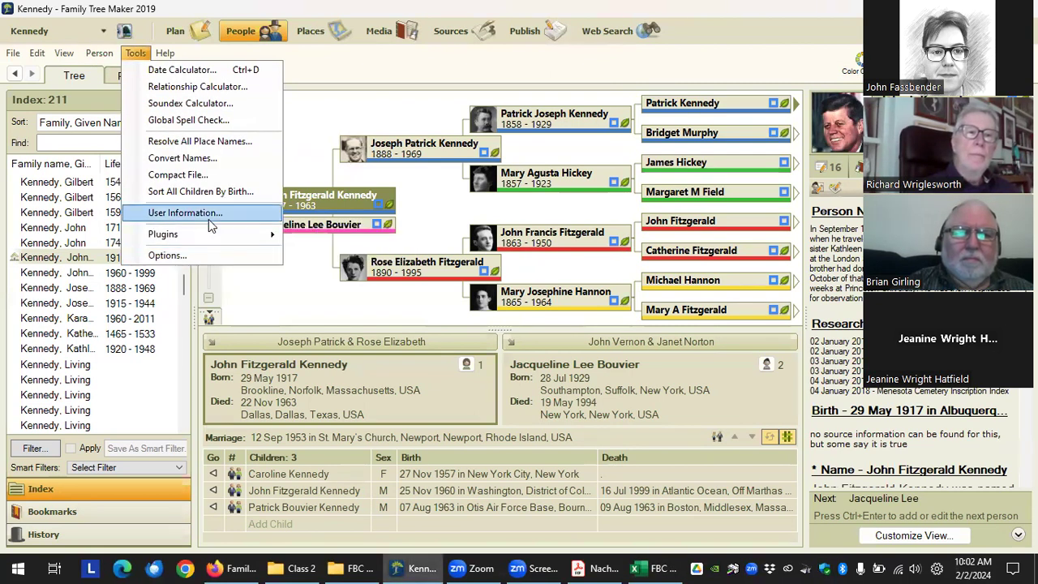
Launch the Family Book Creator 2019 export plugin for the Kennedy tree and display its general preferences.
mouse_move(359, 242)
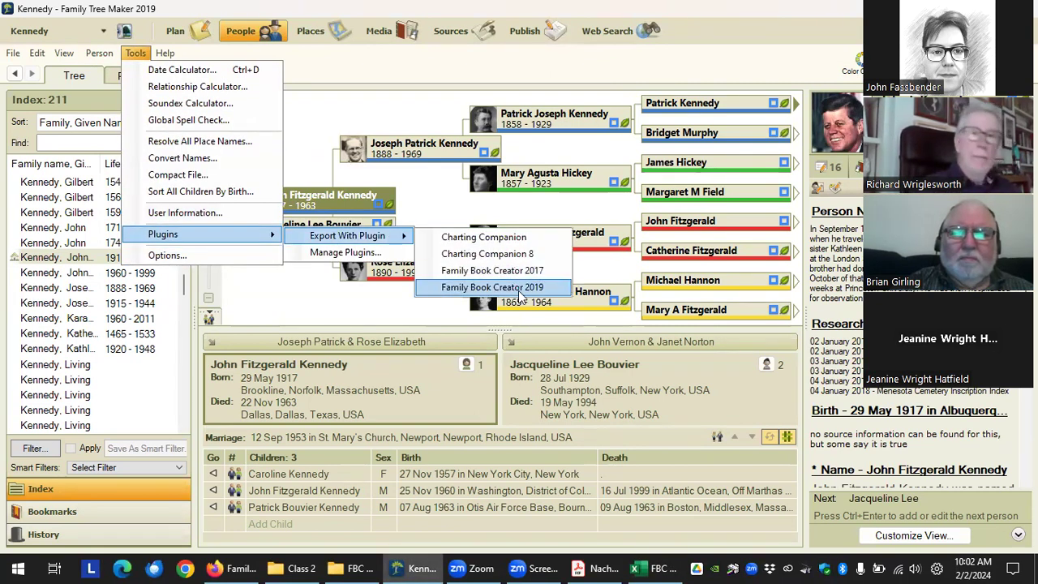
left_click(486, 287)
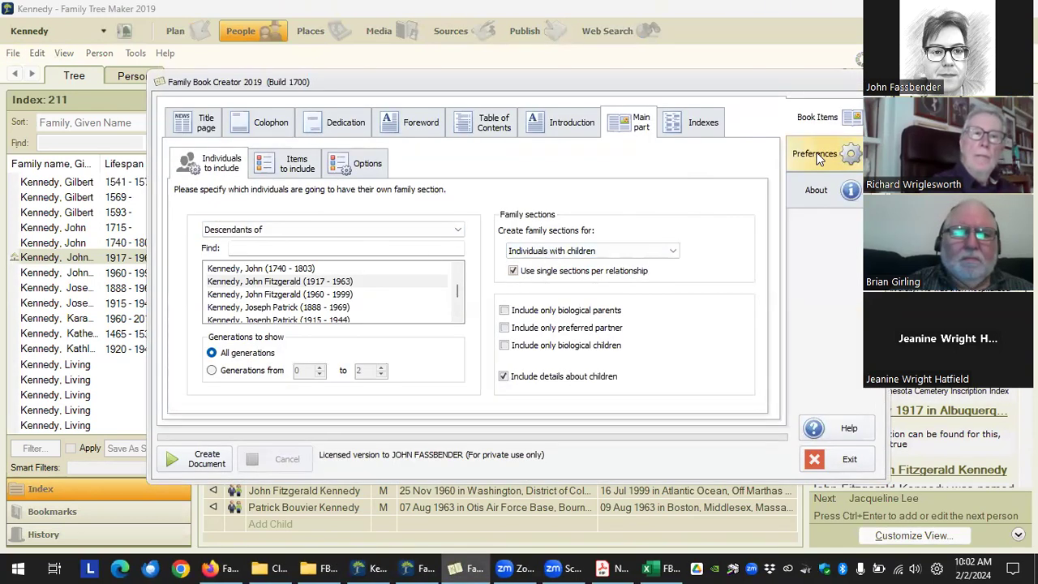
left_click(818, 158)
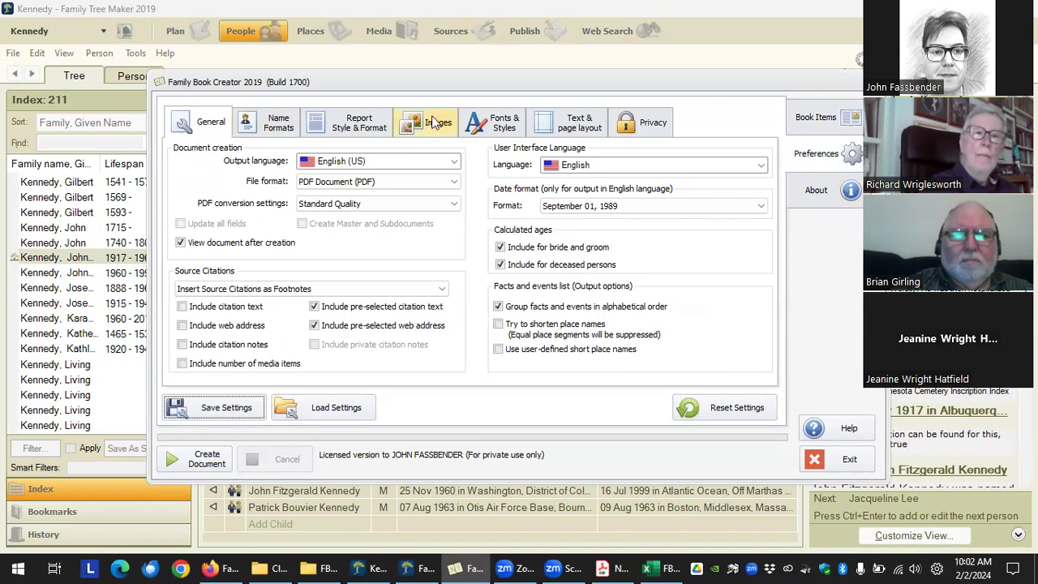
left_click(428, 123)
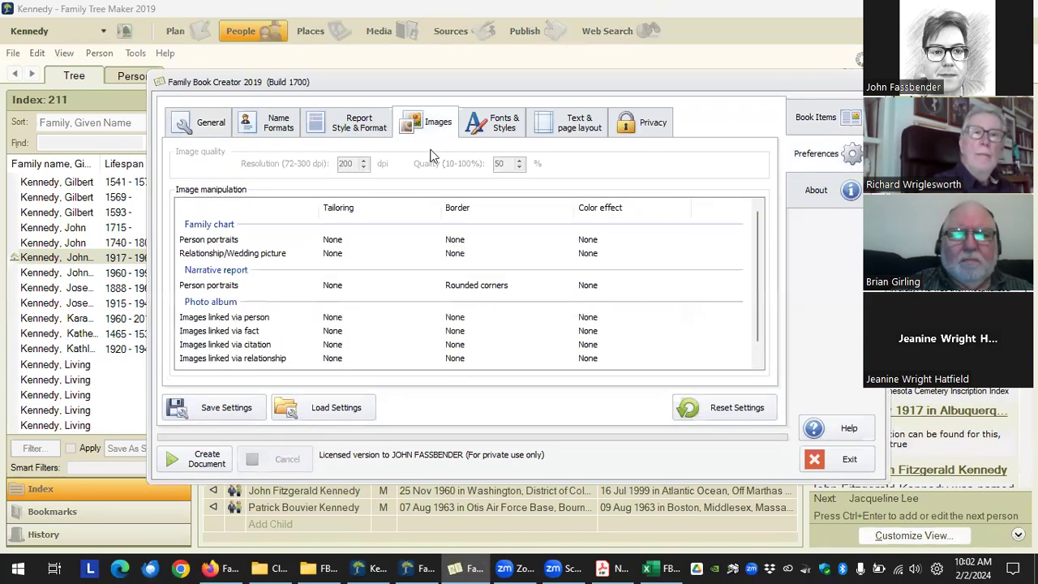
left_click(193, 123)
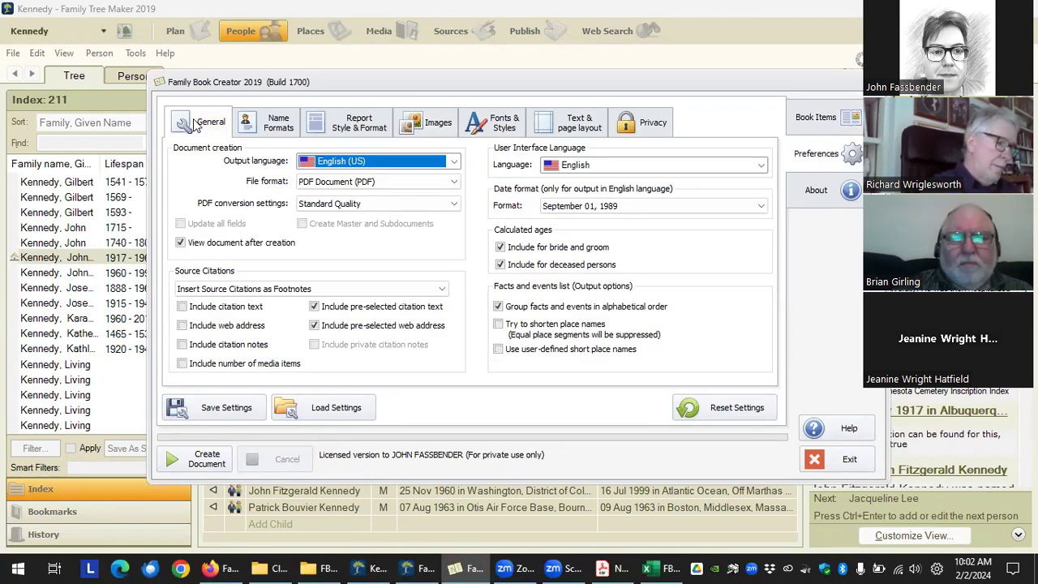
Review the available output languages and set the document's output language to German.
left_click(455, 163)
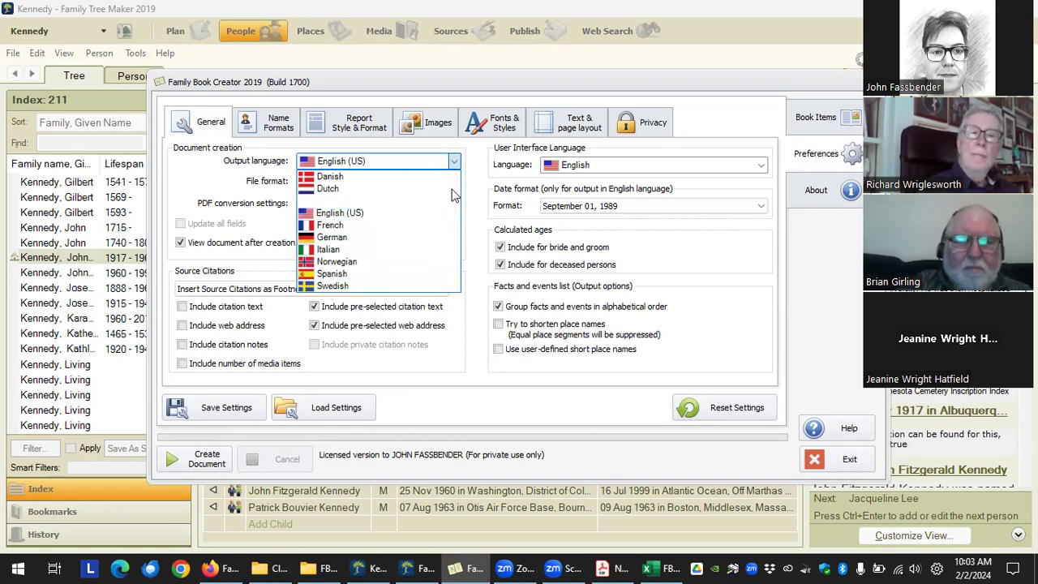
left_click(477, 177)
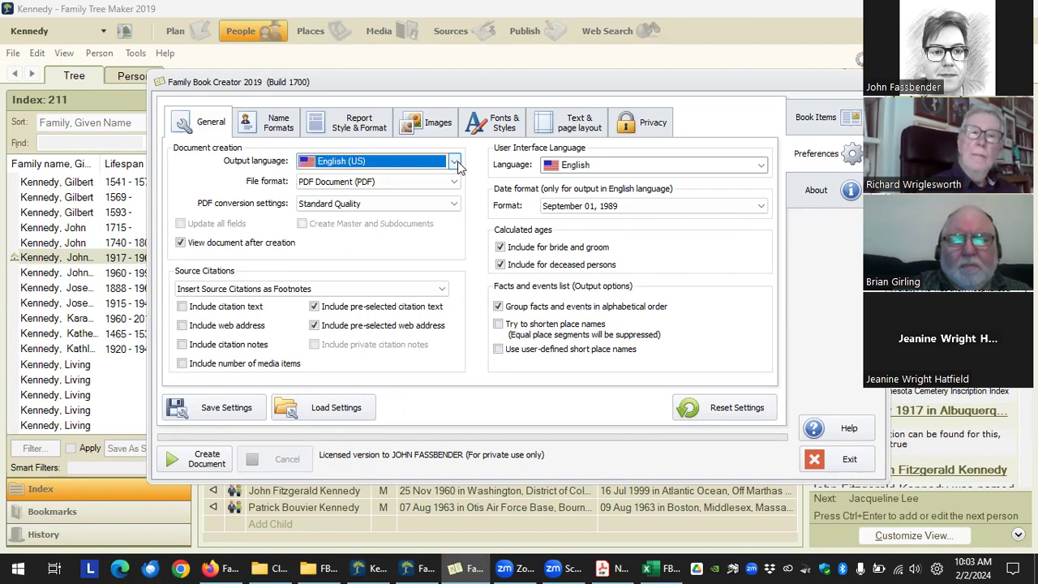
left_click(457, 163)
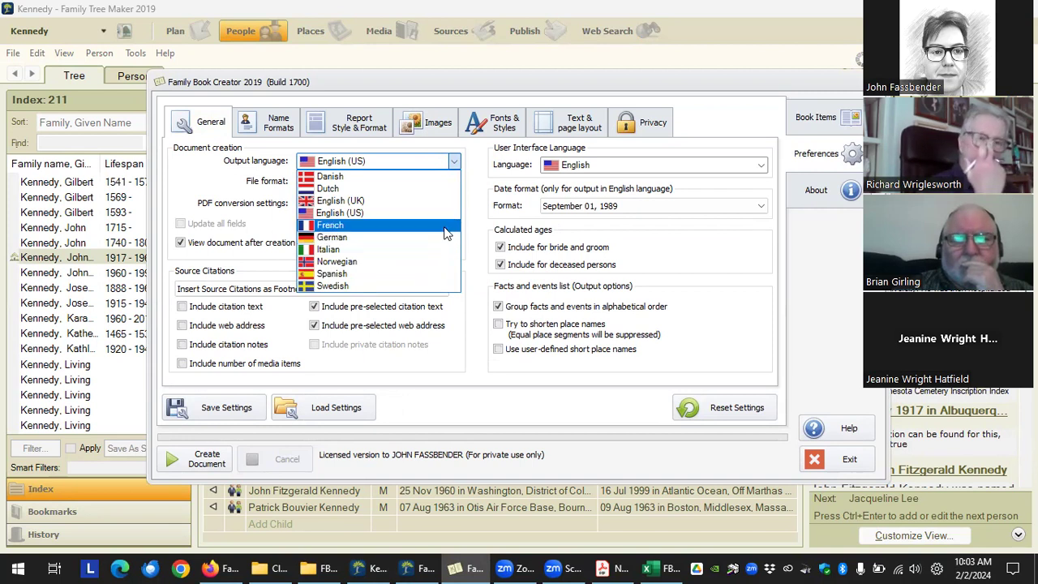
left_click(477, 197)
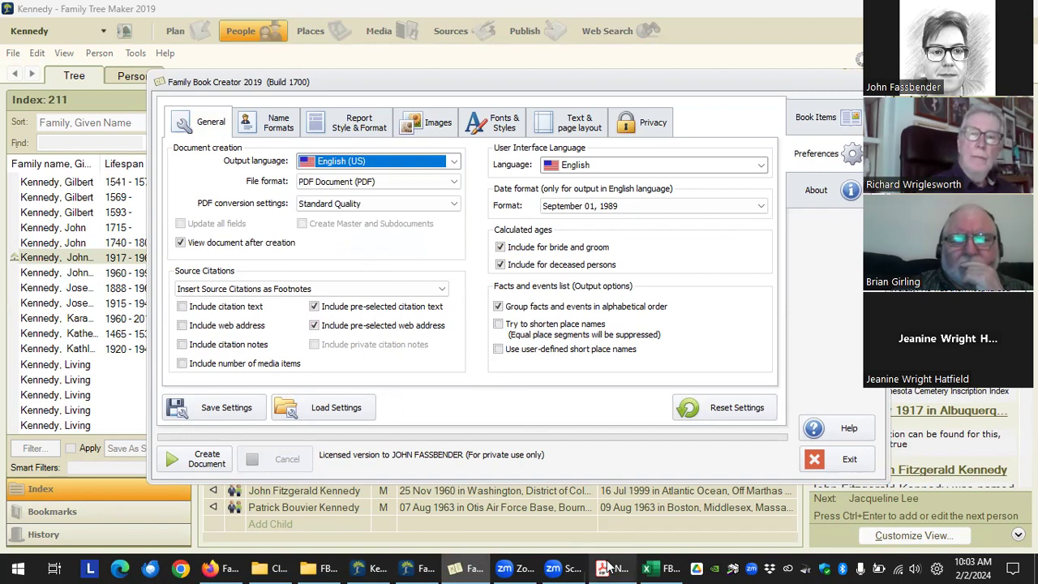
mouse_move(610, 565)
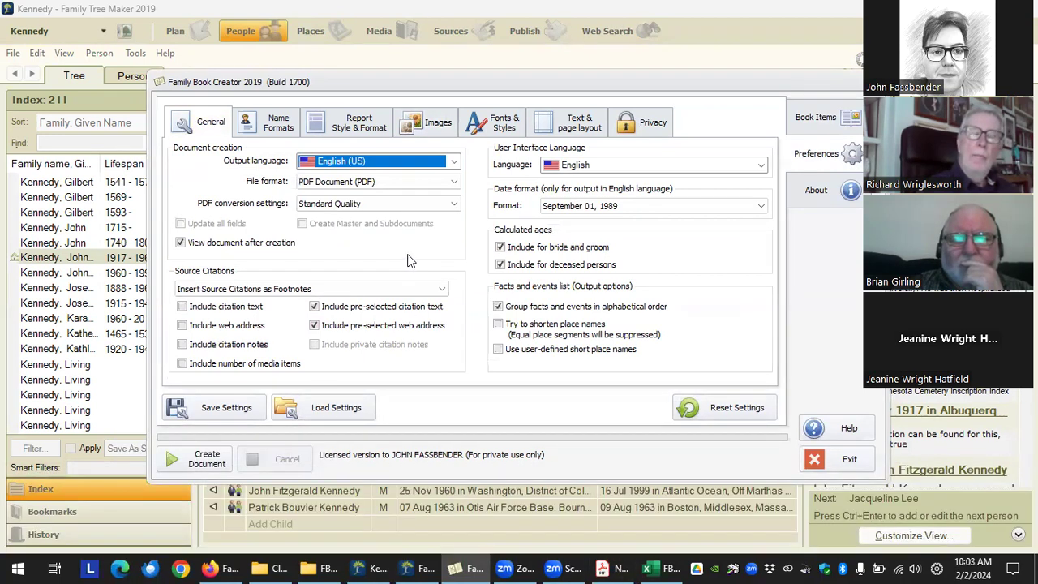
left_click(454, 161)
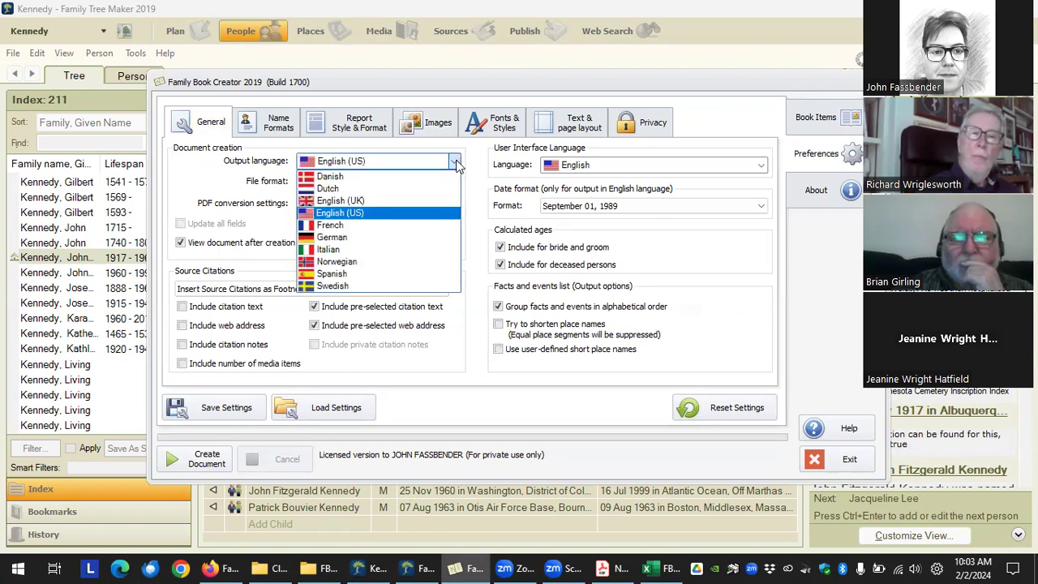
left_click(425, 235)
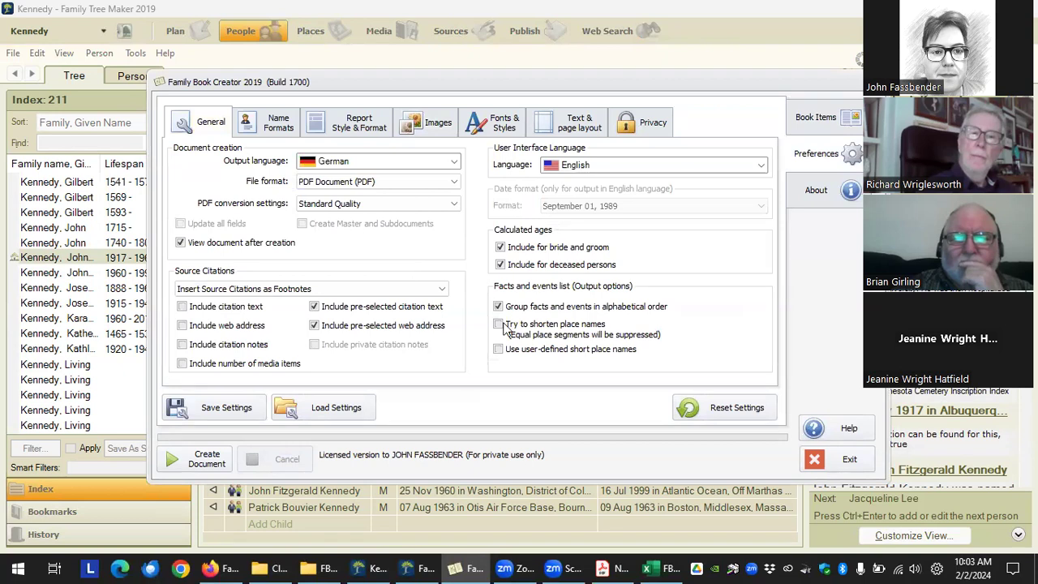
Switch to the open PDF reports in Acrobat and examine the English version's title page and starting person's family section.
mouse_move(620, 568)
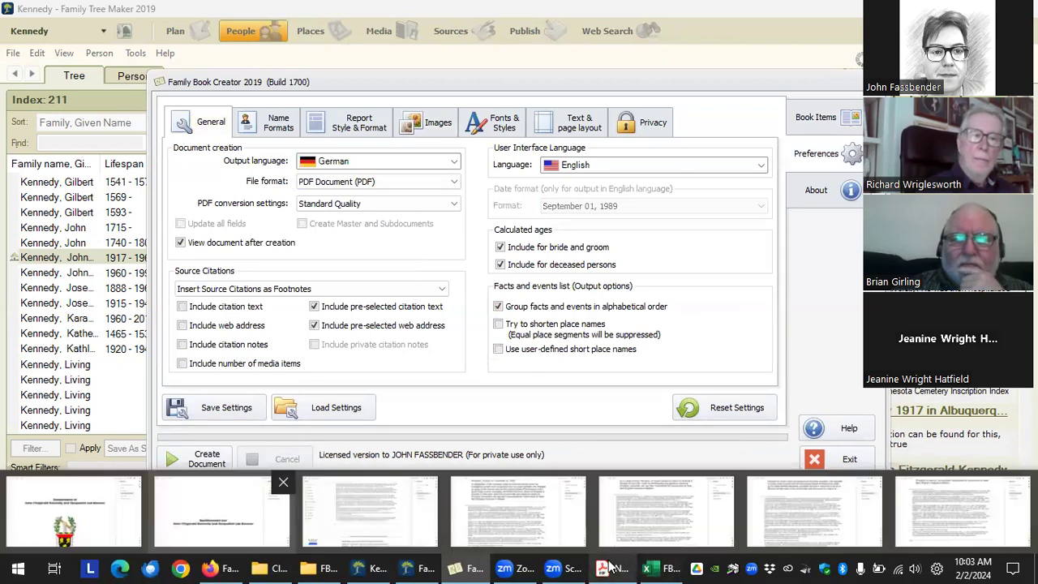
left_click(222, 511)
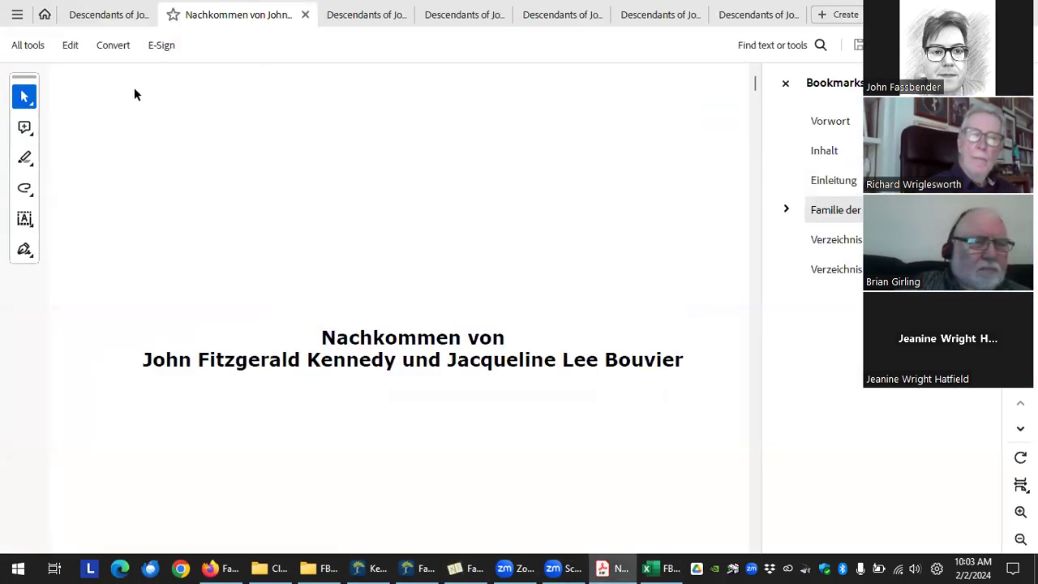
left_click(92, 15)
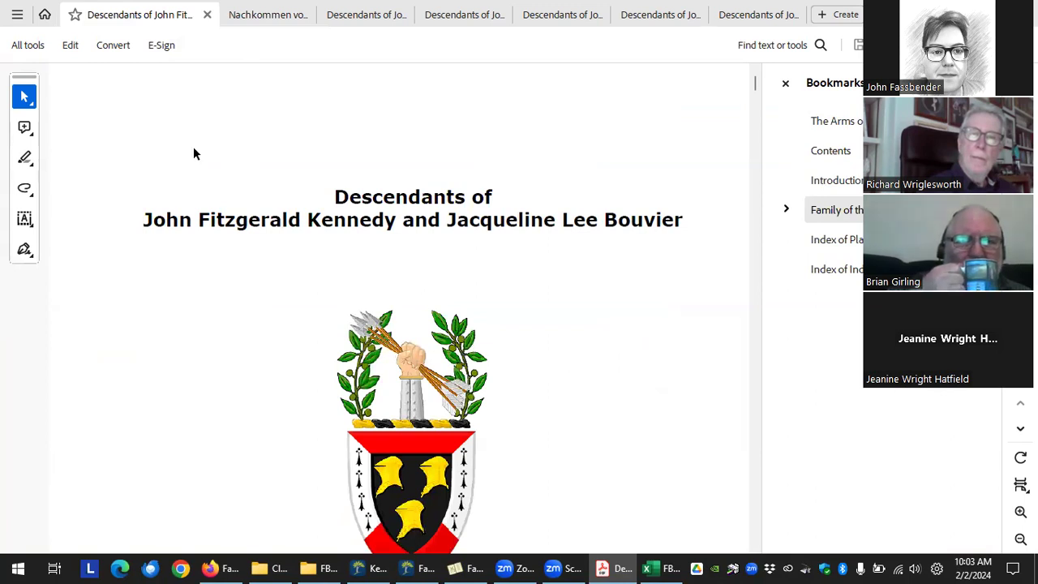
scroll(448, 241, "down", 1)
scroll(447, 237, "up", 1)
scroll(446, 235, "down", 1)
scroll(487, 236, "up", 1)
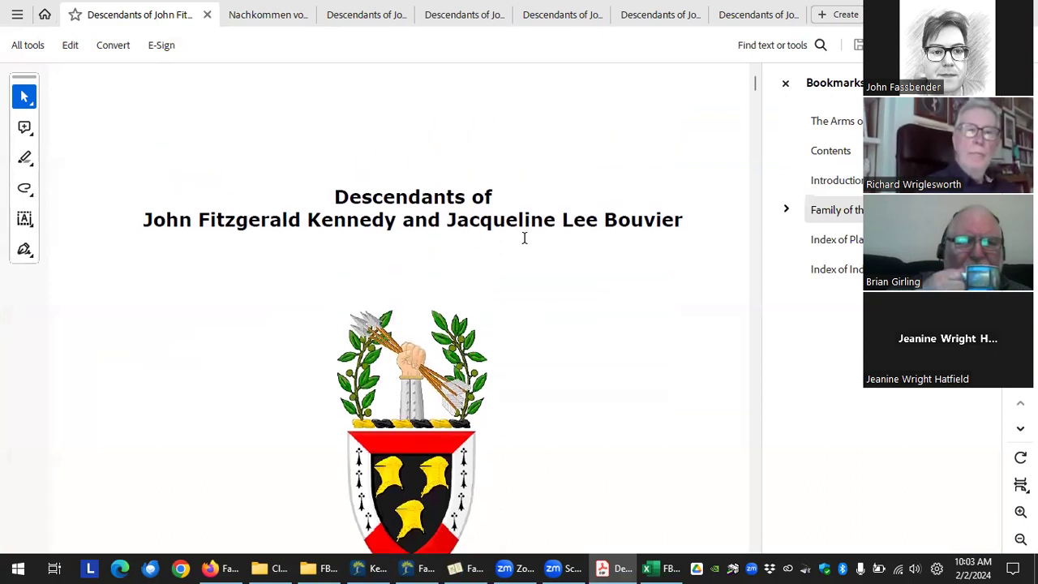
left_click(858, 212)
scroll(535, 275, "down", 8)
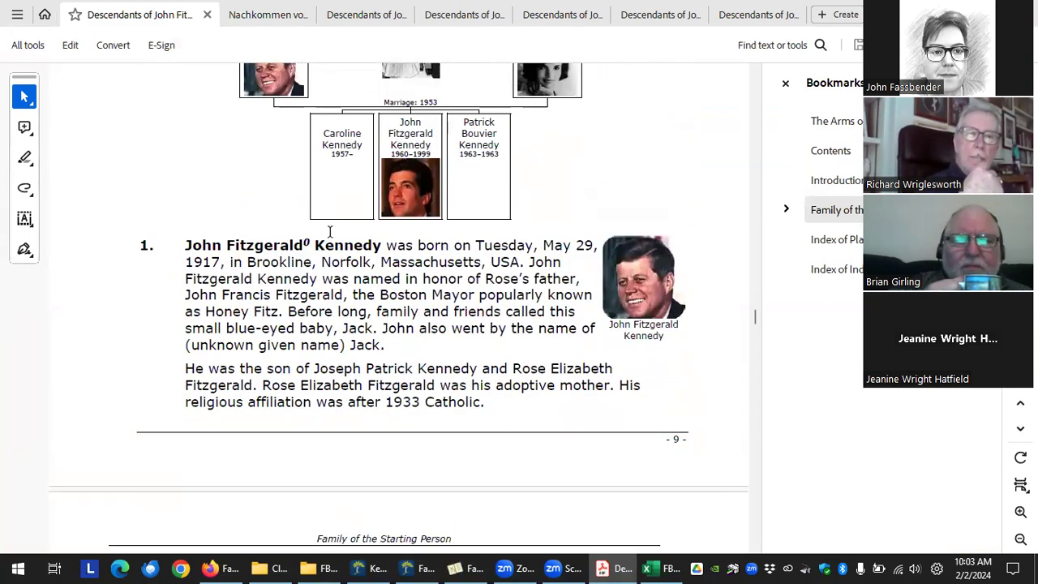
Compare the German report's title page and starting person's family section with the English version.
left_click(266, 15)
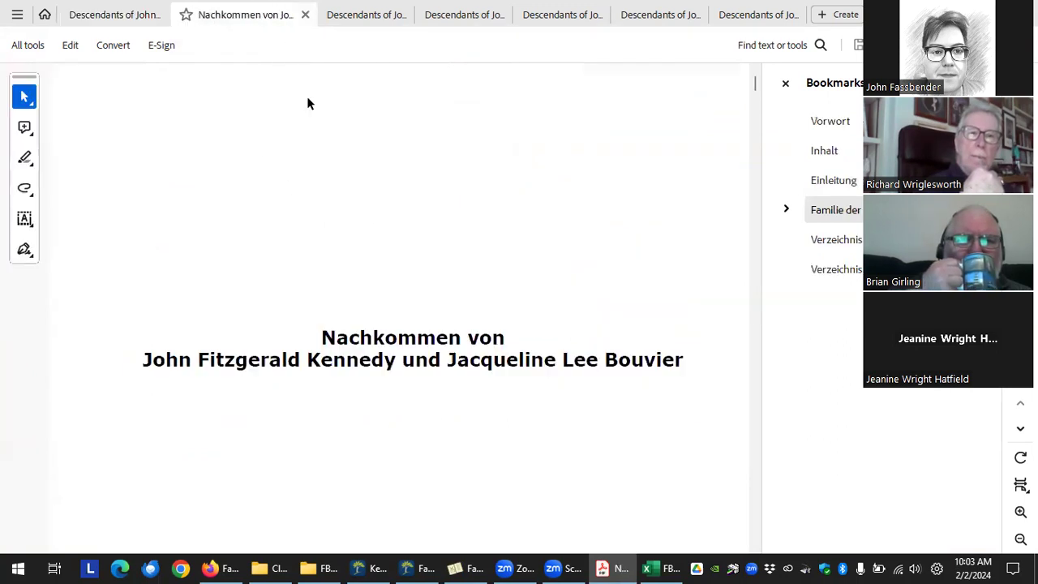
left_click_drag(323, 335, 505, 338)
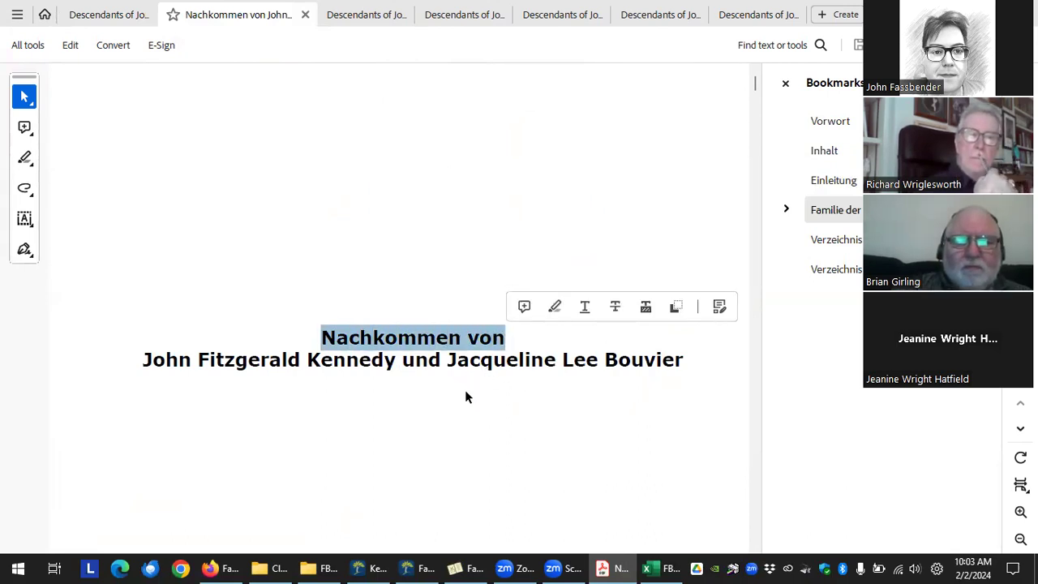
scroll(466, 391, "down", 2)
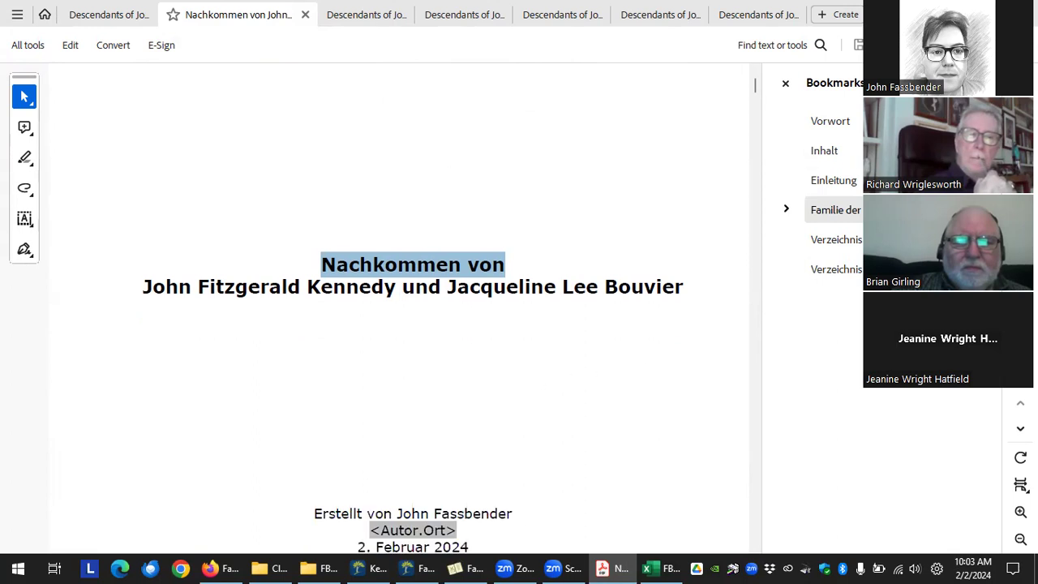
left_click(835, 210)
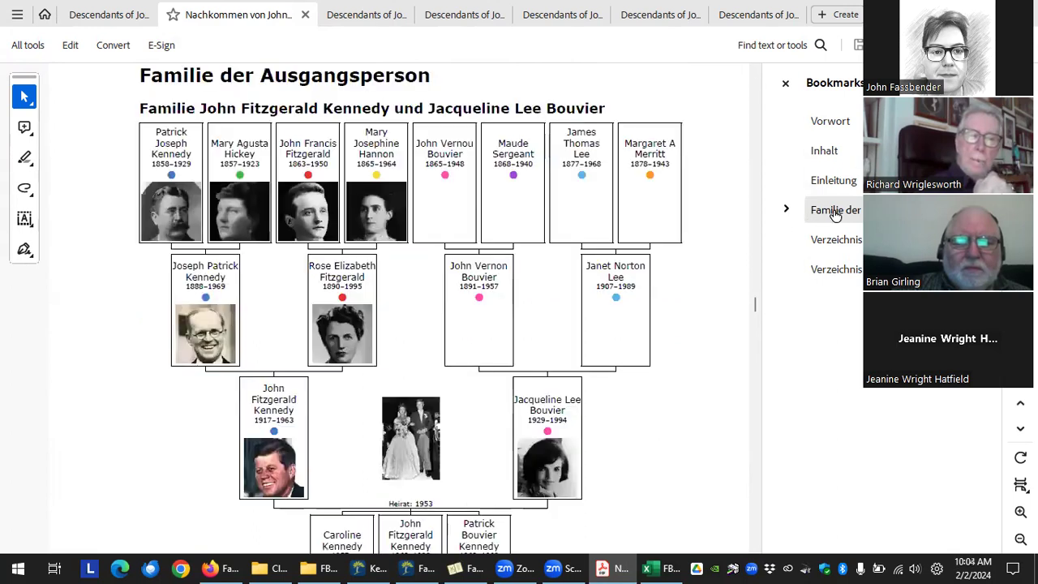
scroll(458, 308, "down", 5)
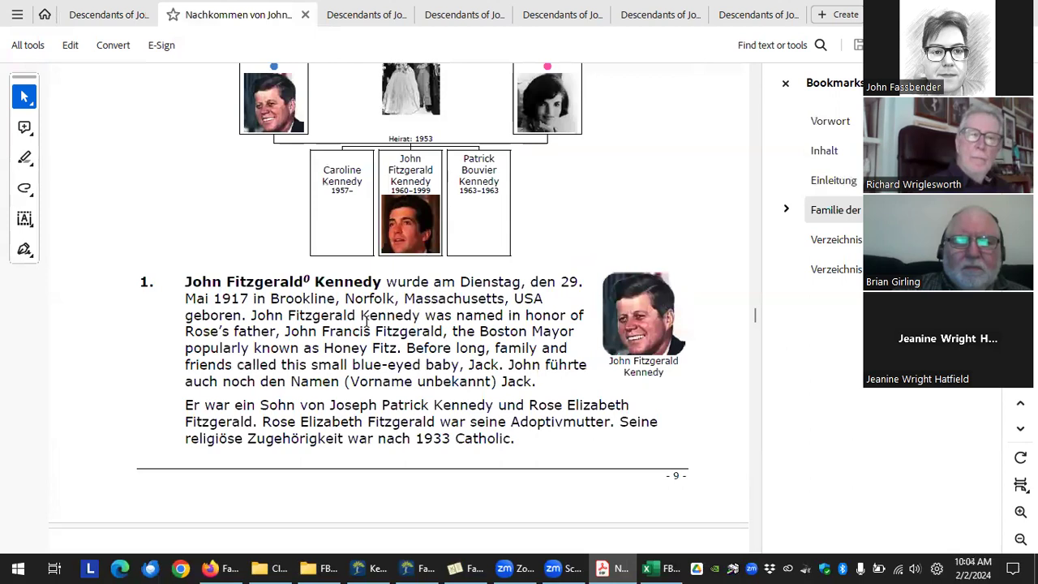
left_click(104, 15)
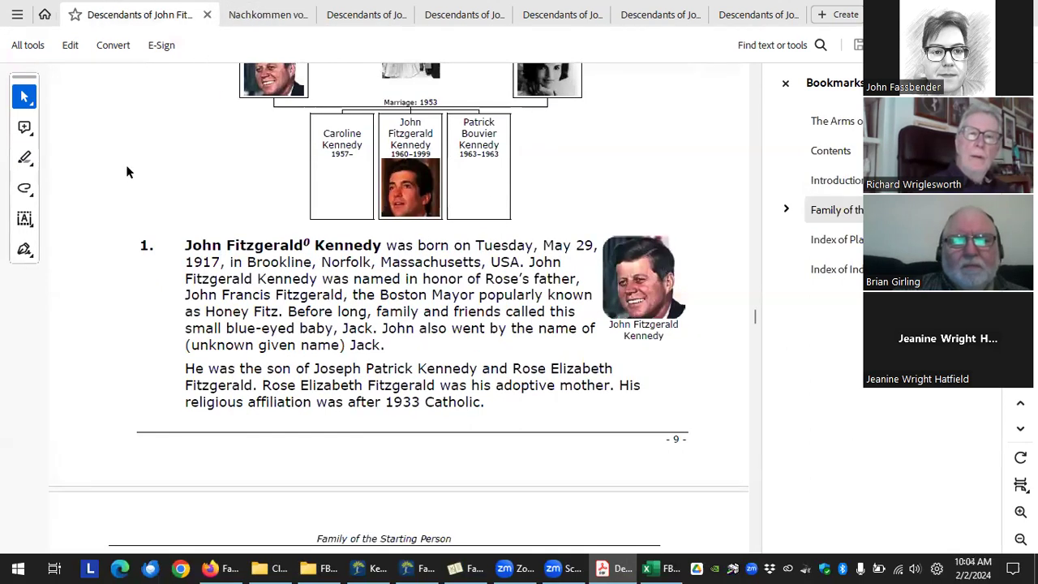
key("ctrl+Tab")
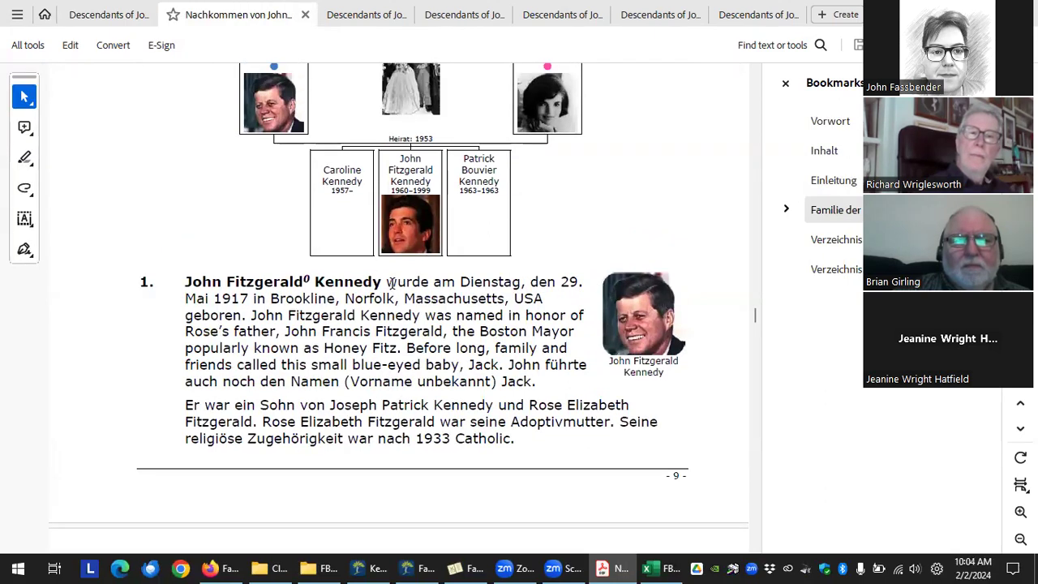
Examine the German report's narrative for John Fitzgerald Kennedy, marking the generated German wording and the English birth and 1935 trip note passages.
left_click_drag(387, 283, 455, 283)
left_click_drag(252, 314, 493, 357)
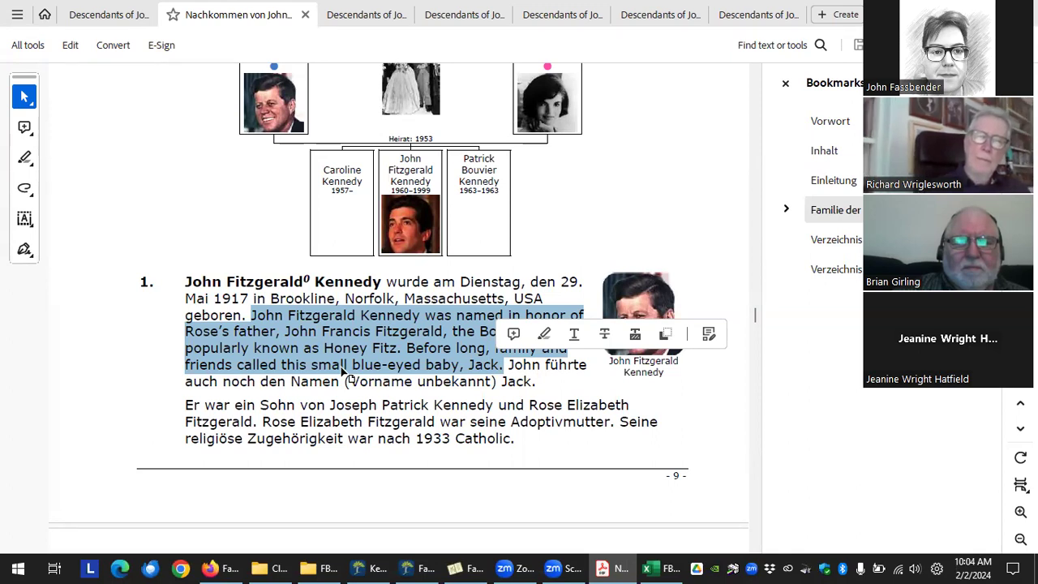
scroll(400, 401, "down", 3)
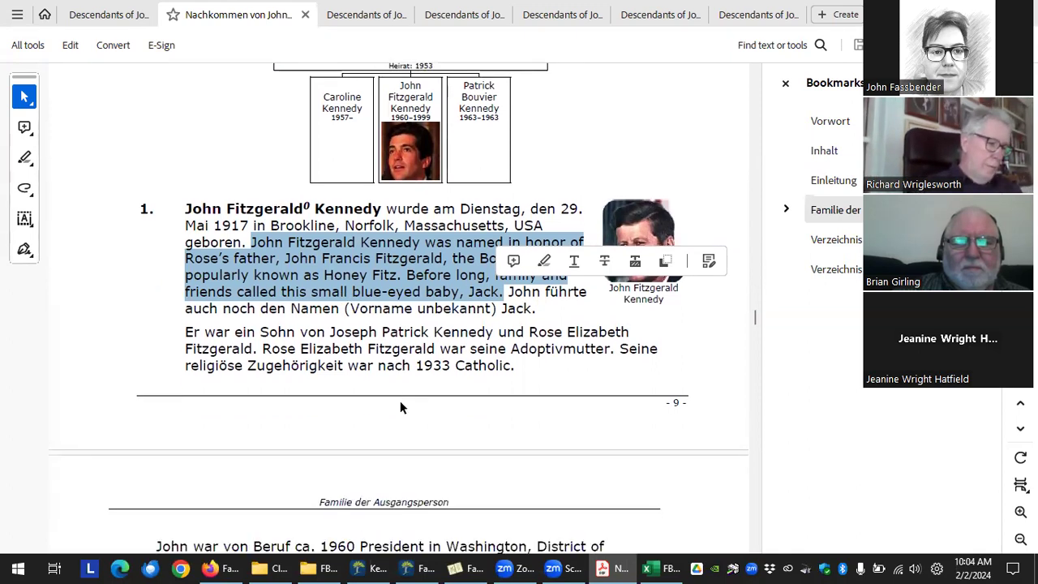
scroll(399, 400, "down", 3)
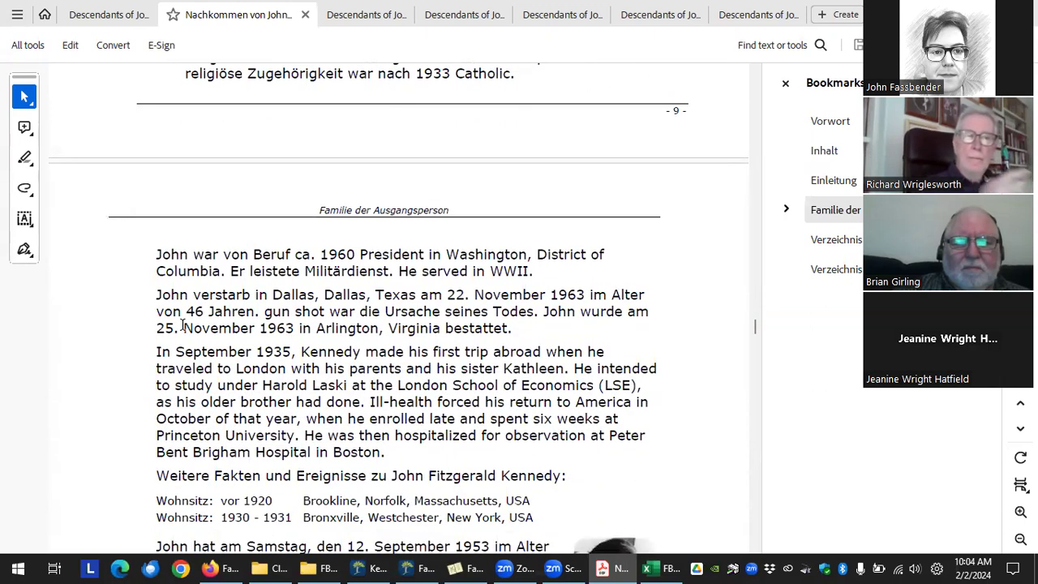
left_click_drag(154, 350, 387, 453)
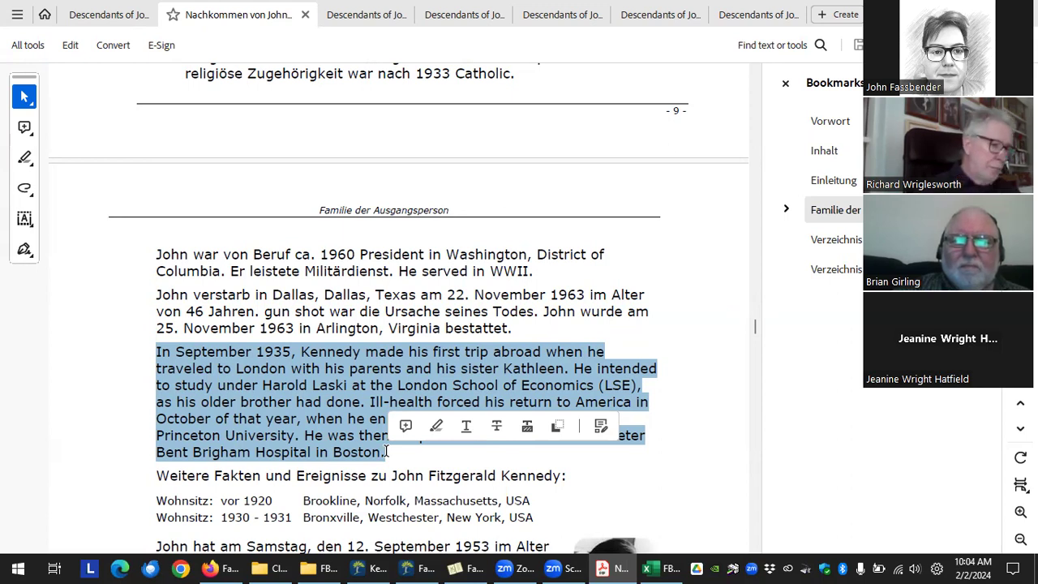
scroll(377, 327, "up", 4)
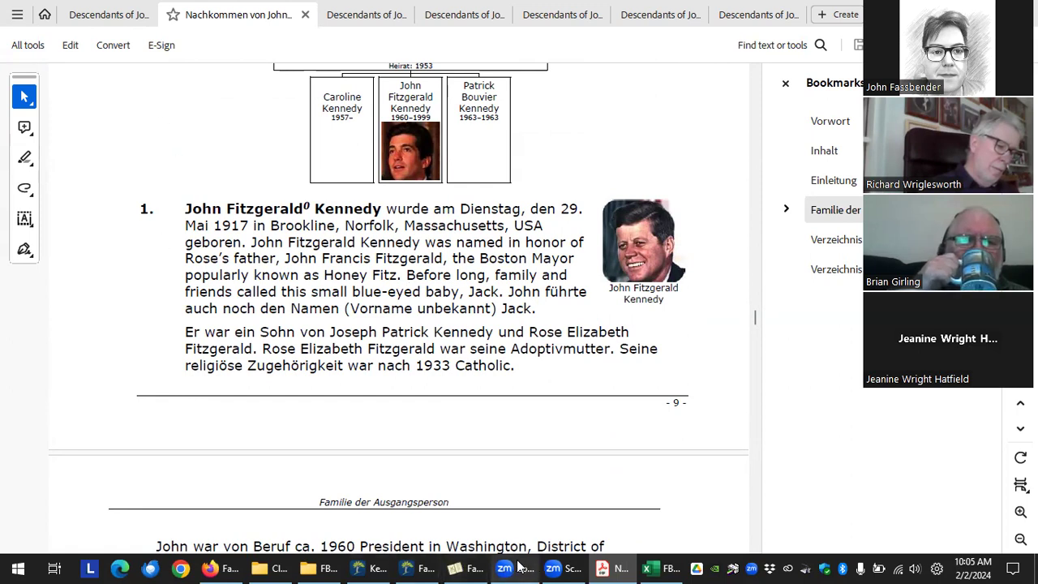
Return to Family Book Creator and set the output language to English (US) and the file format to Image File Format (JPG).
mouse_move(478, 567)
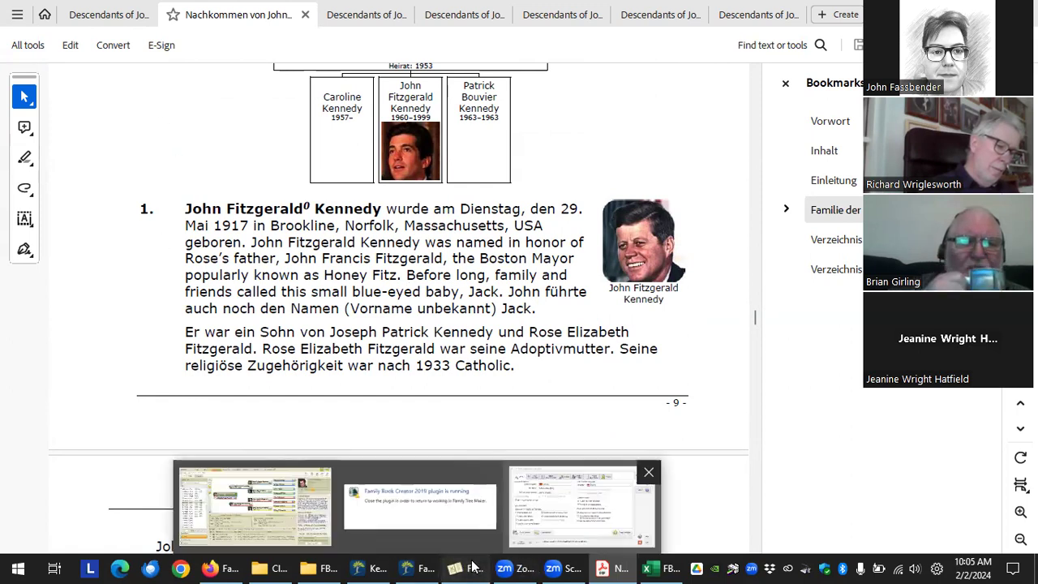
left_click(421, 502)
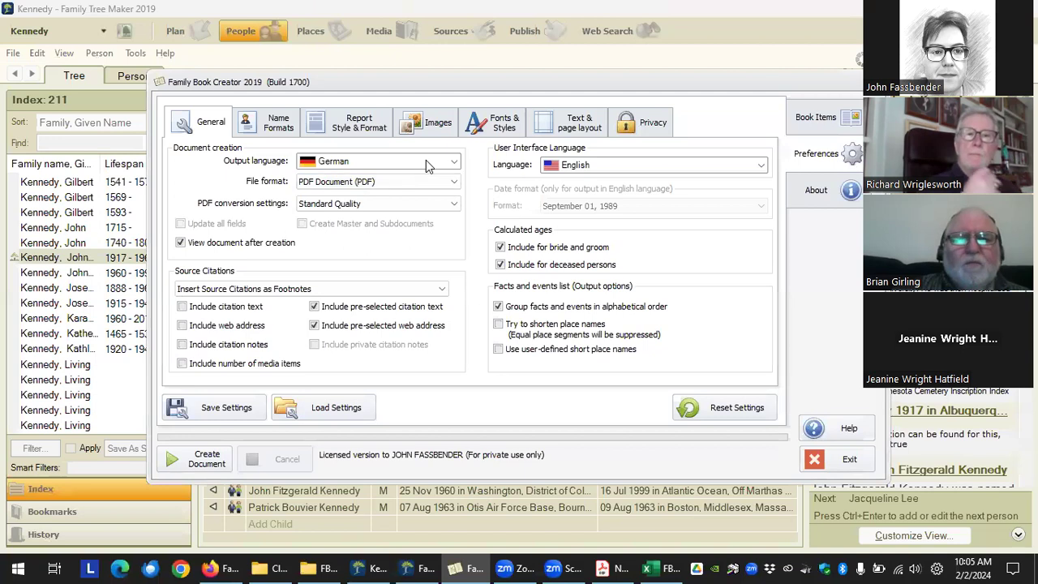
left_click(451, 162)
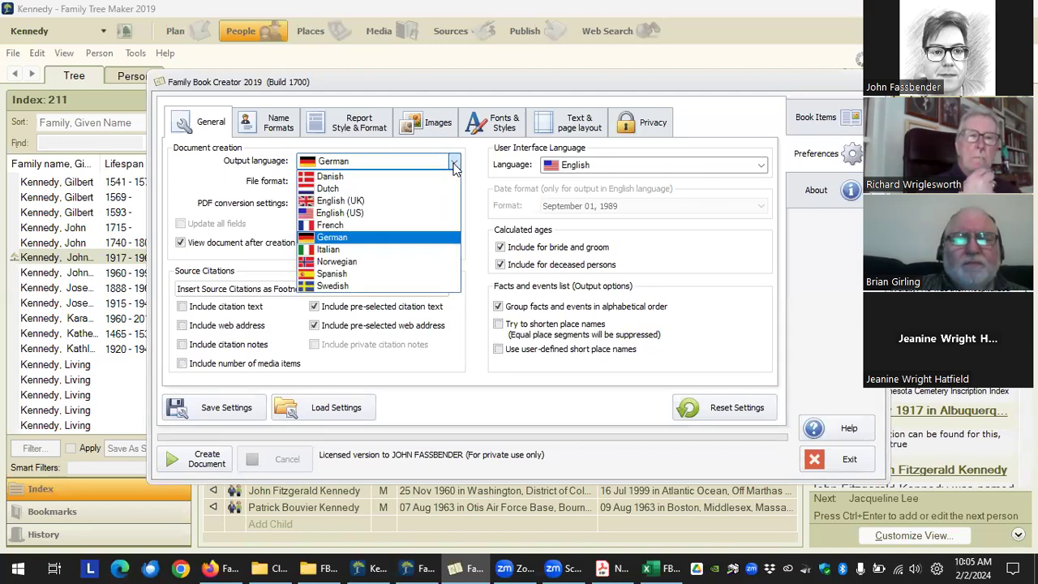
left_click(436, 212)
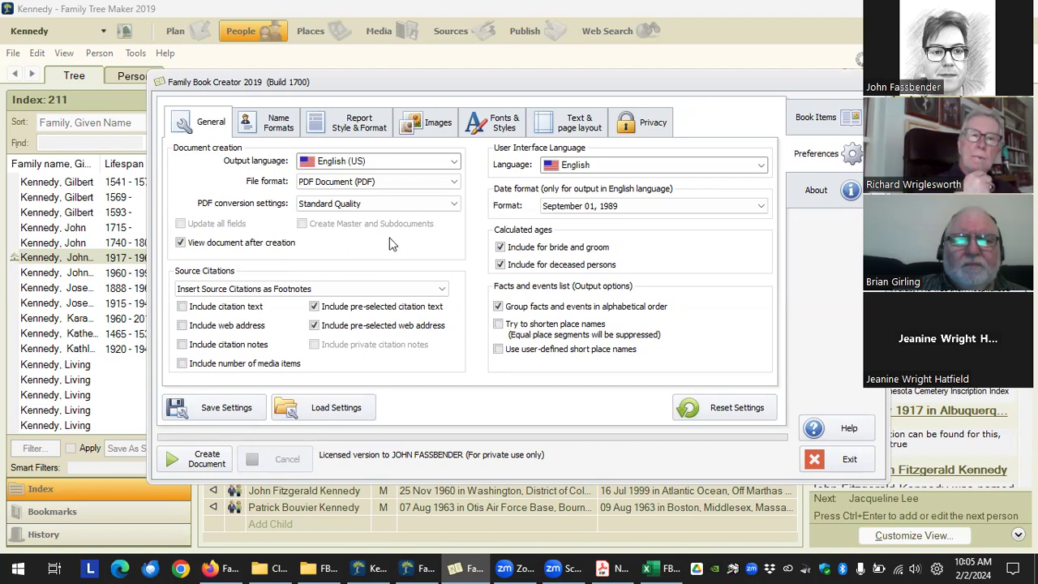
left_click(455, 184)
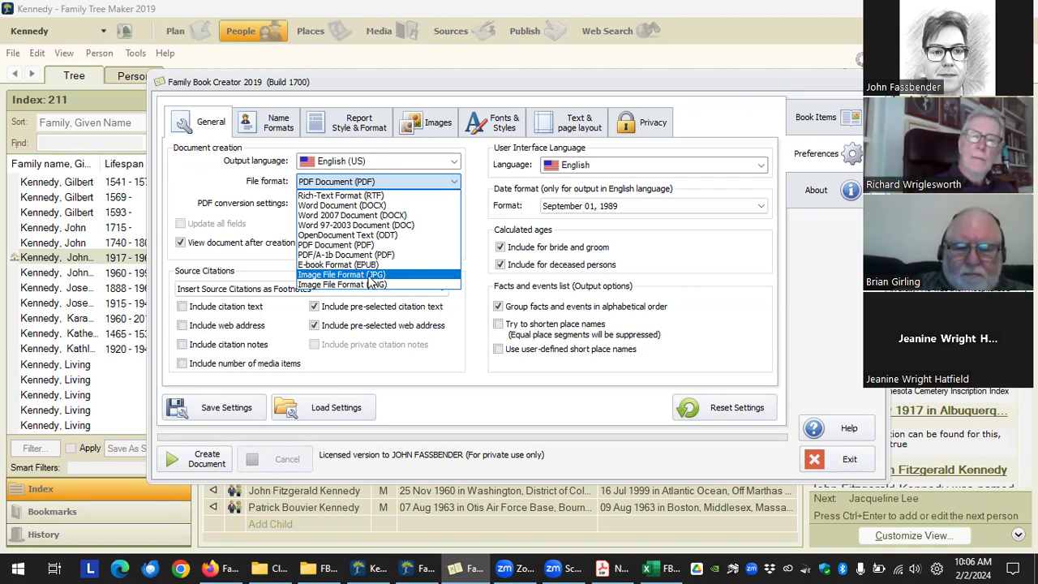
left_click(378, 275)
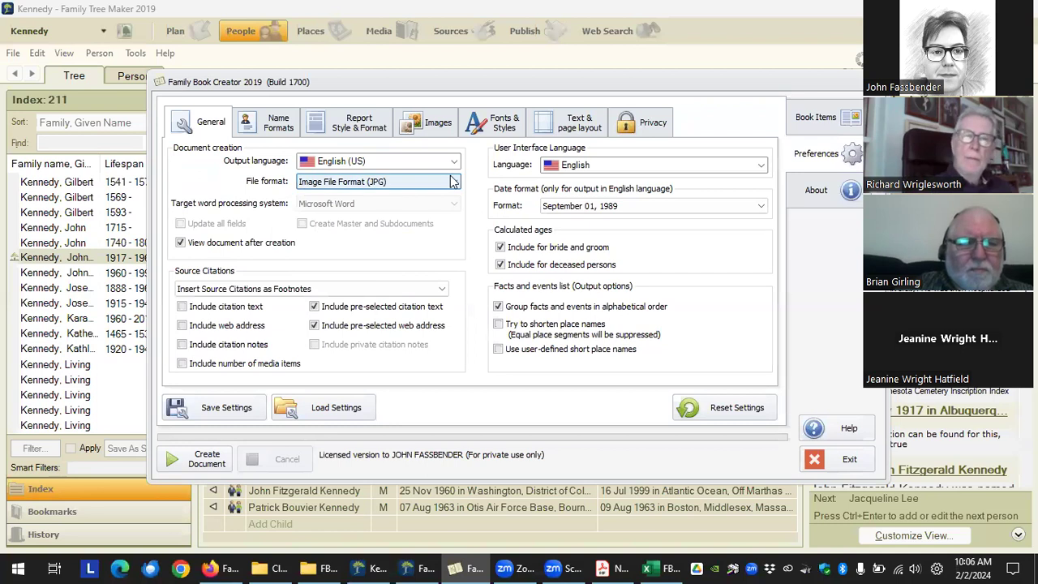
Set the file format to Image File Format (PNG) and review the other available output formats.
left_click(455, 183)
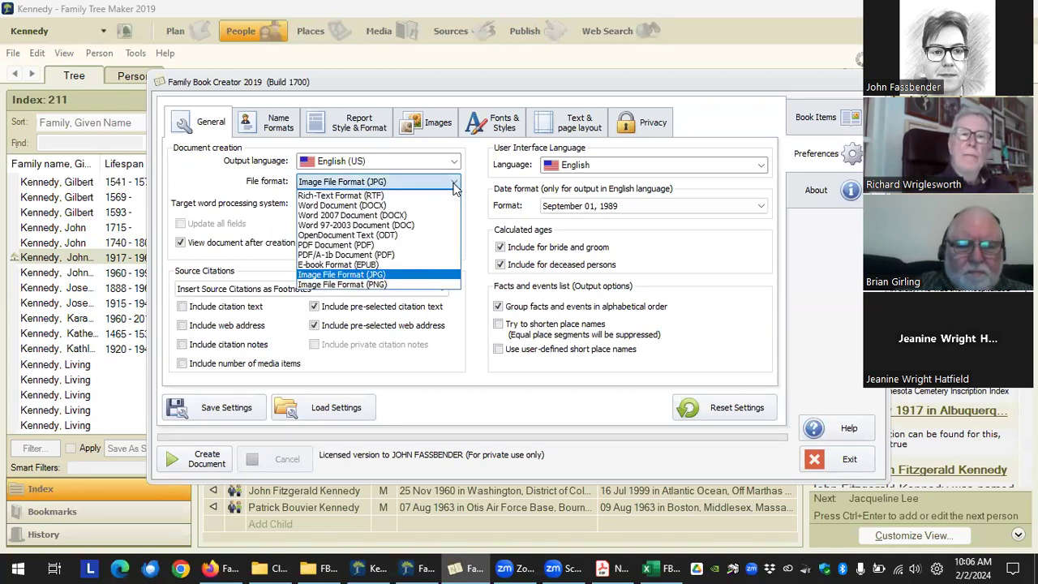
left_click(393, 275)
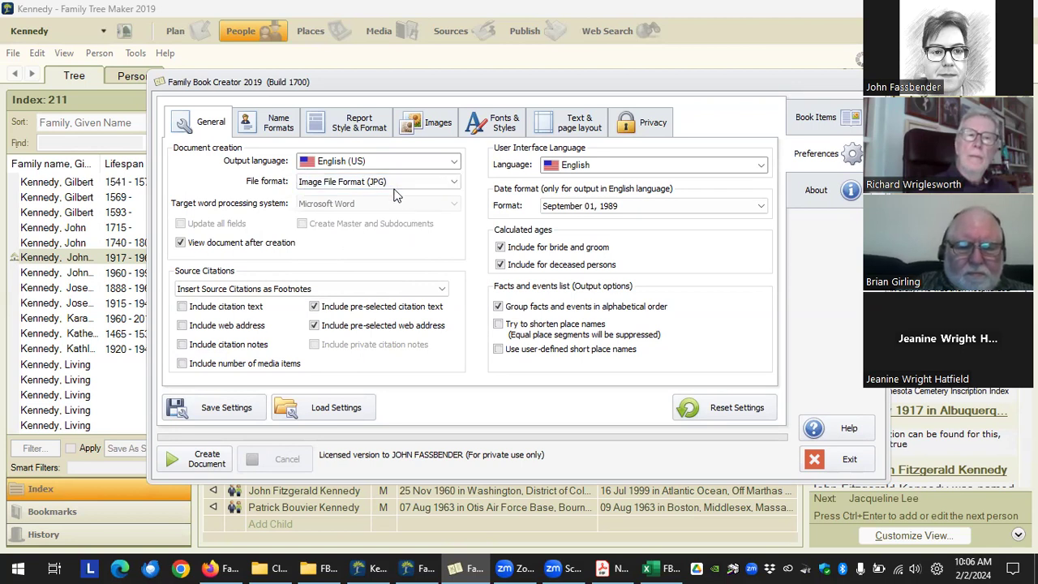
left_click(455, 187)
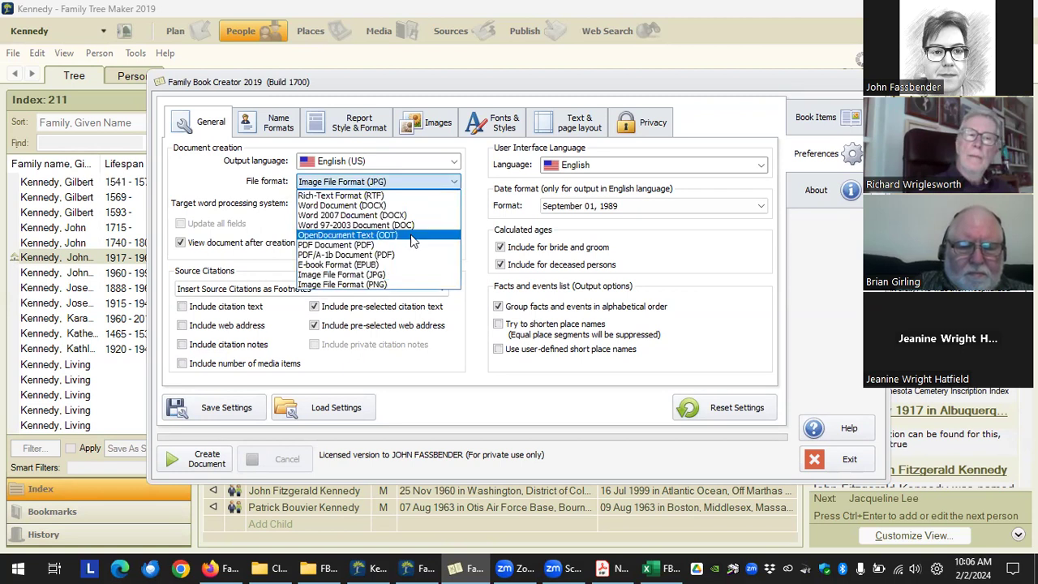
left_click(386, 285)
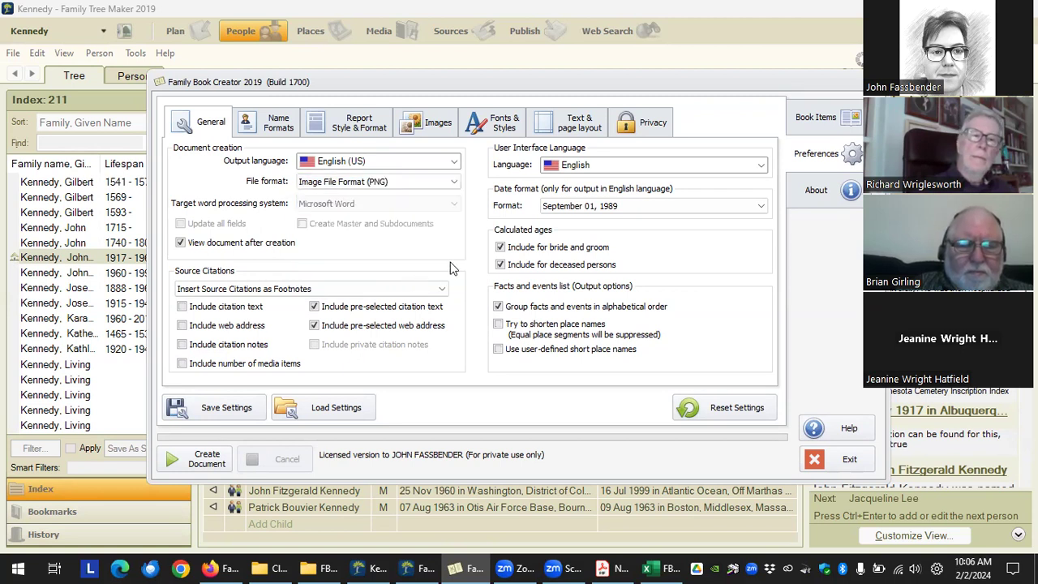
left_click(455, 186)
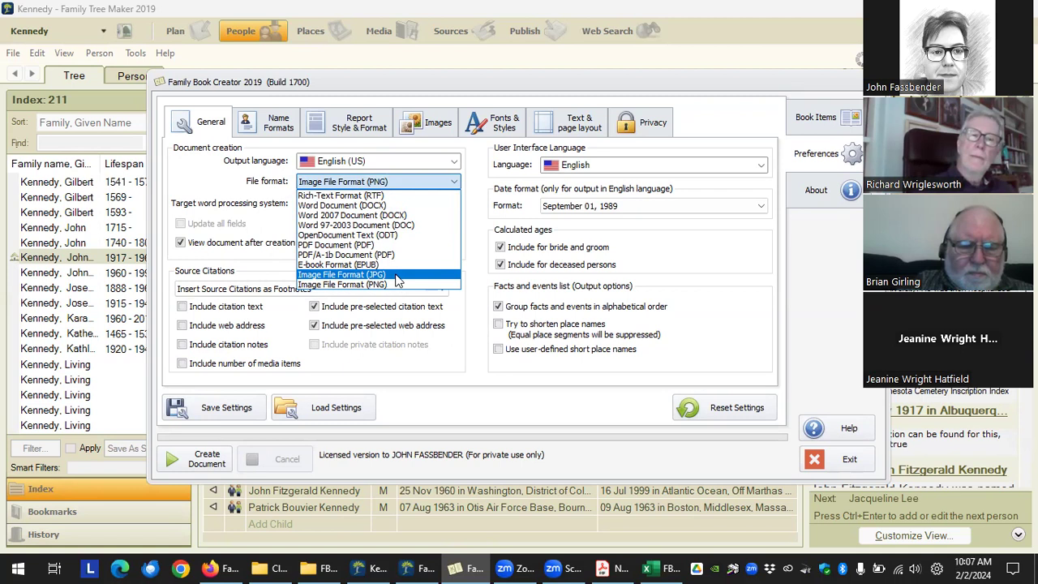
left_click(472, 215)
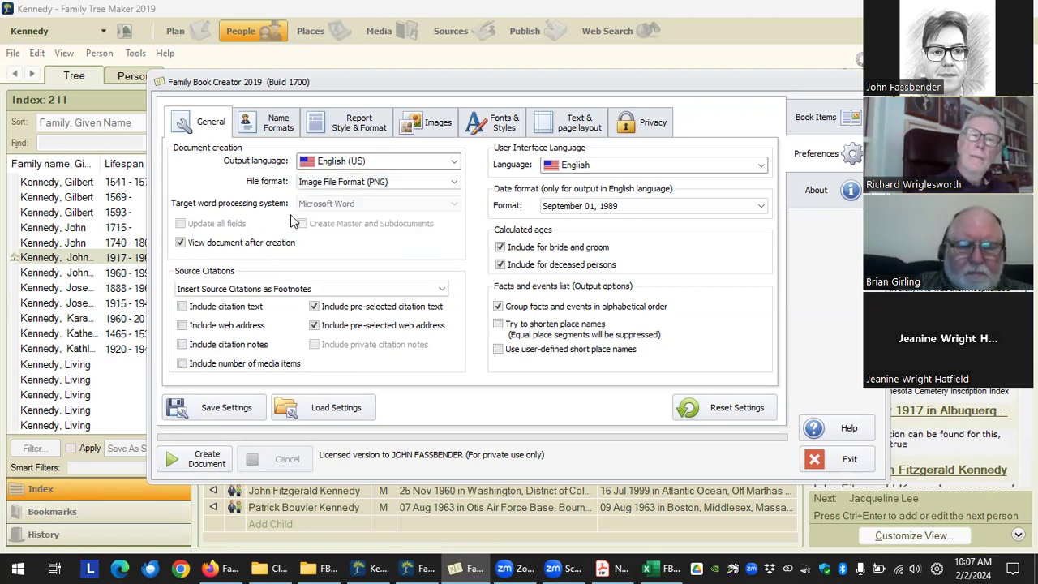
Set the file format to Word Document (DOCX) and check the target word processing systems offered for it.
left_click(450, 180)
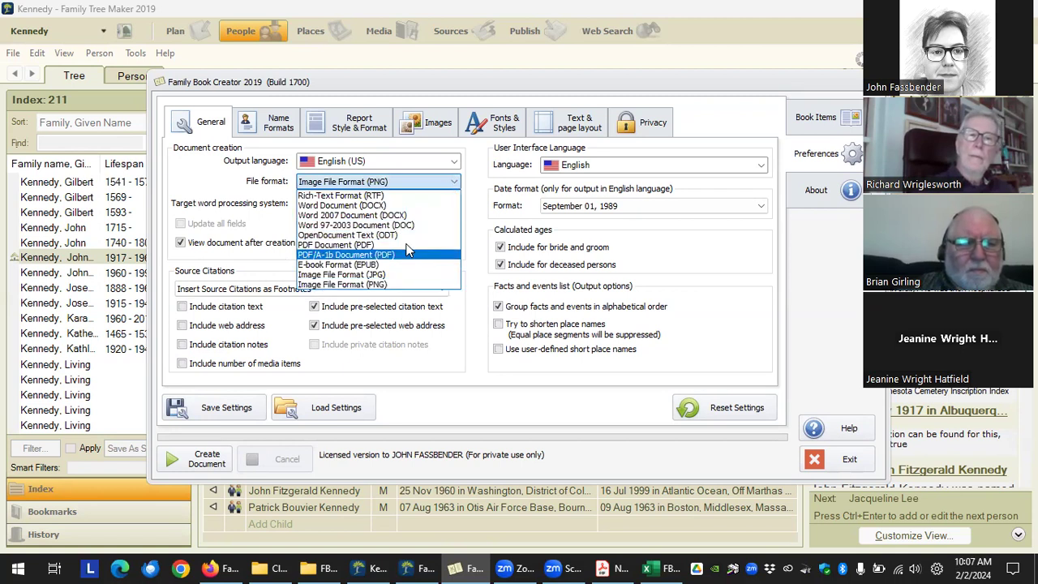
left_click(389, 206)
left_click(454, 204)
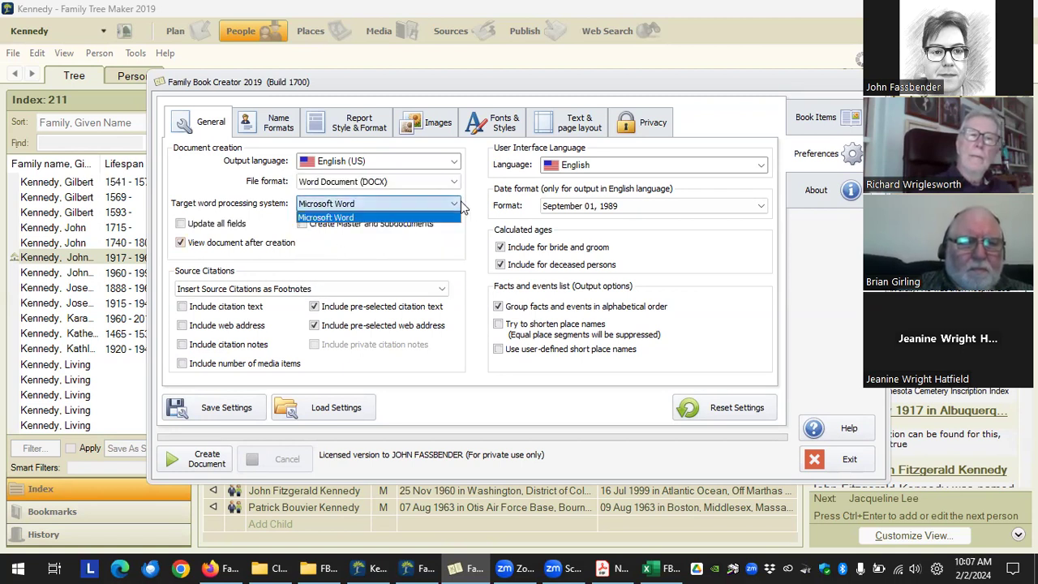
left_click(456, 203)
Set the file format to Rich-Text Format (RTF) and check its target word processing system options.
left_click(455, 181)
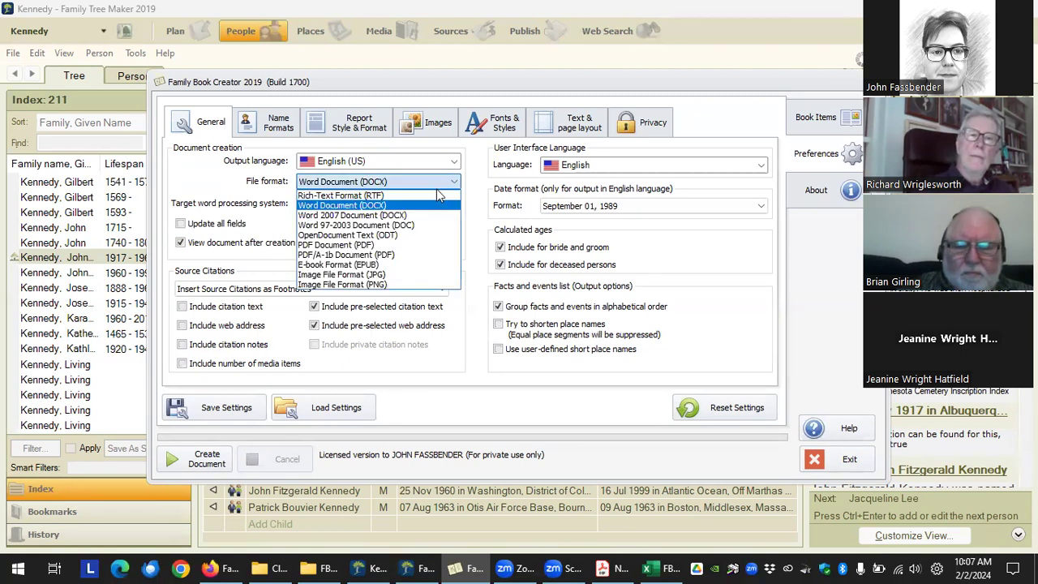
left_click(440, 195)
left_click(454, 204)
left_click(455, 215)
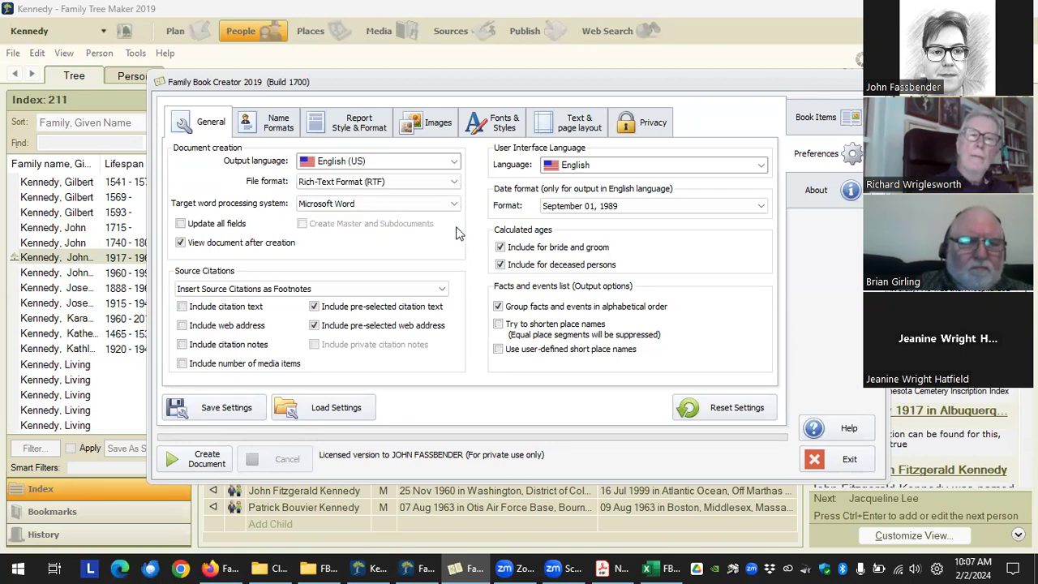
Set the file format to OpenDocument Text (ODT) with Microsoft Word as the target word processing system.
left_click(452, 181)
left_click(421, 235)
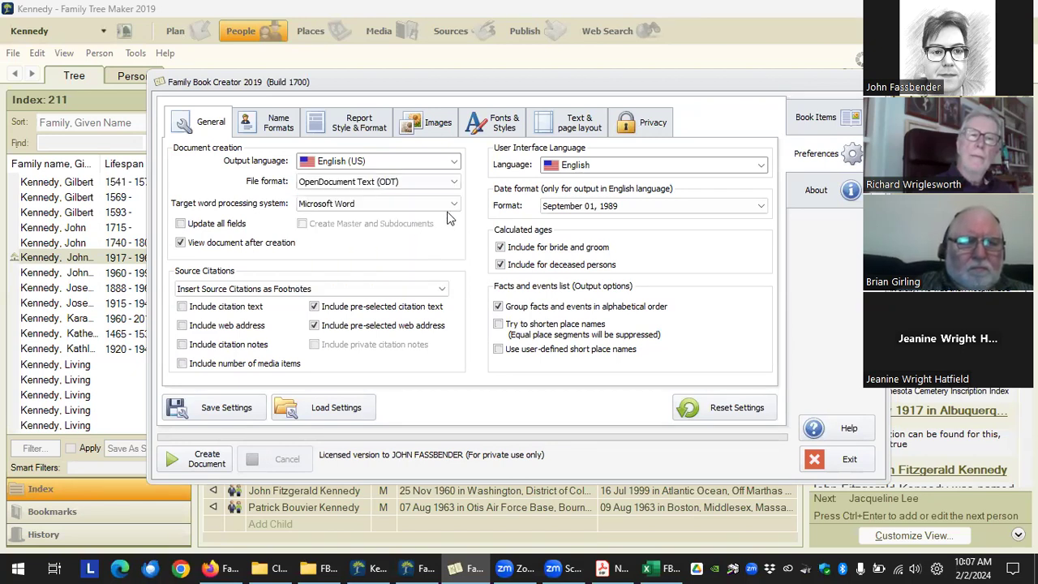
left_click(447, 205)
left_click(445, 217)
left_click(446, 204)
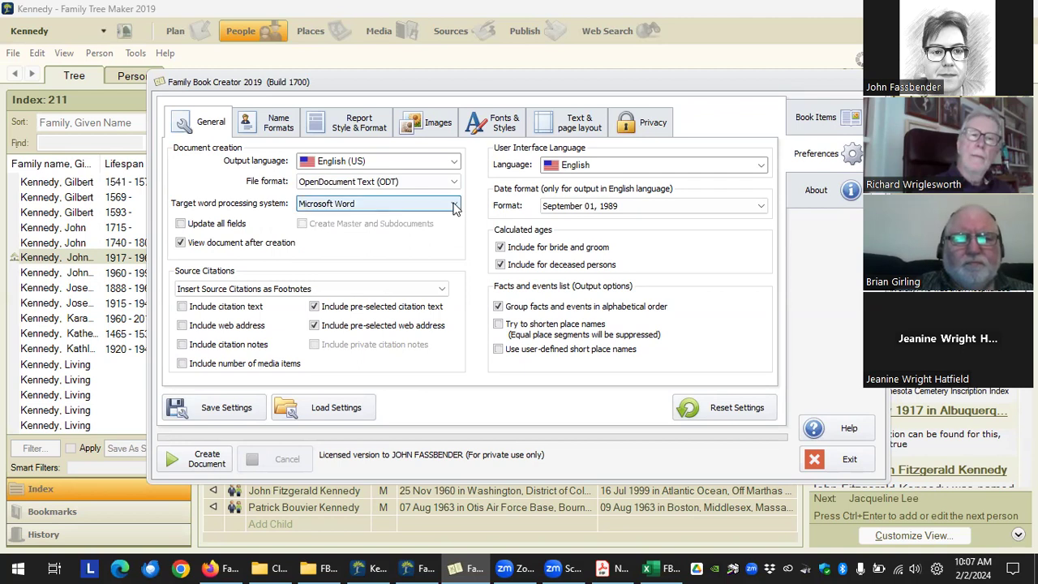
left_click(413, 216)
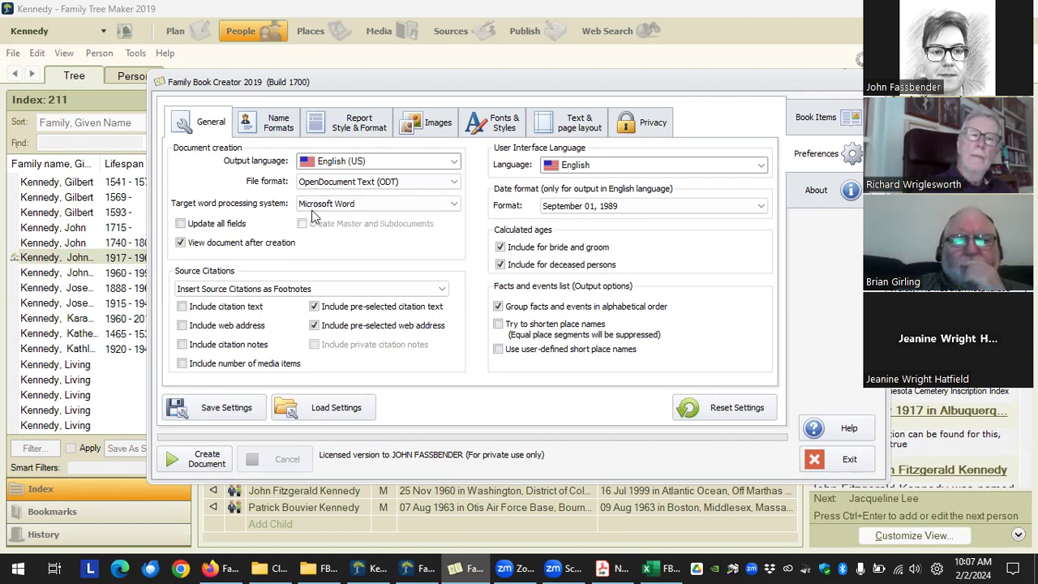
Set the file format to Word Document (DOCX), enable Update all fields and leave Create Master and Subdocuments off.
left_click(453, 182)
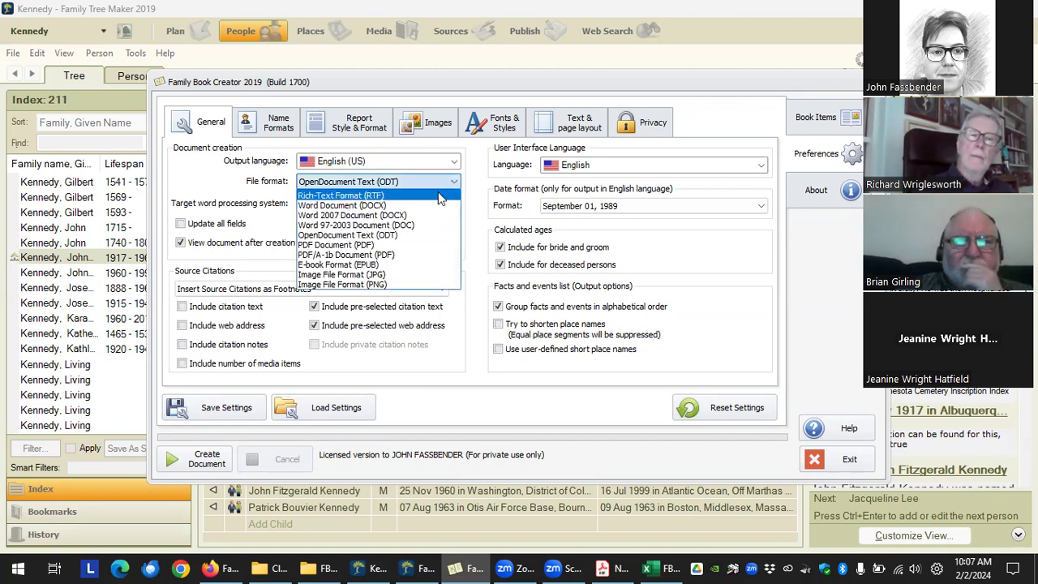
left_click(414, 206)
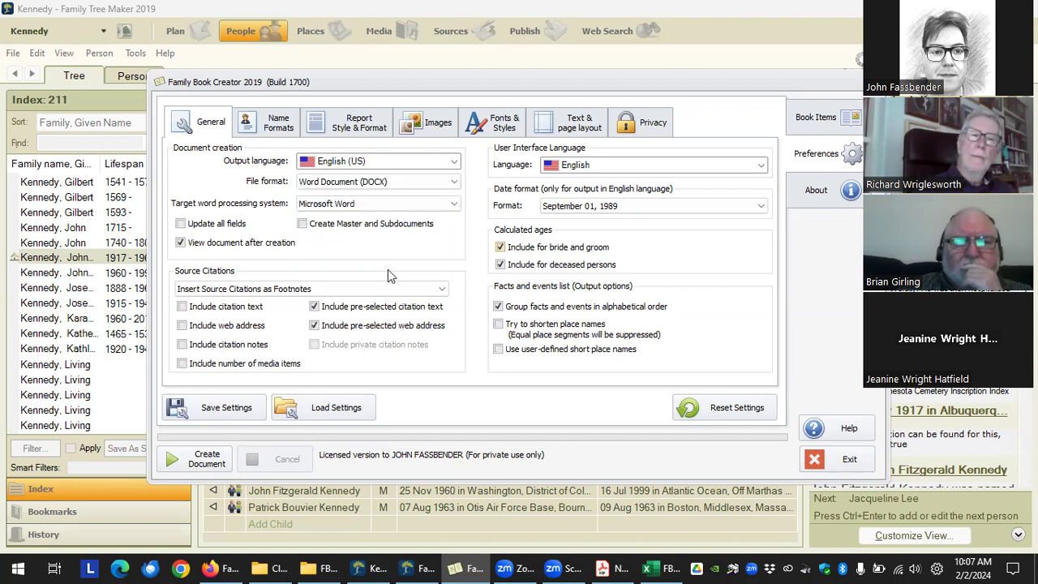
left_click(221, 223)
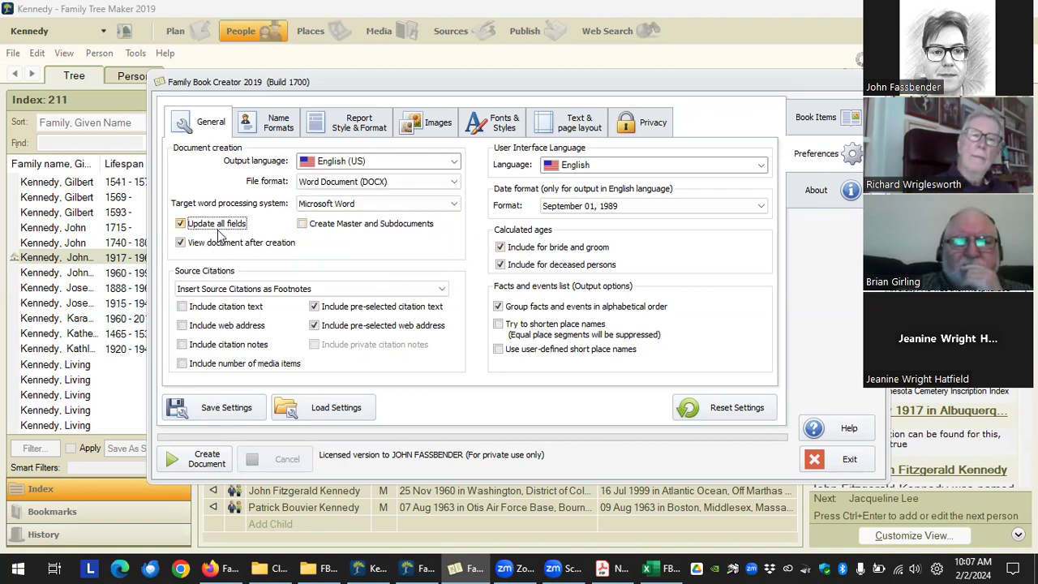
left_click(221, 227)
left_click(344, 222)
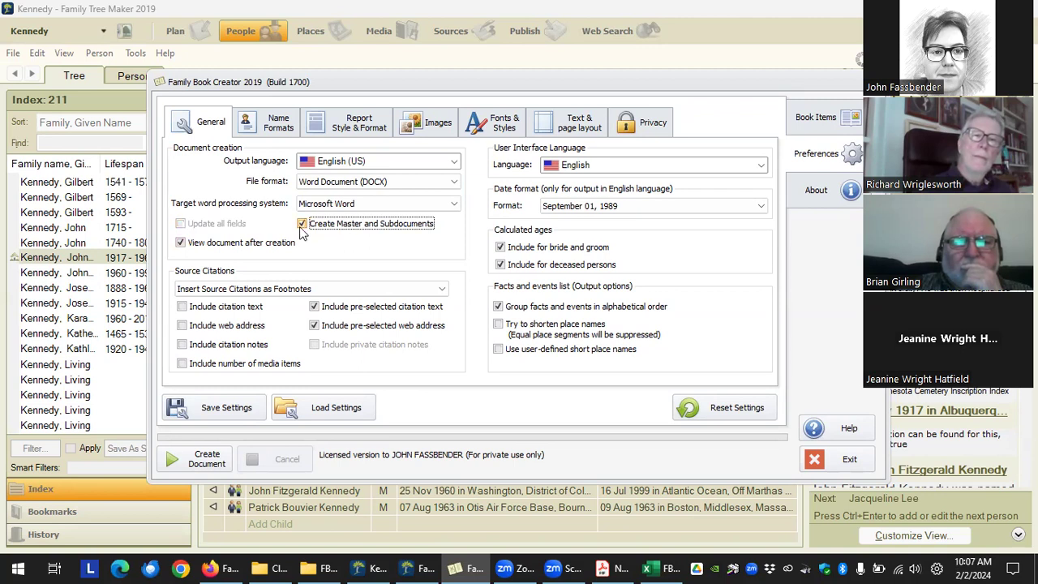
left_click(333, 225)
left_click(227, 229)
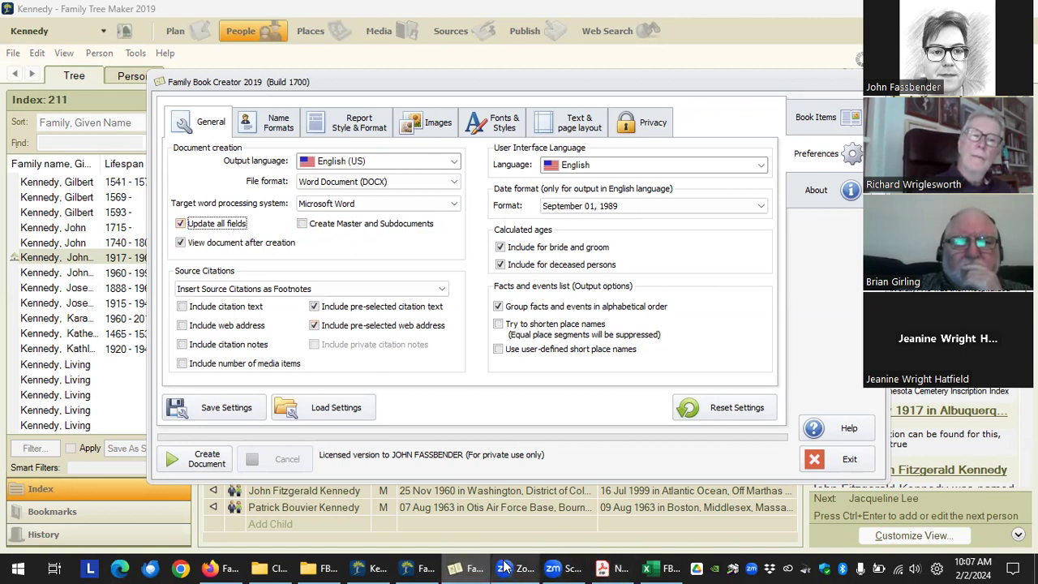
Switch to the English PDF report in Acrobat and mark the entries of its table of contents.
left_click(601, 567)
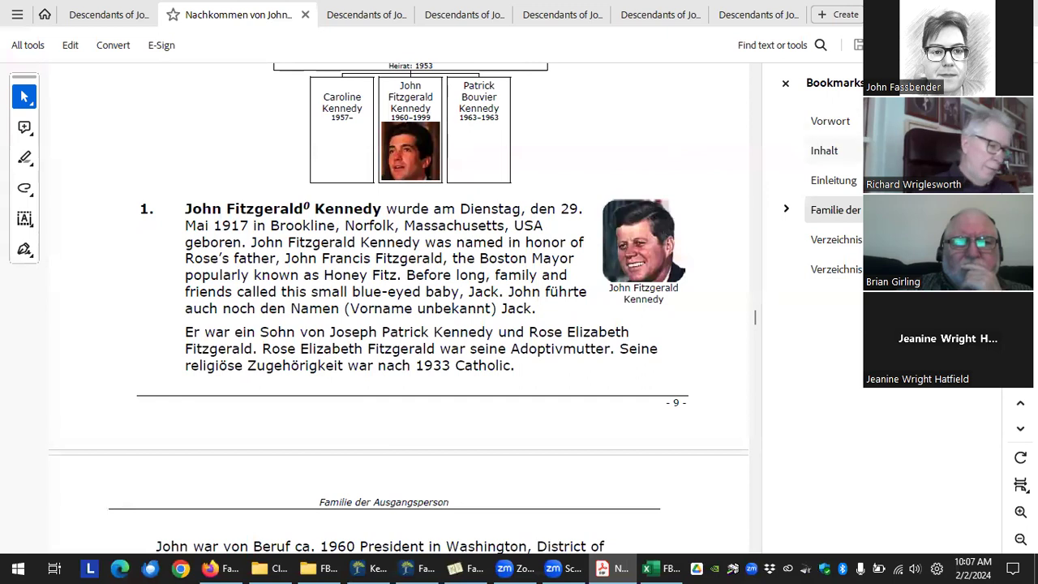
left_click(92, 14)
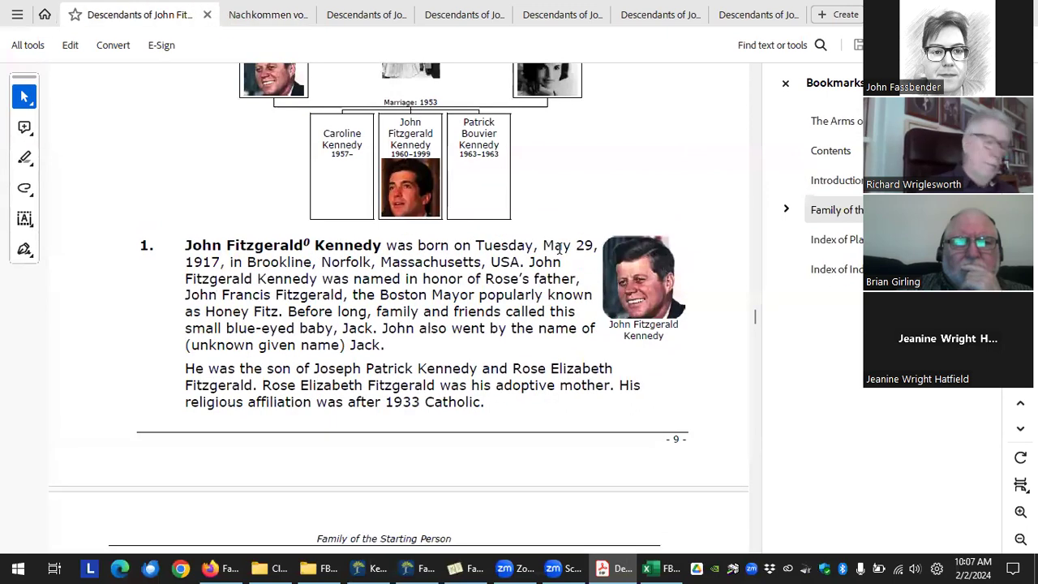
left_click(830, 150)
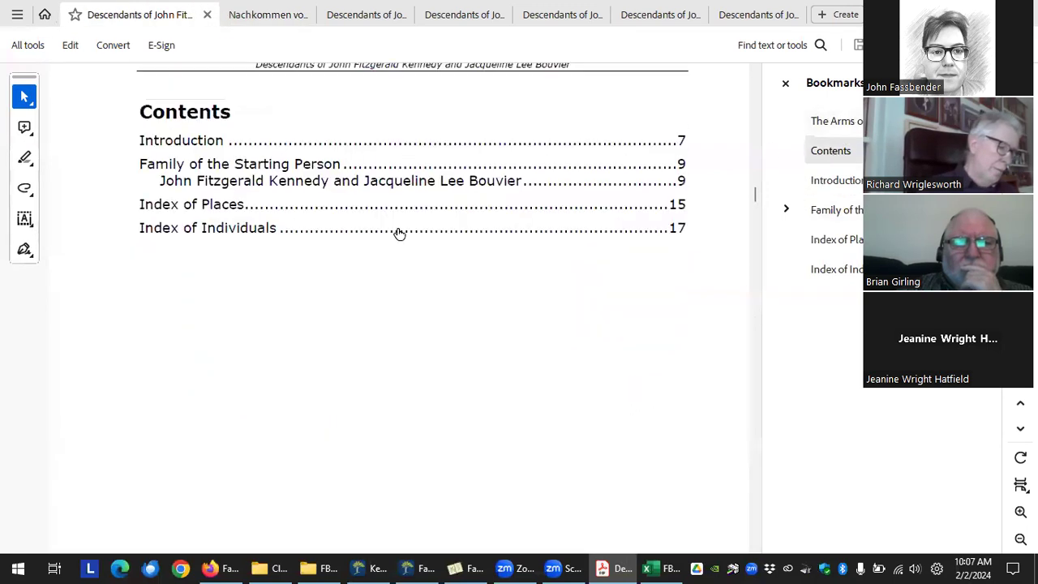
scroll(399, 233, "up", 3)
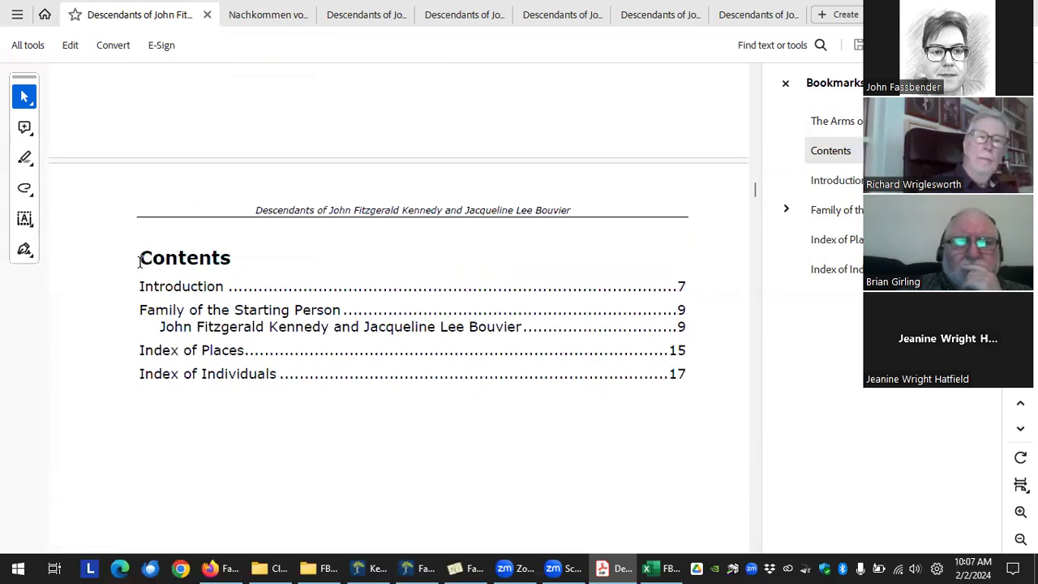
left_click_drag(139, 257, 613, 378)
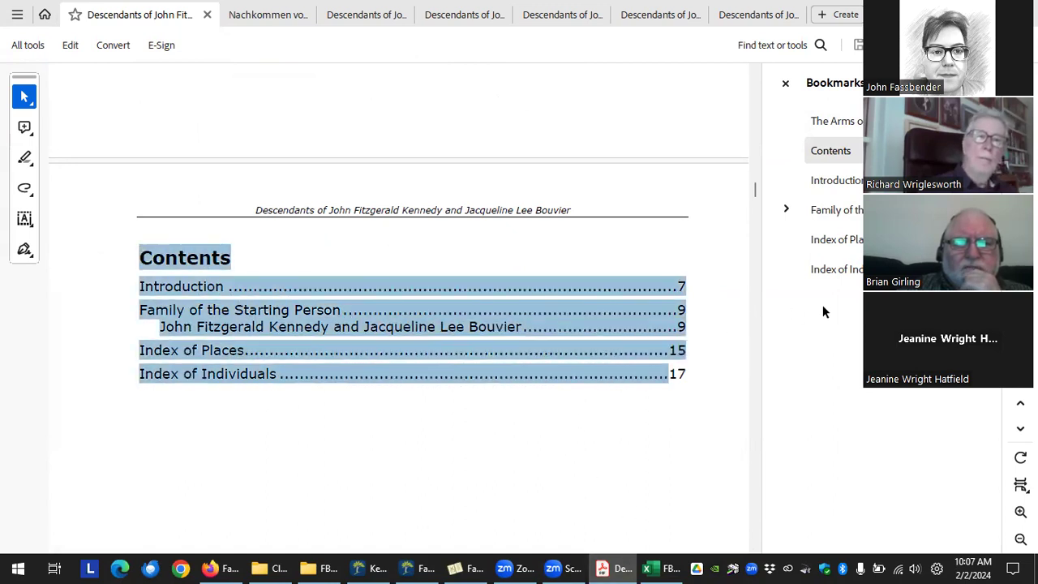
Examine the English report's Index of Places and Index of Individuals.
left_click(847, 242)
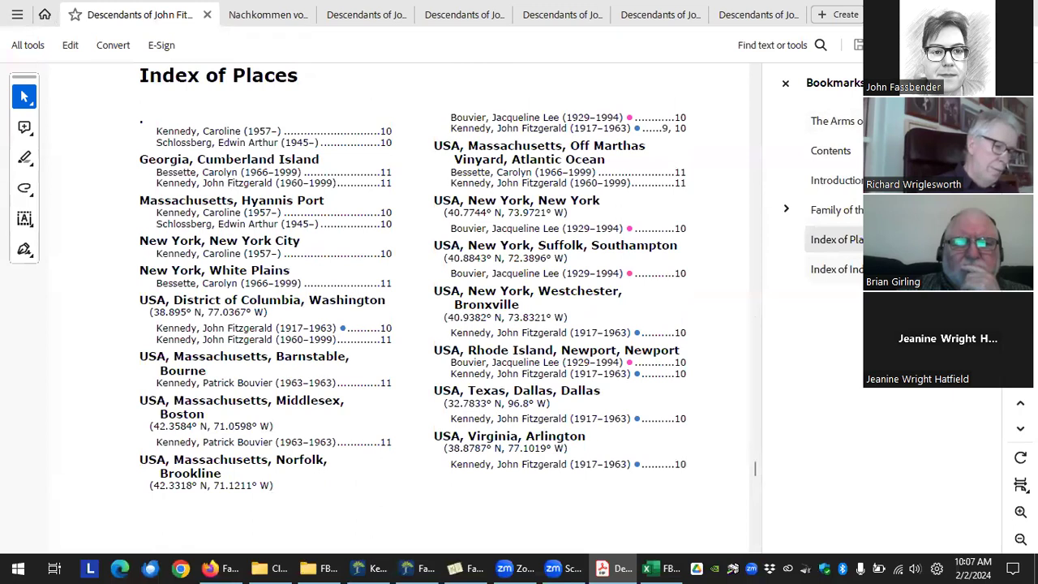
left_click(837, 269)
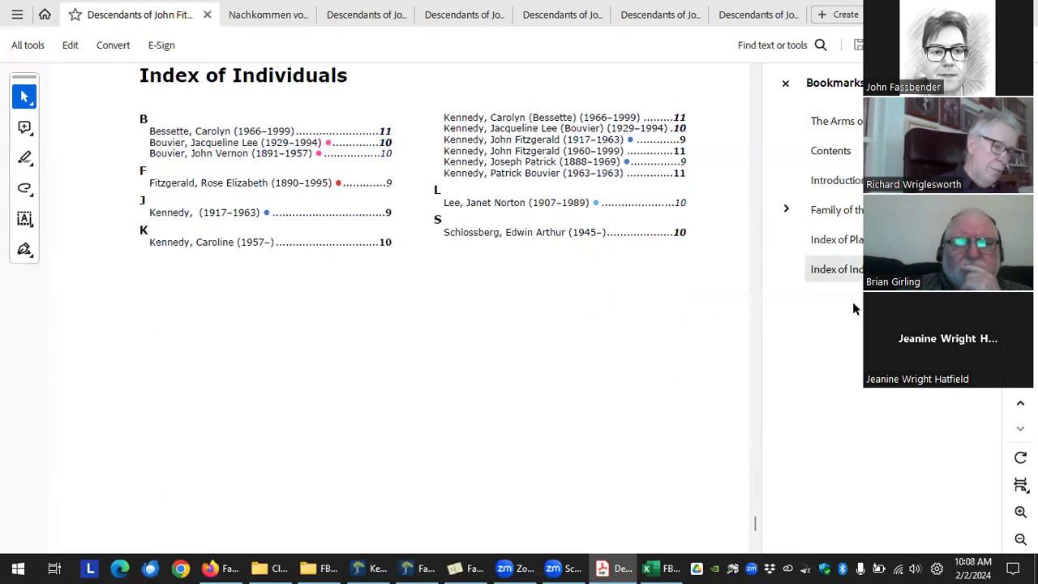
left_click(840, 241)
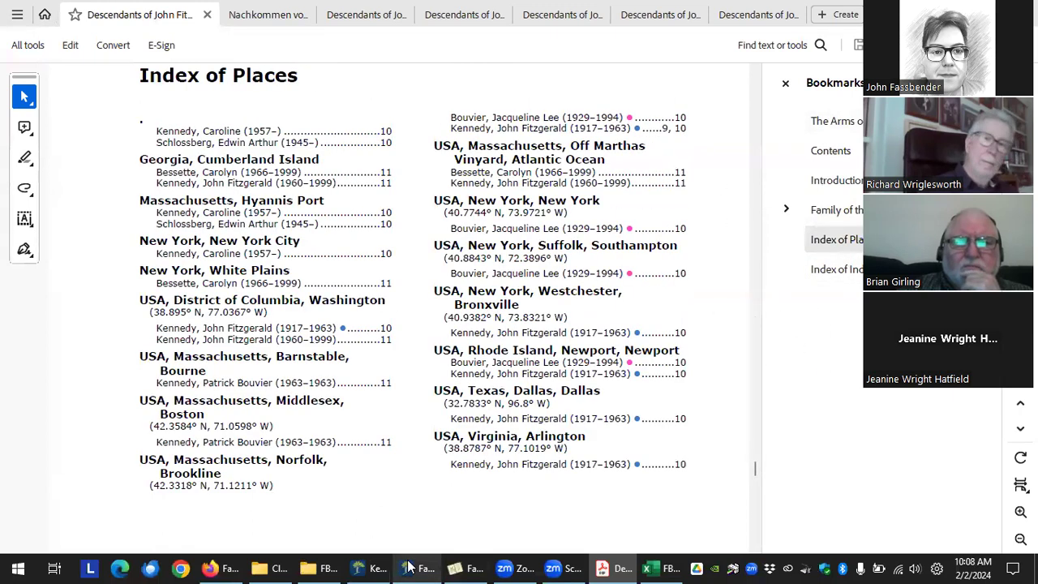
scroll(474, 300, "up", 1)
scroll(477, 302, "up", 5)
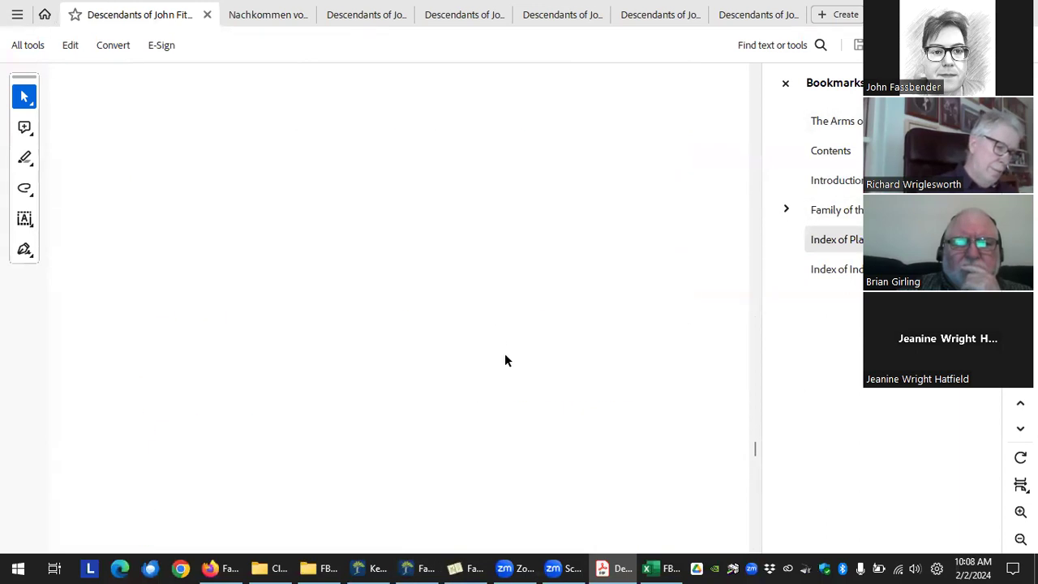
scroll(490, 487, "down", 3)
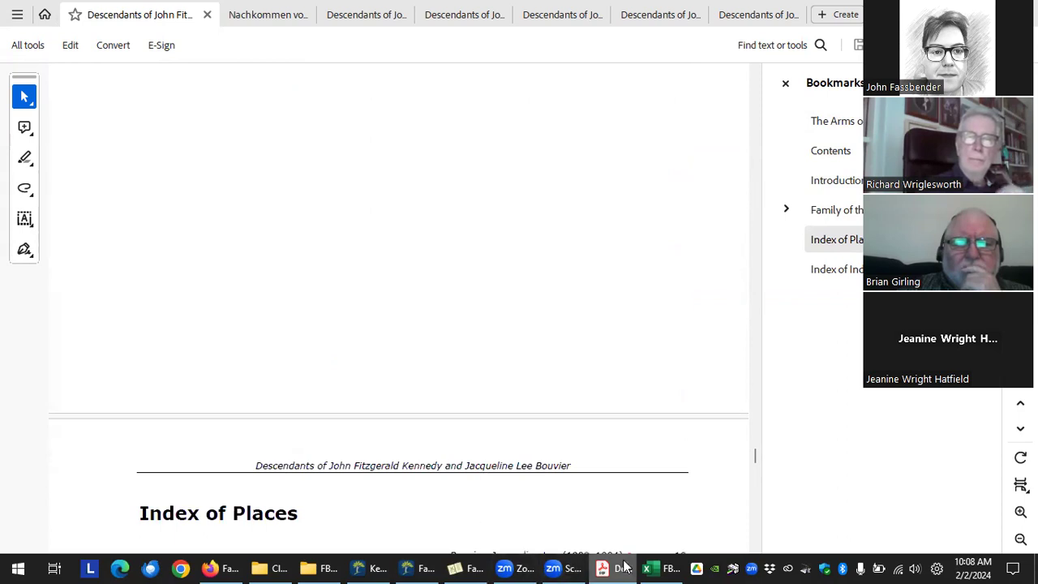
Return to Family Book Creator and set the file format to PDF Document (PDF), keeping Update all fields enabled.
left_click(477, 568)
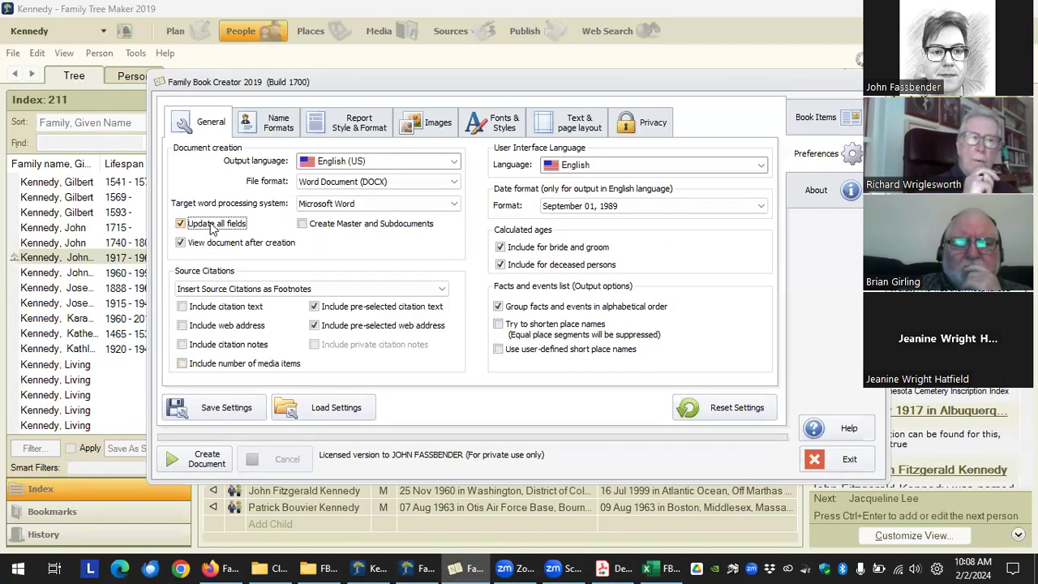
left_click(210, 226)
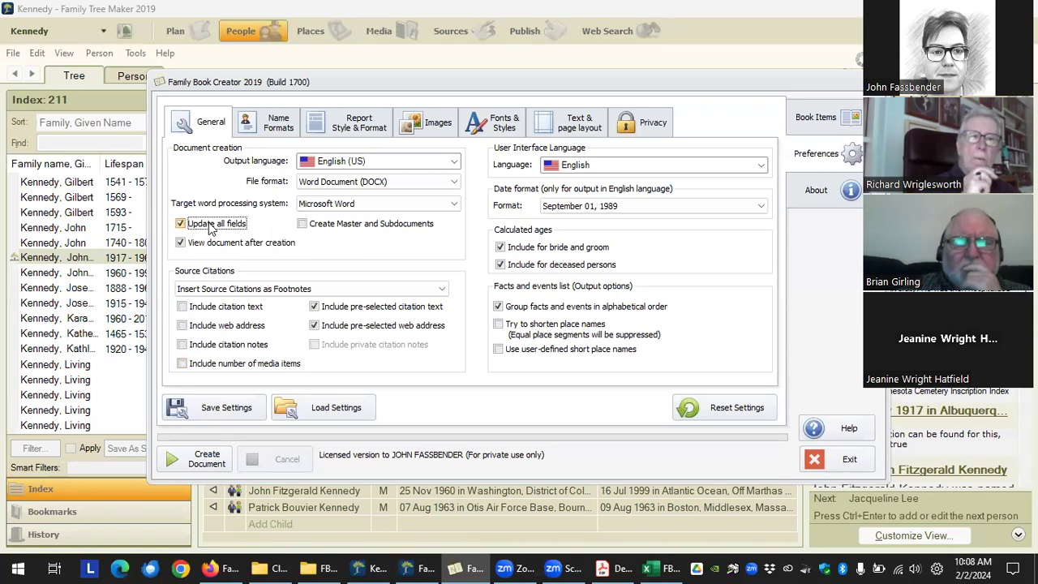
left_click(455, 180)
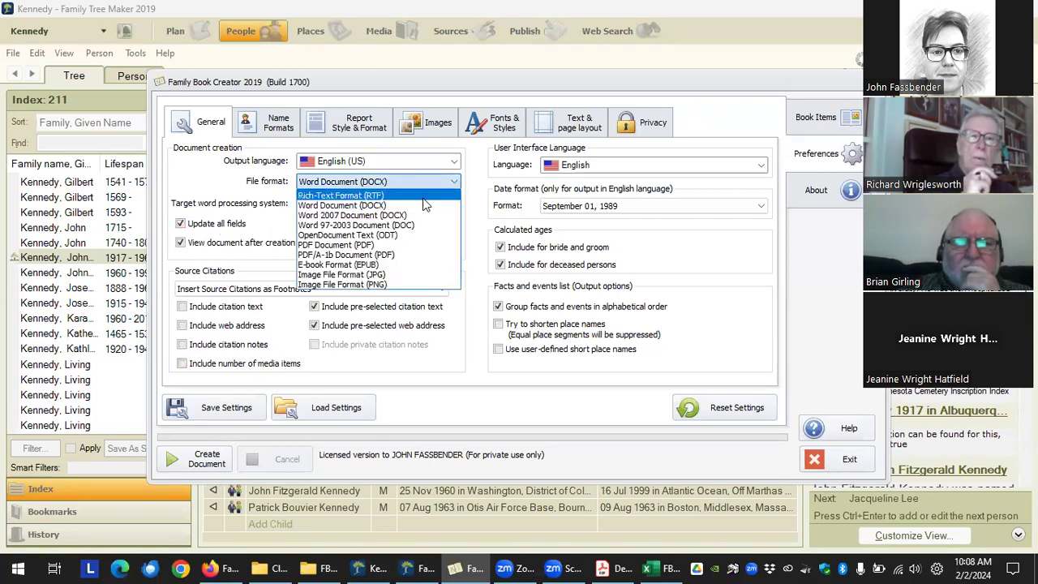
left_click(397, 245)
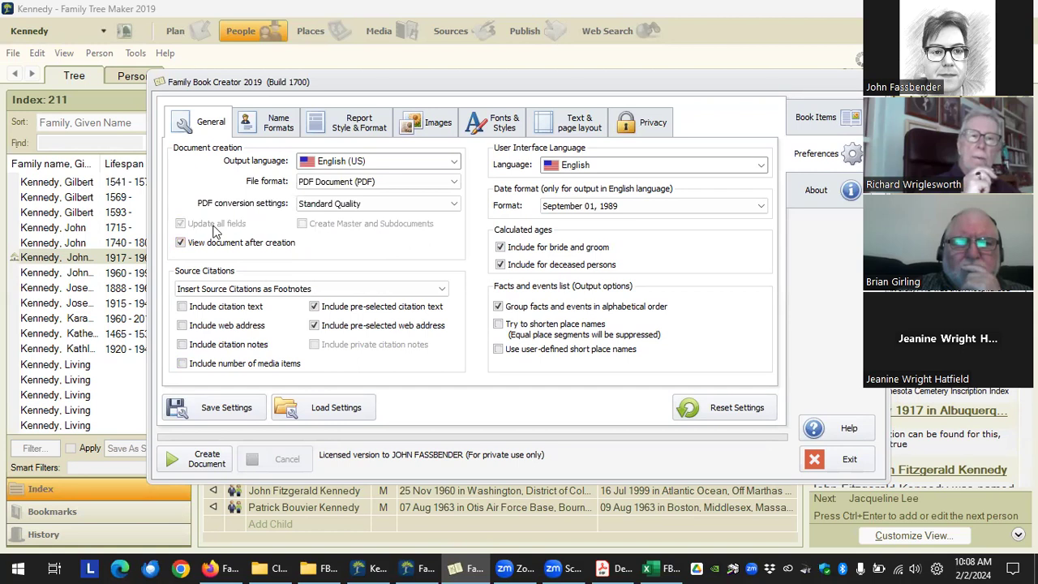
Set the file format to Rich-Text Format (RTF), then change it to OpenDocument Text (ODT).
left_click(455, 186)
left_click(444, 193)
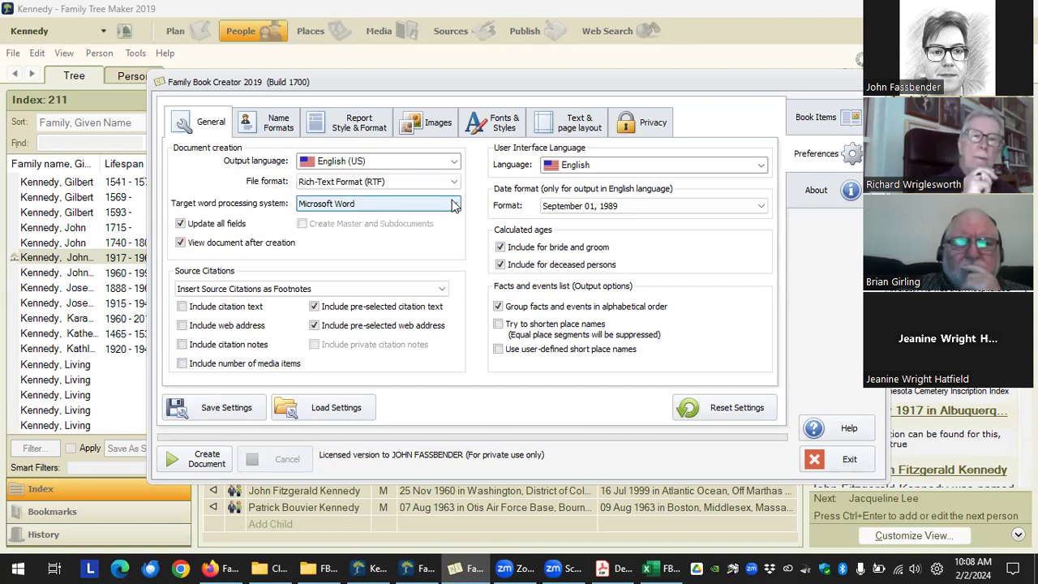
left_click(456, 182)
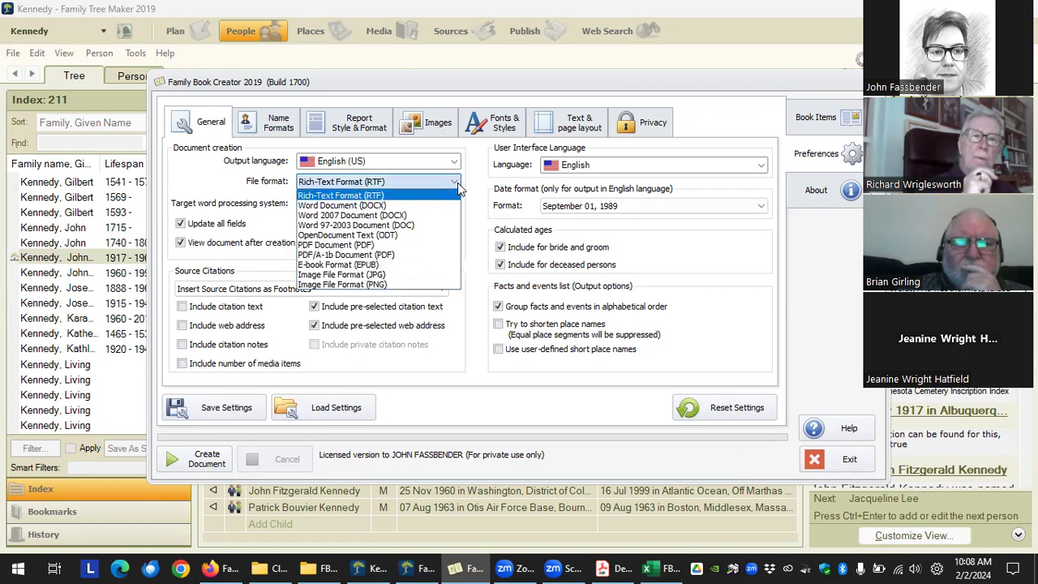
left_click(423, 235)
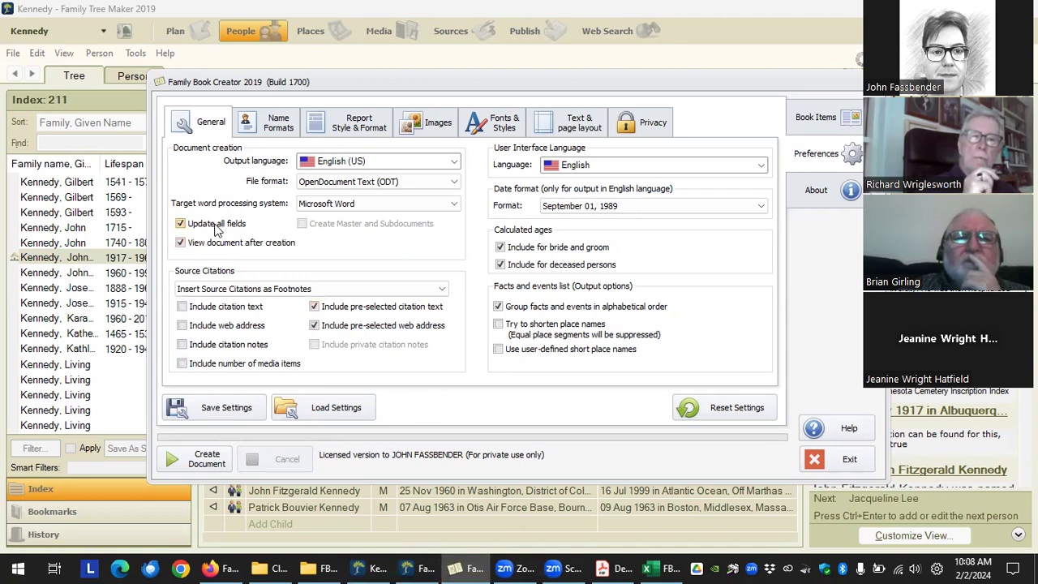
Keep Microsoft Word as the target word processing system, set the file format to Word Document (DOCX) and enable Create Master and Subdocuments.
left_click(456, 205)
left_click(447, 217)
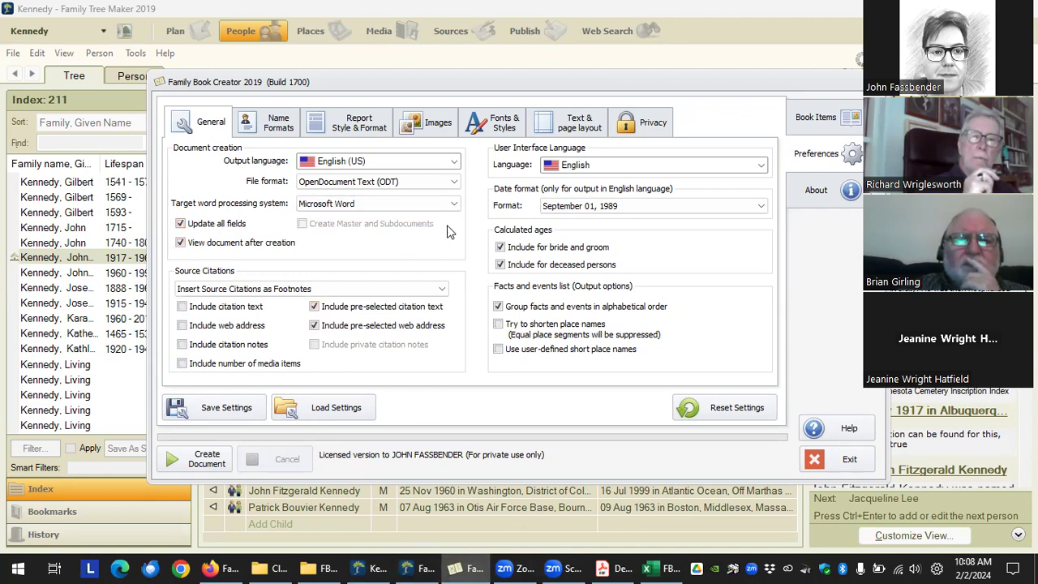
left_click(444, 182)
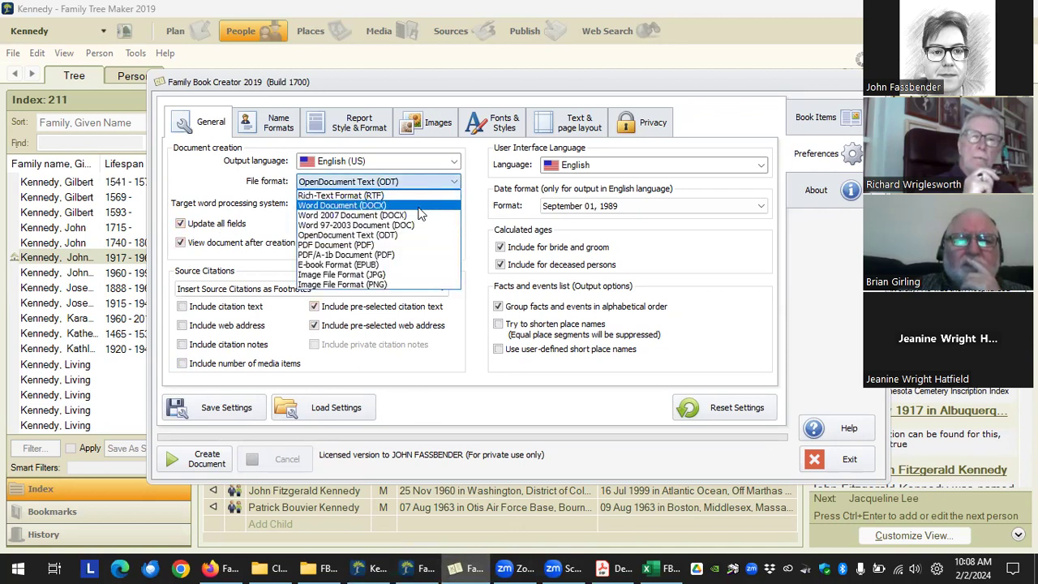
left_click(409, 206)
left_click(311, 225)
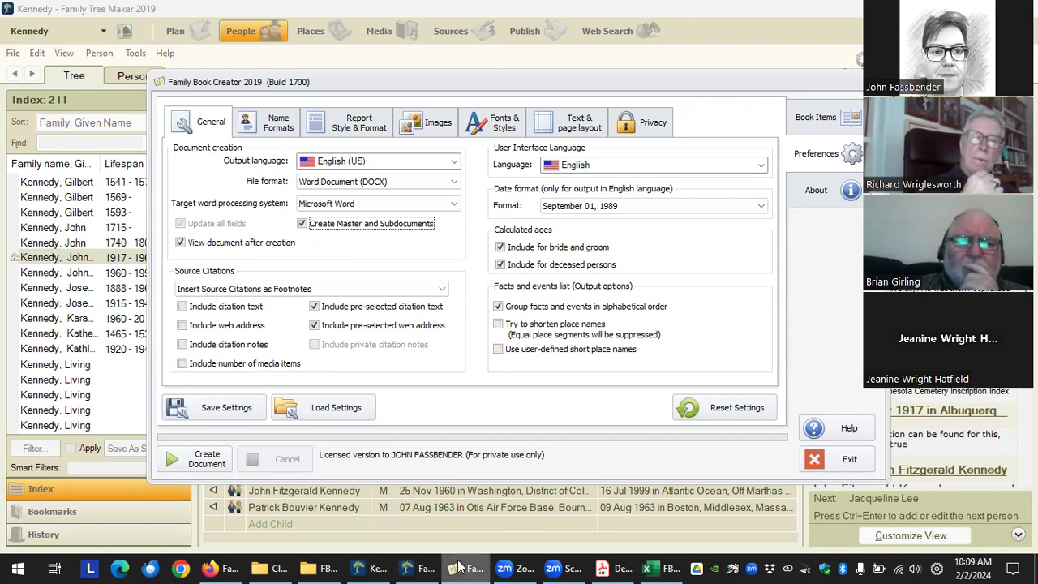
Switch to the Class 2 folder in File Explorer, widen the Name column and open the Kennedy descendants Master-Sub.docx in Word.
left_click(319, 565)
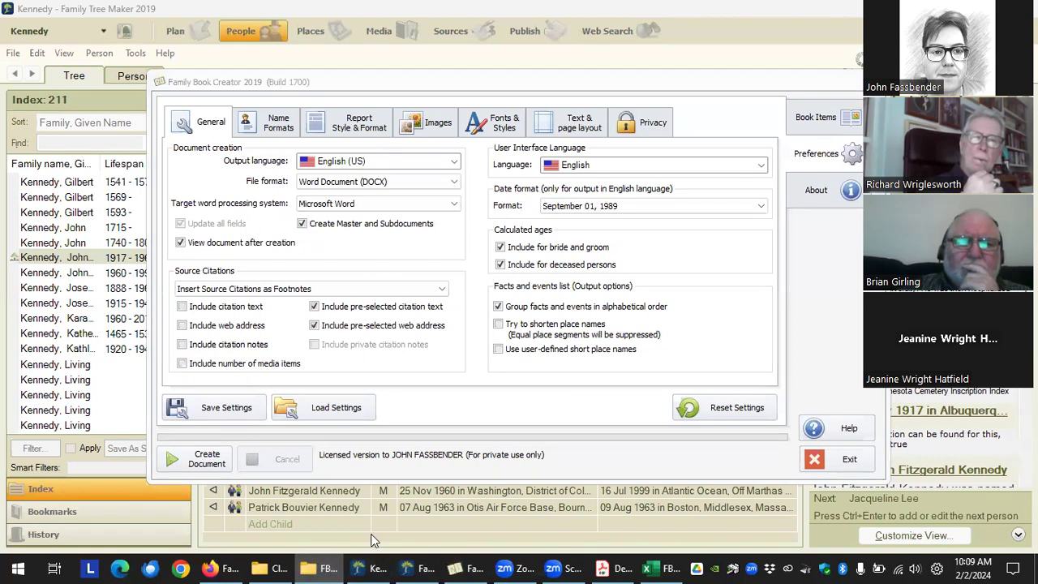
left_click(270, 567)
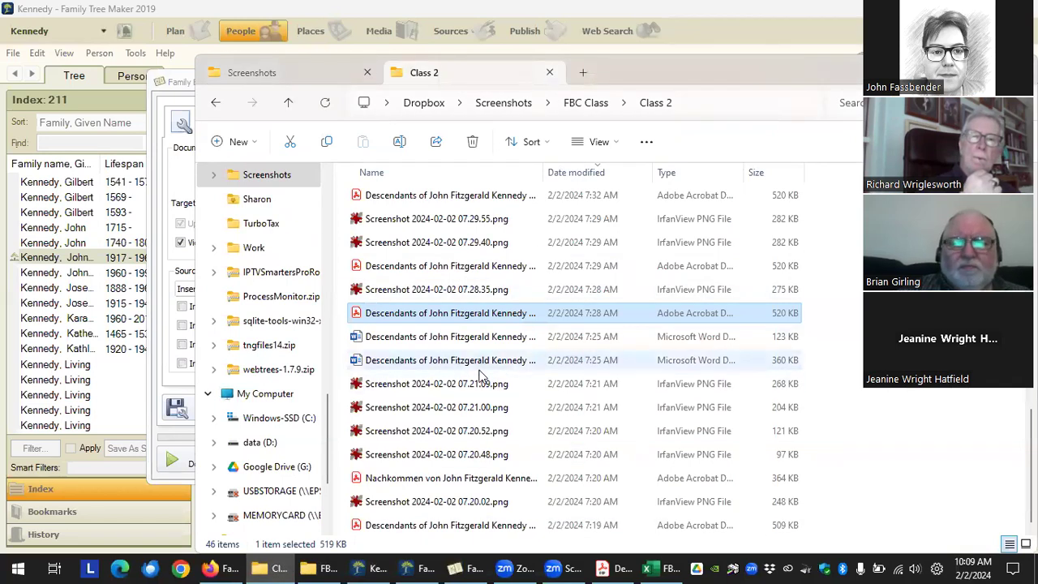
left_click_drag(542, 173, 830, 158)
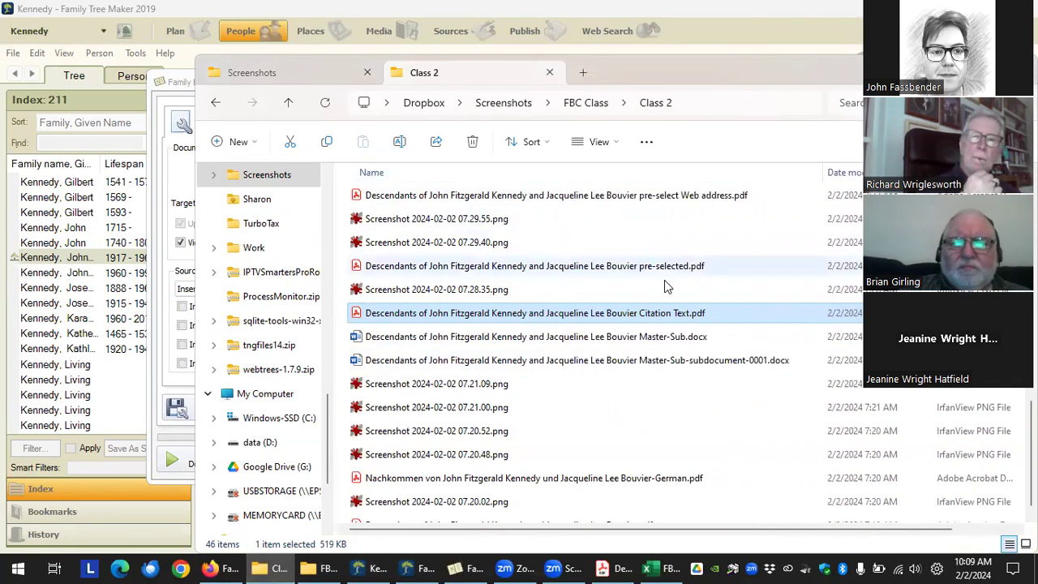
left_click(565, 343)
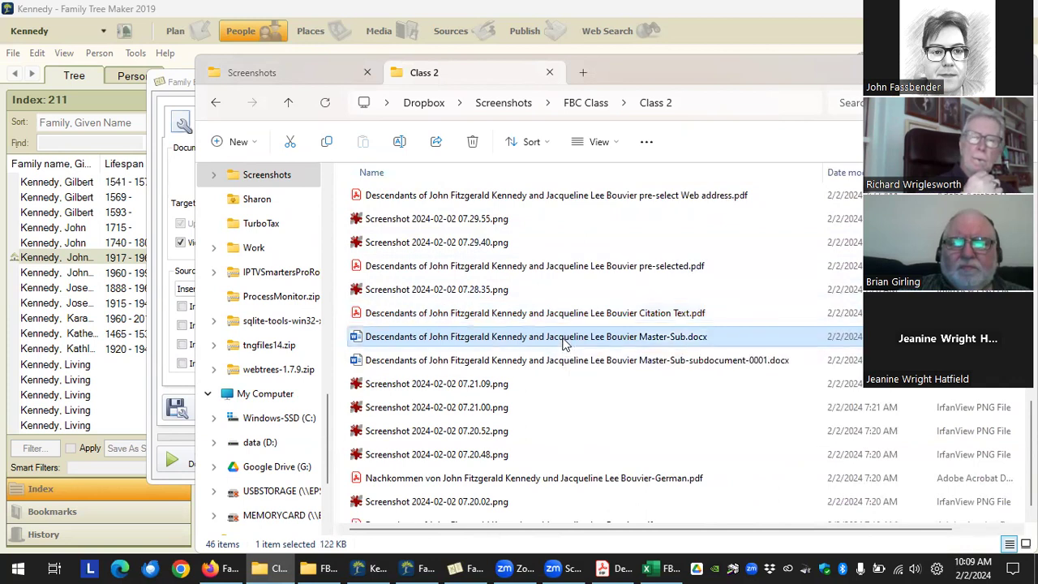
left_click(560, 359, "ctrl")
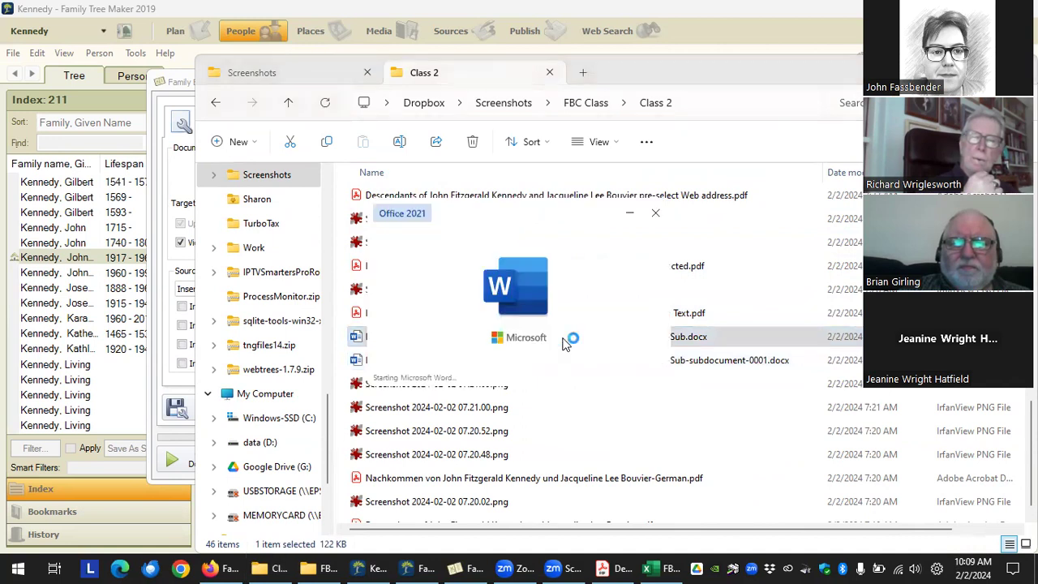
Examine the master document's table of contents and Index of Places placeholders, its subdocument link, introduction and color markings.
scroll(620, 287, "down", 5)
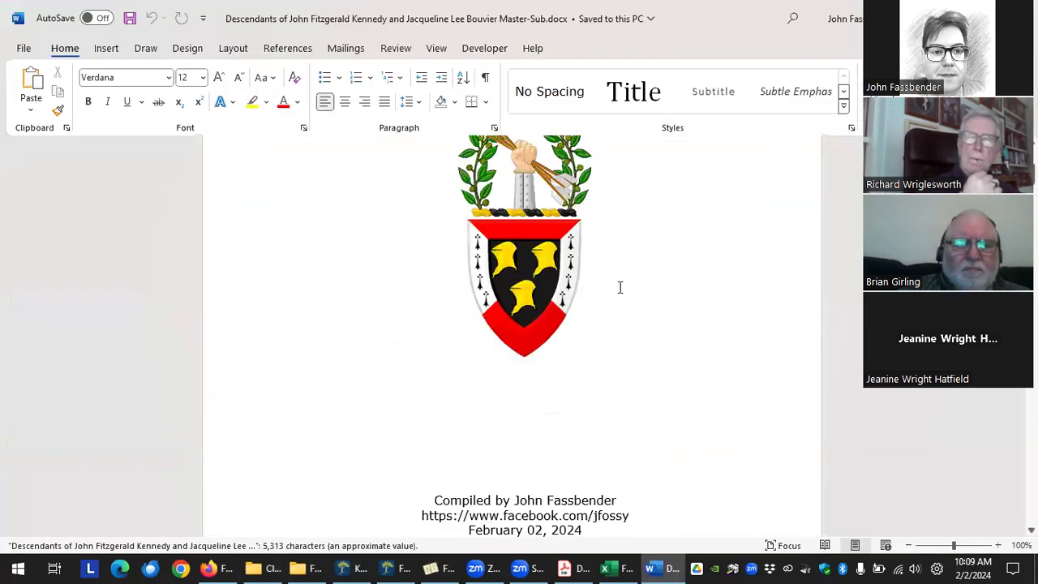
scroll(616, 291, "down", 15)
scroll(611, 305, "down", 10)
scroll(612, 305, "up", 3)
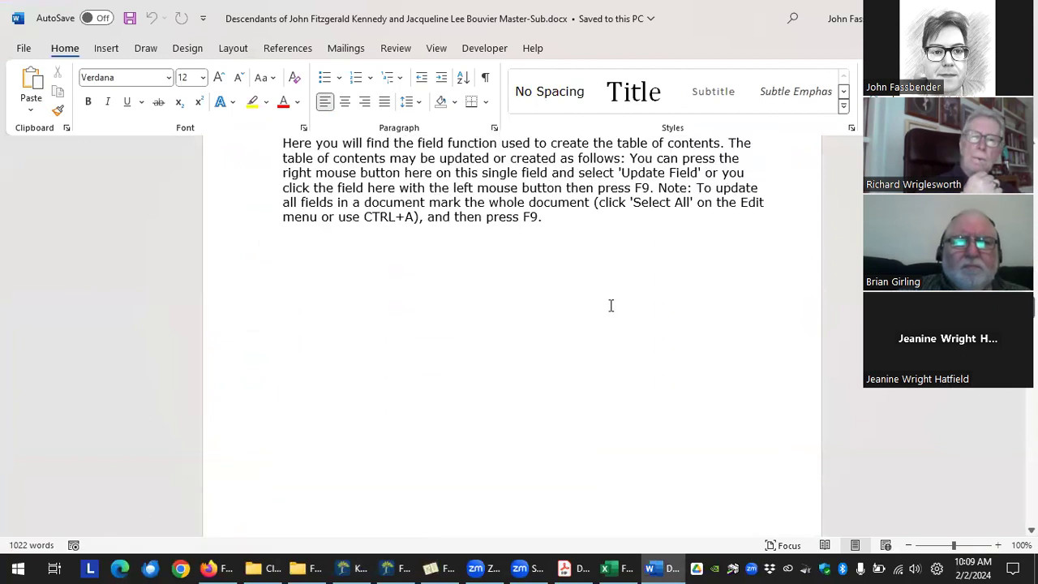
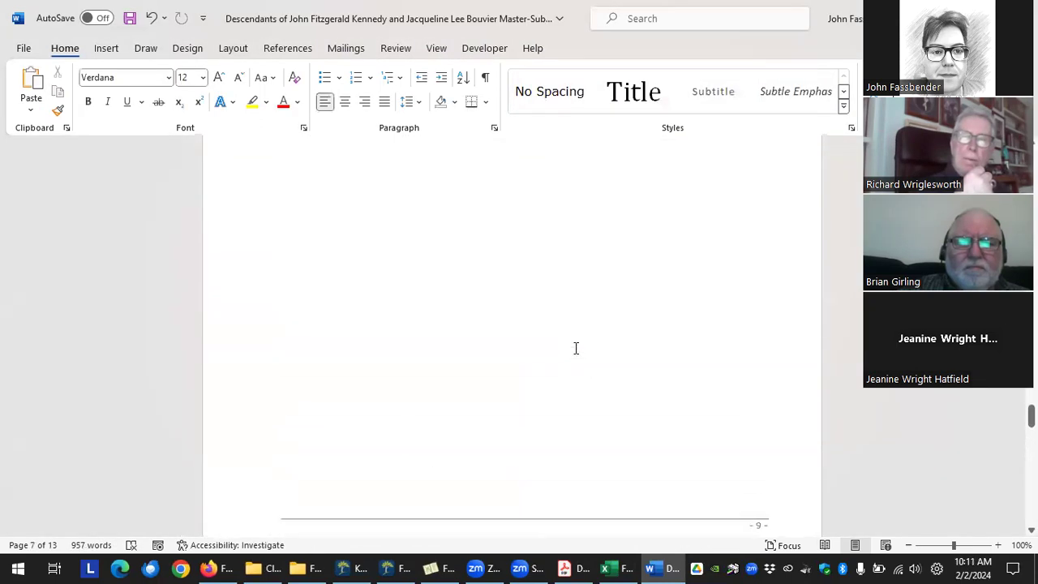
left_click(524, 416)
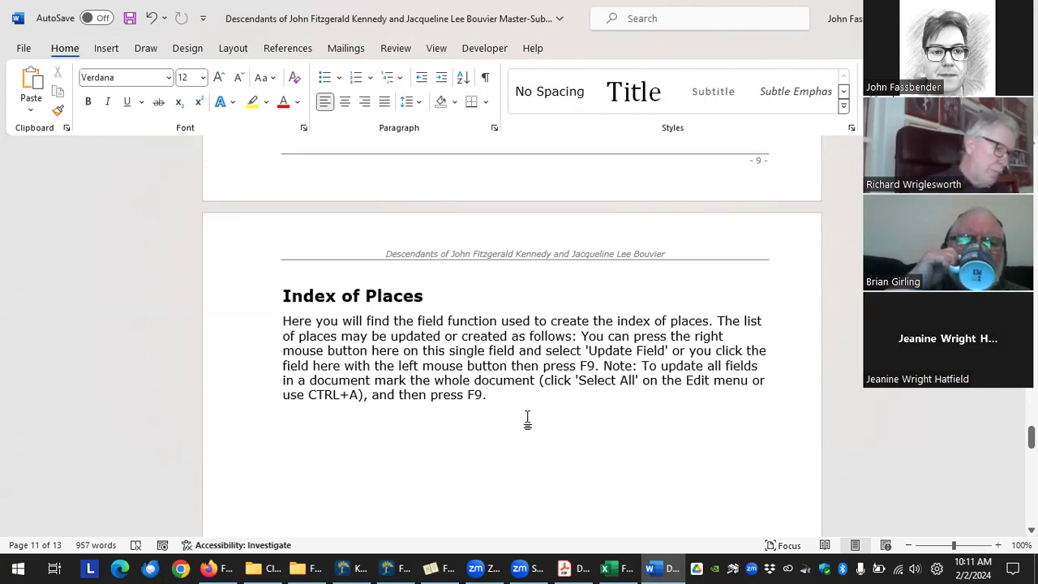
scroll(527, 419, "up", 15)
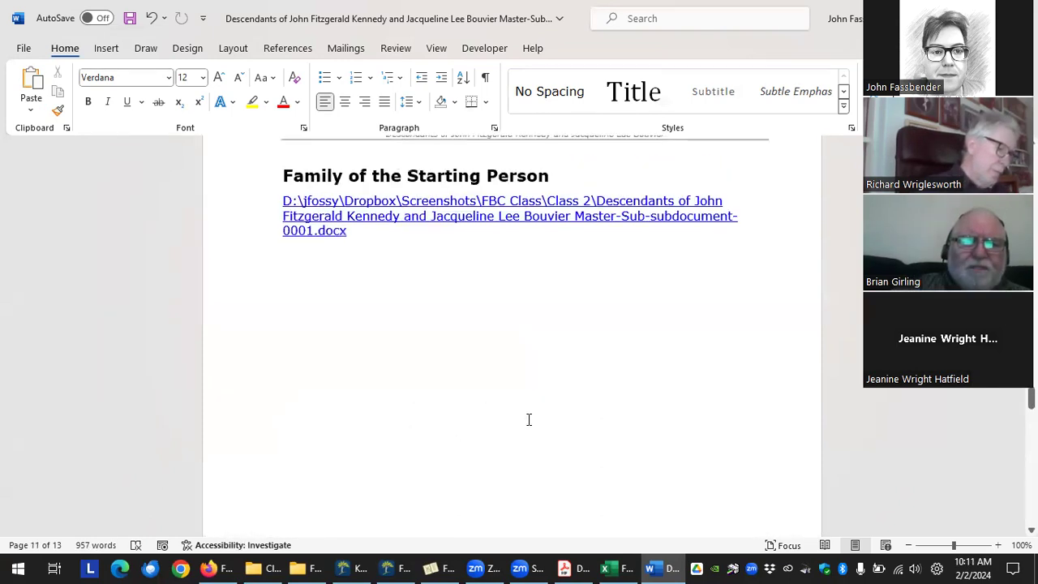
scroll(559, 438, "up", 10)
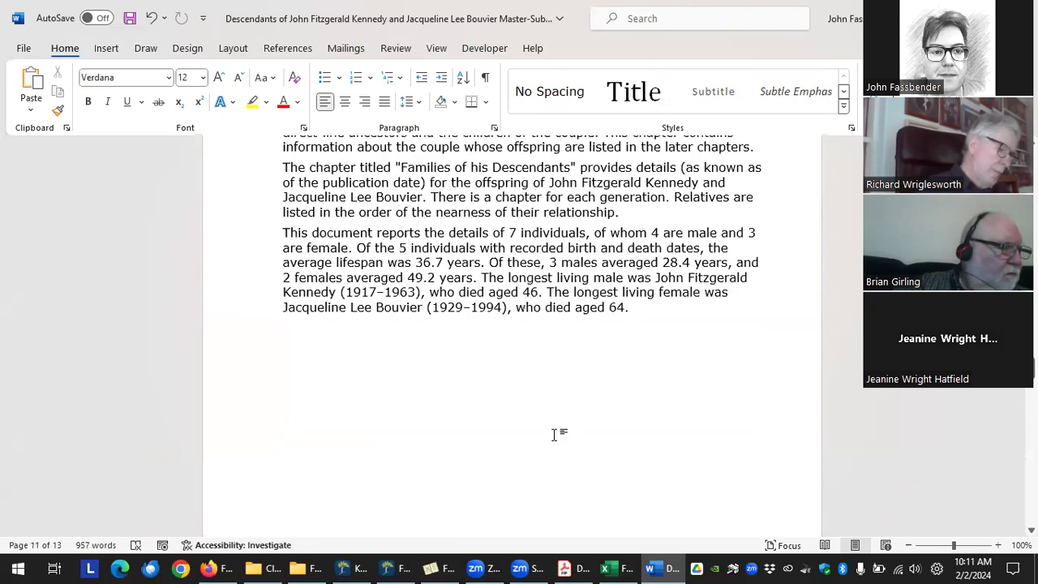
scroll(557, 438, "up", 15)
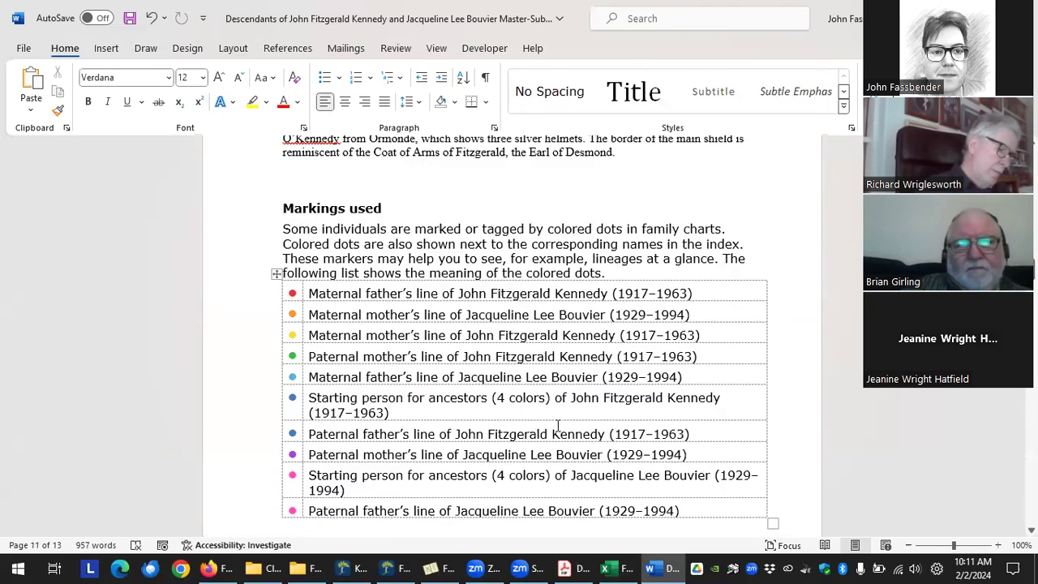
scroll(557, 407, "up", 10)
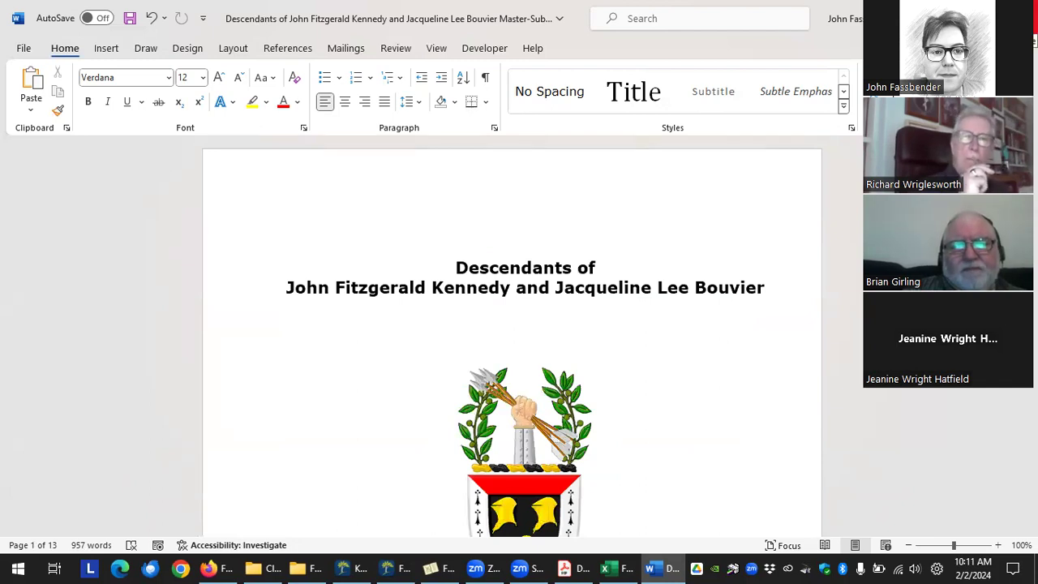
scroll(648, 364, "down", 1)
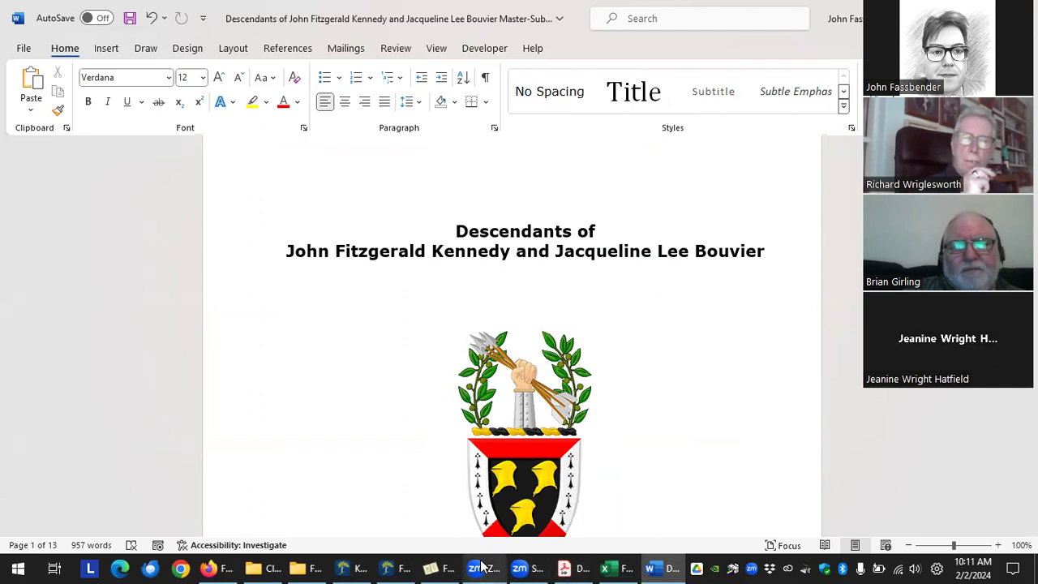
Return to Family Book Creator and disable Create Master and Subdocuments.
left_click(442, 568)
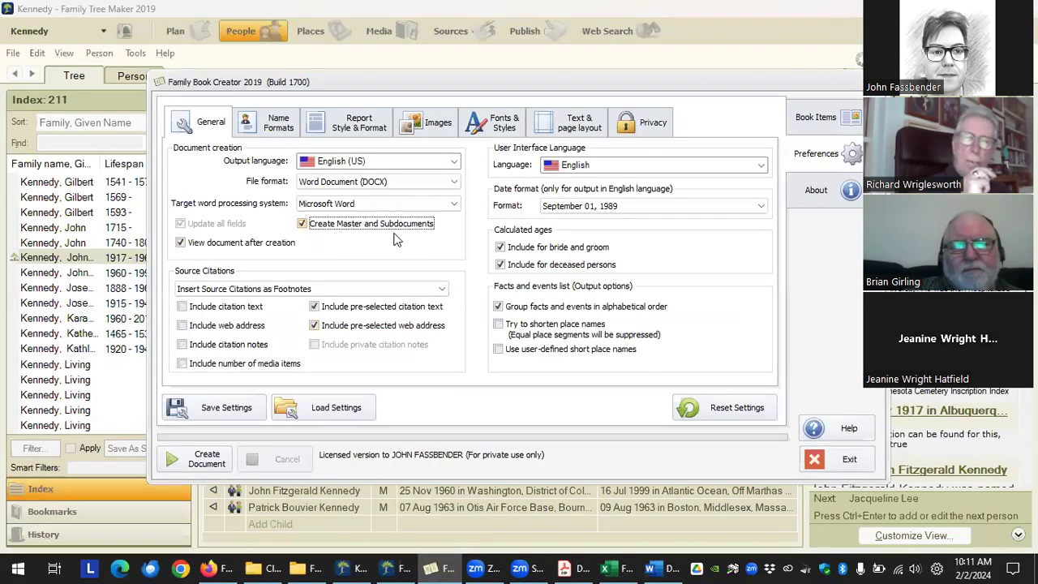
left_click(330, 228)
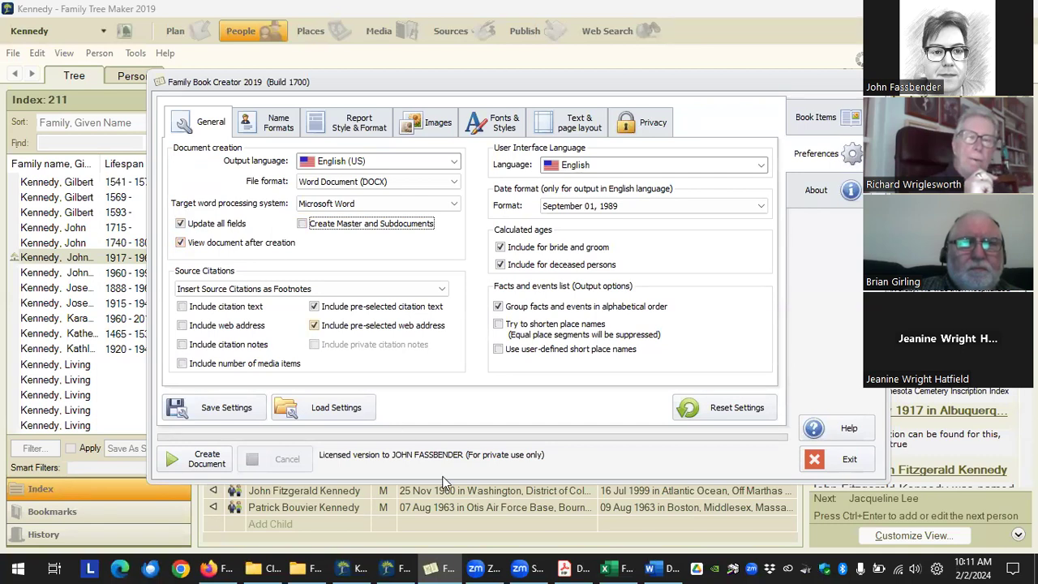
Switch to the English PDF report in Acrobat and look over its Index of Places and picture pages.
left_click(572, 567)
scroll(541, 346, "down", 3)
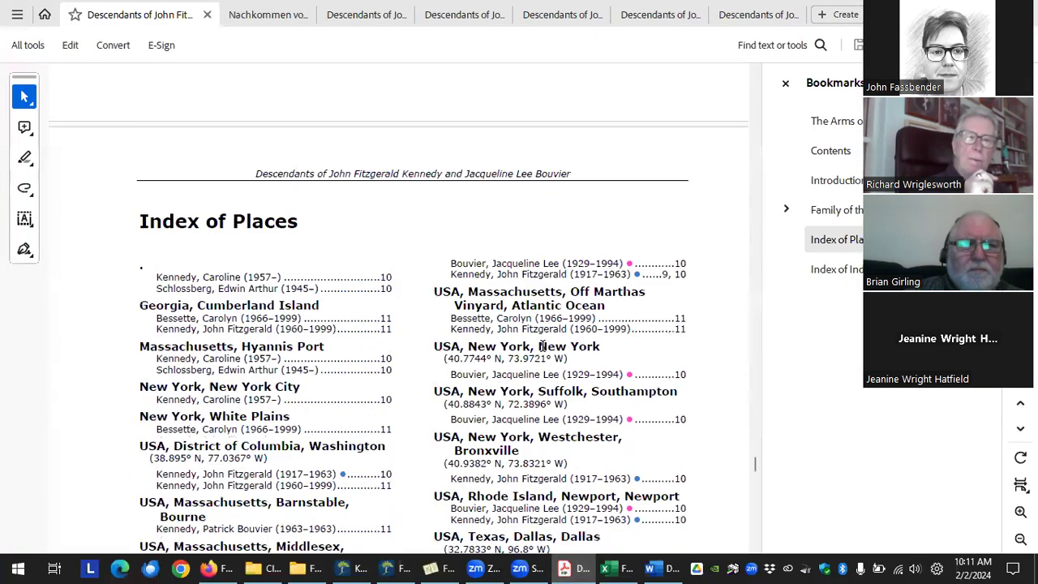
scroll(541, 346, "down", 3)
scroll(653, 326, "up", 10)
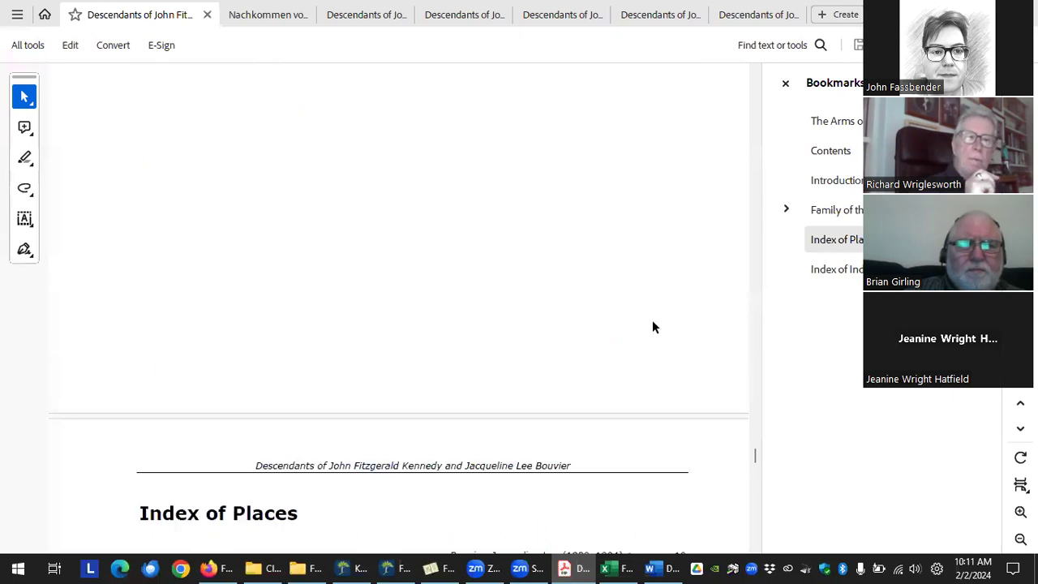
scroll(477, 315, "up", 10)
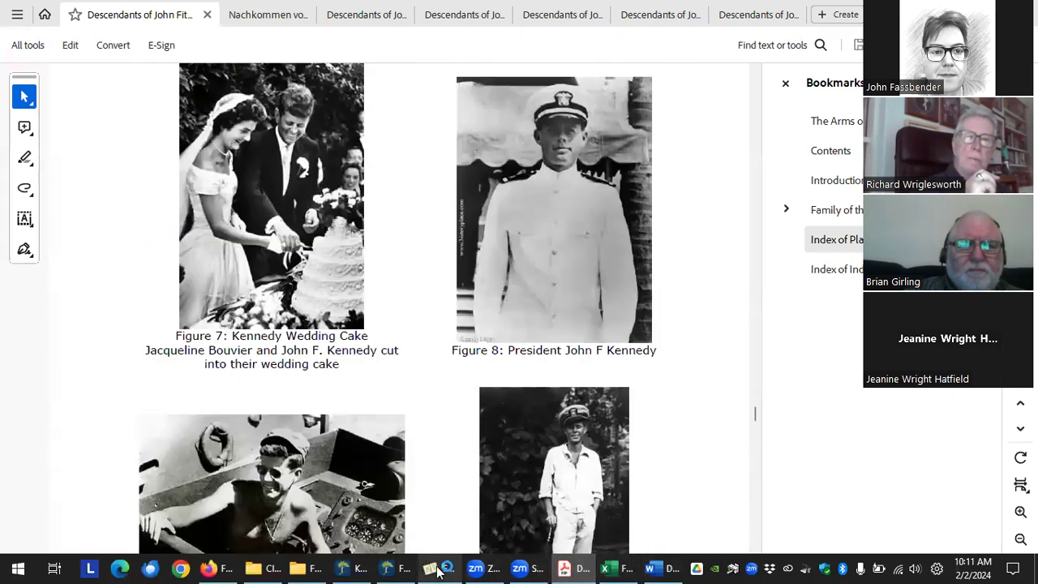
Return to Family Book Creator and set Source Citations to Do not insert Source Citations.
mouse_move(436, 572)
left_click(398, 507)
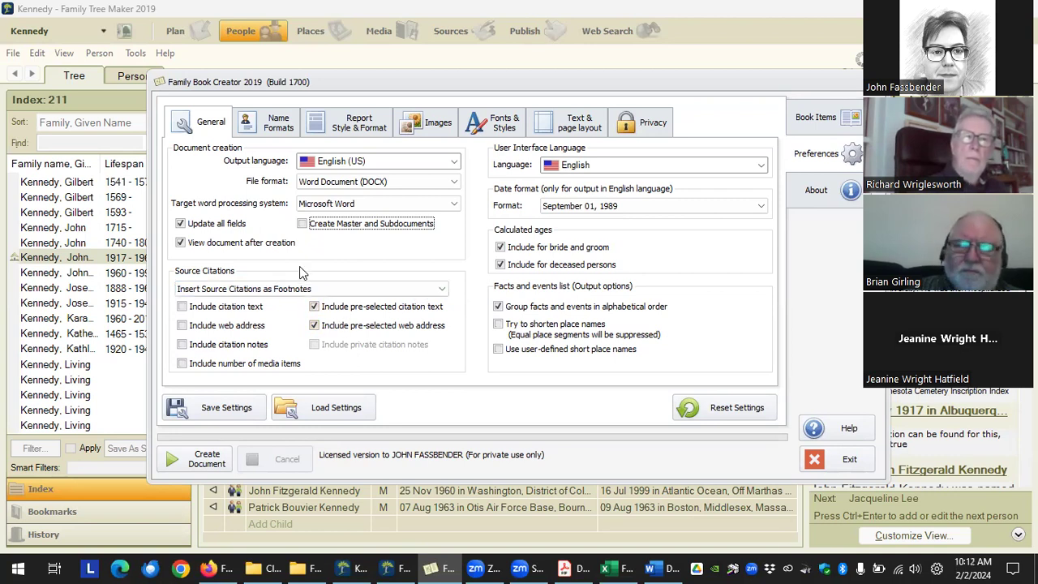
left_click(436, 290)
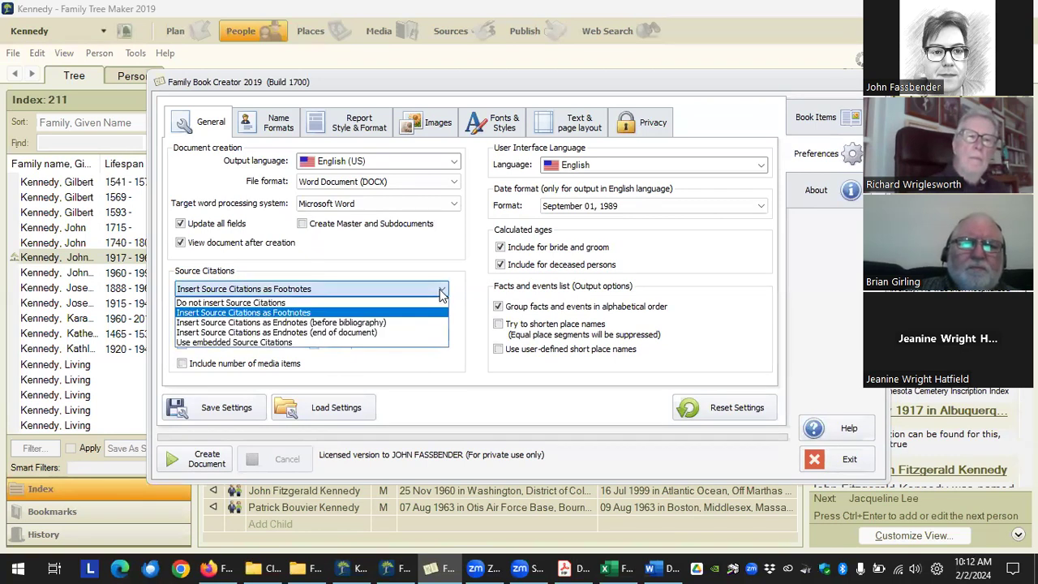
left_click(420, 303)
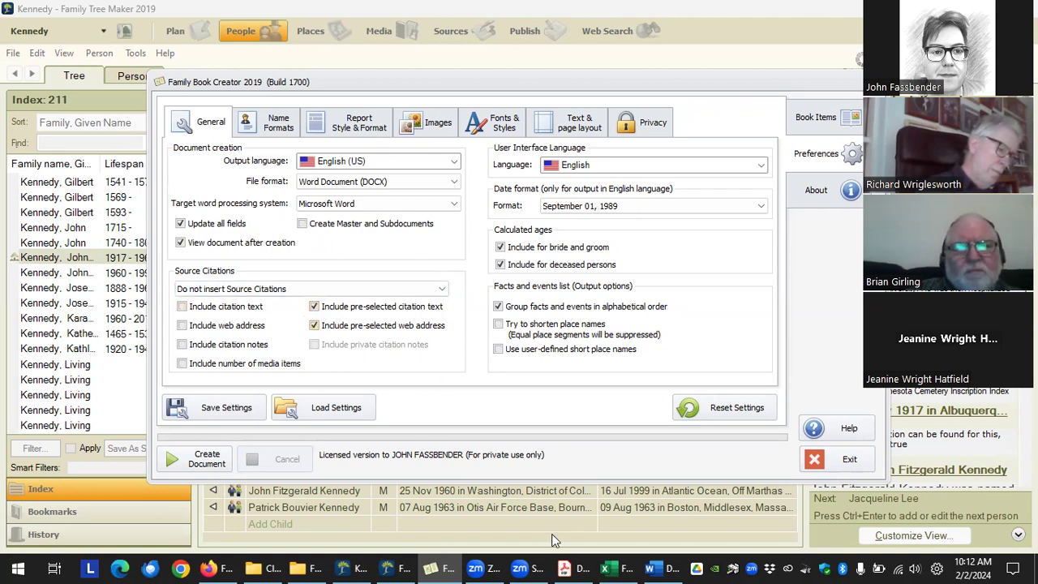
Switch to Acrobat, check the English report's family chapter for source citations, and view the family chart in the third open report.
left_click(567, 568)
scroll(403, 260, "up", 5)
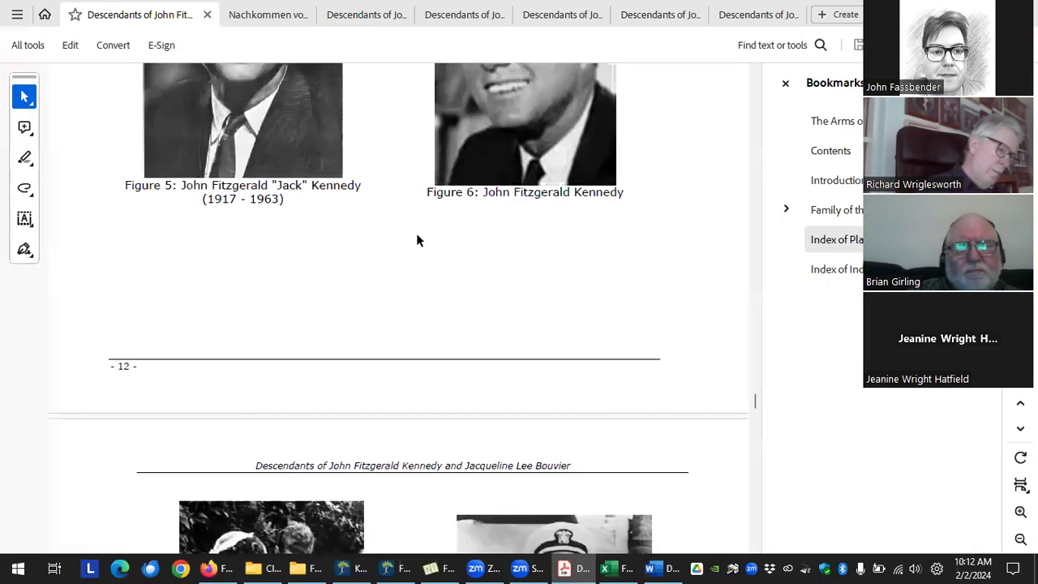
scroll(373, 271, "up", 10)
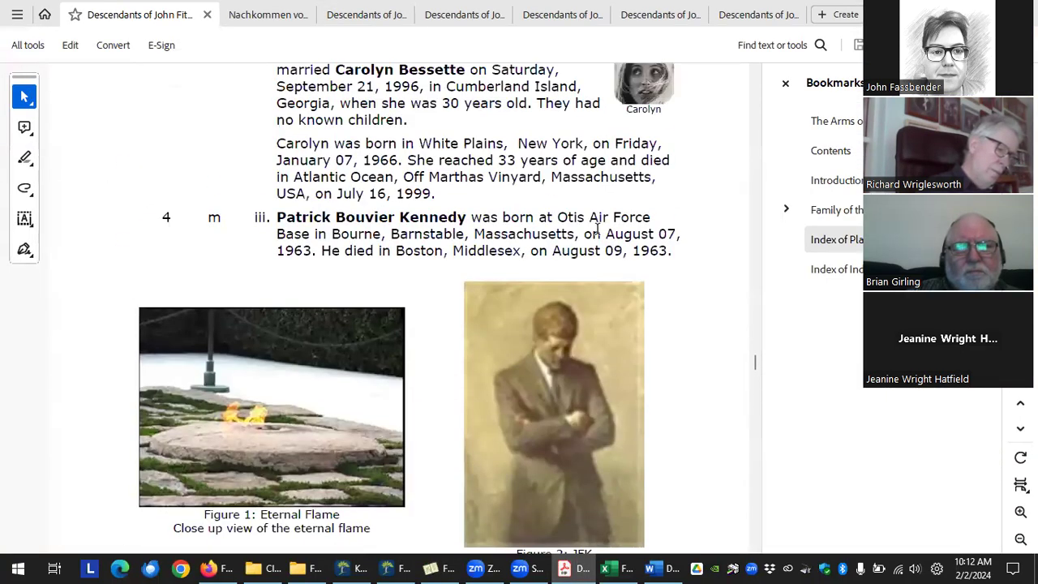
scroll(582, 236, "up", 15)
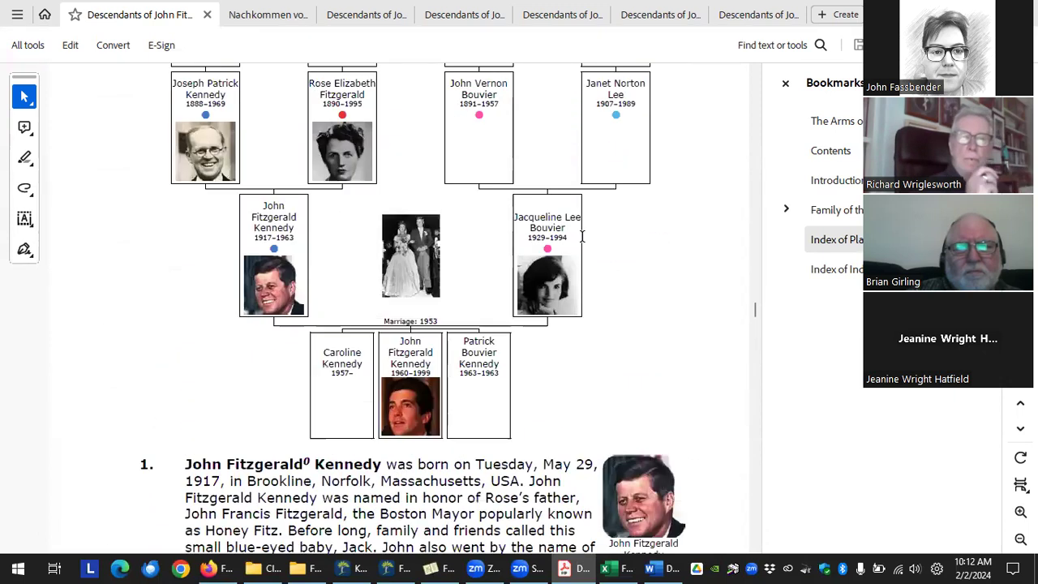
scroll(582, 236, "up", 4)
scroll(576, 243, "down", 7)
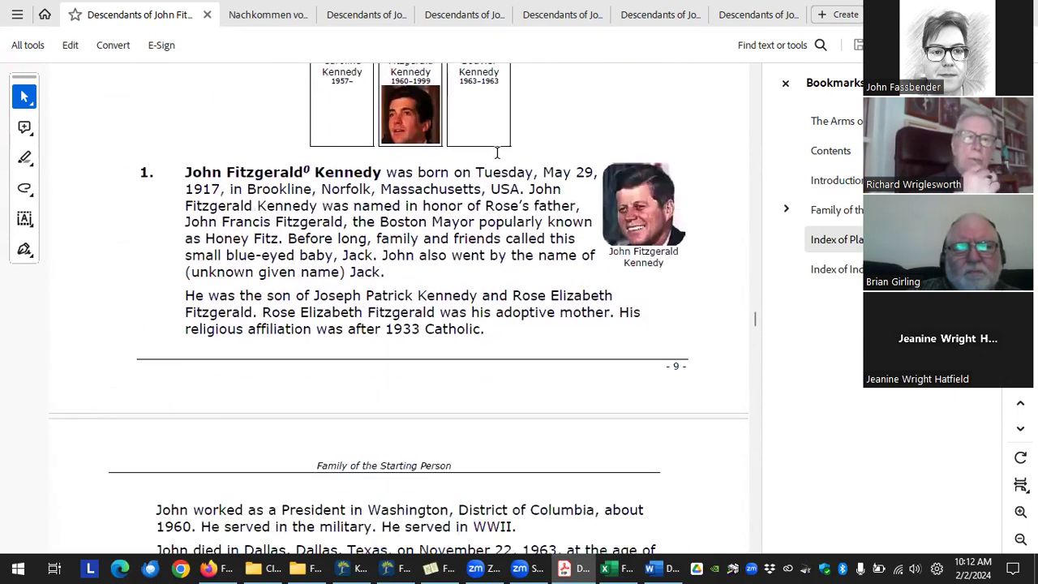
scroll(456, 268, "down", 6)
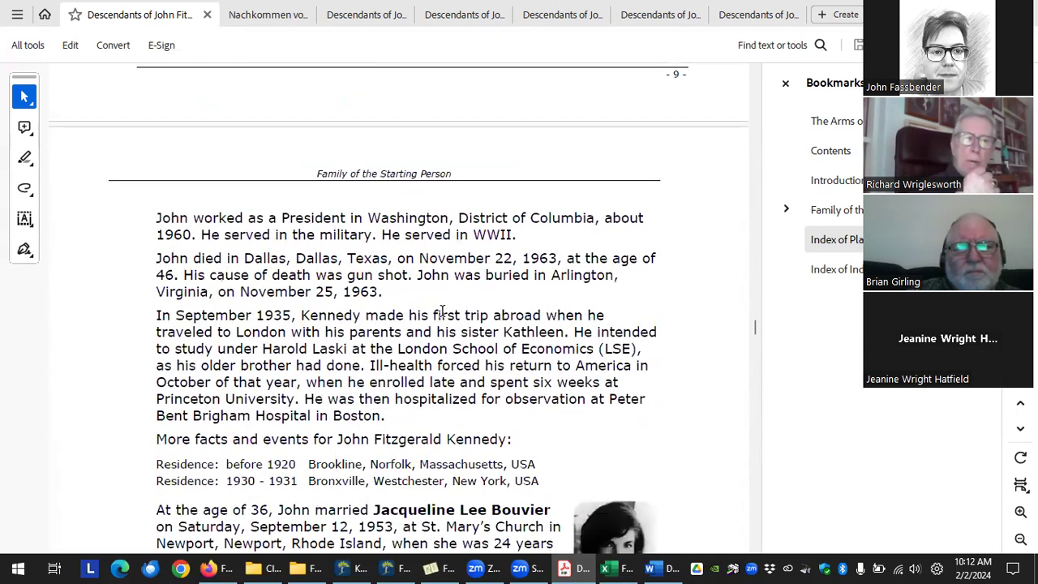
scroll(442, 313, "down", 10)
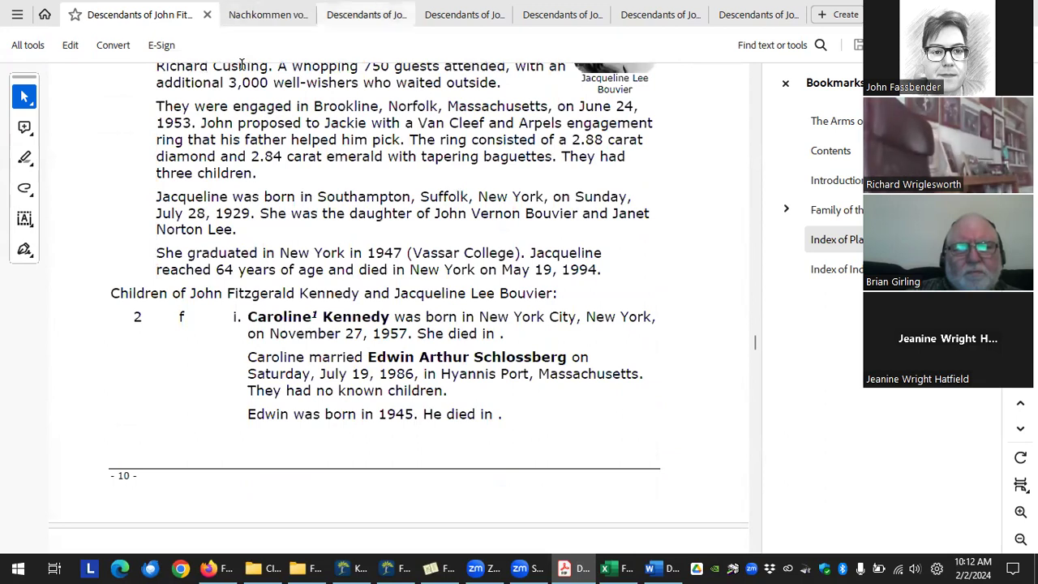
left_click(365, 15)
scroll(630, 263, "up", 15)
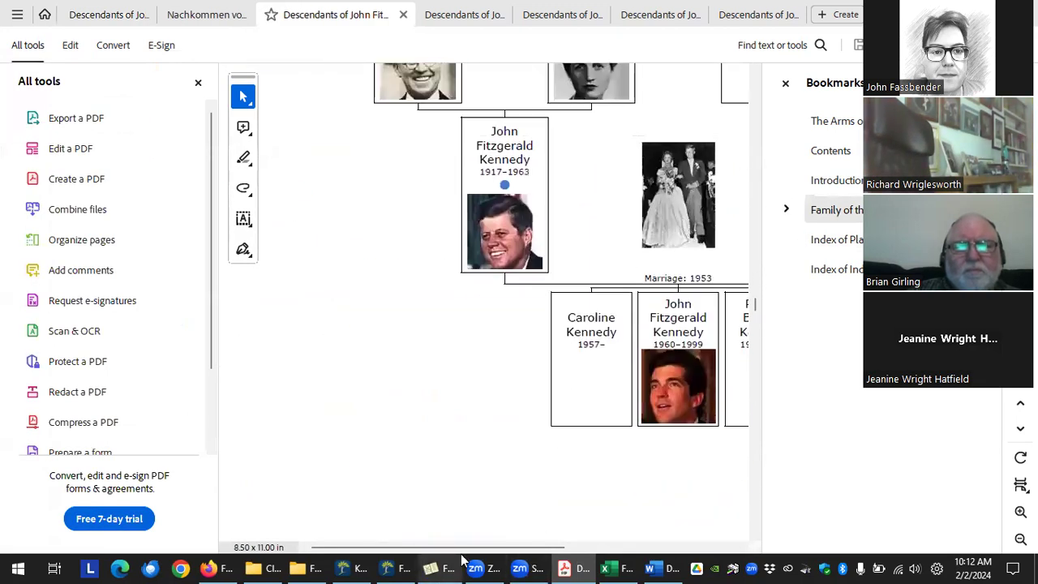
Return to Family Book Creator and set Source Citations to Insert Source Citations as Footnotes.
left_click(432, 566)
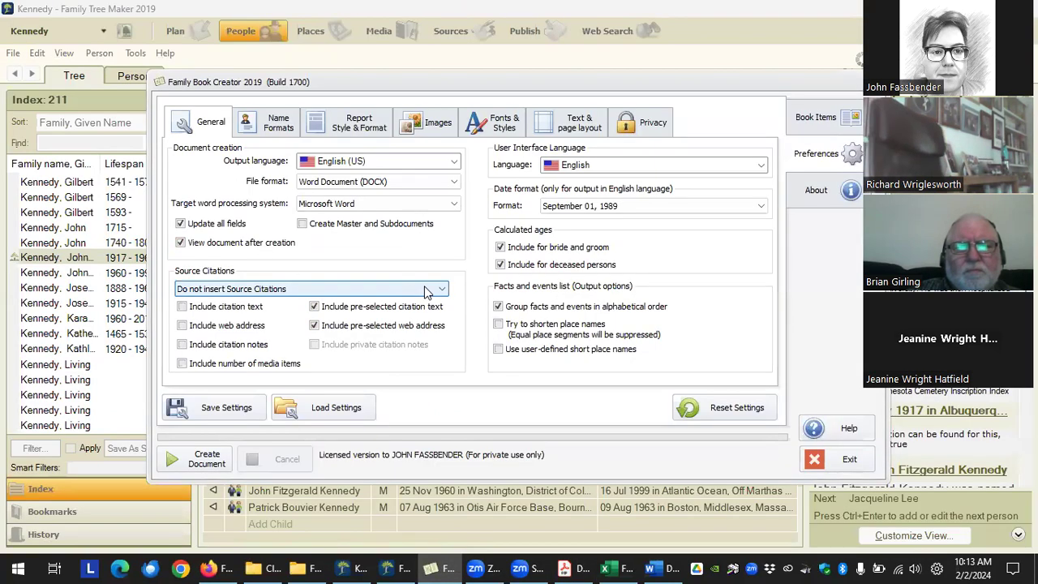
left_click(325, 288)
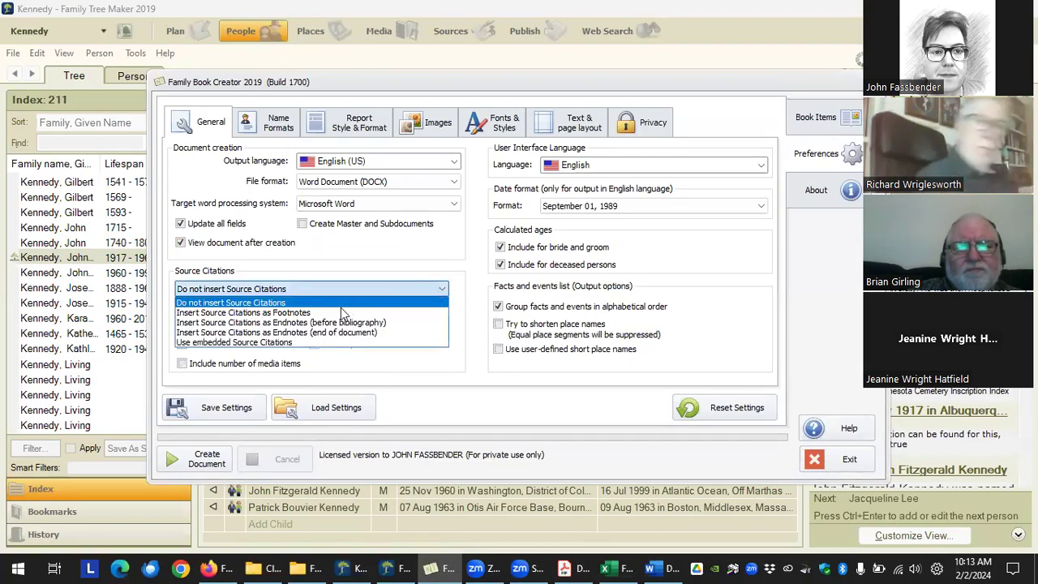
left_click(293, 312)
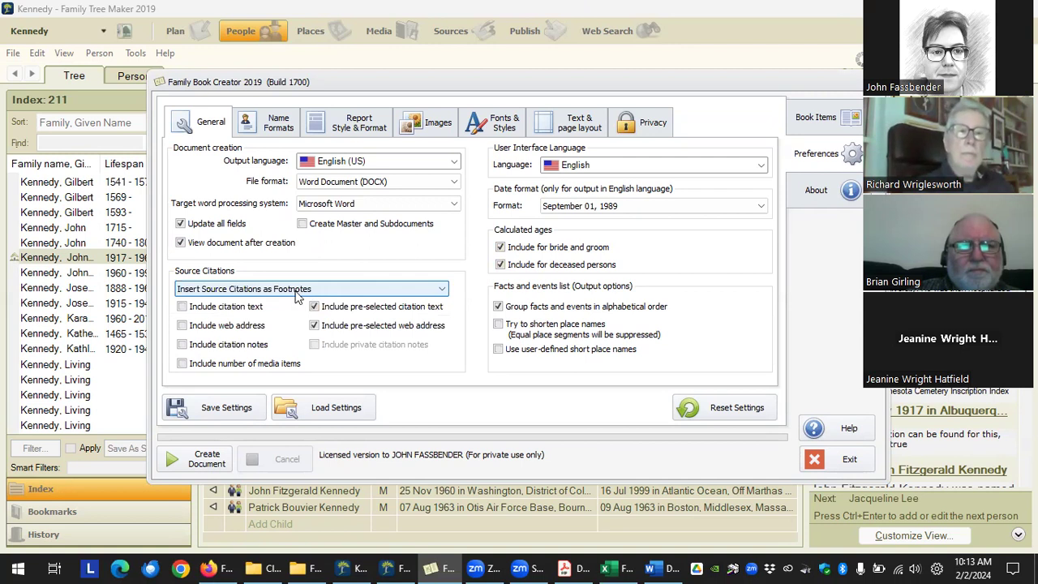
Switch to the third PDF report in Acrobat, hide the tools pane, and mark citation reference [1–6] in John Fitzgerald Kennedy's birth sentence.
left_click(568, 568)
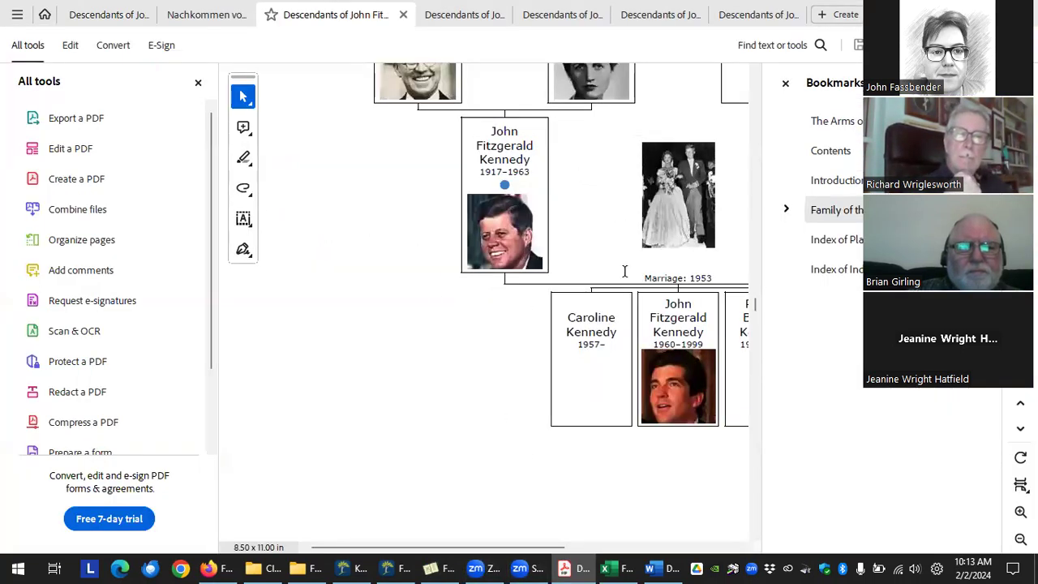
left_click(198, 82)
scroll(486, 296, "down", 10)
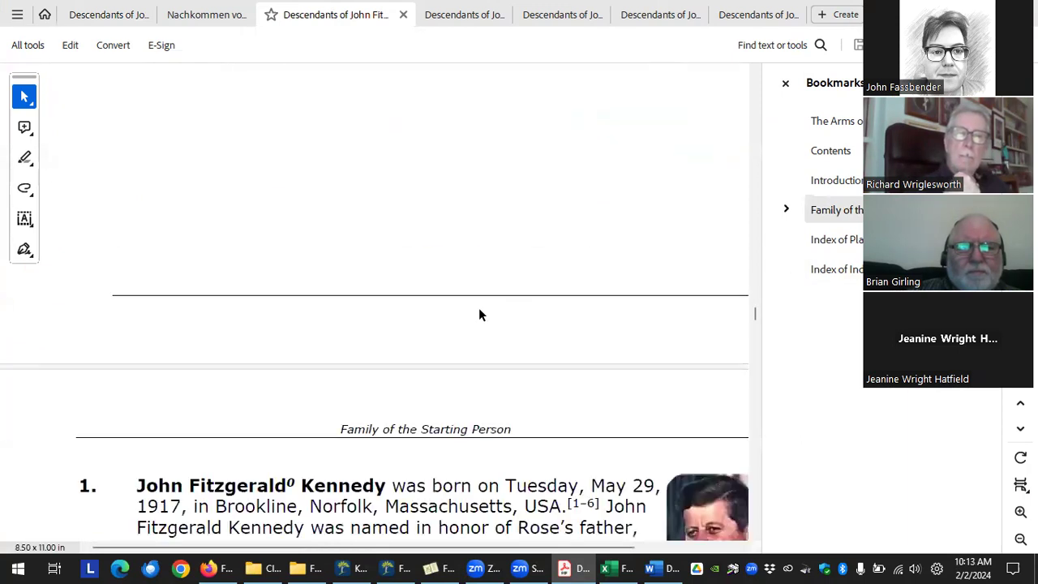
scroll(447, 307, "up", 3)
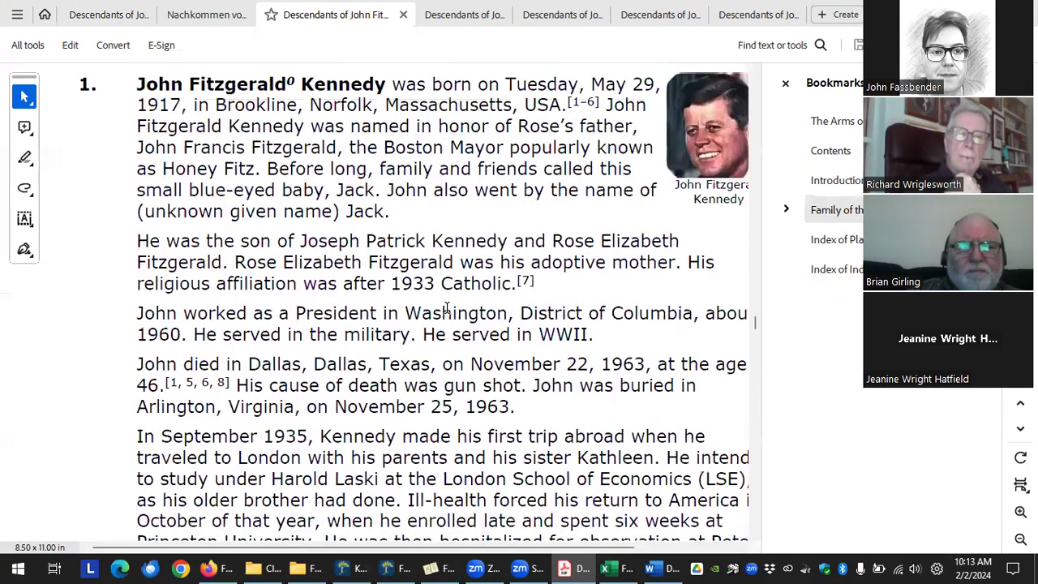
scroll(446, 308, "down", 2)
scroll(323, 176, "up", 1)
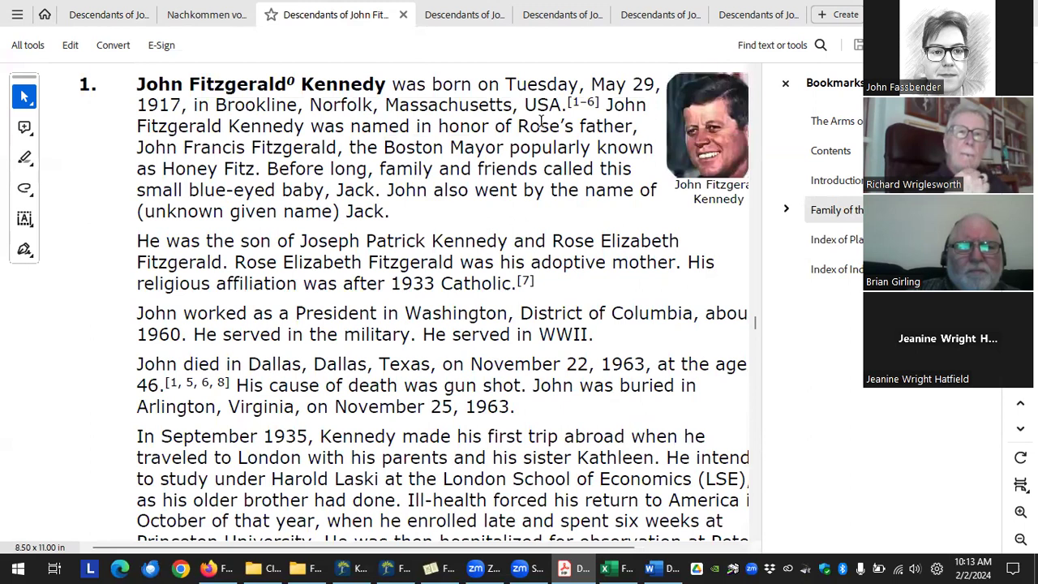
left_click_drag(568, 103, 598, 104)
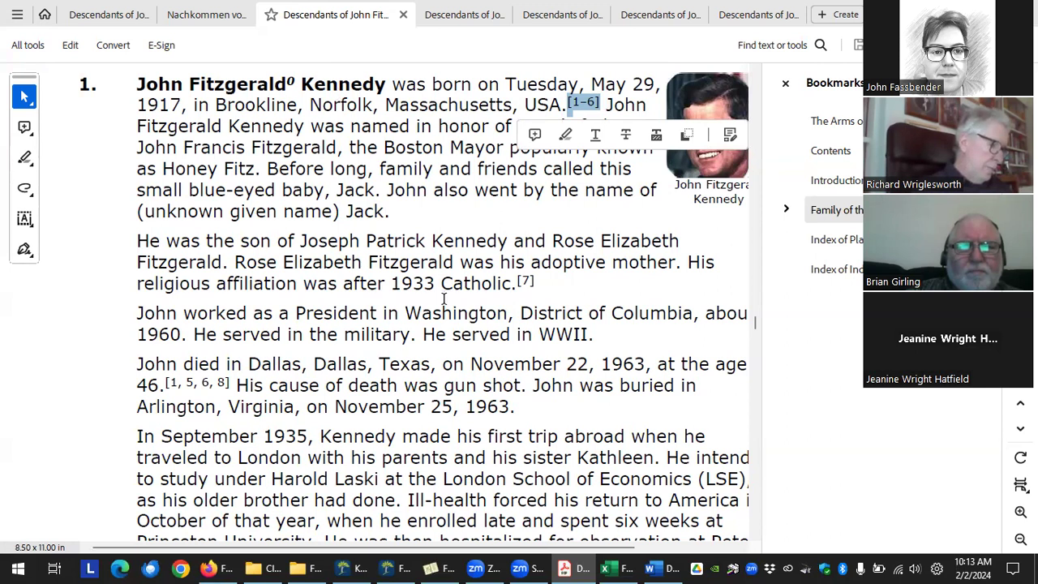
Highlight the source citation footnotes below John Fitzgerald Kennedy's biography, clear the selection, and return to the biography text.
scroll(444, 298, "down", 8)
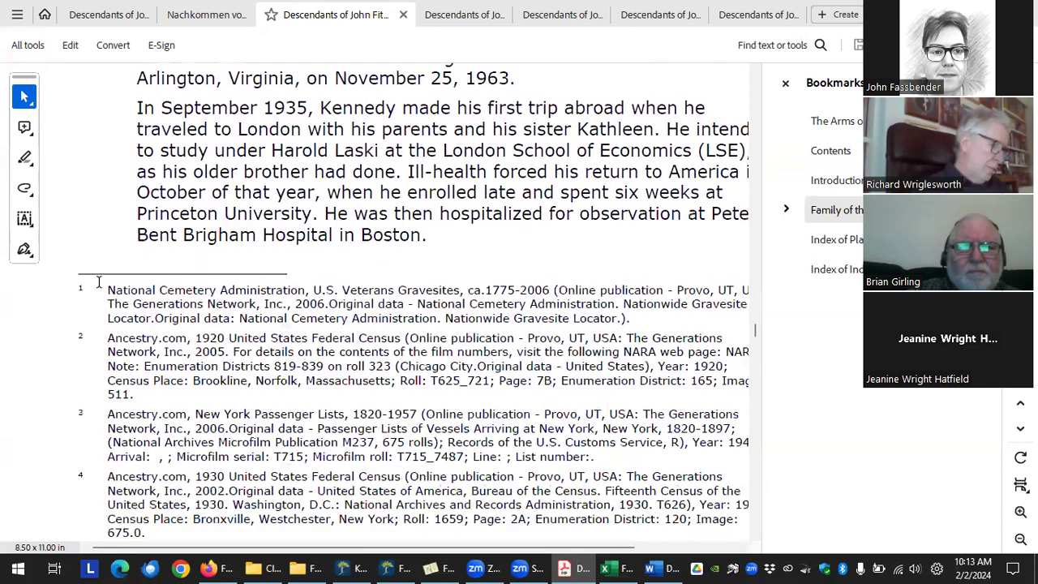
scroll(92, 297, "down", 4)
left_click_drag(96, 150, 412, 520)
scroll(423, 461, "down", 3)
scroll(423, 461, "up", 6)
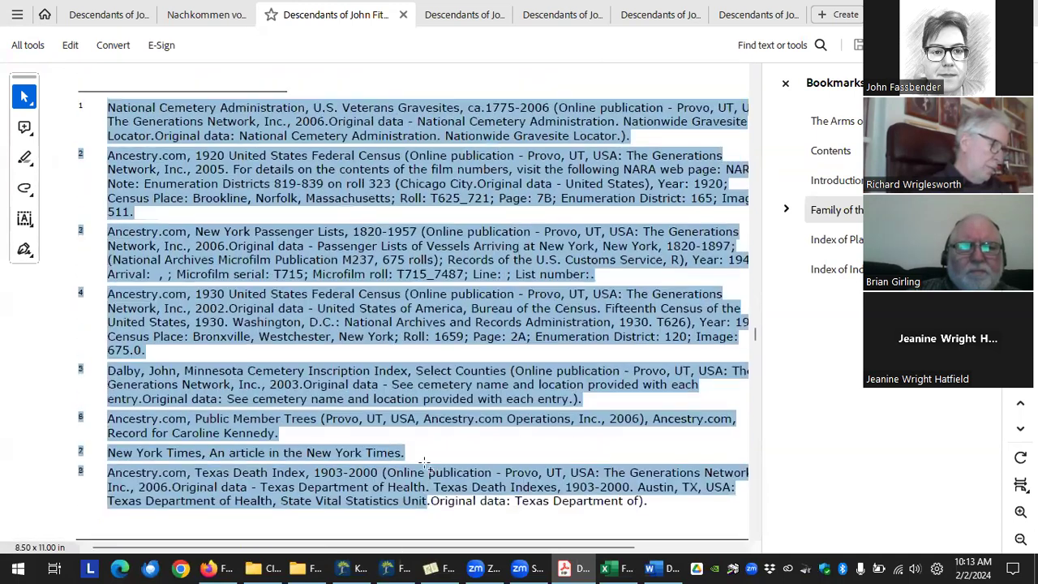
left_click(340, 203)
scroll(340, 203, "up", 5)
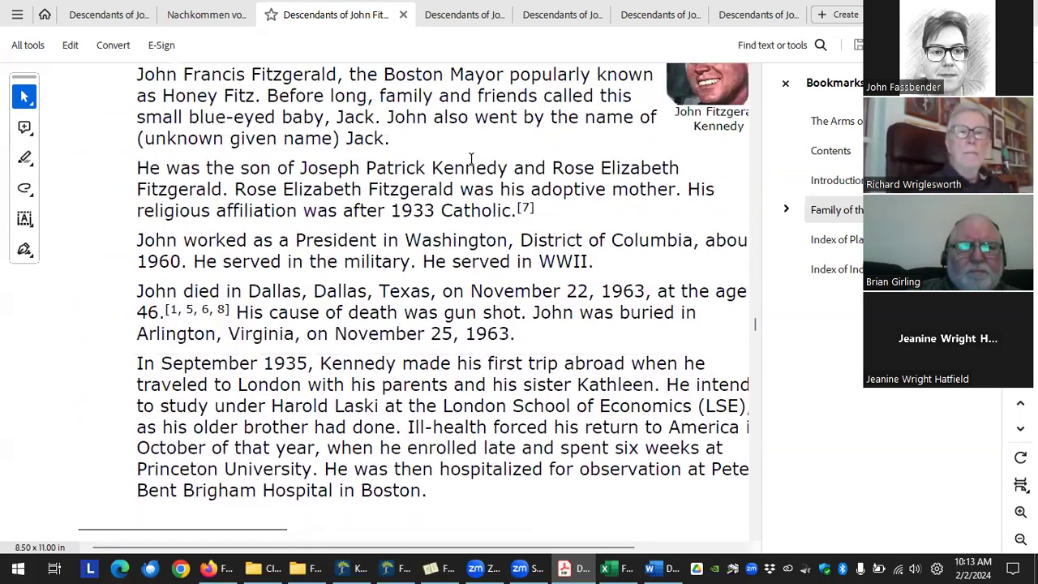
Hide the bookmarks pane and examine the citation references and footnotes on pages 11 and 12 of the report.
scroll(420, 245, "down", 9)
scroll(420, 246, "down", 2)
scroll(274, 329, "down", 20)
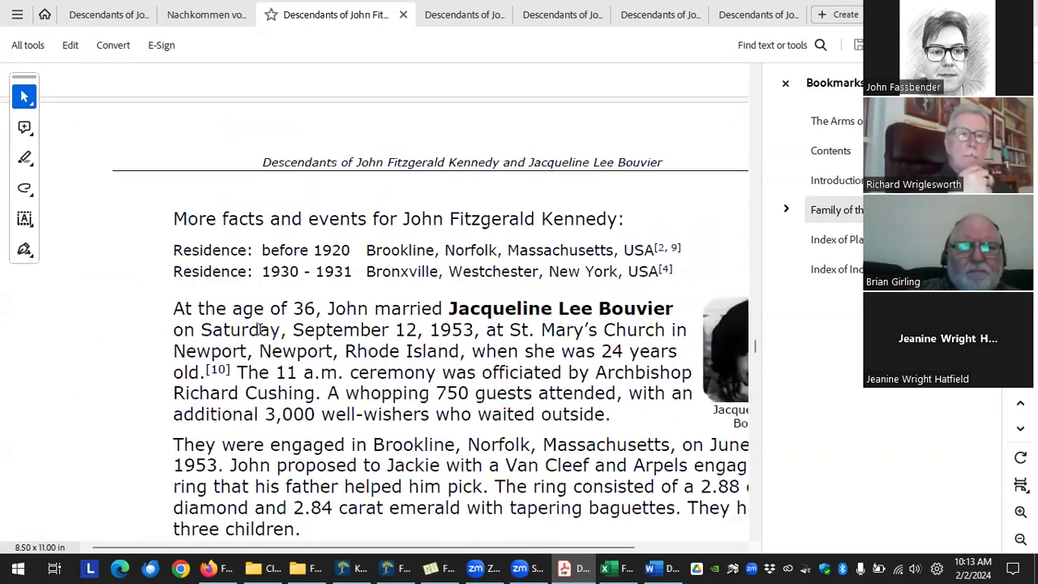
scroll(274, 328, "up", 6)
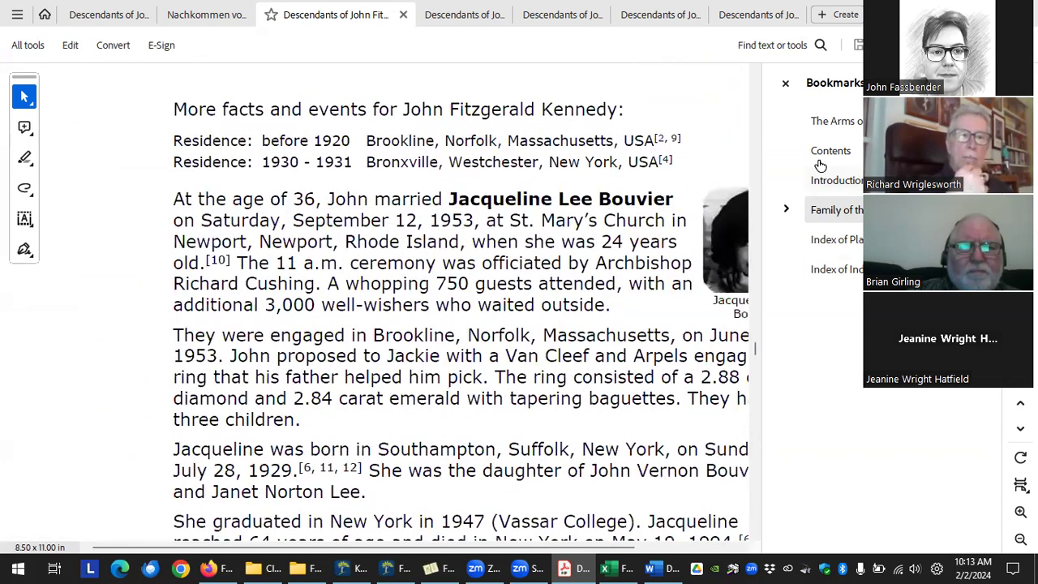
left_click(790, 88)
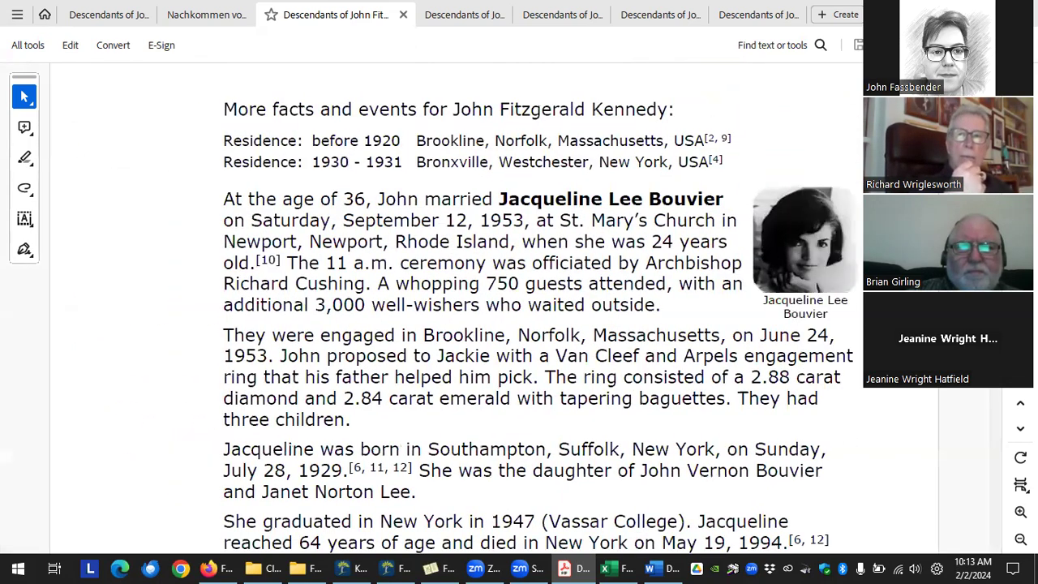
scroll(669, 403, "down", 9)
scroll(669, 403, "down", 4)
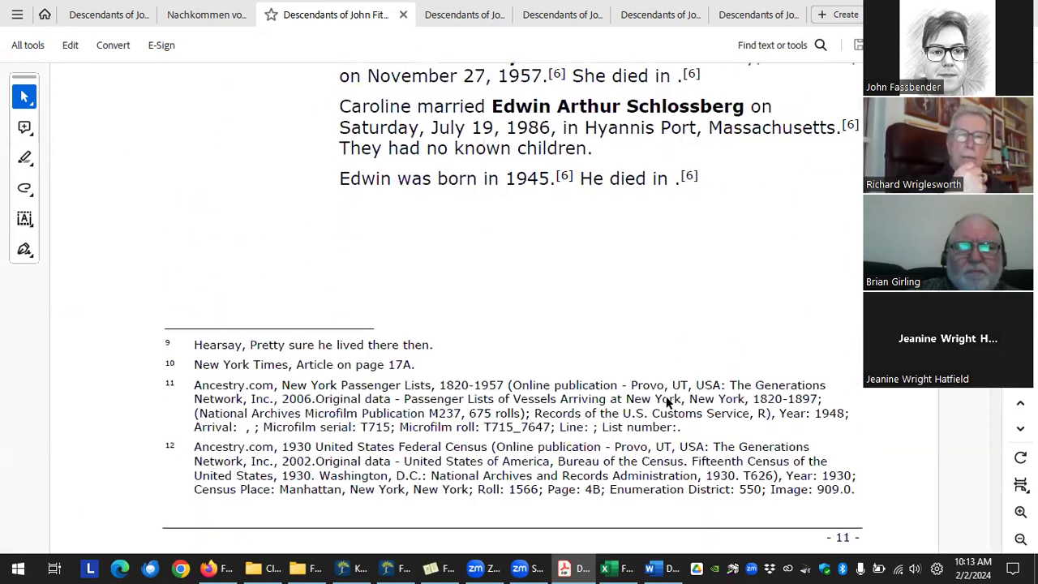
scroll(653, 340, "down", 20)
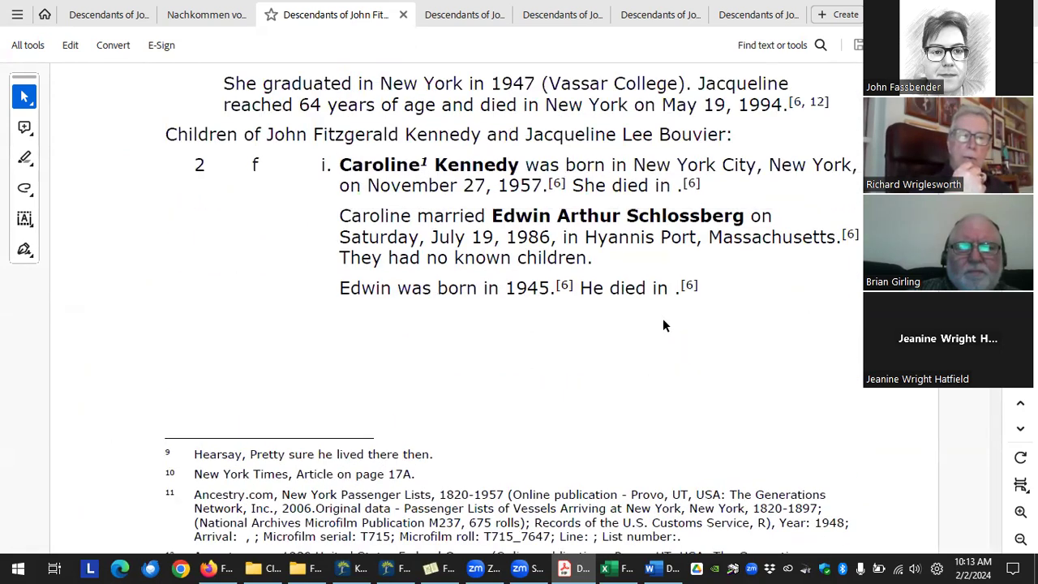
scroll(646, 352, "down", 8)
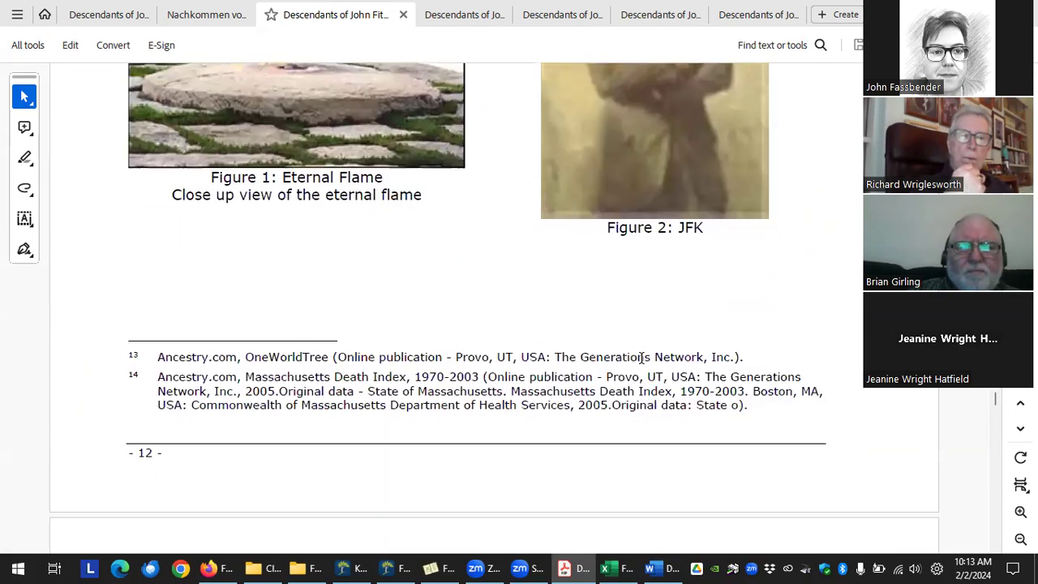
Go back to John Fitzgerald Kennedy's biography page and review footnotes 1 to 8.
scroll(411, 376, "up", 20)
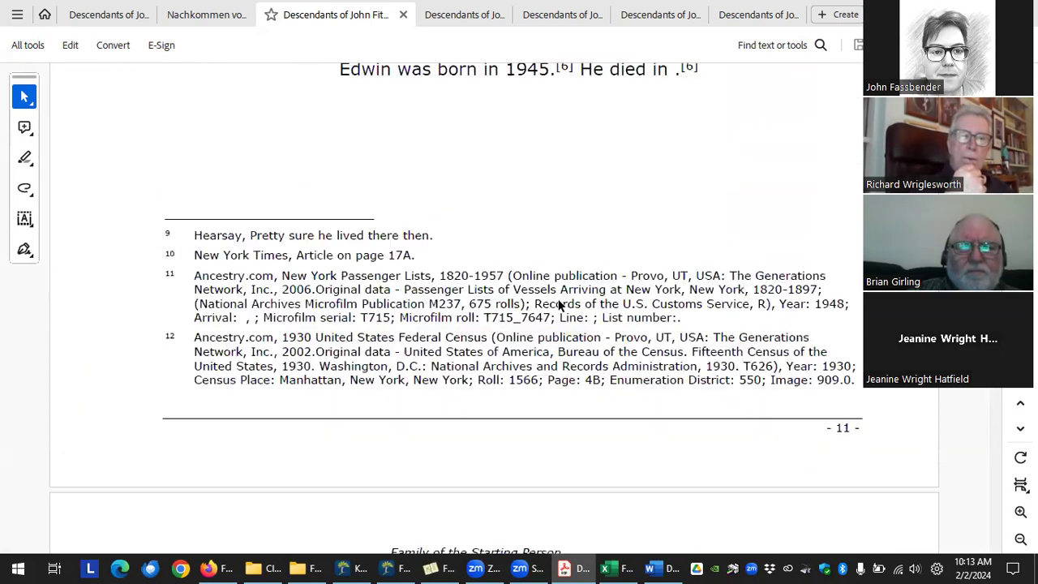
scroll(558, 290, "up", 10)
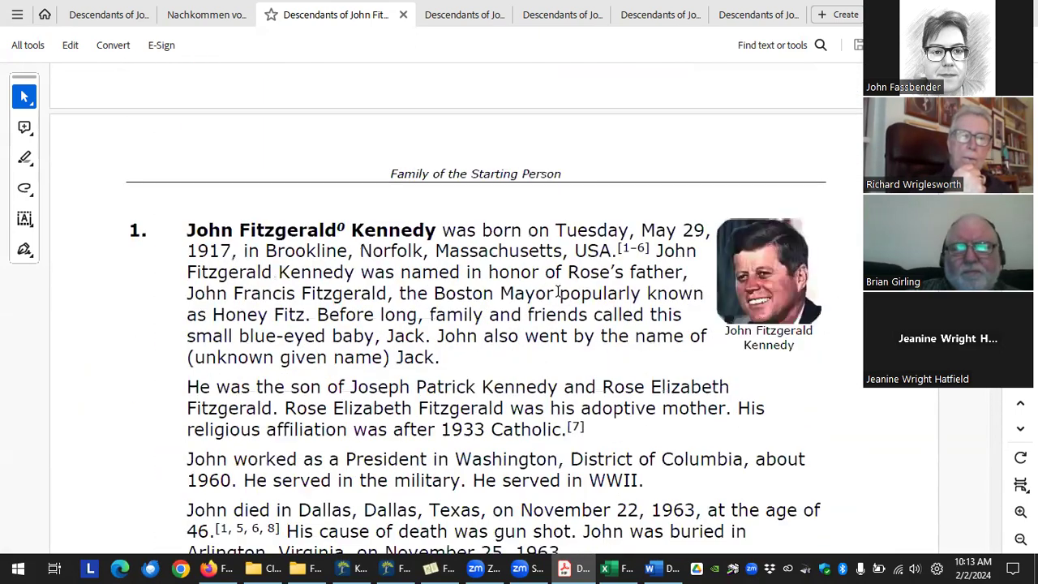
scroll(543, 429, "down", 12)
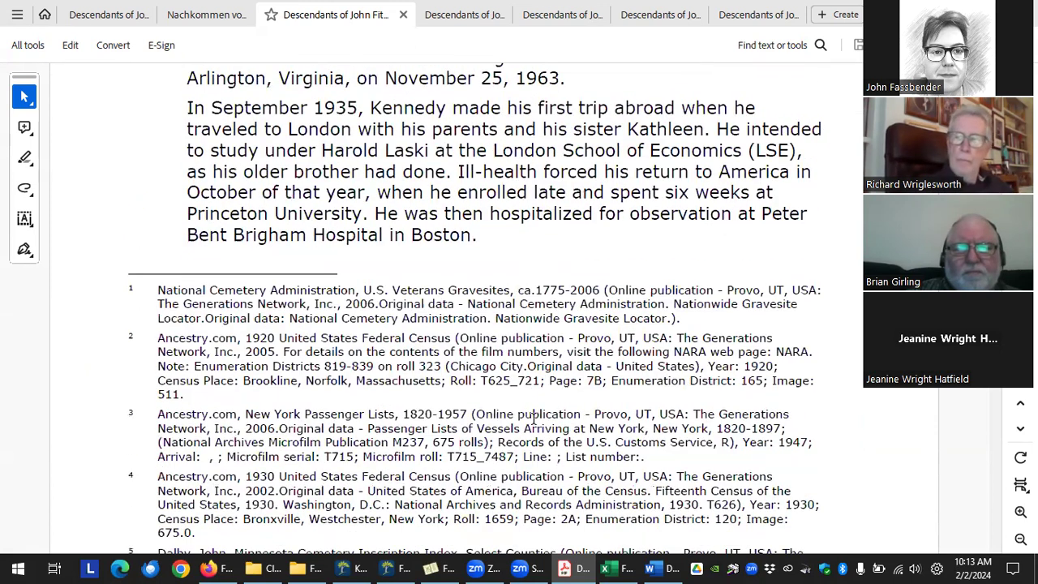
scroll(532, 421, "down", 2)
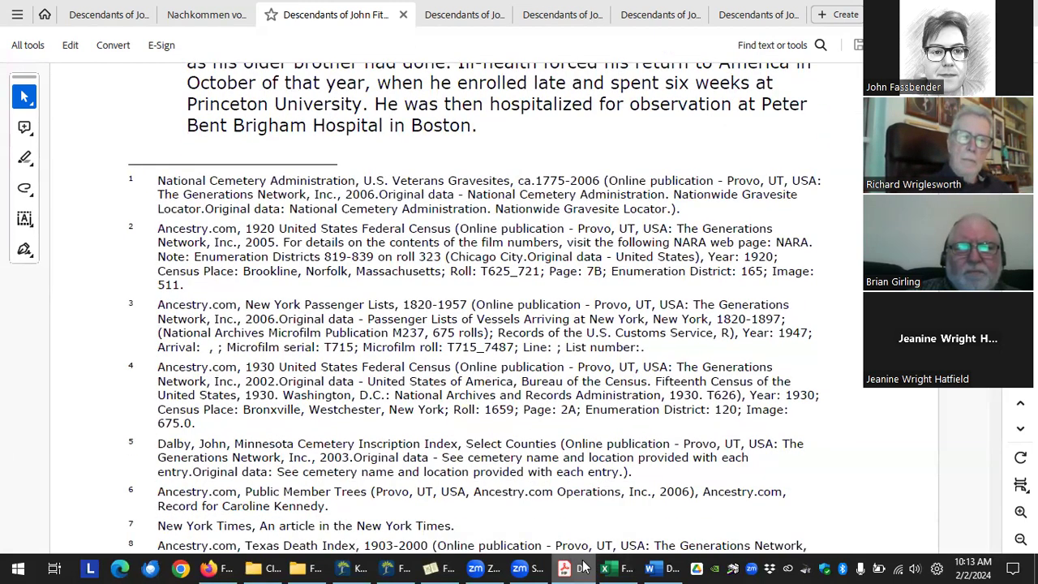
scroll(548, 511, "down", 1)
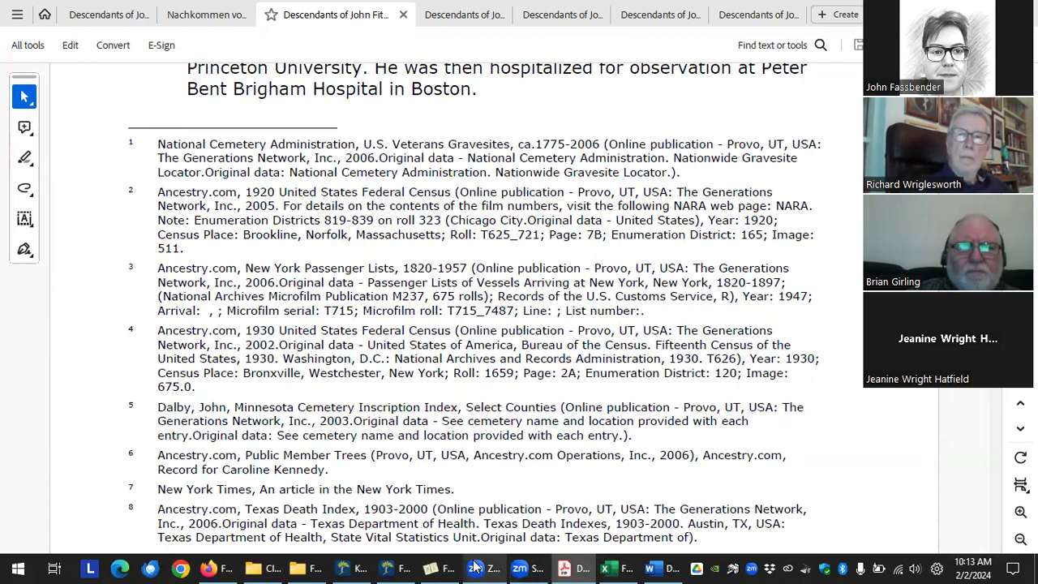
Return to Family Book Creator, try the Include citation text and Include web address options, and clear both again.
left_click(444, 567)
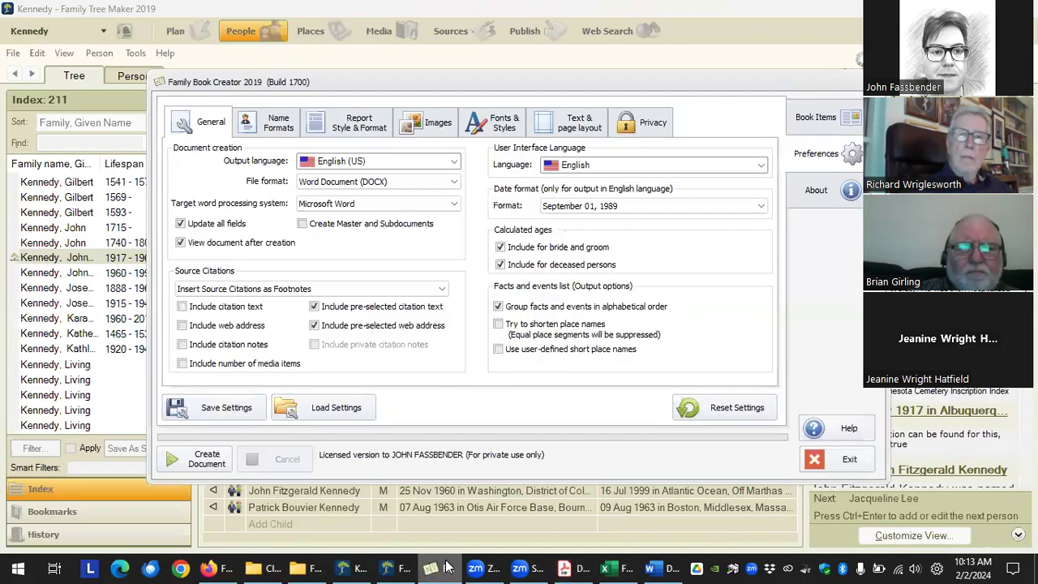
left_click(232, 310)
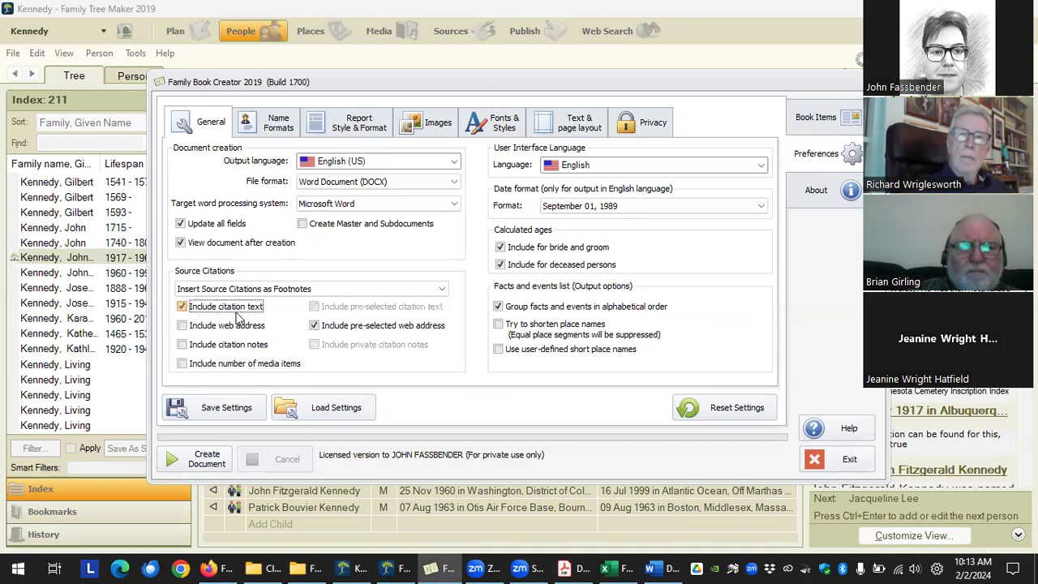
left_click(237, 326)
left_click(240, 310)
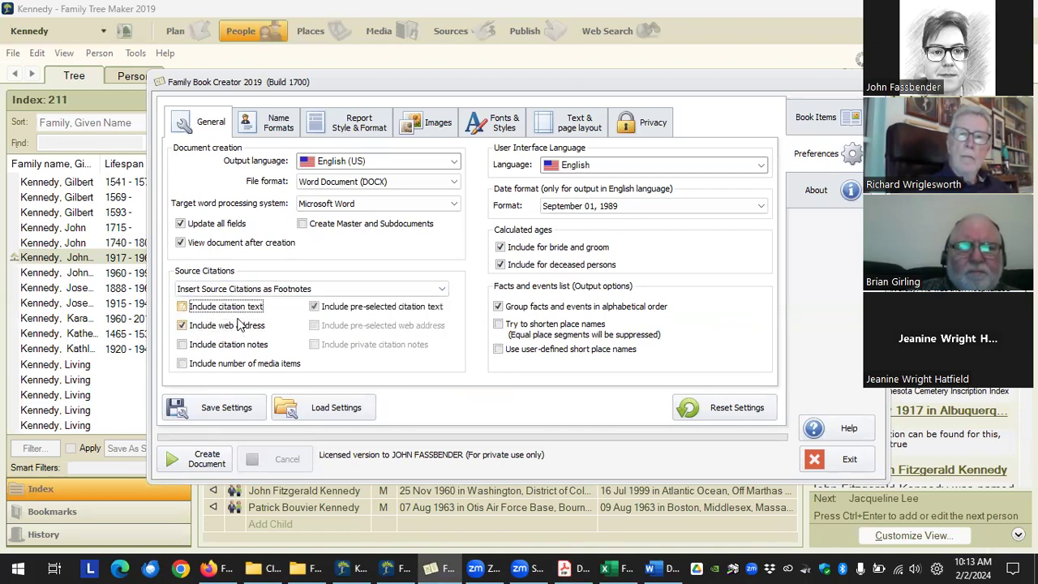
left_click(241, 325)
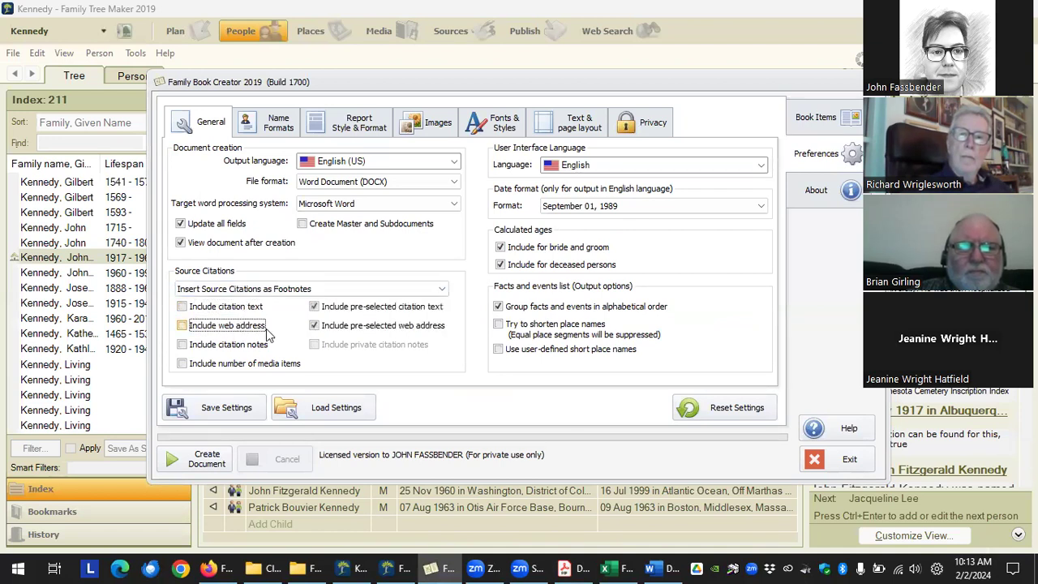
Try turning off the pre-selected citation text and pre-selected web address options, and enable both again.
left_click(382, 308)
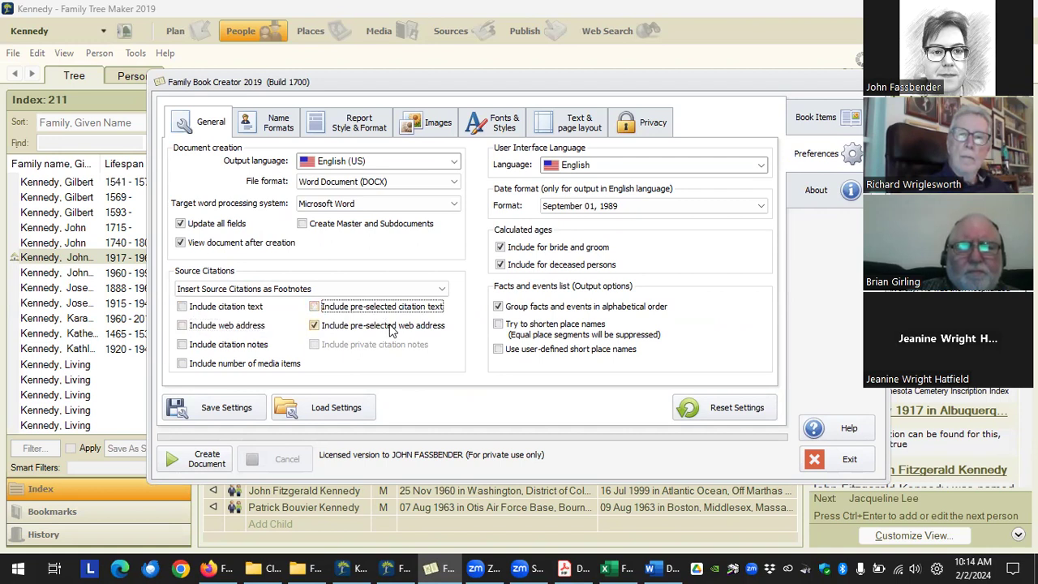
left_click(392, 329)
left_click(393, 308)
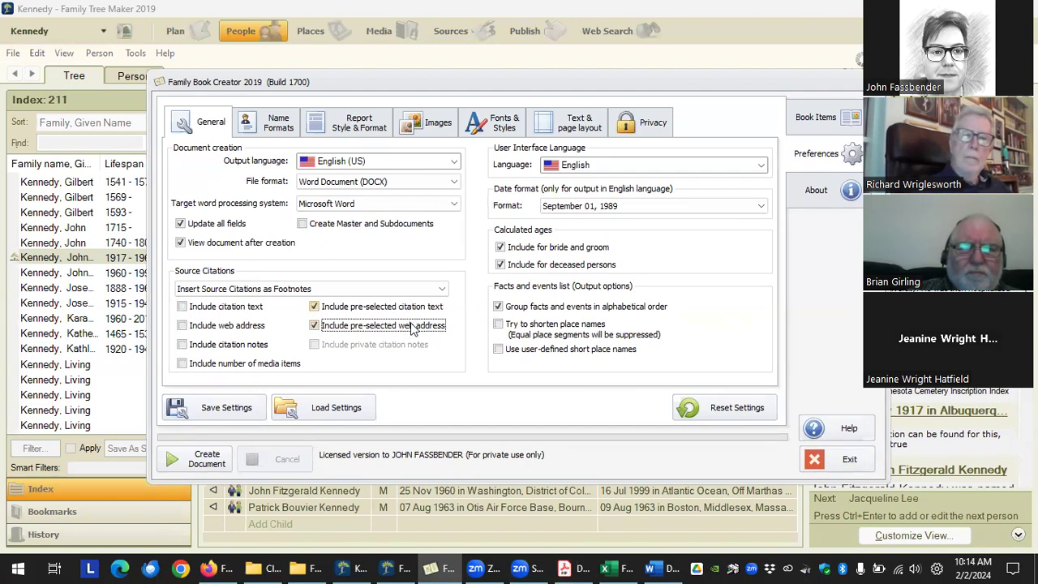
Exit Family Book Creator and open the Public Member Trees source citation of John Fitzgerald Kennedy's preferred birth fact.
left_click(843, 459)
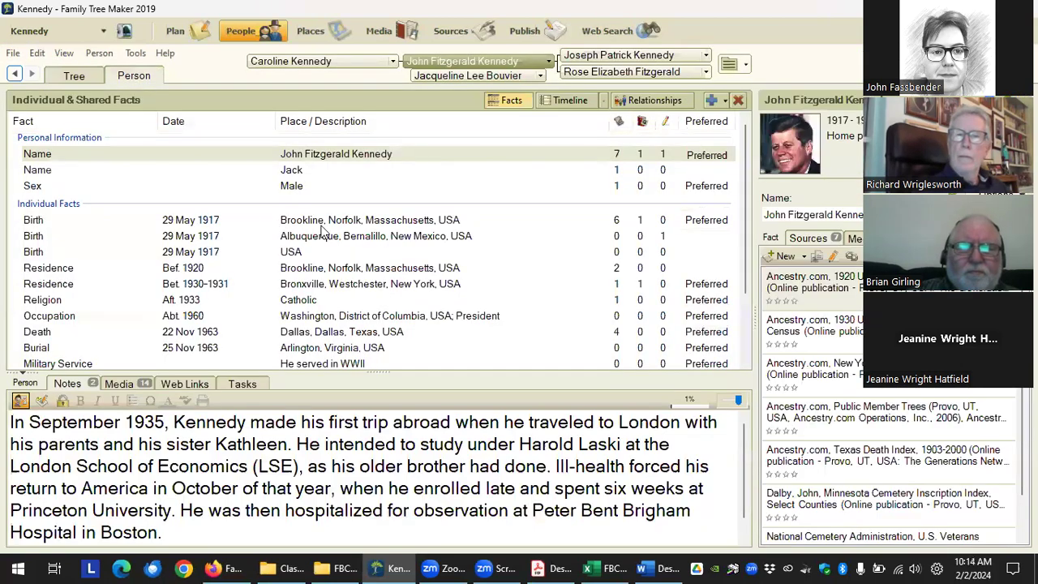
left_click(348, 225)
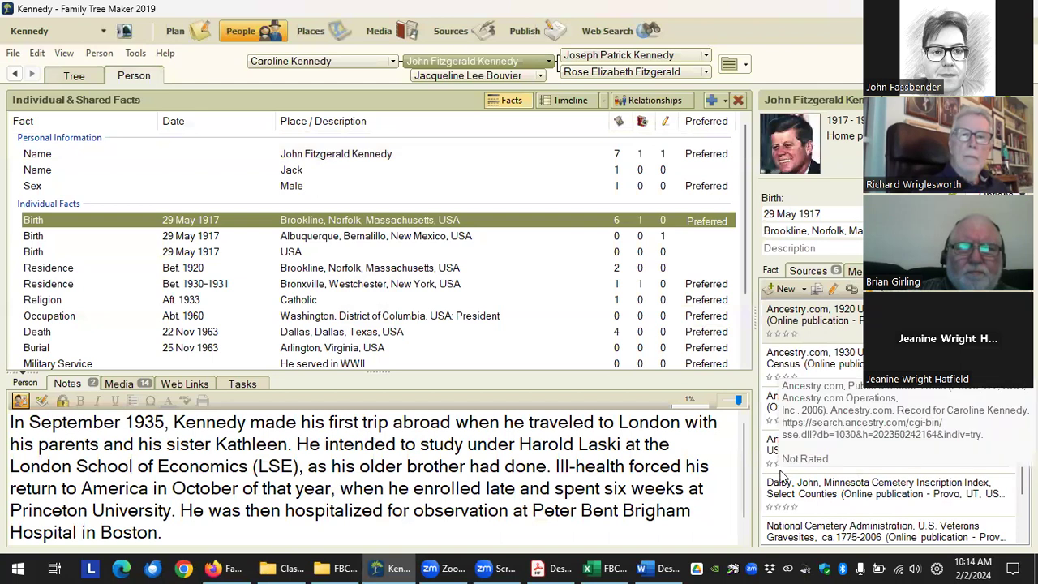
left_click(846, 452)
double_click(846, 451)
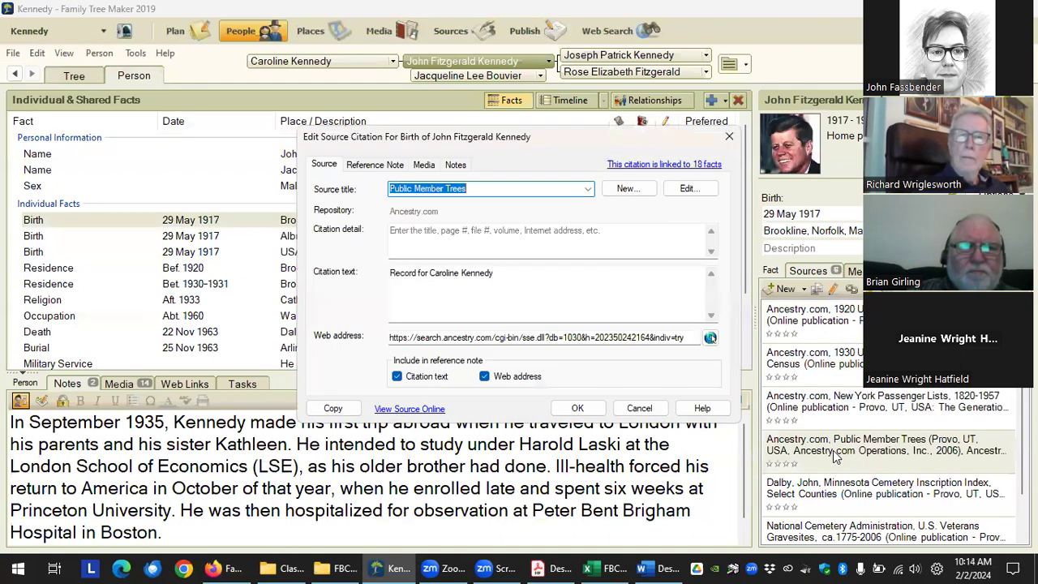
Toggle the citation's Citation text and Web address options under Include in reference note, leaving both cleared.
left_click(430, 383)
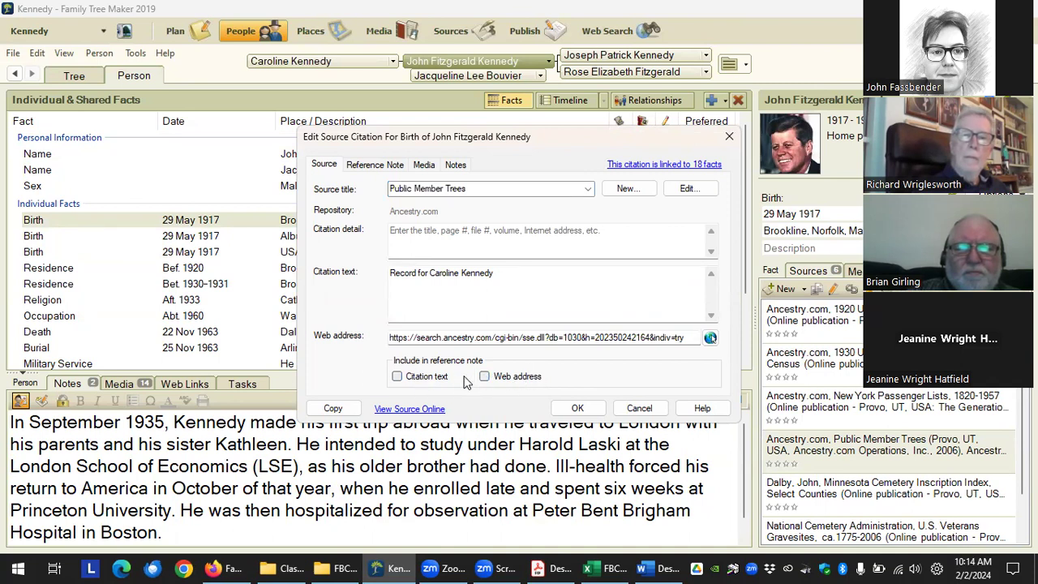
left_click(444, 379)
left_click(508, 378)
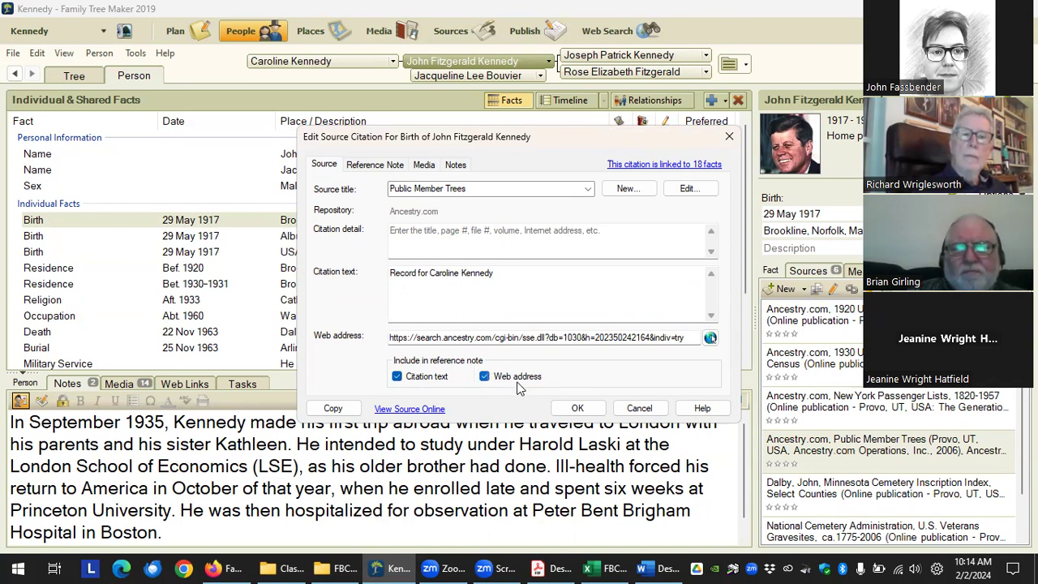
left_click(518, 384)
left_click(436, 382)
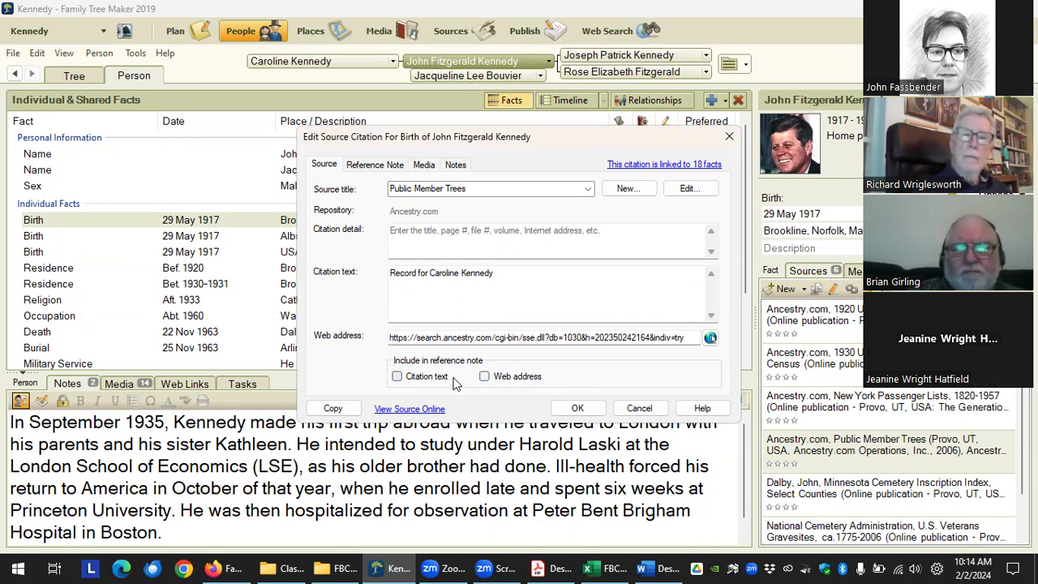
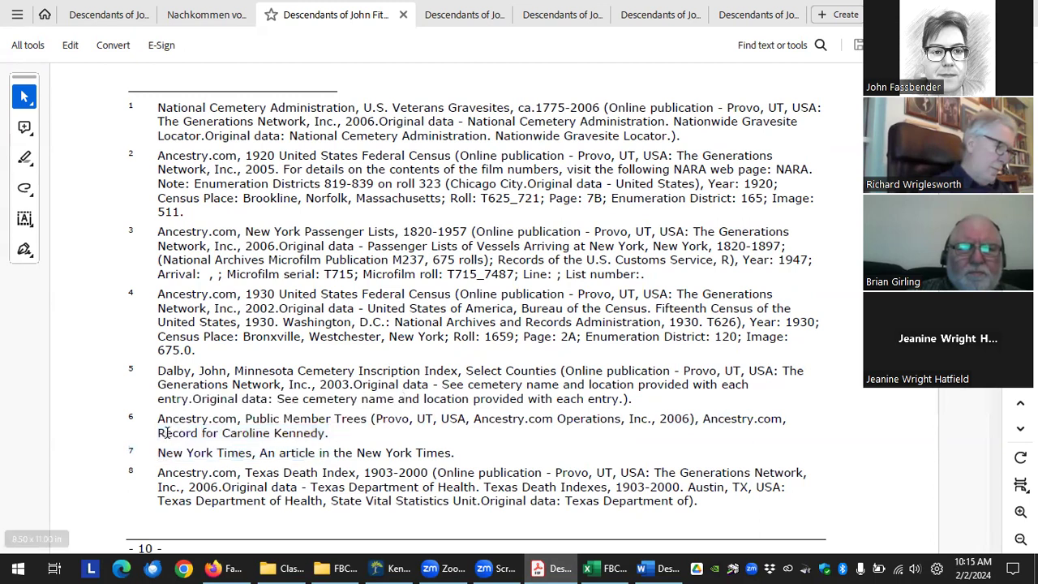
Highlight the citation text "Record for Caroline Kennedy." in footnote 6 of the Acrobat report.
left_click_drag(159, 433, 327, 433)
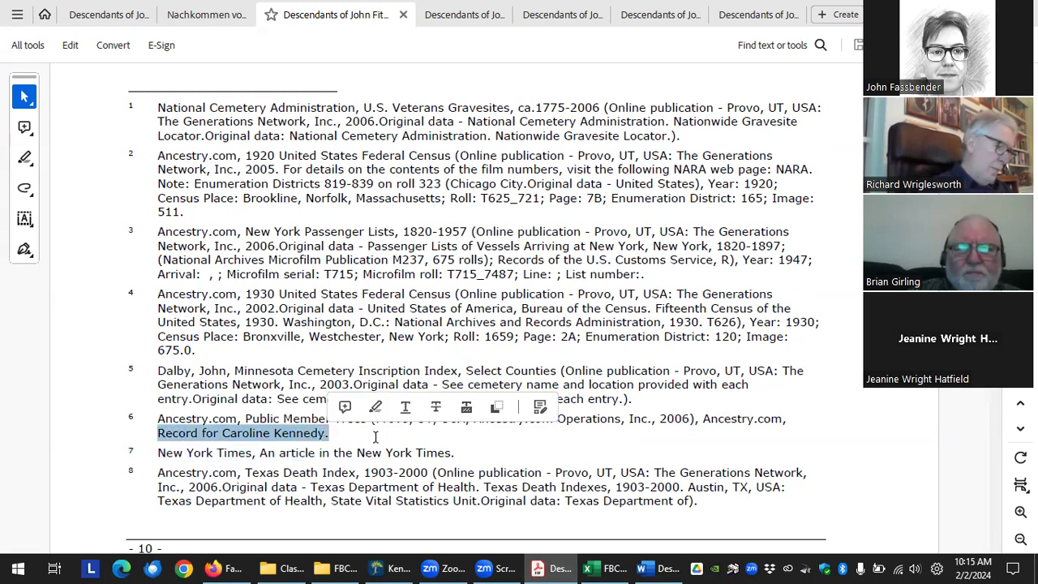
Relaunch the Family Book Creator 2019 plugin from Family Tree Maker and enable Include citation text in the general source citation preferences.
left_click(410, 559)
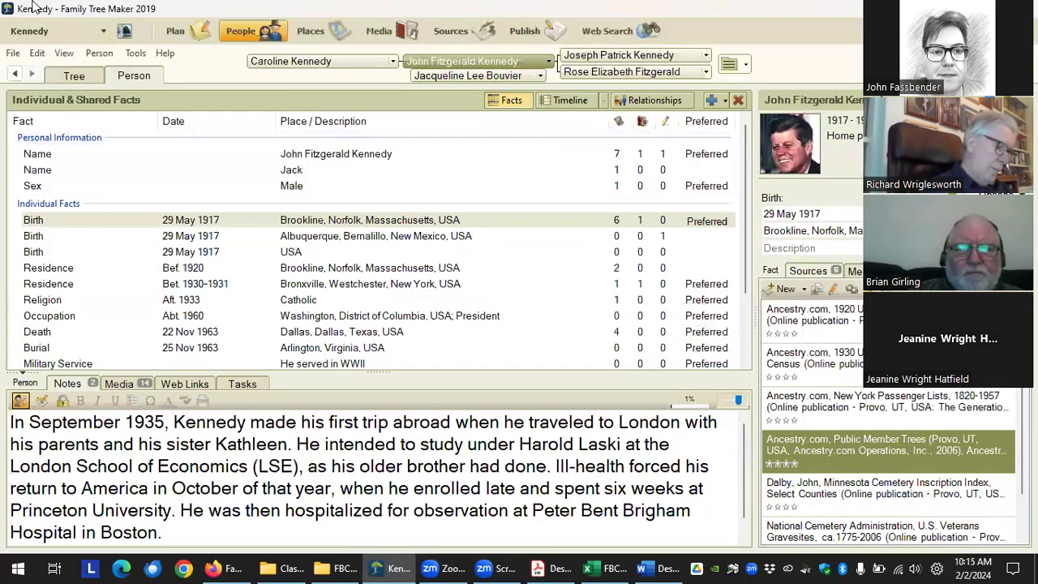
left_click(136, 53)
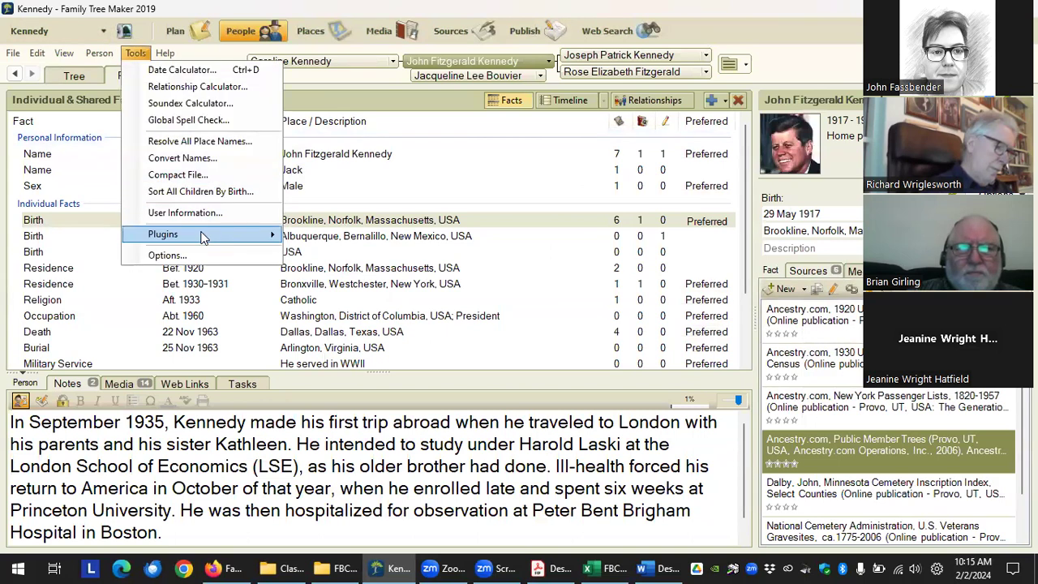
mouse_move(203, 235)
mouse_move(347, 237)
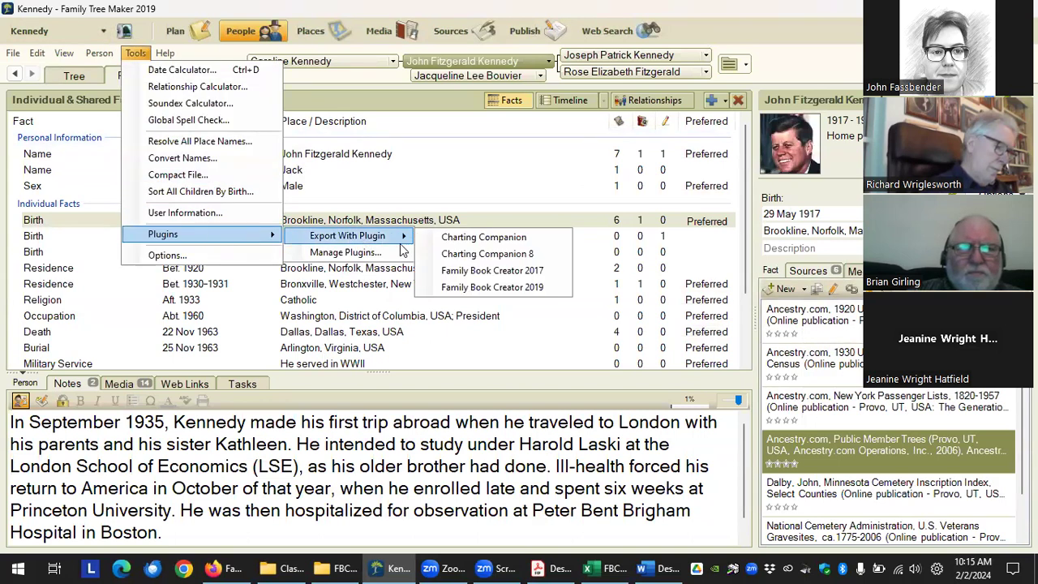
left_click(466, 285)
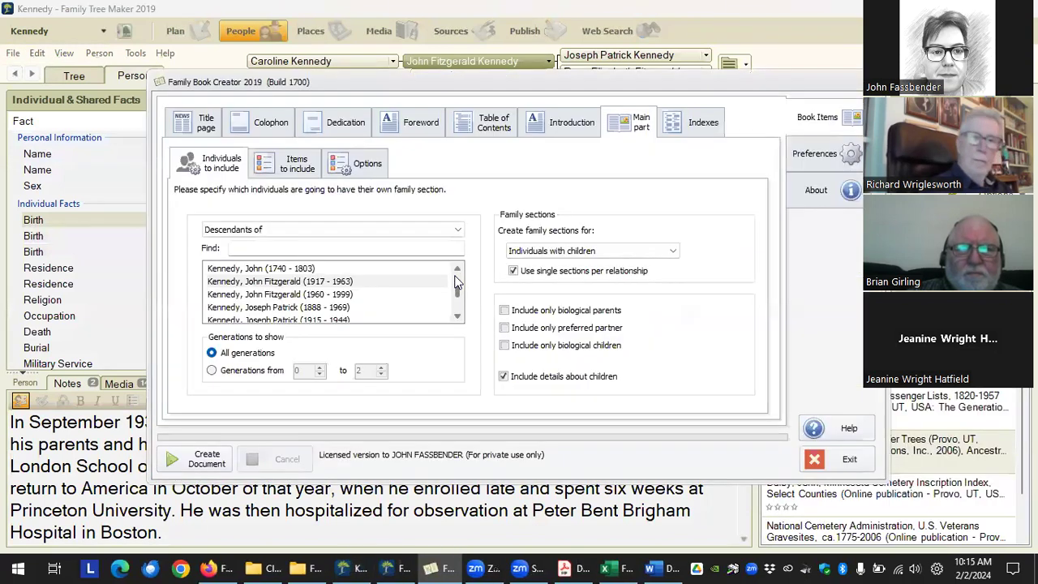
left_click(826, 152)
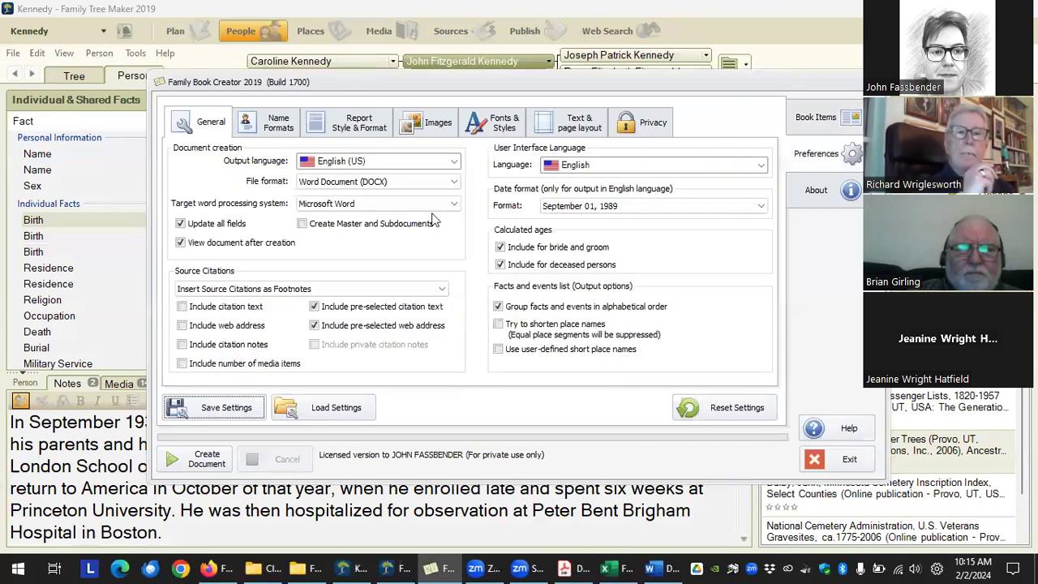
left_click(235, 309)
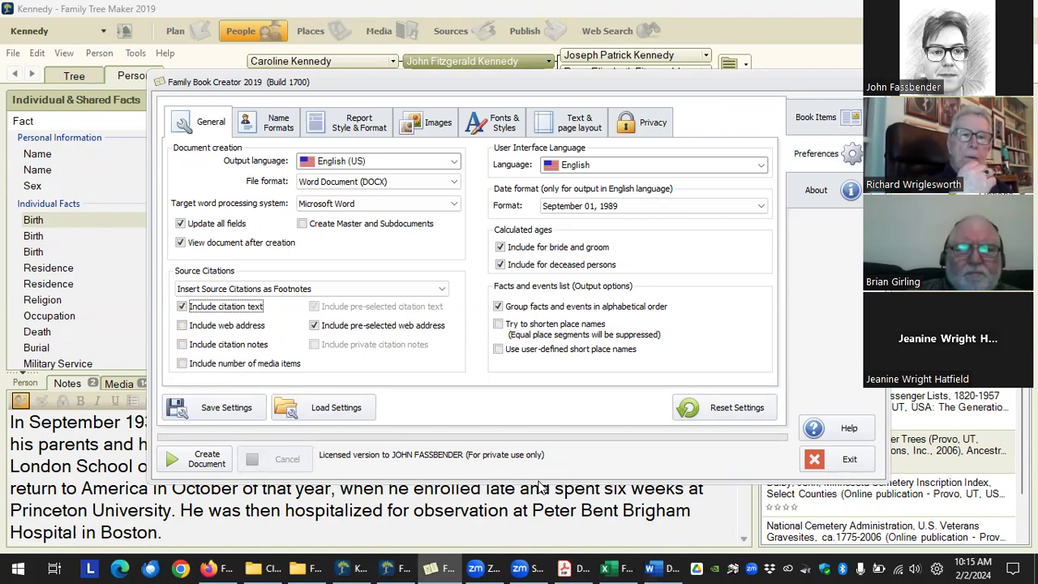
Compare the Public Member Trees entry in footnote 6 on page 10 across the open Acrobat reports.
left_click(567, 567)
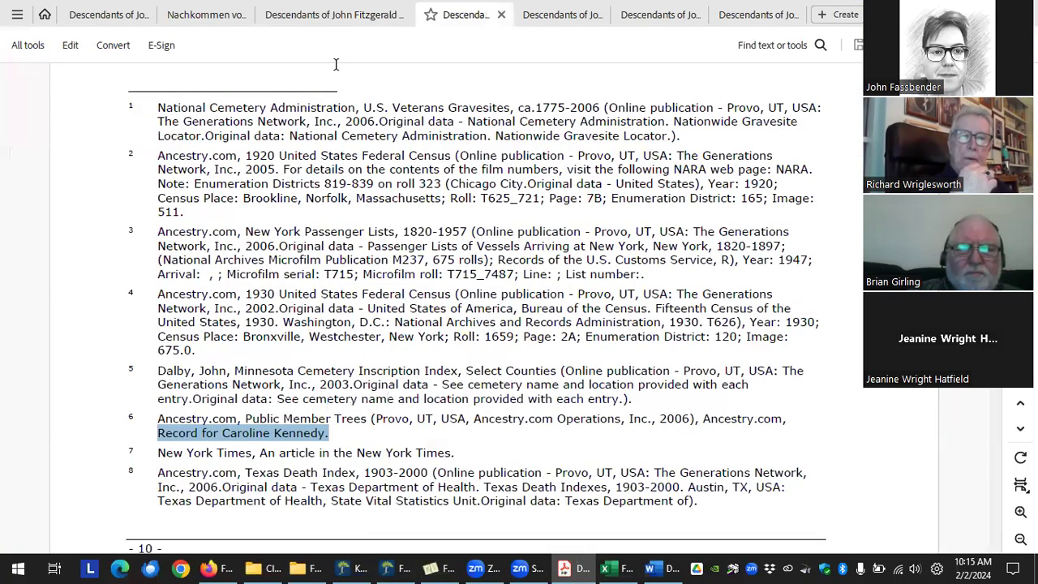
scroll(323, 443, "down", 1)
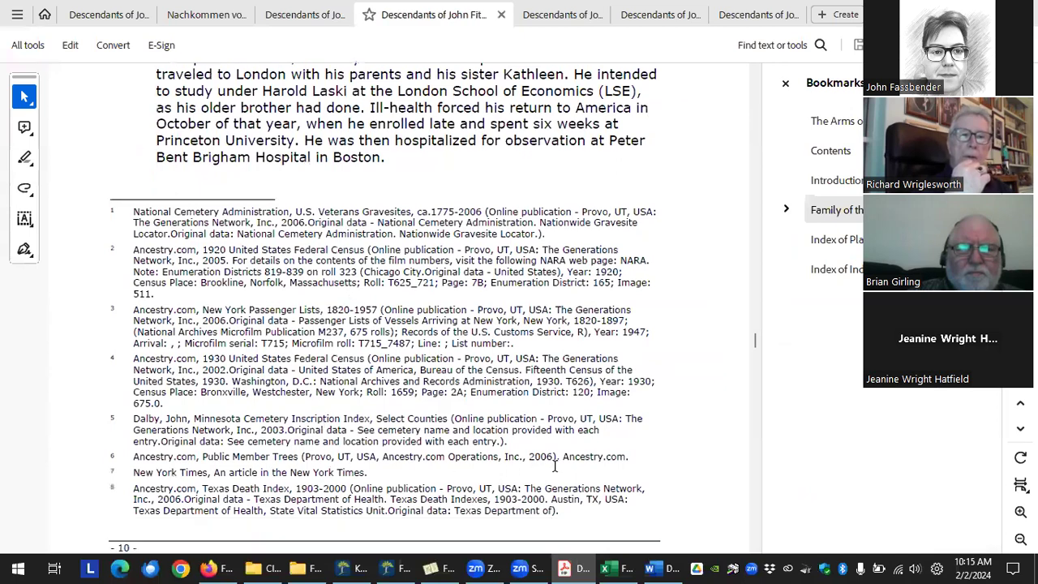
scroll(551, 454, "up", 2, "ctrl")
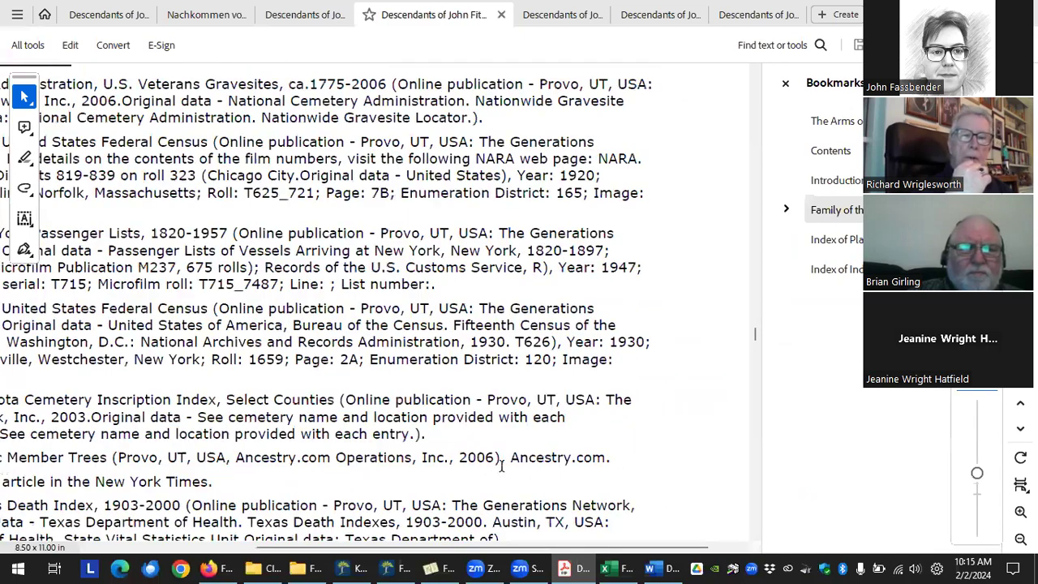
left_click_drag(629, 548, 587, 548)
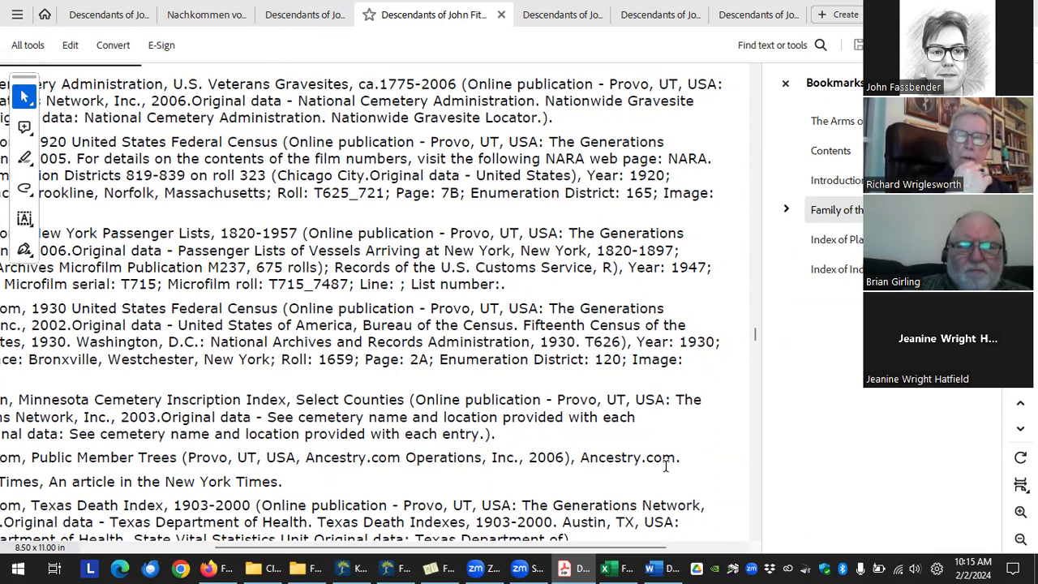
key("ctrl+Tab")
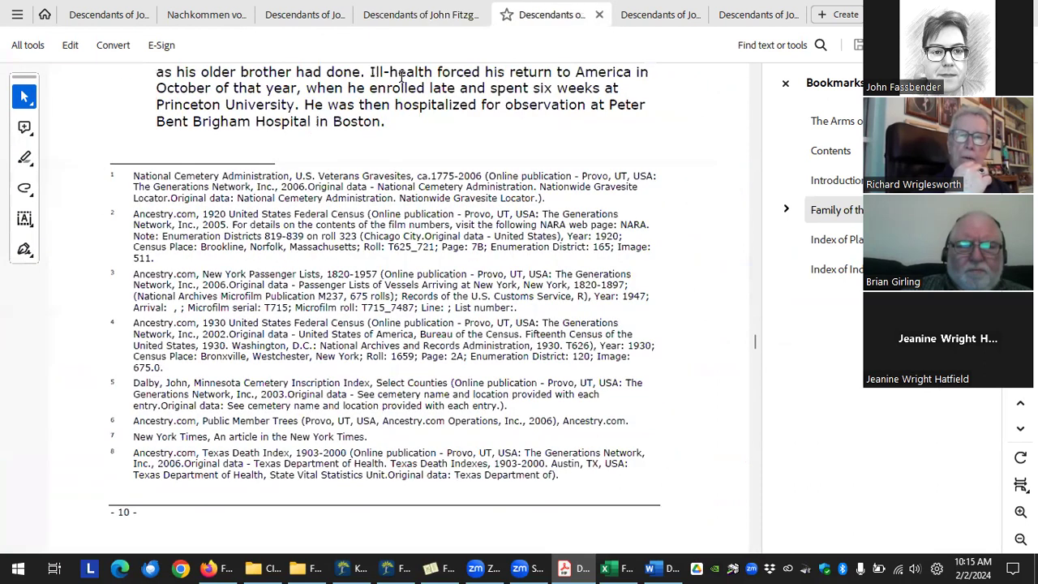
scroll(555, 422, "up", 3, "ctrl")
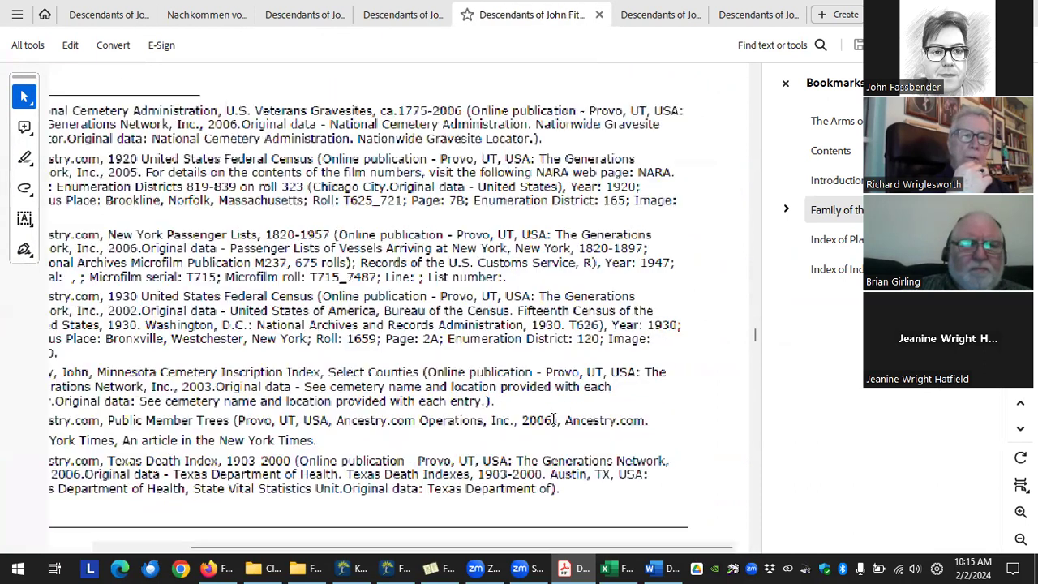
scroll(555, 422, "down", 3, "ctrl")
key("ctrl+Tab")
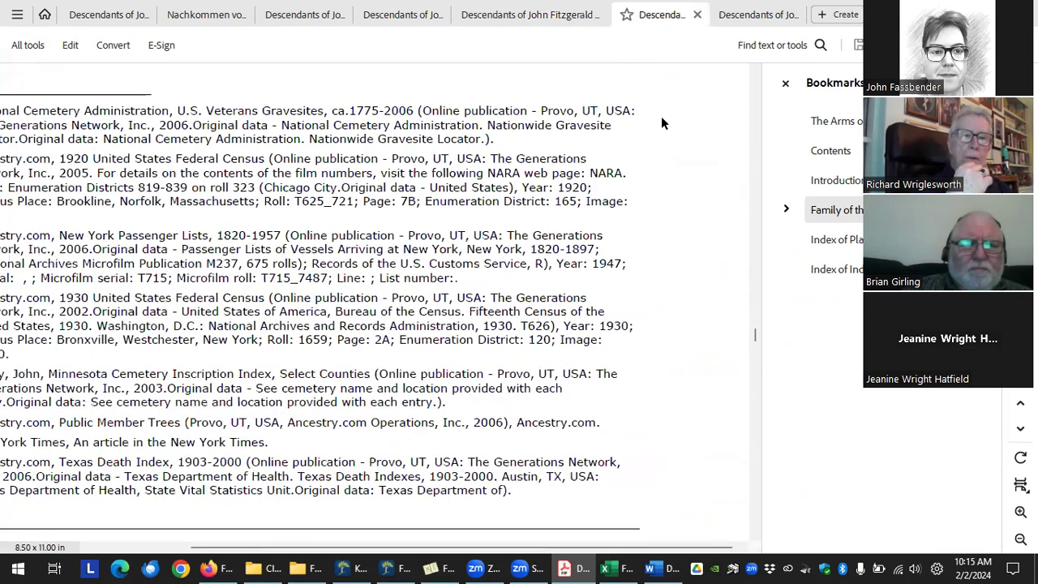
scroll(433, 448, "up", 2, "ctrl")
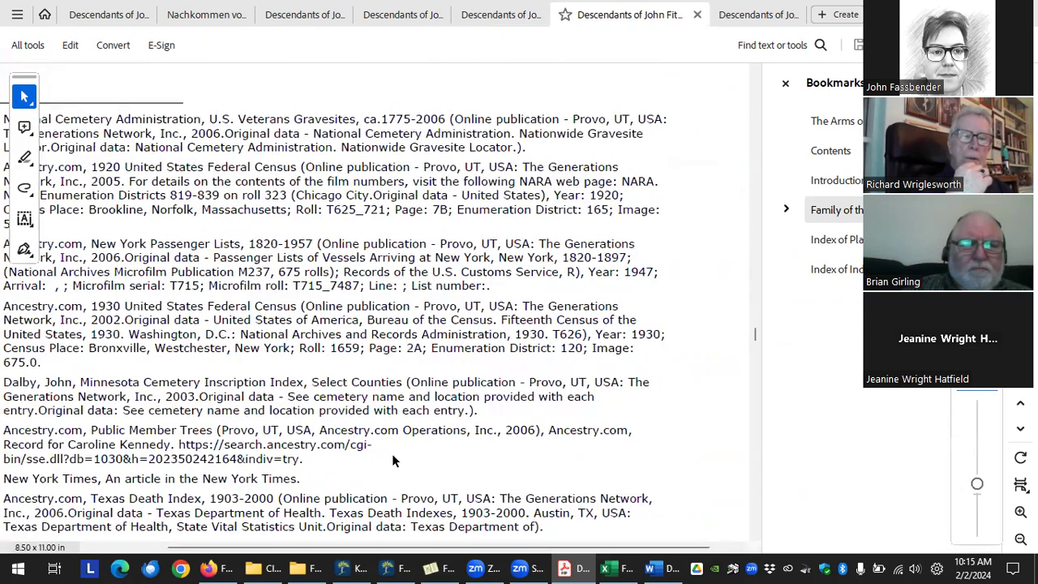
Try to follow the Caroline Kennedy record's web address in footnote 6, and cancel the connection to search.ancestry.com.
left_click(182, 447)
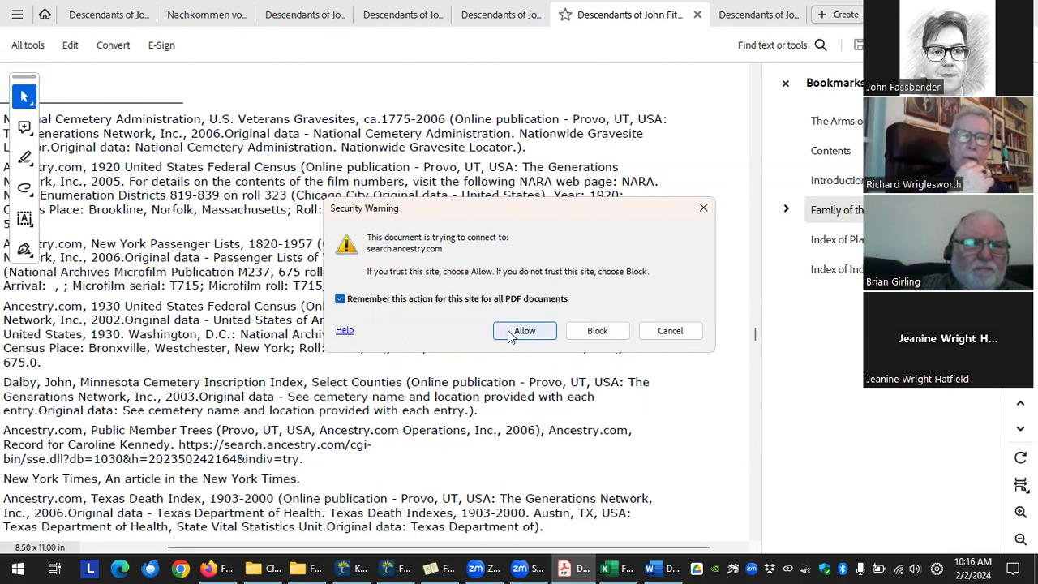
left_click(676, 331)
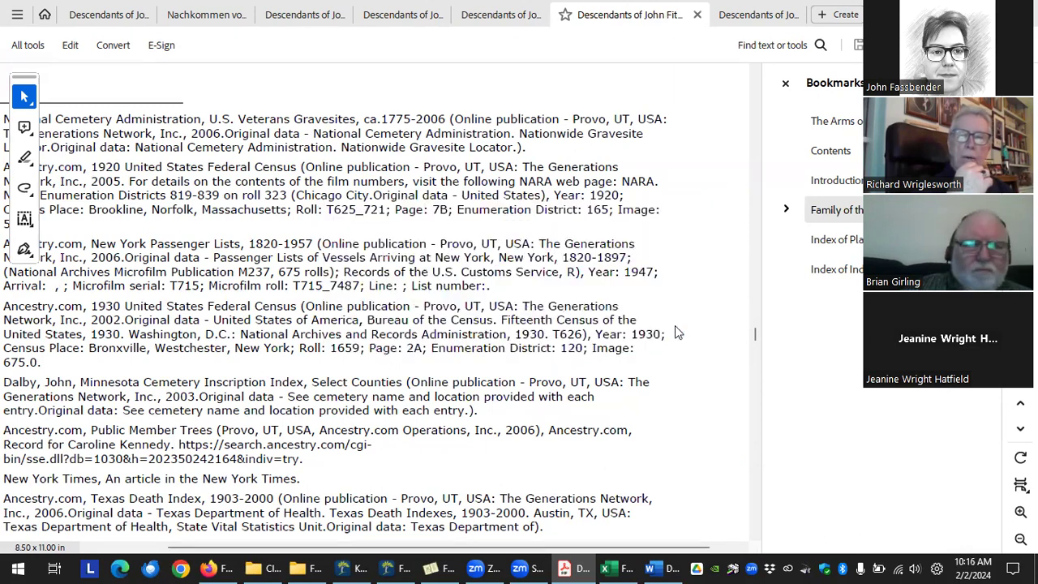
left_click_drag(676, 331, 383, 369)
left_click_drag(445, 430, 454, 429)
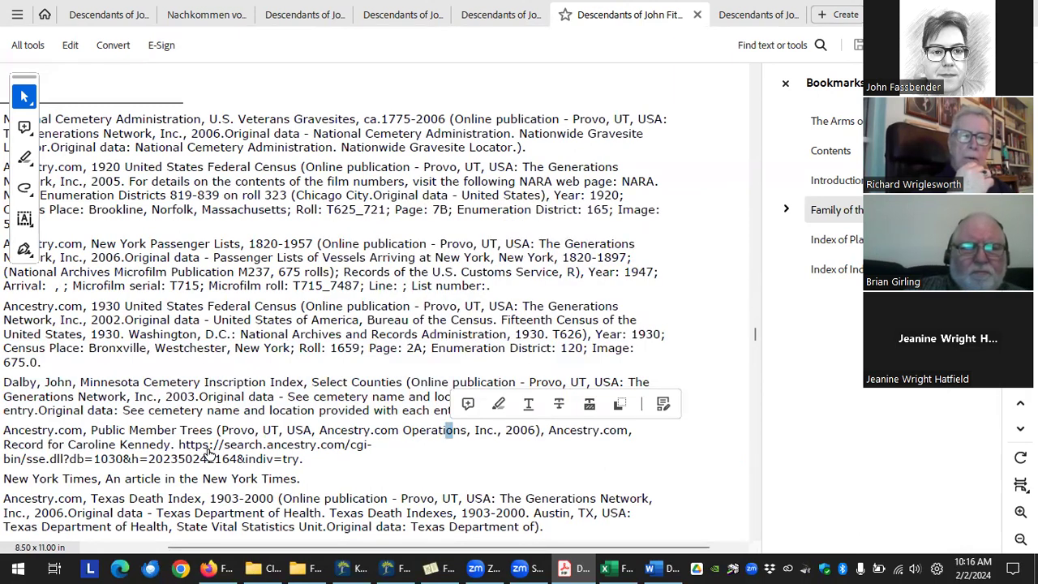
left_click(361, 479)
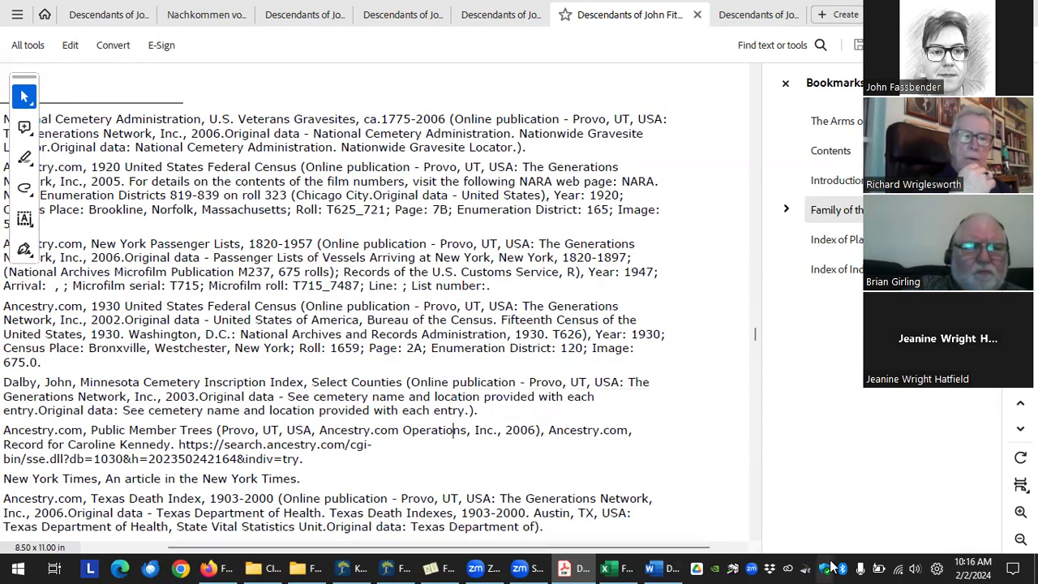
Switch to Family Book Creator and enable Include web address and Include citation notes for source citations.
left_click(444, 566)
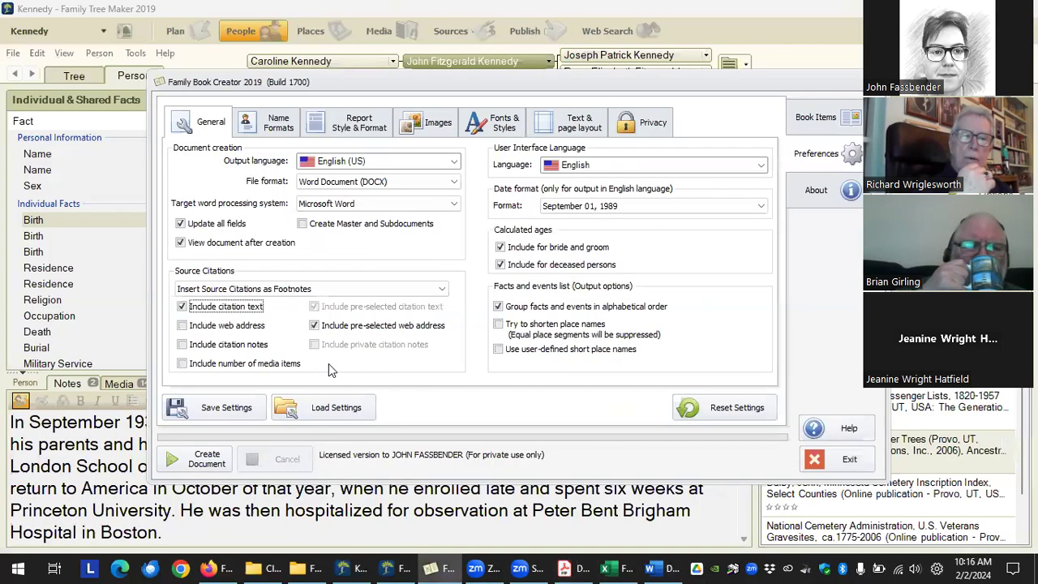
left_click(221, 325)
left_click(235, 345)
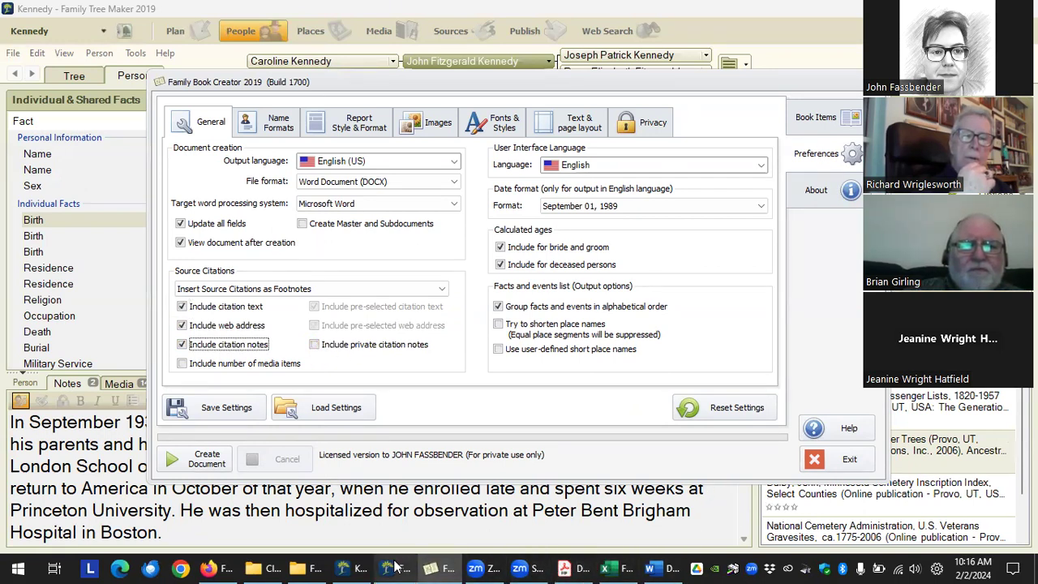
Look for citation notes among the page 10 footnotes of the last two open Acrobat reports.
left_click(565, 568)
scroll(384, 482, "down", 2)
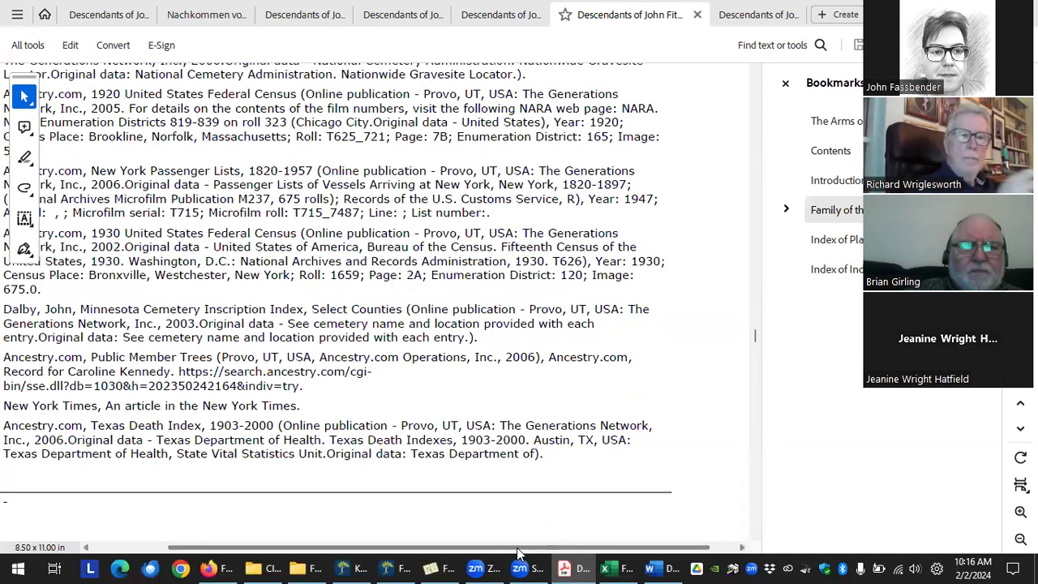
left_click_drag(520, 548, 436, 546)
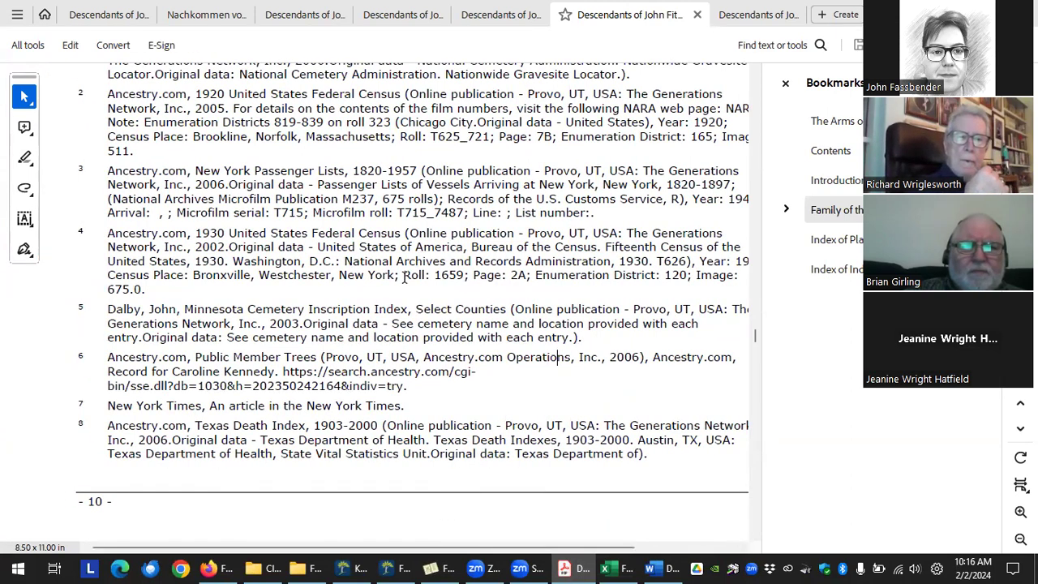
scroll(404, 276, "up", 2)
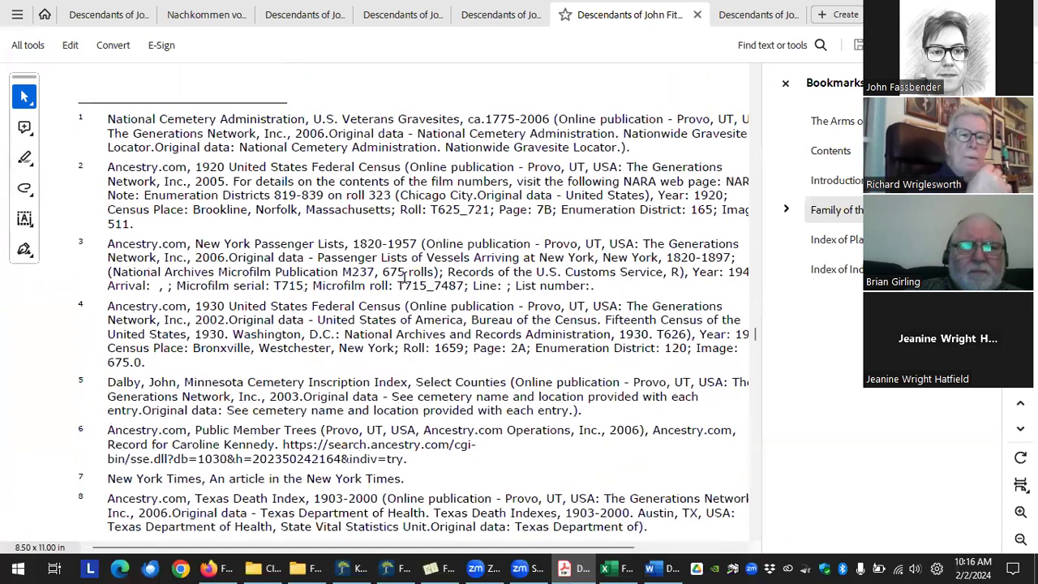
scroll(405, 276, "up", 1)
scroll(404, 278, "down", 3)
scroll(404, 278, "down", 5)
scroll(405, 278, "up", 6)
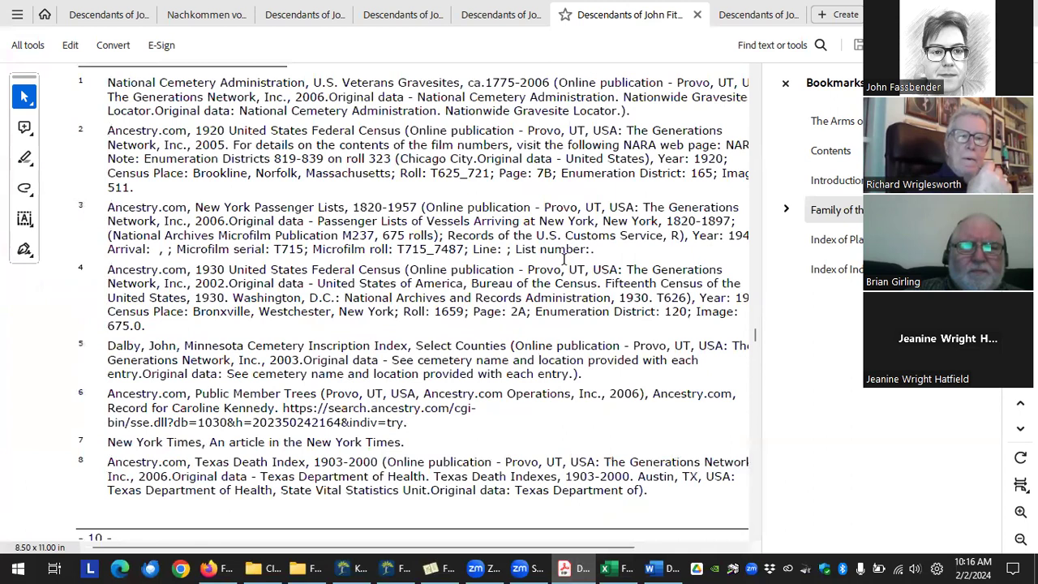
left_click(758, 14)
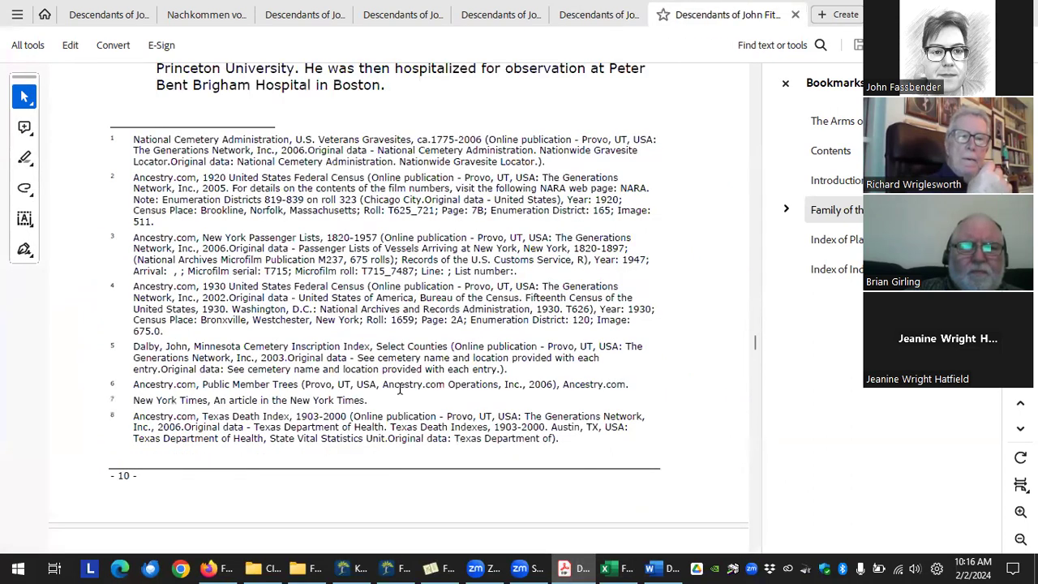
Open Screenshot 2024-02-02 07.20.02.png from the Class 2 folder in IrfanView and page forward to the 07.38.58 screenshot.
left_click(451, 566)
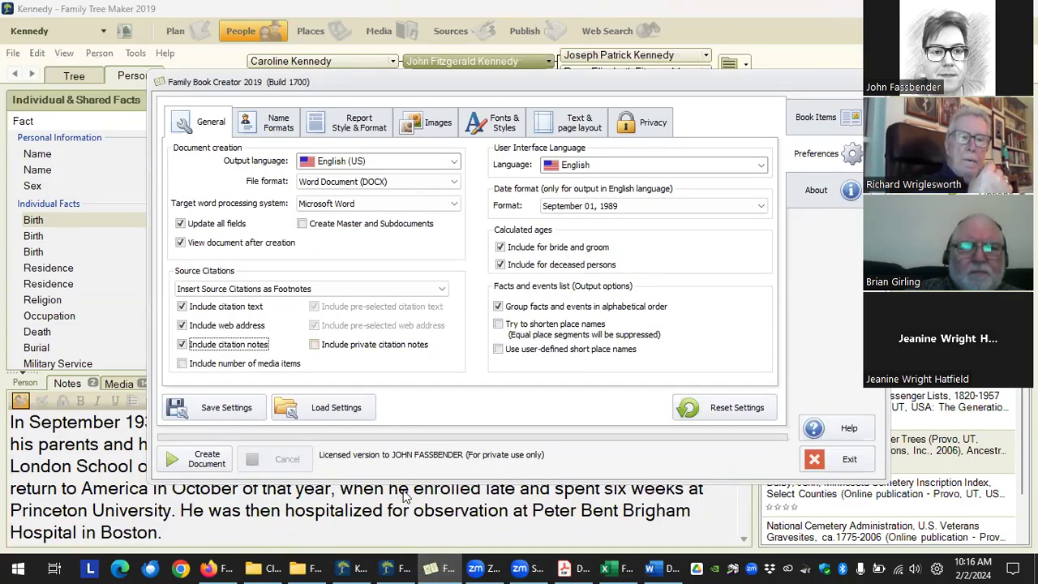
left_click(263, 567)
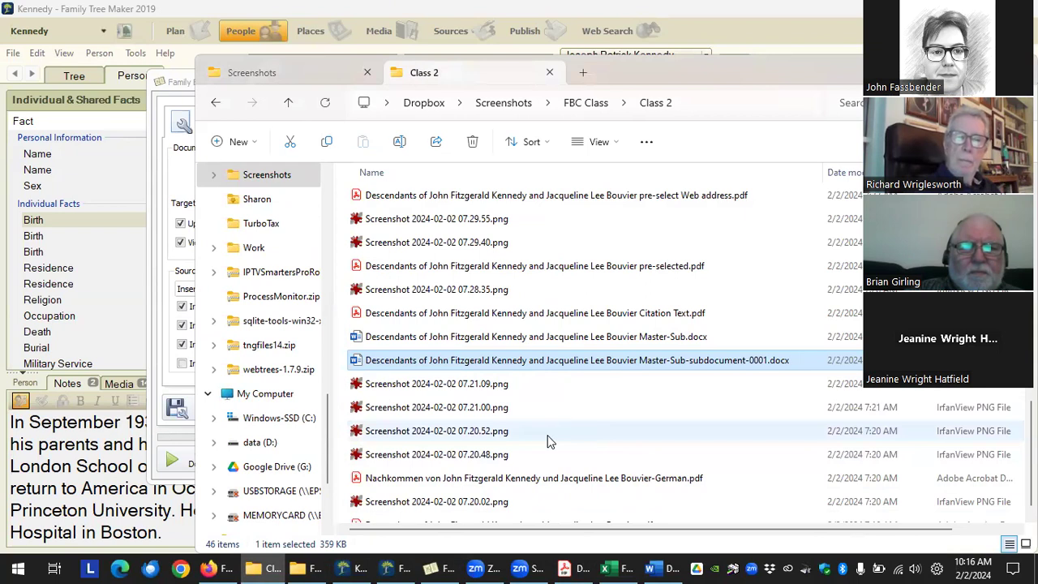
scroll(486, 510, "down", 1)
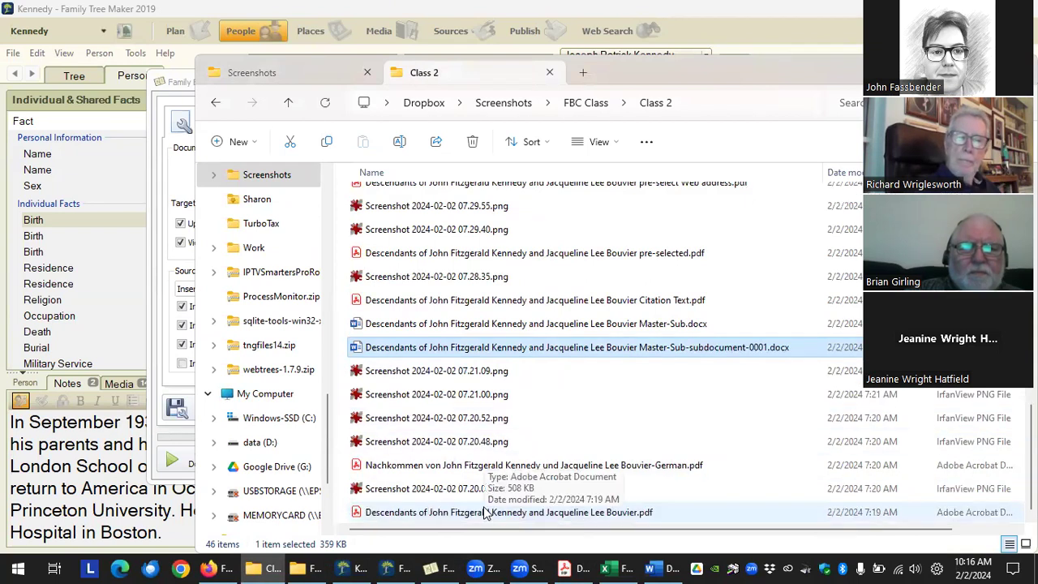
double_click(438, 489)
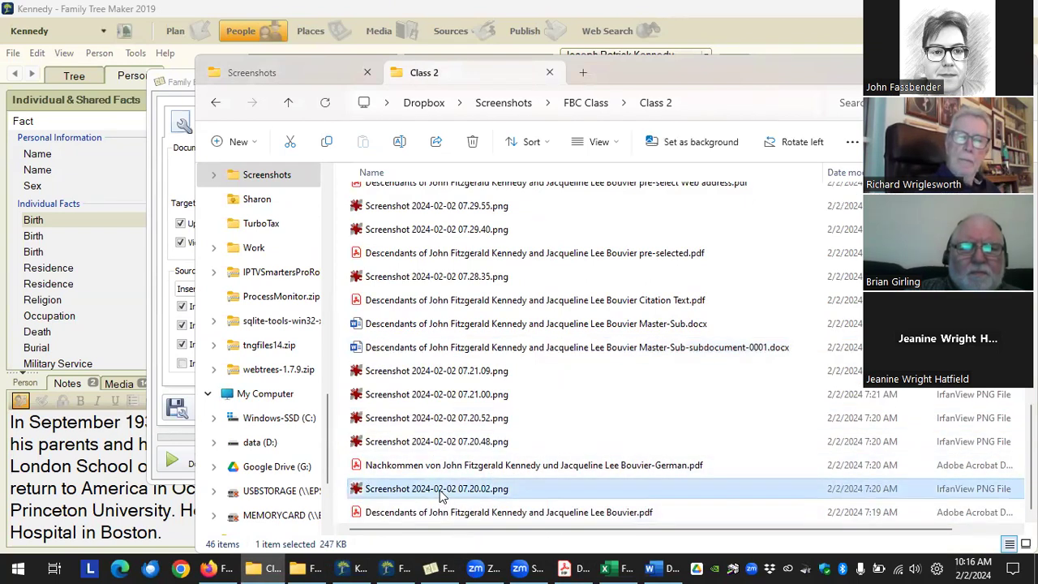
key("Right")
key("Right")
key("Right")
key("Right")
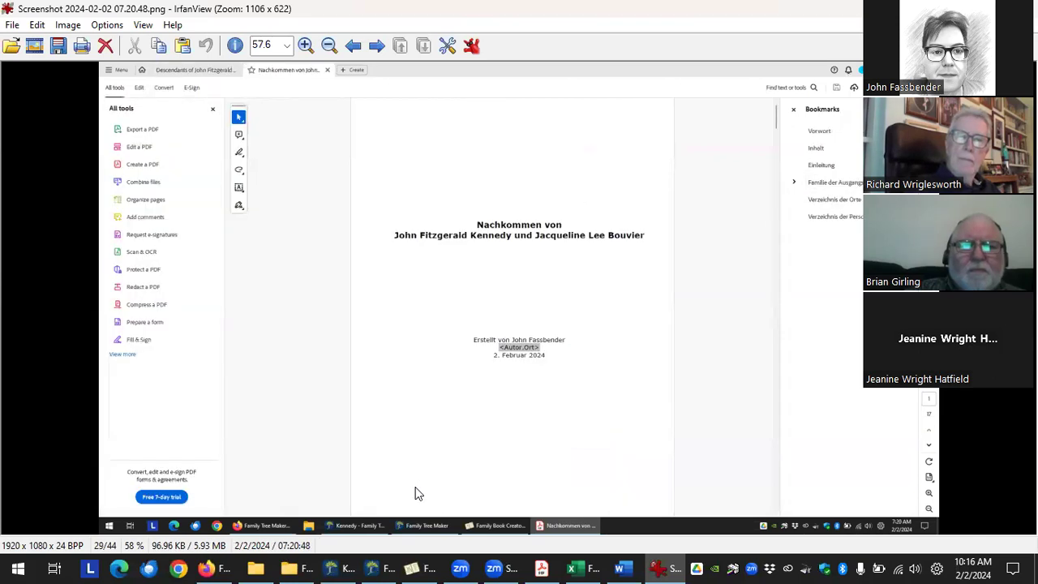
key("Right")
key("Right")
key("Right")
key("Right")
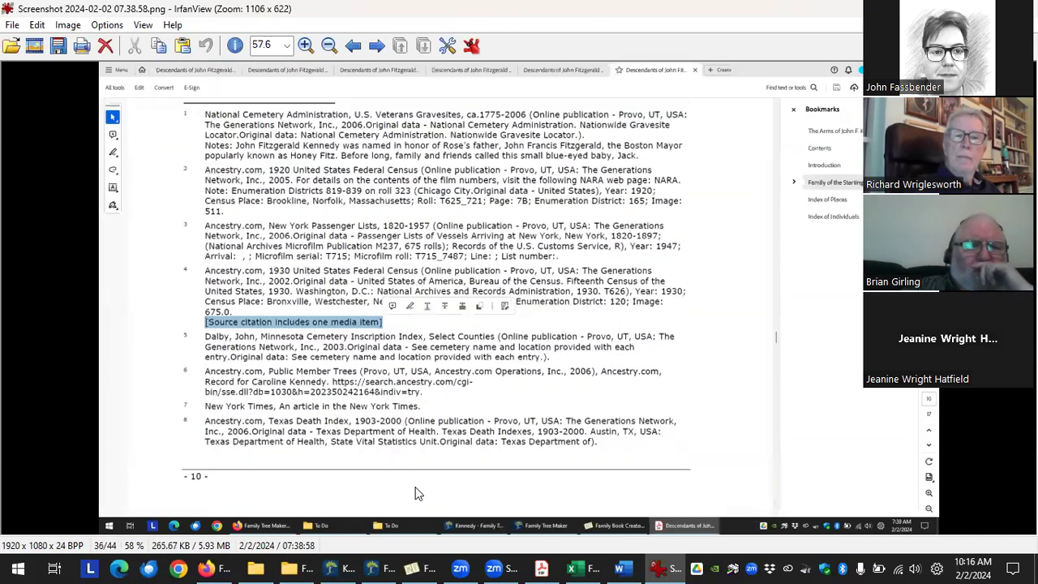
Compare the report footnotes in the 07.28.35, 07.29.40 and 07.29.55 screenshots by paging between them.
key("Left")
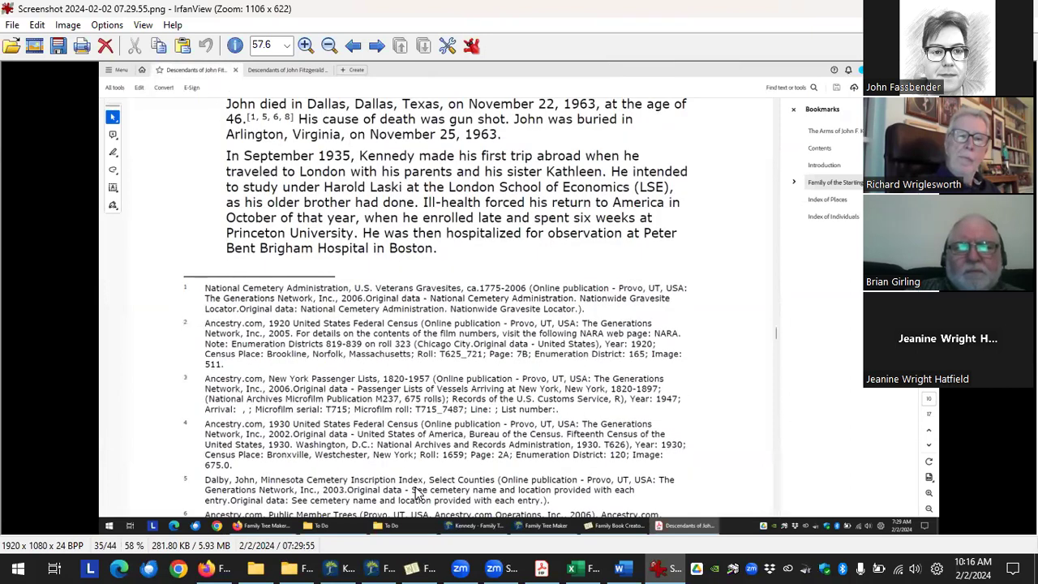
key("Left")
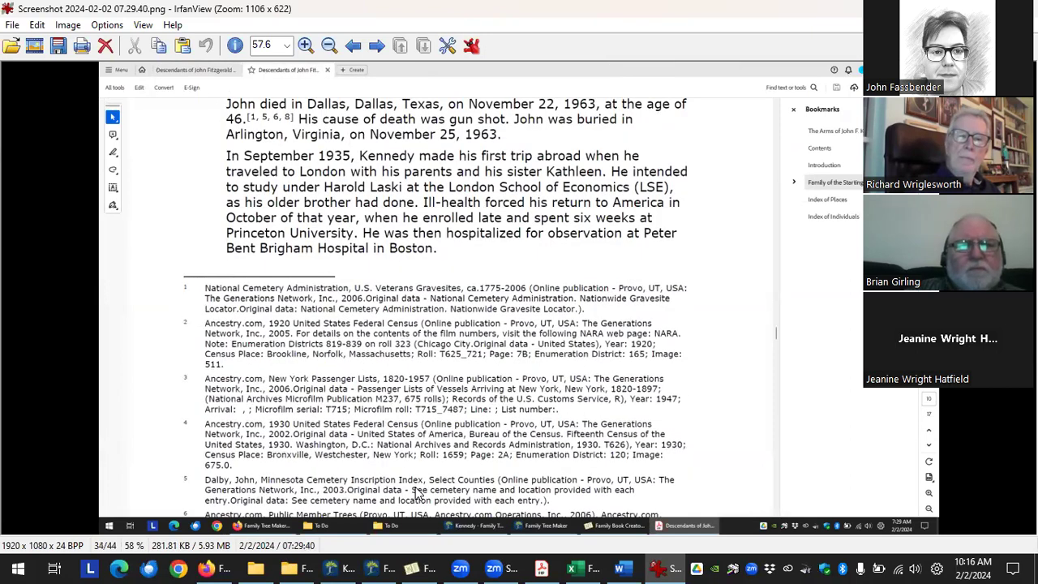
key("Right")
key("Left")
key("Left")
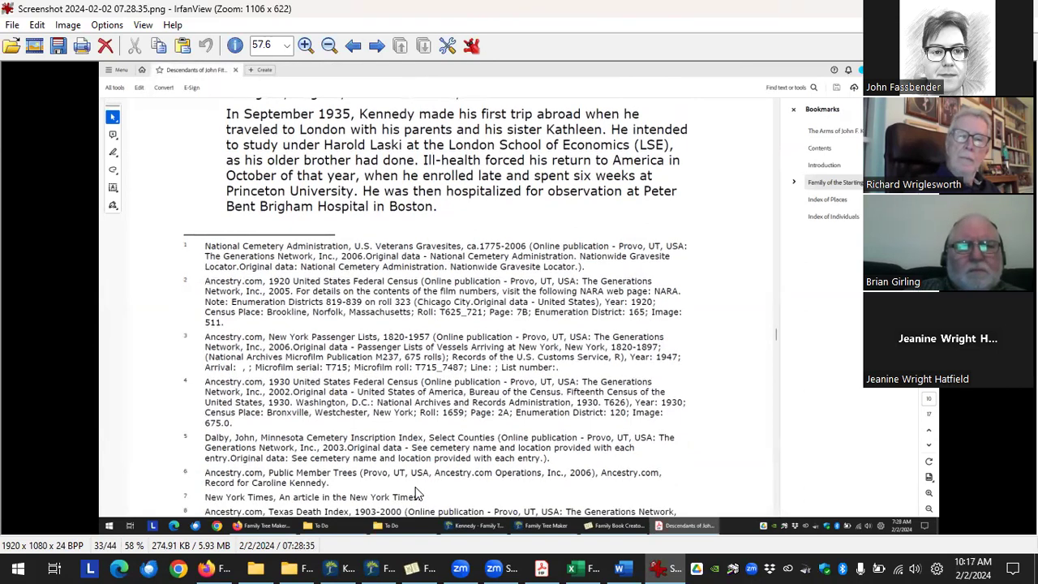
key("Right")
key("Left")
key("Left")
key("Right")
key("Right")
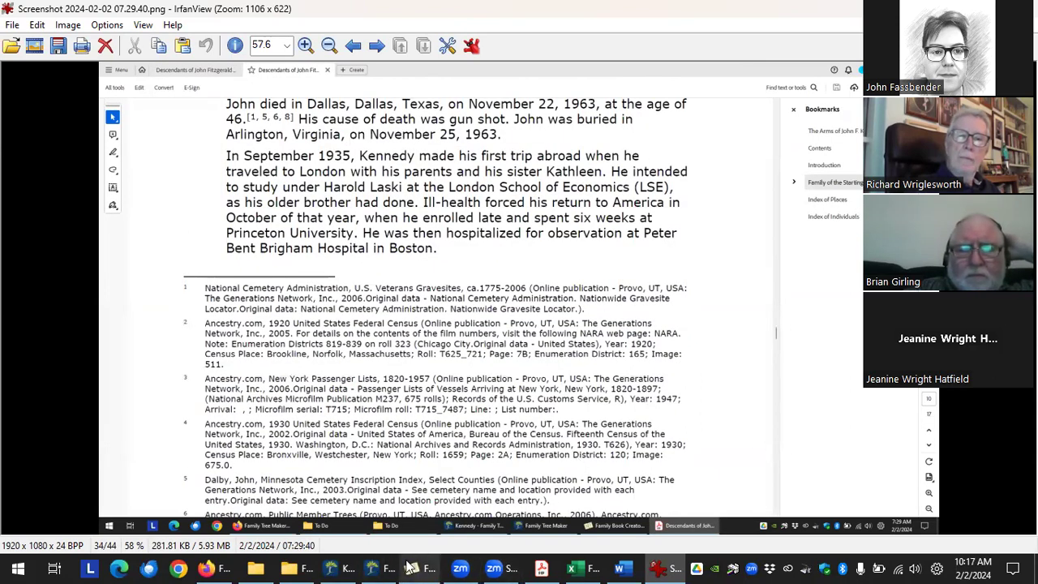
Exit Family Book Creator and check the note attached to the Albuquerque, New Mexico birth fact in Family Tree Maker.
left_click(486, 503)
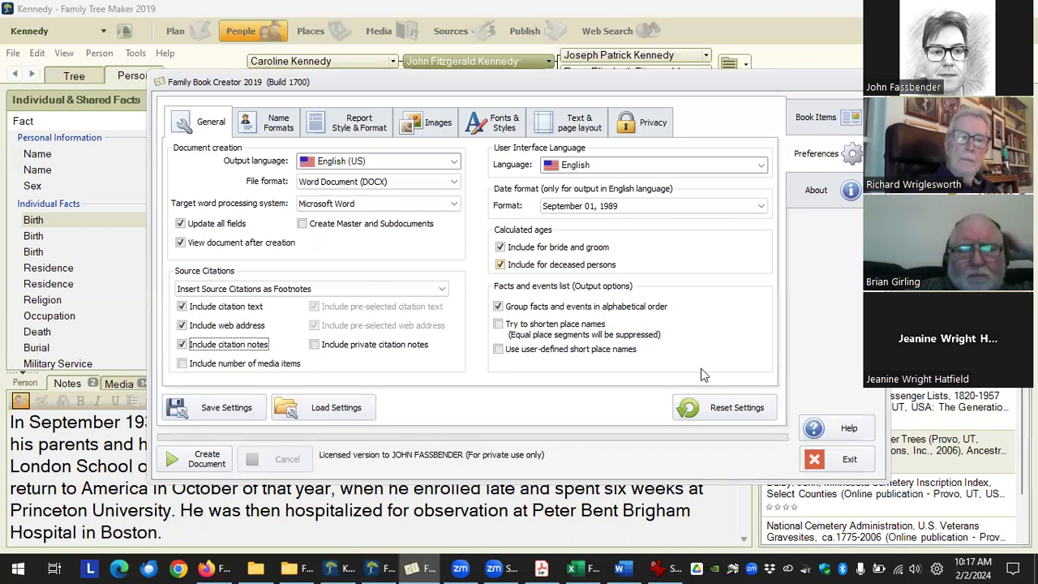
left_click(815, 460)
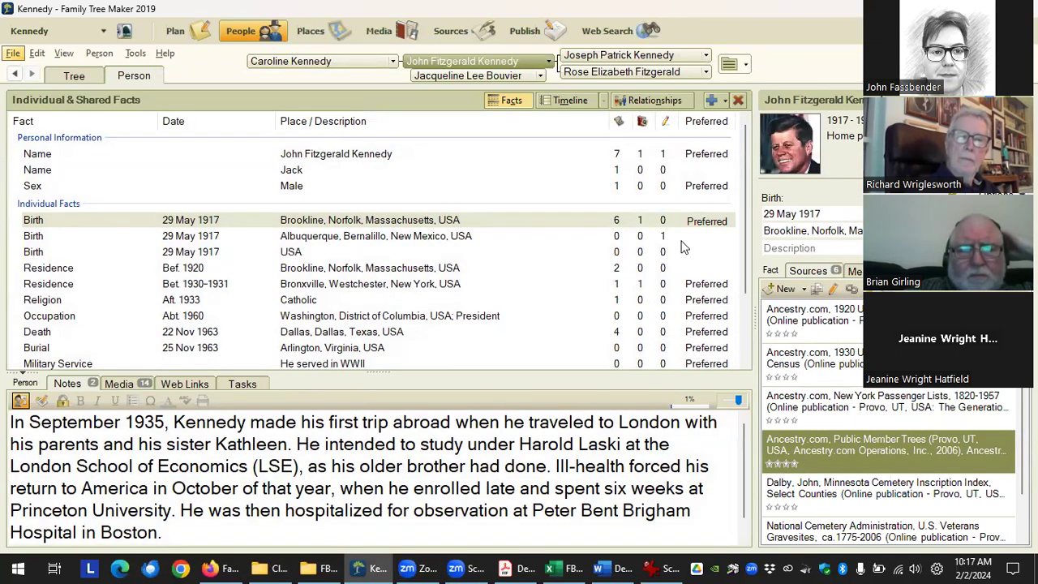
left_click(425, 242)
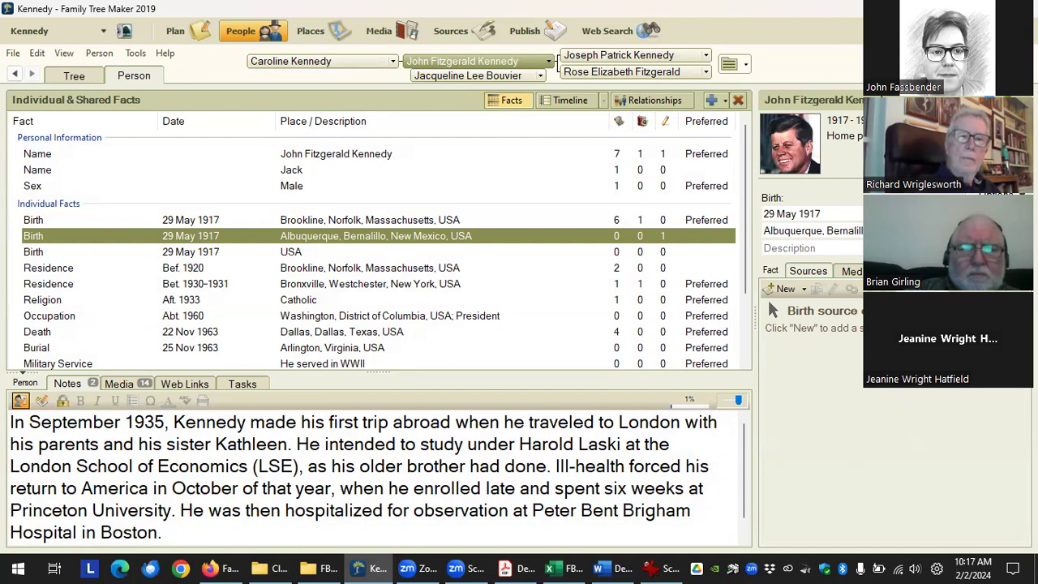
left_click(768, 304)
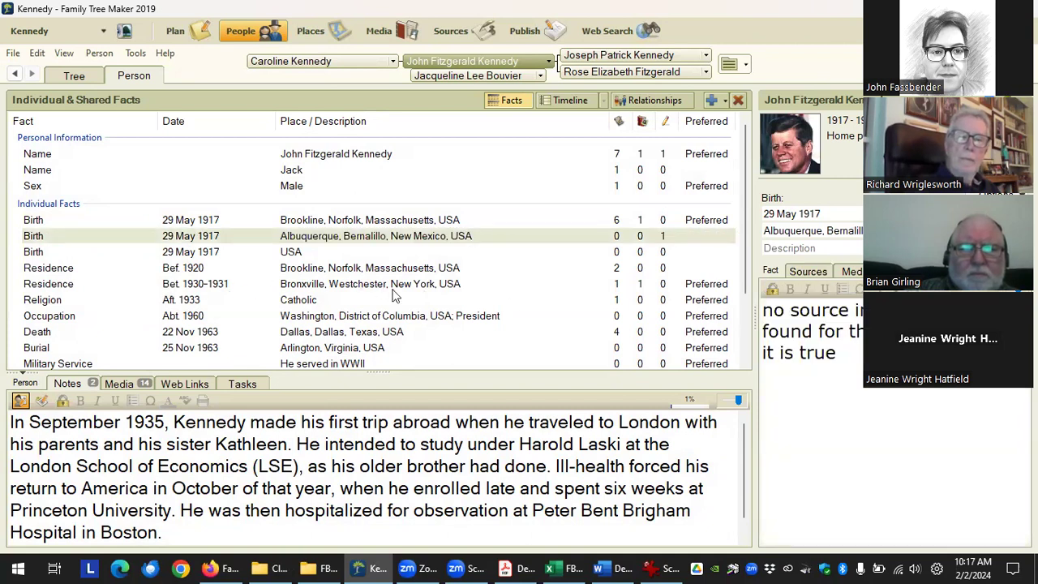
scroll(544, 269, "down", 1)
scroll(544, 269, "up", 1)
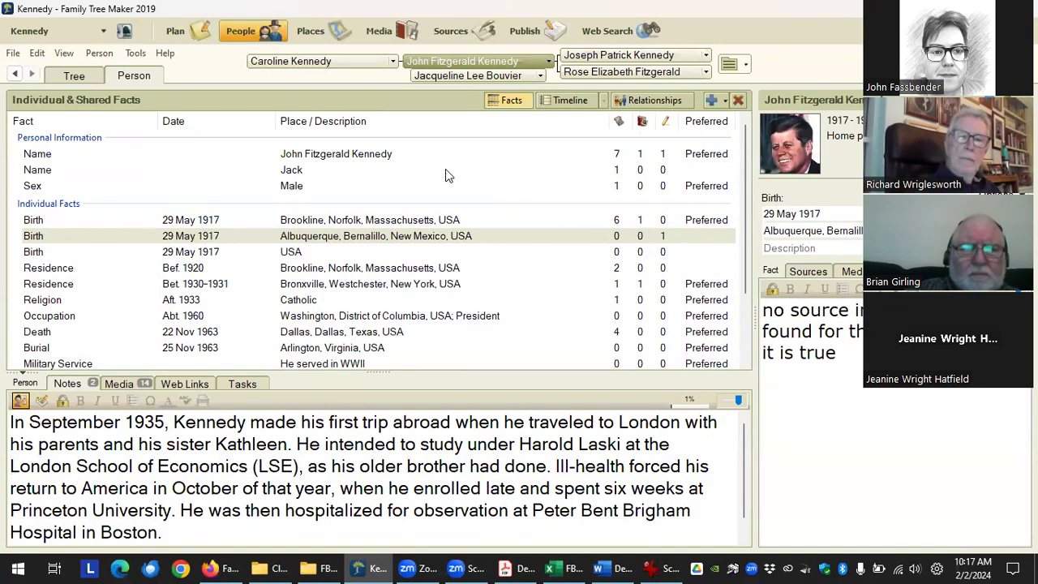
Add the note "This is a souce note" to the 1920 United States Federal Census citation of John Fitzgerald Kennedy's preferred Name fact.
left_click(511, 155)
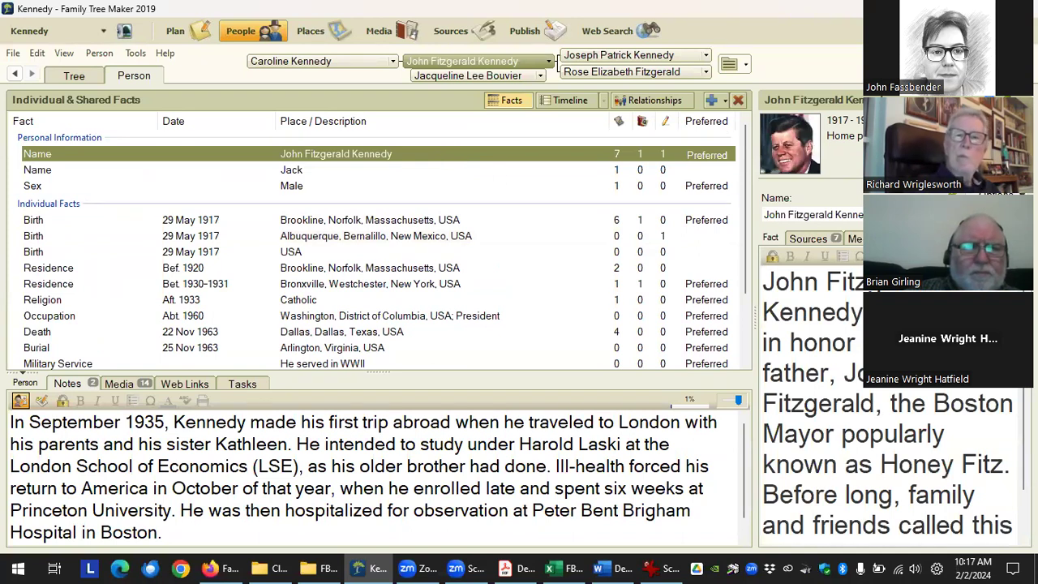
left_click(809, 238)
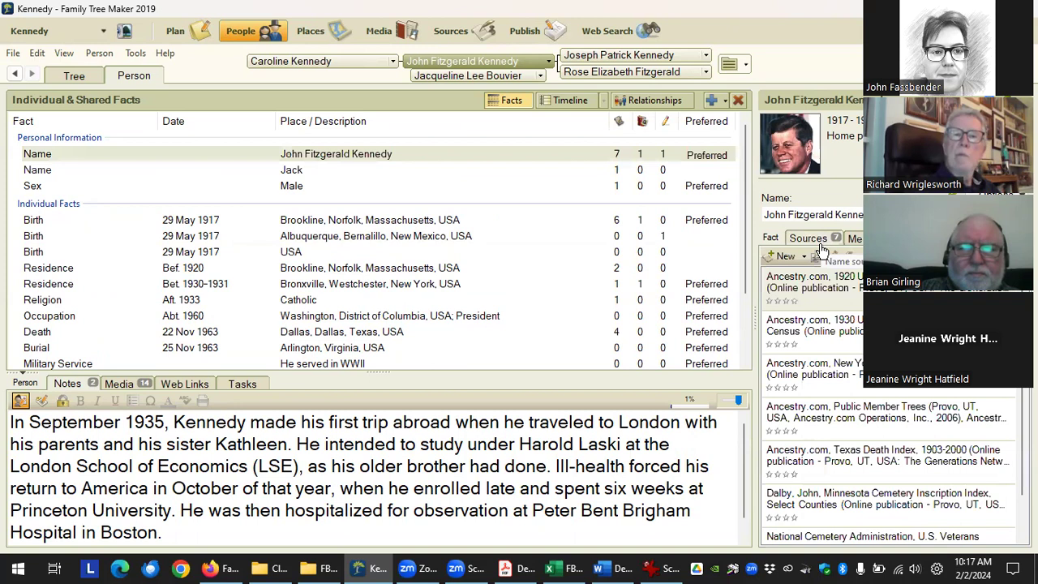
double_click(843, 290)
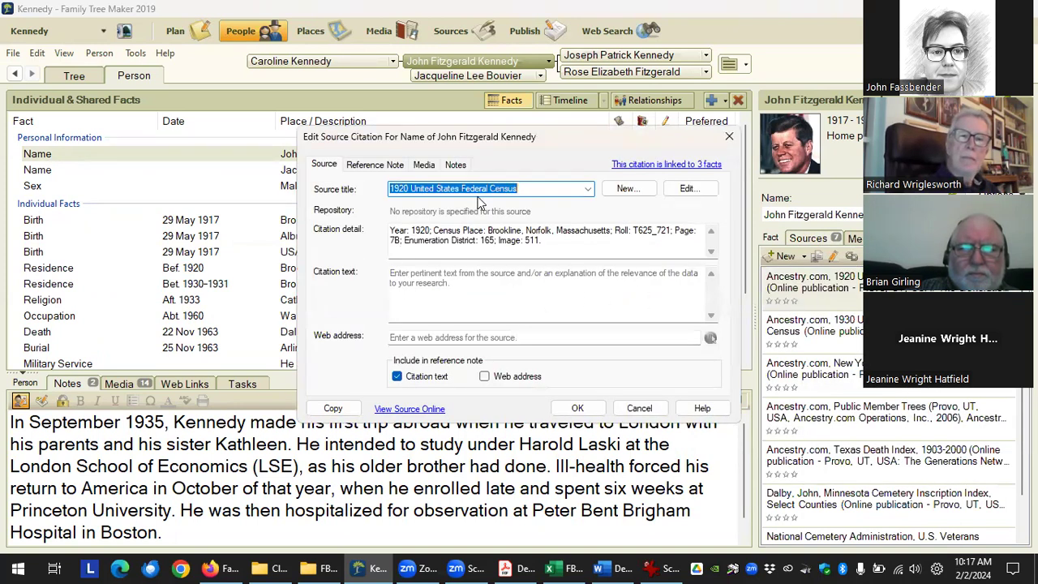
left_click(457, 164)
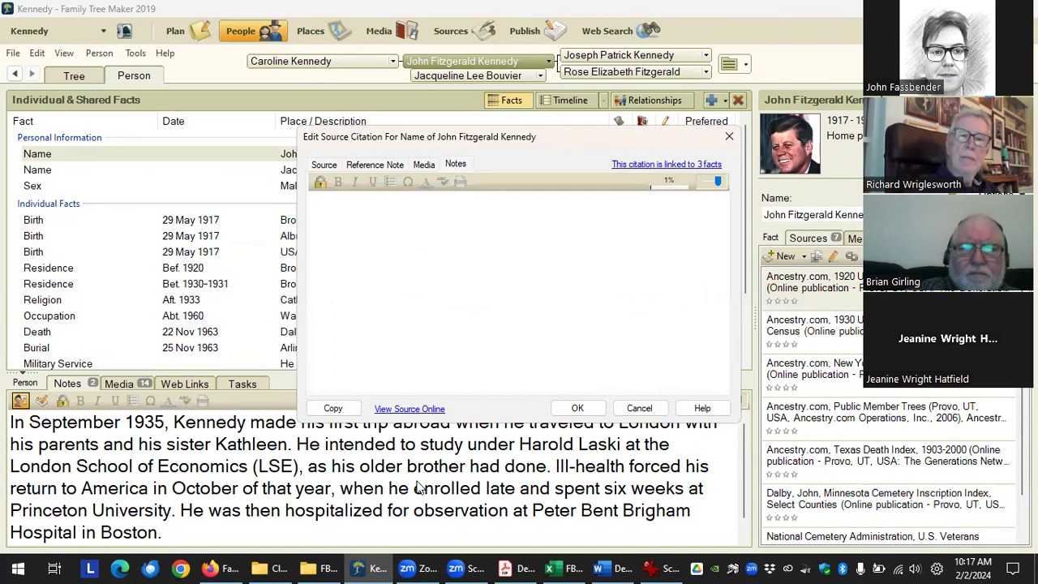
left_click(404, 281)
type("This is a souce note")
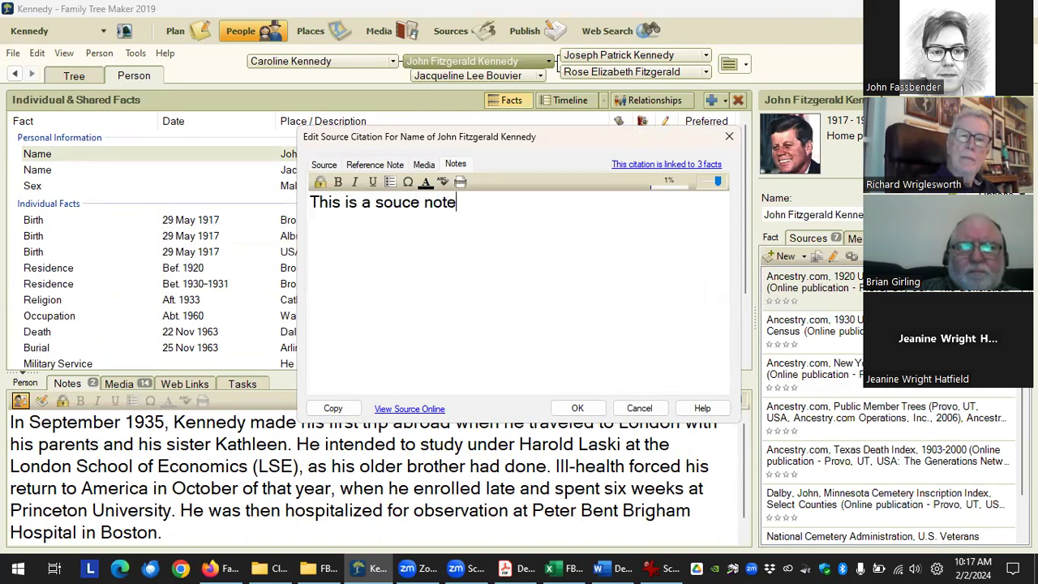
left_click(578, 408)
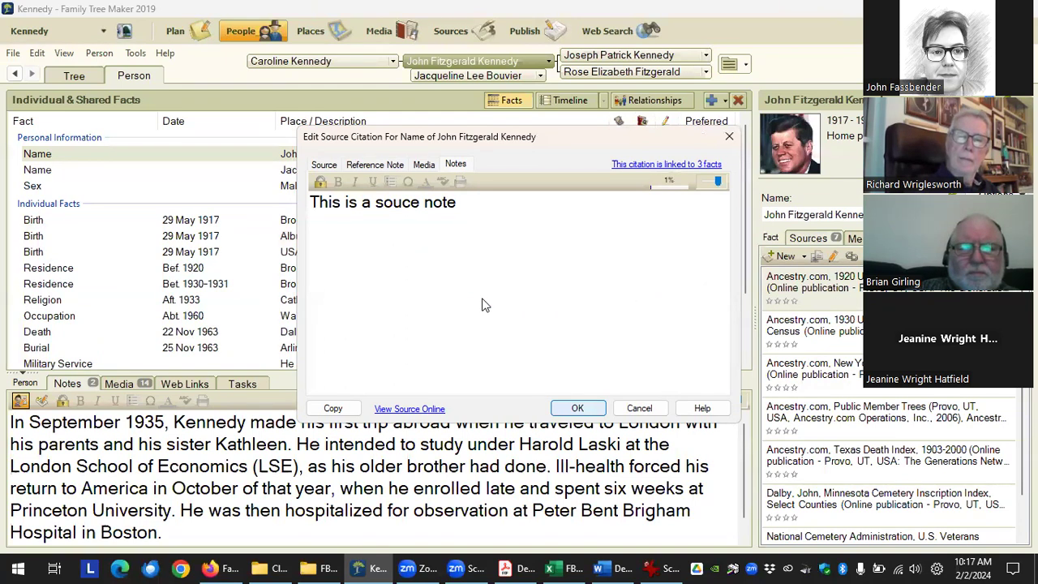
Relaunch Family Book Creator as an export plugin and show its general preferences.
left_click(350, 567)
left_click(371, 567)
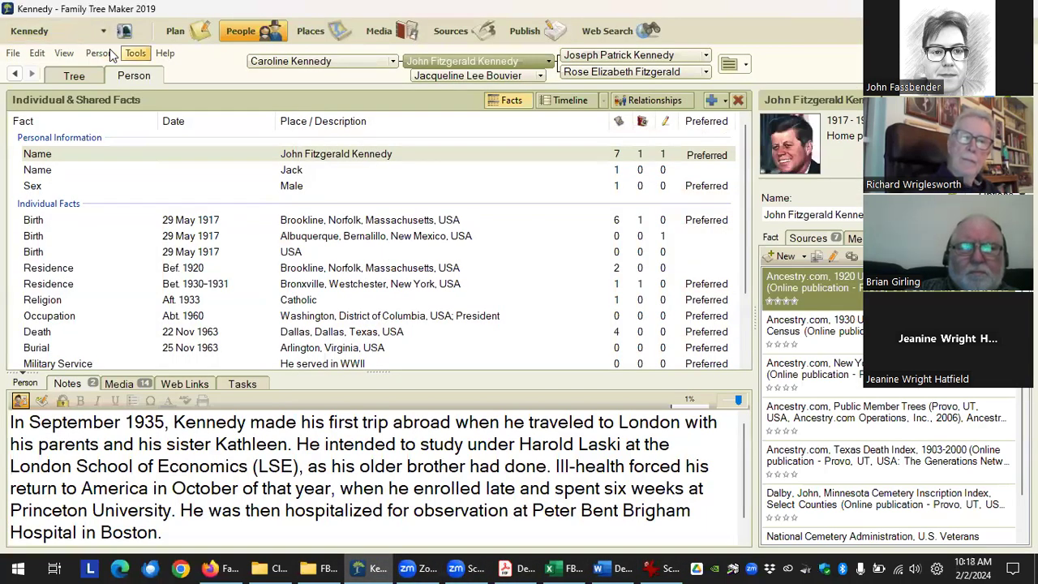
left_click(135, 53)
mouse_move(203, 240)
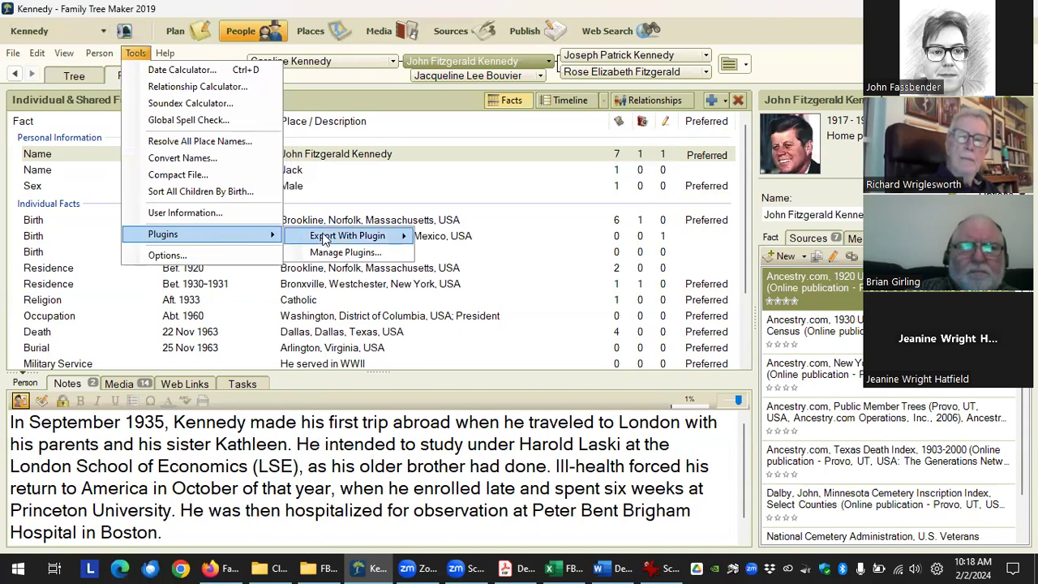
mouse_move(323, 237)
left_click(528, 288)
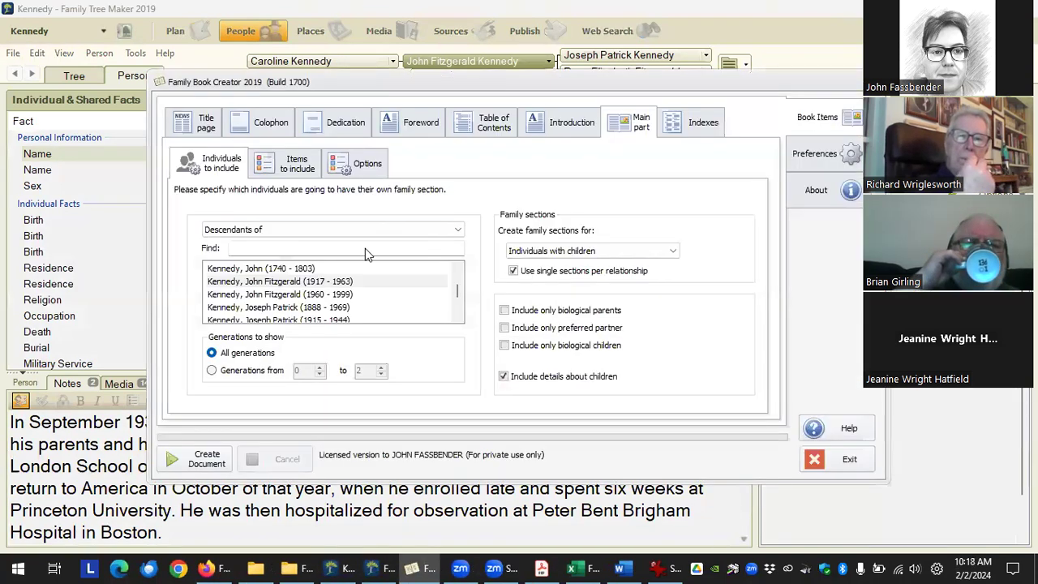
left_click(802, 155)
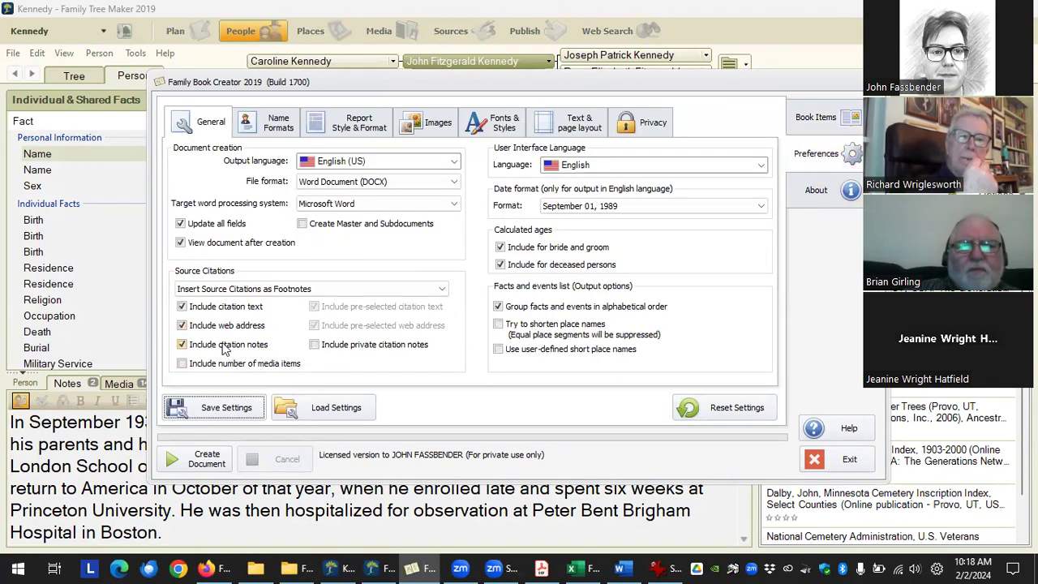
Create the Word document, appending "soufce note" to the default Kennedy and Bouvier descendants file name.
left_click(210, 460)
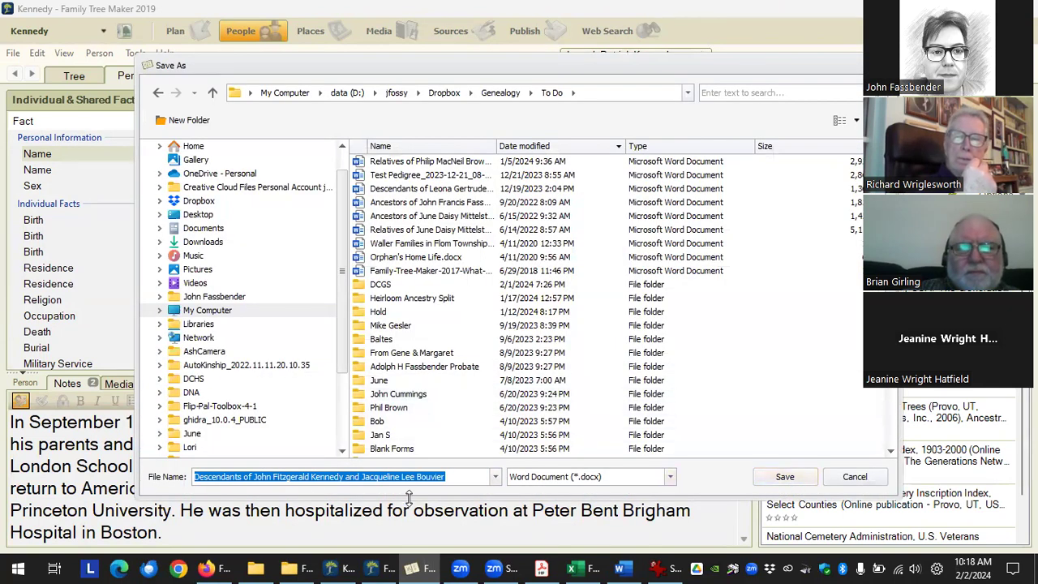
left_click(461, 478)
type("tuff")
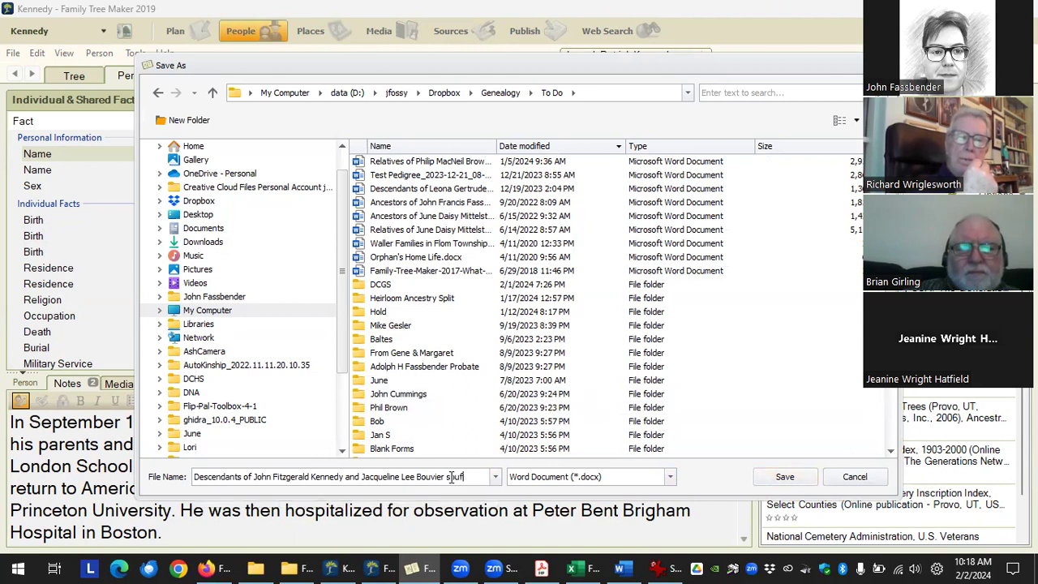
key("Return")
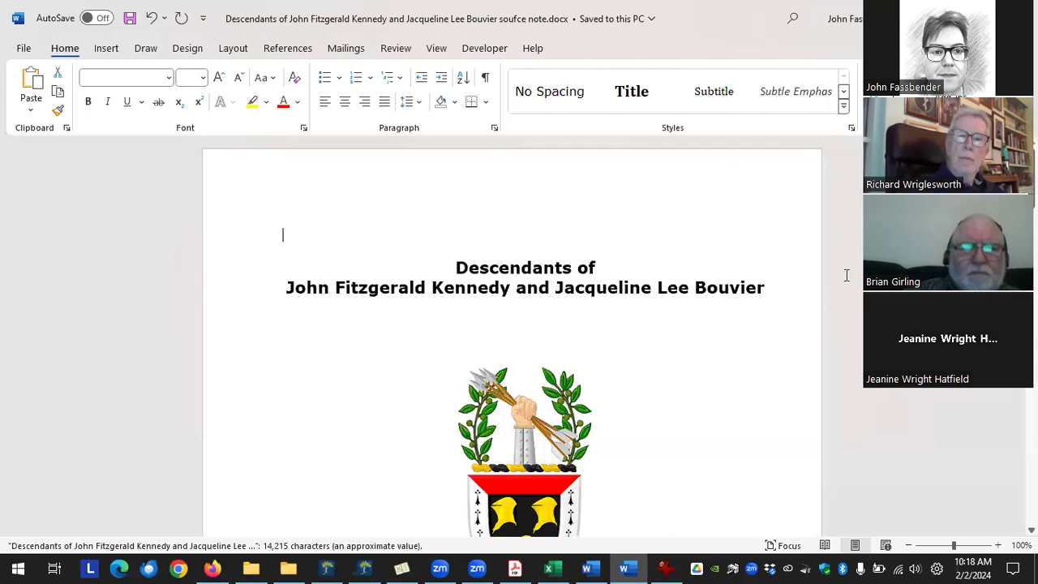
Look through the generated Word report for John Fitzgerald Kennedy's family section on page 10.
scroll(651, 280, "down", 10)
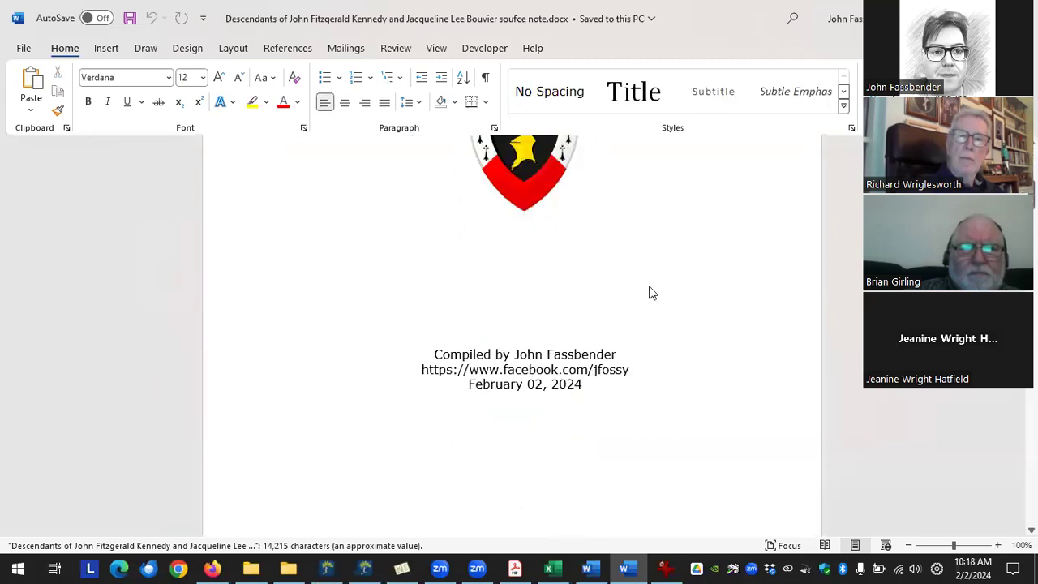
scroll(651, 296, "down", 15)
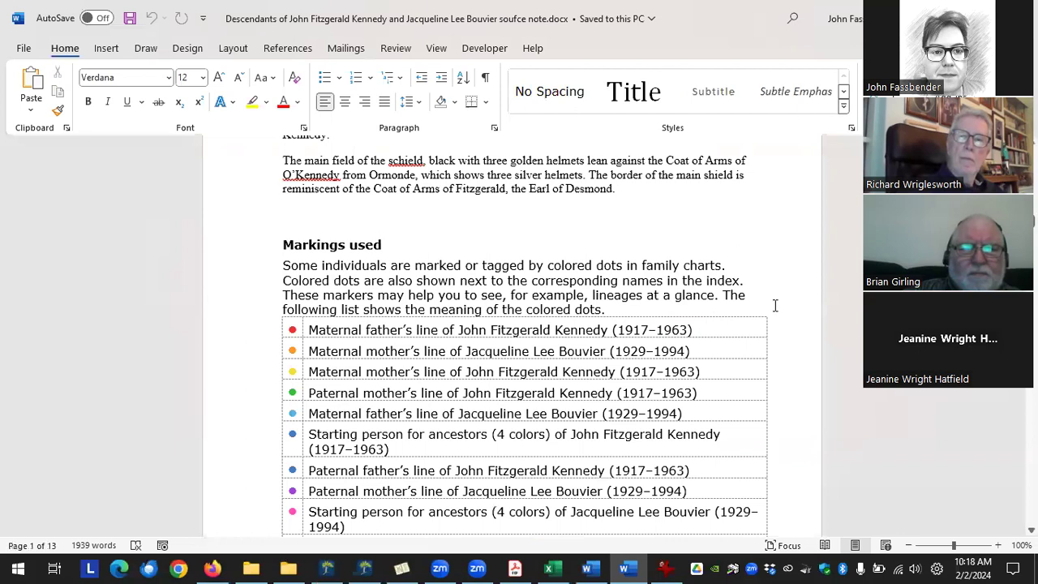
scroll(702, 274, "down", 10)
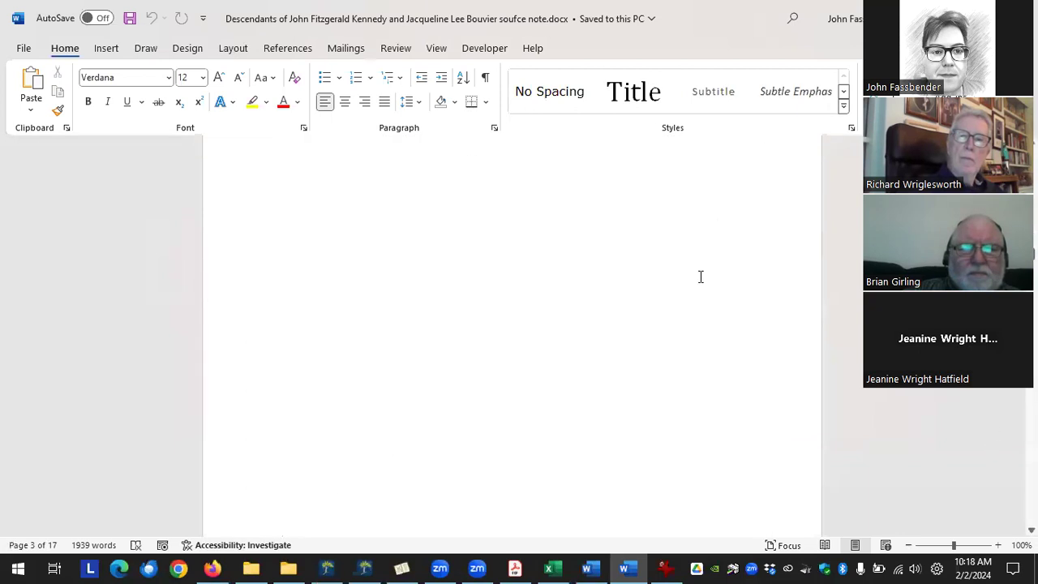
scroll(699, 287, "down", 15)
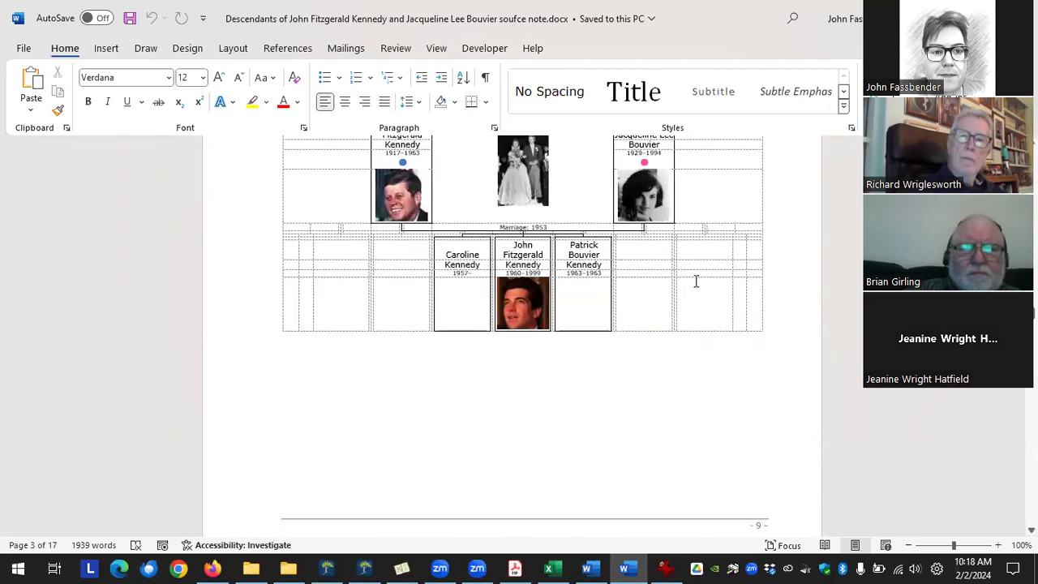
scroll(685, 285, "down", 1)
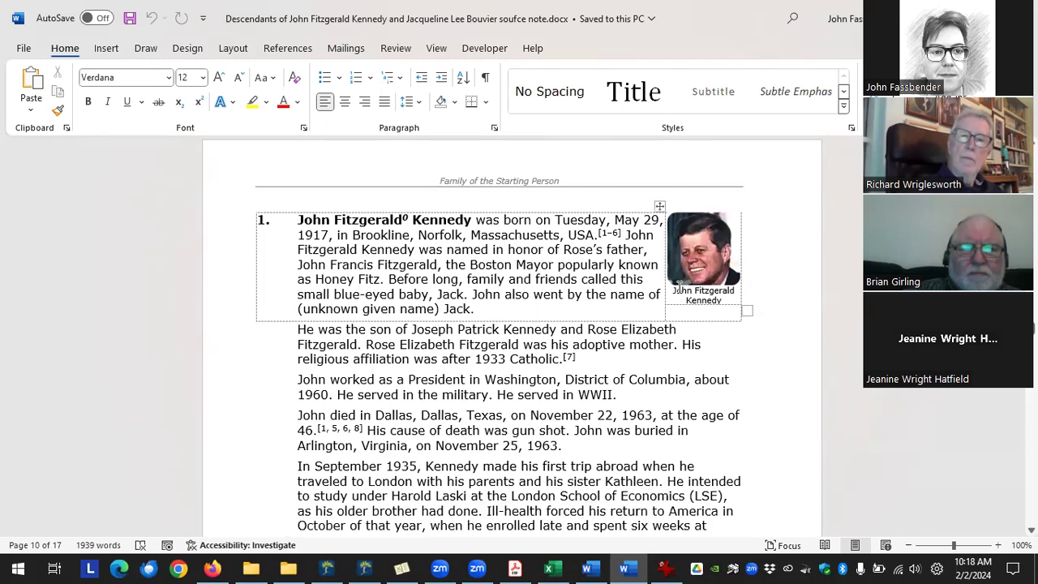
Close the open Word documents without saving the changes to the Master-Sub descendants document.
scroll(679, 285, "up", 6)
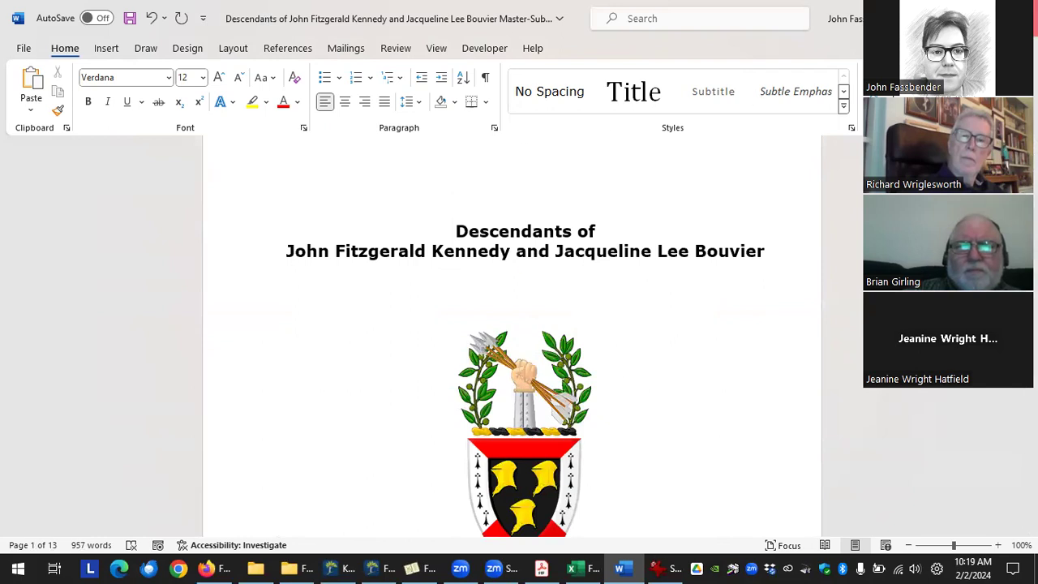
key("ctrl+w")
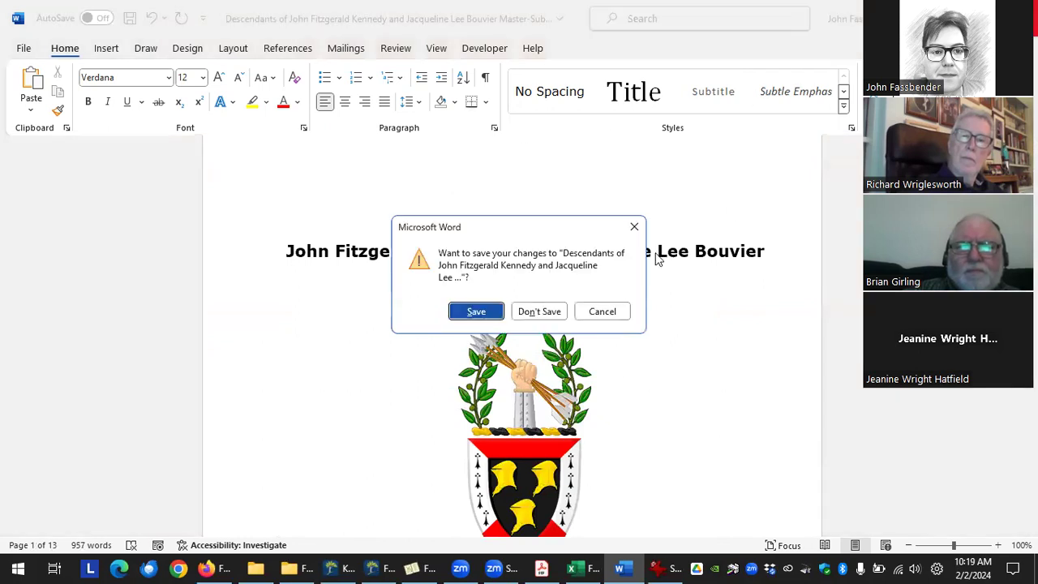
left_click(536, 312)
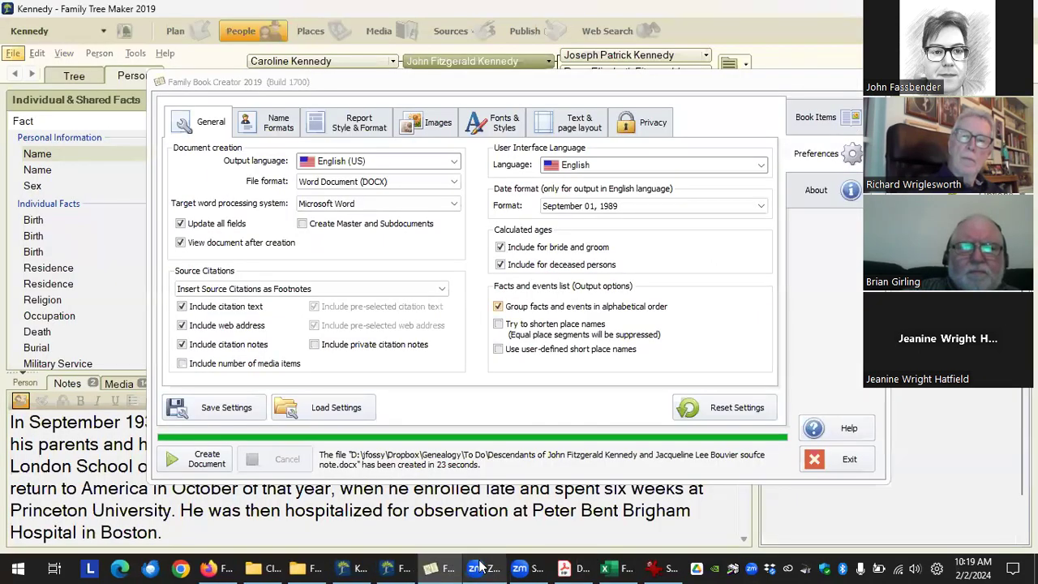
Set the output format to PDF Document (PDF) and create the book with "source notes" appended to the default file name.
left_click(452, 181)
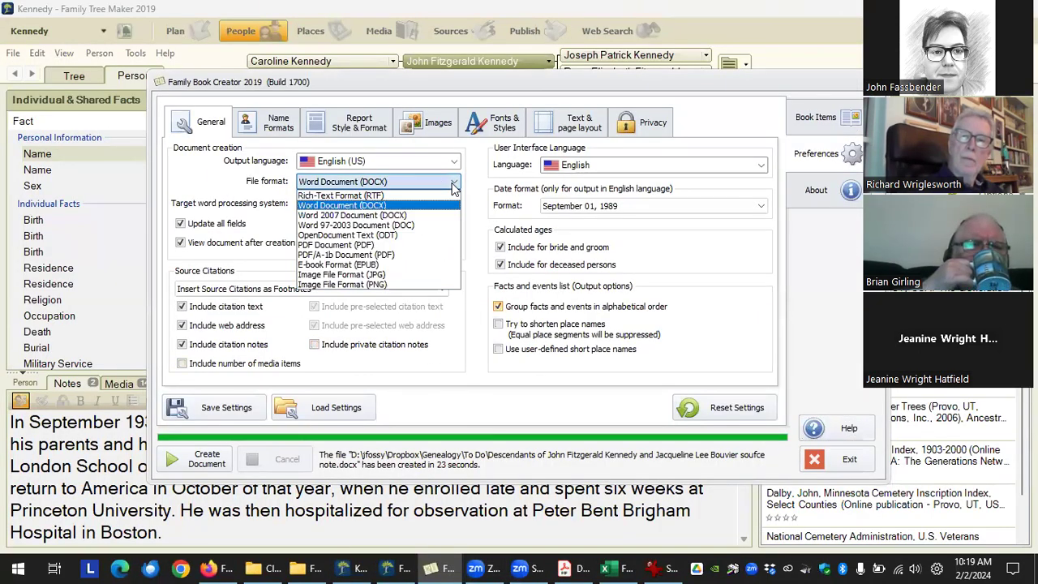
left_click(405, 245)
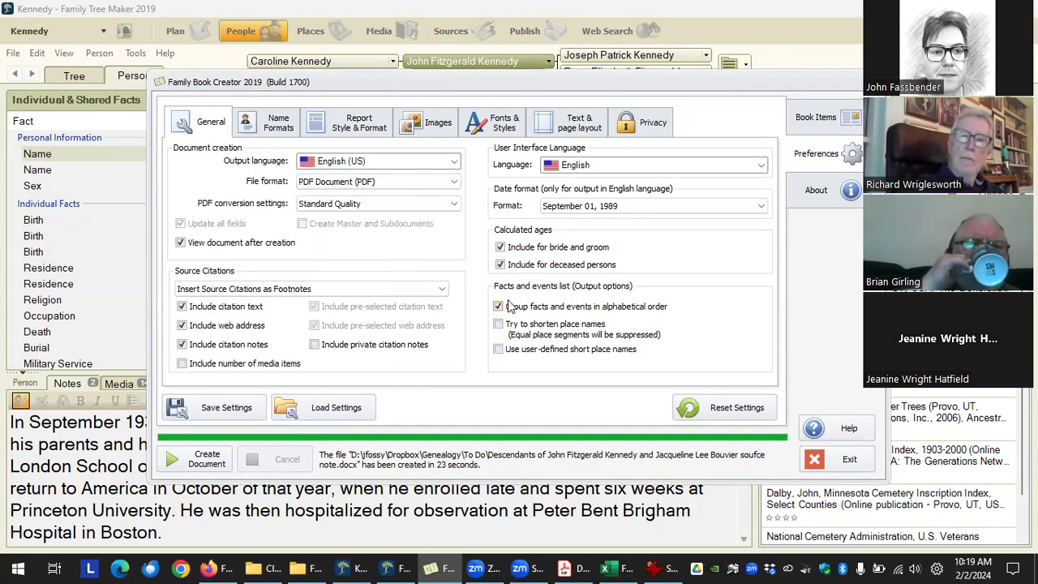
left_click(208, 458)
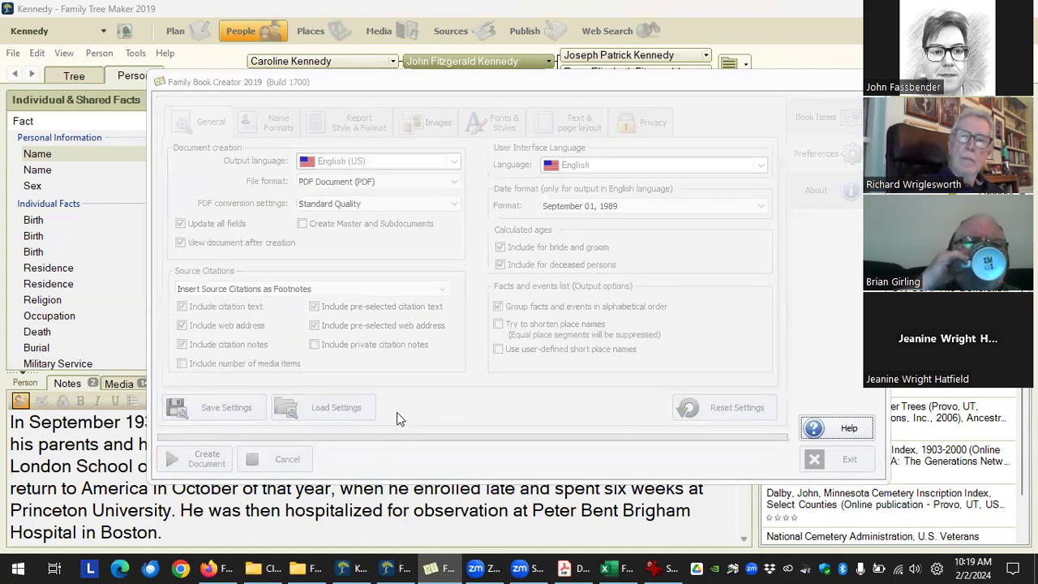
left_click(453, 475)
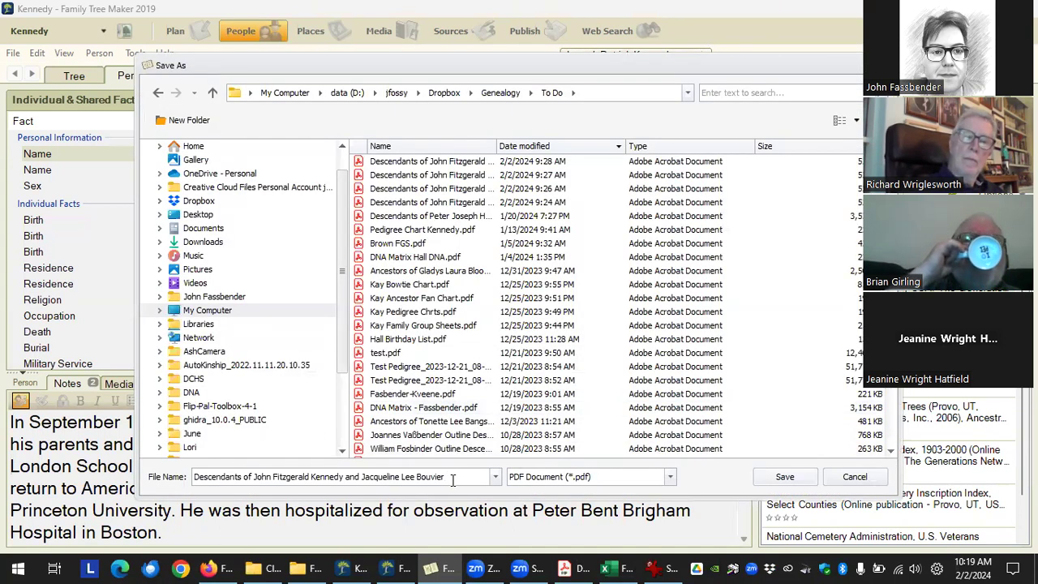
type("source notes")
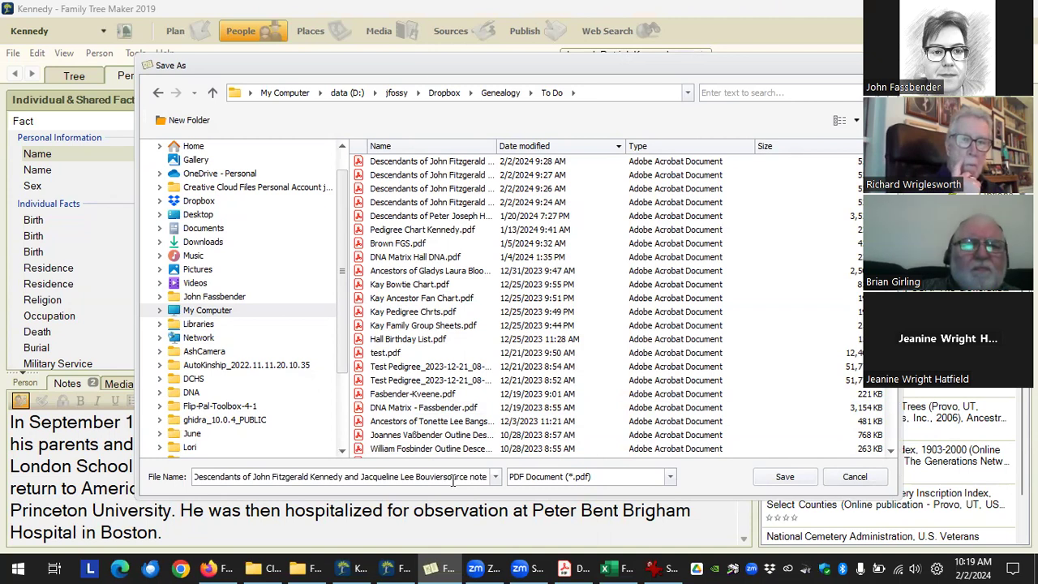
key("Return")
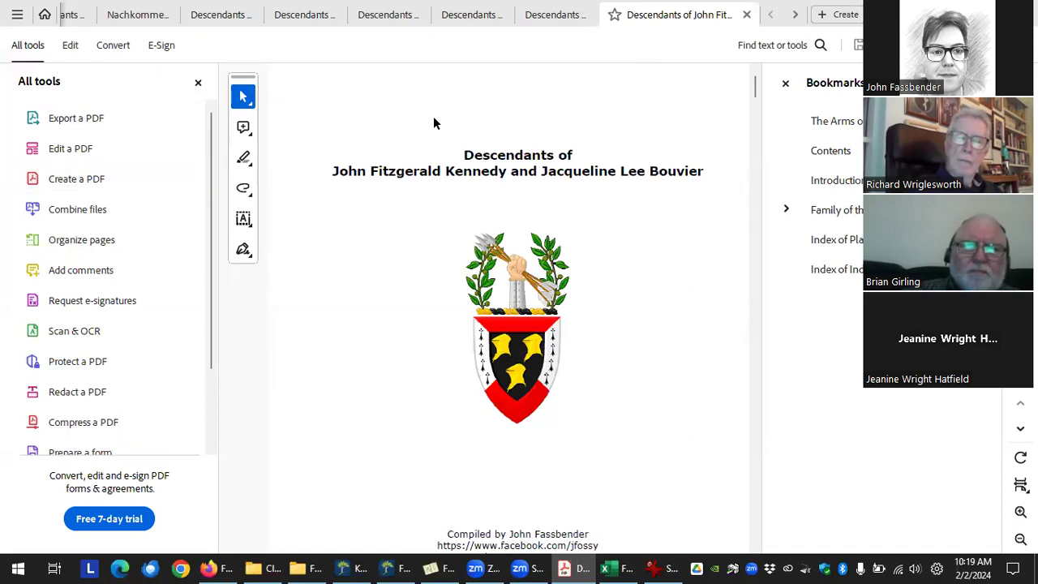
Examine the footnotes in the Family of the Starting Person section of the new PDF for citation notes.
left_click(198, 82)
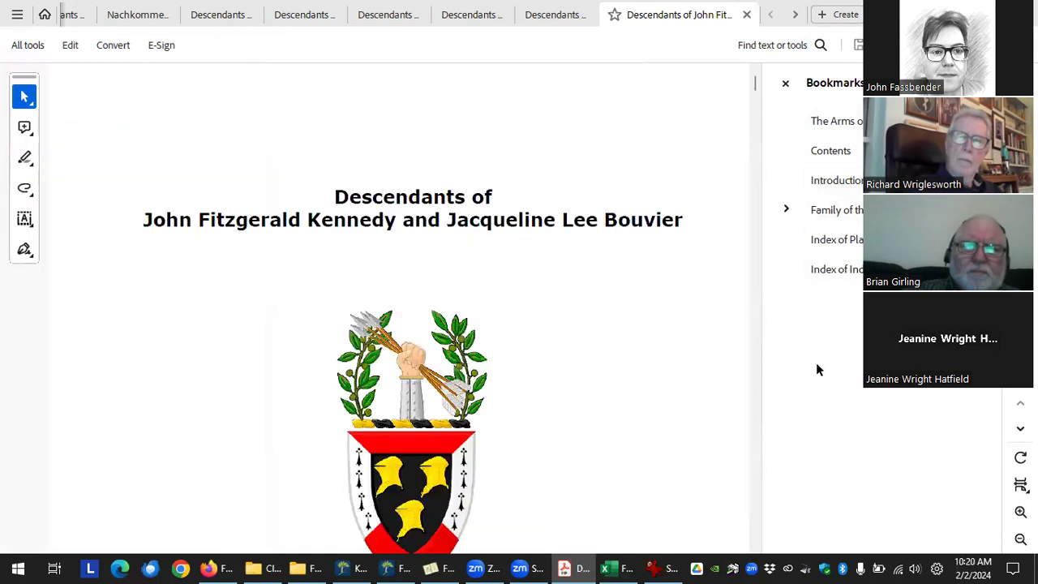
left_click(857, 212)
scroll(478, 300, "down", 10)
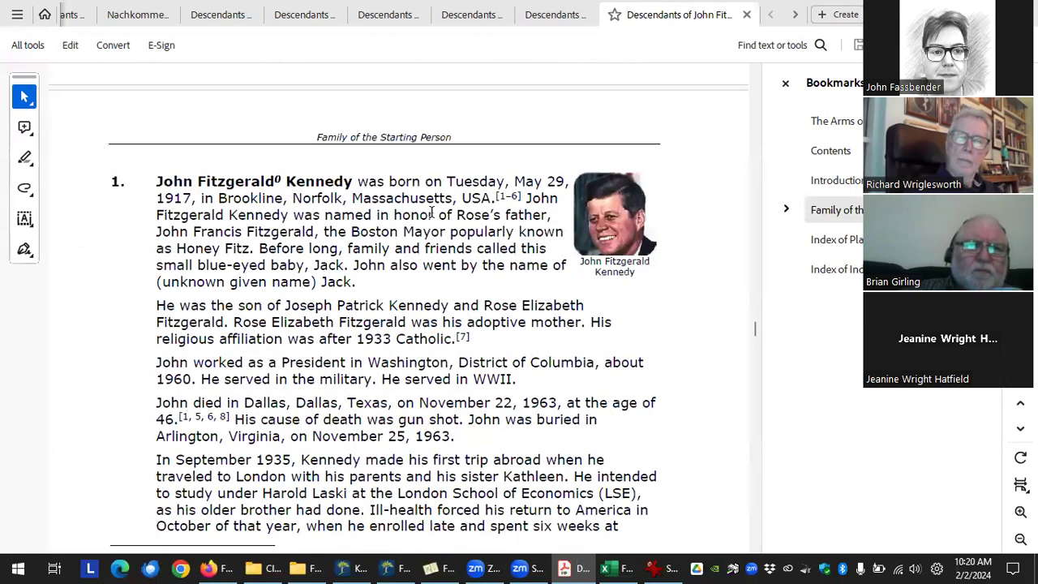
scroll(494, 214, "down", 5)
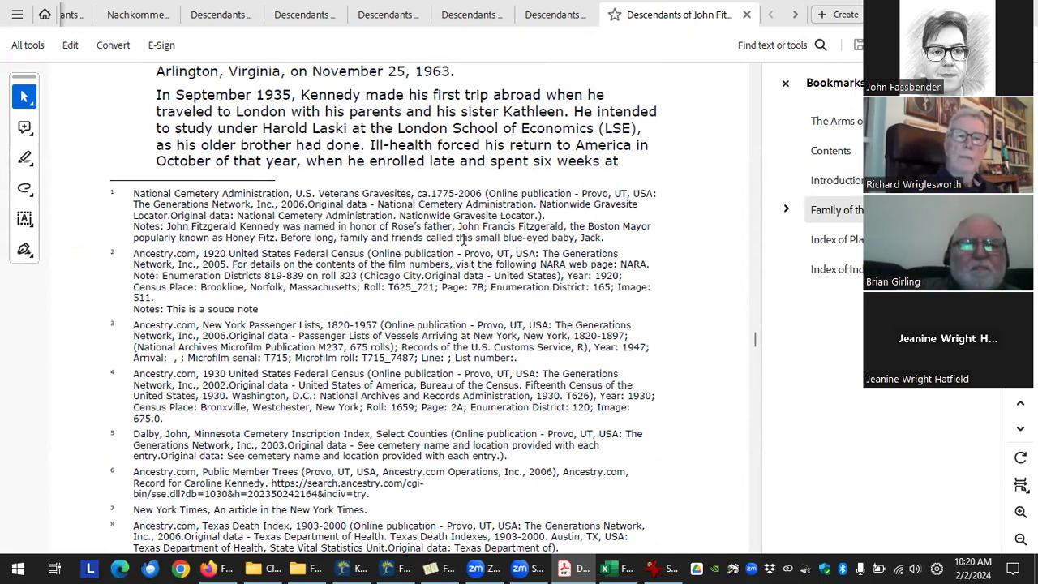
Enlarge the PDF's page 10 footnotes and highlight the note line under the 1920 United States Federal Census citation.
scroll(479, 241, "up", 2)
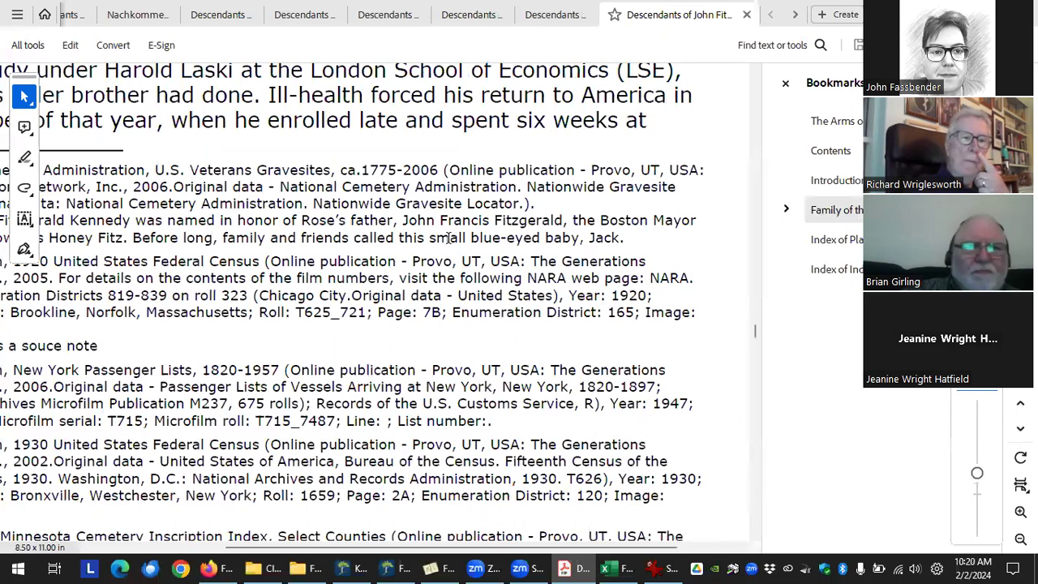
left_click_drag(456, 550, 345, 551)
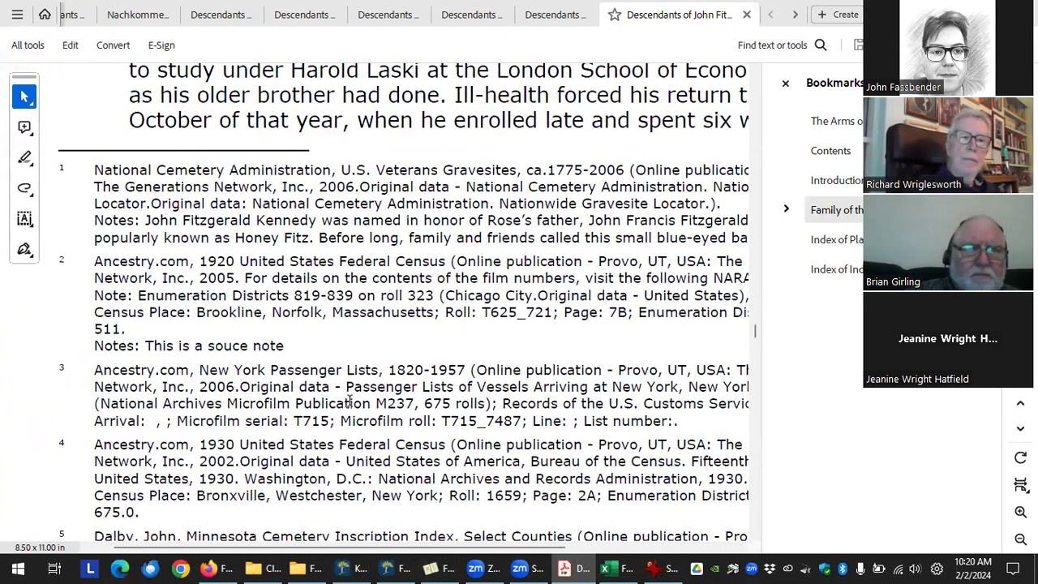
scroll(367, 346, "down", 1)
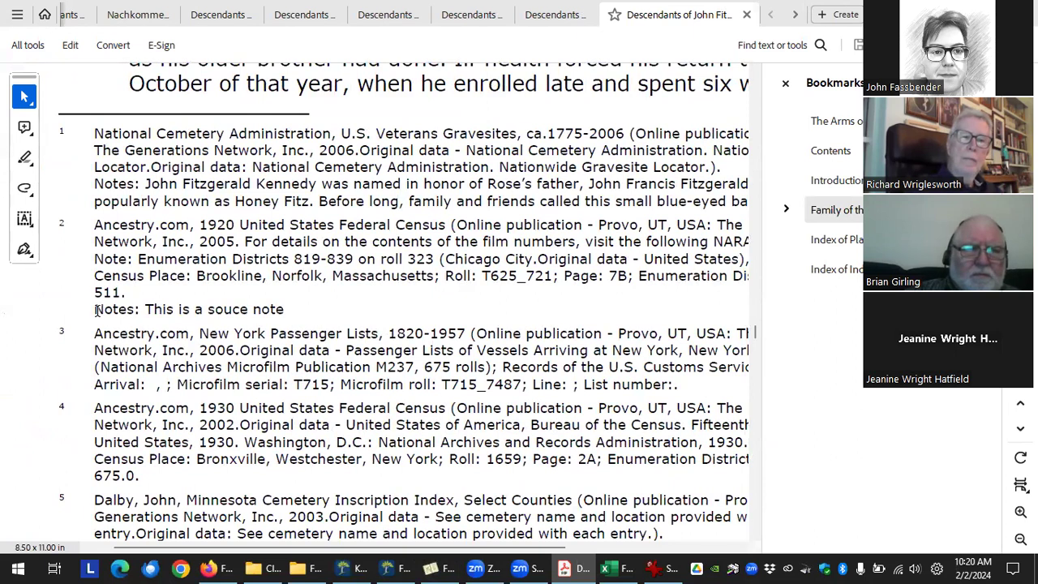
left_click_drag(95, 310, 302, 306)
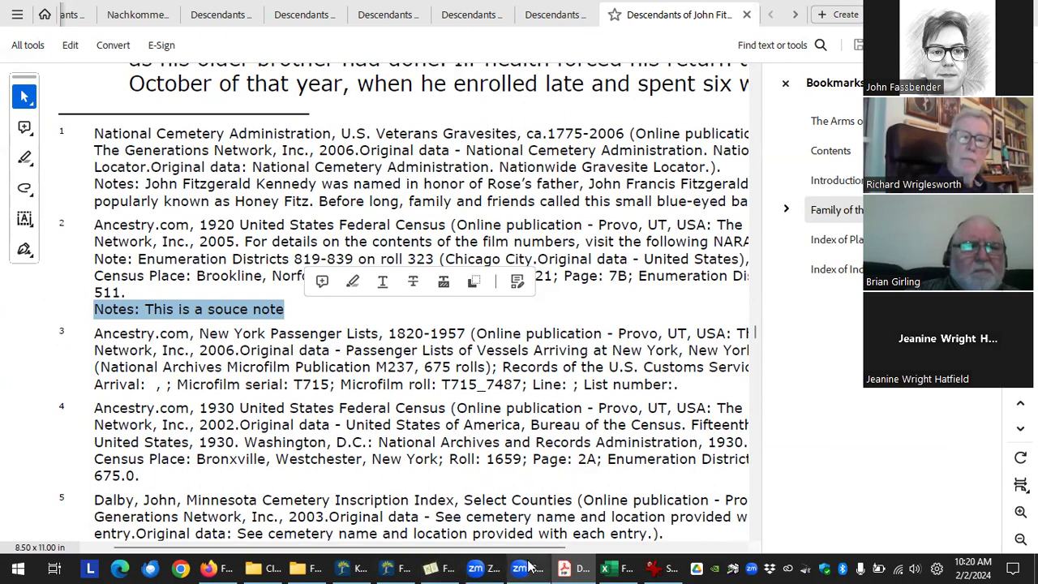
Exit Family Book Creator and open the notes of the 1920 United States Federal Census citation for John Fitzgerald Kennedy's name fact.
left_click(430, 568)
left_click(314, 349)
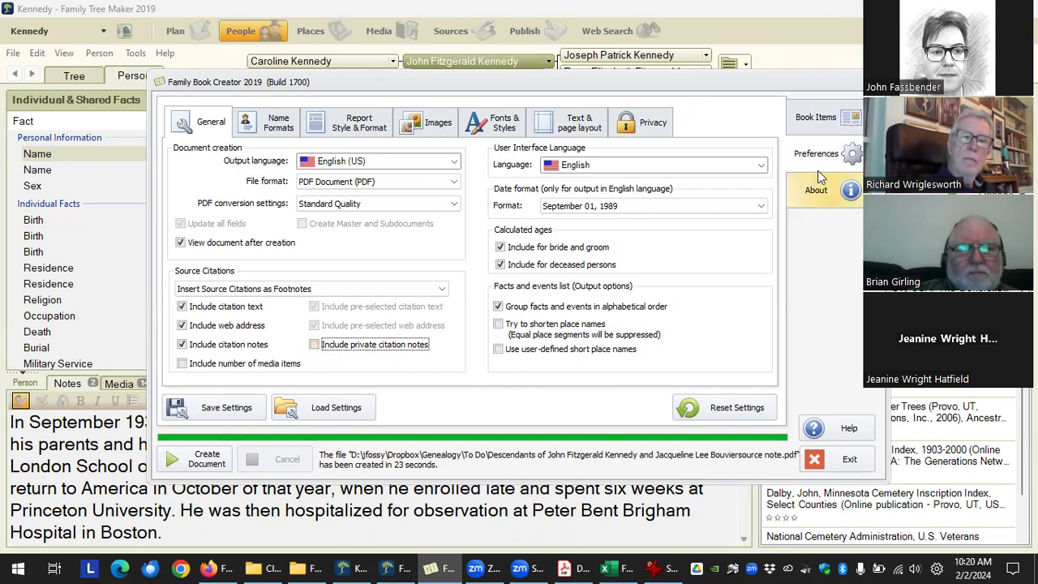
left_click(849, 460)
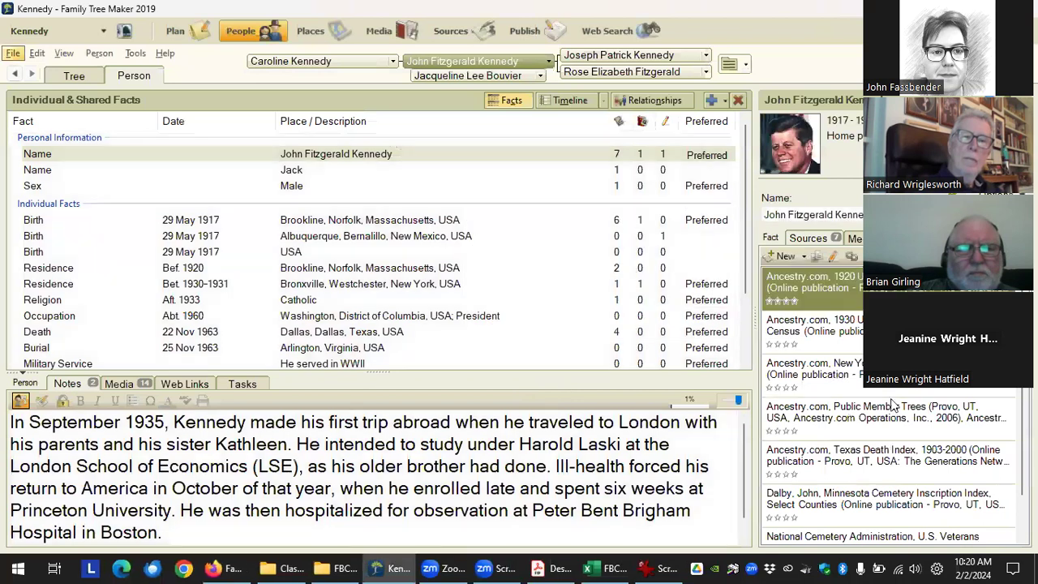
double_click(853, 287)
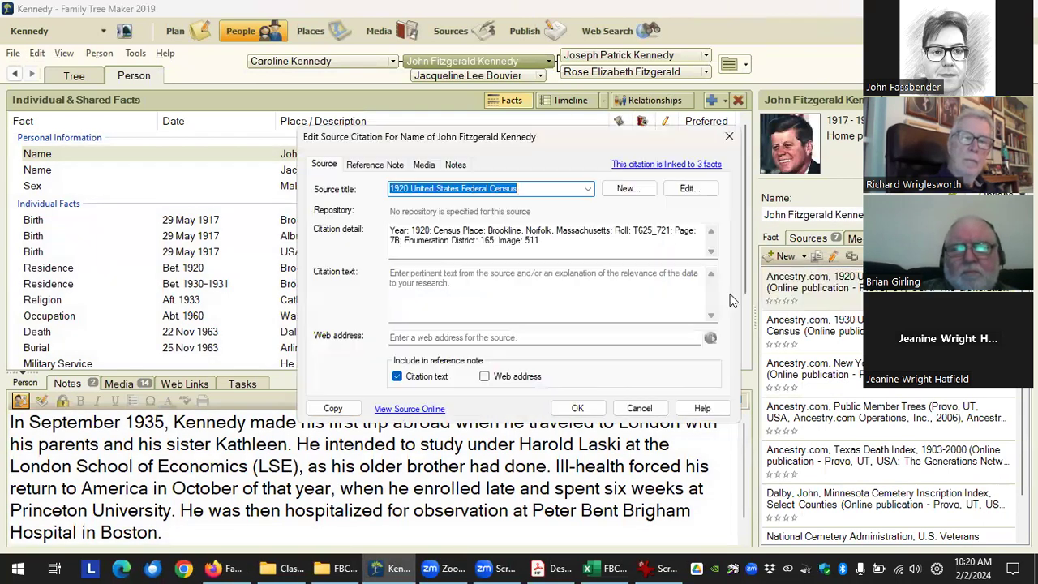
left_click(450, 164)
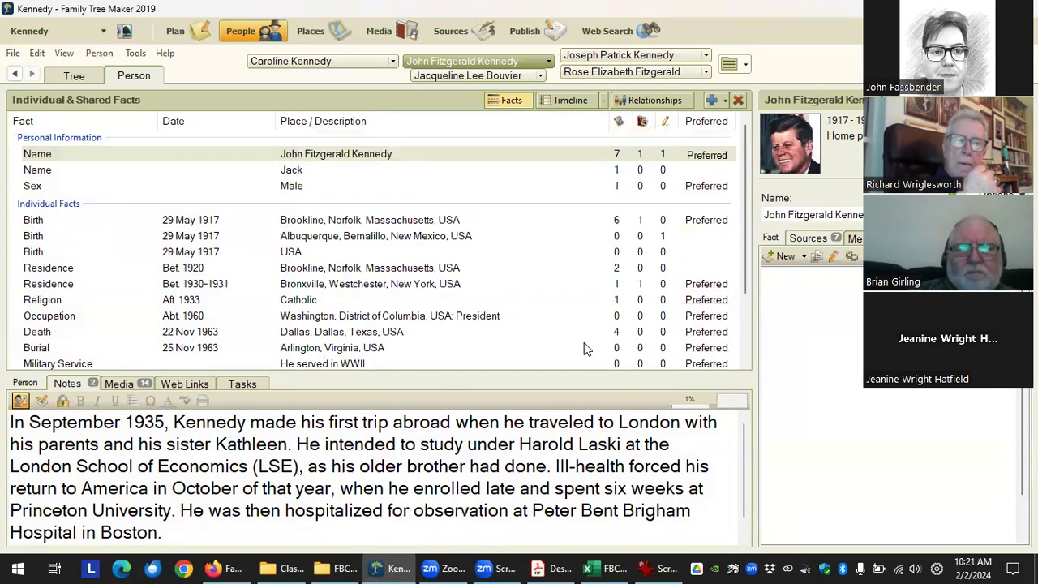
Restart the Family Book Creator 2019 plugin from Family Tree Maker for the Kennedy tree.
left_click(551, 567)
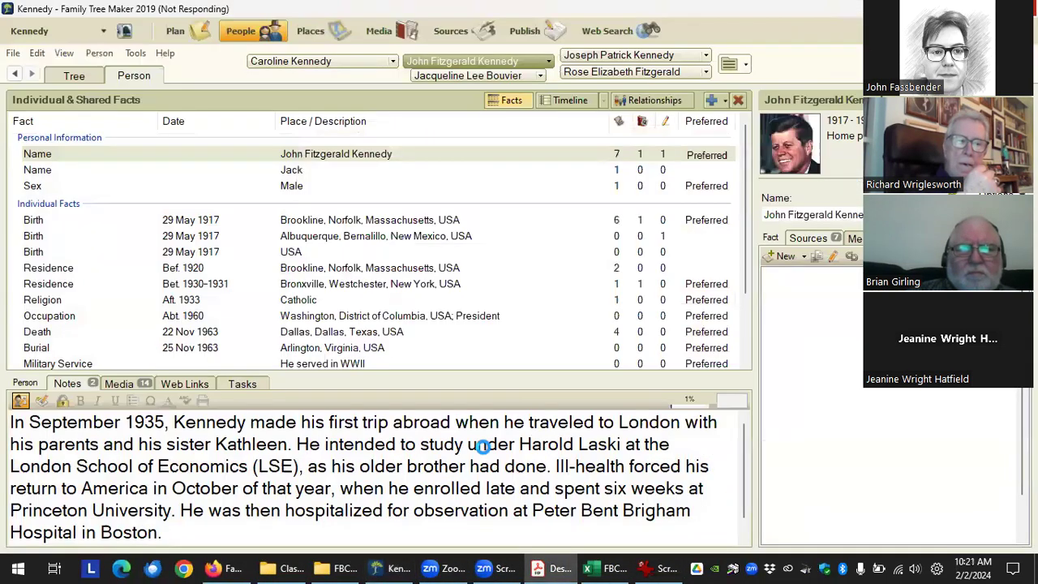
left_click(393, 569)
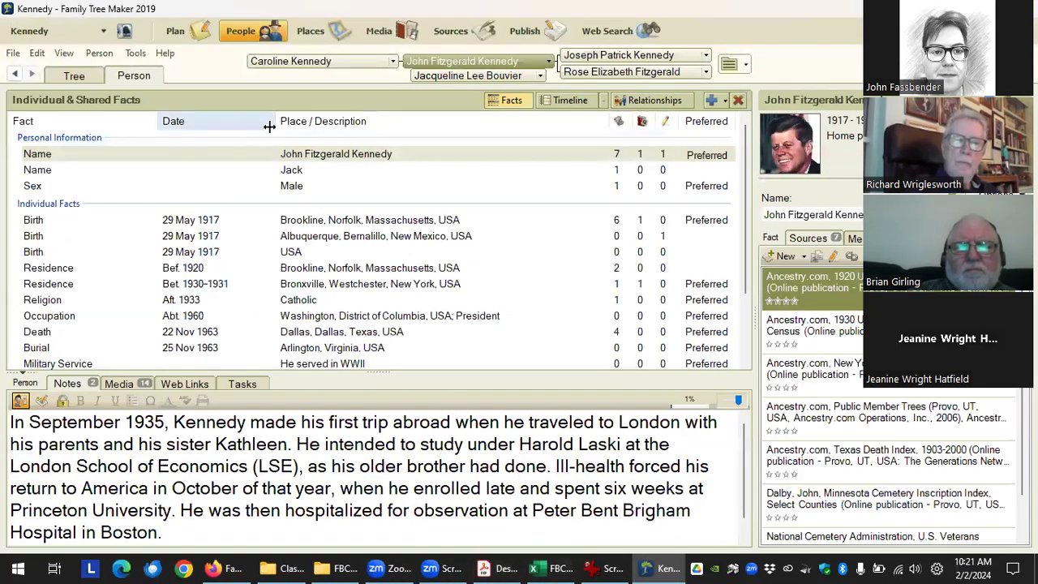
left_click(99, 53)
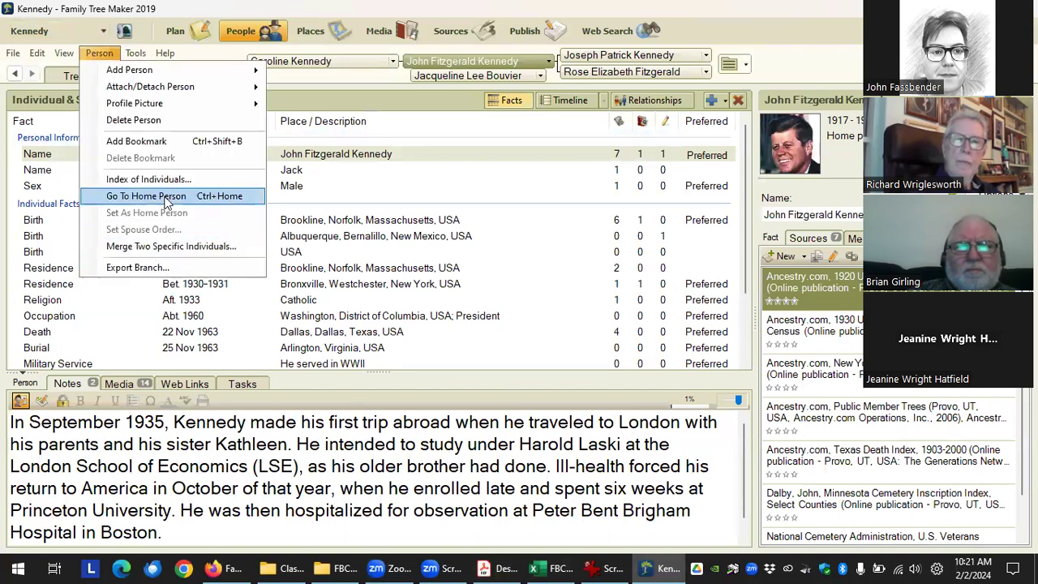
mouse_move(135, 52)
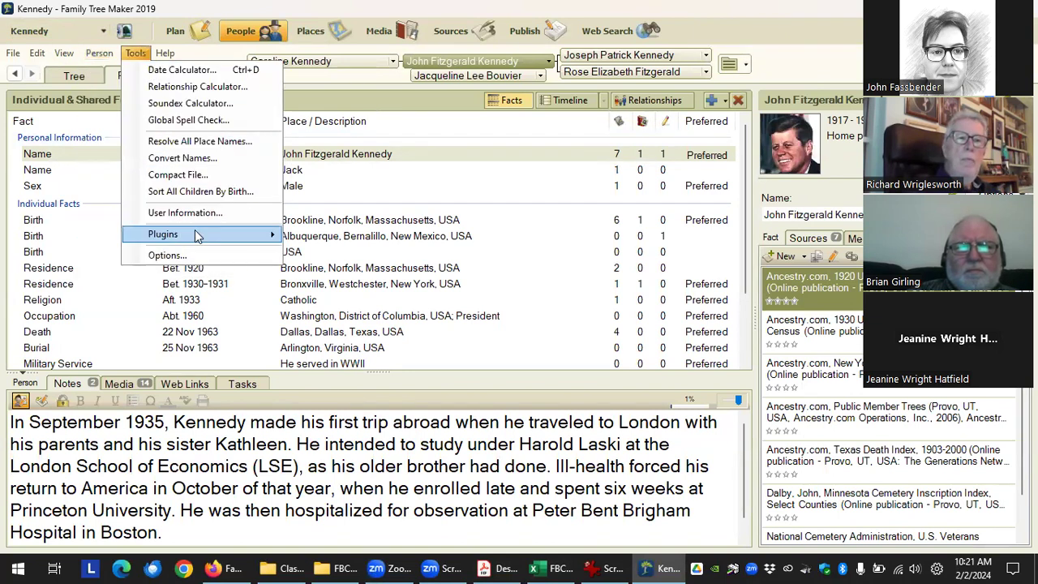
mouse_move(196, 234)
mouse_move(372, 235)
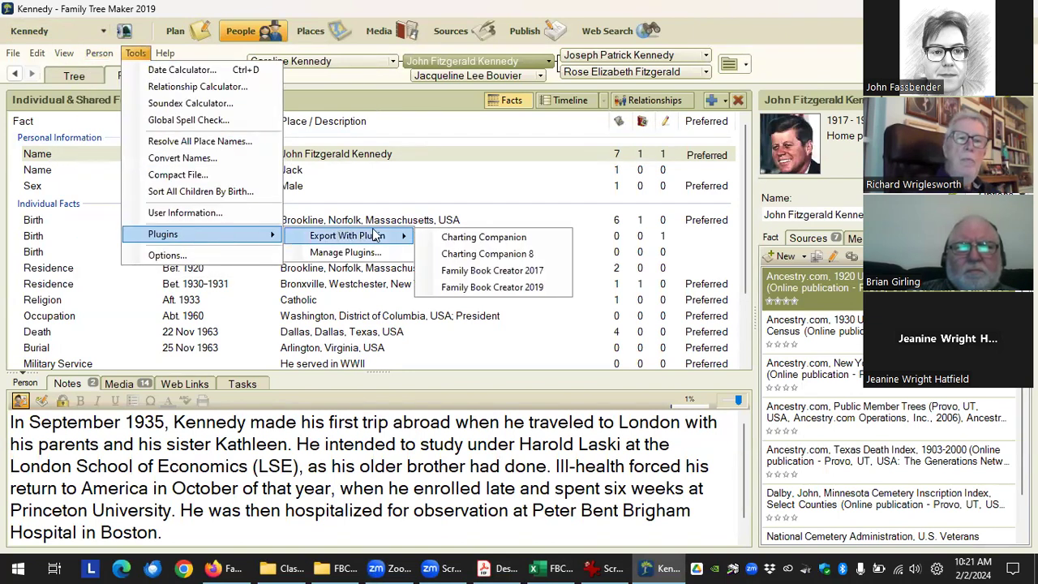
left_click(483, 287)
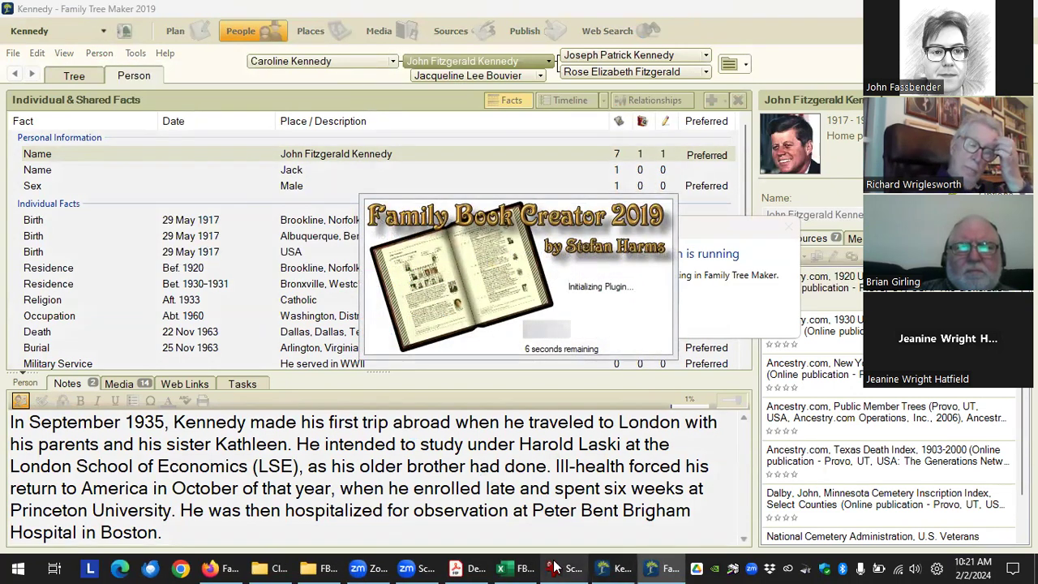
Switch to IrfanView and look through the saved footnote screenshots for citation notes, web addresses and the media item count.
left_click(476, 566)
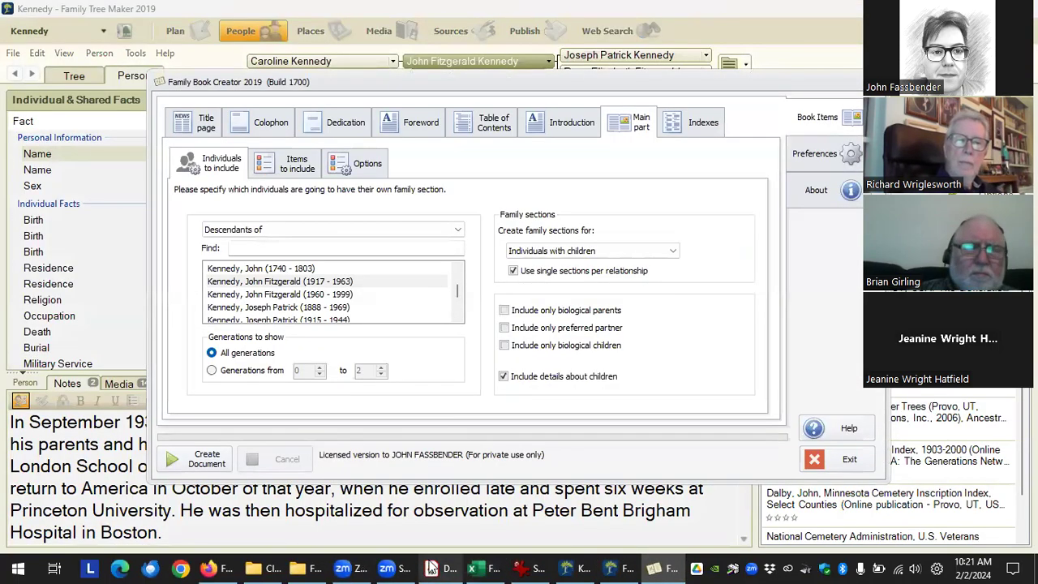
left_click(432, 568)
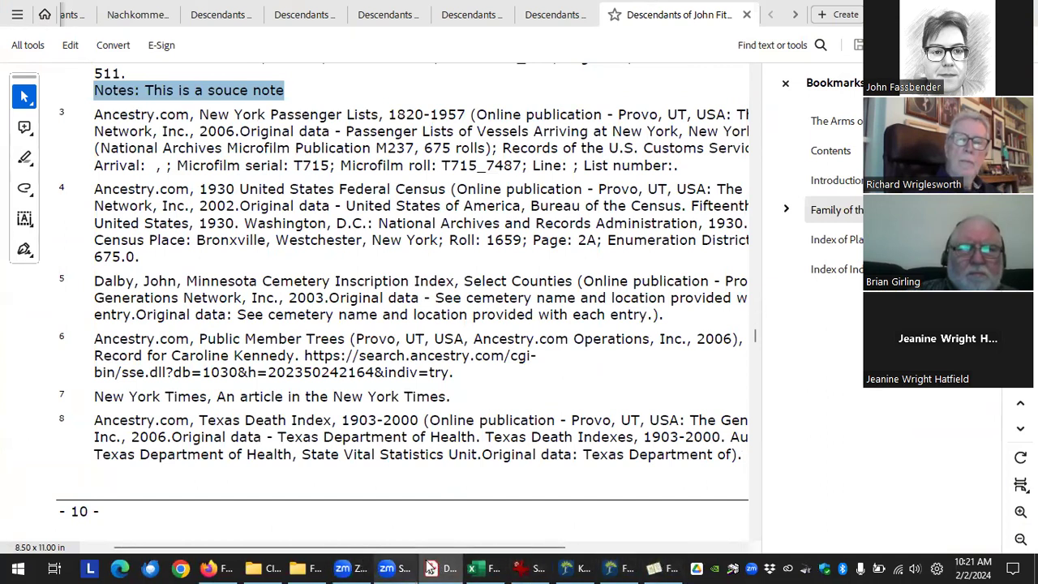
left_click(523, 567)
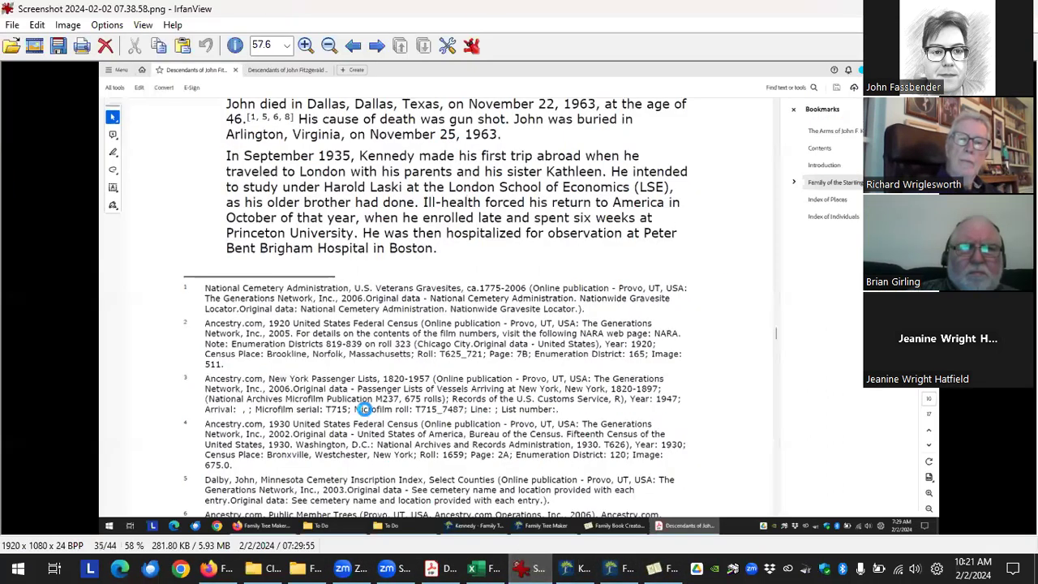
scroll(367, 416, "down", 2)
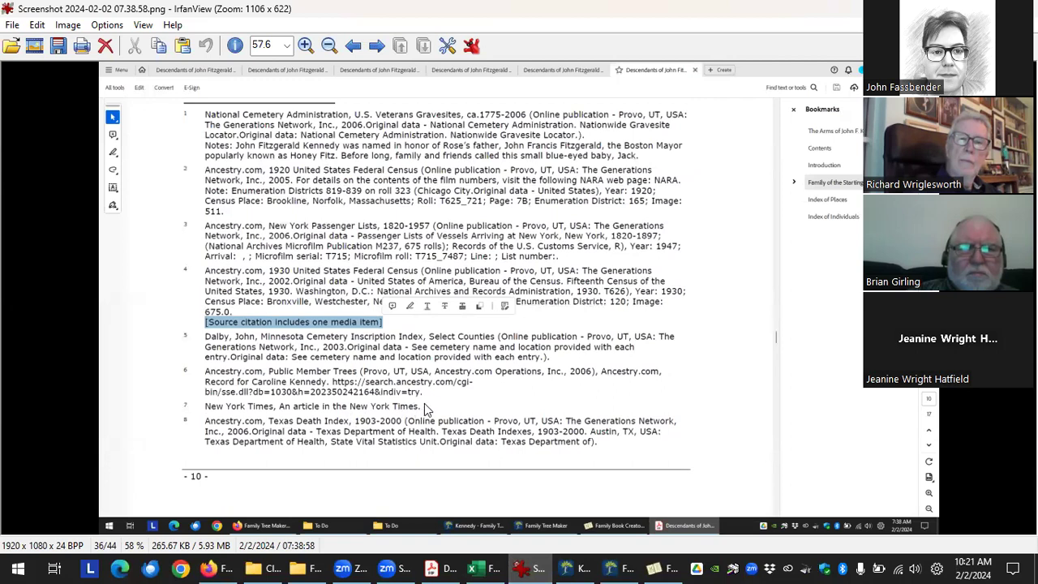
scroll(272, 74, "down", 1)
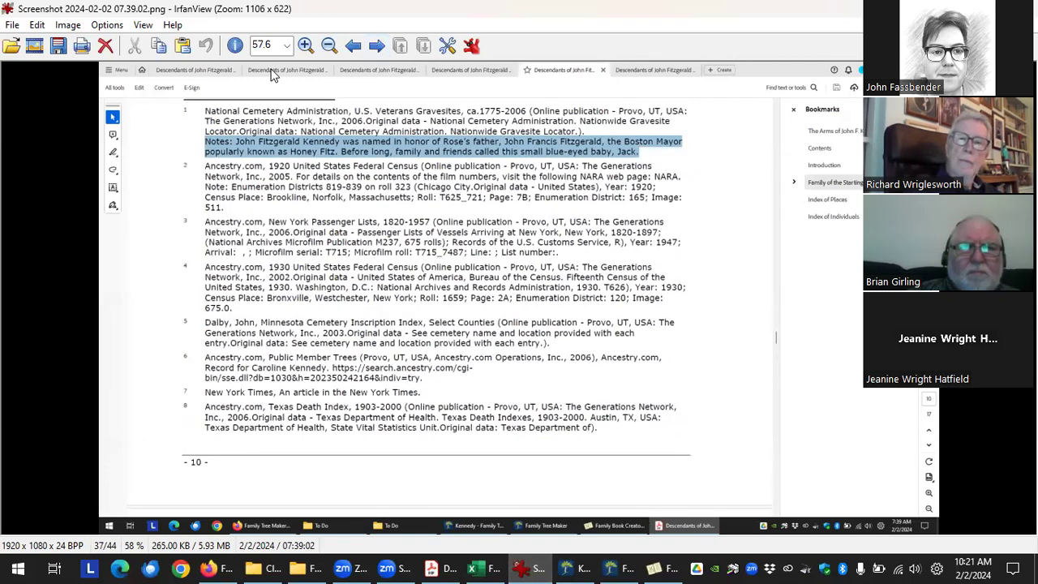
scroll(273, 74, "down", 1)
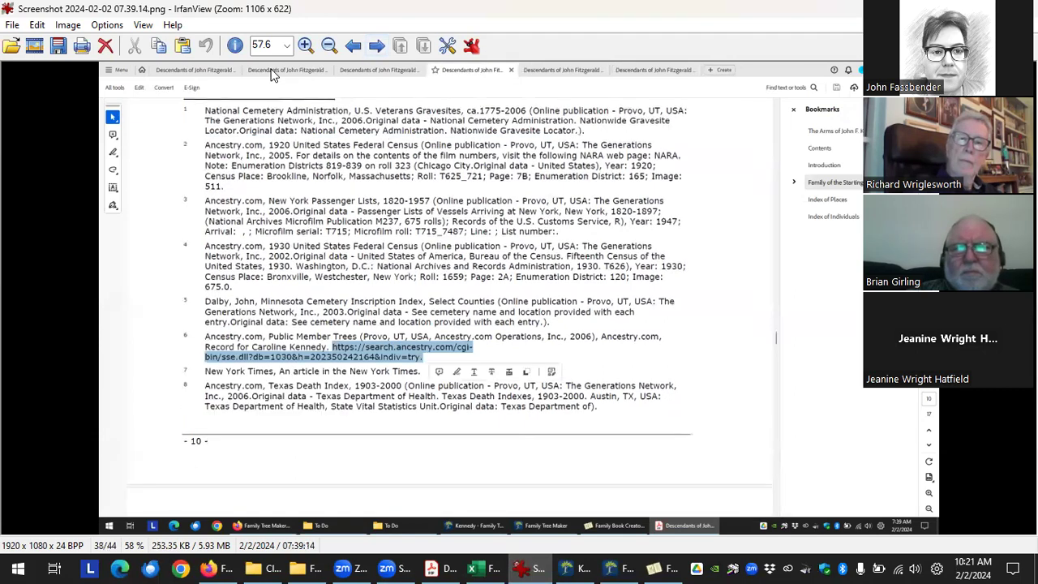
scroll(272, 74, "down", 1)
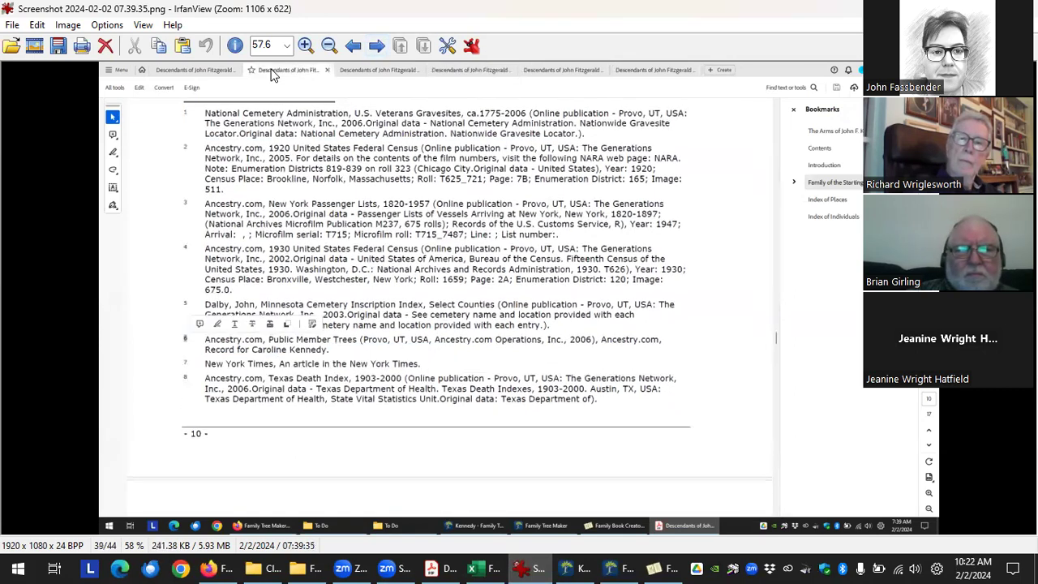
scroll(273, 75, "down", 1)
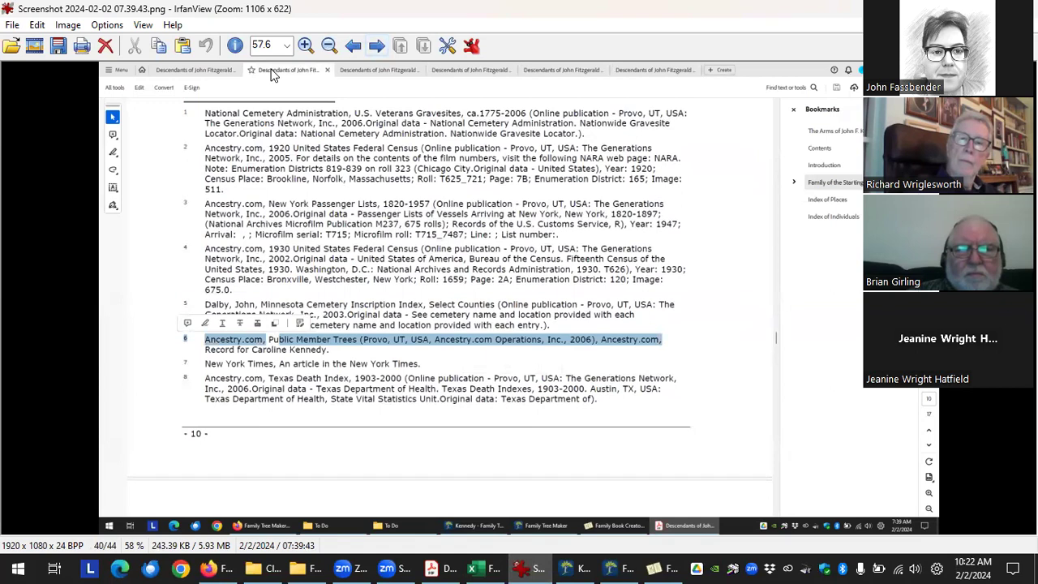
scroll(272, 74, "down", 1)
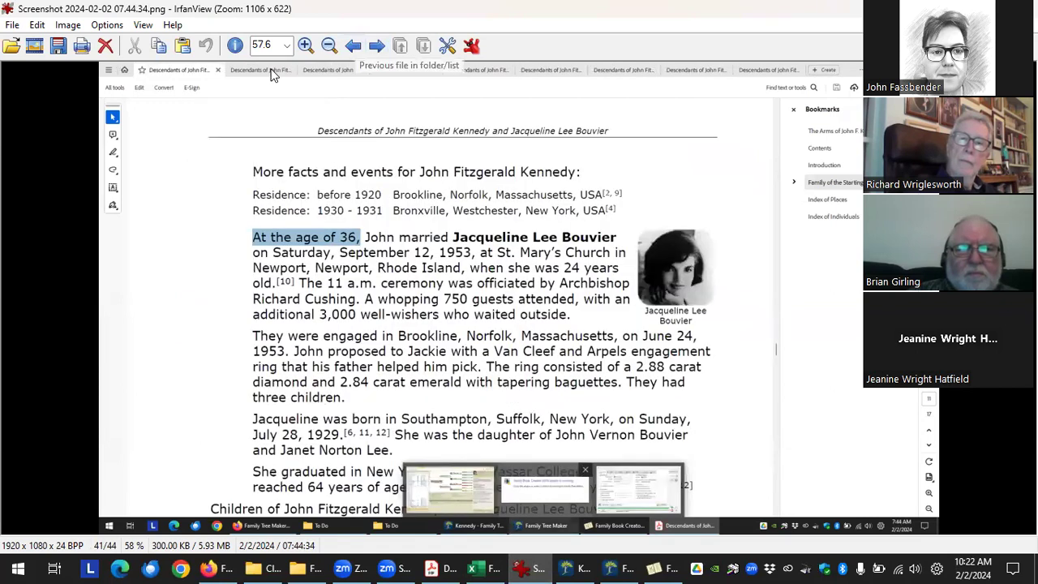
scroll(272, 75, "up", 1)
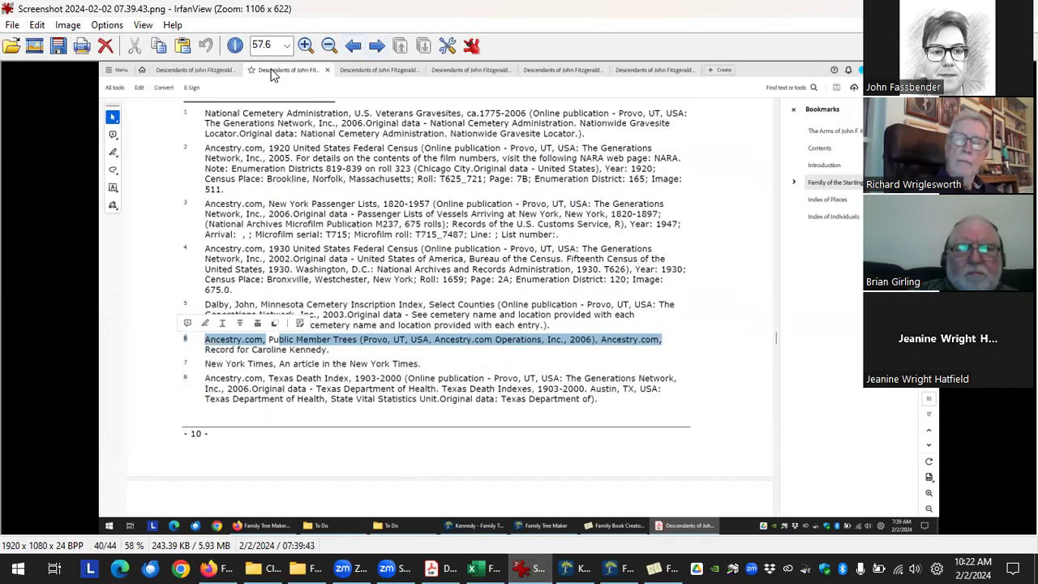
scroll(272, 74, "up", 1)
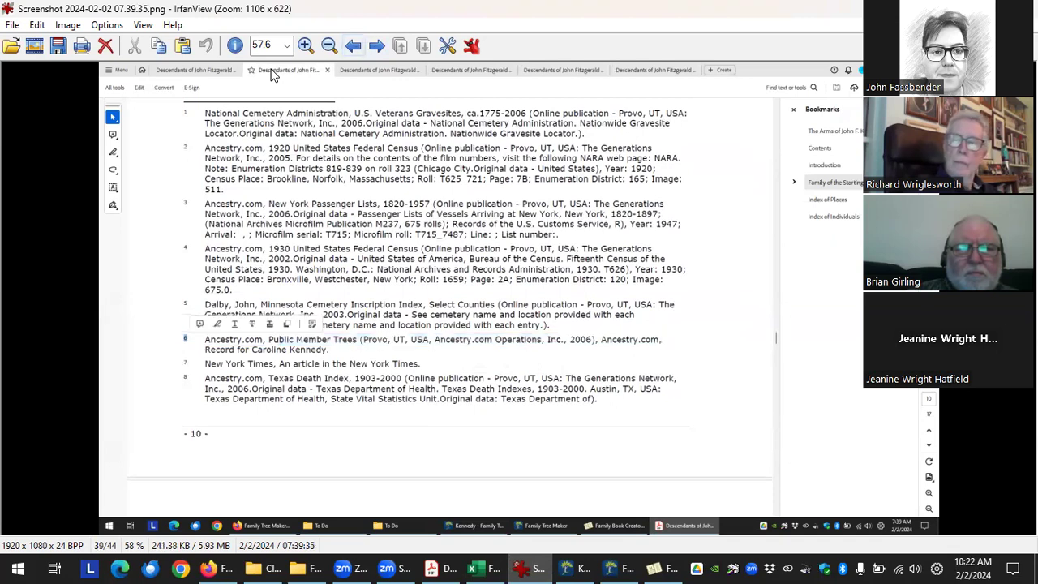
scroll(272, 75, "up", 1)
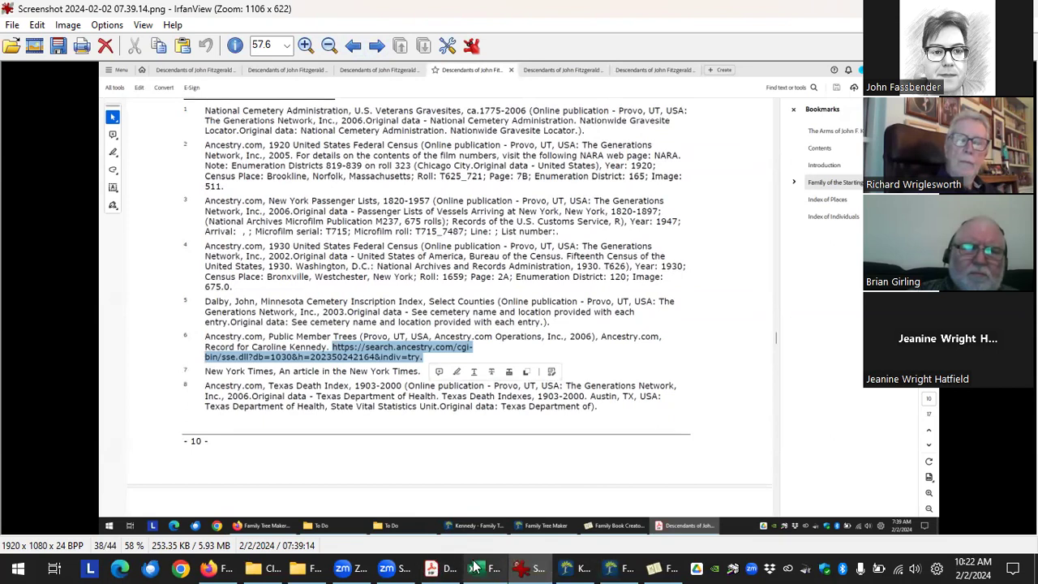
Open the Kennedy descendants PDF whose file name ends in "num media items" from the Class 2 folder.
left_click(445, 567)
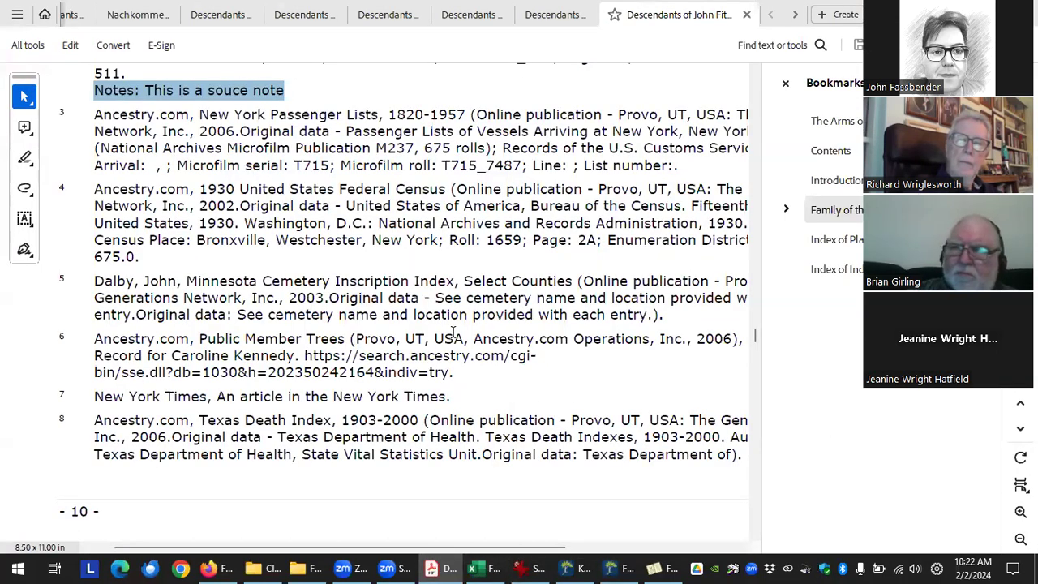
left_click(266, 568)
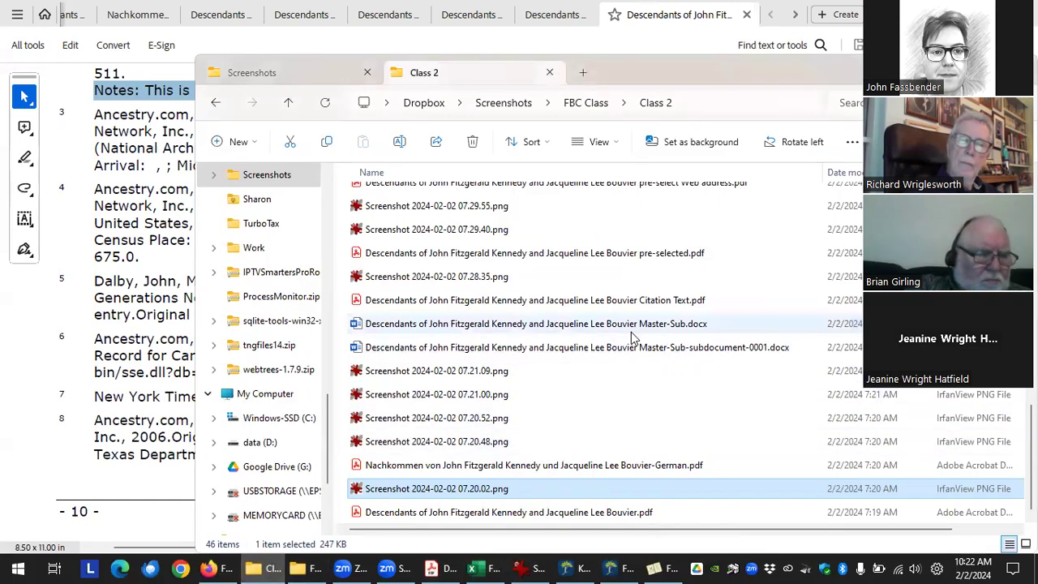
scroll(640, 326, "up", 2)
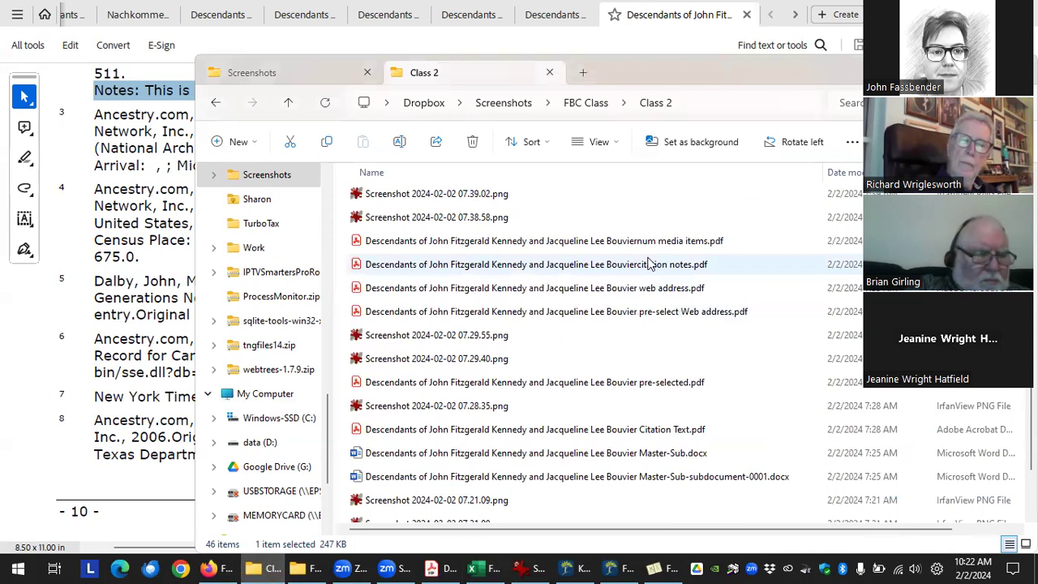
left_click(586, 241)
double_click(585, 241)
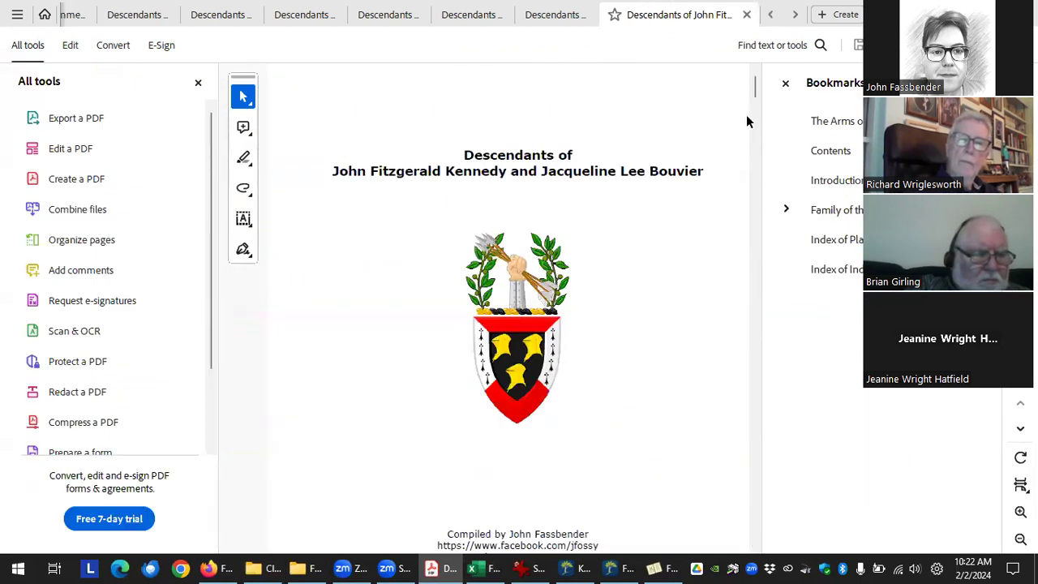
Examine the page 11 footnotes in the Family of the Starting Person section and highlight the media item line under footnote 12.
left_click(848, 209)
scroll(553, 302, "down", 10)
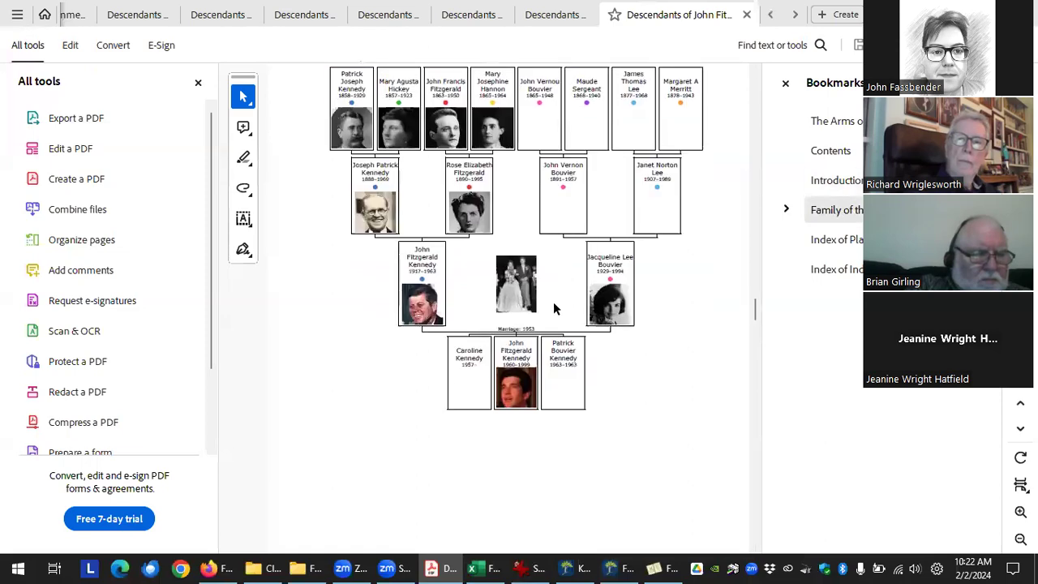
scroll(534, 342, "down", 10)
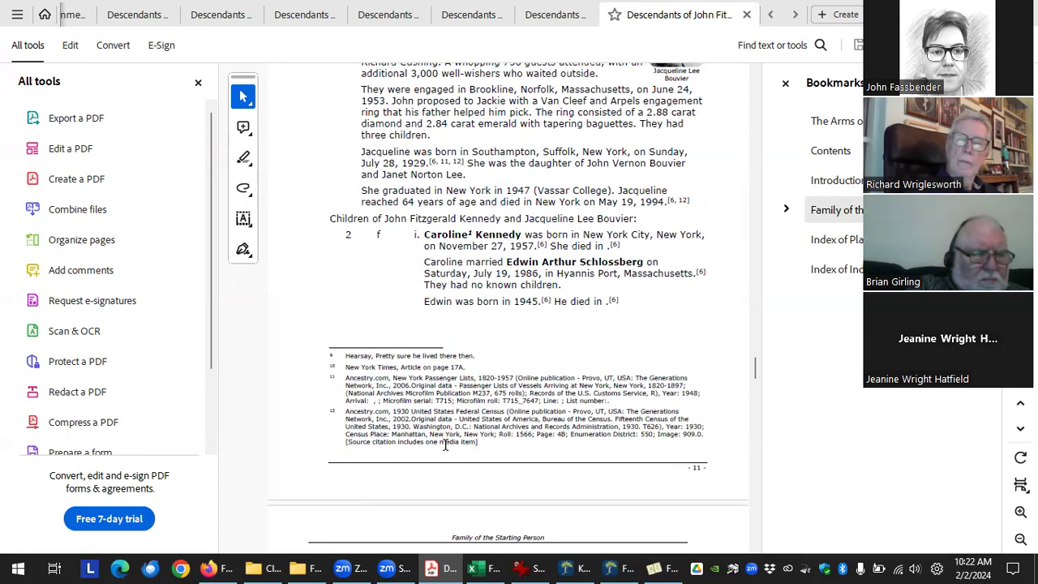
left_click(198, 83)
scroll(353, 442, "down", 5)
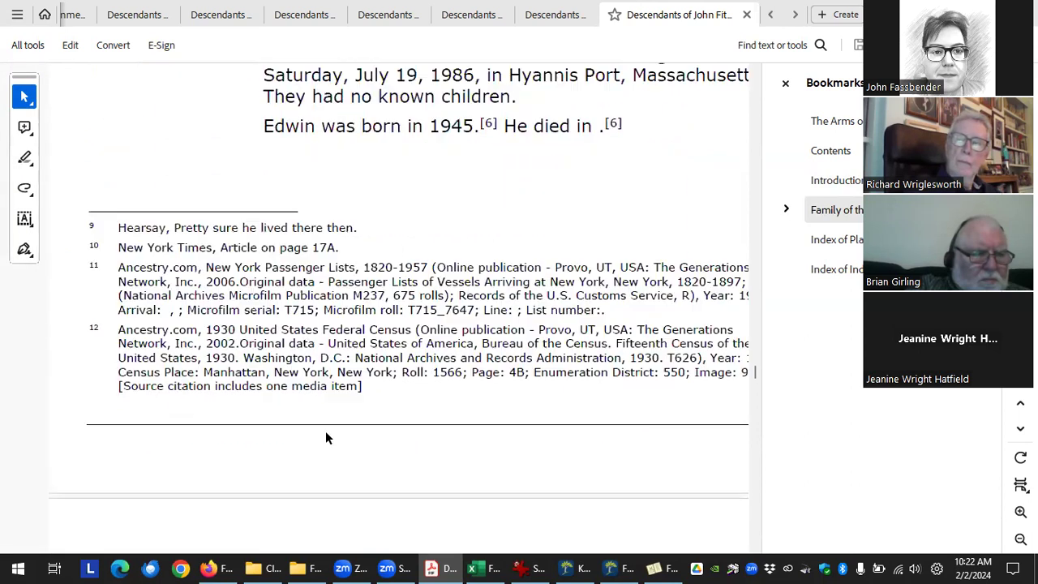
scroll(325, 430, "up", 3, "ctrl")
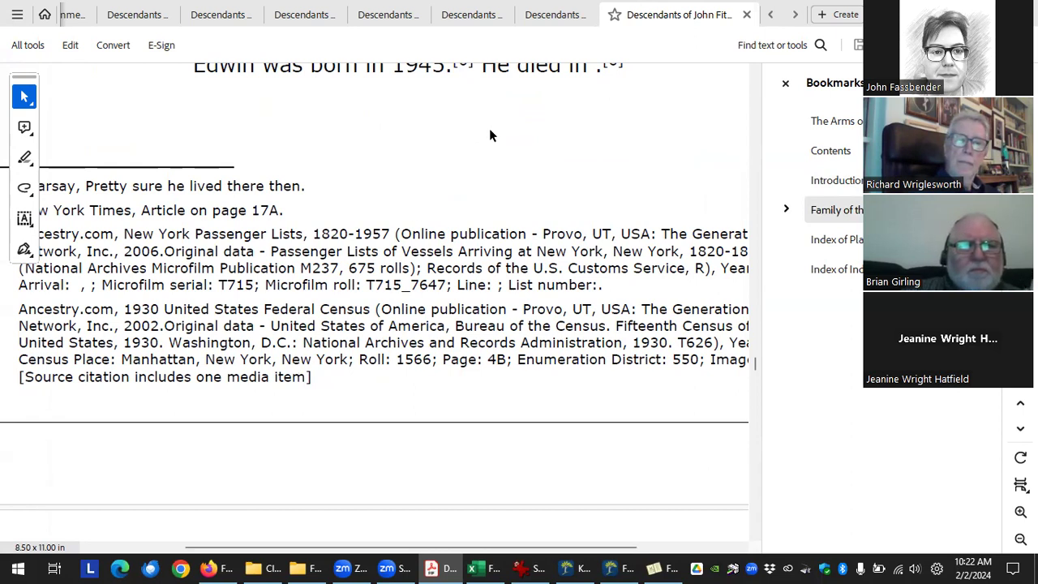
left_click_drag(314, 377, 15, 377)
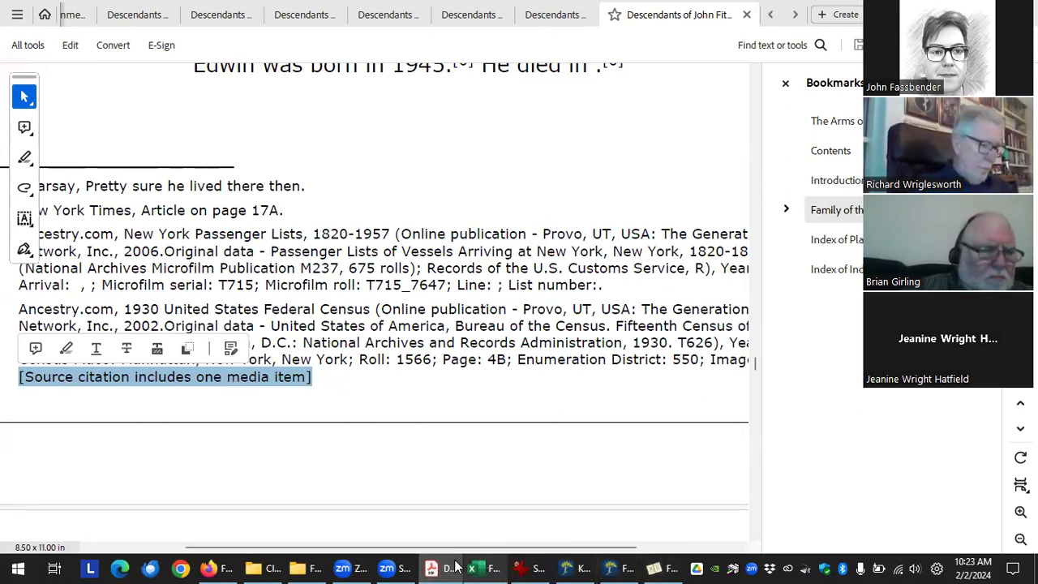
Switch to Family Book Creator 2019, review the source citation placement options in its general preferences, and choose Insert Source Citations as Footnotes.
left_click(658, 567)
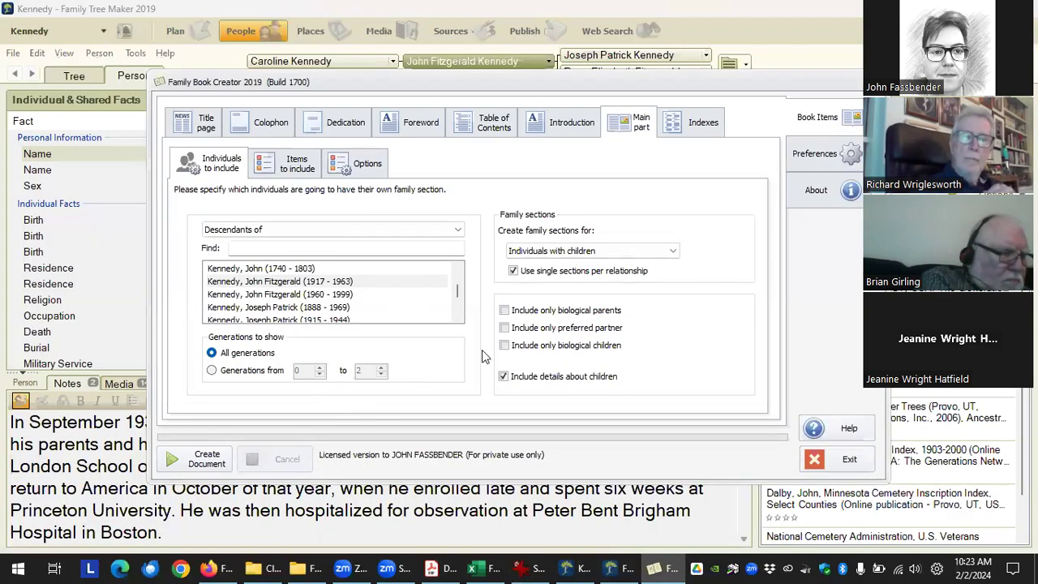
left_click(826, 154)
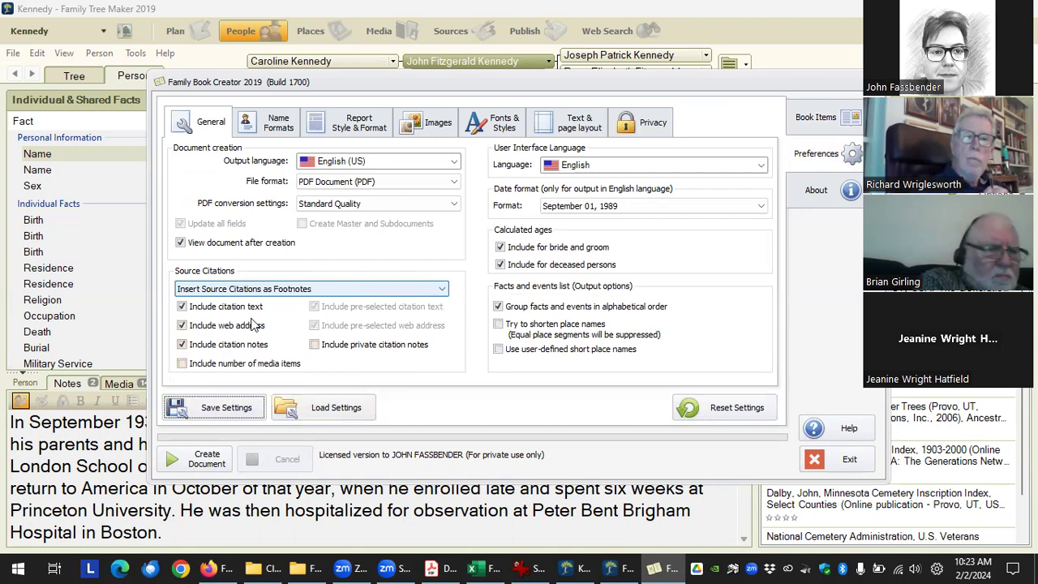
left_click(441, 289)
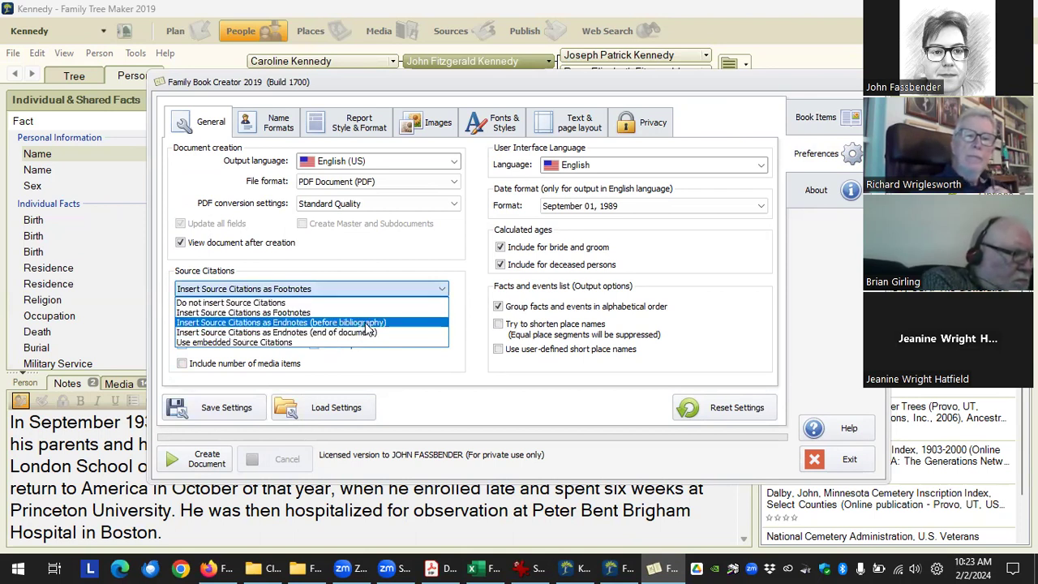
left_click(363, 313)
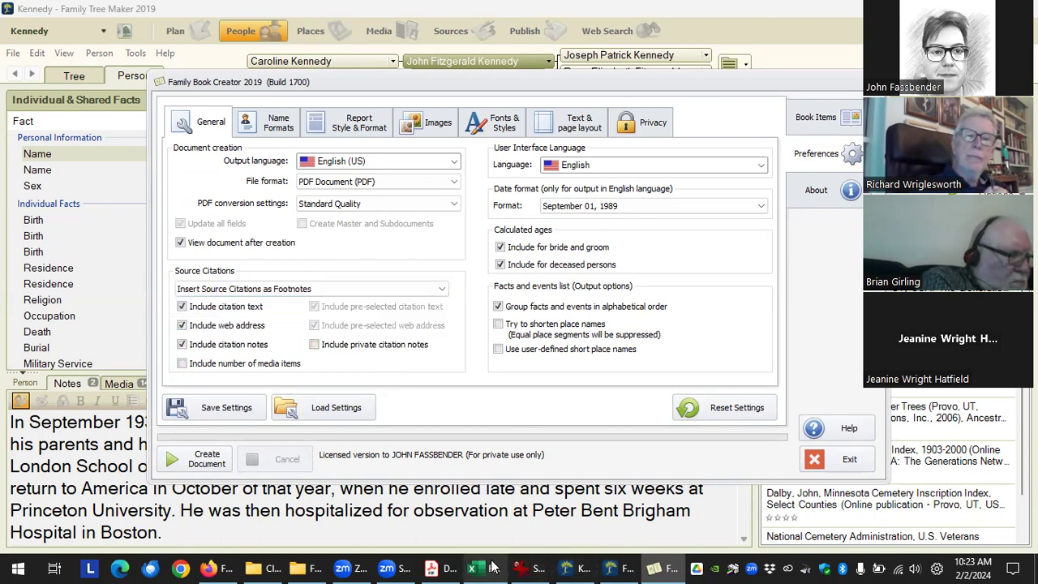
Switch back to the media items PDF and review how footnotes are placed on pages 10 and 11.
left_click(448, 567)
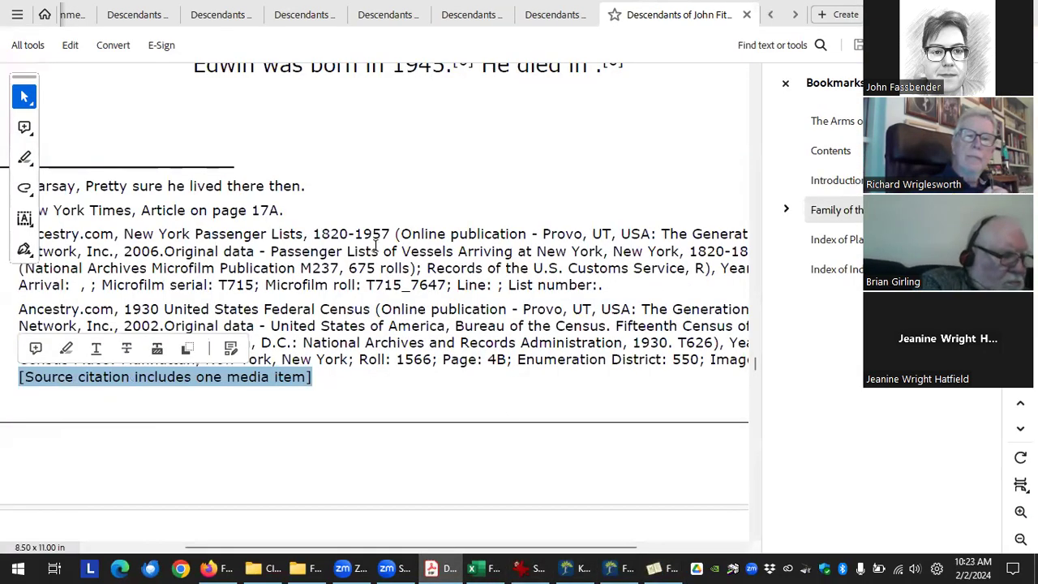
scroll(377, 249, "up", 15)
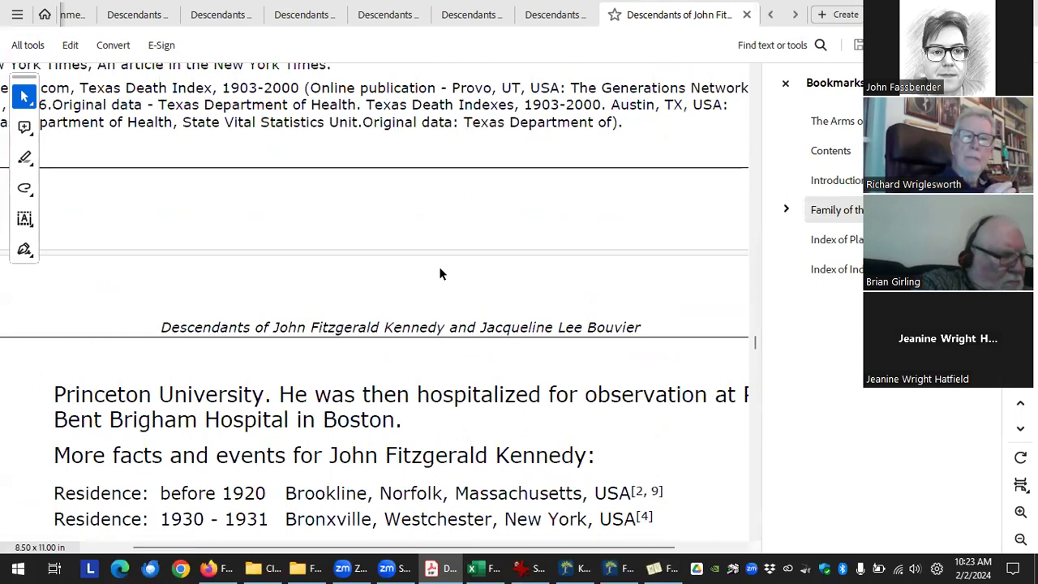
scroll(438, 274, "down", 2)
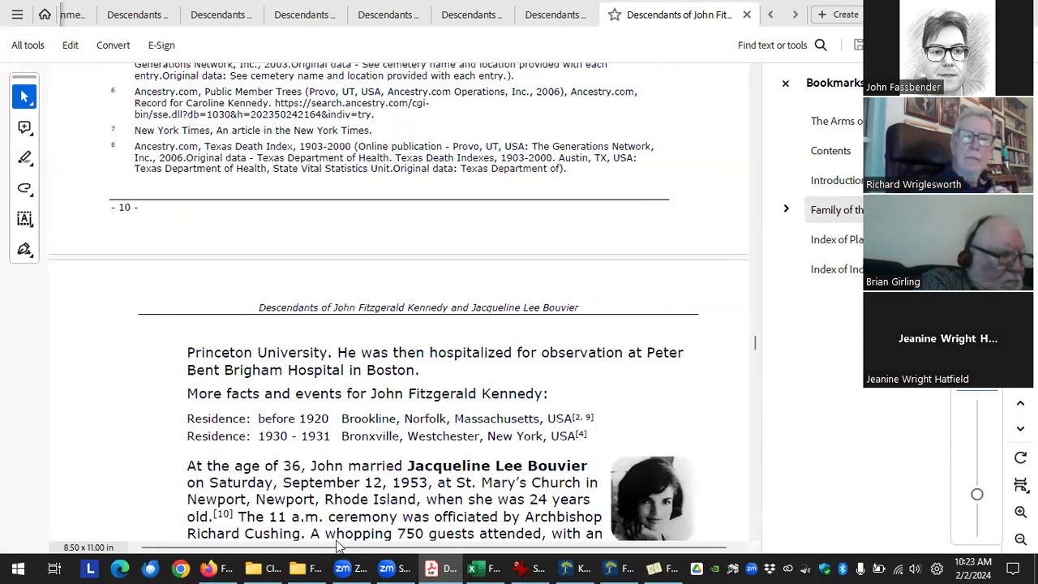
Open the Kennedy descendants PDF whose file name ends in "bef biblio" from the Class 2 folder.
left_click(265, 567)
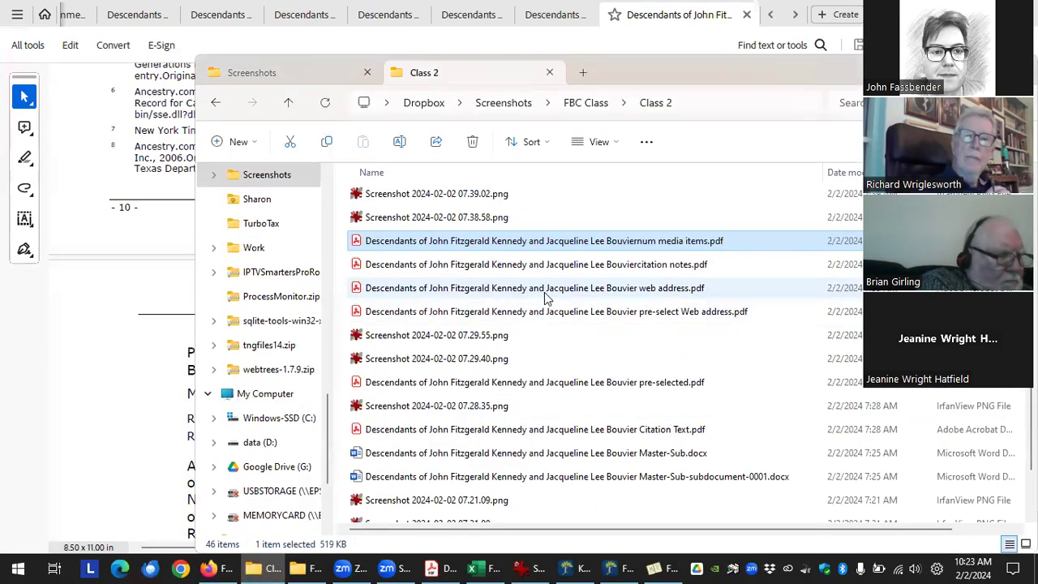
scroll(565, 329, "up", 3)
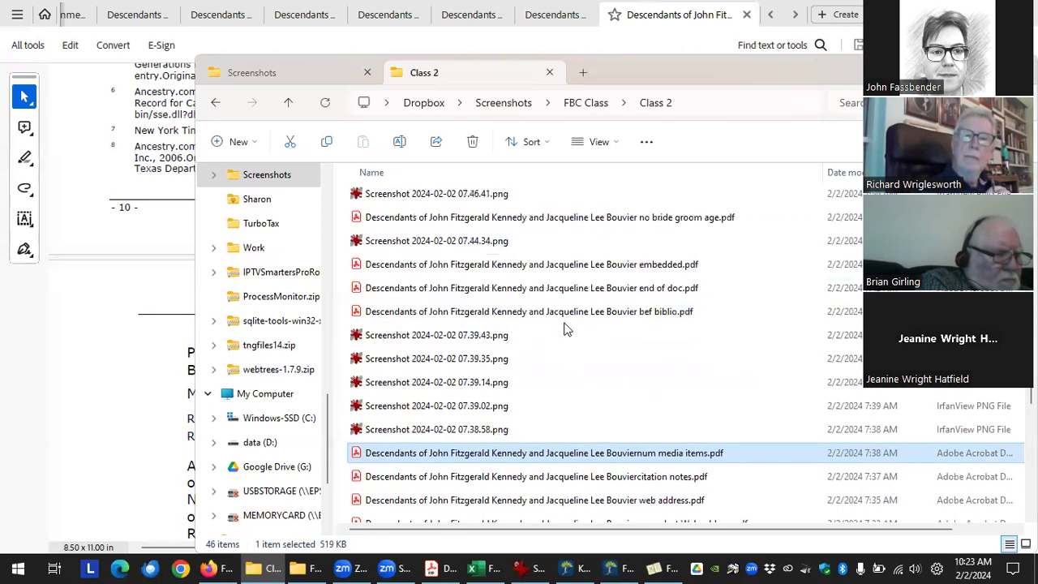
left_click(519, 316)
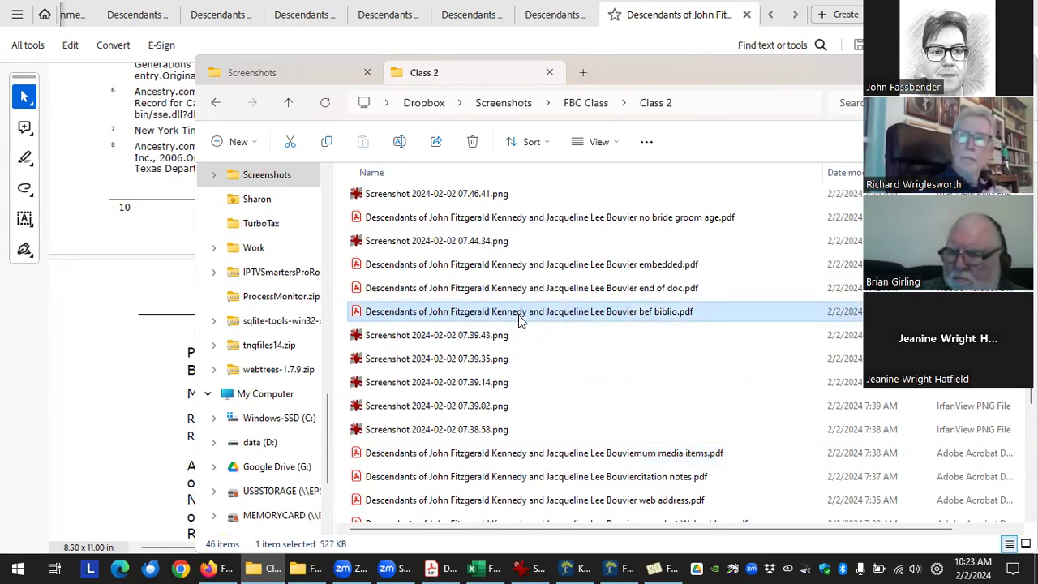
double_click(519, 316)
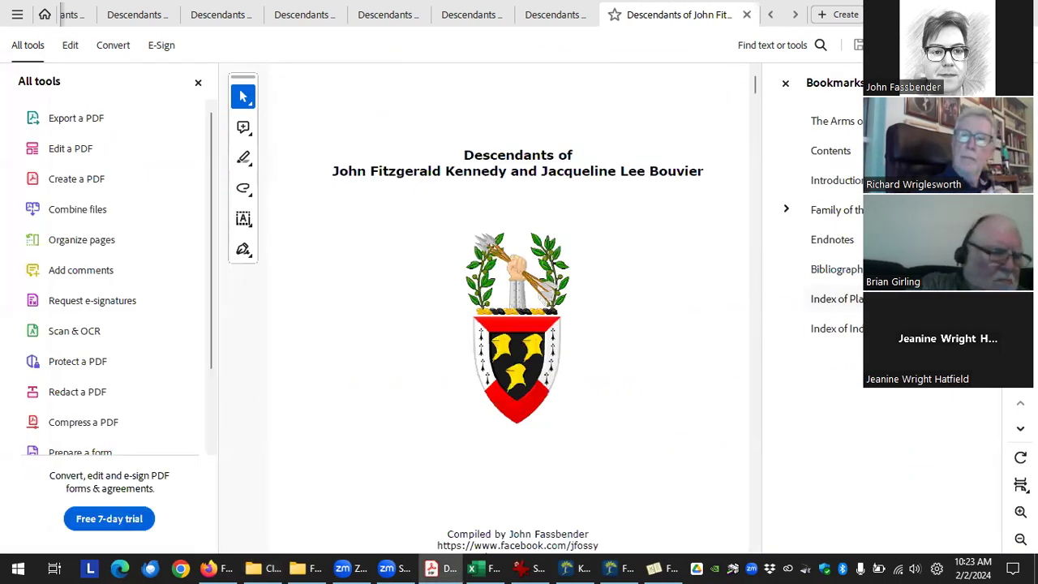
Examine the citation references in Family of the Starting Person, and compare the positions of the Endnotes and Bibliography sections.
left_click(836, 212)
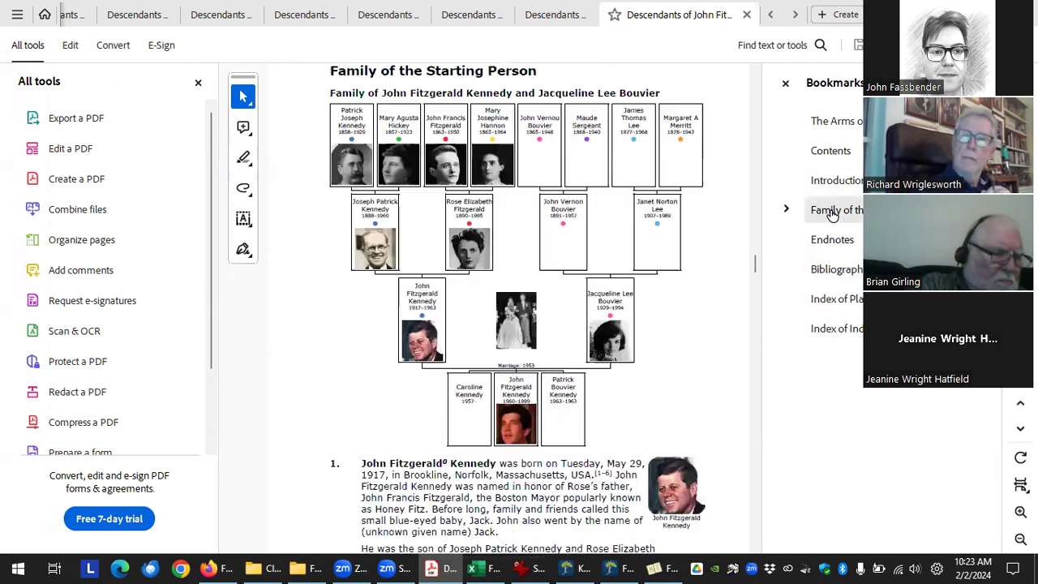
scroll(543, 270, "down", 6)
scroll(543, 270, "down", 10)
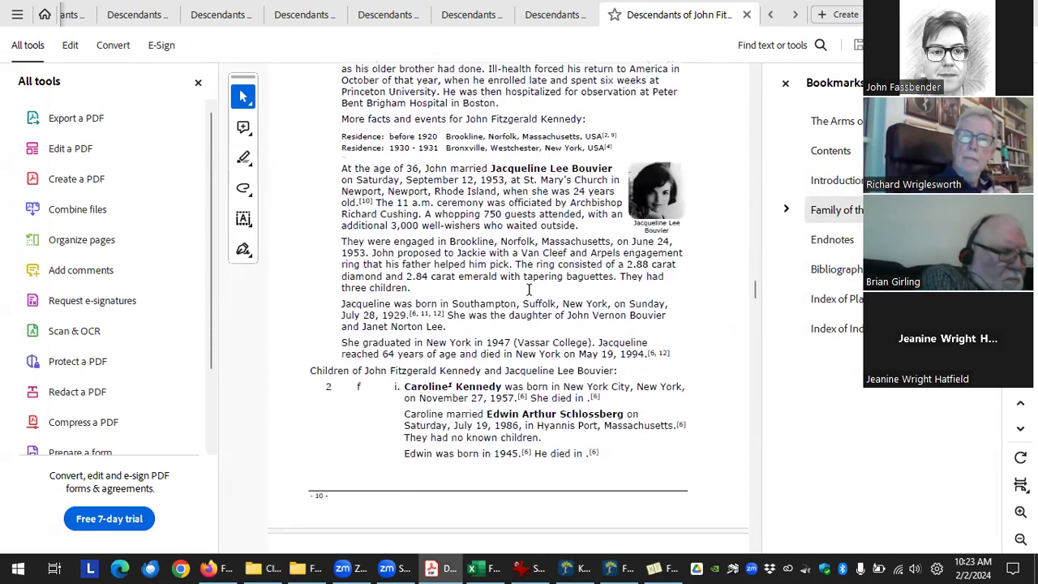
left_click(833, 241)
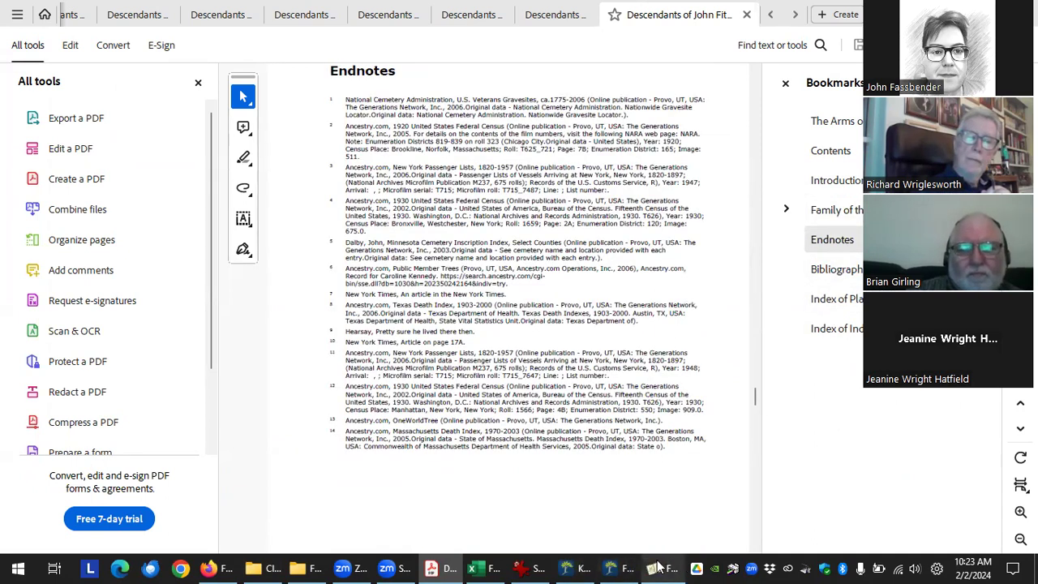
left_click(836, 270)
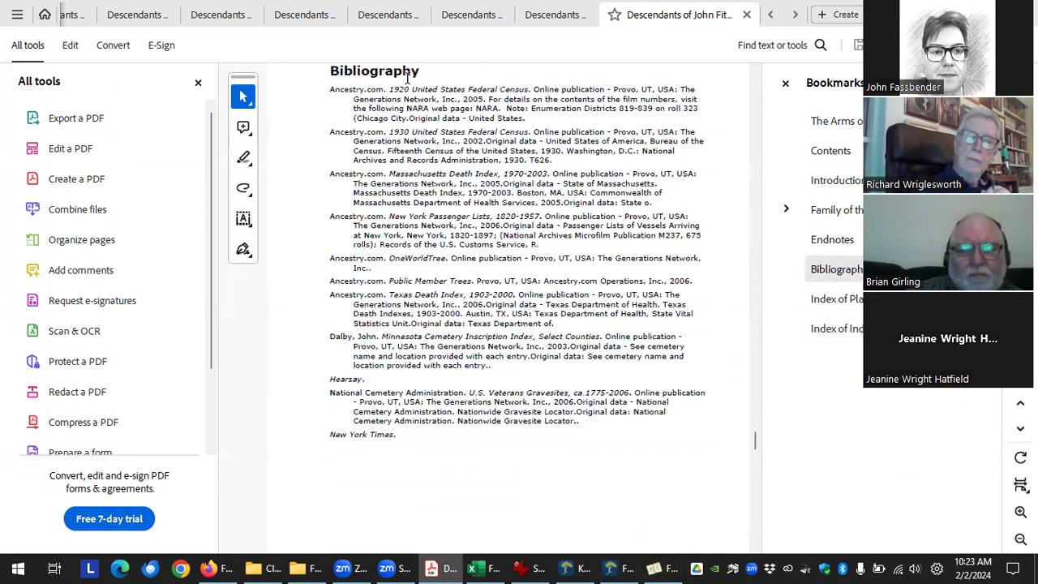
left_click(817, 241)
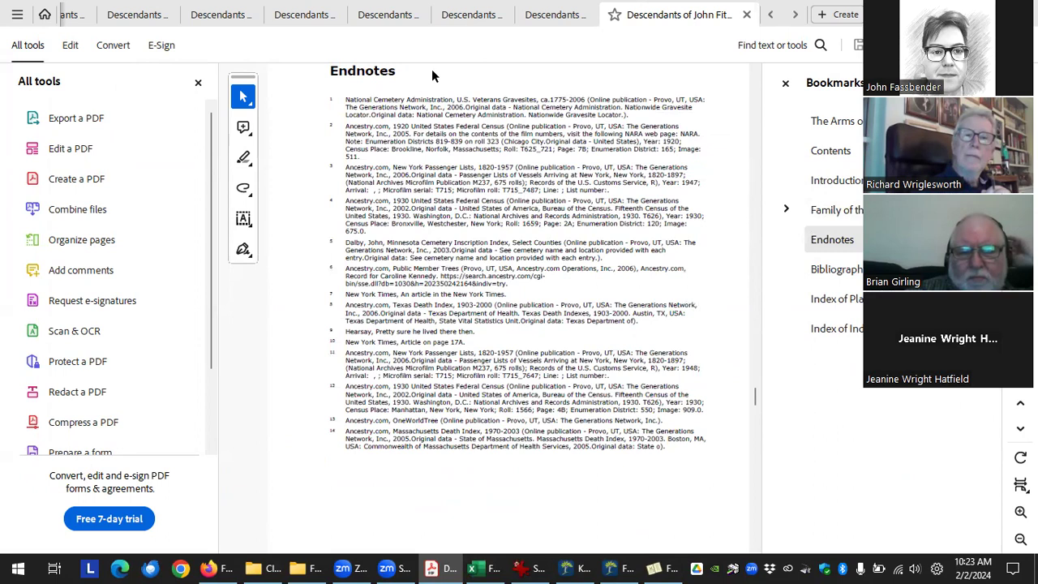
scroll(432, 75, "up", 2)
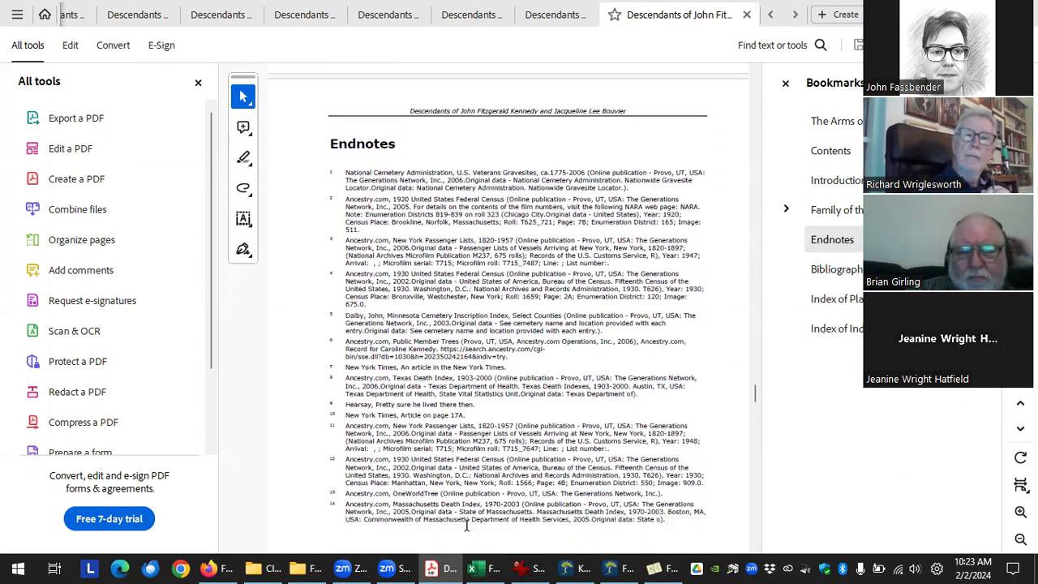
In Family Book Creator, try the source citation setting as Endnotes (before bibliography) and as Endnotes (end of document).
left_click(659, 567)
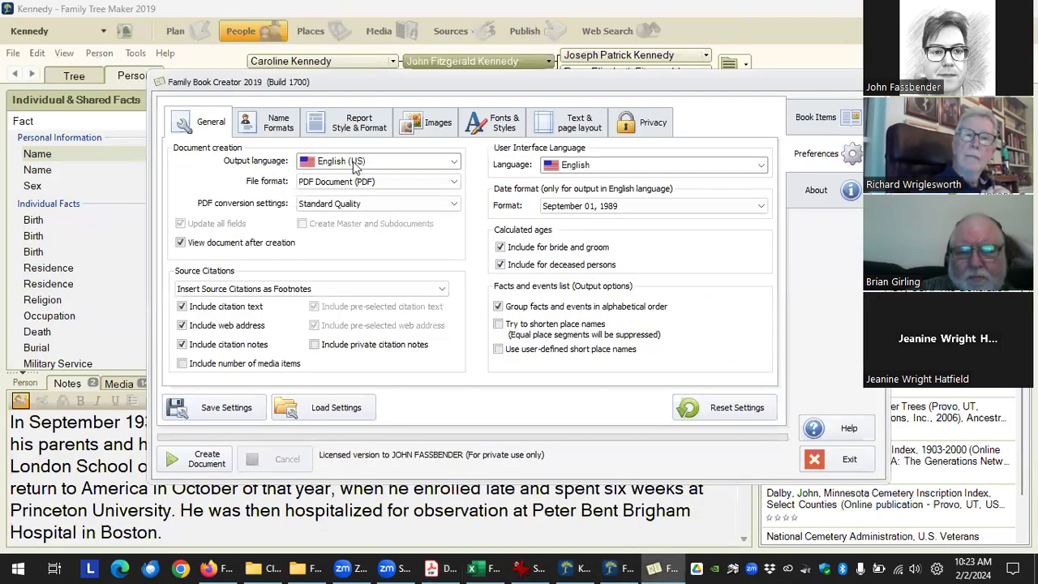
left_click(421, 289)
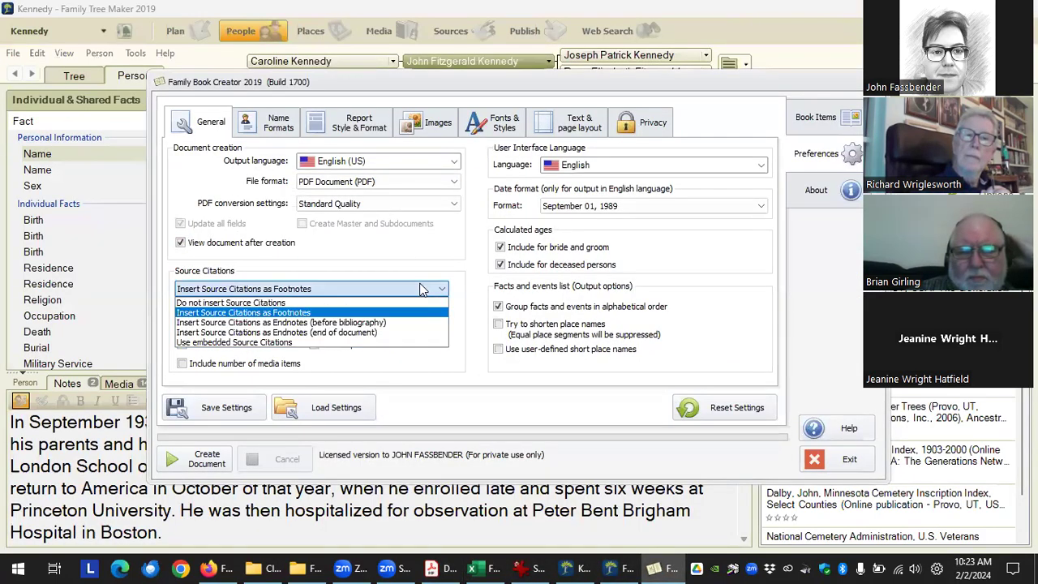
left_click(382, 322)
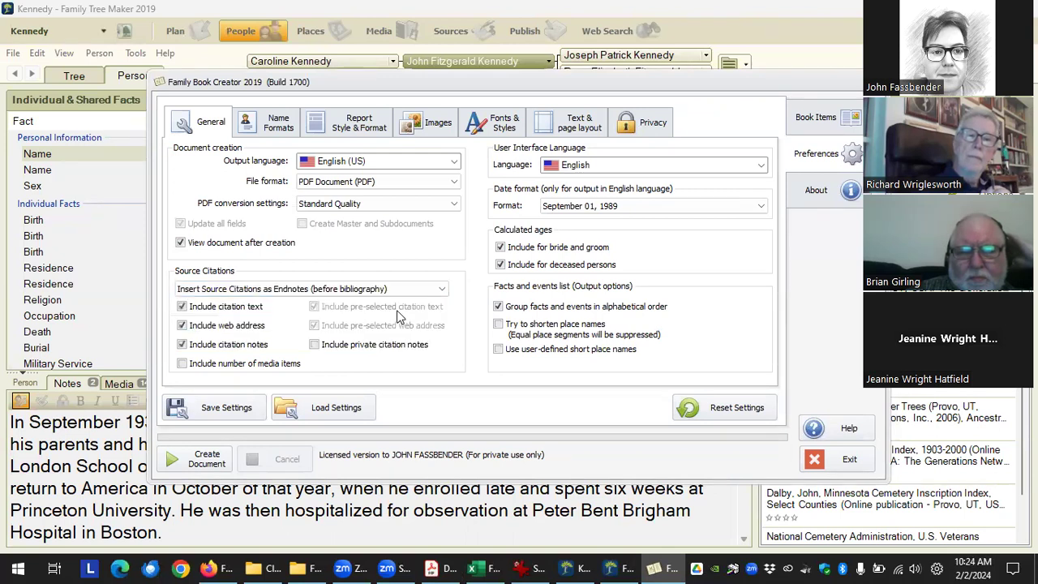
left_click(442, 289)
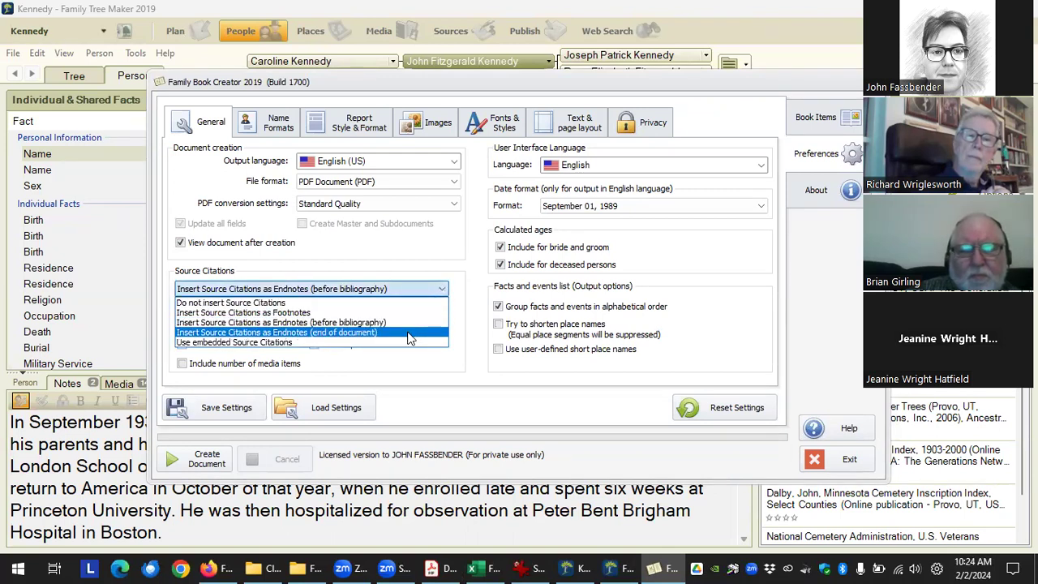
left_click(381, 332)
Open the Kennedy descendants PDF whose file name ends in "end of doc" from the Class 2 folder.
left_click(437, 567)
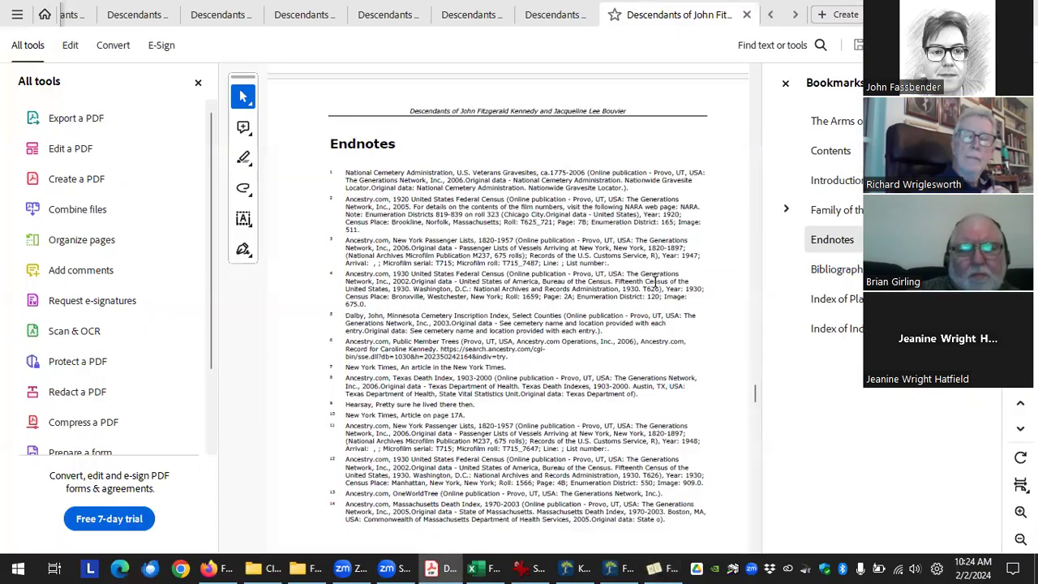
left_click(261, 568)
left_click(513, 290)
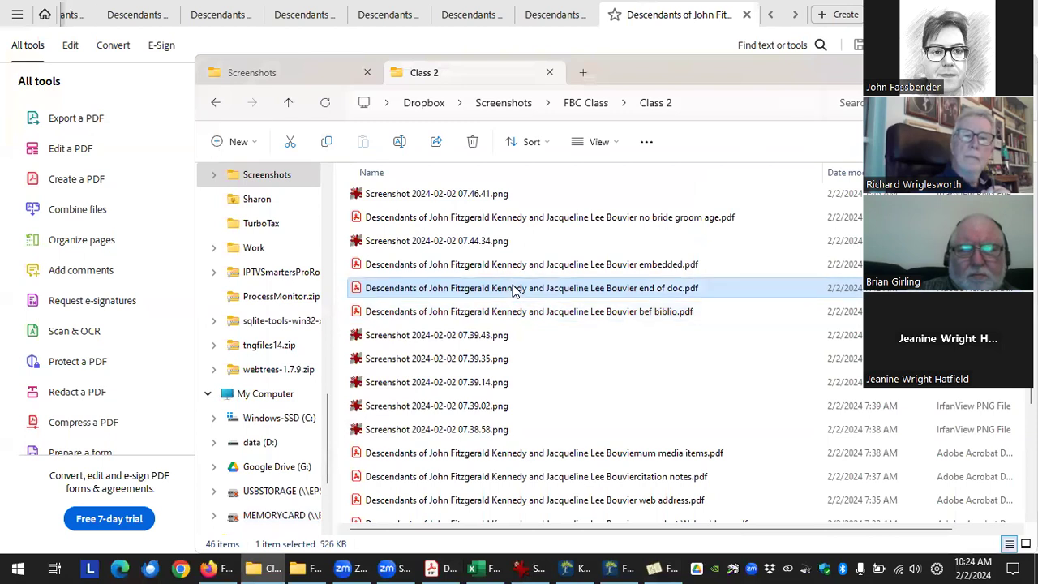
double_click(501, 290)
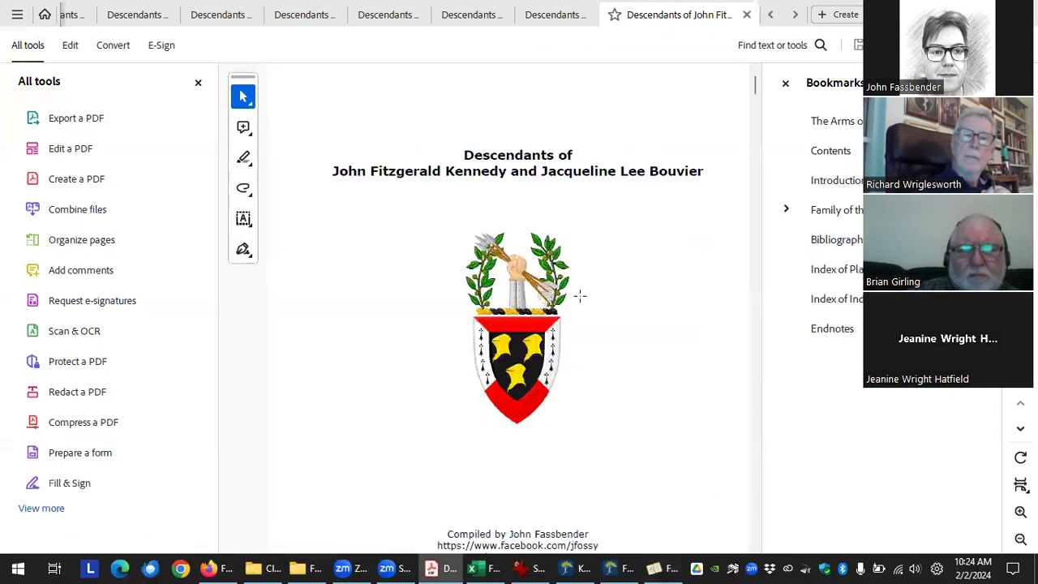
Check the order of the Bibliography, Index of Places, index of individuals and Endnotes sections in the book.
left_click(839, 241)
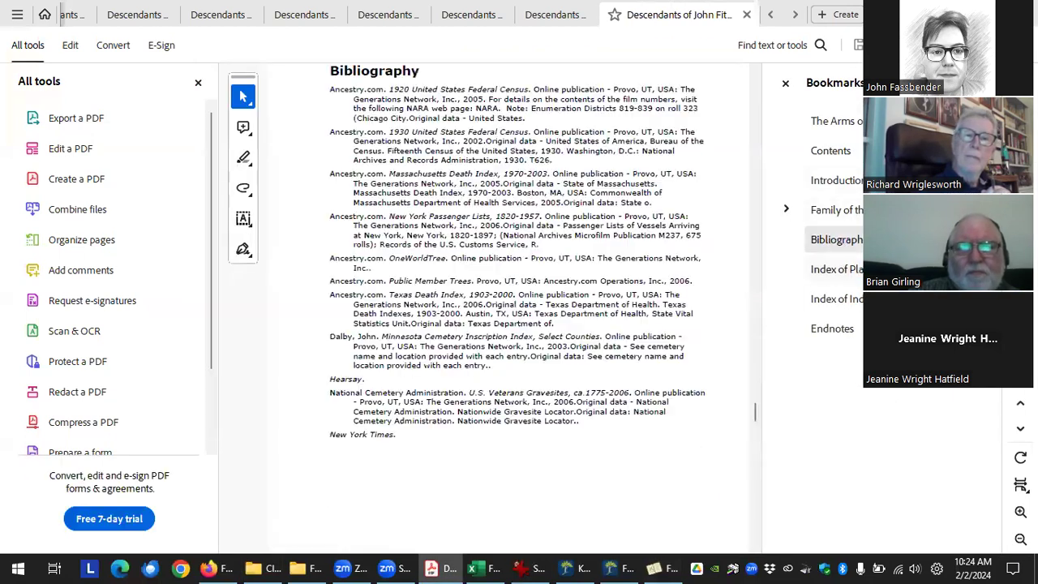
left_click(832, 329)
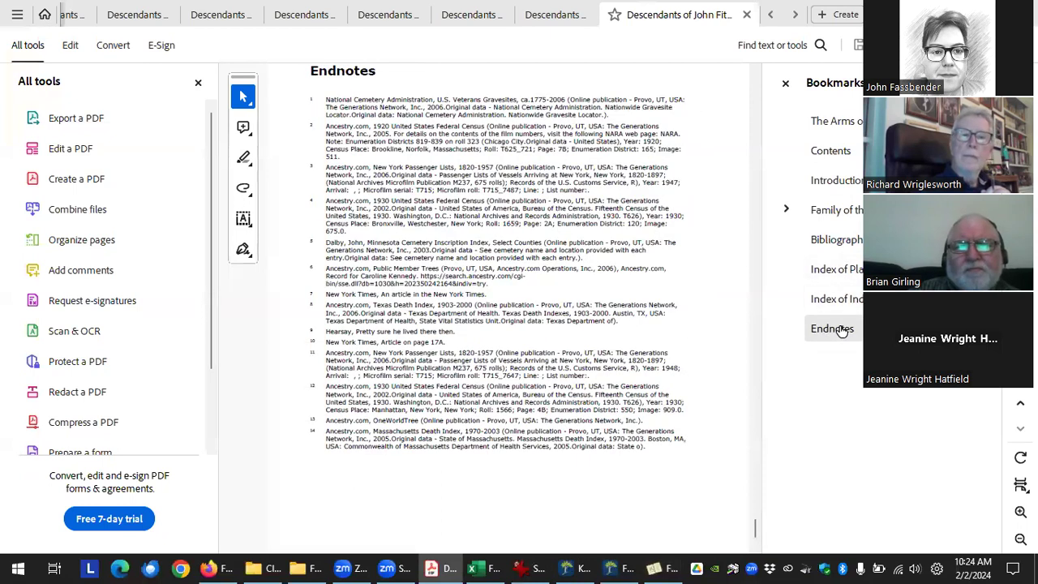
left_click(845, 298)
left_click(849, 276)
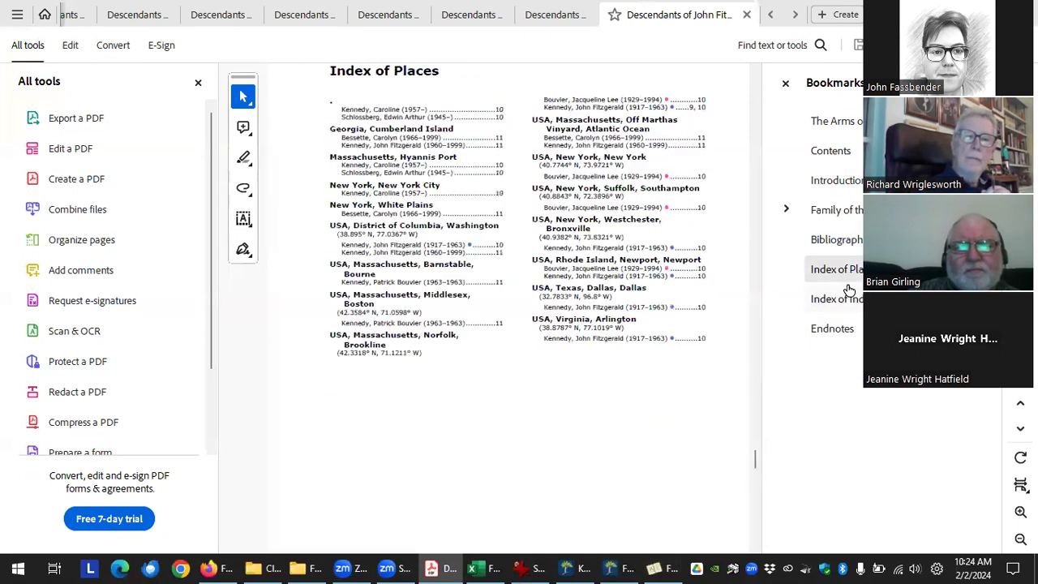
left_click(849, 303)
left_click(847, 332)
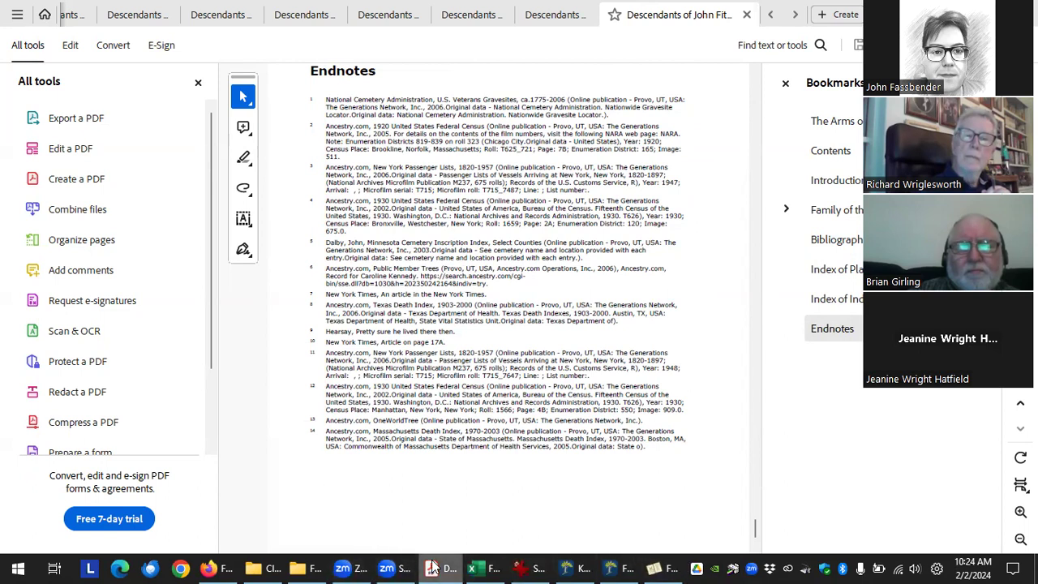
In Family Book Creator, set the source citations option to Use embedded Source Citations.
left_click(659, 565)
left_click(439, 290)
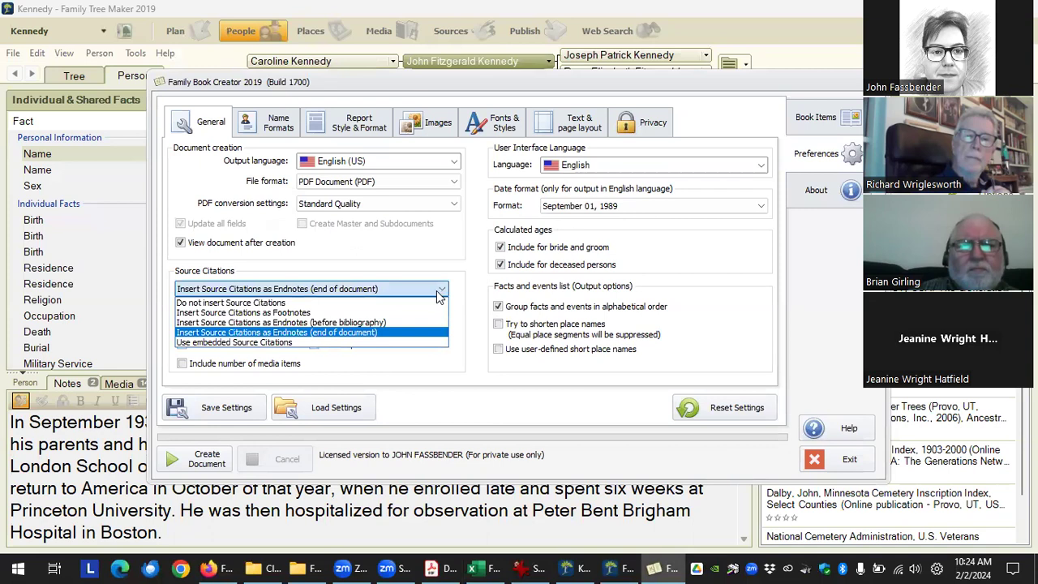
left_click(340, 342)
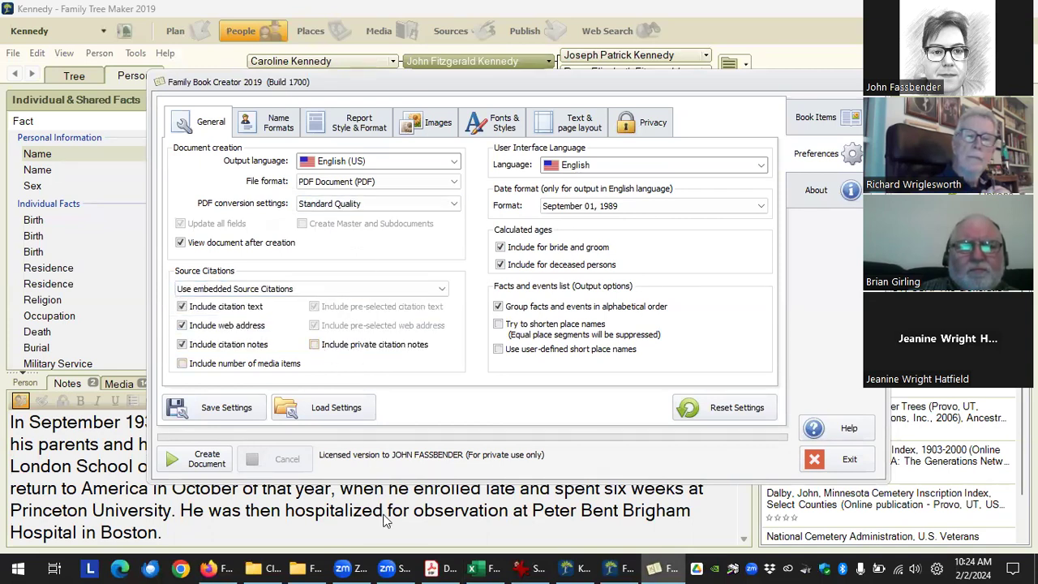
Open the Kennedy descendants PDF whose file name ends in "embedded" from the Class 2 folder.
left_click(437, 568)
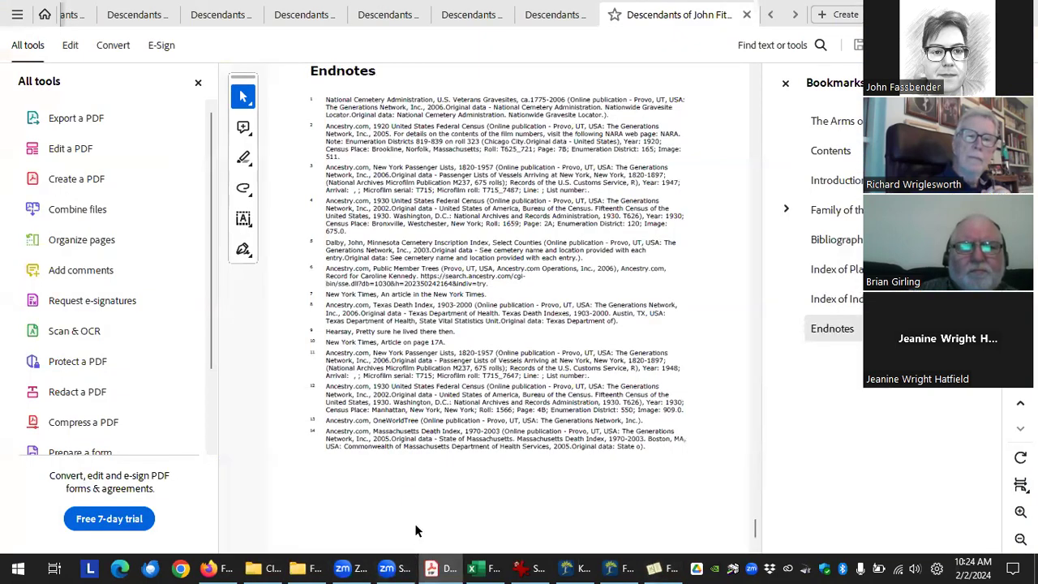
left_click(275, 568)
left_click(482, 265)
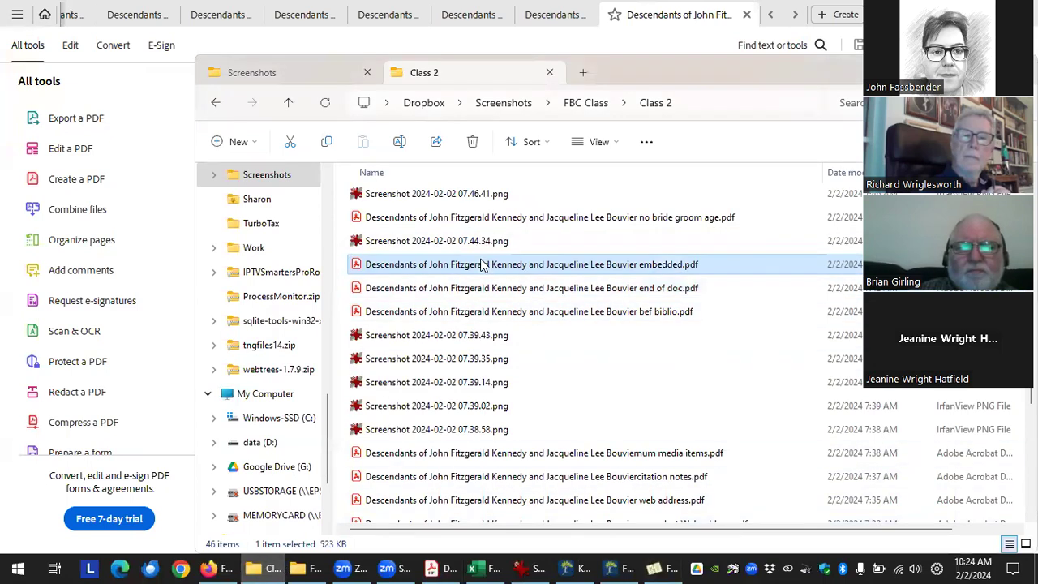
double_click(478, 265)
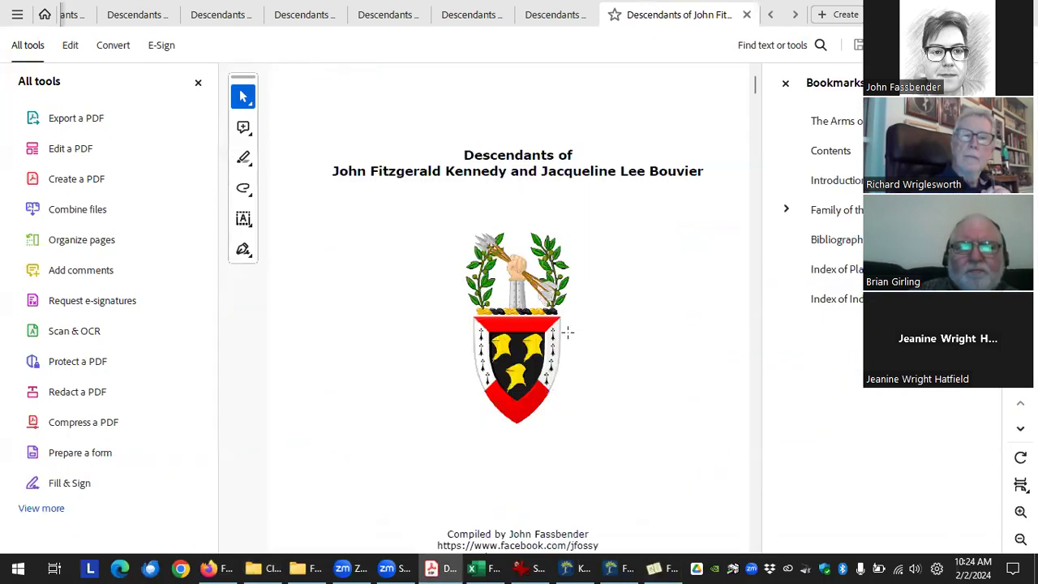
Examine the in-text citations on page 9 of Family of the Starting Person, closing the All tools pane for a larger view.
left_click(835, 210)
scroll(502, 380, "down", 5)
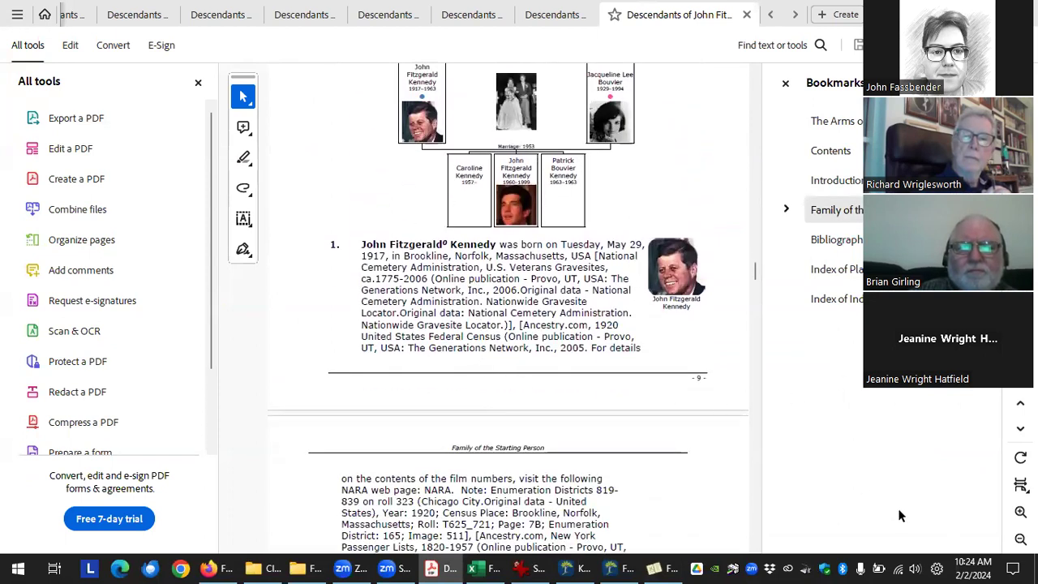
left_click(197, 82)
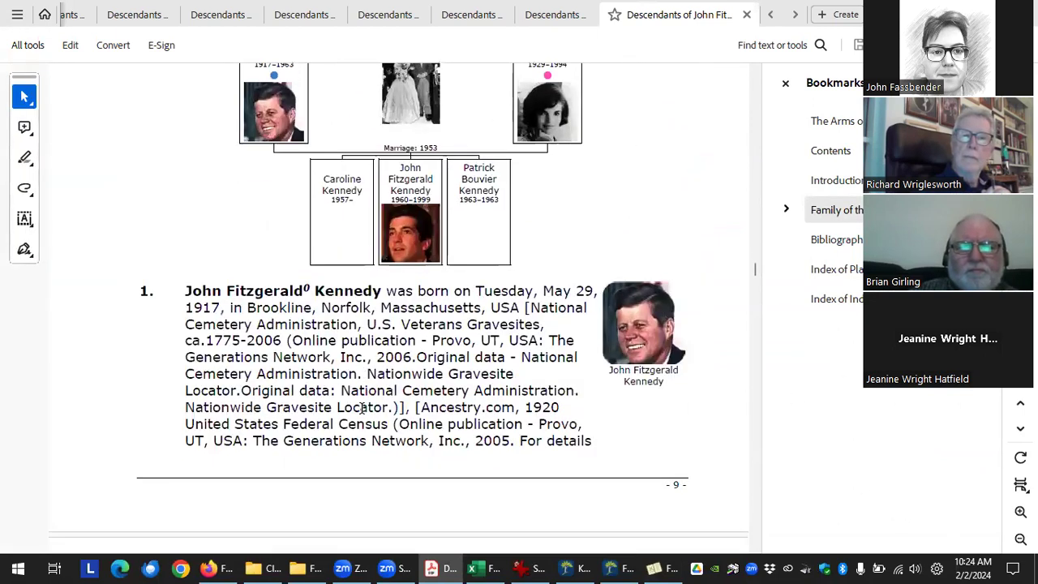
Examine the full run of embedded citations following John Fitzgerald Kennedy's birth sentence from page 9 onto the following page.
scroll(362, 408, "down", 2)
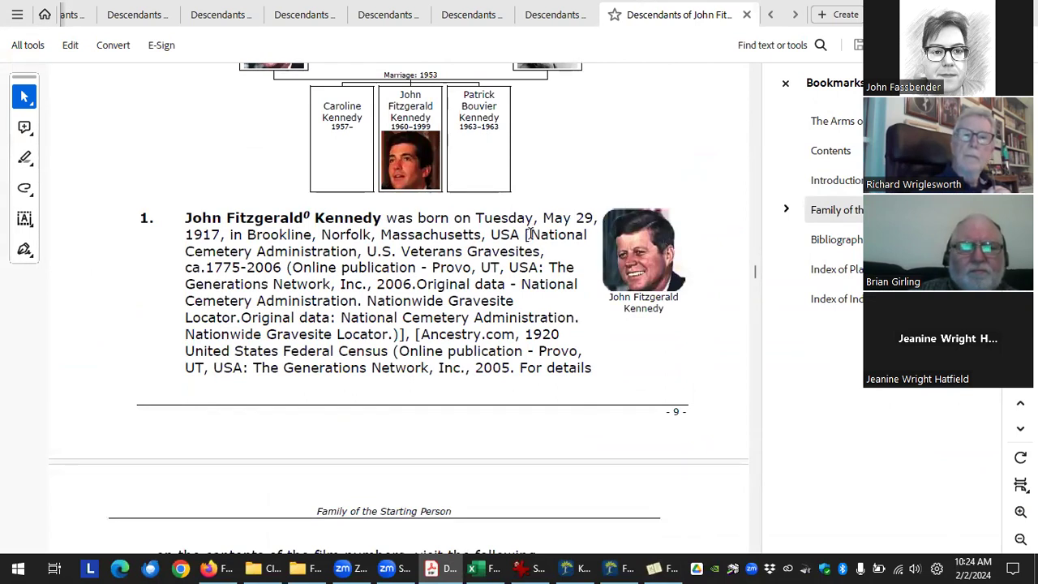
left_click_drag(530, 235, 578, 286)
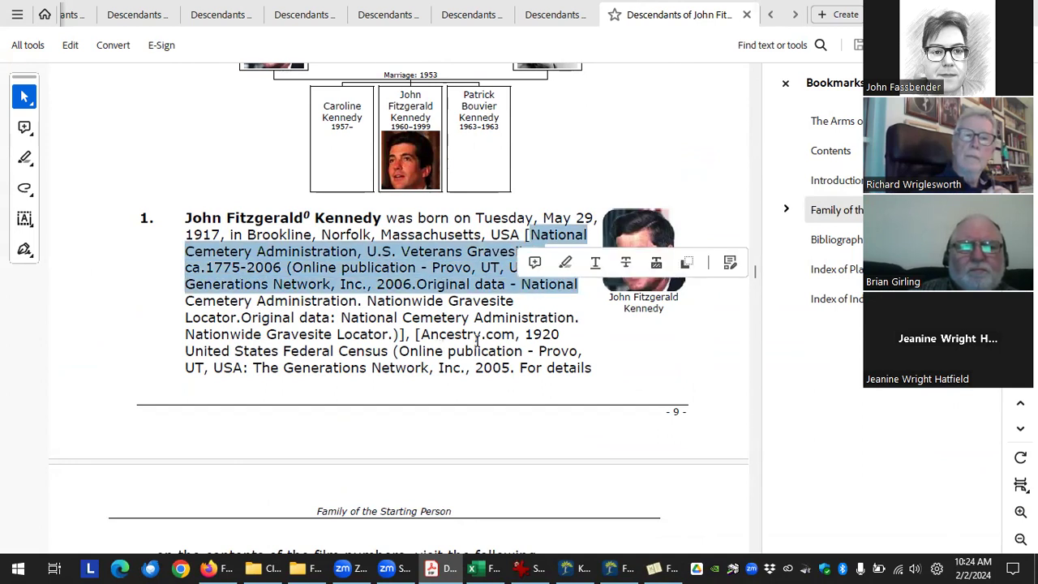
scroll(476, 341, "down", 5)
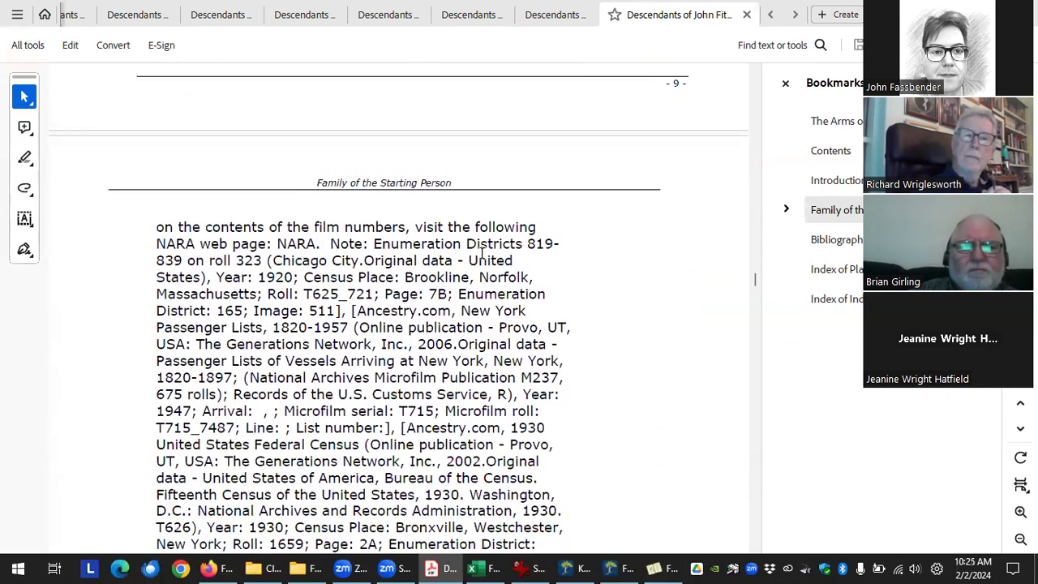
scroll(577, 260, "down", 3)
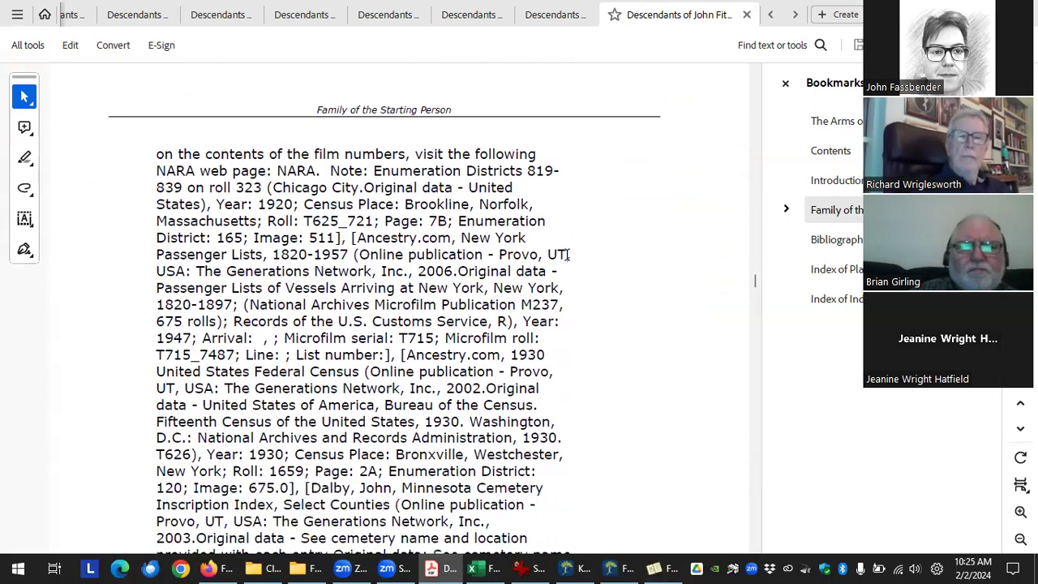
left_click_drag(149, 101, 468, 465)
scroll(539, 403, "down", 3)
scroll(478, 331, "down", 2)
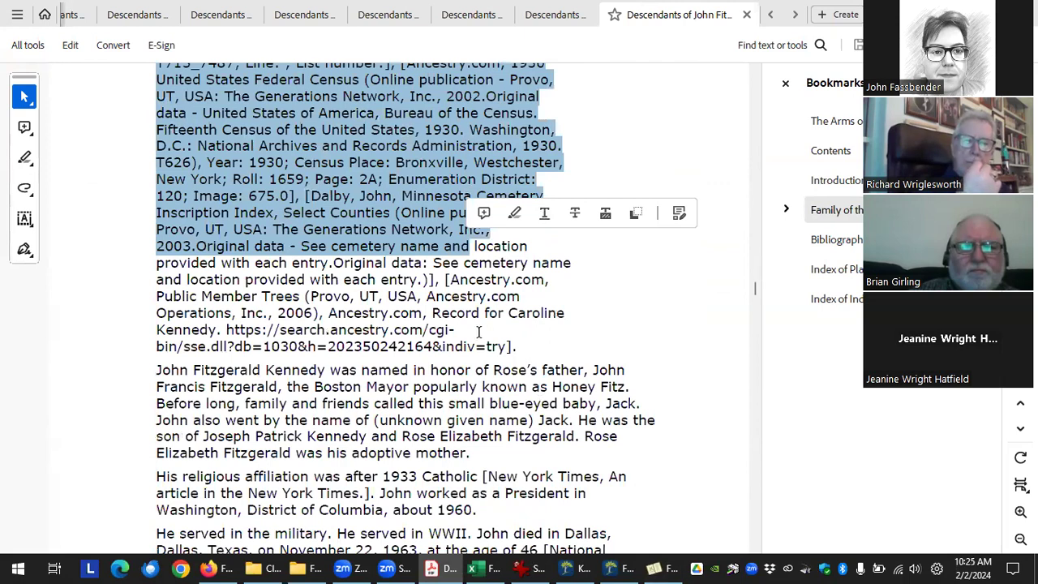
left_click(509, 347)
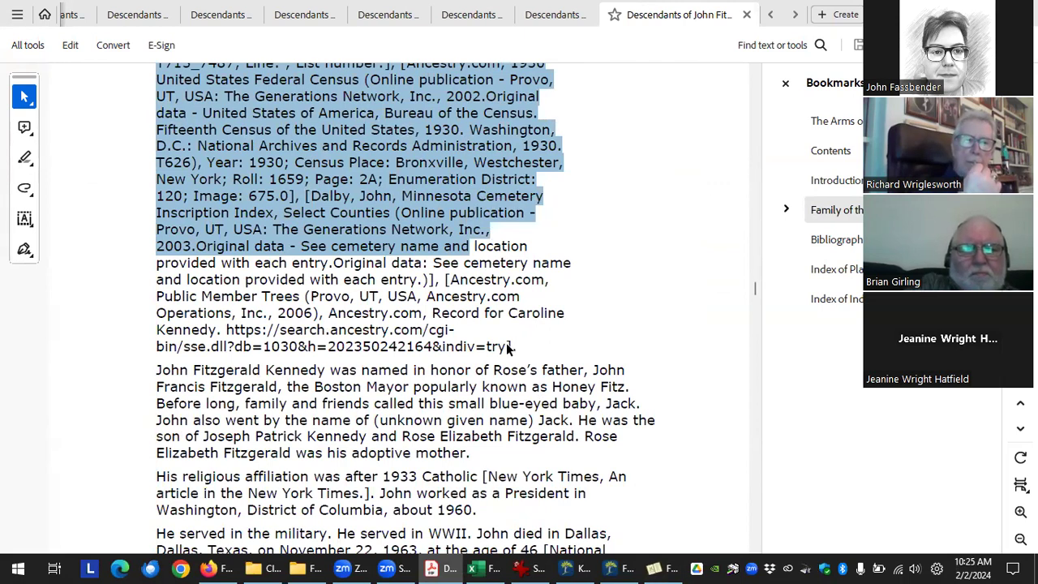
left_click(670, 331)
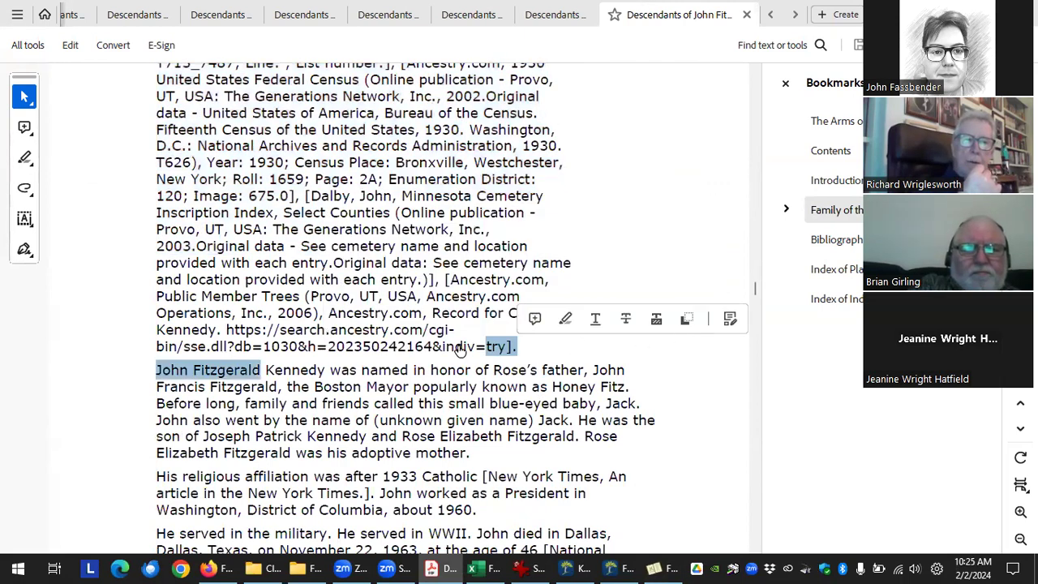
Check how repeated sources are cited in the marriage and children passages through page 12 and the page after it.
scroll(386, 275, "up", 3)
scroll(382, 292, "down", 10)
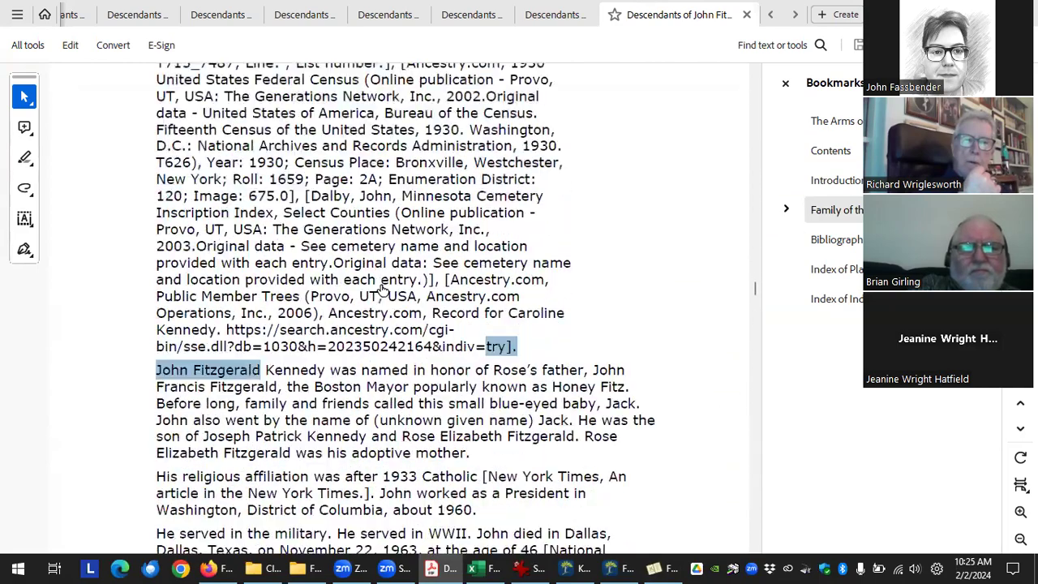
scroll(381, 290, "down", 8)
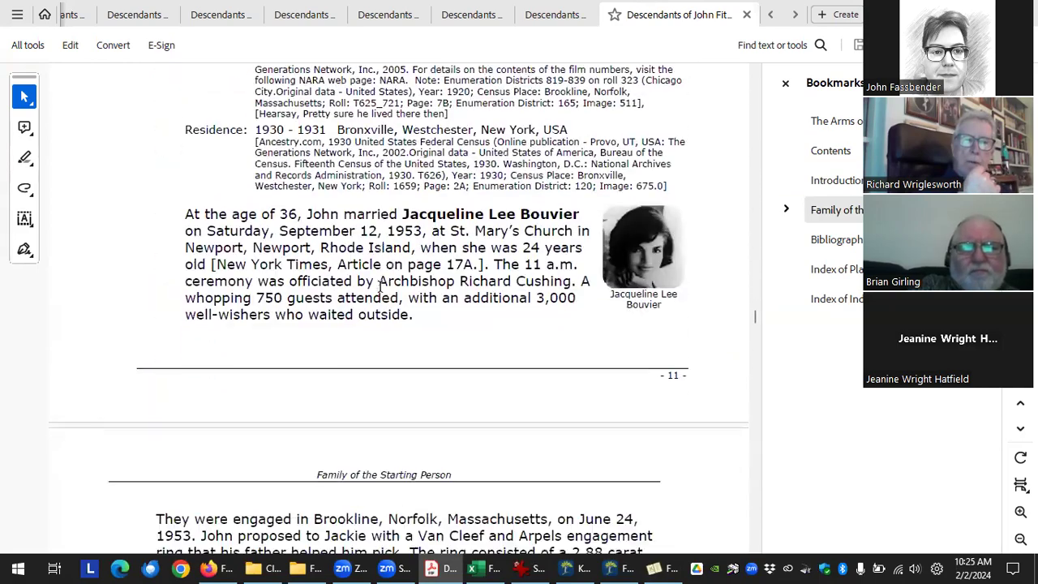
scroll(390, 312, "down", 4)
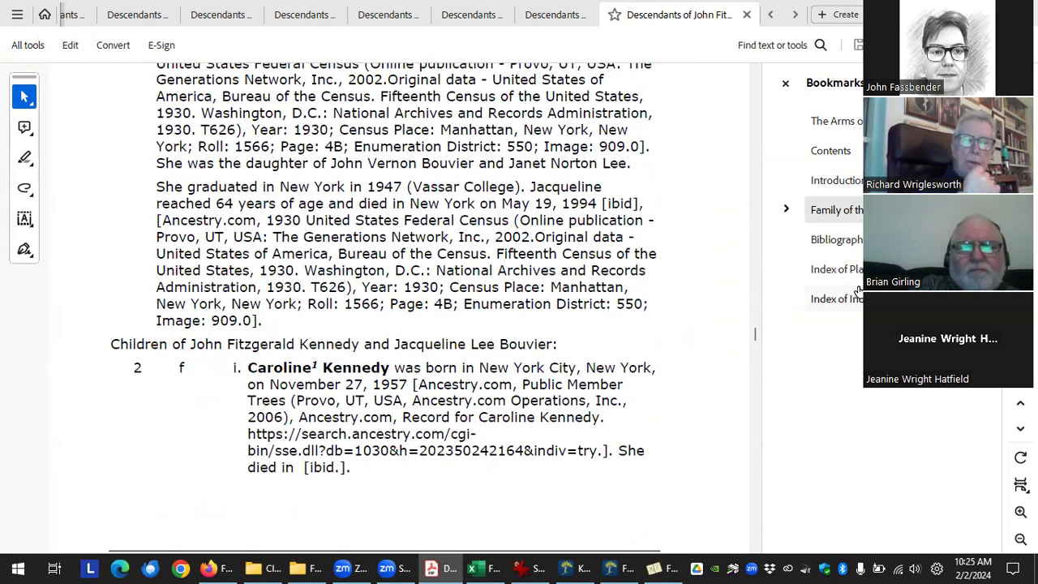
scroll(383, 340, "down", 3)
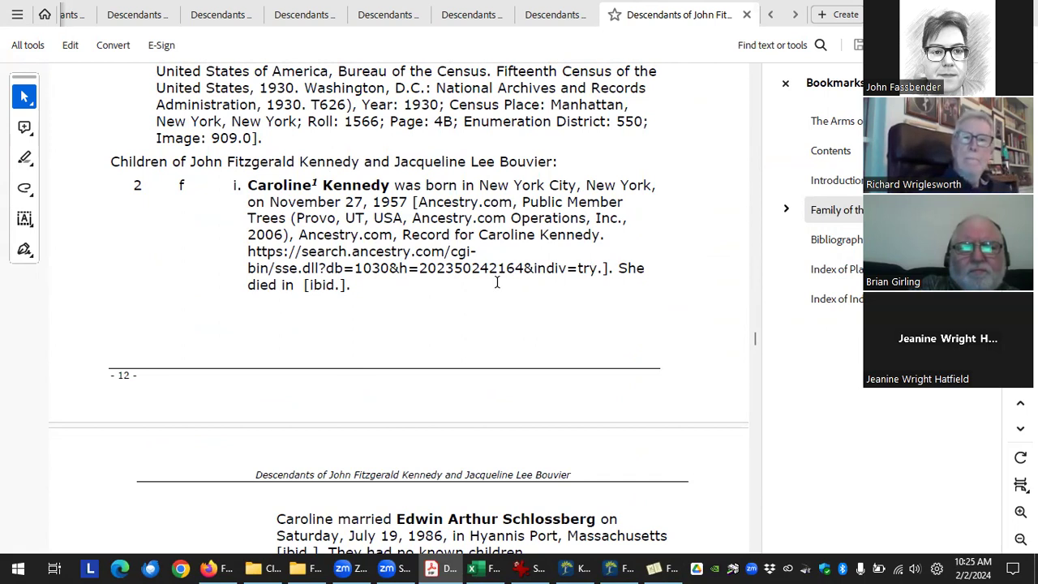
scroll(445, 316, "down", 7)
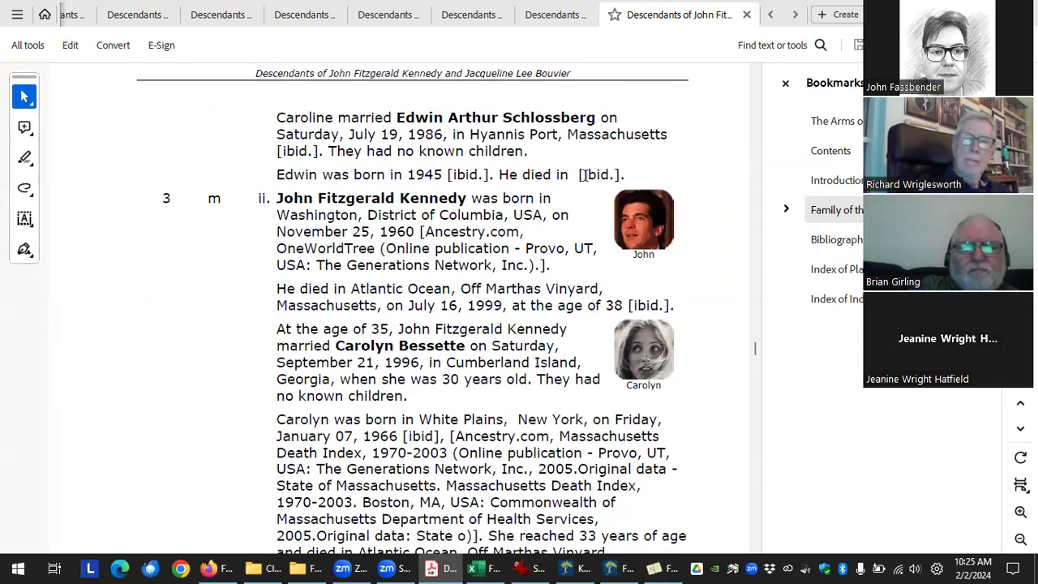
left_click_drag(612, 170, 612, 171)
mouse_move(587, 174)
left_mouse_down()
mouse_move(614, 174)
mouse_move(580, 177)
left_mouse_up()
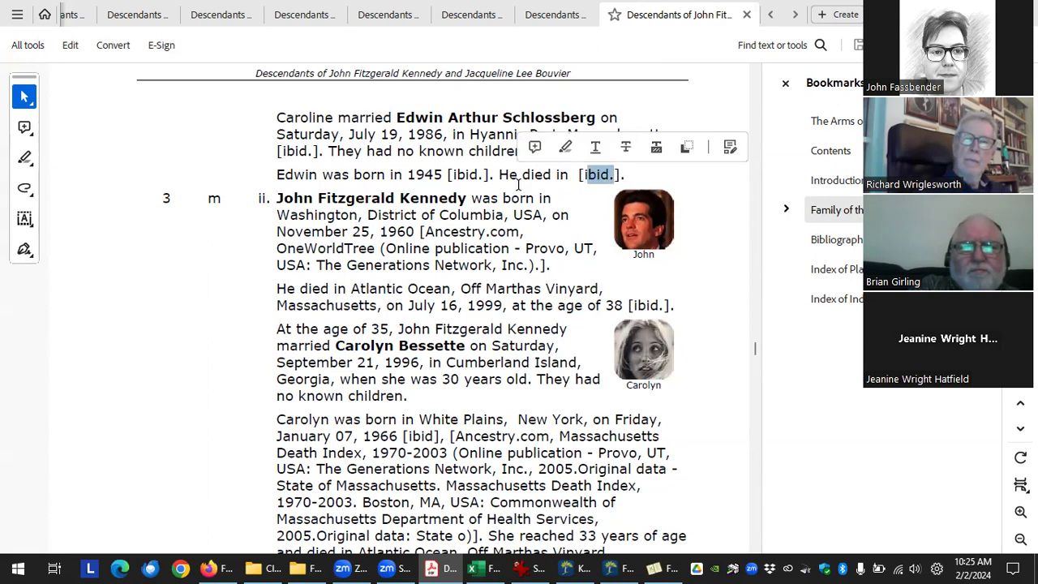
scroll(174, 208, "up", 5)
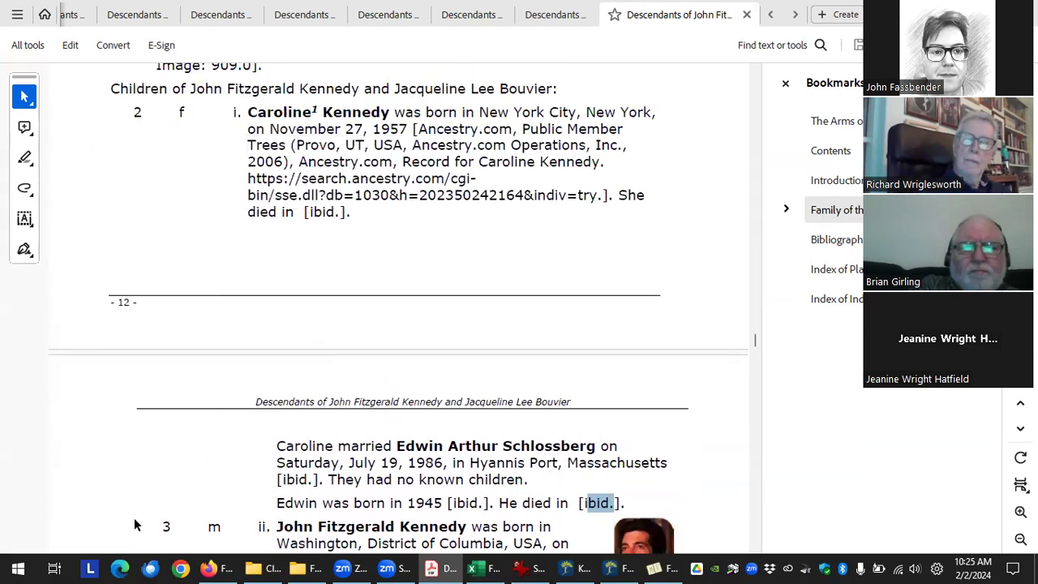
Switch to Family Book Creator and set the user interface language to German, accepting the resulting prompt.
left_click(673, 567)
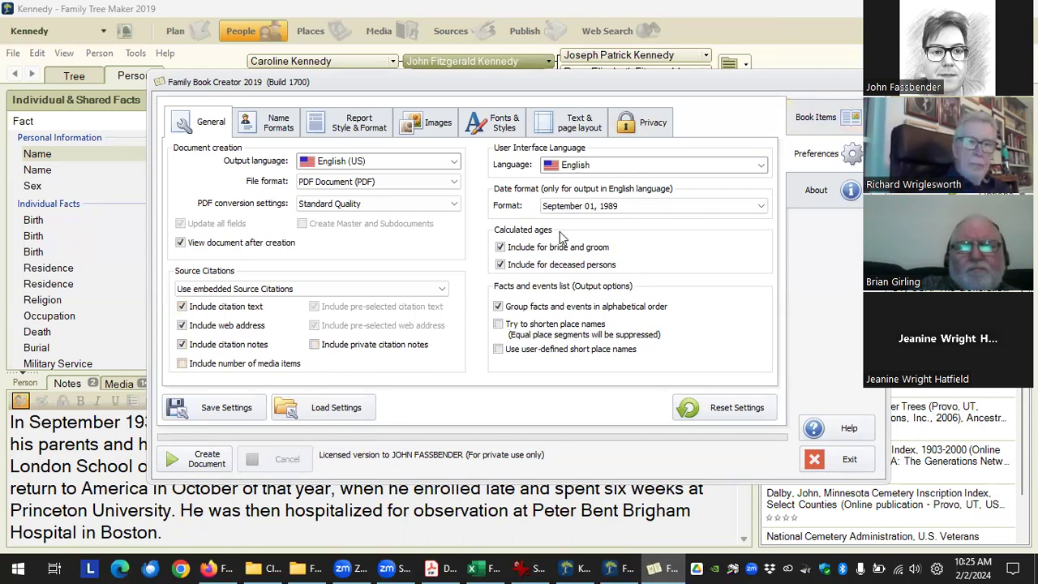
left_click(756, 164)
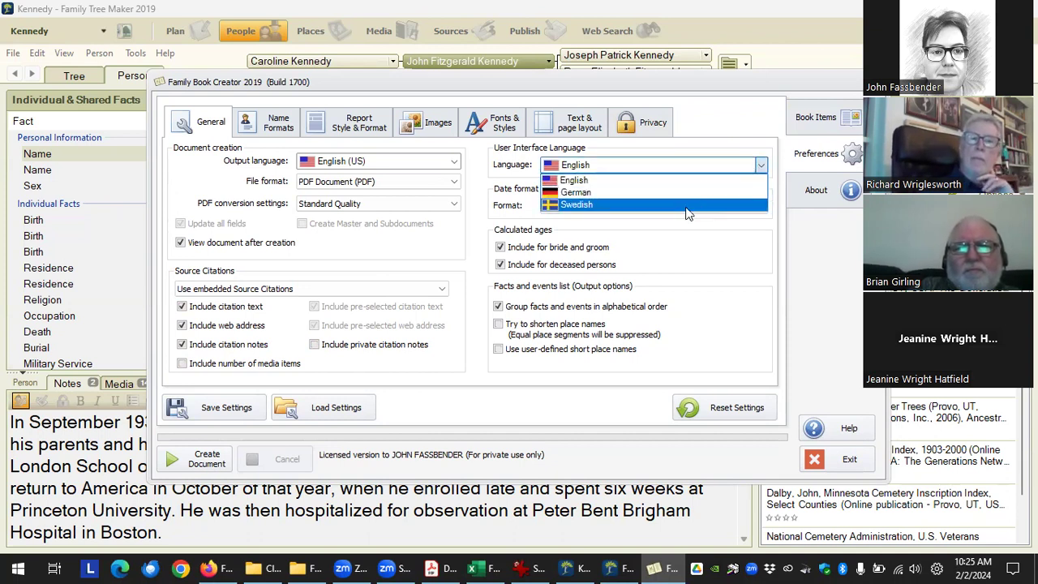
left_click(638, 191)
left_click(489, 314)
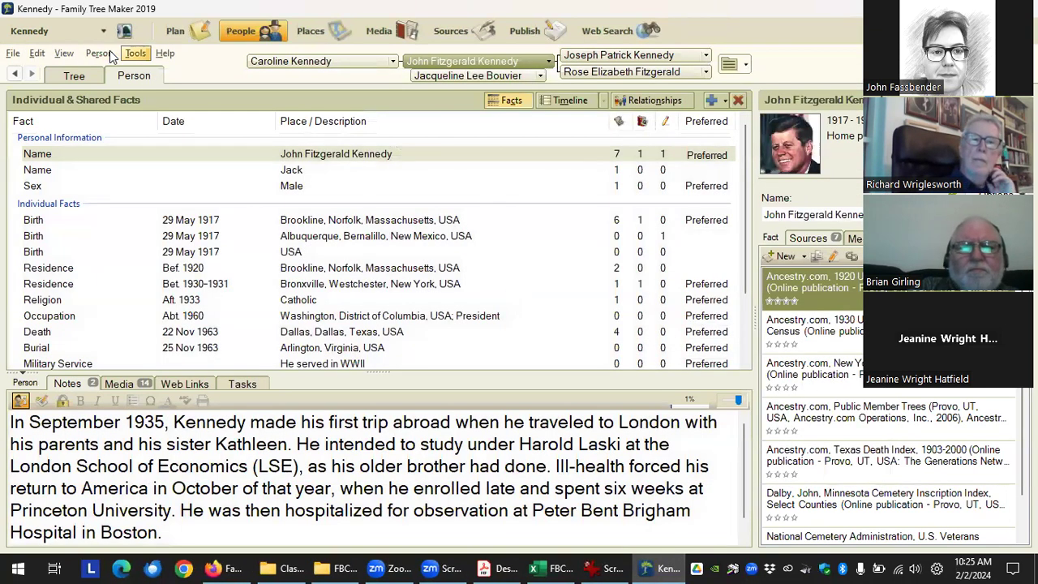
Reopen the Family Book Creator 2019 plugin from Family Tree Maker and display its preferences in German.
left_click(135, 52)
mouse_move(246, 236)
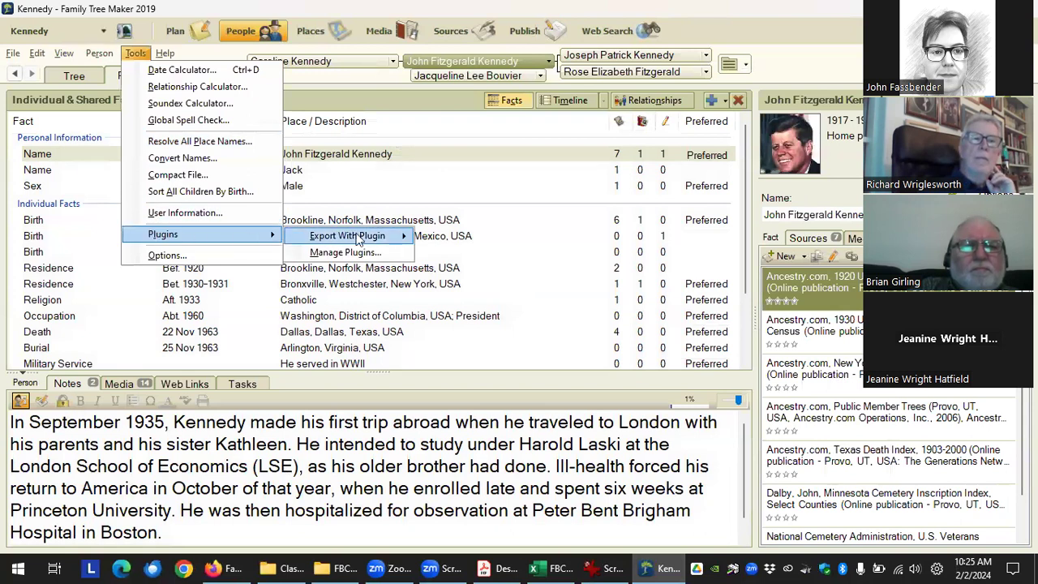
mouse_move(361, 236)
left_click(498, 287)
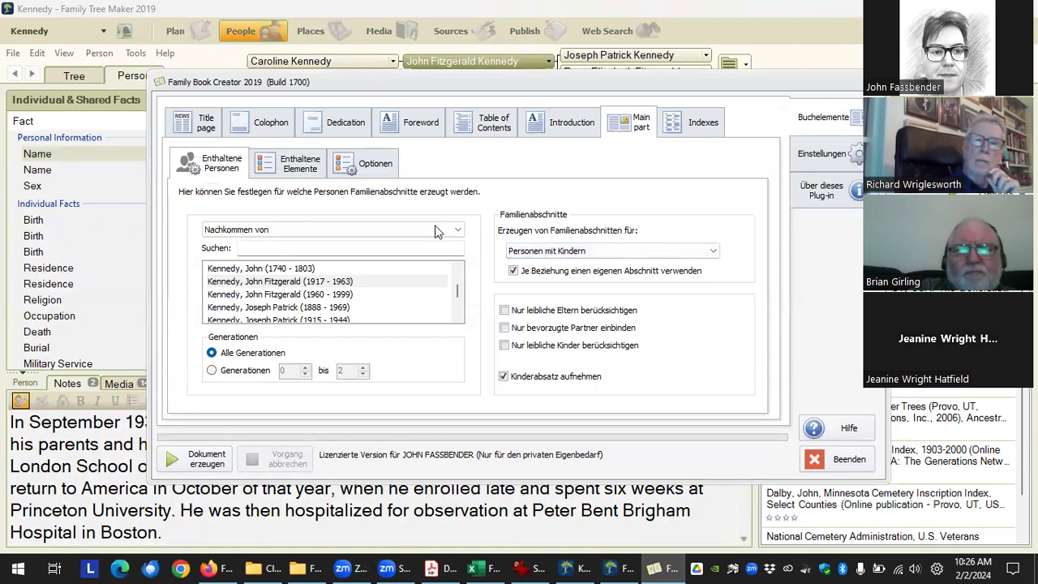
left_click(842, 158)
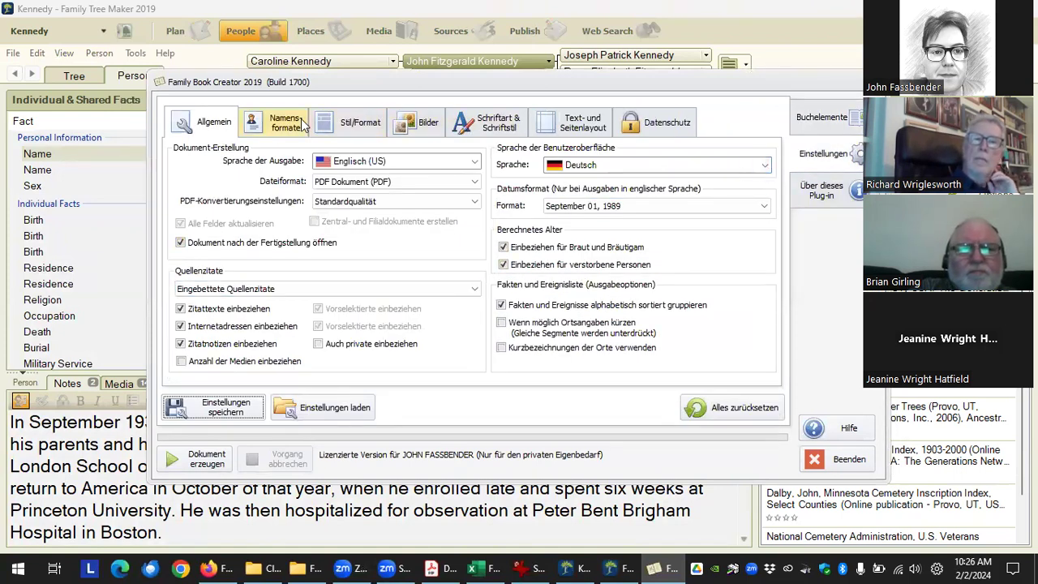
Look through the German name format, style and image preferences, finishing on the general settings.
left_click(287, 132)
left_click(365, 123)
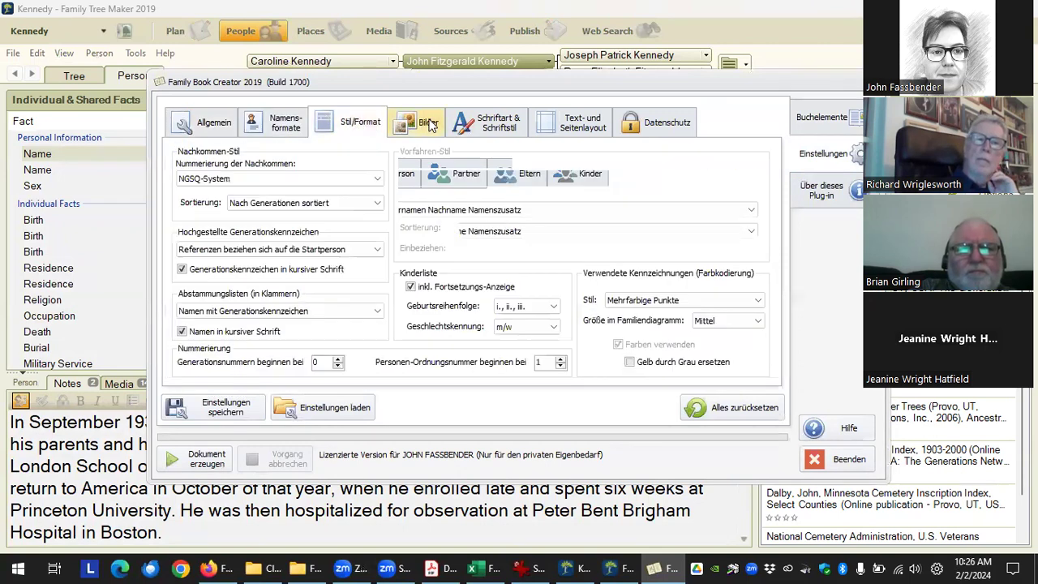
left_click(422, 123)
left_click(203, 122)
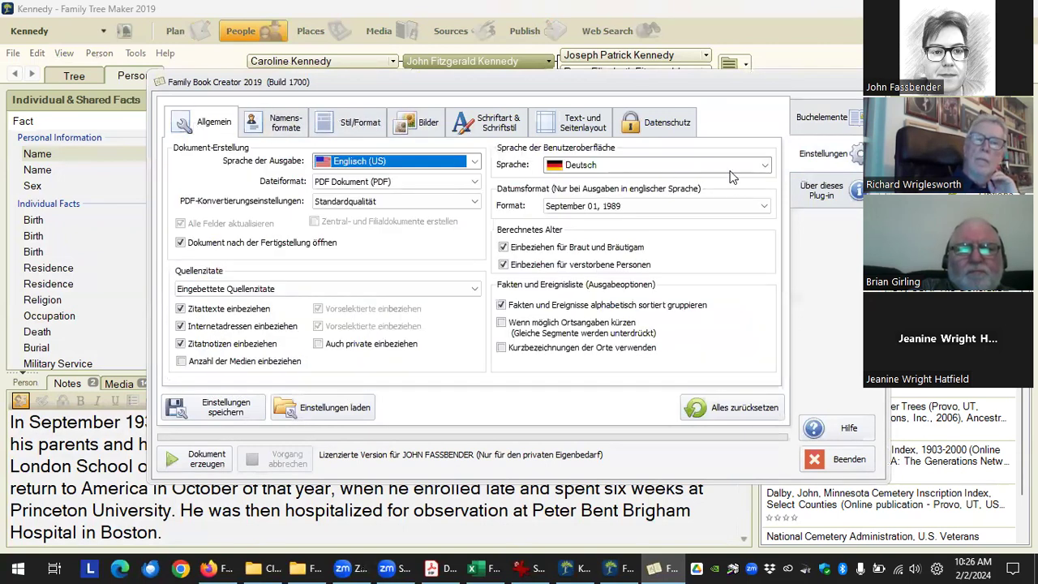
Set the user interface language back to English (Englisch) and accept the resulting prompt.
left_click(762, 166)
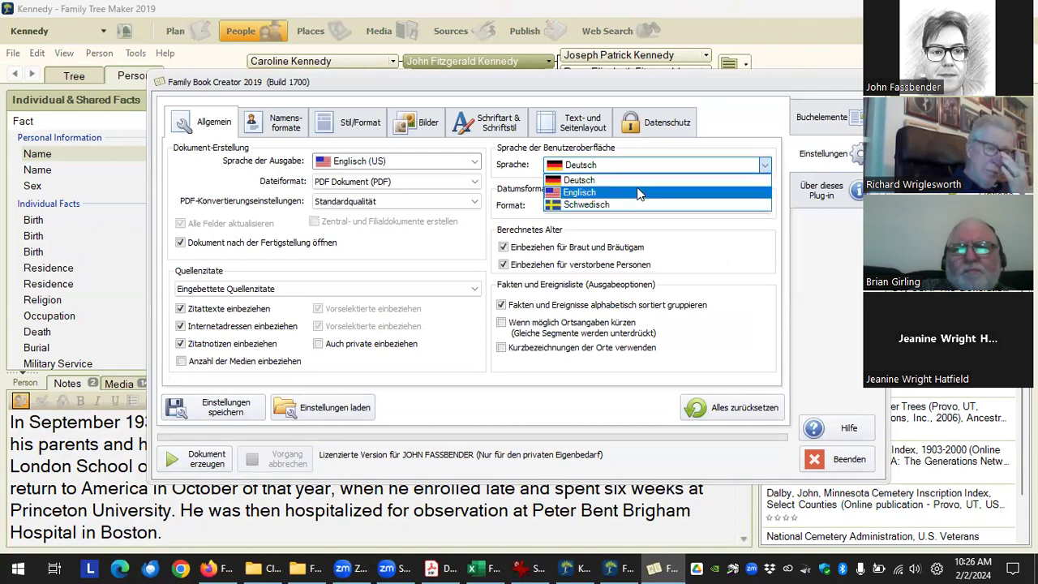
key("Escape")
left_click(750, 164)
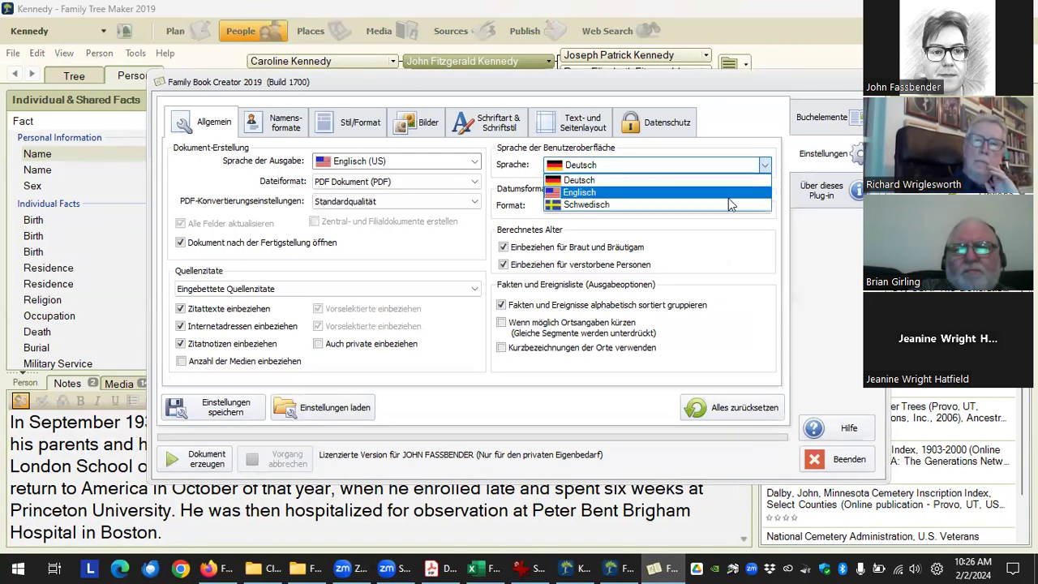
left_click(741, 192)
left_click(485, 316)
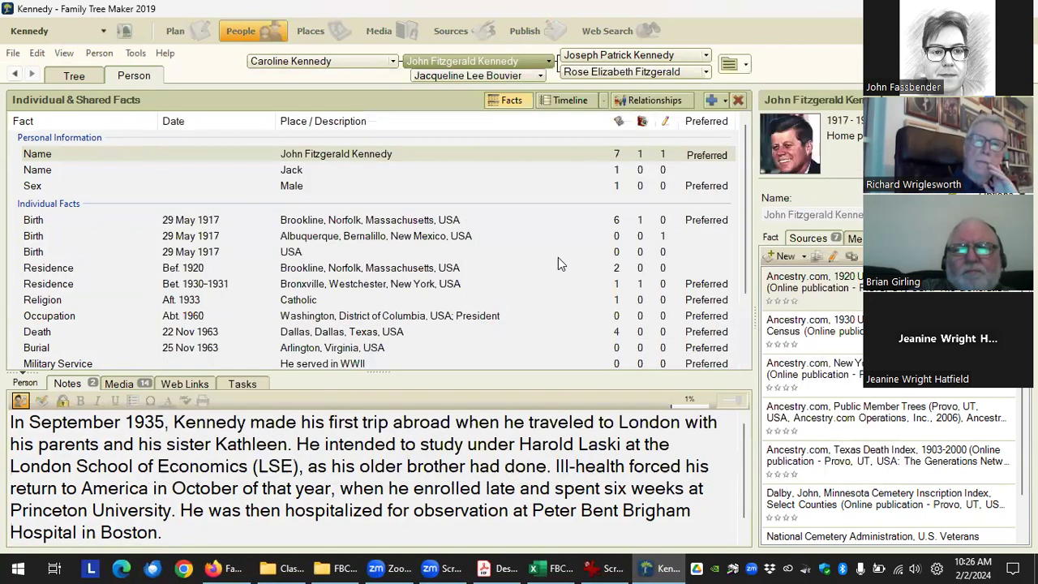
Relaunch the Family Book Creator 2019 plugin from Family Tree Maker and show its general preferences.
left_click(135, 54)
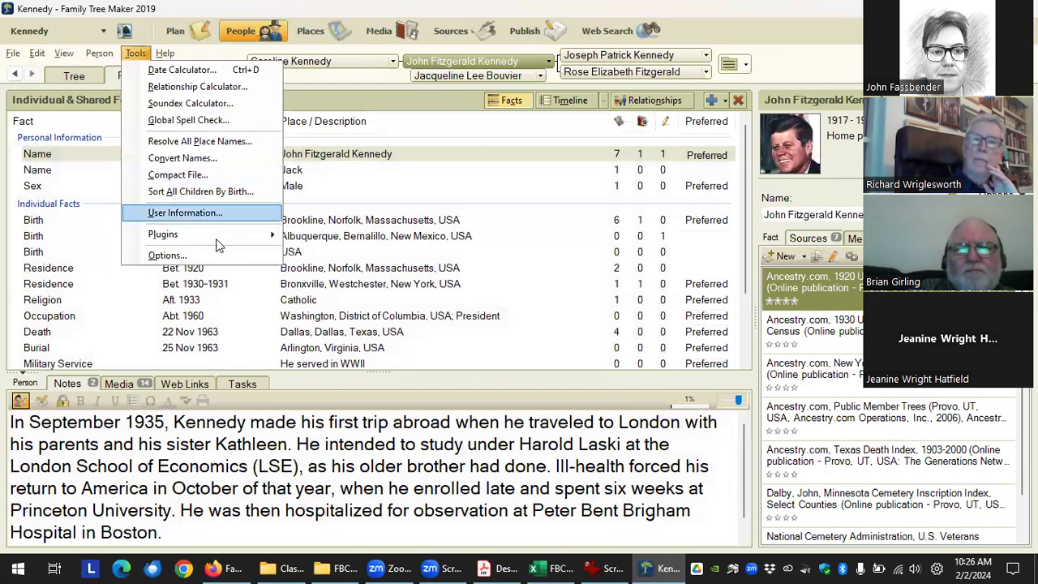
mouse_move(220, 232)
mouse_move(357, 235)
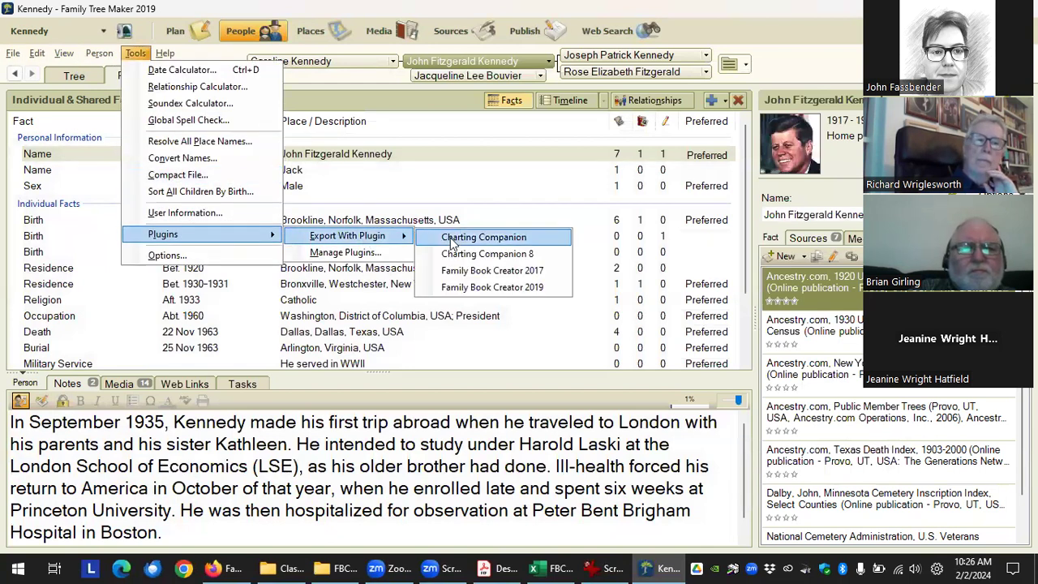
left_click(534, 285)
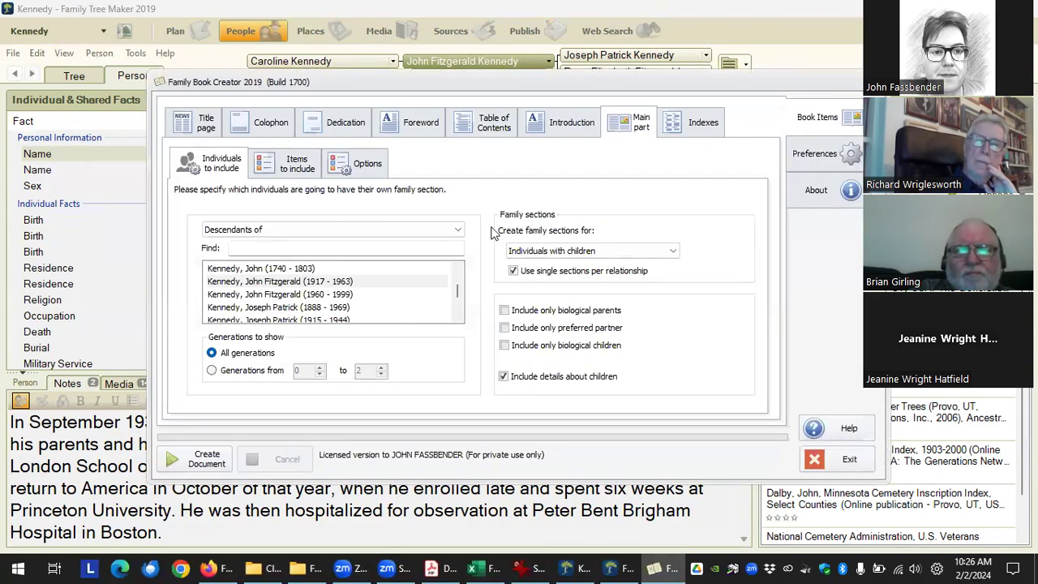
left_click(817, 159)
Review the available user interface languages, output languages and English date formats, leaving the current choices in place.
left_click(761, 166)
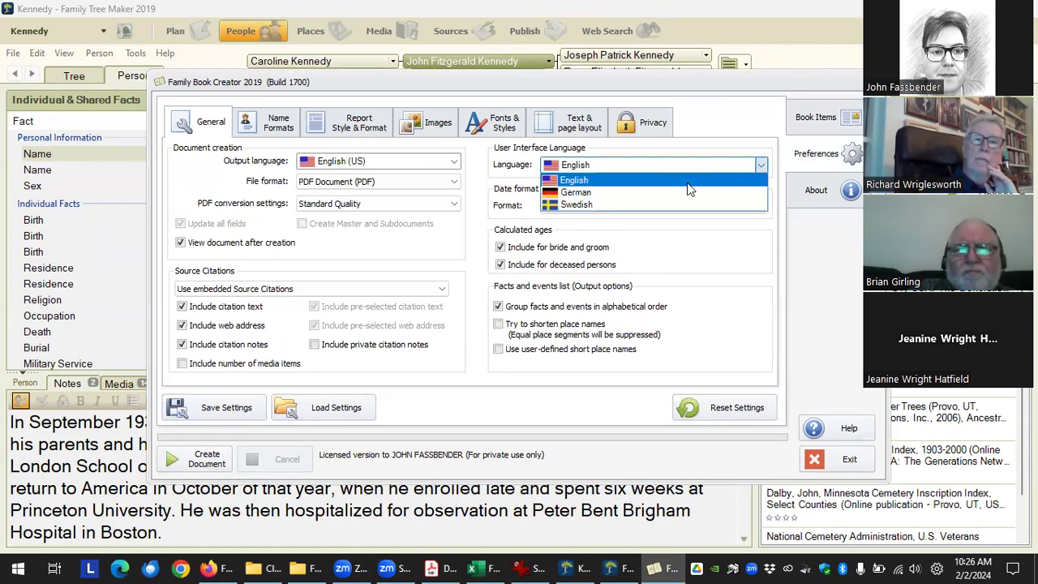
left_click(465, 166)
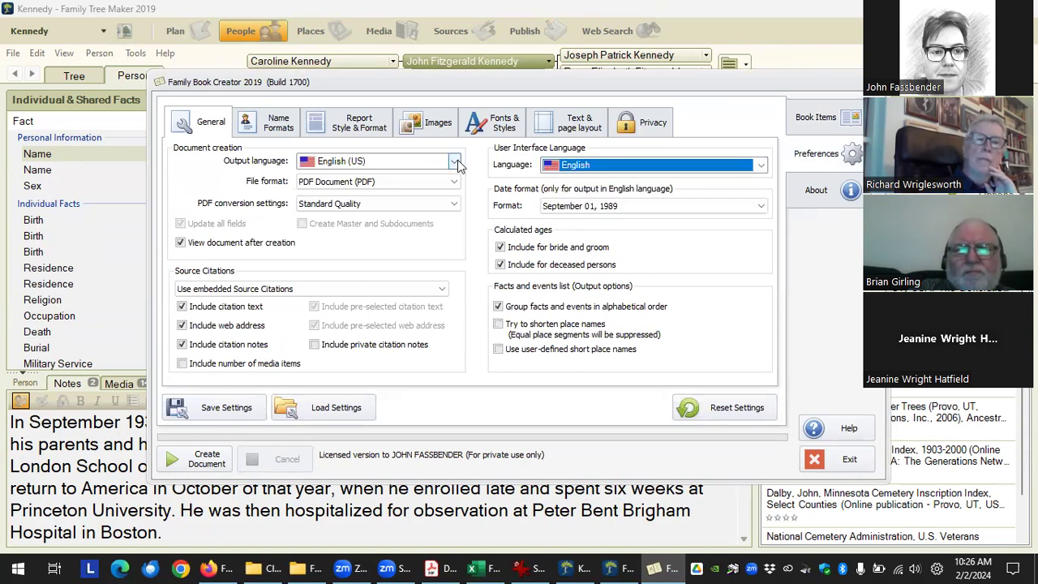
left_click(454, 161)
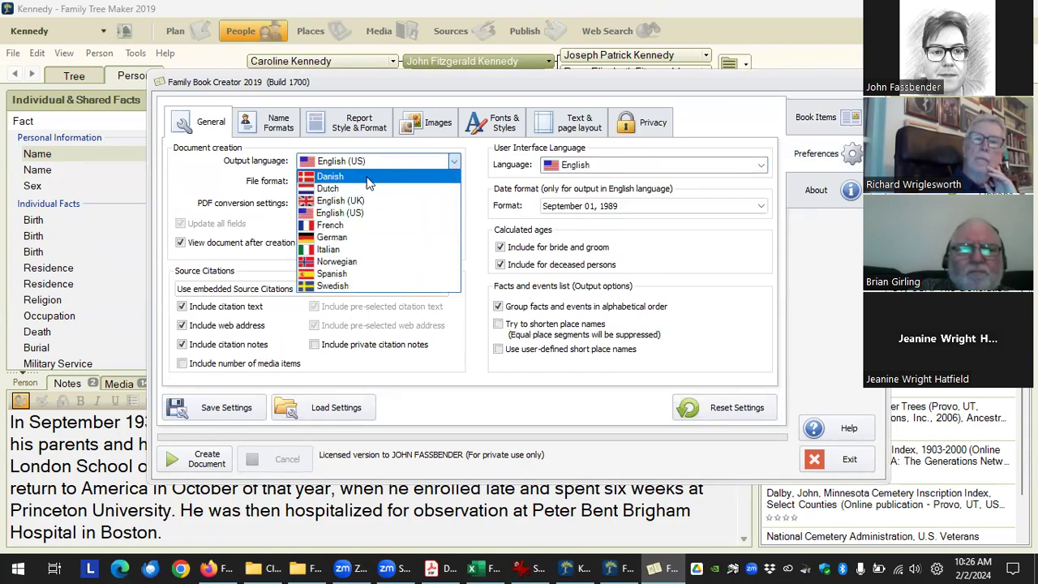
left_click(433, 306)
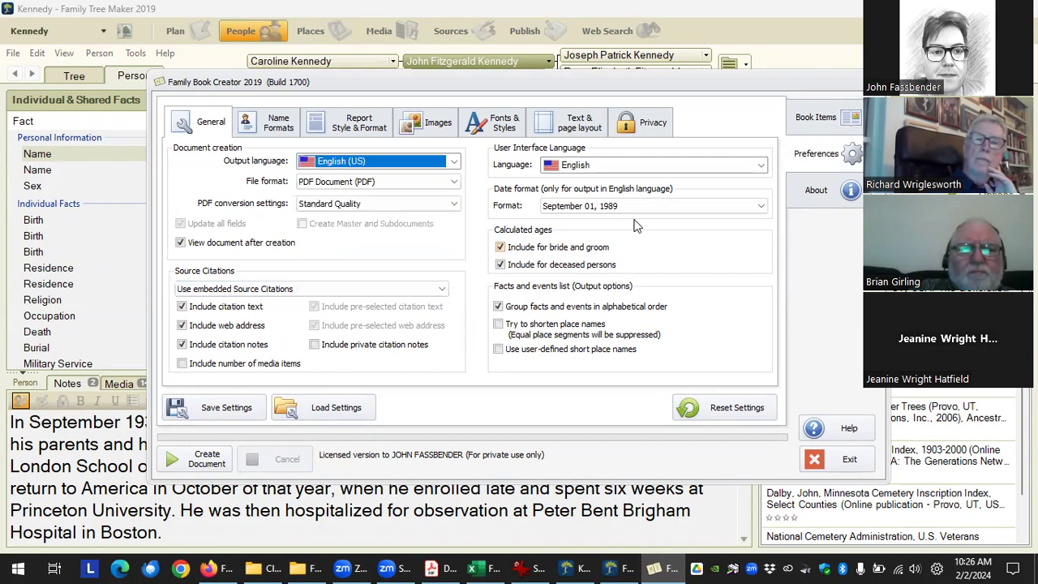
left_click(761, 207)
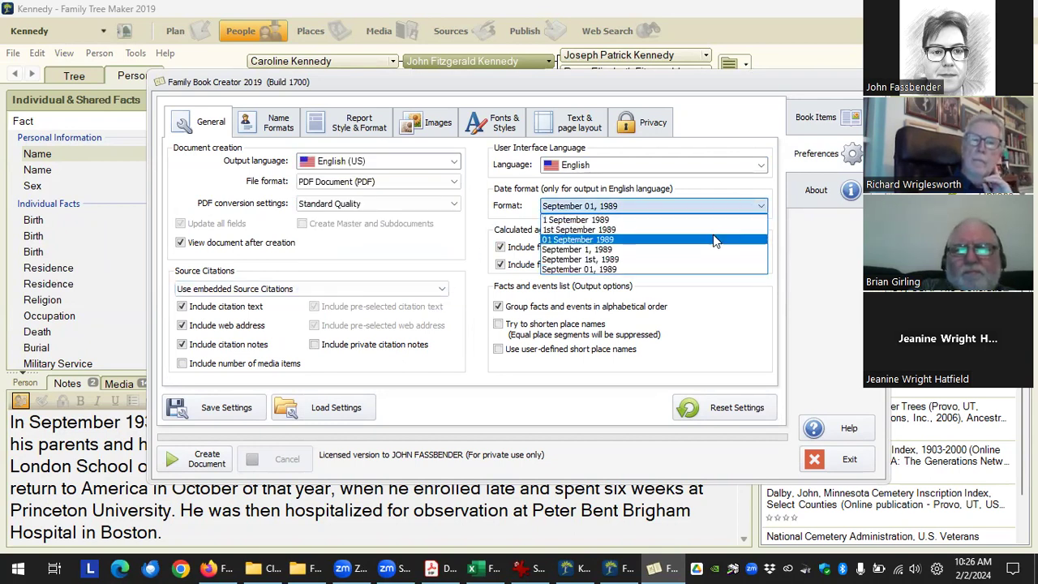
left_click(689, 188)
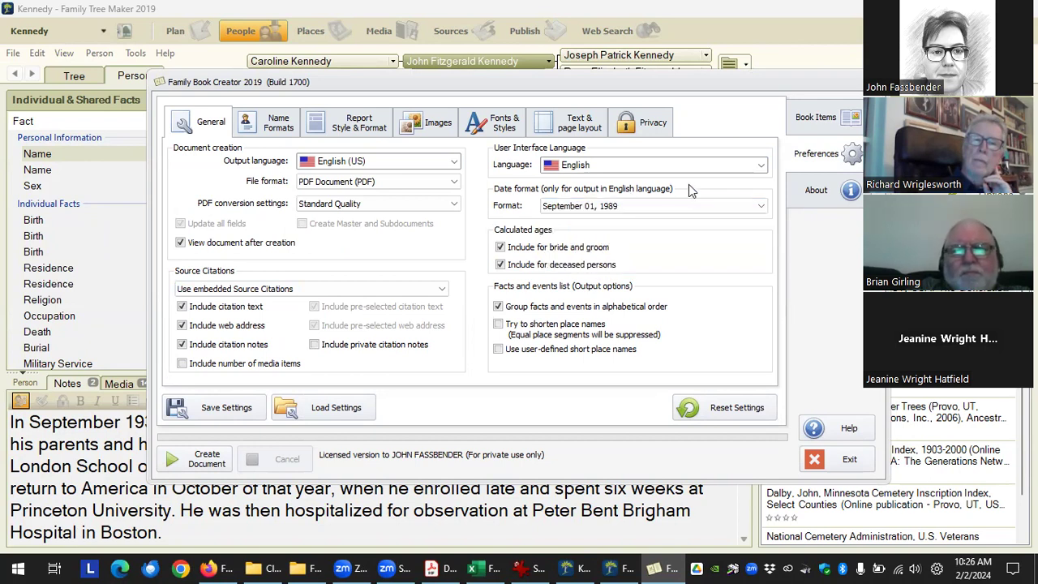
Set the document output language to English (UK).
left_click(456, 165)
left_click(416, 203)
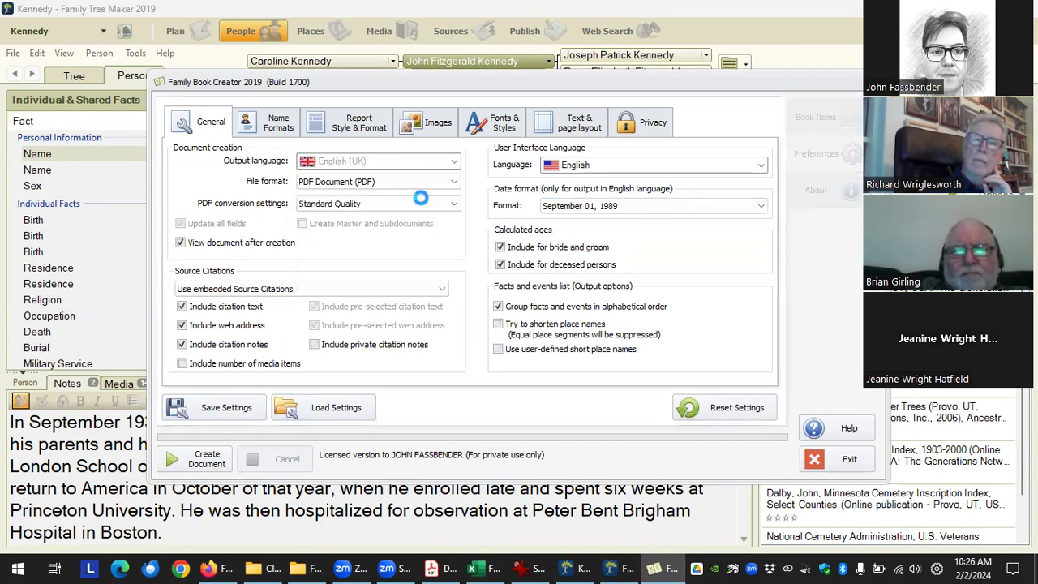
Review the English date formats, leaving the choice in place, and set the document output language to Norwegian.
left_click(699, 205)
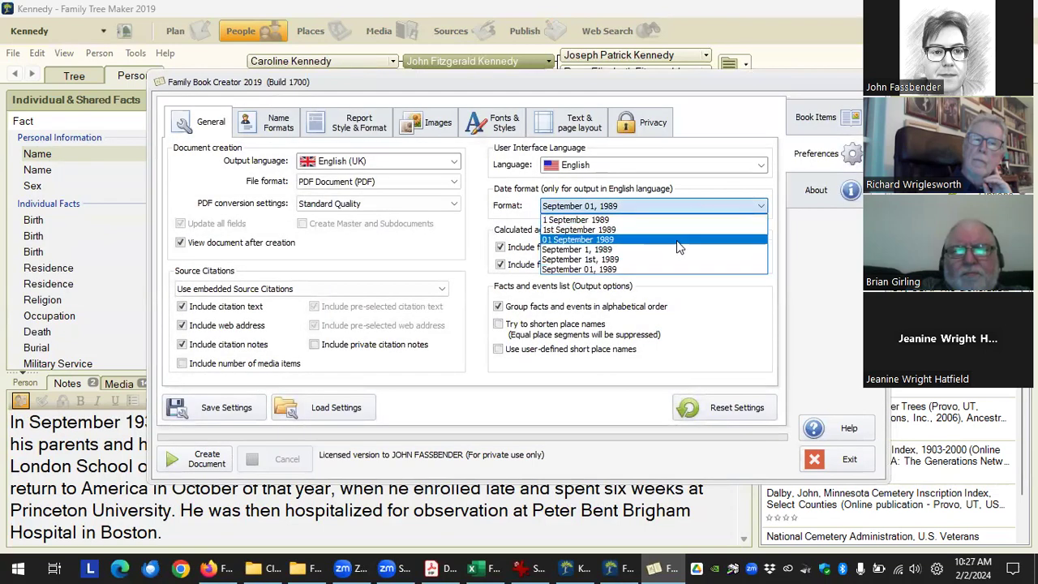
left_click(453, 165)
left_click(454, 165)
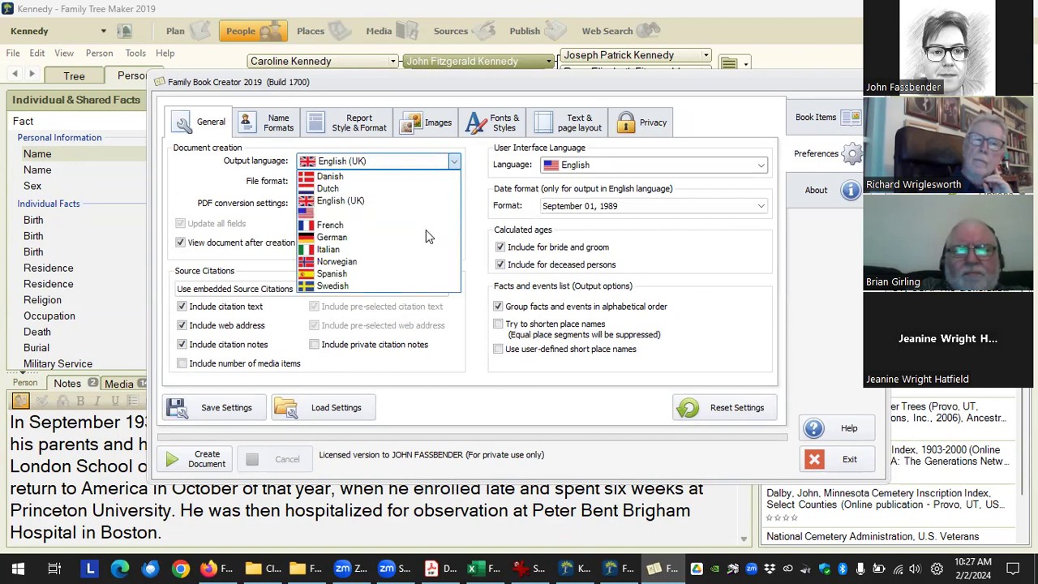
left_click(419, 261)
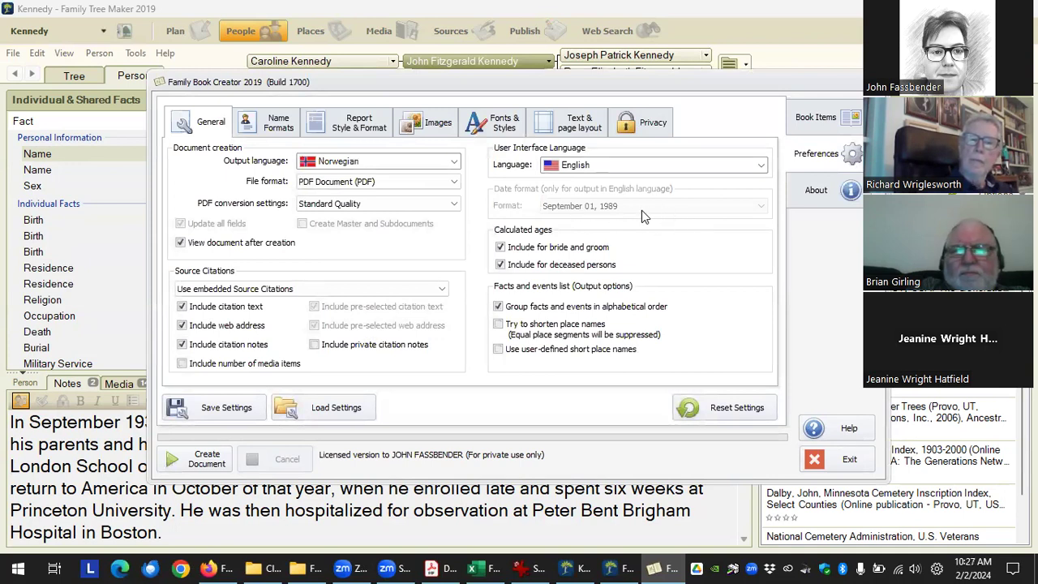
Set the document output language to English (US), leaving the file format as PDF.
left_click(454, 183)
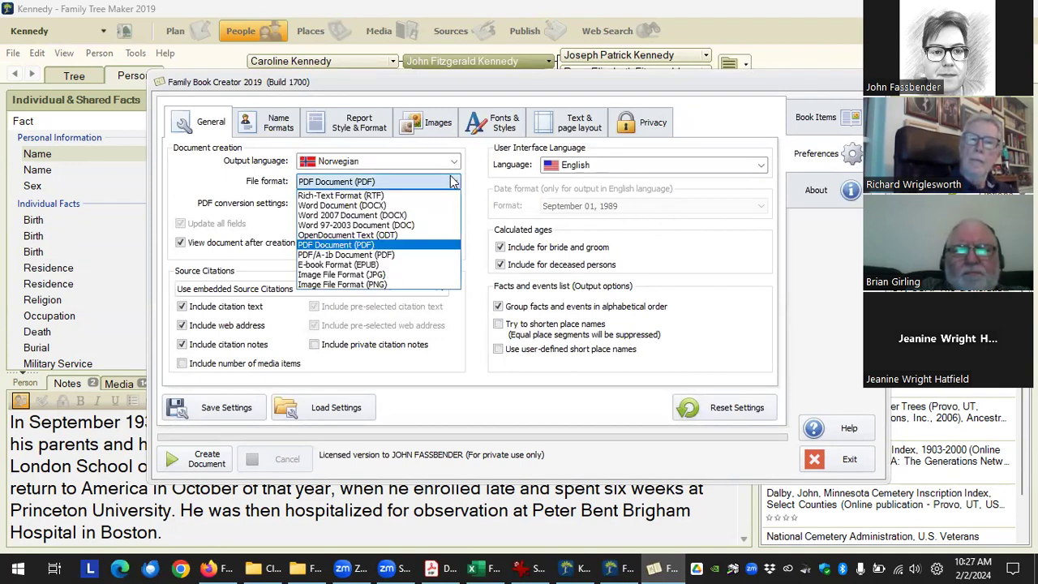
left_click(452, 166)
left_click(456, 165)
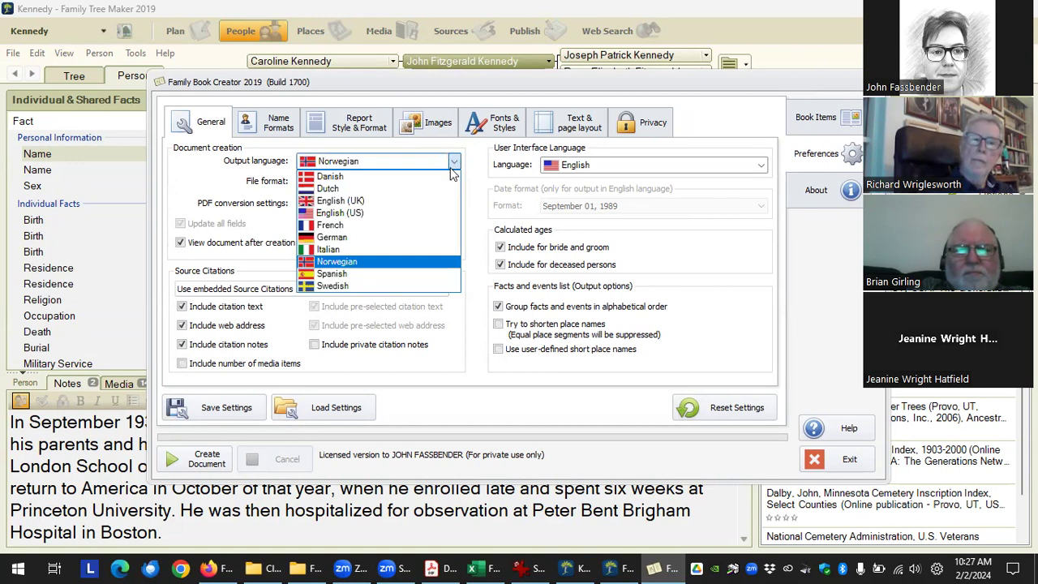
left_click(409, 209)
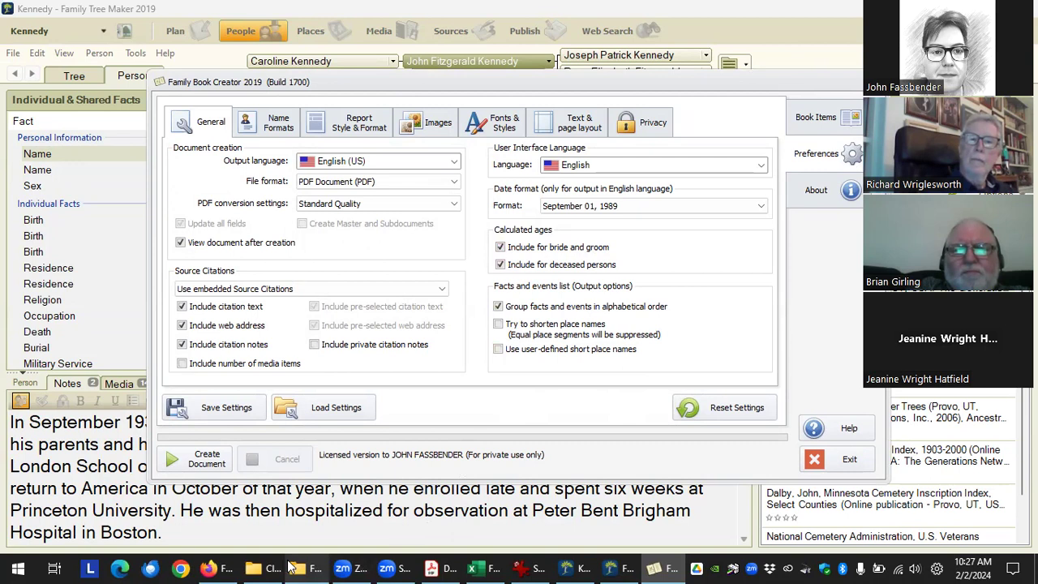
Switch to the embedded-citations PDF in Acrobat and select the phrase "At the age of 36, John married Jacqueline Lee Bouvier".
left_click(428, 568)
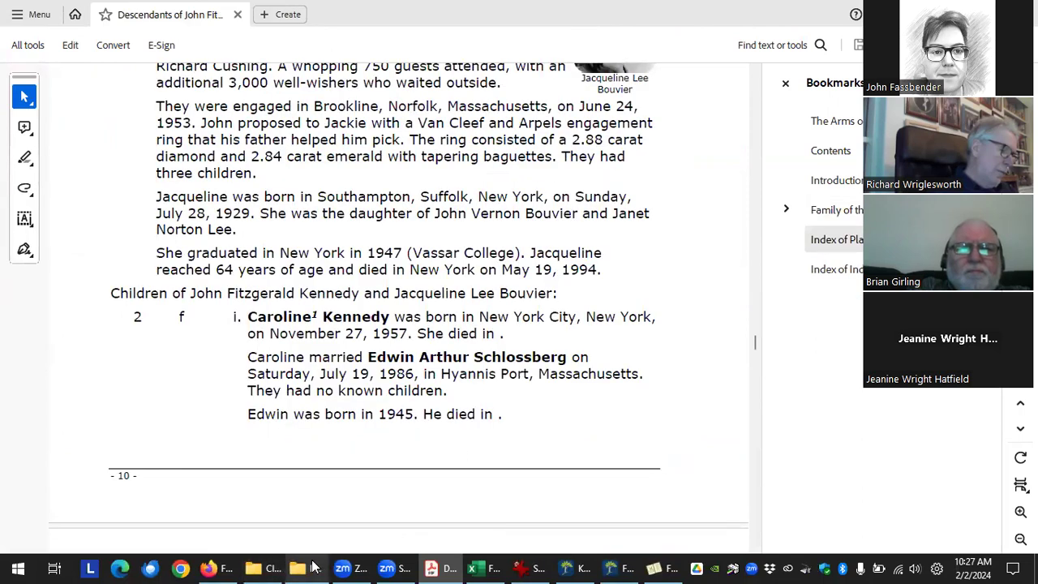
left_click(276, 567)
scroll(514, 398, "up", 2)
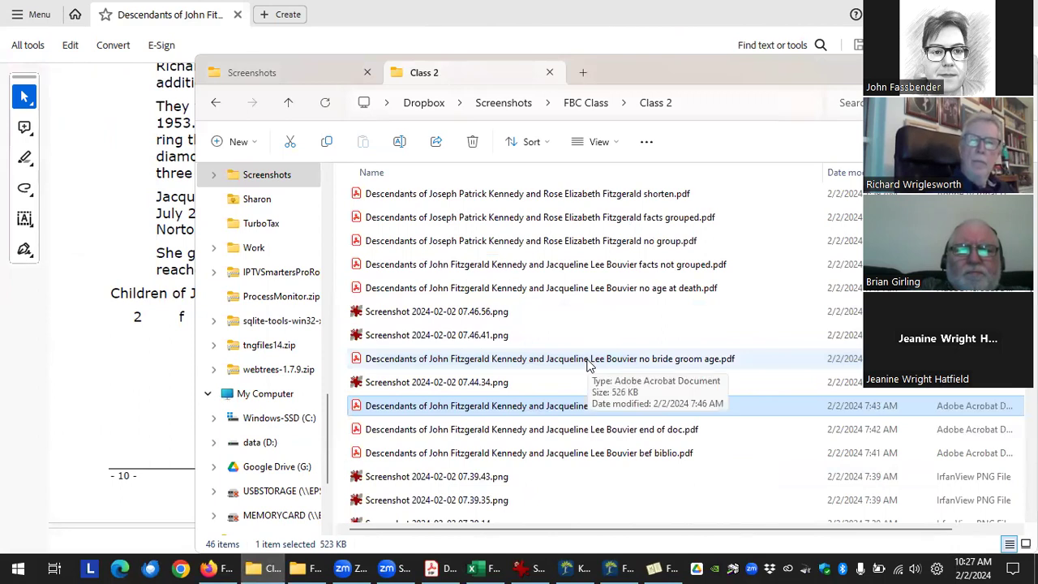
left_click(127, 139)
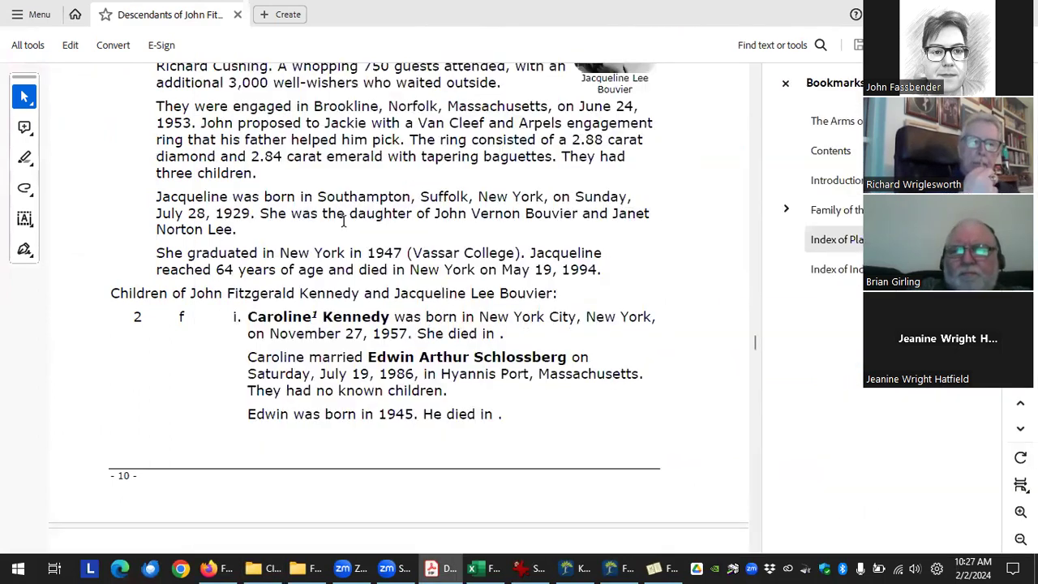
scroll(428, 243, "up", 4)
scroll(397, 248, "up", 1)
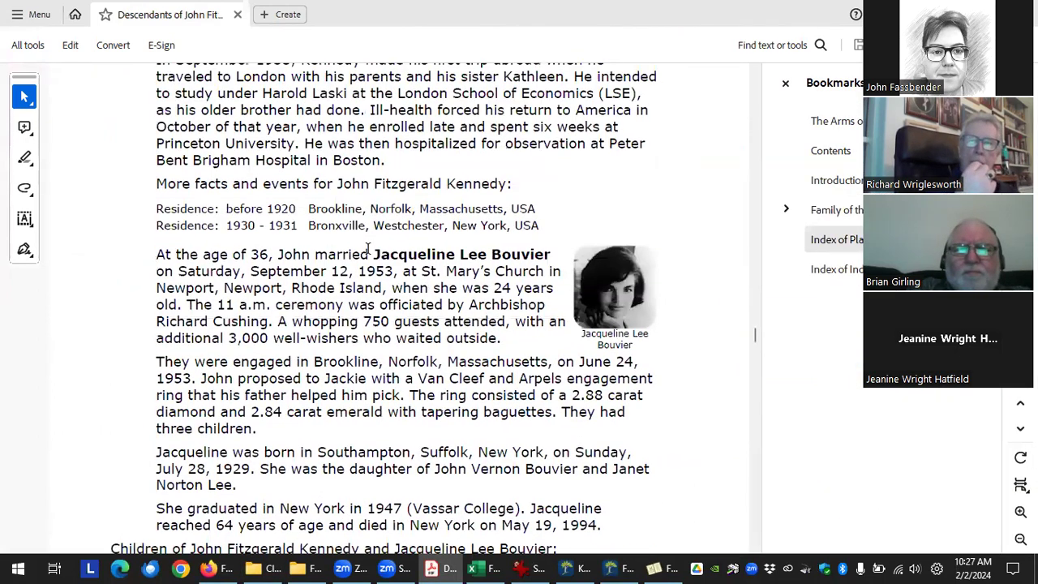
left_click_drag(157, 253, 551, 255)
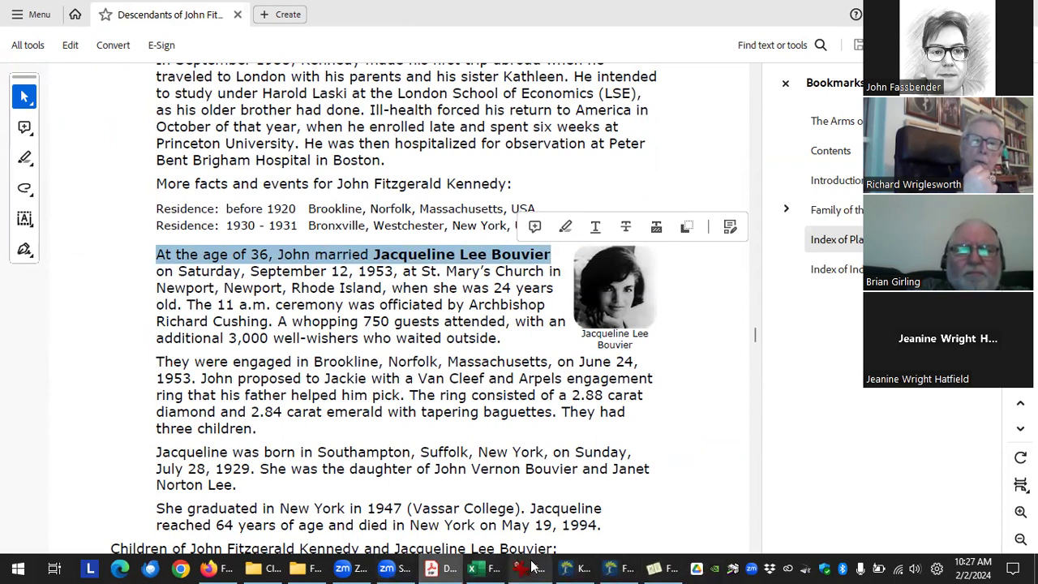
Open the "no bride groom age" PDF from the Class 2 folder, select "John married Jacqueline Lee Bouvier" and return to the embedded-citations PDF.
left_click(264, 567)
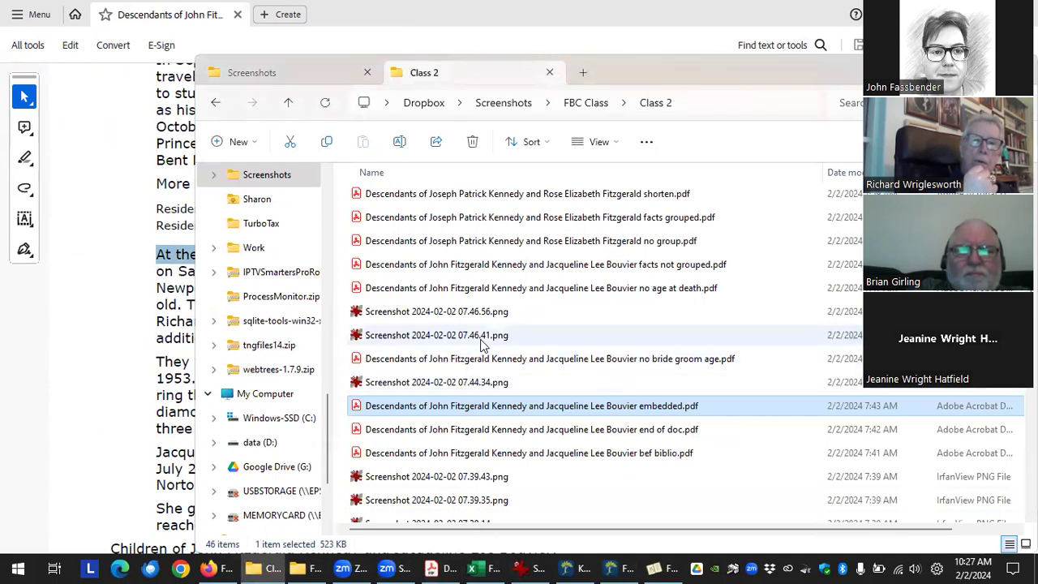
left_click(483, 363)
double_click(482, 363)
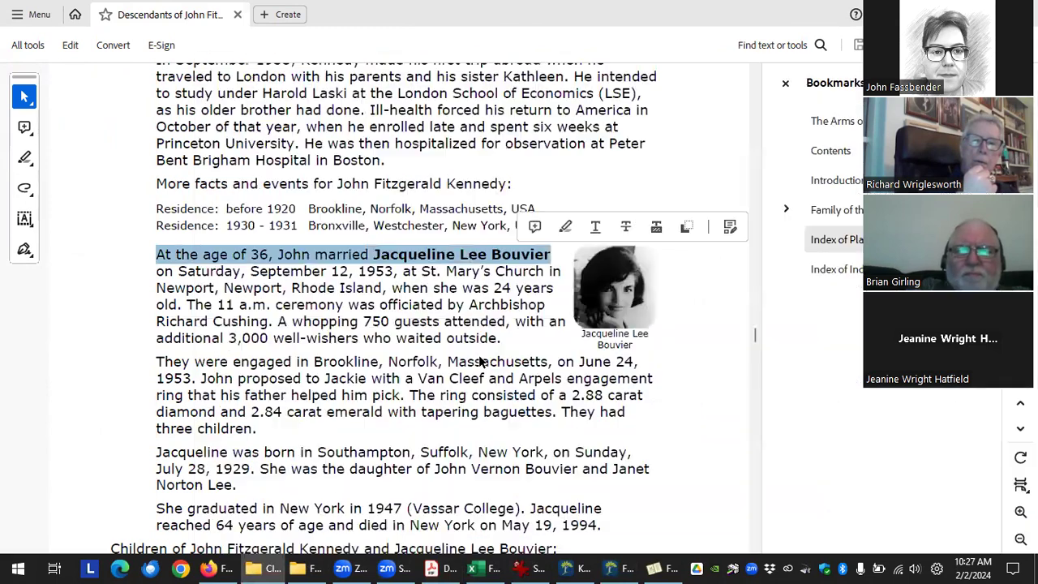
scroll(503, 283, "down", 20)
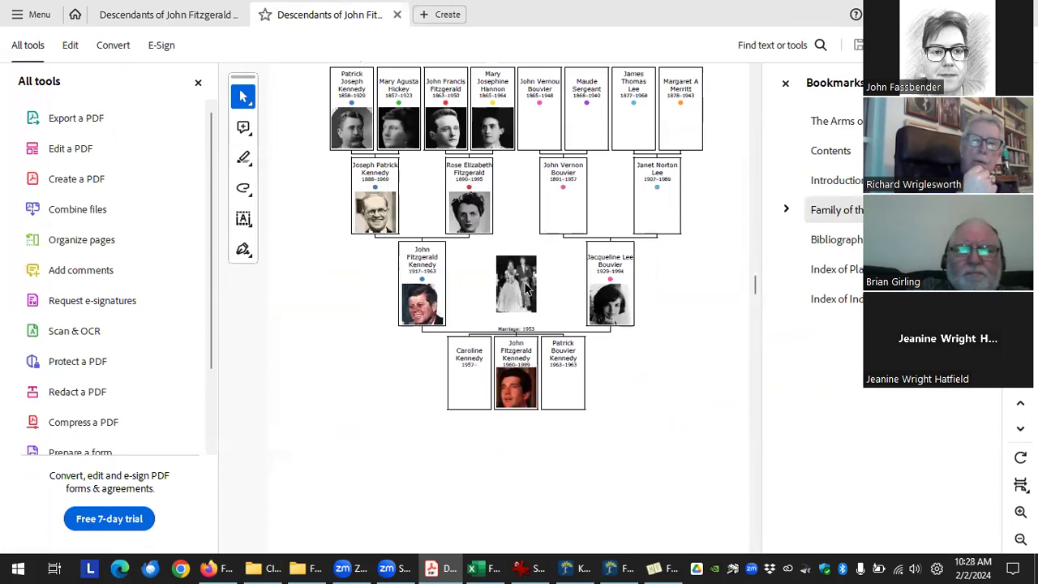
left_click(198, 82)
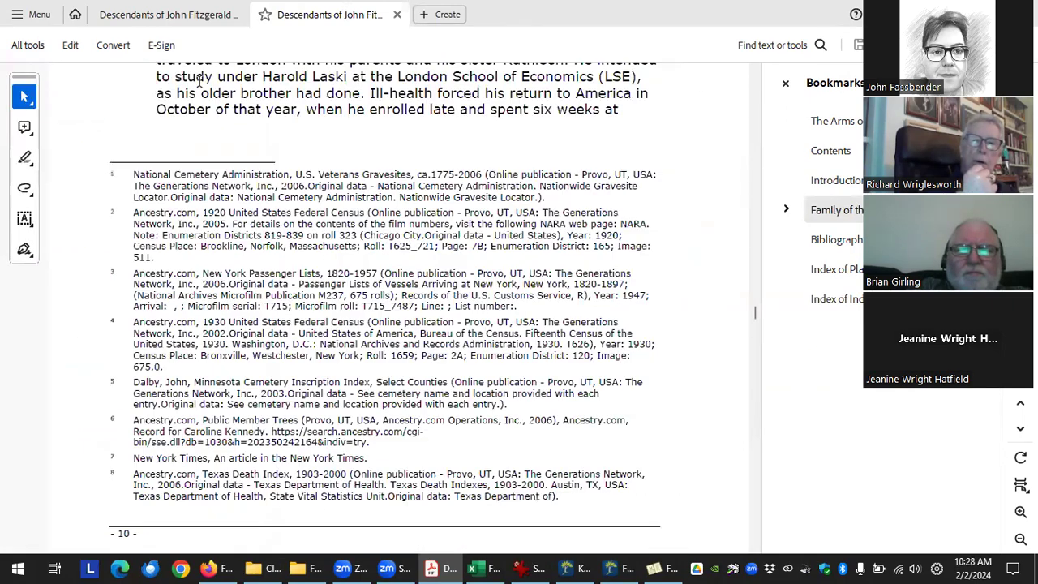
scroll(364, 235, "down", 5)
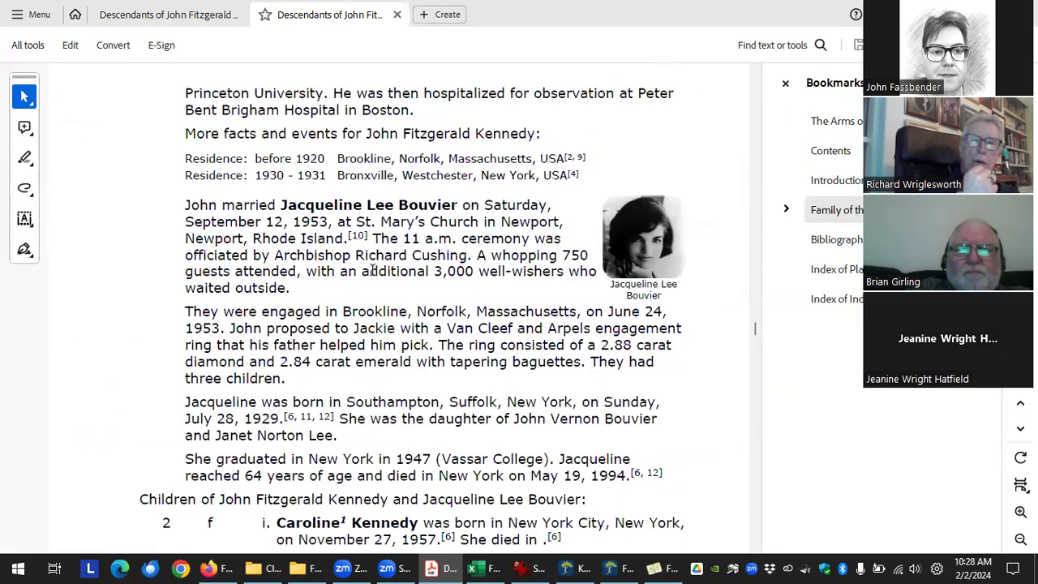
left_click_drag(183, 204, 442, 209)
key("ctrl+Tab")
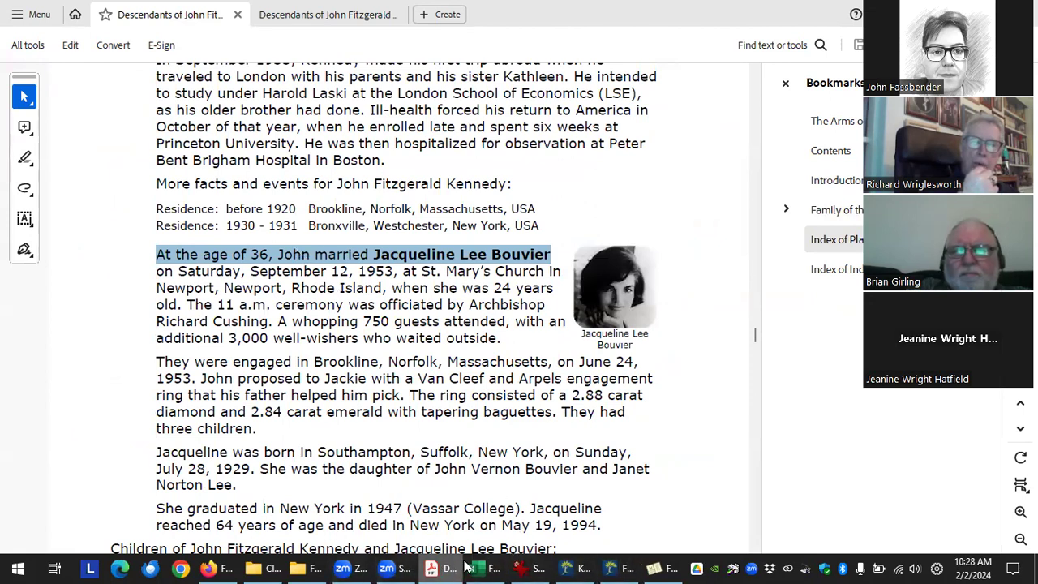
Check the calculated ages preferences in Family Book Creator, and in the embedded-citations PDF select the sentence giving John's death and age.
left_click(658, 567)
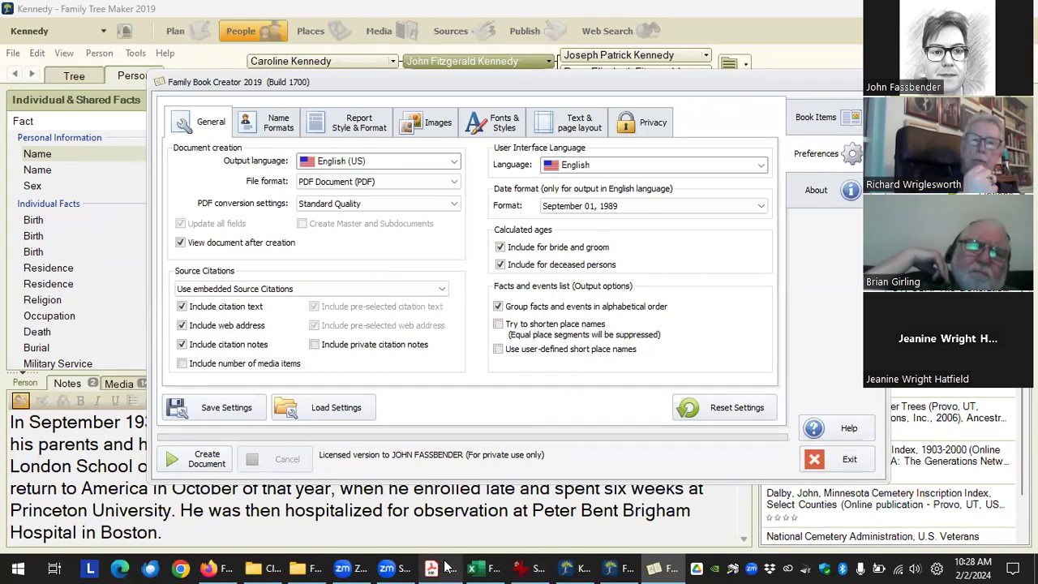
mouse_move(445, 566)
left_click(357, 507)
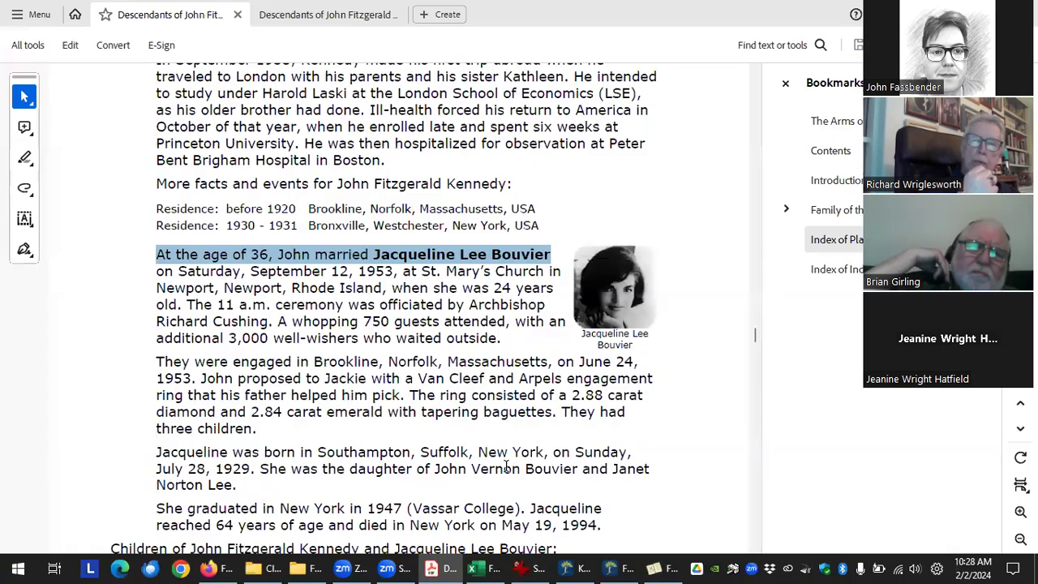
scroll(531, 339, "down", 5)
scroll(531, 338, "up", 10)
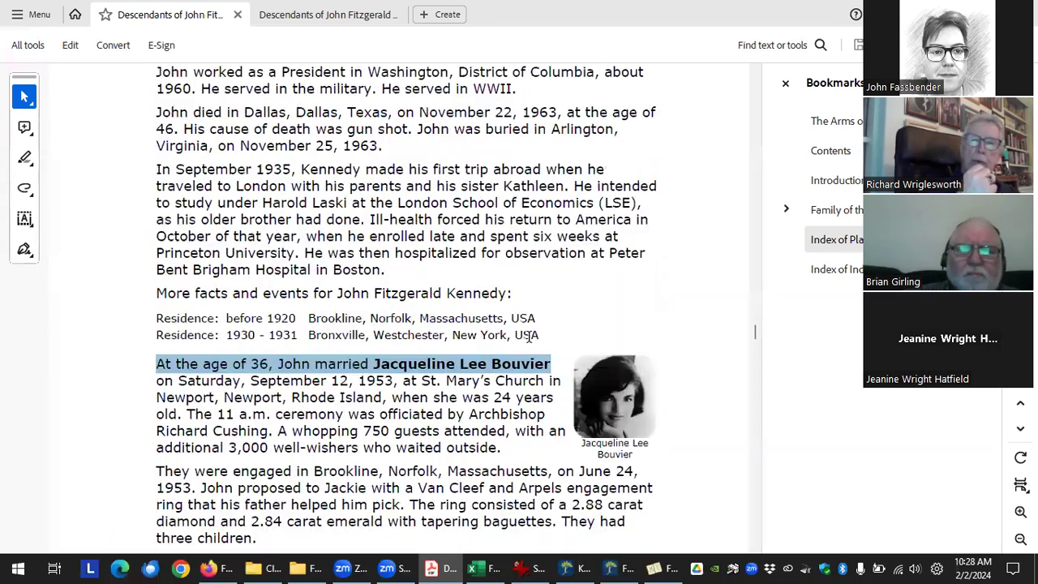
scroll(205, 274, "down", 2)
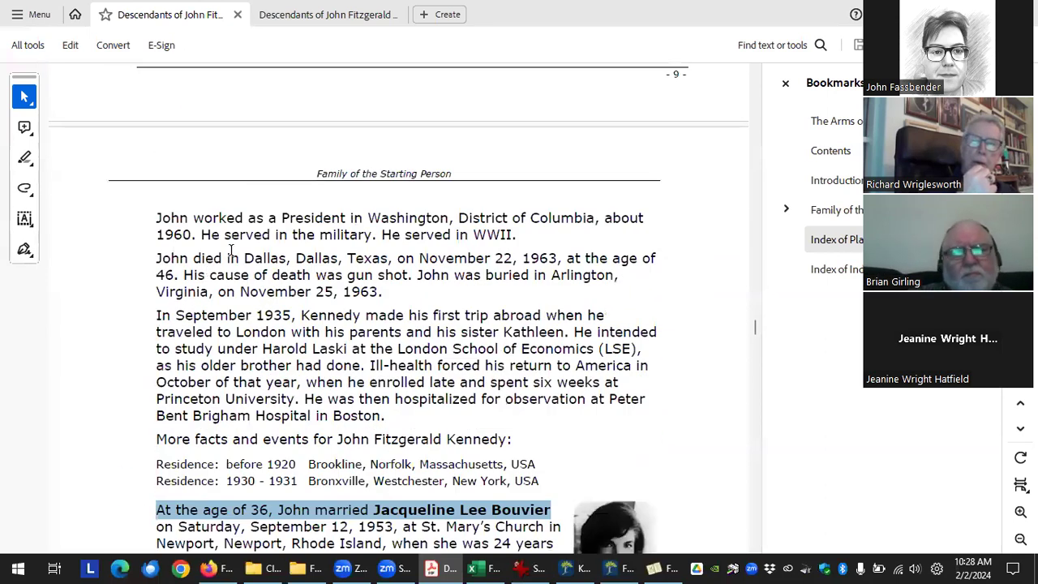
mouse_move(151, 259)
left_mouse_down()
mouse_move(515, 261)
mouse_move(179, 276)
left_mouse_up()
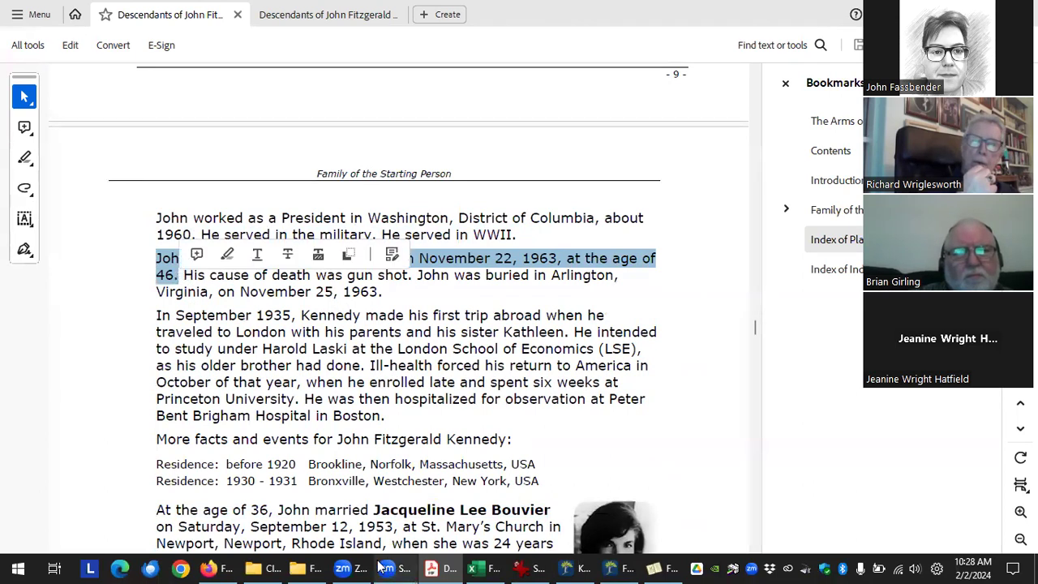
Open the "no age at death" PDF from the Class 2 folder and go to John's death paragraph in the starting person's family section.
left_click(270, 566)
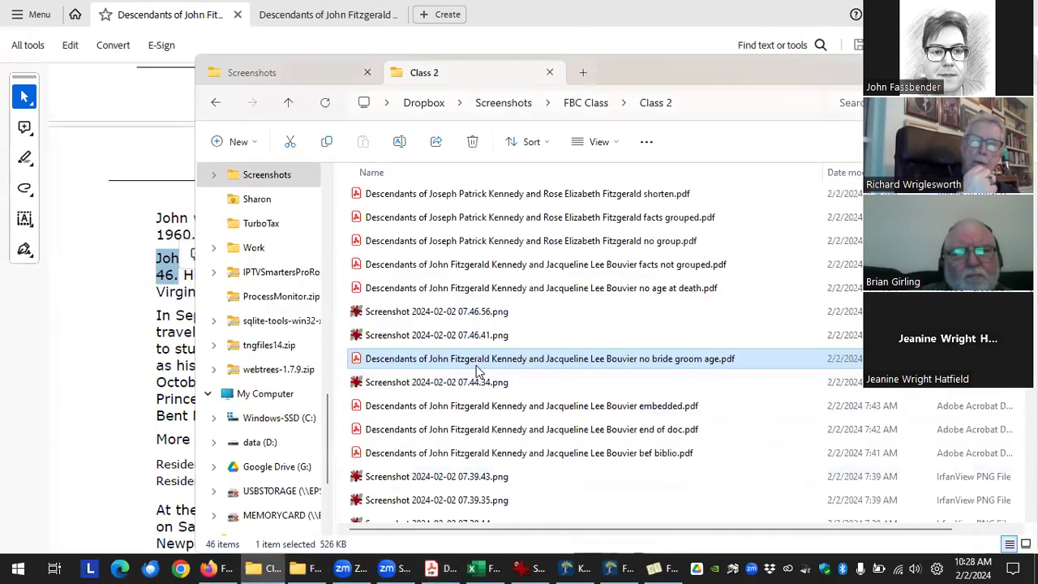
left_click(527, 289)
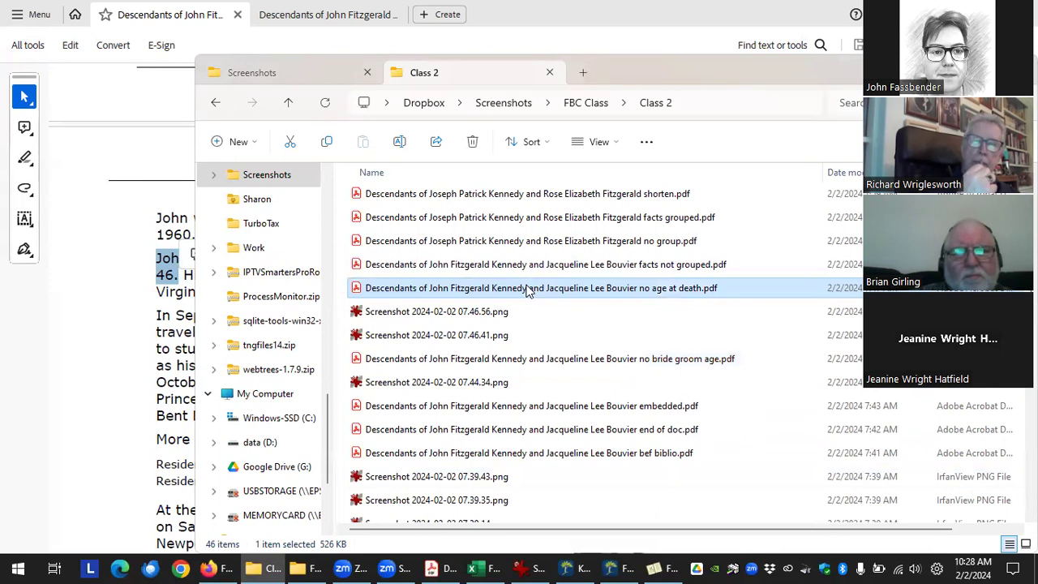
double_click(527, 289)
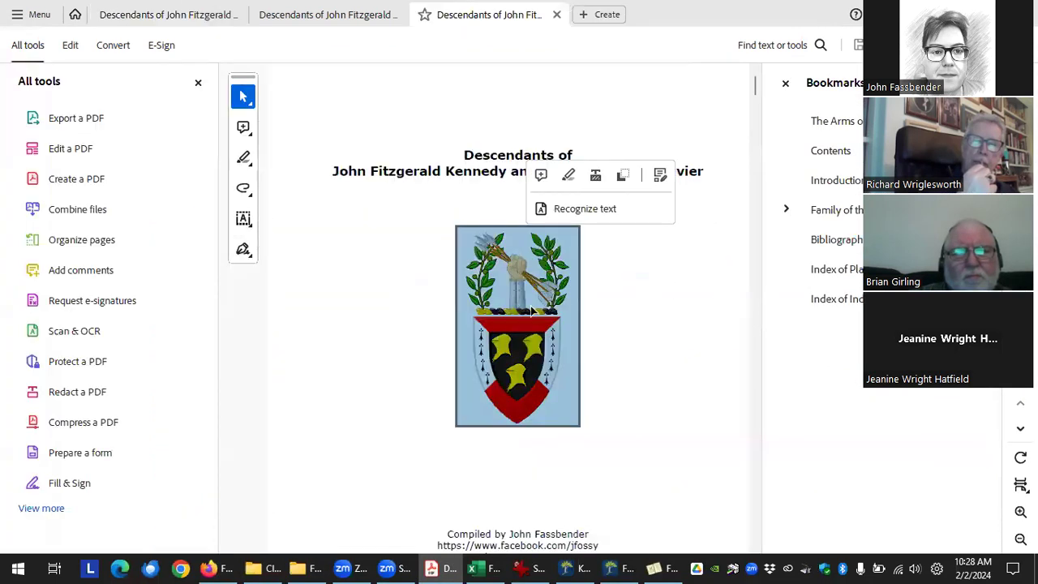
left_click(834, 209)
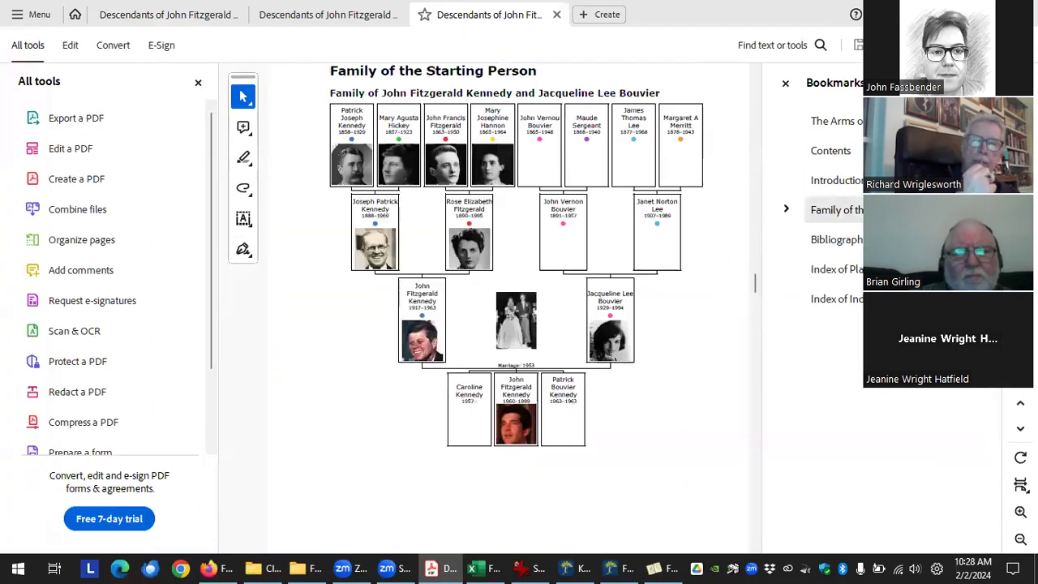
left_click(198, 82)
scroll(514, 344, "down", 5)
scroll(514, 344, "down", 10)
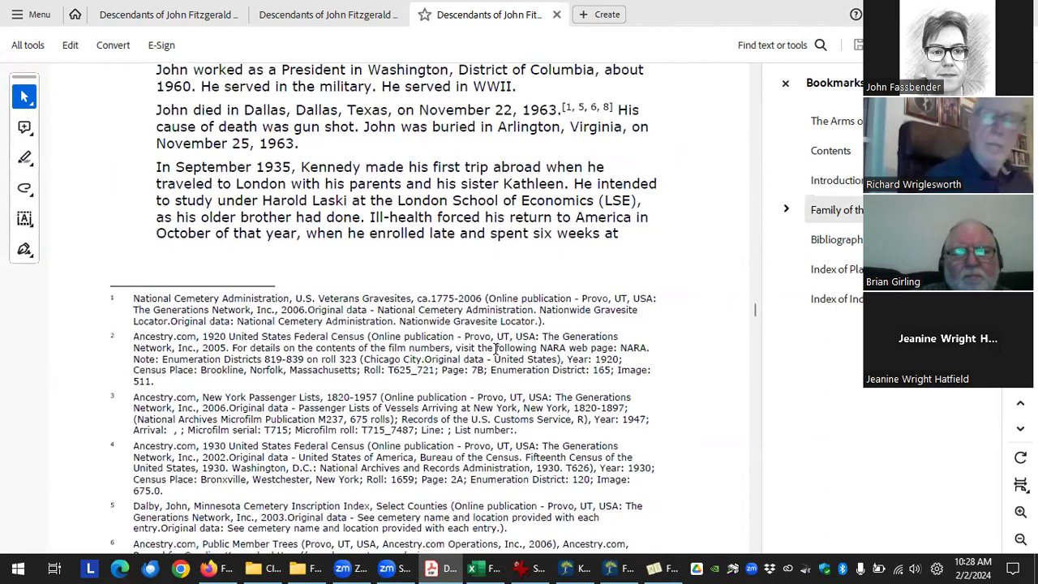
Point out the start of the John death sentence in the "no age at death" PDF and dismiss the PDF editing offer.
left_click_drag(157, 127, 451, 109)
left_click(159, 110)
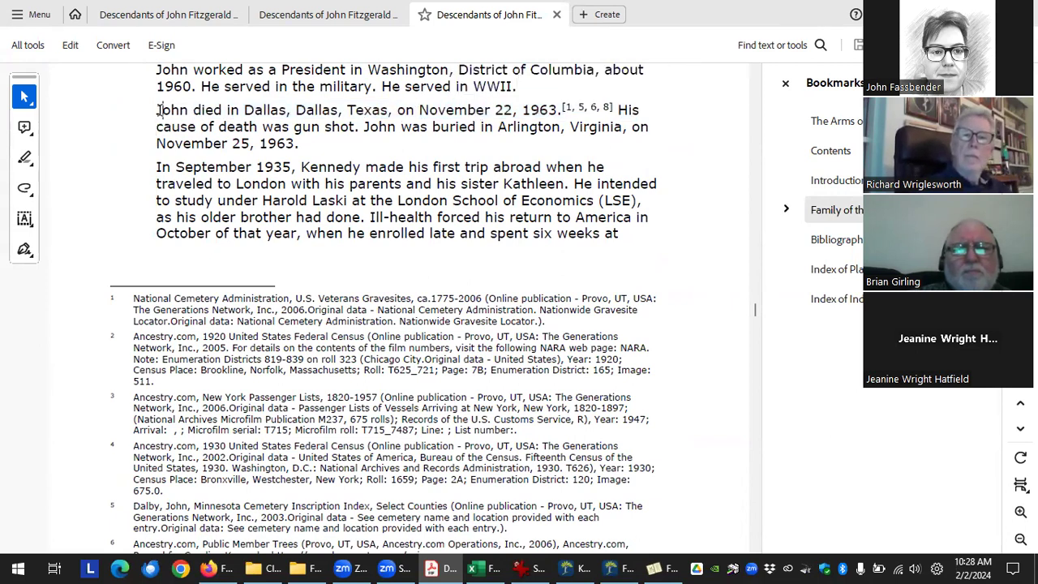
double_click(159, 110)
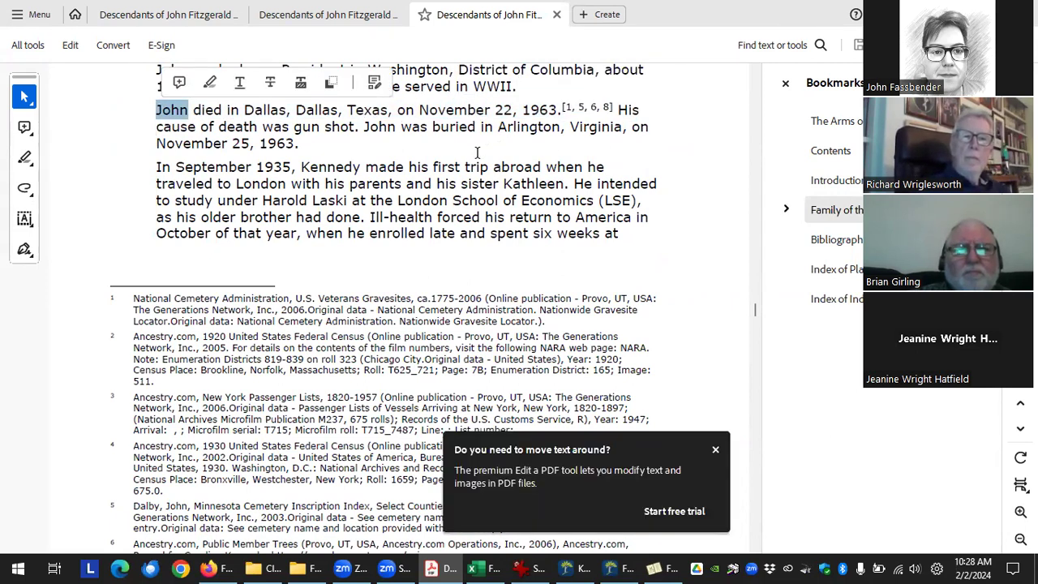
left_click(485, 168)
left_click(715, 450)
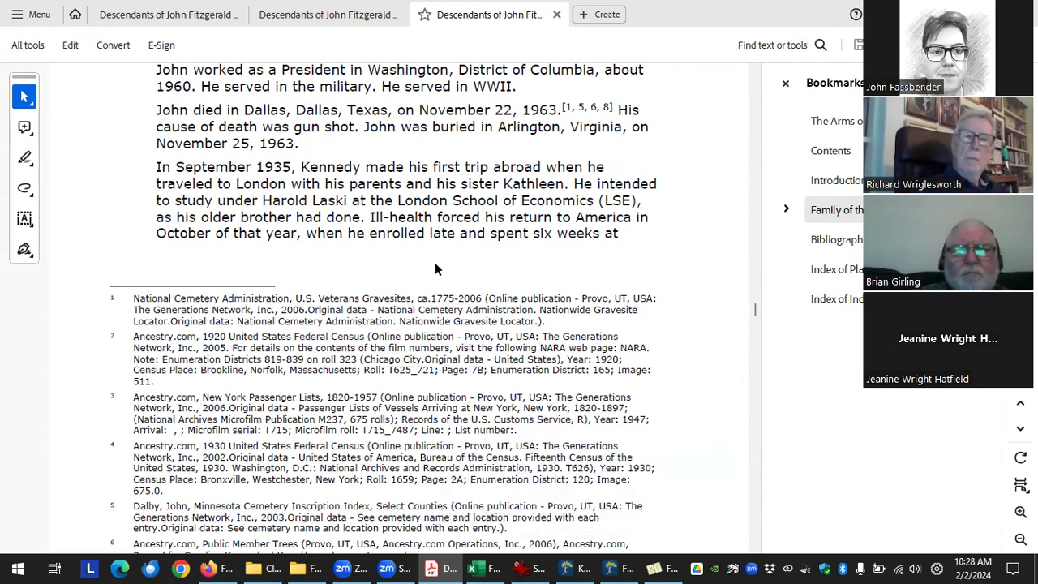
Compare the sentence on John's death in the "no bride groom age" PDF.
left_click(324, 14)
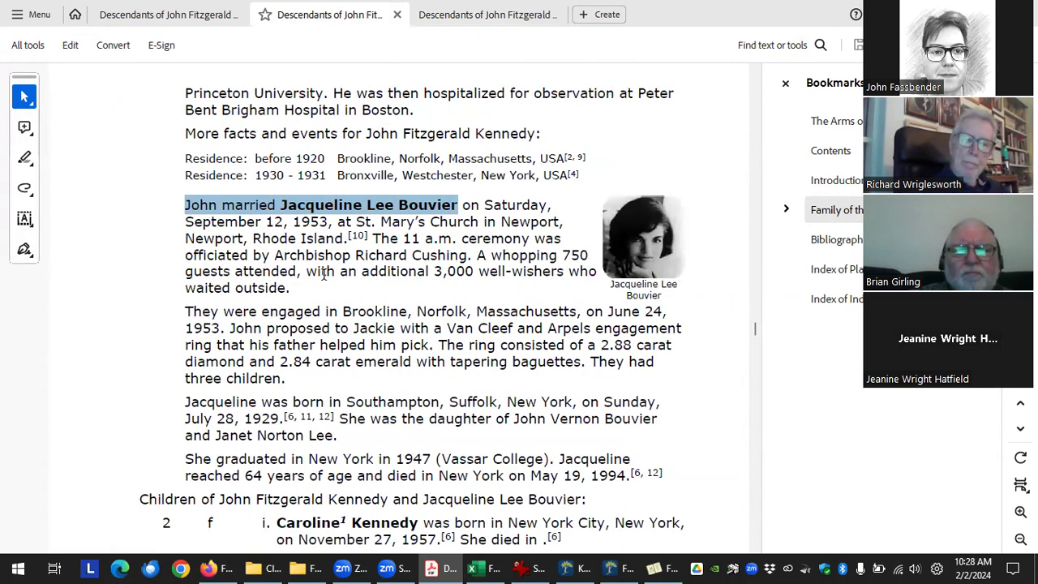
scroll(322, 275, "down", 1)
scroll(321, 277, "up", 10)
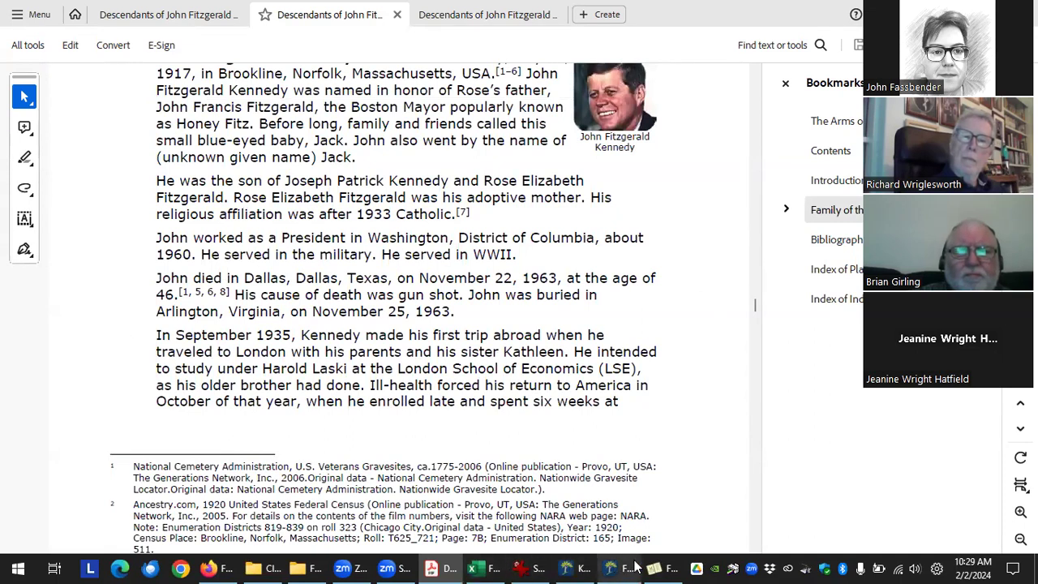
Return to Family Book Creator and show the main part's items to include for the primary person.
left_click(659, 567)
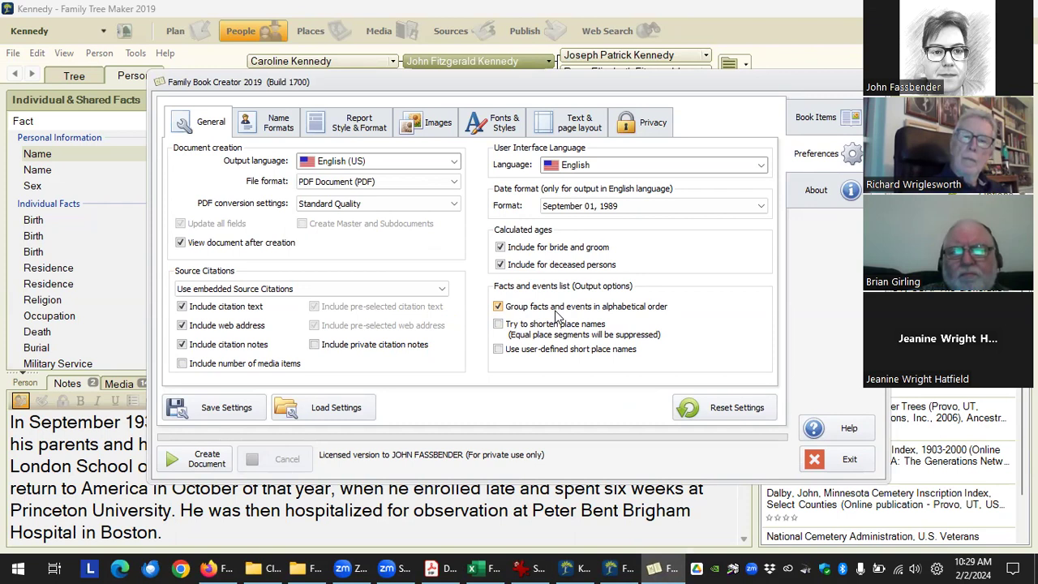
left_click(825, 113)
left_click(294, 165)
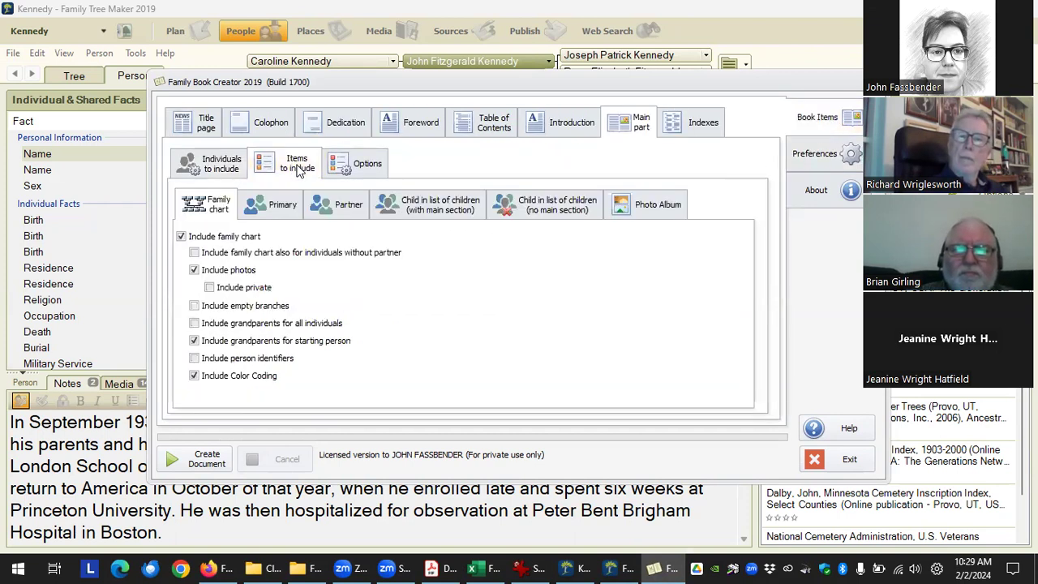
left_click(279, 206)
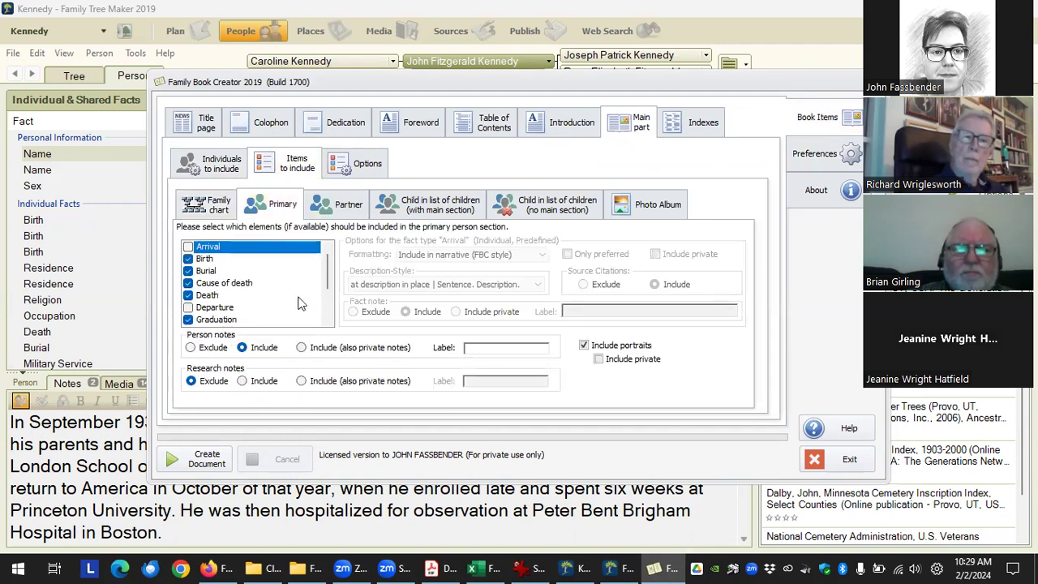
Display the primary person's options for the Cause of death fact type.
scroll(227, 280, "down", 1)
scroll(228, 282, "up", 2)
left_click(228, 283)
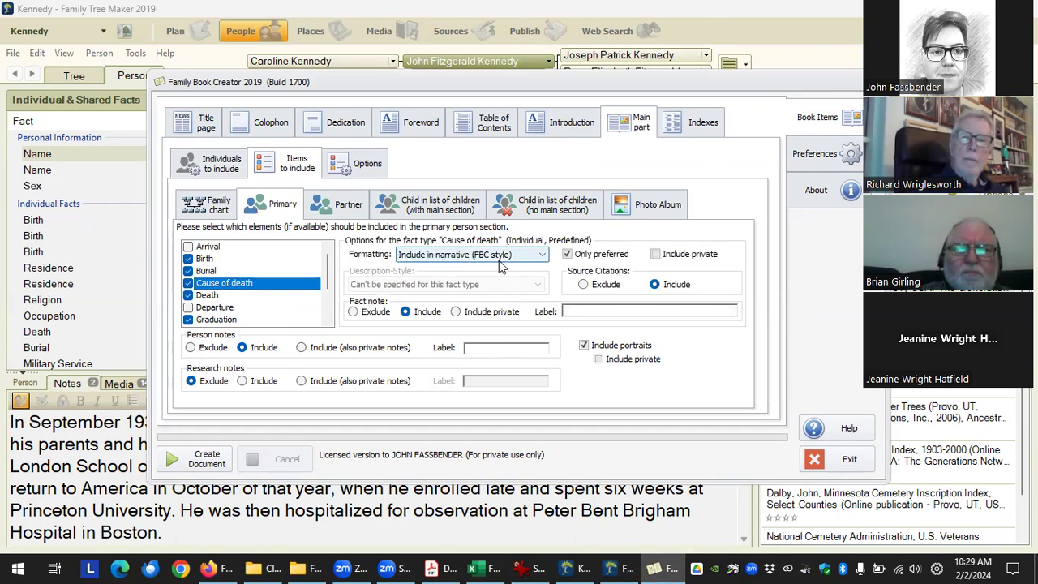
Include the Arrival fact for the primary person and set its formatting to "Include in list of facts and events".
left_click(196, 246)
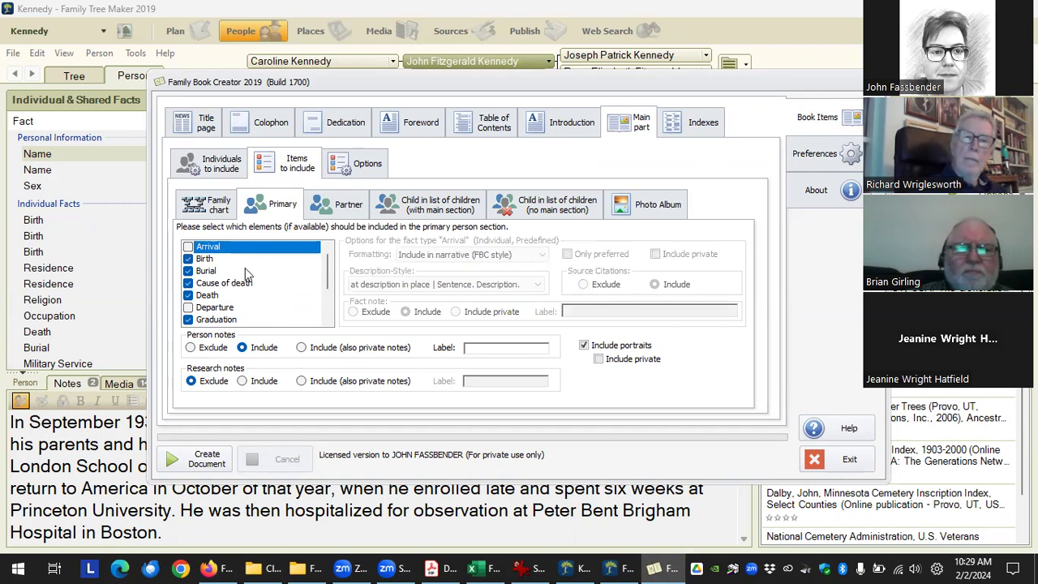
left_click(188, 246)
left_click(542, 253)
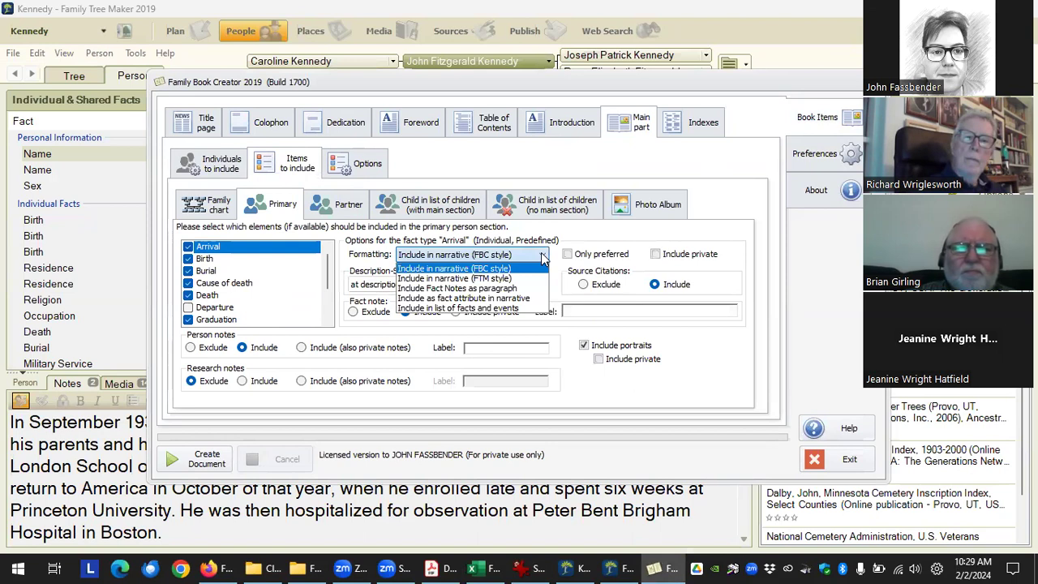
left_click(533, 309)
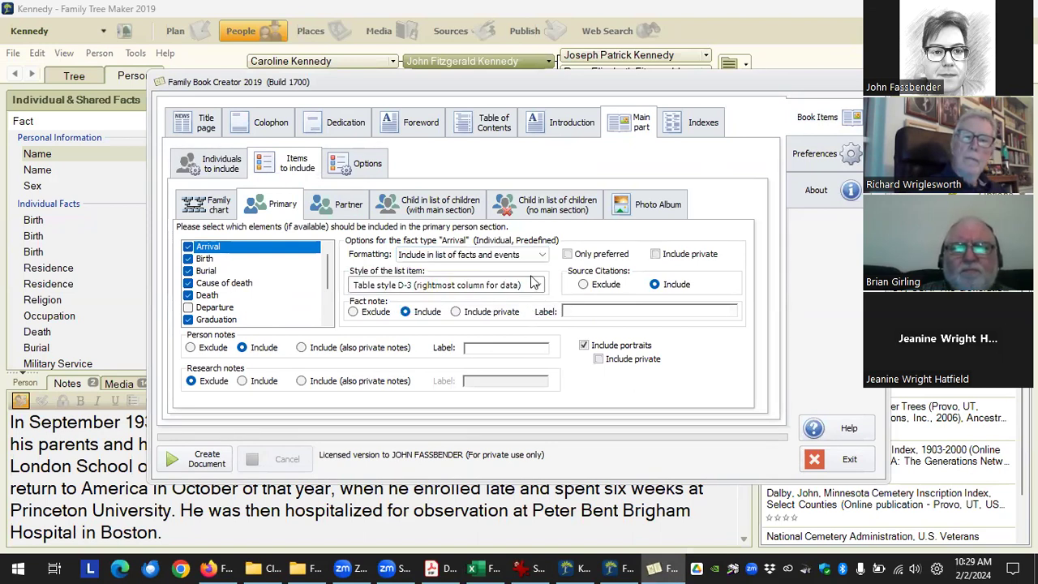
Check the formatting and list item style chosen for the primary person's Residence fact.
scroll(254, 283, "down", 2)
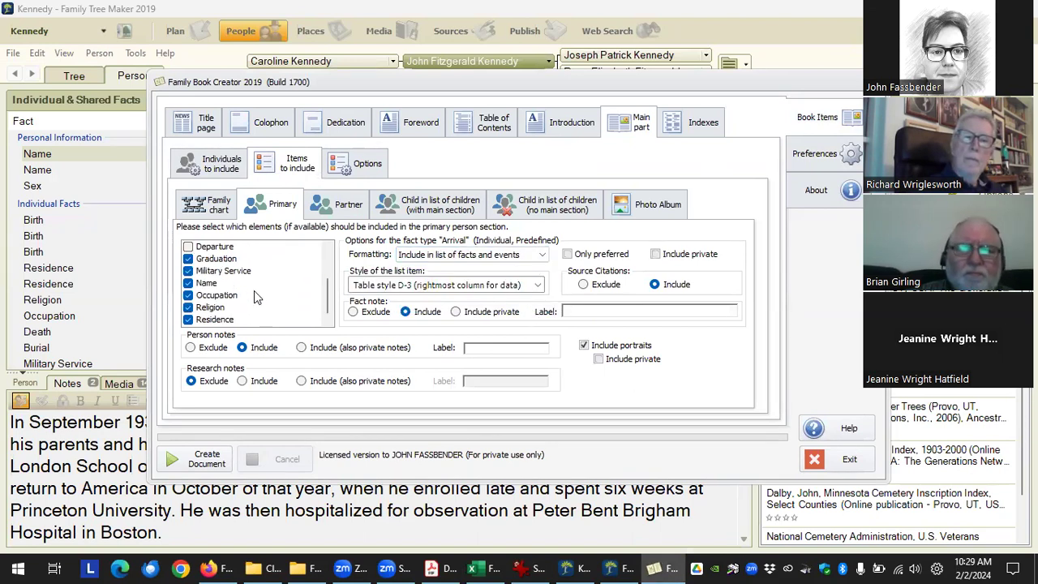
left_click(235, 320)
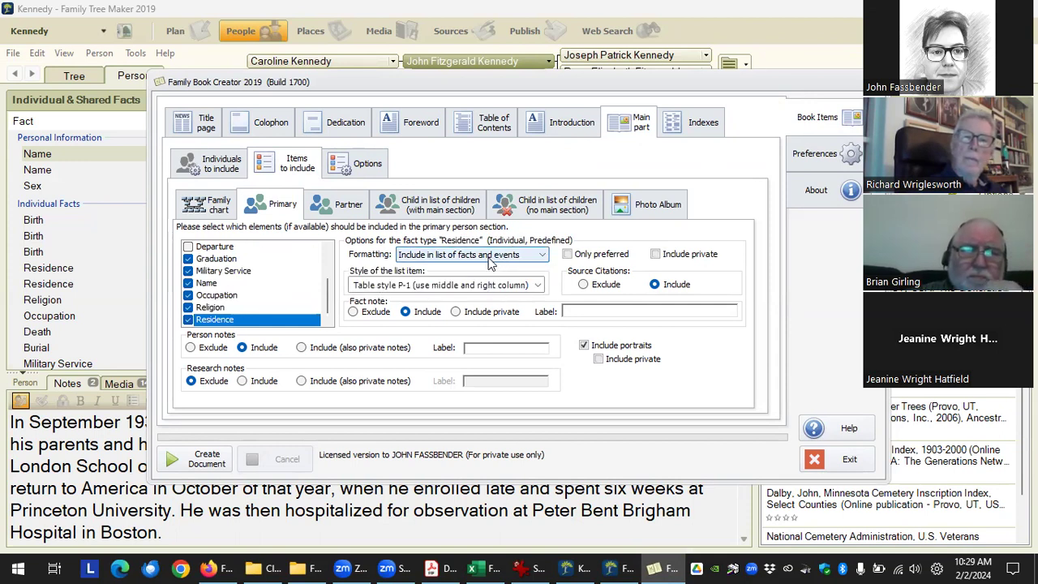
scroll(285, 283, "up", 2)
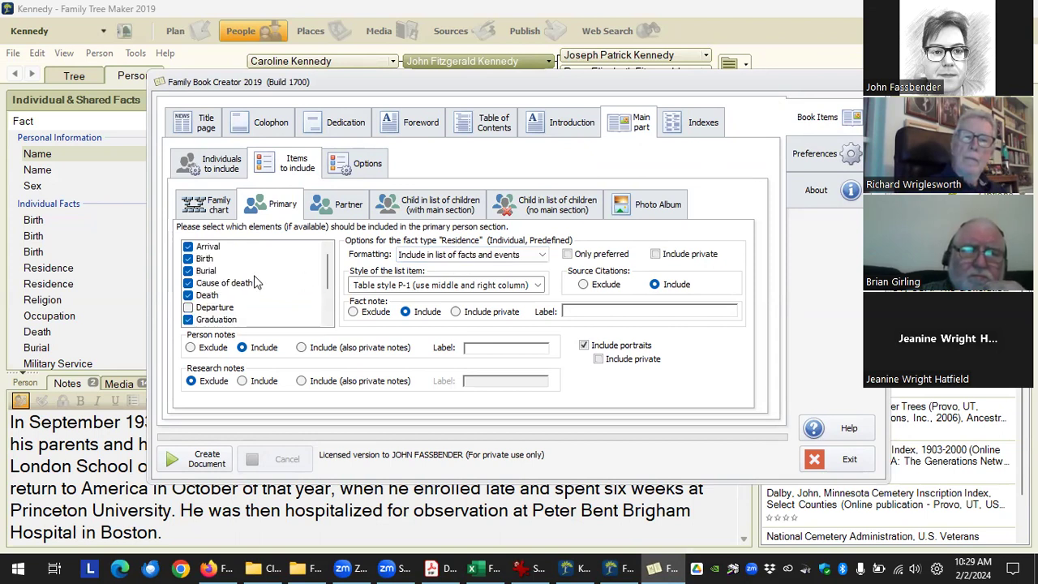
Copy the primary person's Arrival fact options and paste them to all "Arrival" fact types.
left_click(214, 251)
right_click(214, 250)
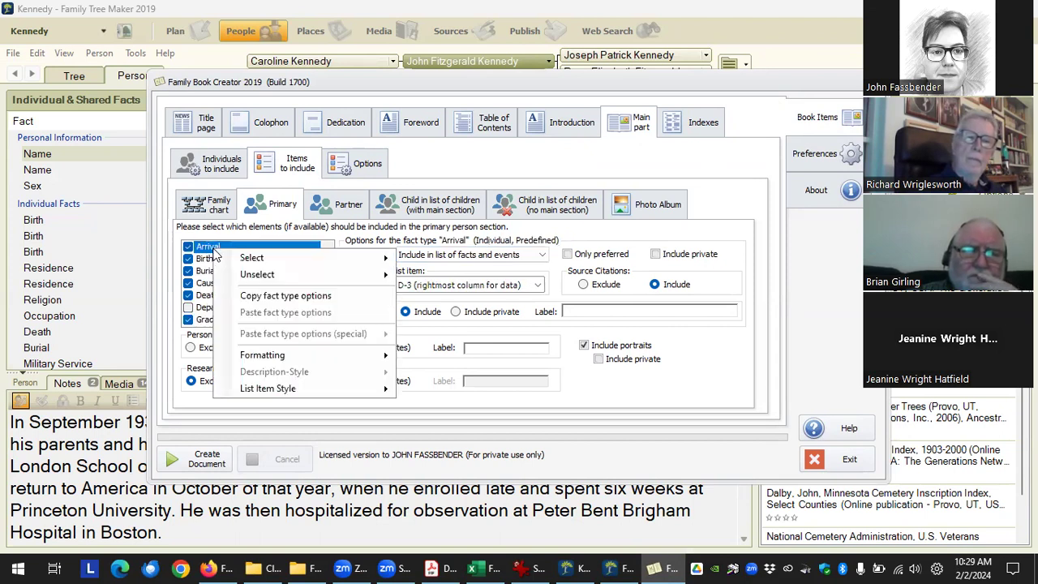
left_click(318, 297)
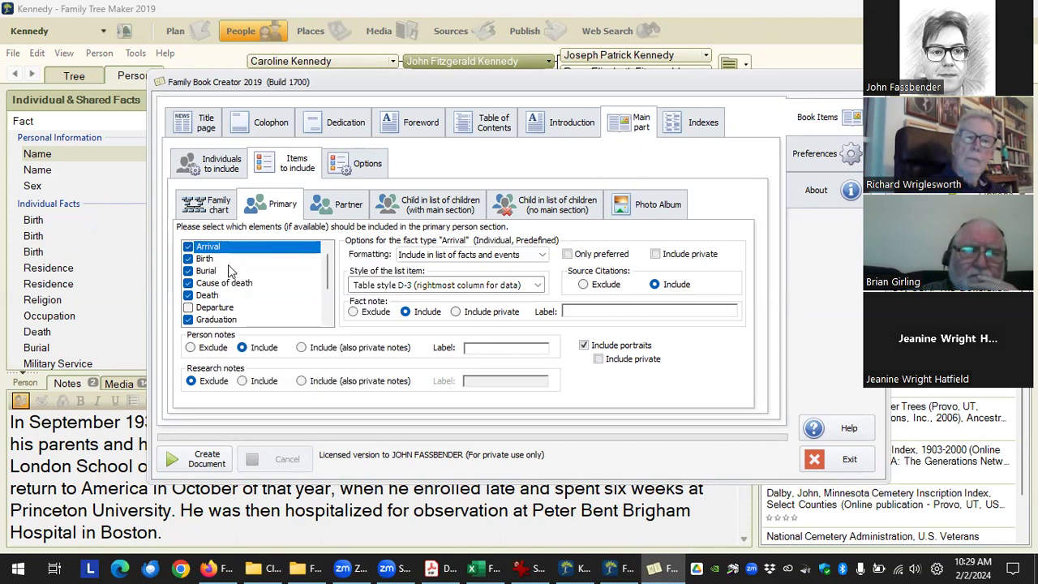
right_click(209, 248)
mouse_move(316, 339)
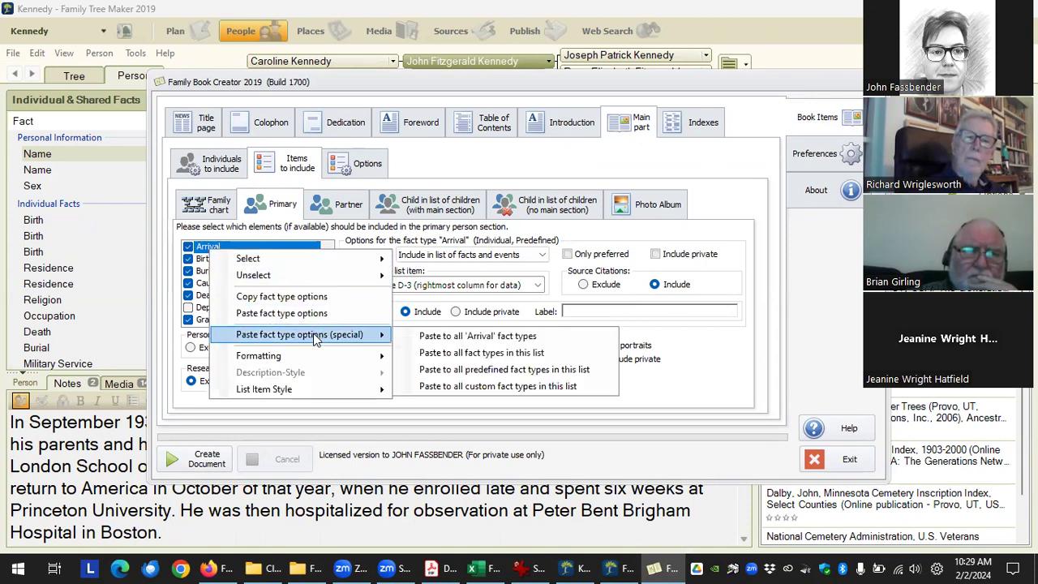
left_click(458, 337)
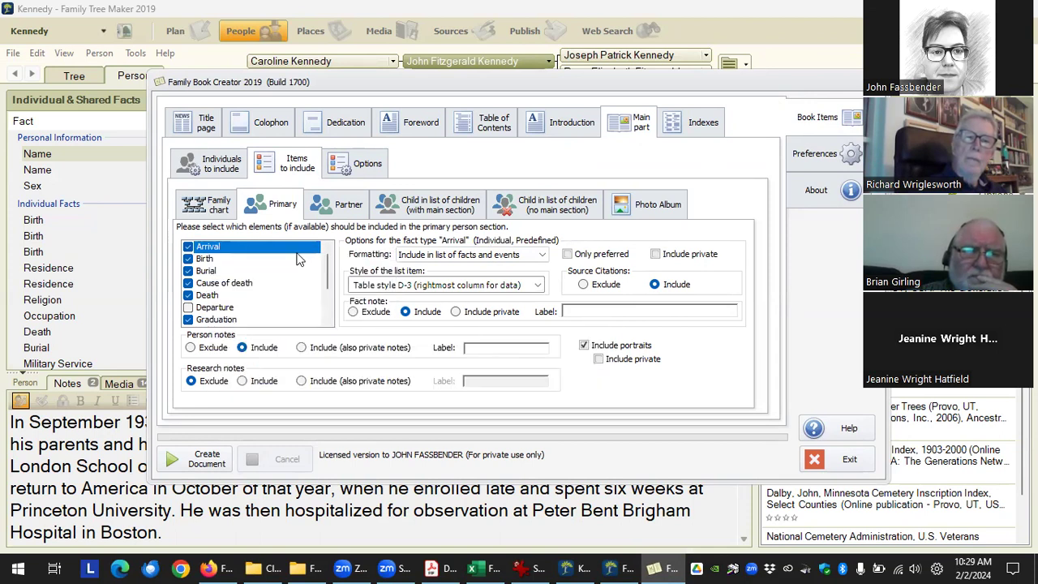
Check the Arrival options for the partner and include the Arrival fact for children with no main section, returning to the primary person.
left_click(340, 208)
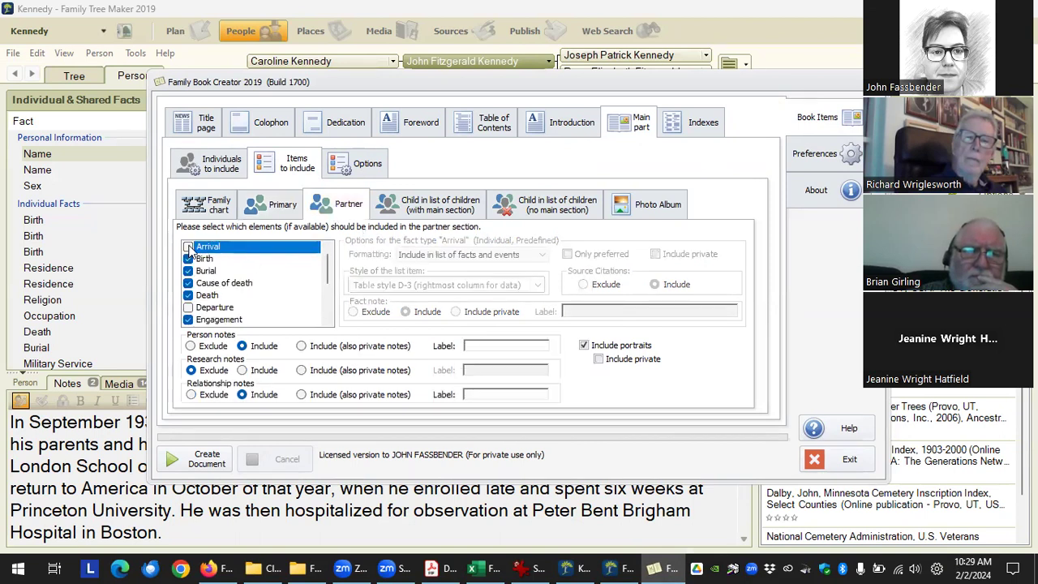
left_click(527, 206)
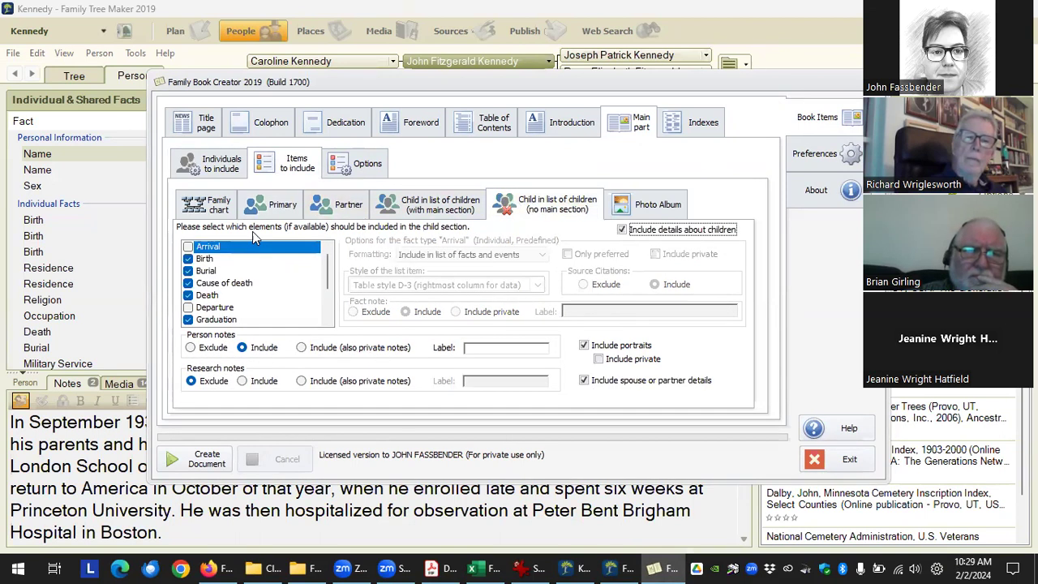
left_click(188, 247)
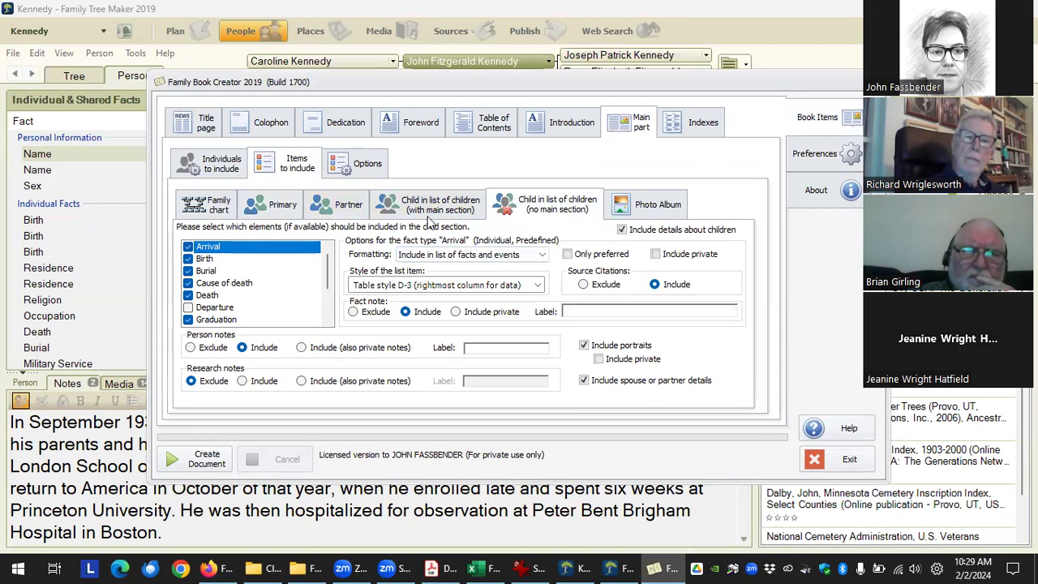
left_click(276, 212)
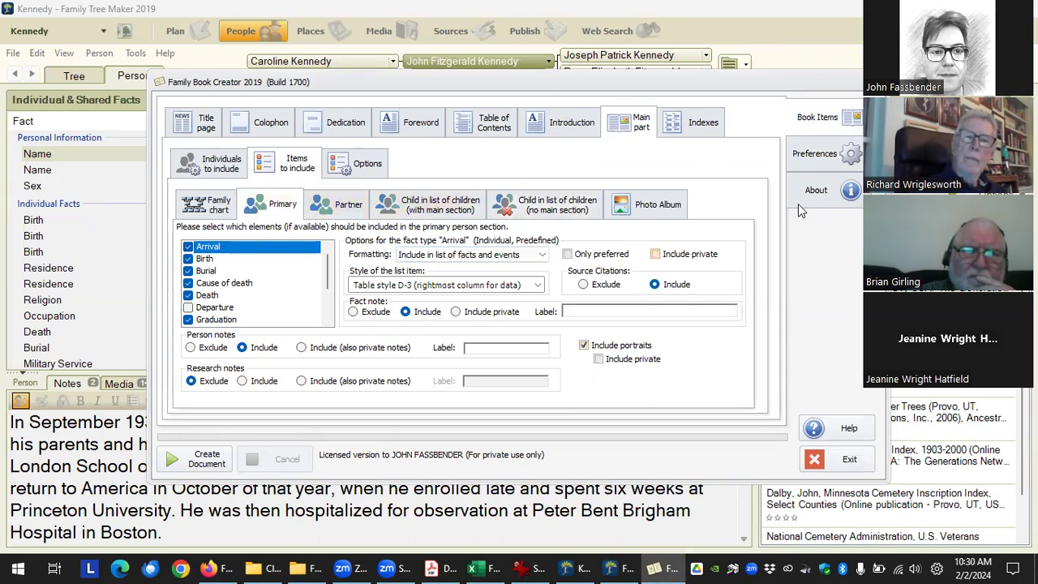
Return to the general preferences and turn off grouping facts and events in alphabetical order.
left_click(823, 156)
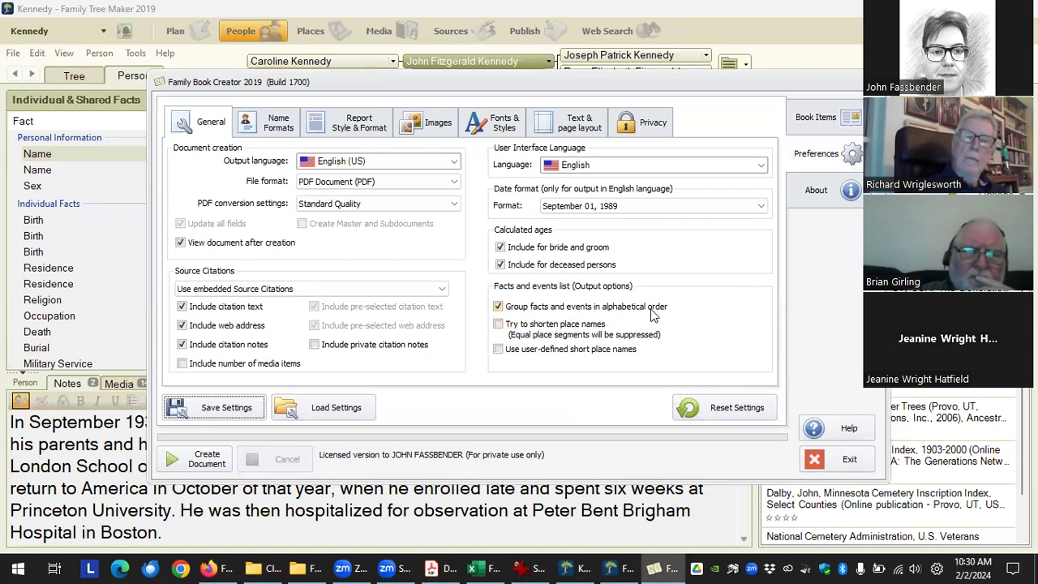
left_click(536, 310)
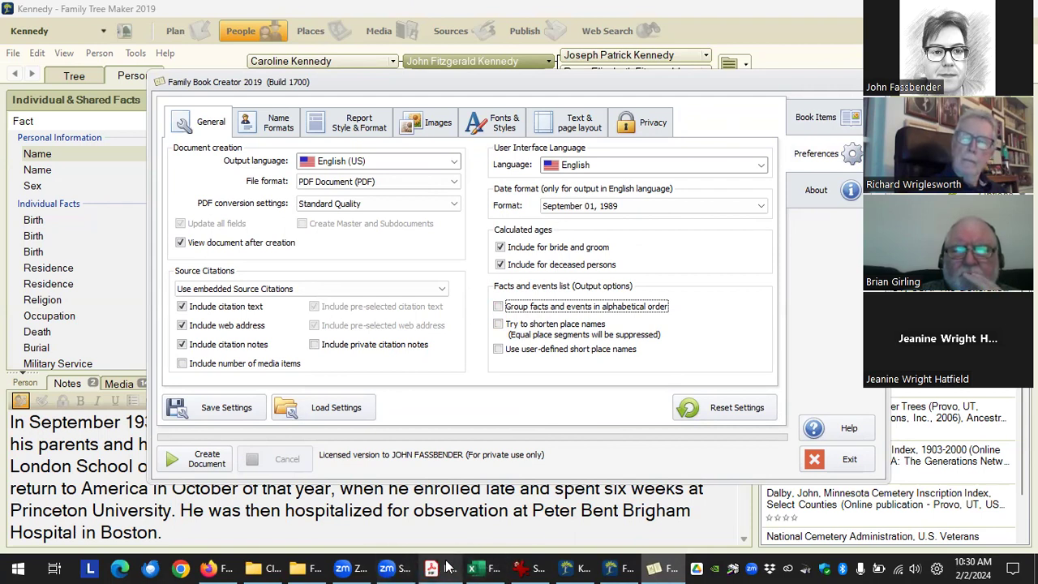
Open the "facts not grouped" PDF from the Class 2 folder and expand its starting person's family section.
left_click(262, 568)
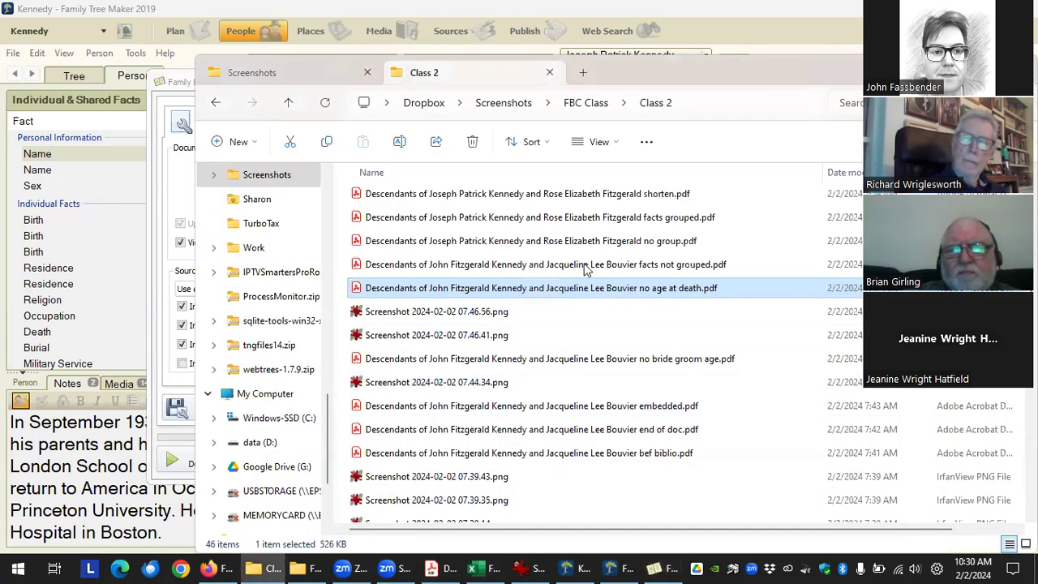
double_click(536, 266)
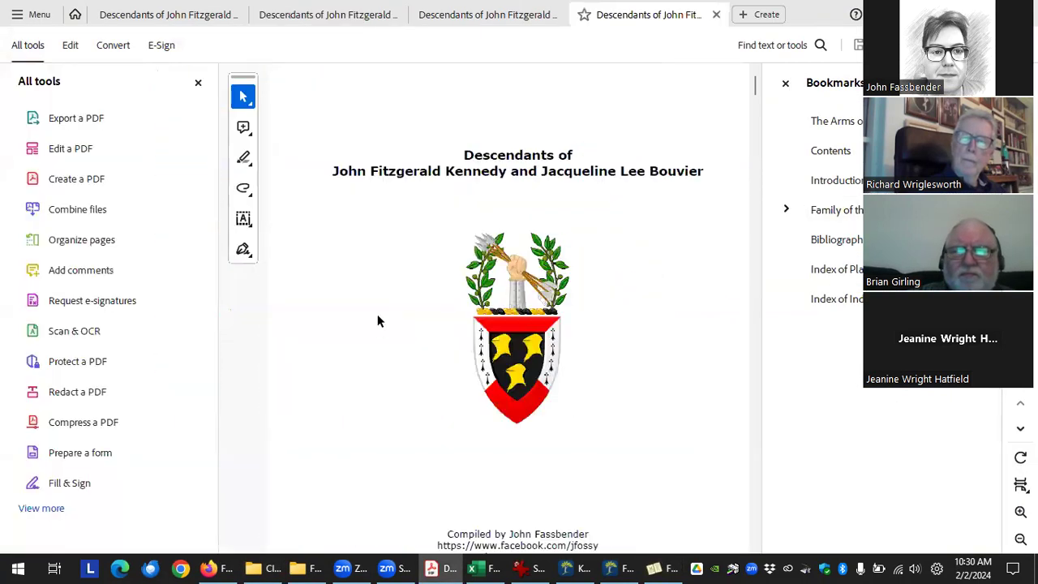
left_click(197, 83)
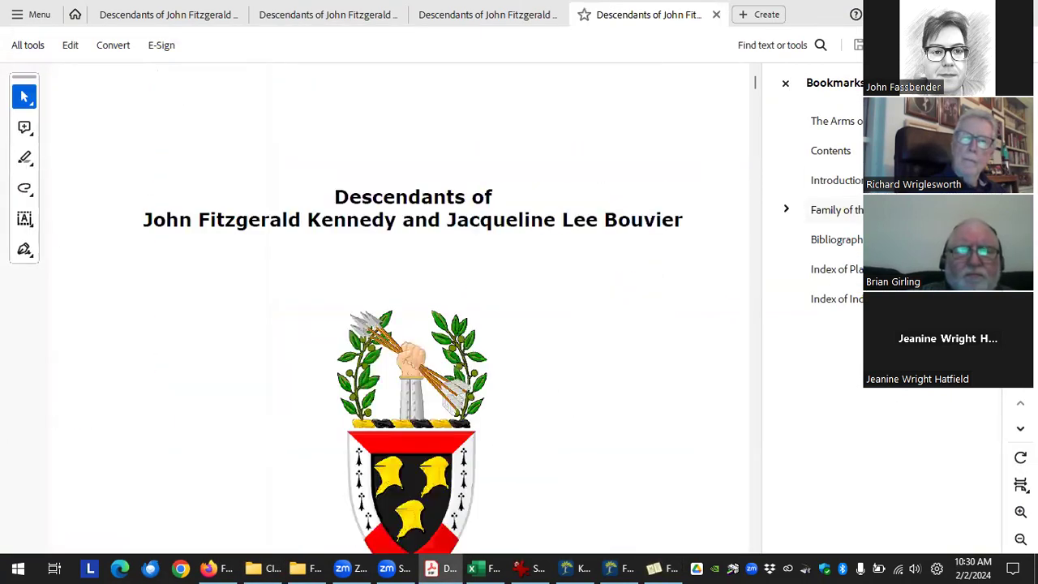
left_click(831, 210)
left_click(785, 209)
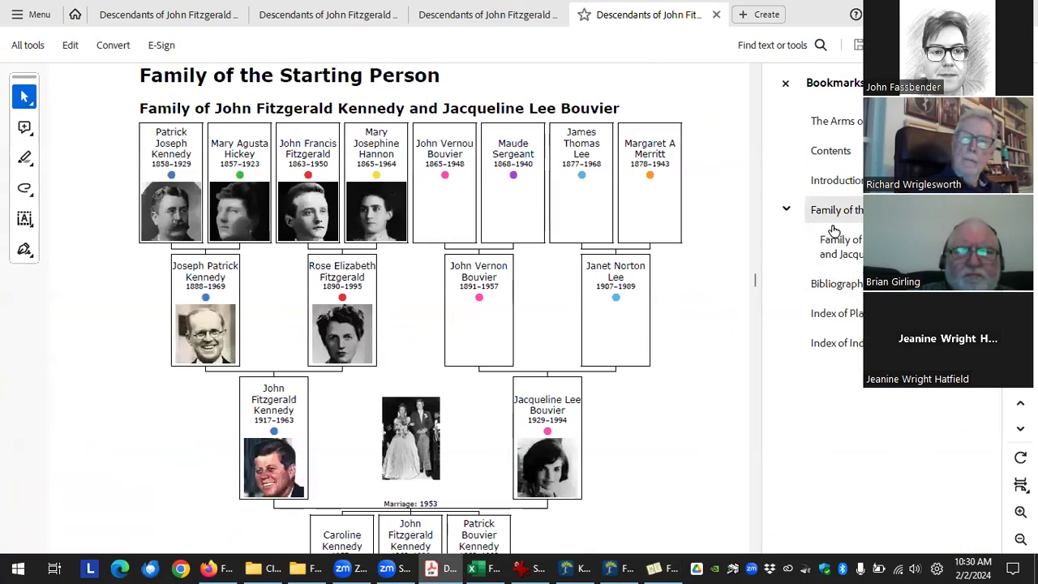
Look through the "facts not grouped" PDF for the order of the listed facts and events, and close the document.
scroll(511, 422, "down", 20)
scroll(511, 419, "down", 8)
scroll(511, 419, "down", 12)
scroll(511, 414, "down", 5)
scroll(511, 387, "up", 15)
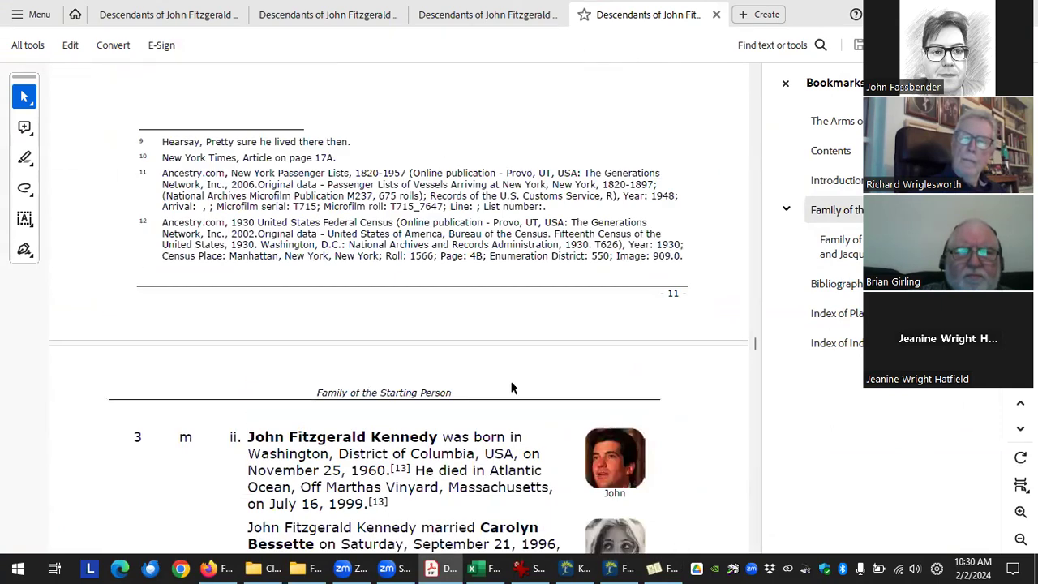
scroll(511, 387, "up", 4)
scroll(510, 388, "up", 3)
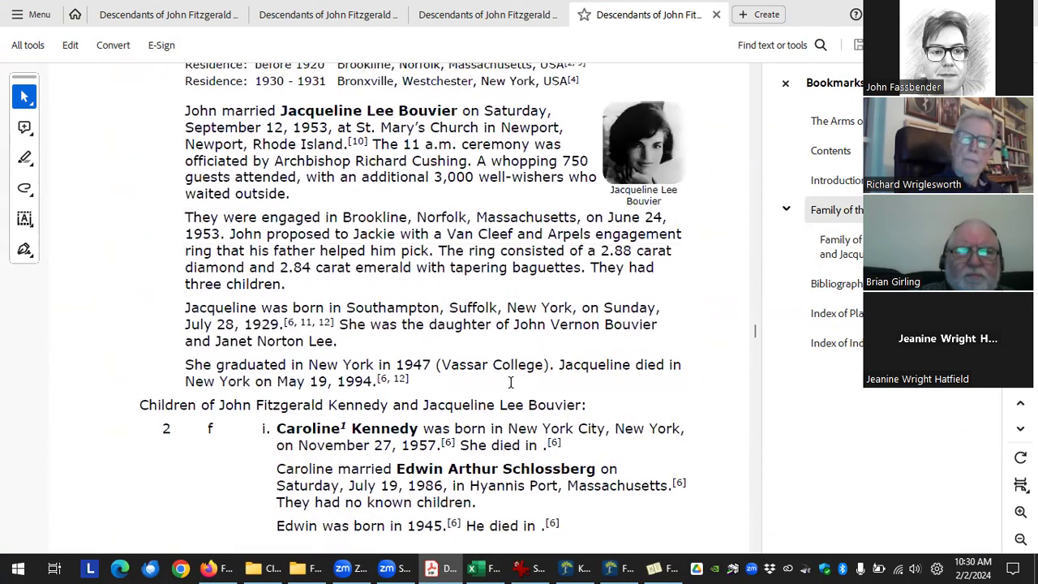
scroll(511, 382, "up", 2)
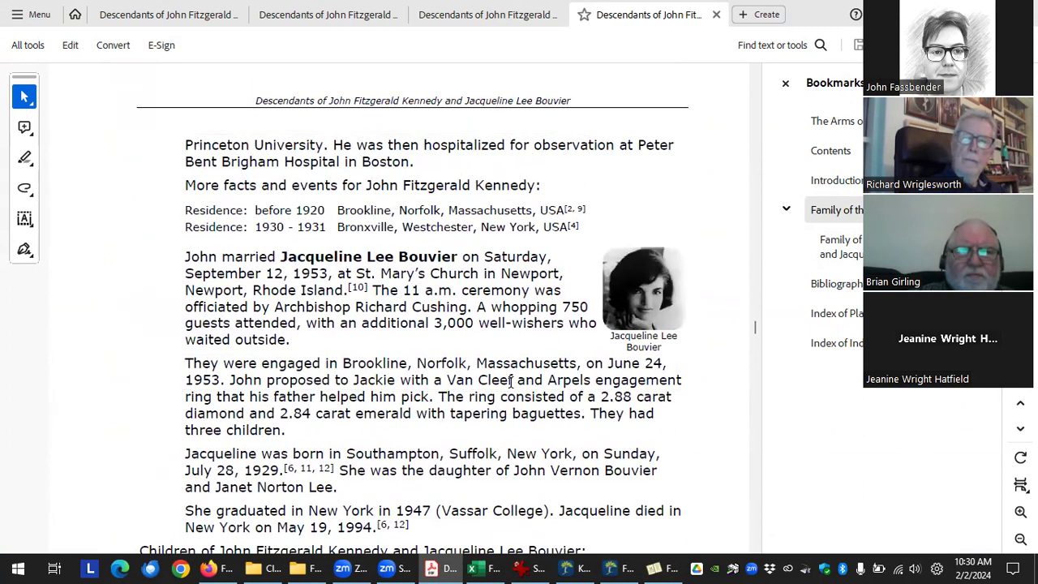
scroll(511, 381, "up", 10)
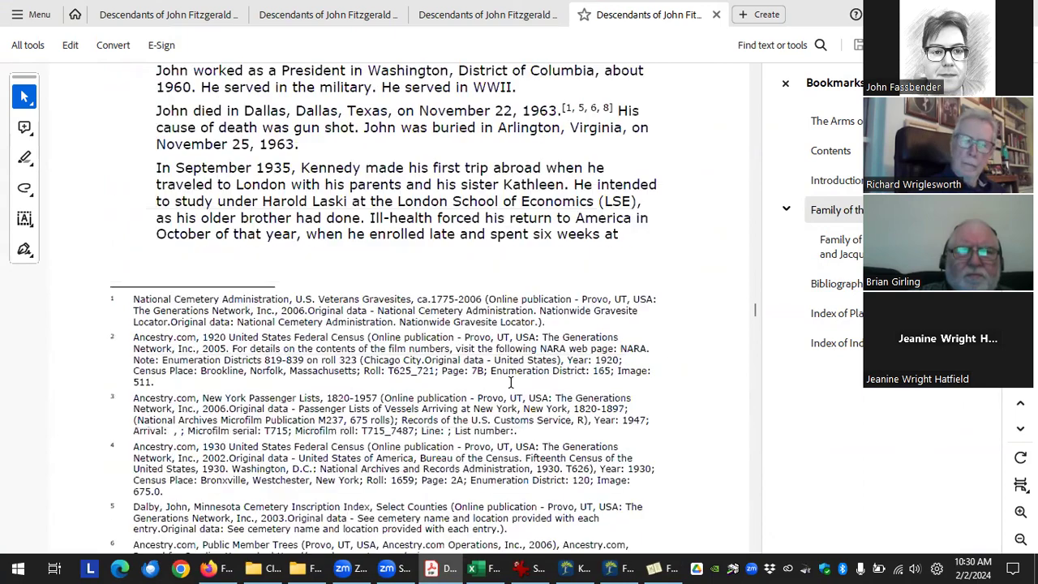
scroll(511, 381, "down", 5)
scroll(511, 381, "down", 20)
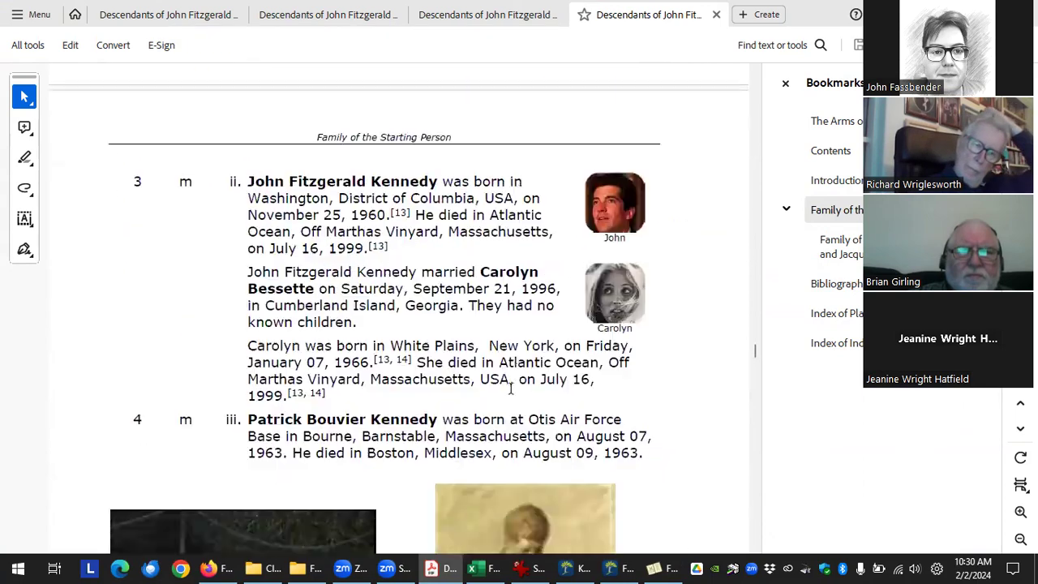
scroll(510, 388, "down", 20)
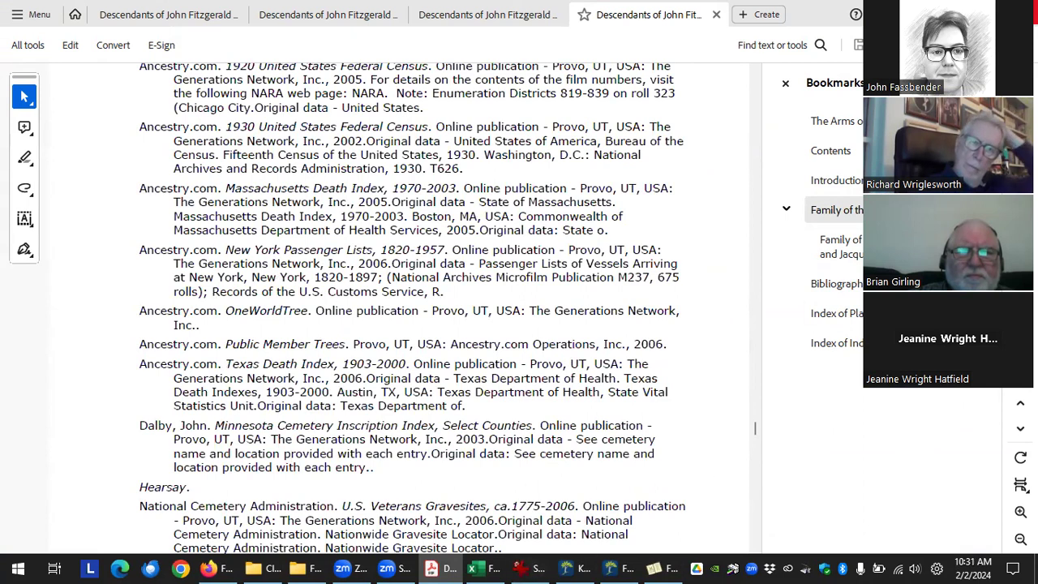
key("ctrl+w")
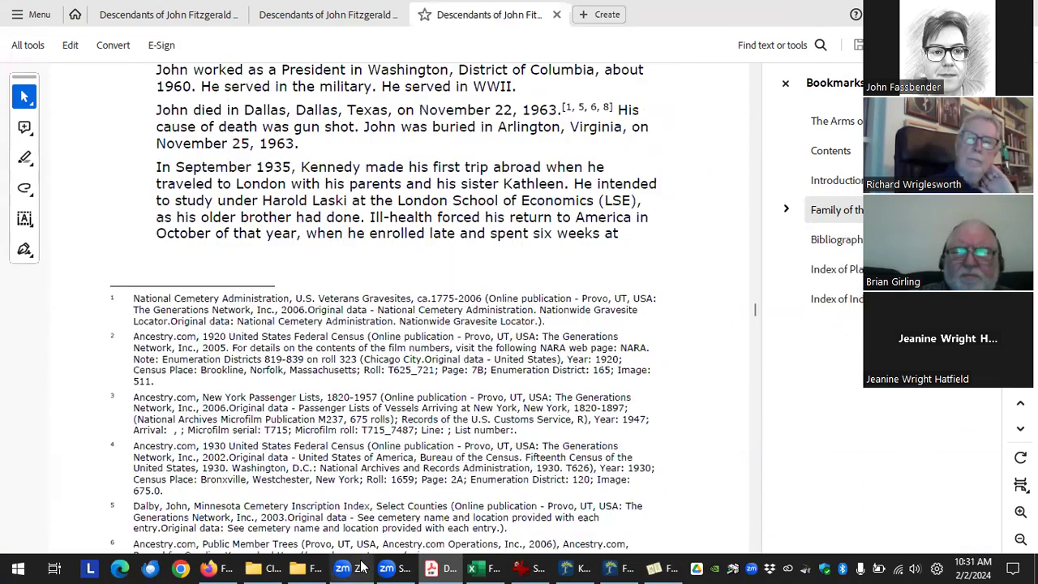
Open the "no group" PDF from the Class 2 folder and go to Joseph's list of facts and events in the starting person's family section.
mouse_move(278, 567)
left_click(324, 511)
left_click(524, 243)
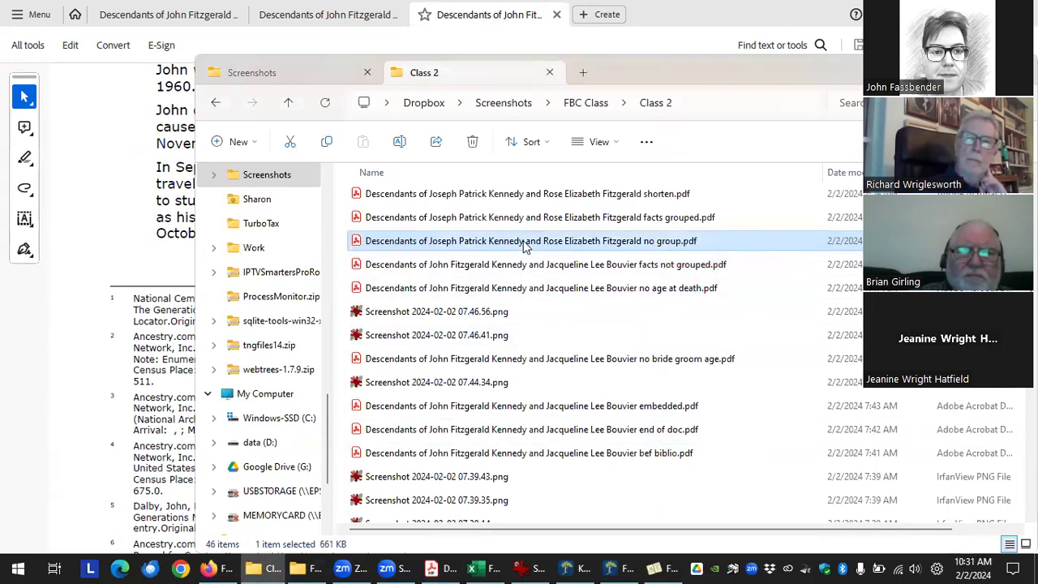
double_click(524, 243)
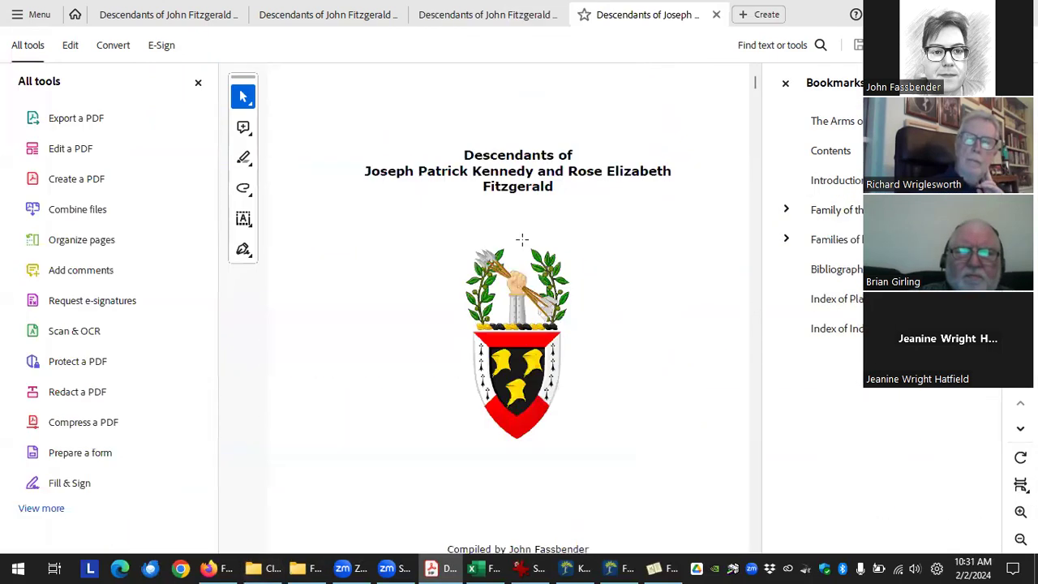
left_click(198, 83)
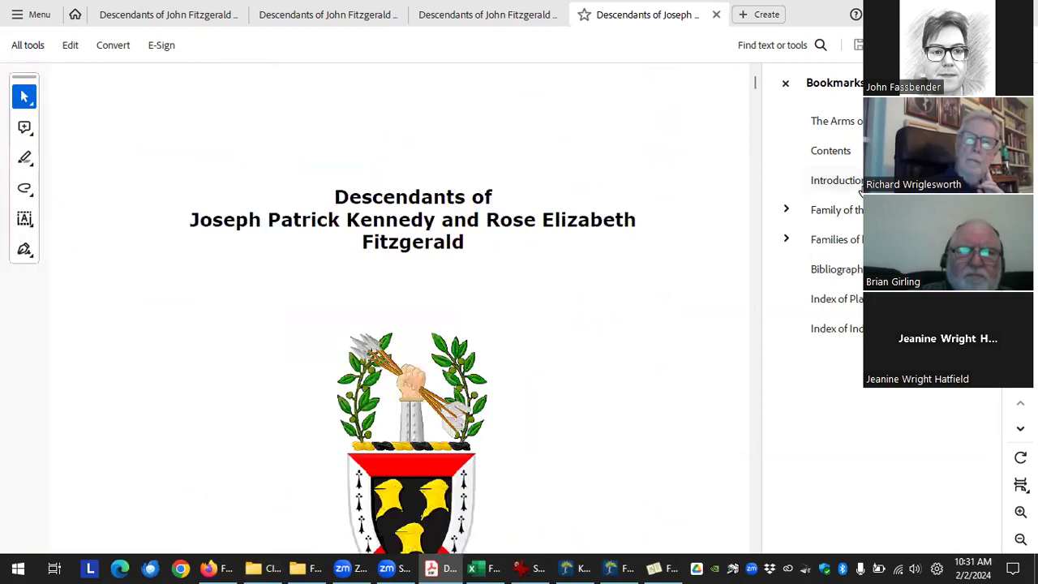
left_click(861, 215)
scroll(438, 308, "down", 10)
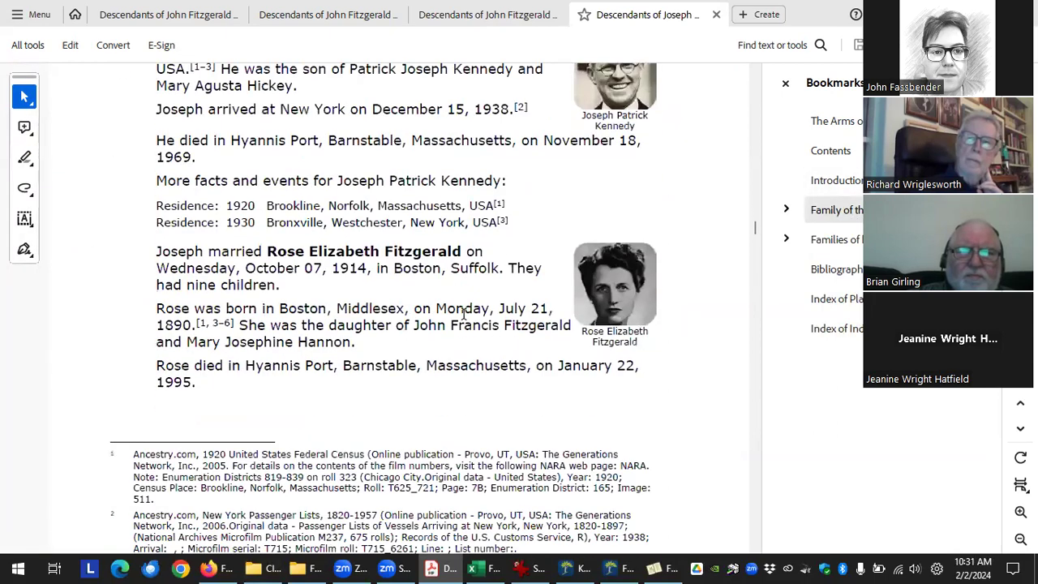
Examine the order of Rose Elizabeth Fitzgerald's additional facts in the ungrouped report, selecting the Residence and Arrival entries.
scroll(464, 314, "down", 8)
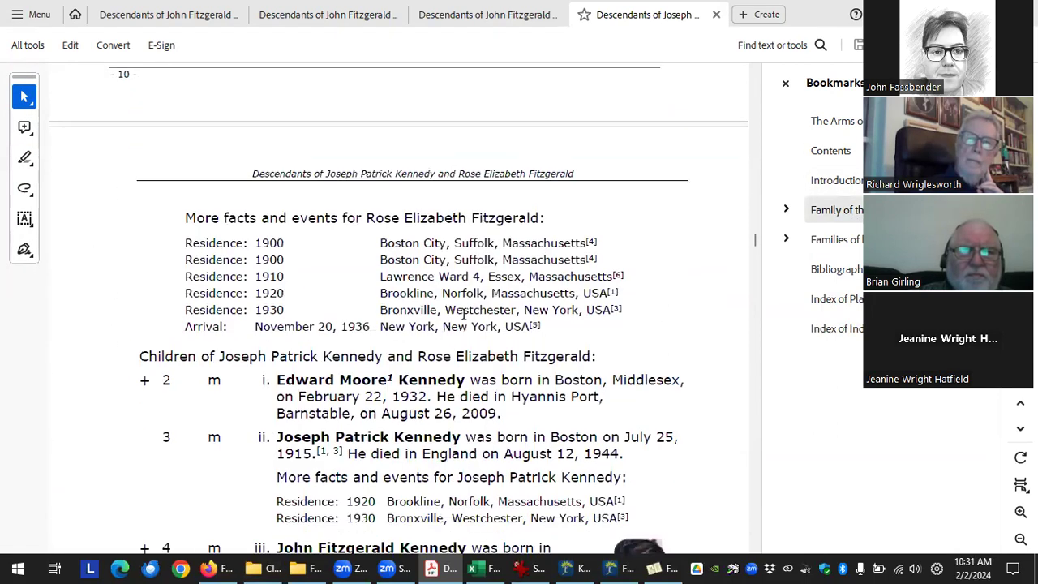
scroll(464, 314, "up", 1)
scroll(415, 270, "up", 10)
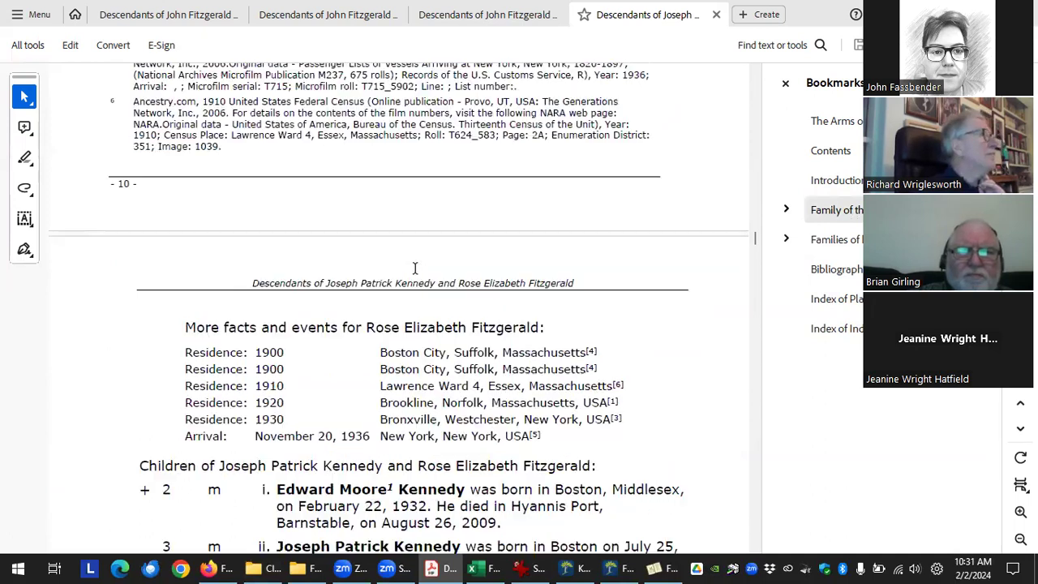
scroll(415, 271, "down", 9)
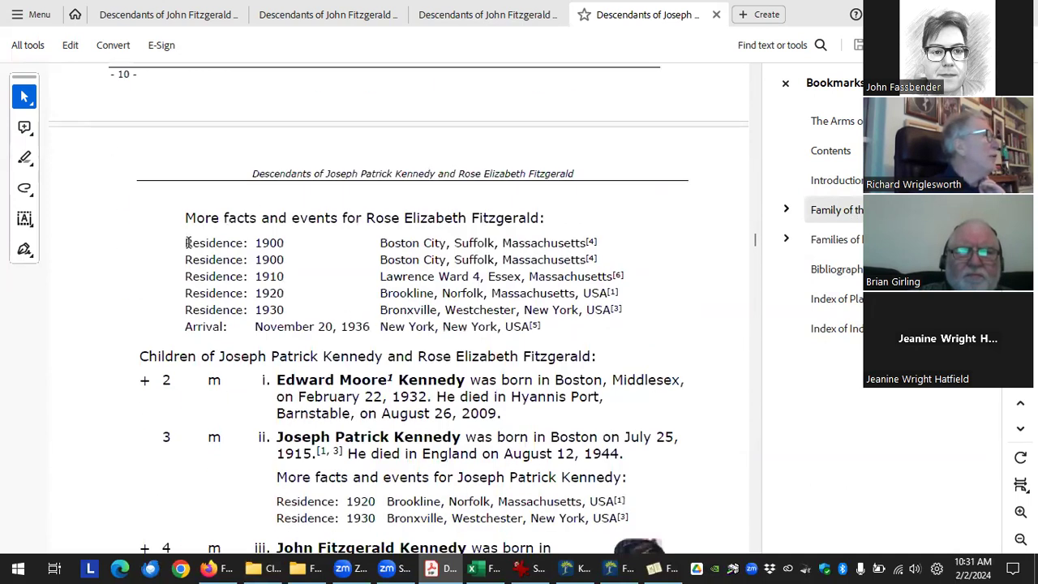
left_click_drag(313, 246, 498, 326)
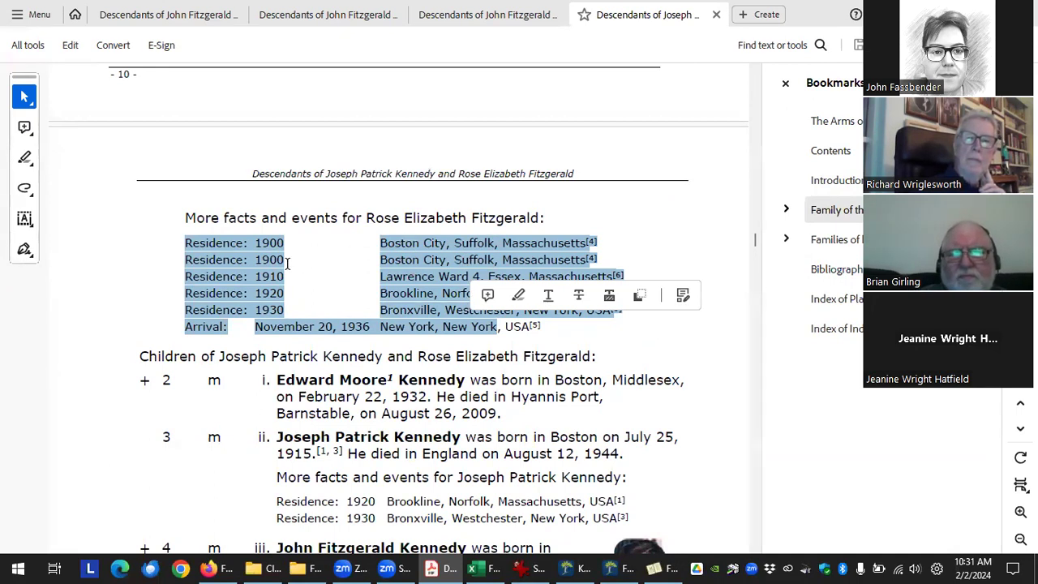
left_click(442, 262)
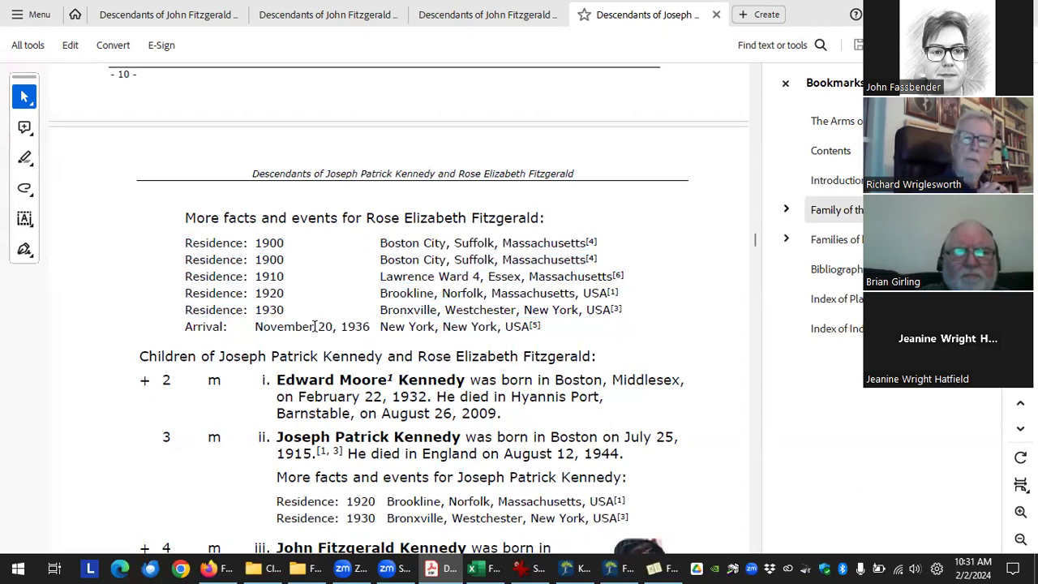
left_click_drag(256, 247, 393, 329)
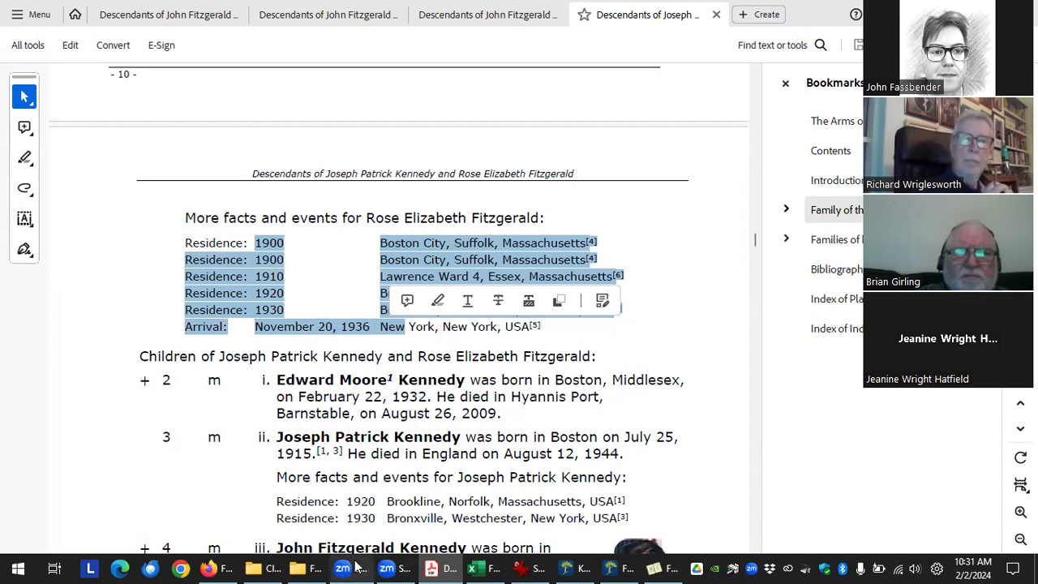
Open "Descendants of Joseph Patrick Kennedy and Rose Elizabeth Fitzgerald facts grouped.pdf" from the Class 2 folder at Rose Elizabeth Fitzgerald's facts list.
left_click(263, 567)
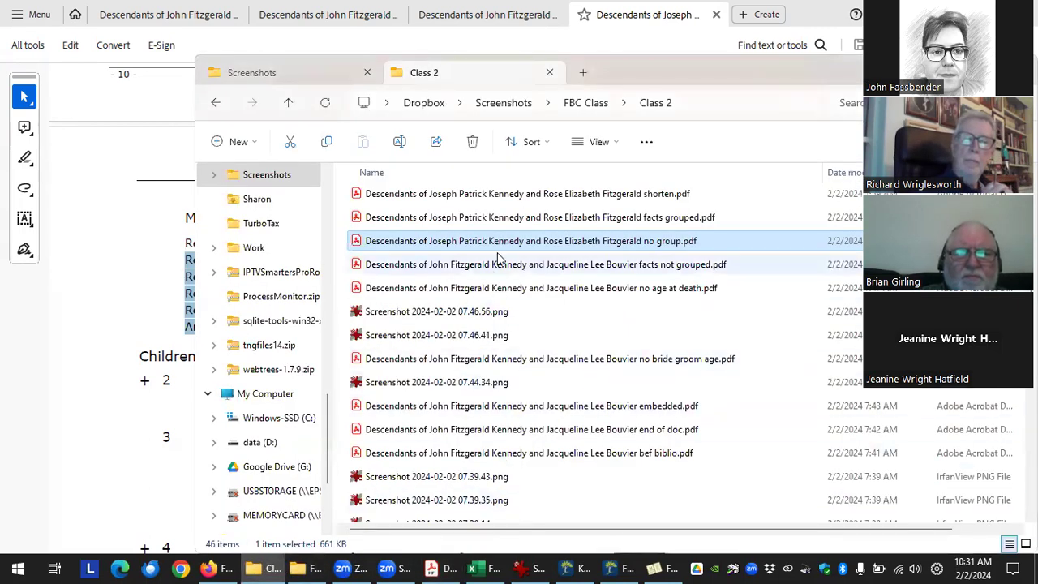
left_click(511, 218)
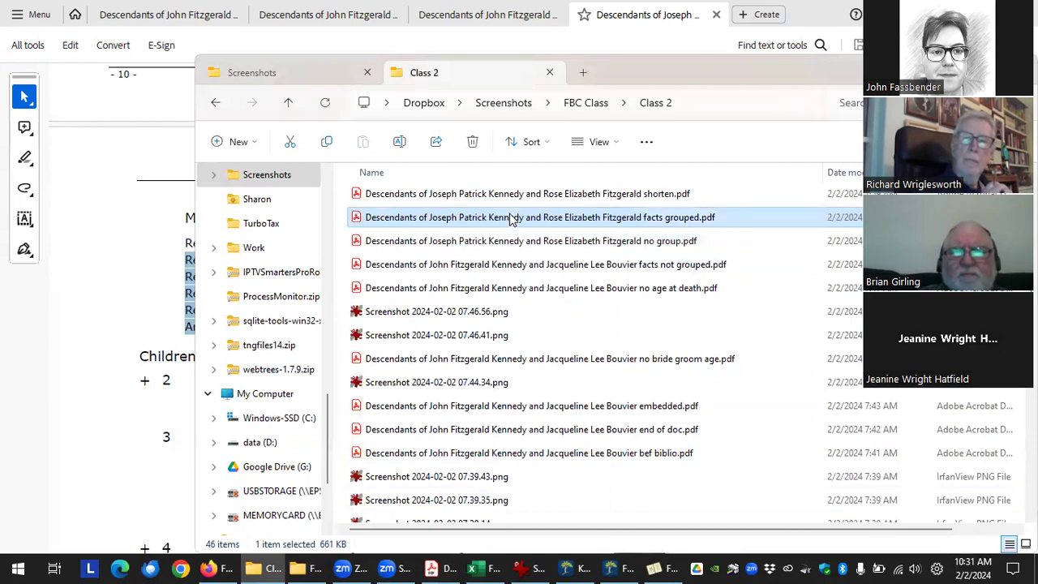
double_click(510, 218)
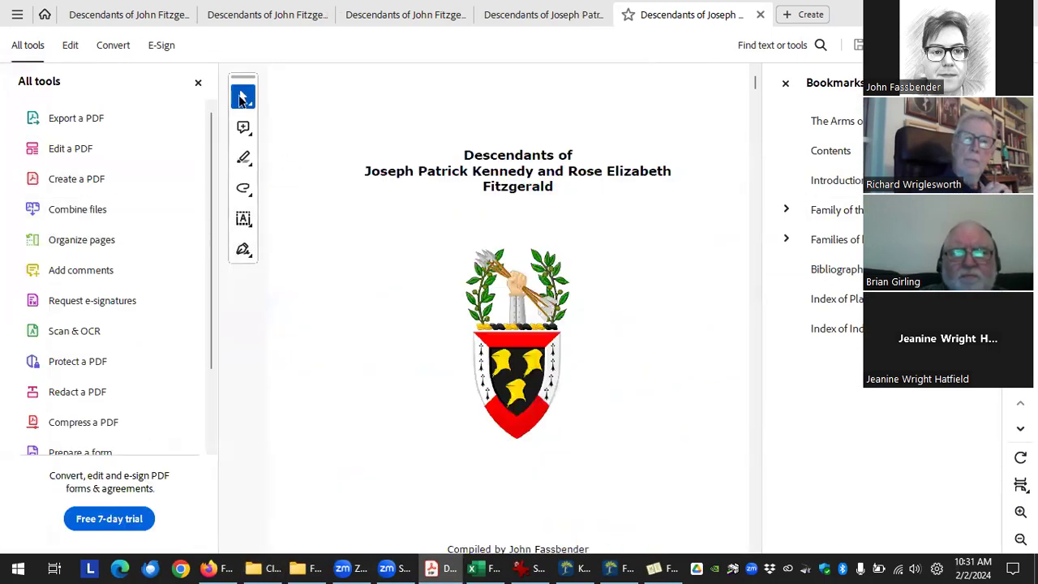
left_click(197, 83)
left_click(858, 211)
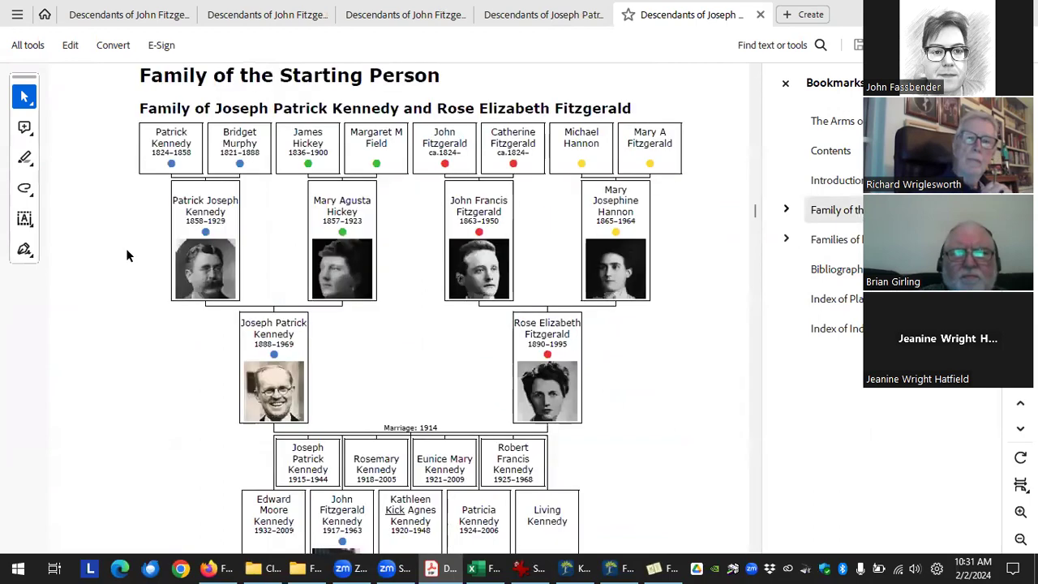
scroll(472, 304, "down", 15)
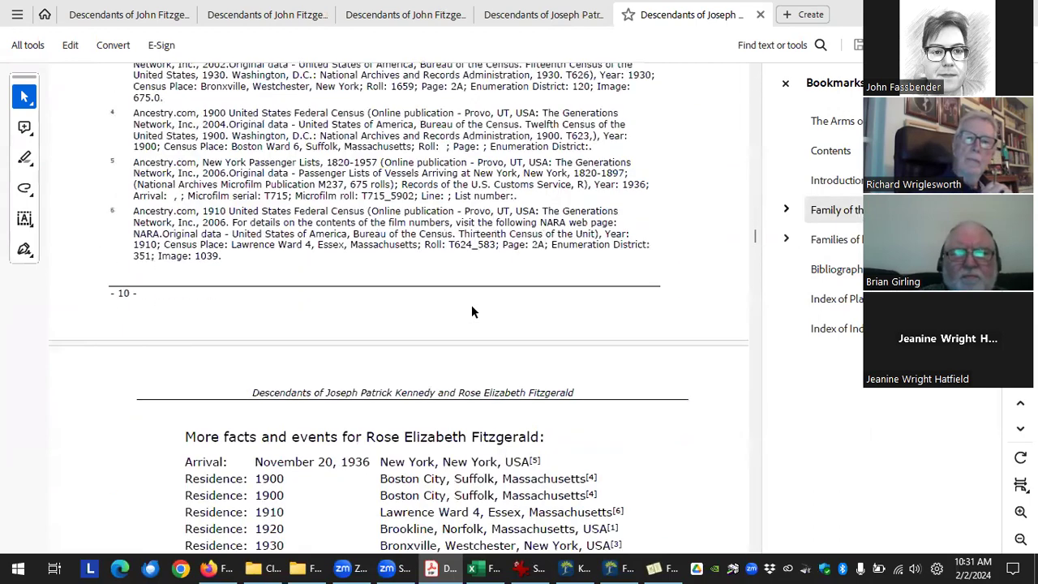
scroll(471, 304, "up", 1)
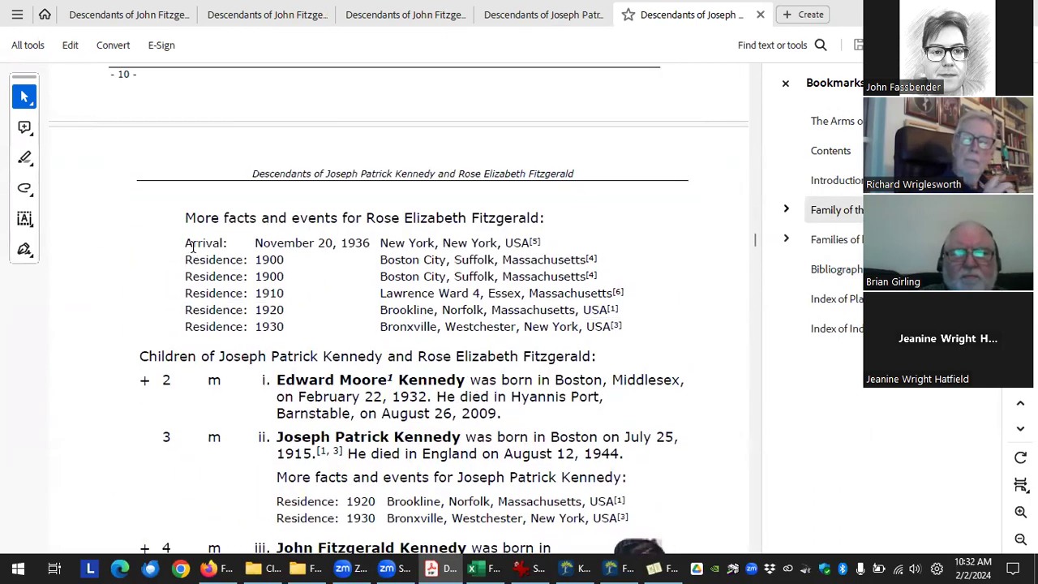
Select the Arrival label and the Residence entries in the grouped list, and check the facts list output options in Family Book Creator.
left_click_drag(186, 243, 233, 244)
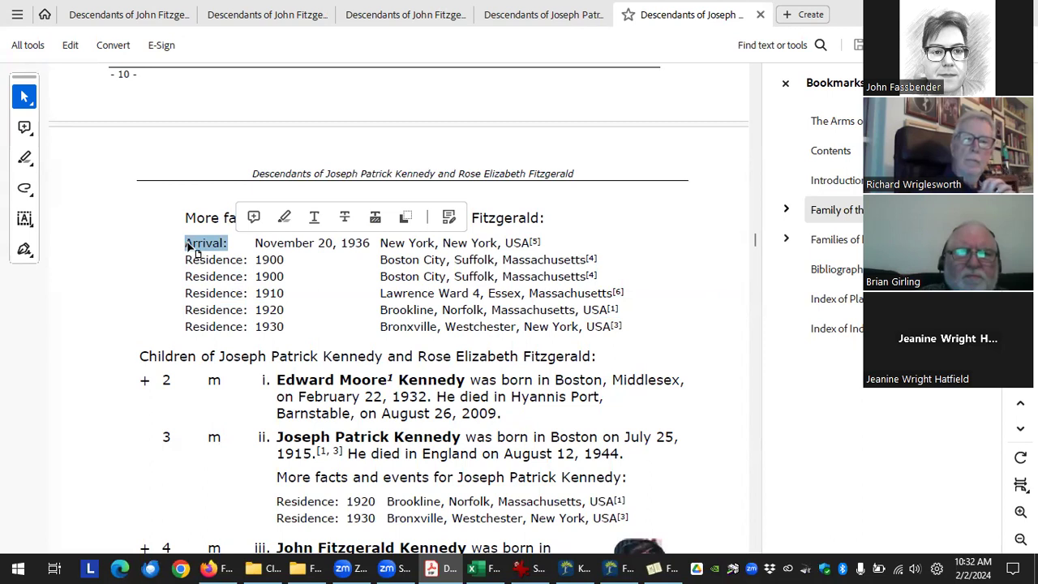
left_click_drag(182, 264, 587, 333)
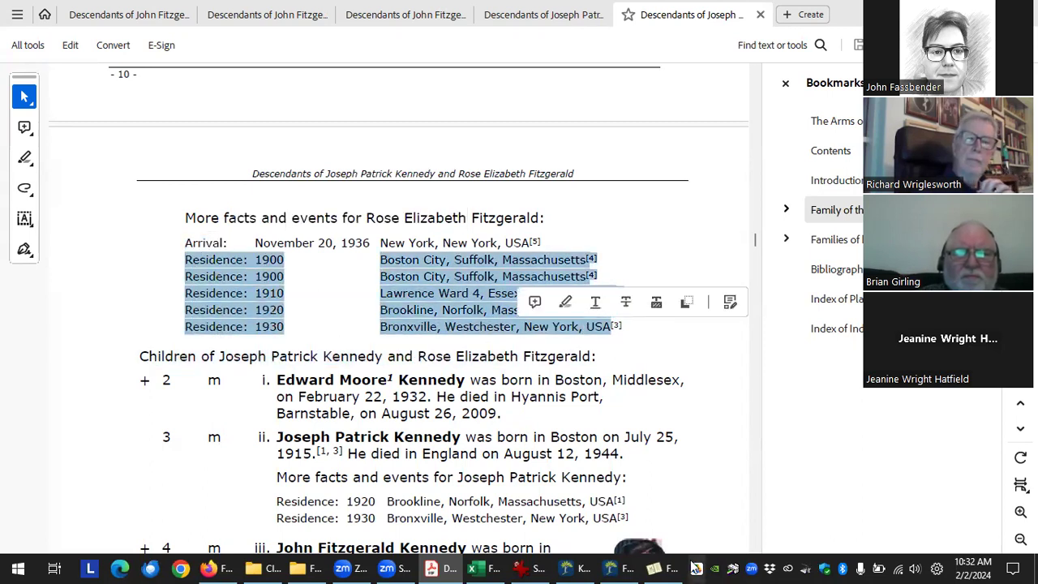
left_click(658, 568)
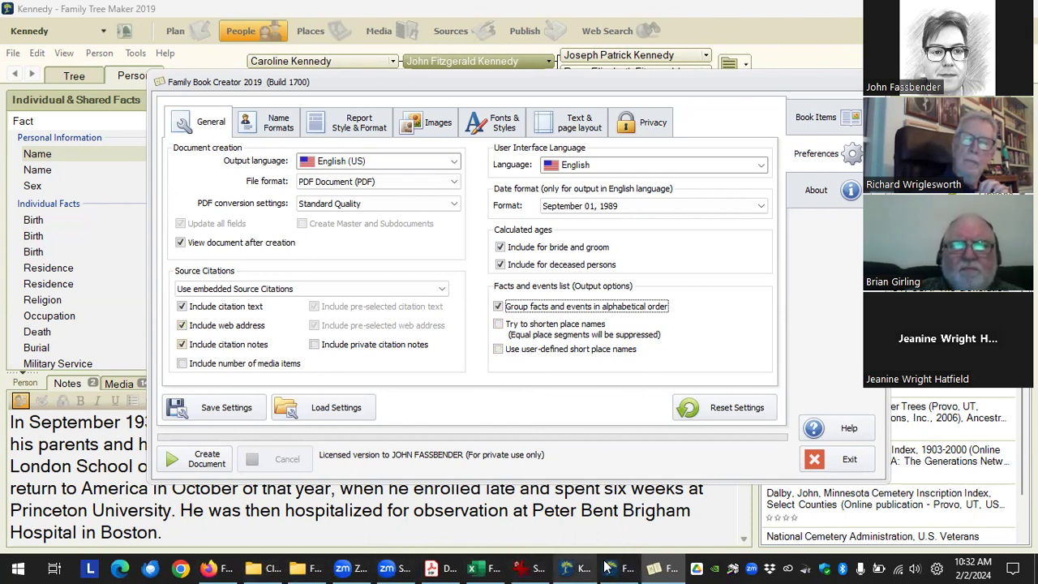
Return to the grouped PDF in Acrobat and select "Suffolk, Massachusetts" in the second 1900 residence entry.
left_click(445, 567)
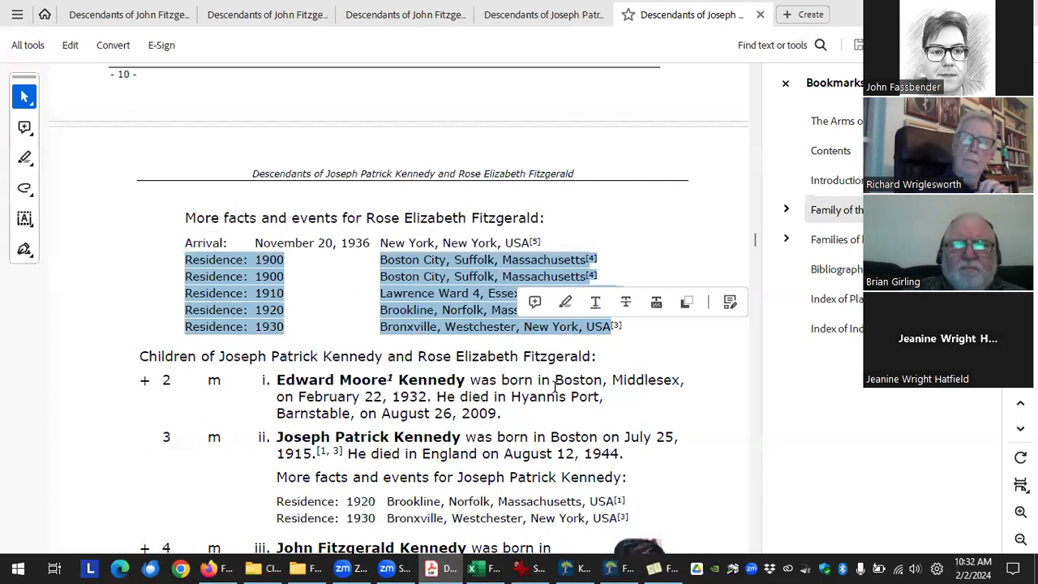
left_click(565, 259)
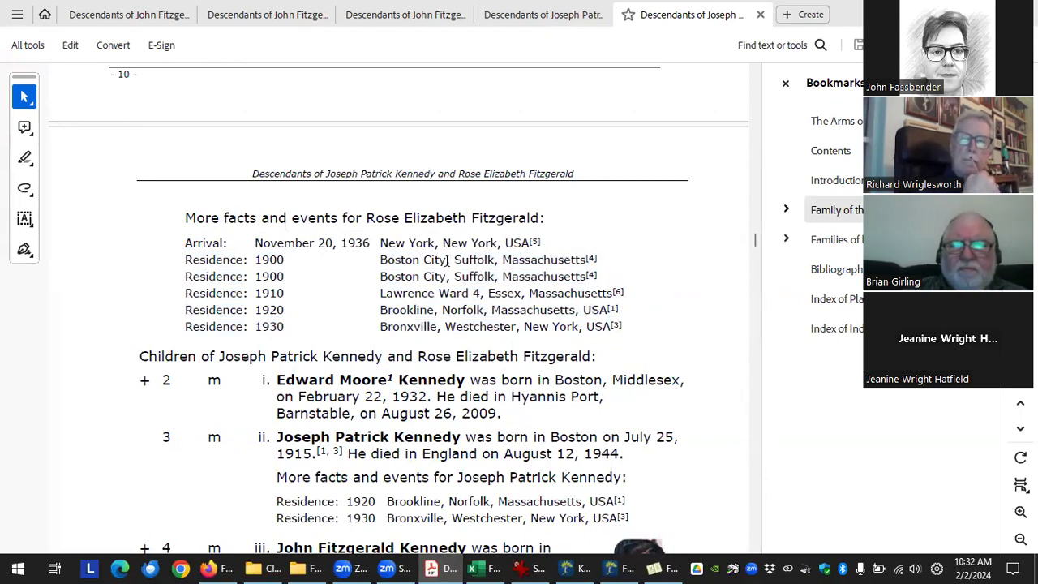
left_click_drag(454, 276, 584, 276)
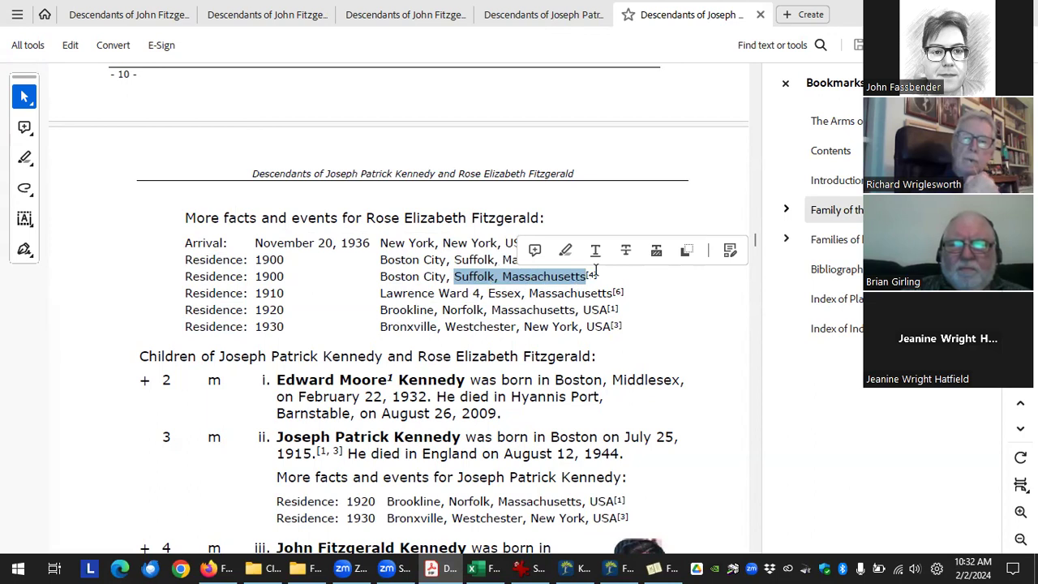
Open "Descendants of Joseph Patrick Kennedy and Rose Elizabeth Fitzgerald shorten.pdf" from the Class 2 folder at Rose Elizabeth Fitzgerald's facts list.
left_click(261, 567)
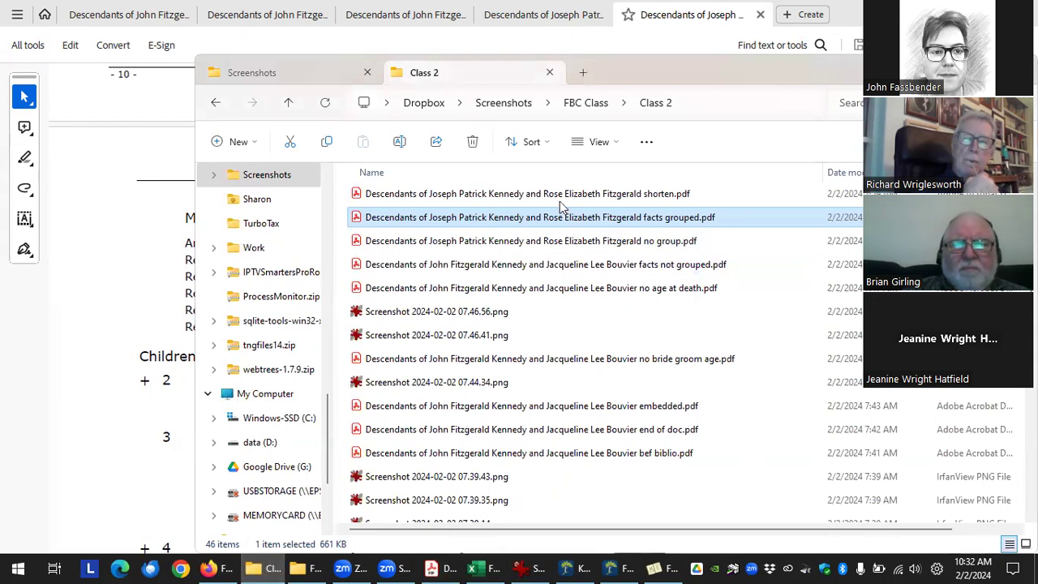
double_click(558, 195)
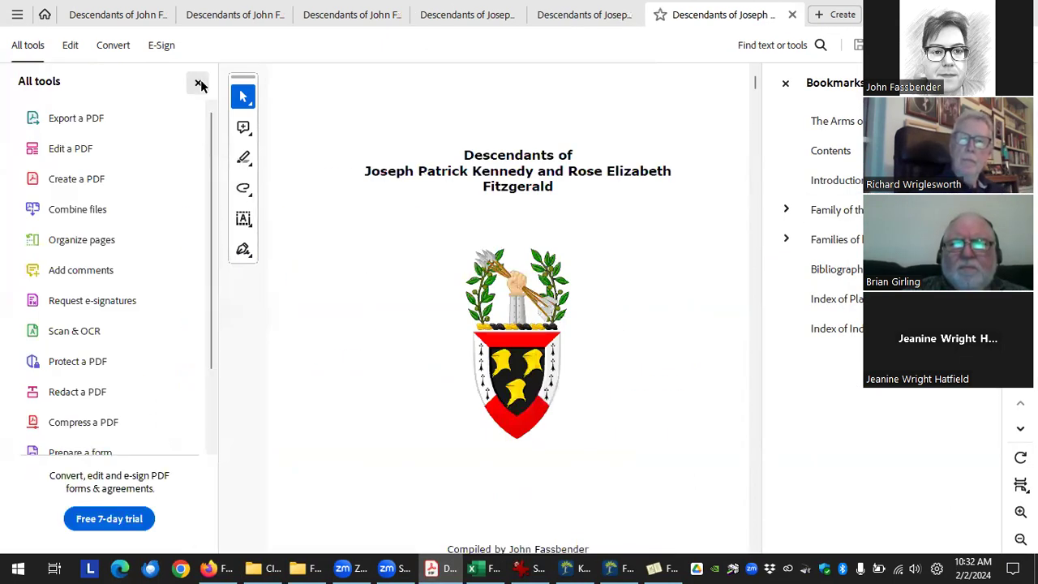
left_click(200, 84)
scroll(404, 389, "down", 10)
scroll(438, 389, "down", 10)
scroll(438, 386, "down", 3)
scroll(438, 387, "up", 8)
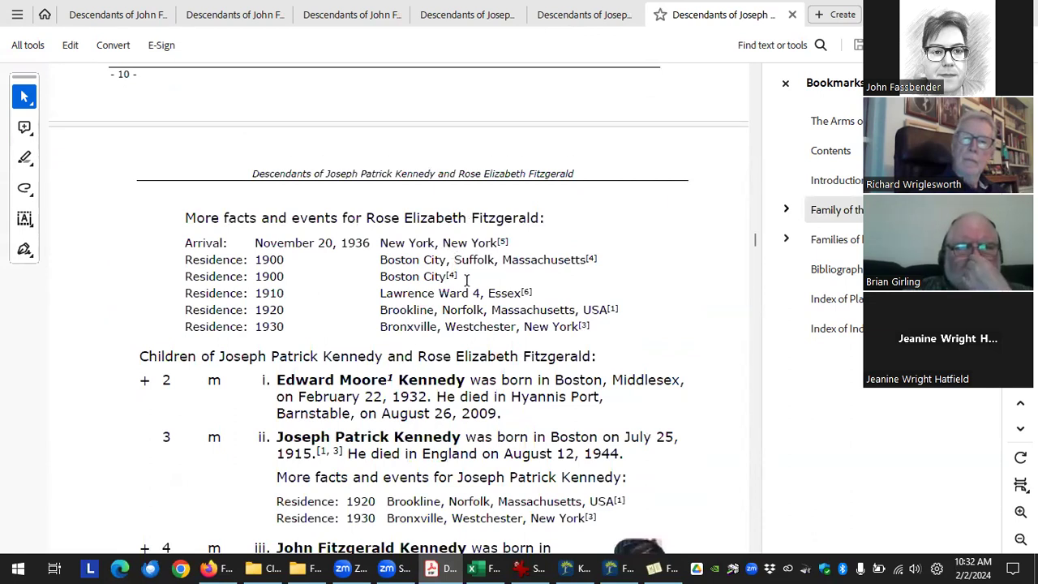
Examine how place names are shortened in the 1900 and 1910 residence entries, selecting "Massachusetts" in the first 1900 entry.
left_click_drag(464, 277, 577, 271)
left_click(559, 273)
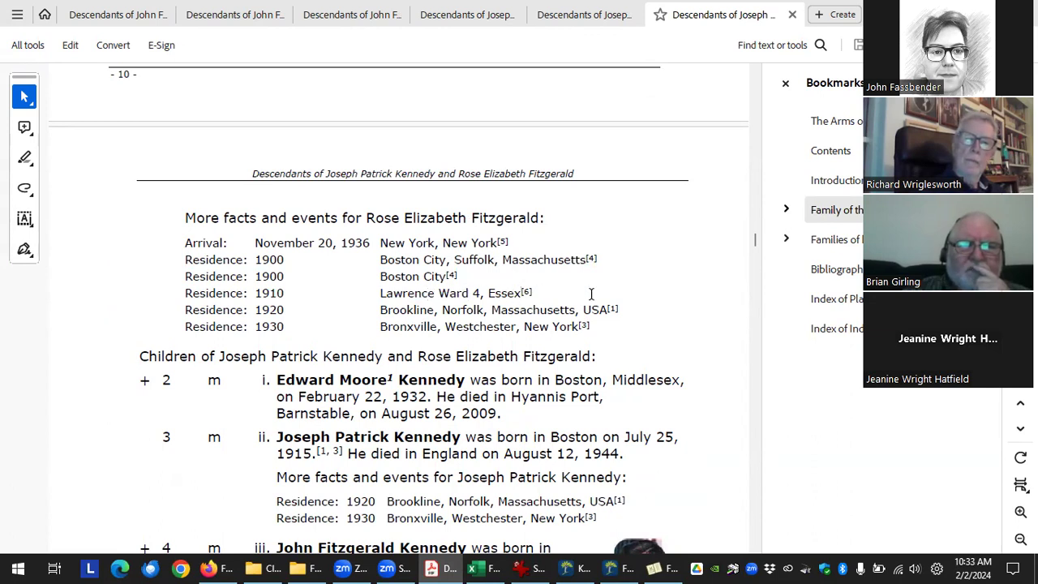
left_click_drag(545, 295, 576, 294)
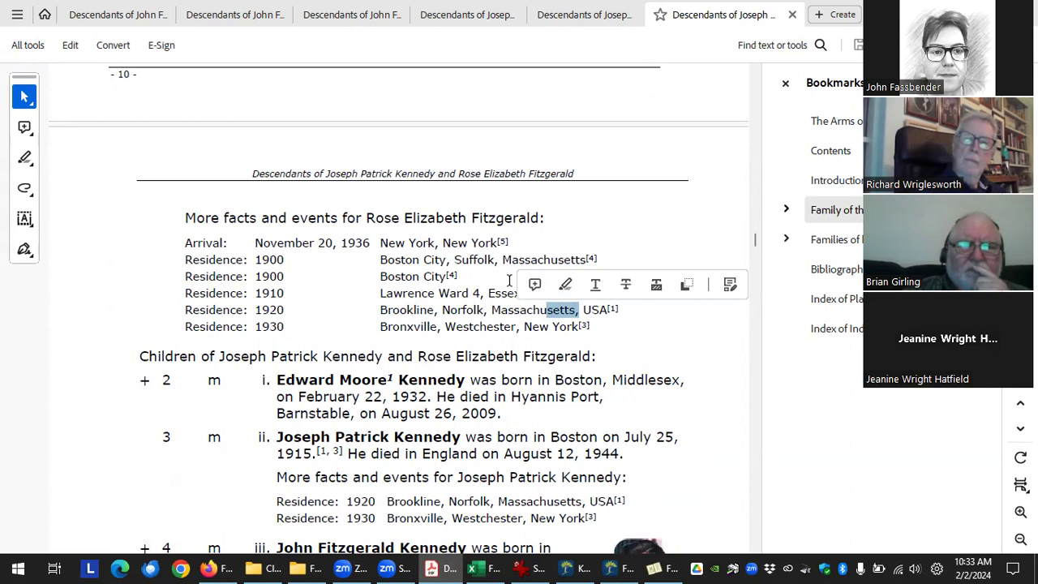
left_click_drag(502, 261, 586, 260)
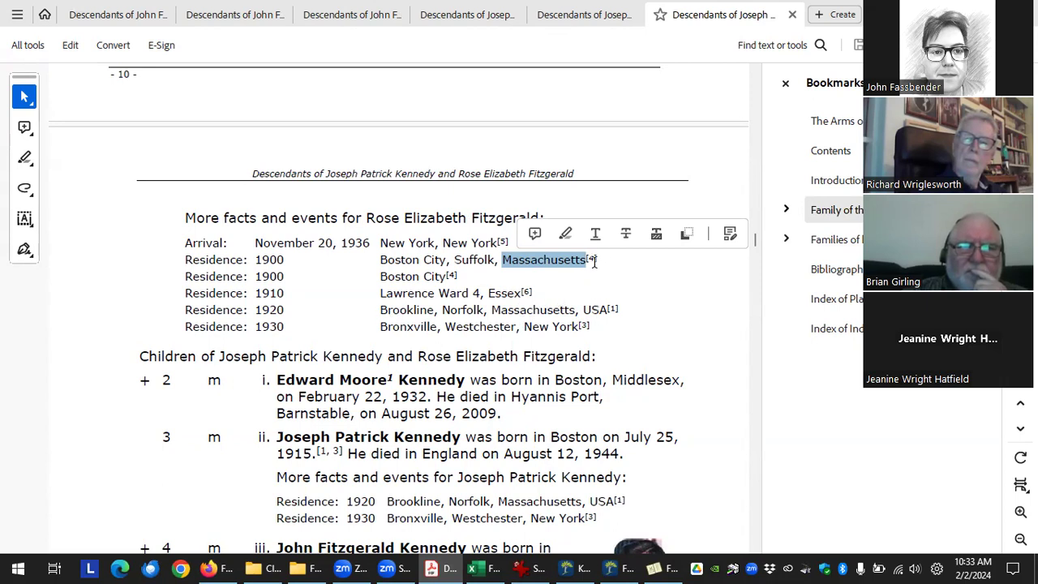
left_click_drag(594, 261, 537, 305)
left_click(553, 296)
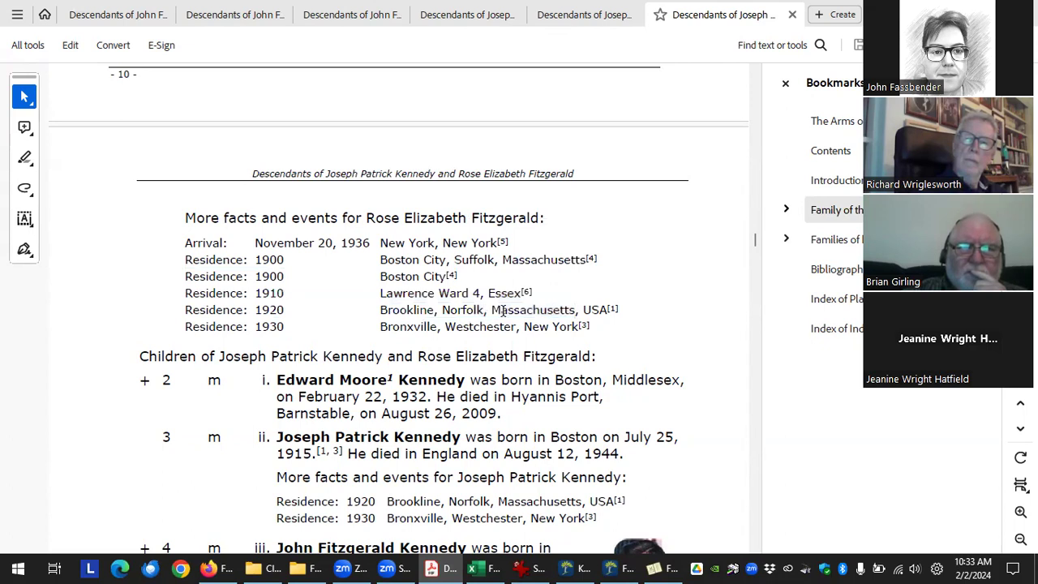
Compare the 1920 residence's "Massachusetts, USA" with the place names in the first 1900 and the 1930 residence entries.
left_click_drag(491, 310, 634, 323)
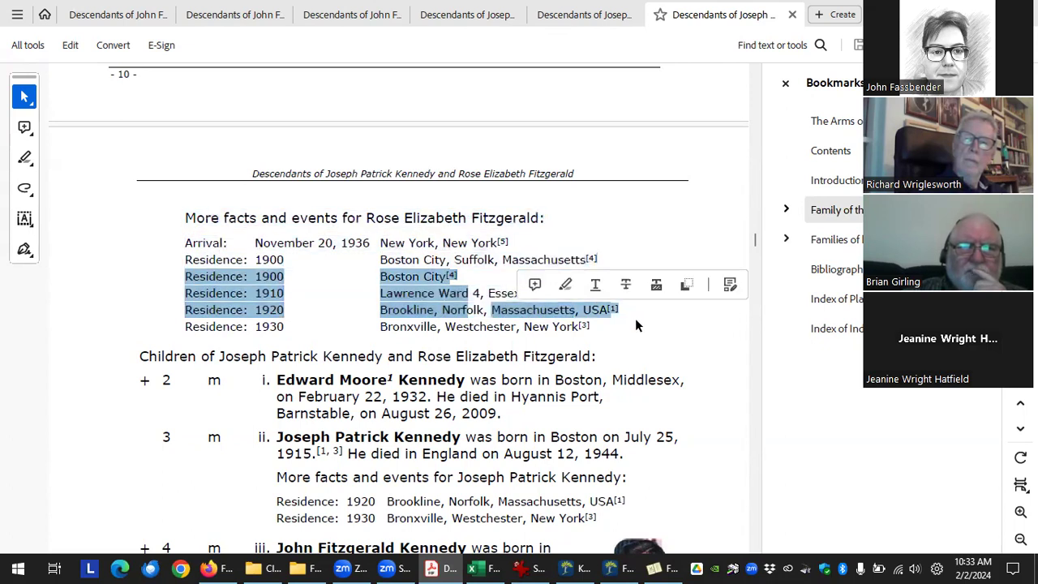
left_click(534, 316, "shift")
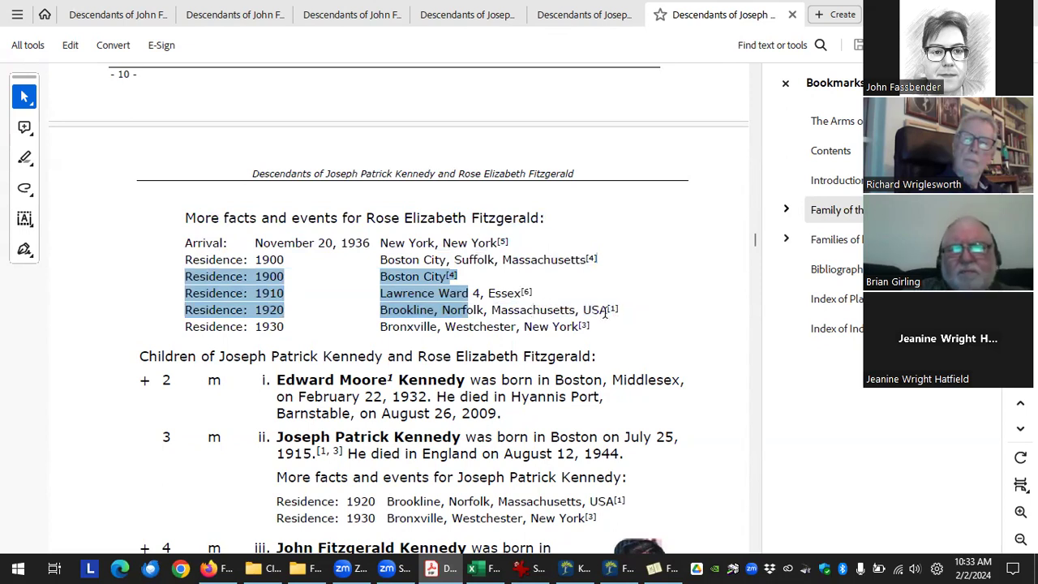
left_click_drag(581, 310, 618, 309)
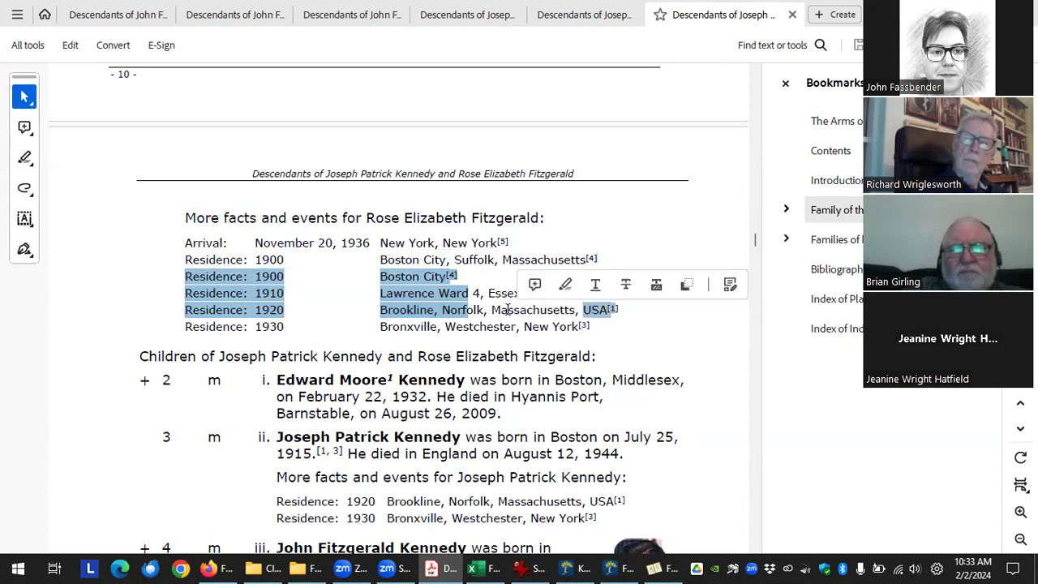
left_click(608, 314)
left_click_drag(543, 259, 551, 260)
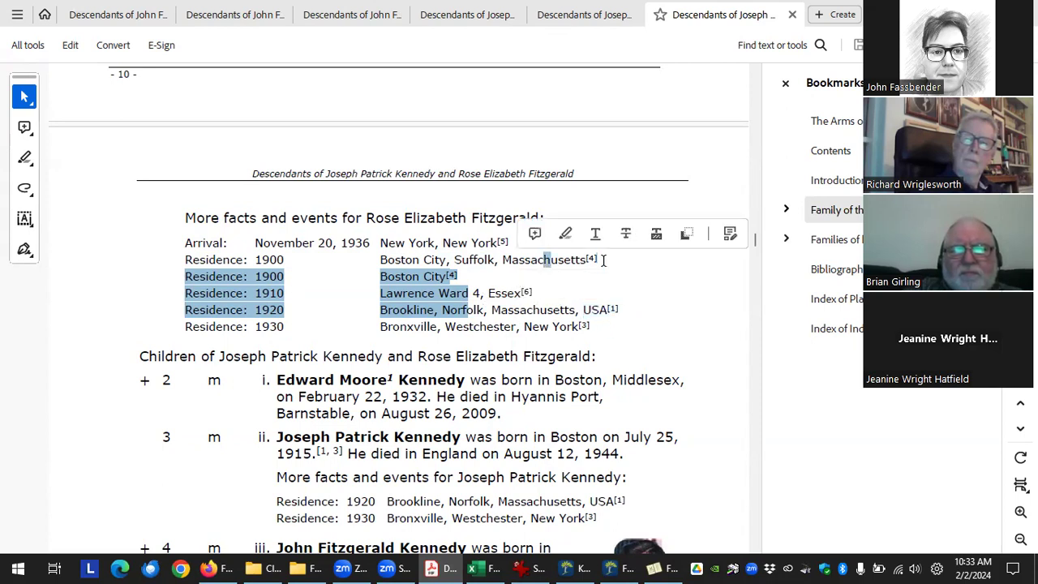
key("Right")
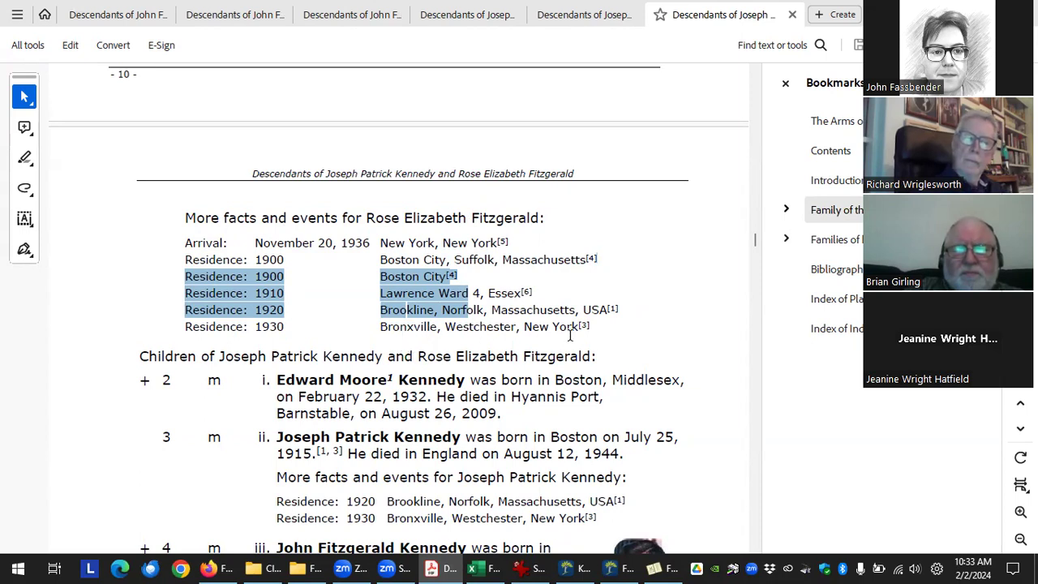
left_click_drag(591, 330, 608, 309)
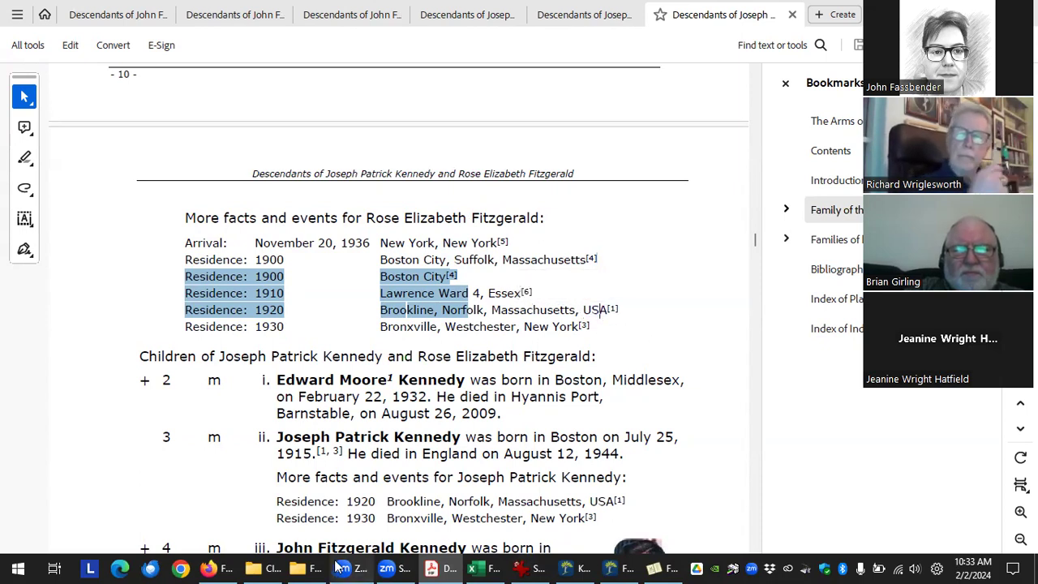
Switch to Family Book Creator and open the main part's settings for the individuals to include.
left_click(264, 567)
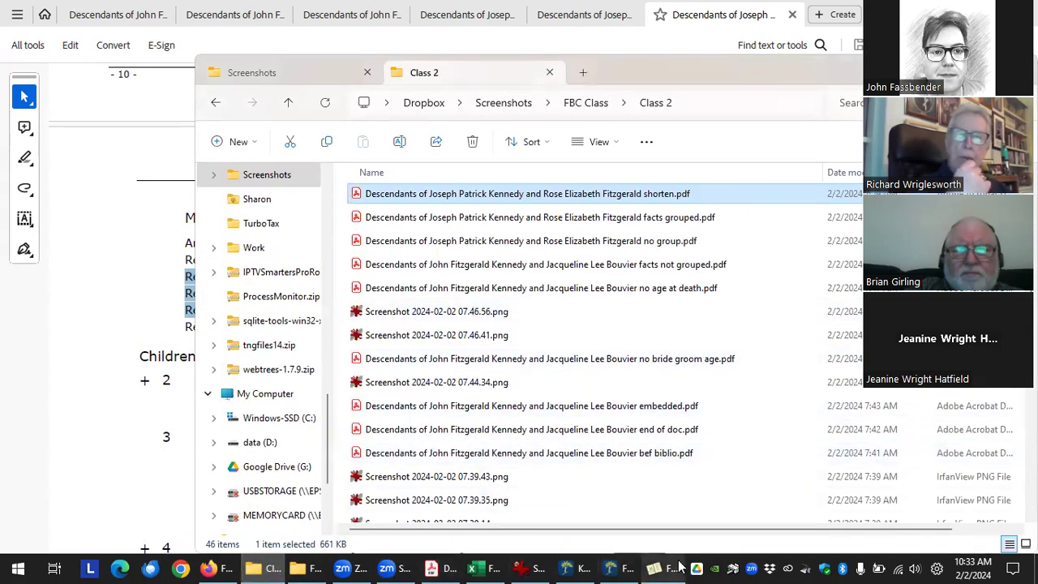
left_click(654, 567)
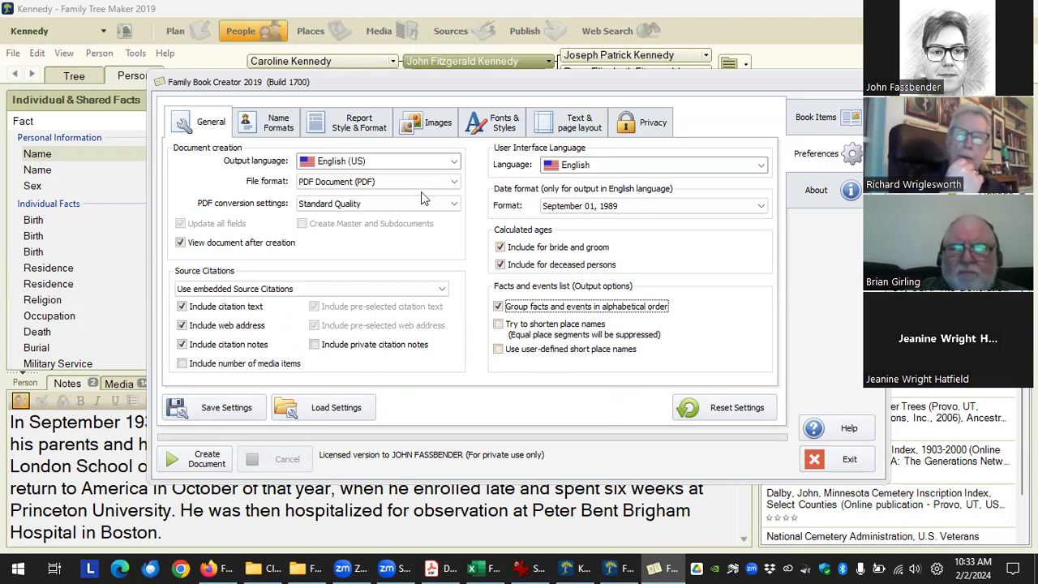
left_click(832, 120)
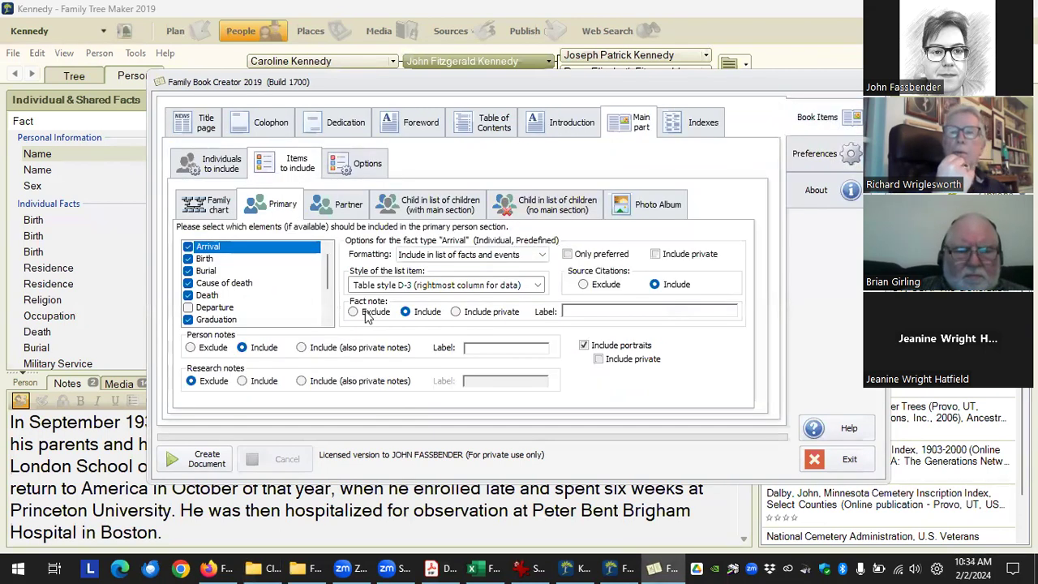
left_click(213, 163)
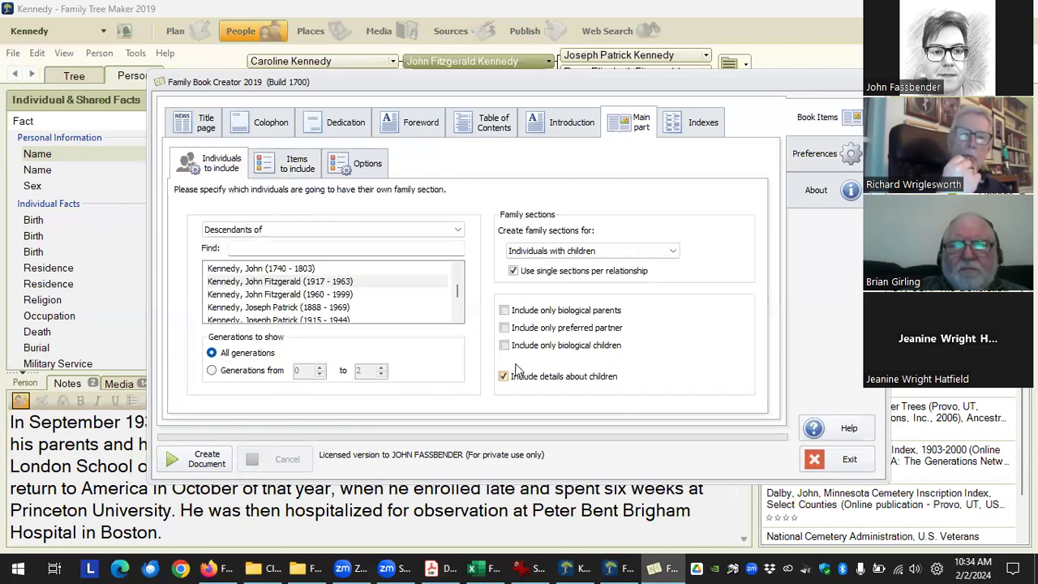
Review the main part's place options and the general preferences' facts and events list options, and exit Family Book Creator.
left_click(366, 165)
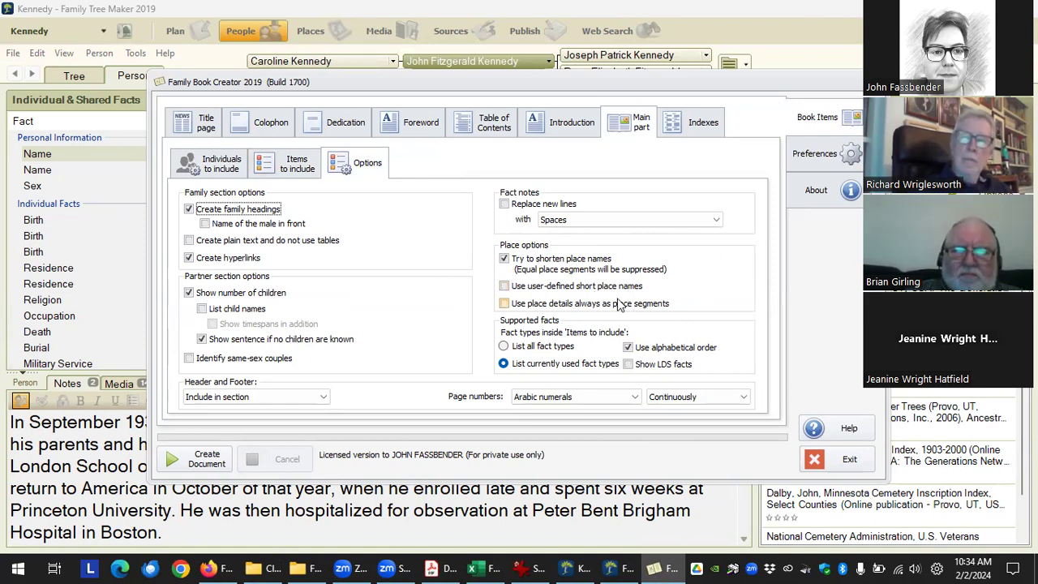
left_click(824, 156)
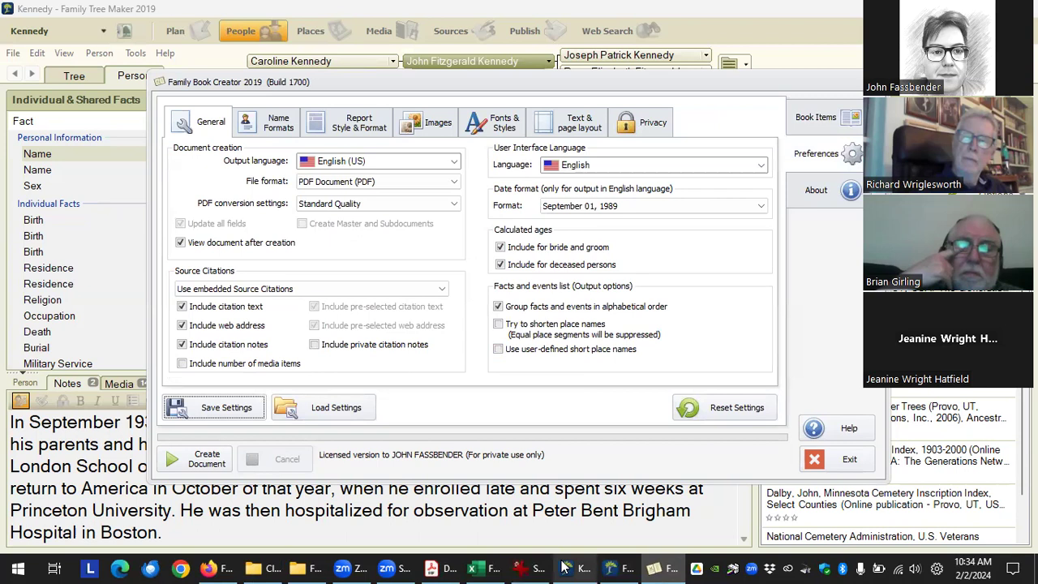
left_click(617, 566)
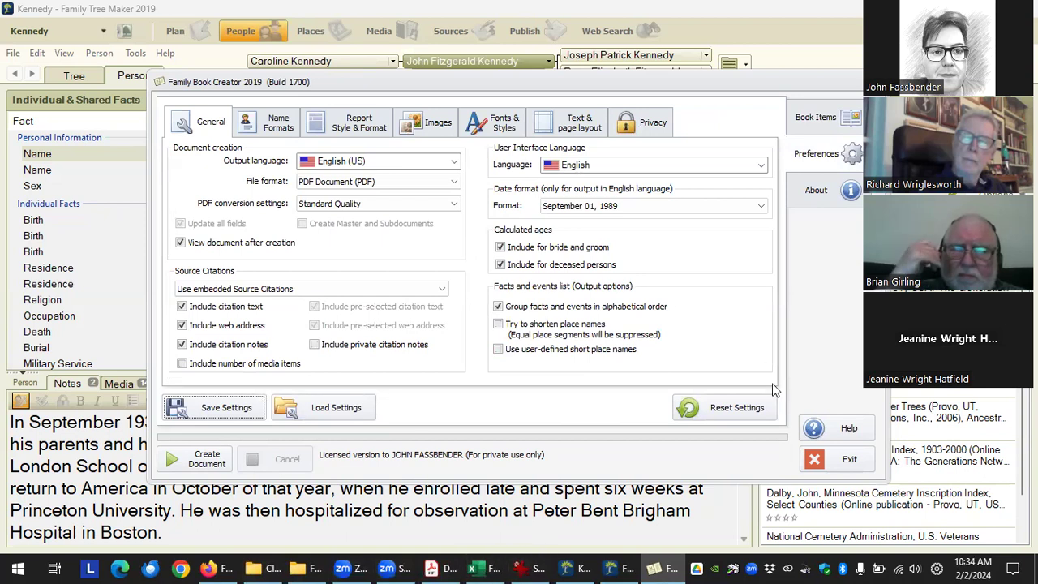
left_click(839, 460)
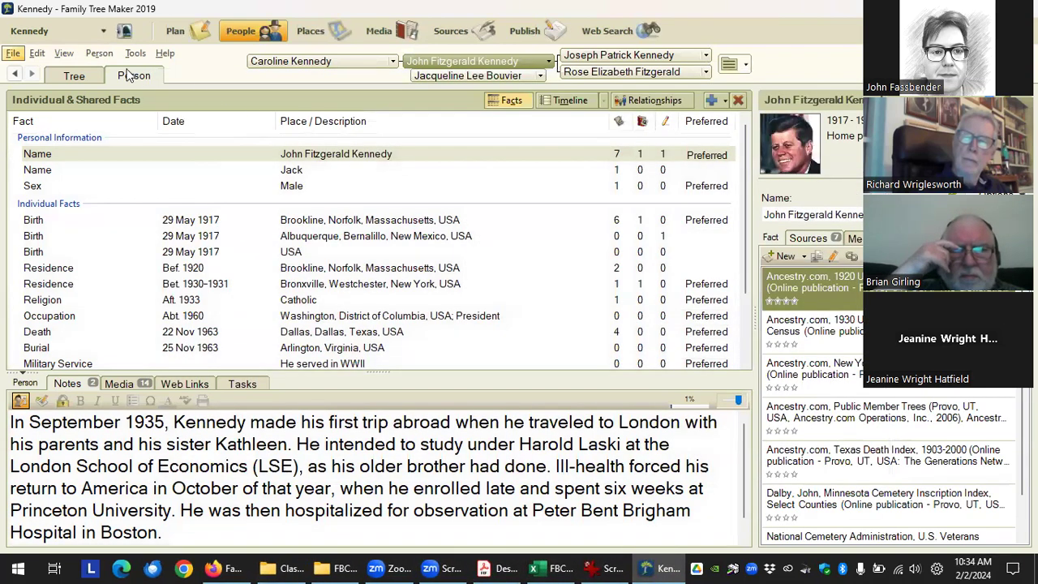
Bring up Rose Elizabeth Fitzgerald's individual facts in the Kennedy tree and select her first 1900 residence.
left_click(74, 74)
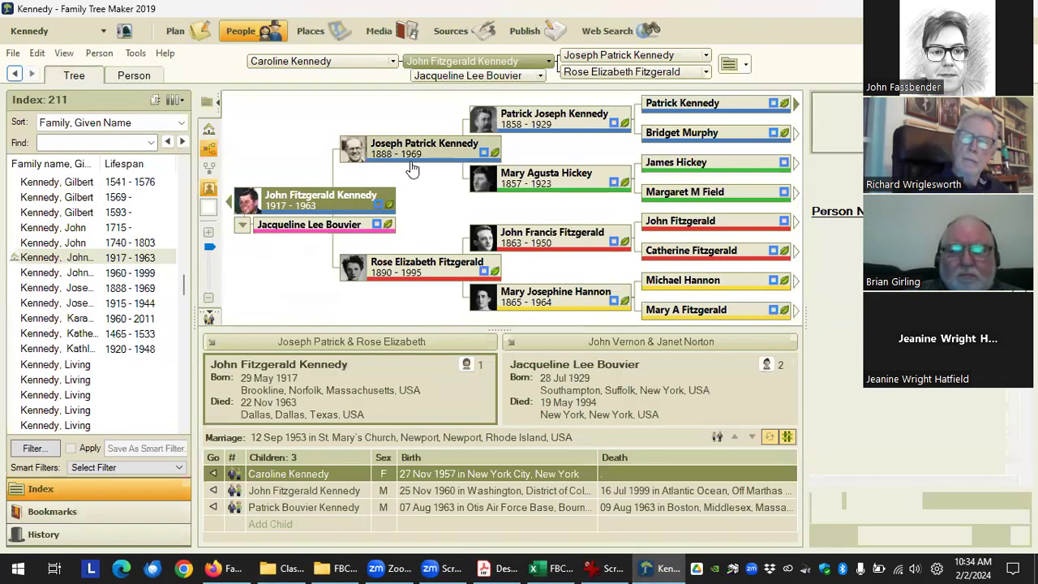
left_click(433, 264)
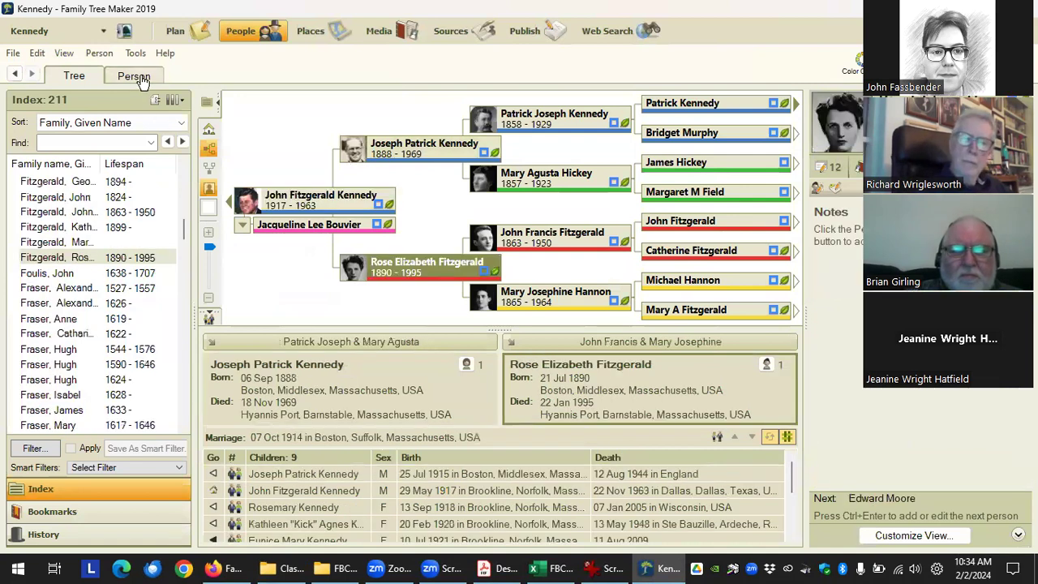
left_click(136, 77)
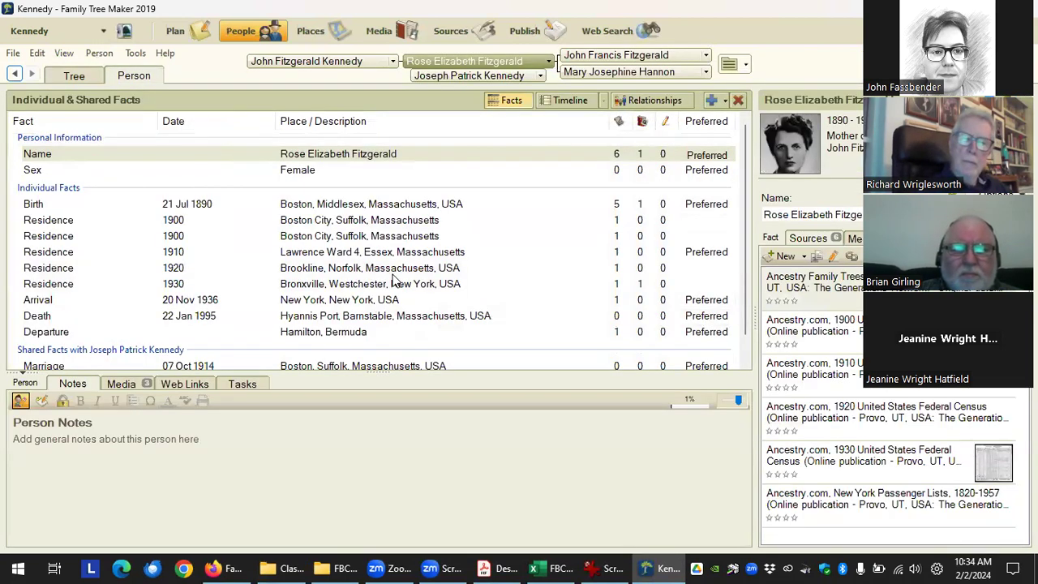
left_click(395, 222)
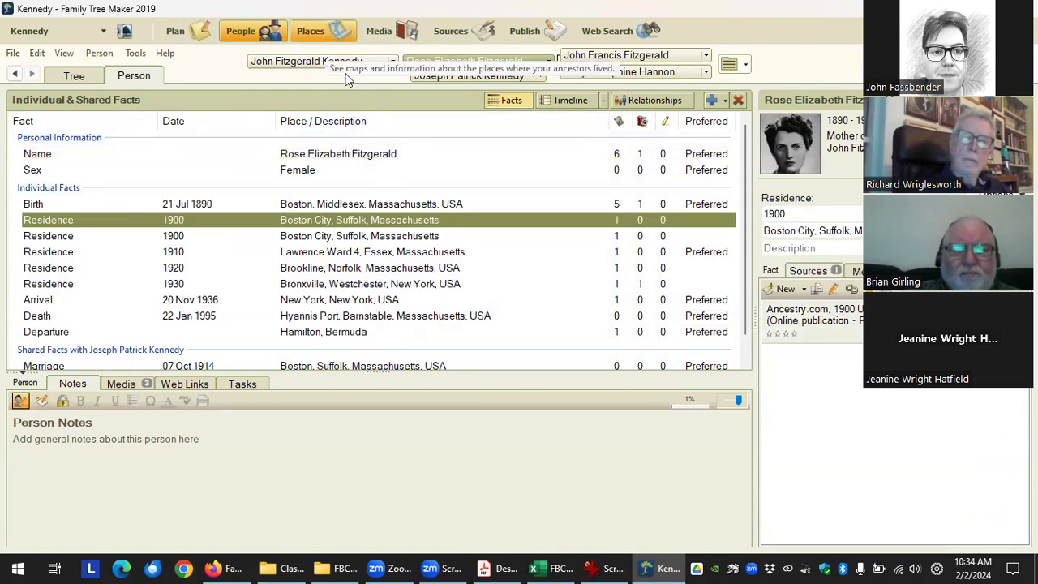
In the Places workspace, set the short name of "Boston City, Suffolk, Massachusetts" to "Boston, MA".
left_click(310, 30)
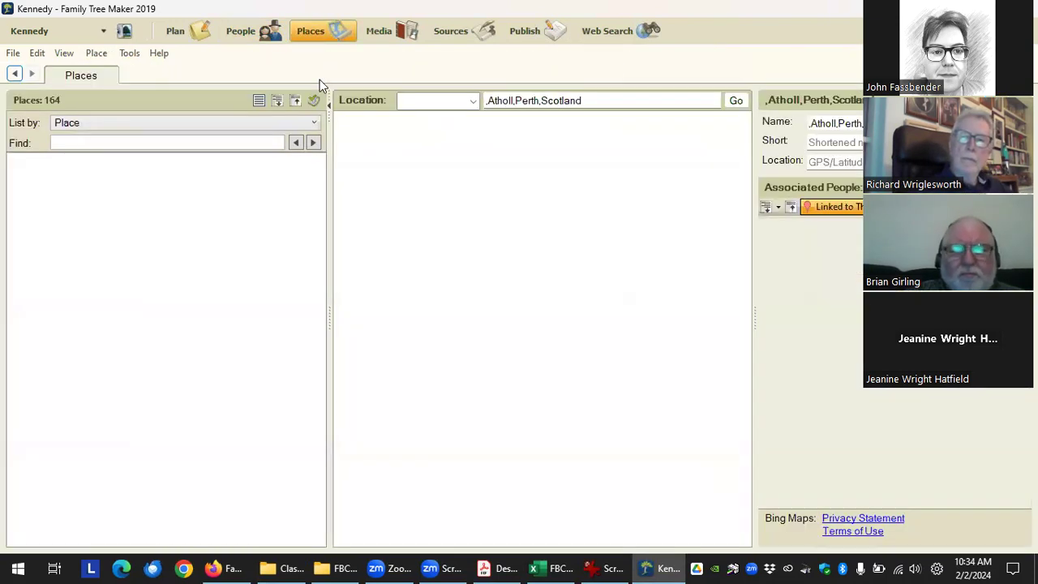
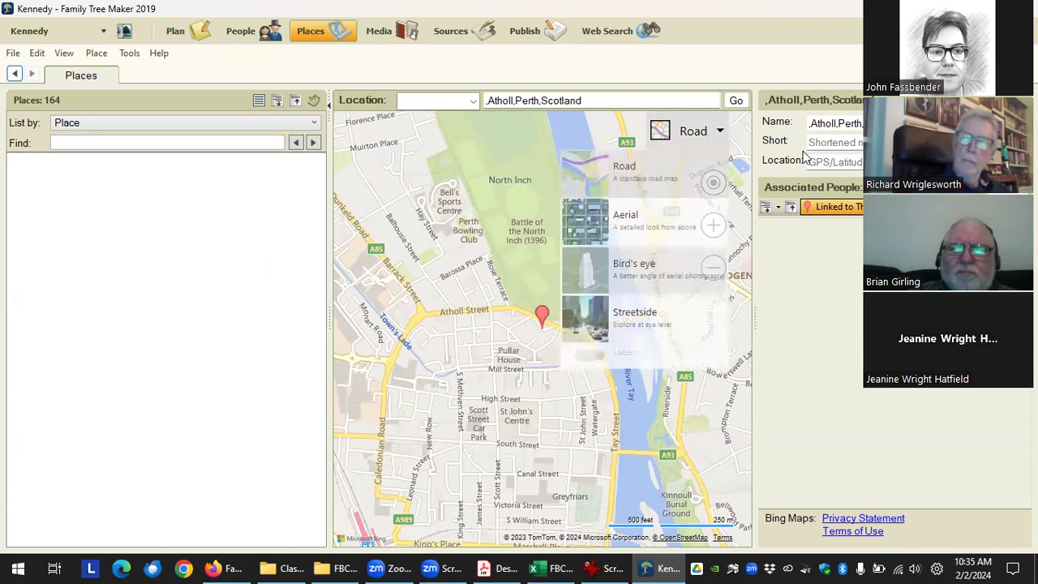
left_click(833, 144)
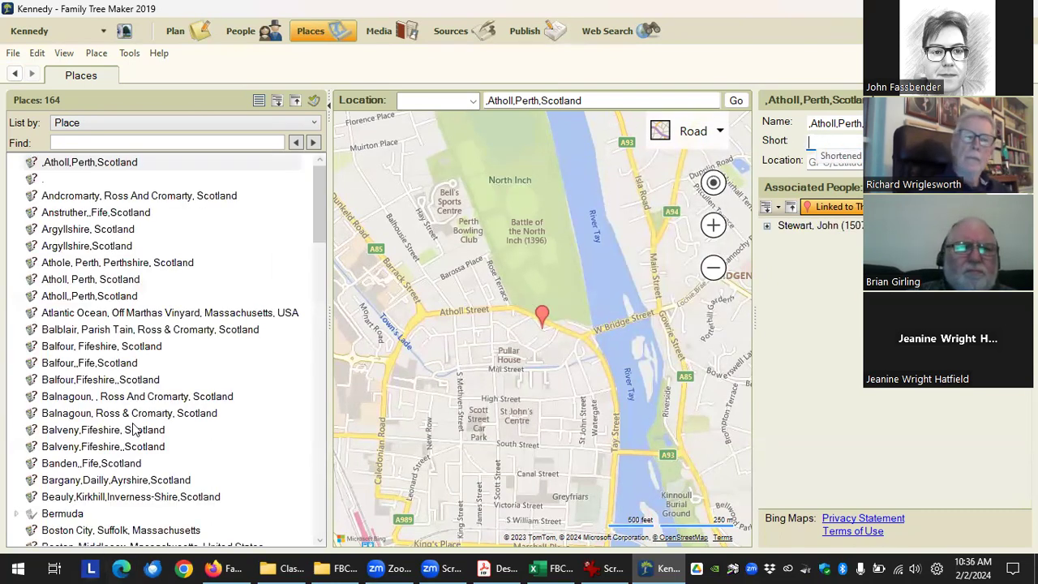
scroll(134, 432, "down", 3)
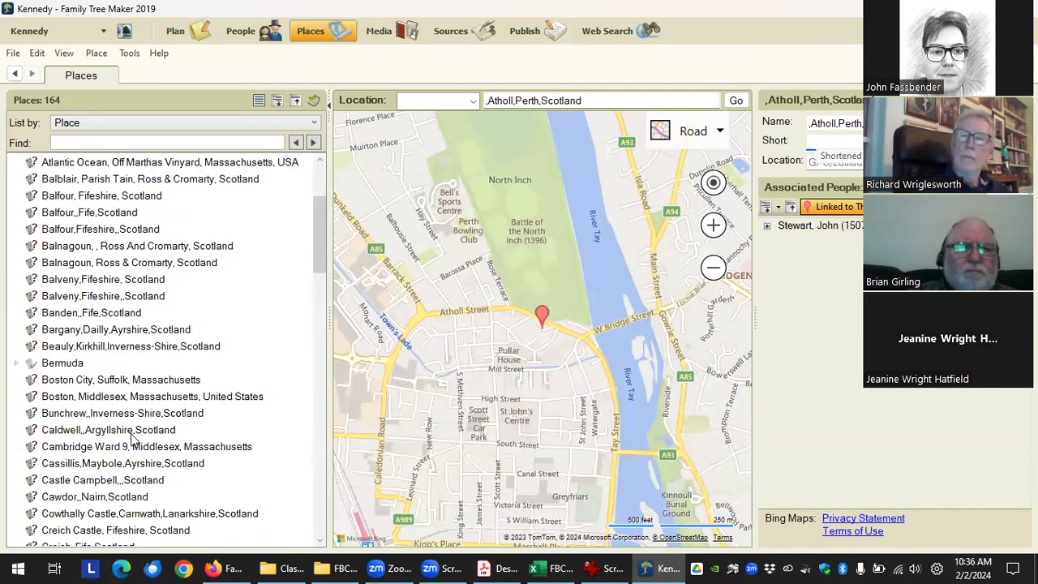
left_click(138, 383)
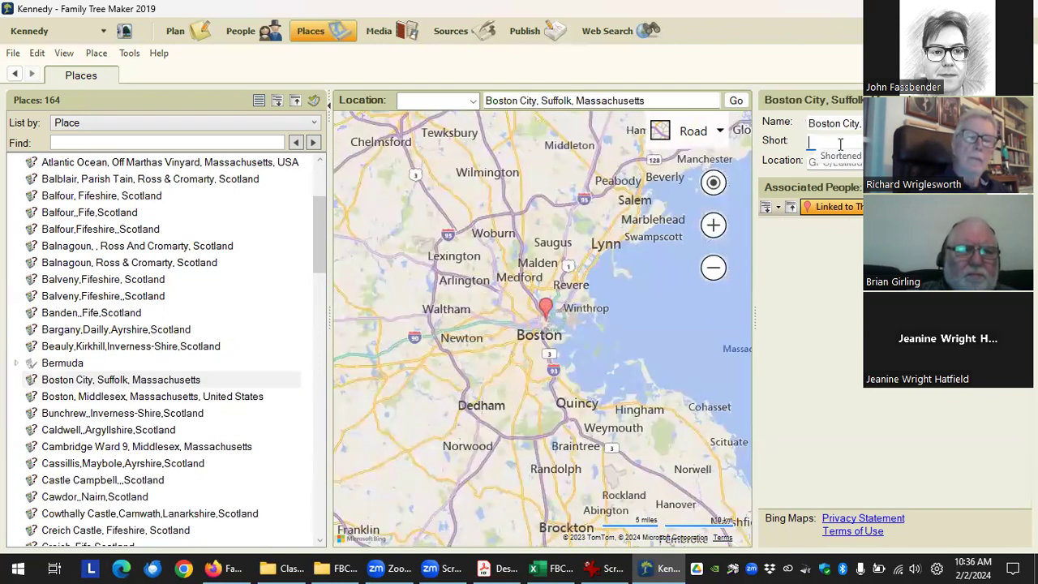
left_click(840, 144)
type("Boston, MA")
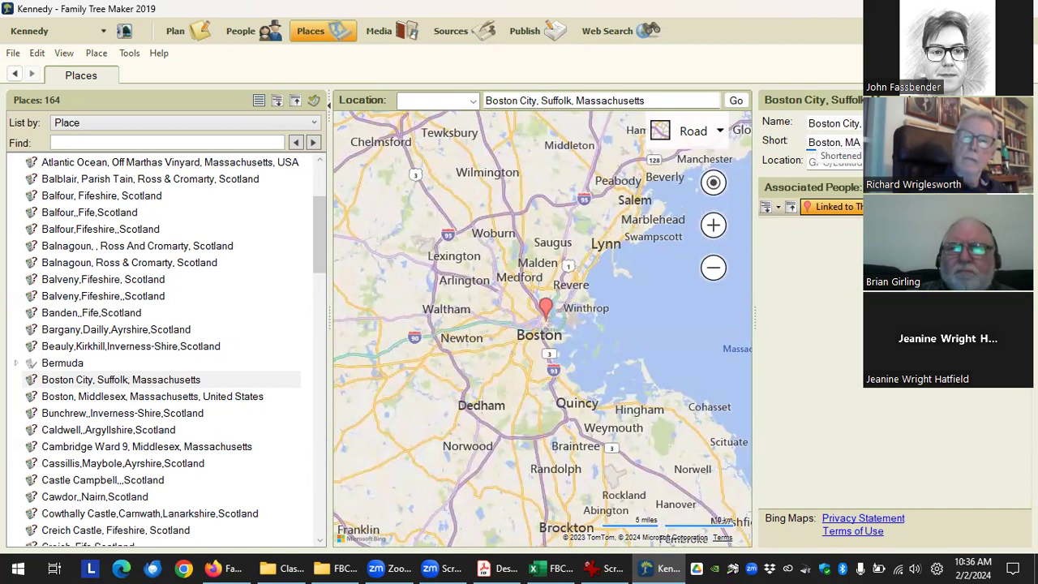
key("Tab")
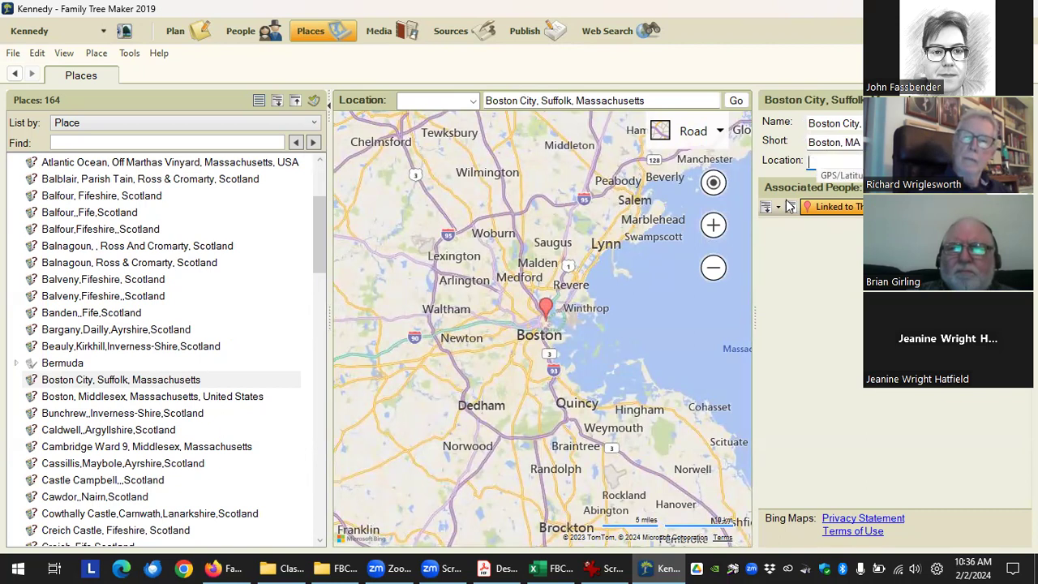
left_click(860, 142)
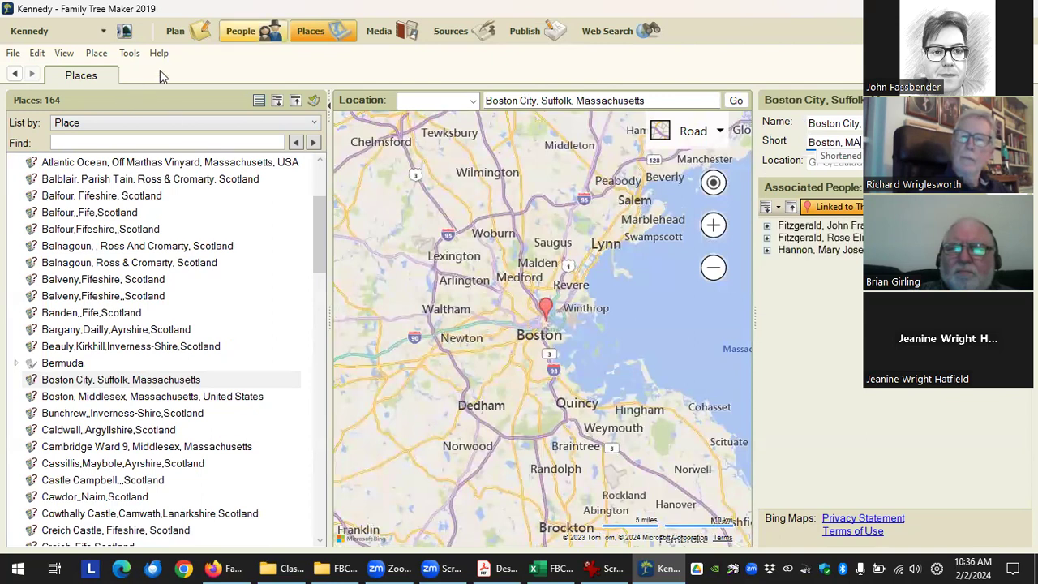
Return to the People workspace and open "Descendants of Joseph Patrick Kennedy and Rose Elizabeth Fitzgerald short place.pdf" from Class 2 at the starting person's family.
left_click(240, 31)
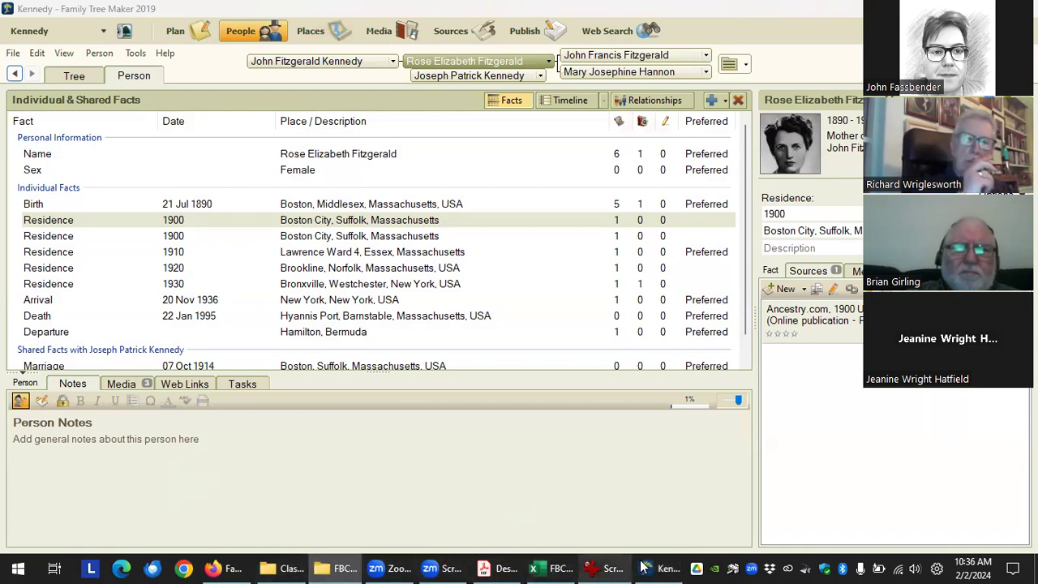
left_click(292, 567)
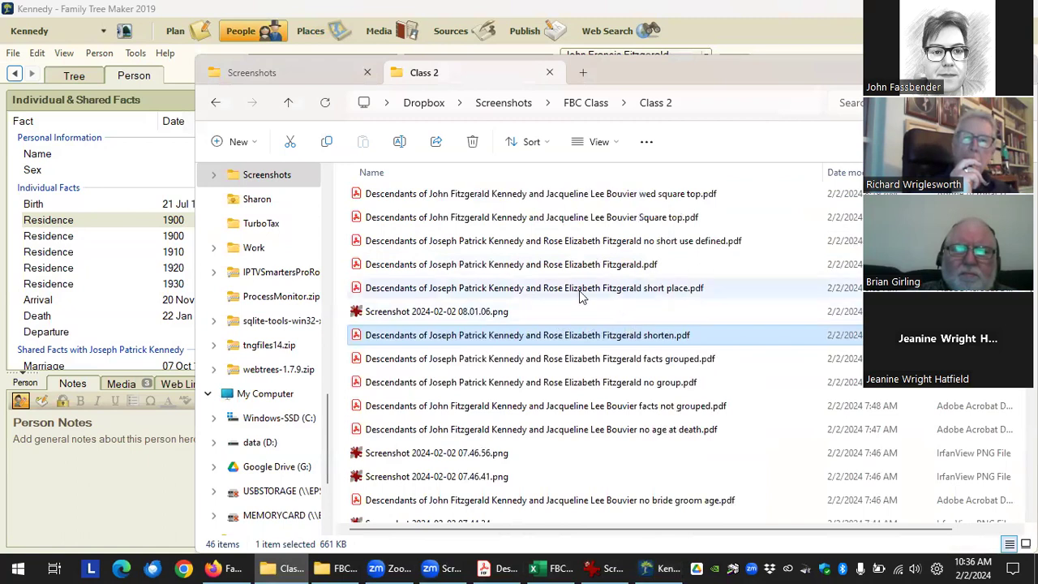
double_click(530, 294)
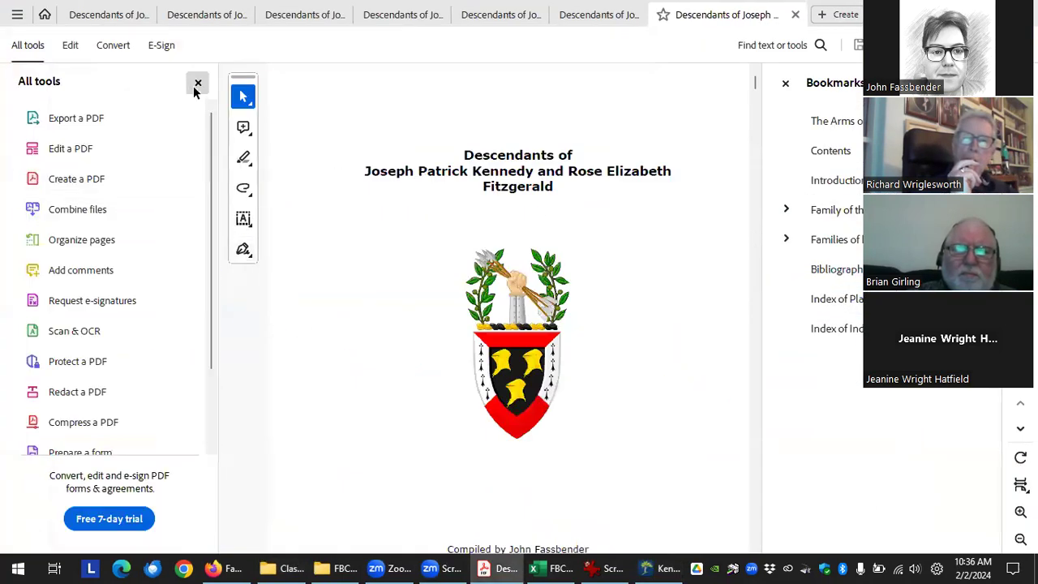
left_click(197, 84)
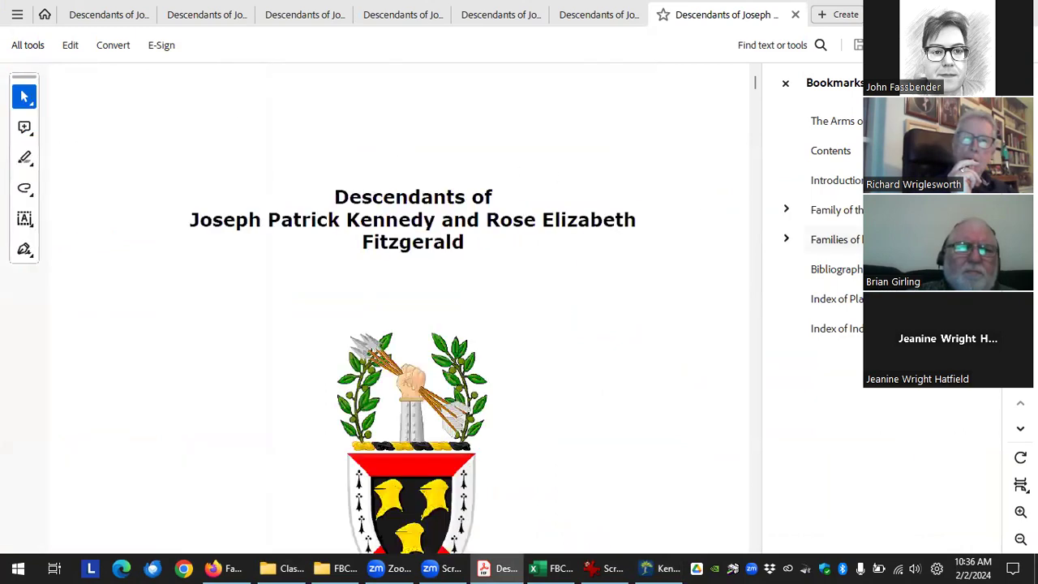
left_click(835, 209)
Find Rose Elizabeth Fitzgerald's additional facts list and highlight the place names of her two 1900 residences.
scroll(441, 365, "down", 1)
scroll(441, 365, "down", 20)
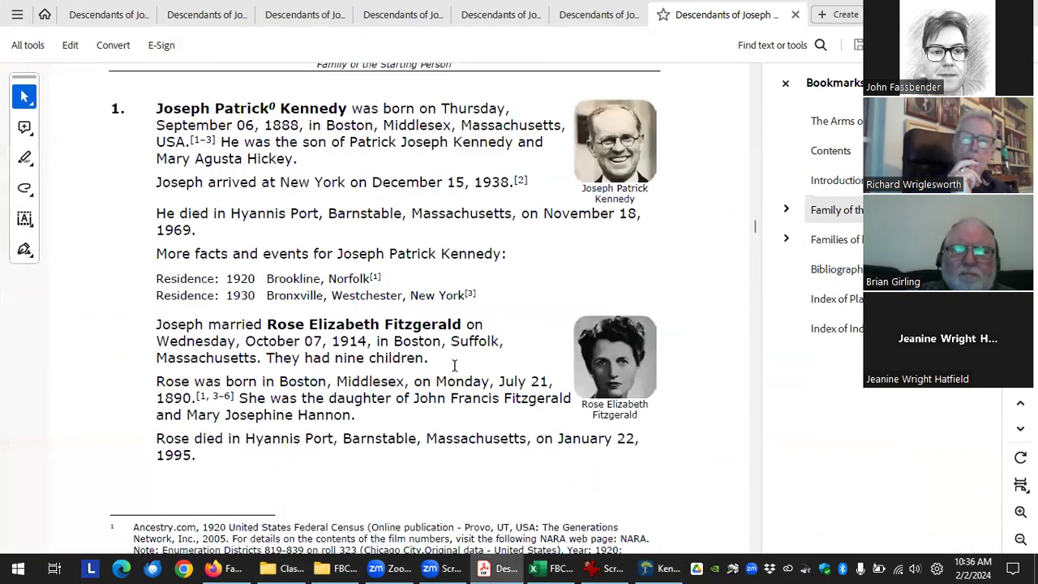
scroll(455, 367, "down", 3)
scroll(452, 247, "up", 3)
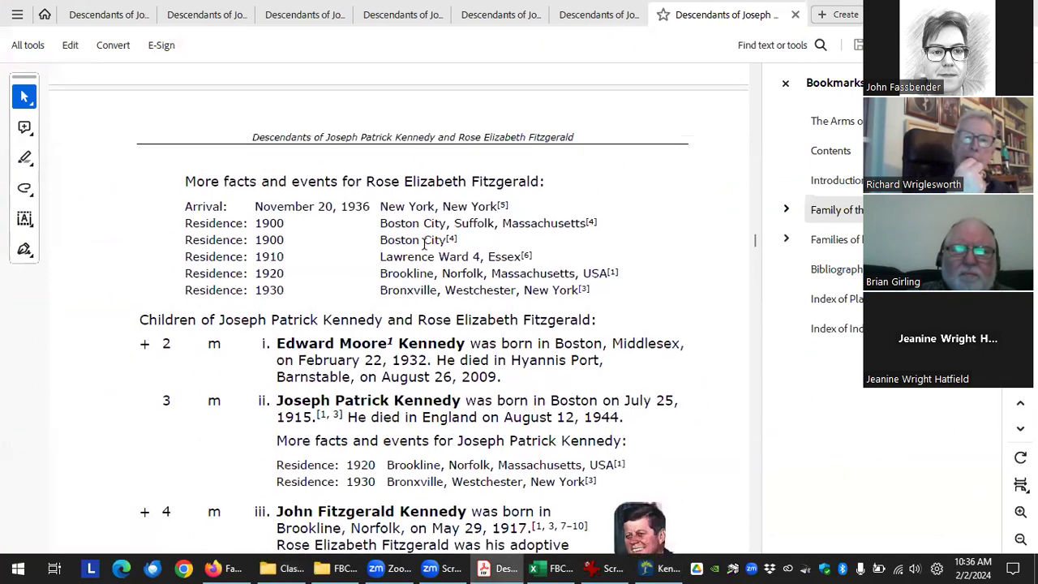
left_click_drag(383, 231, 466, 236)
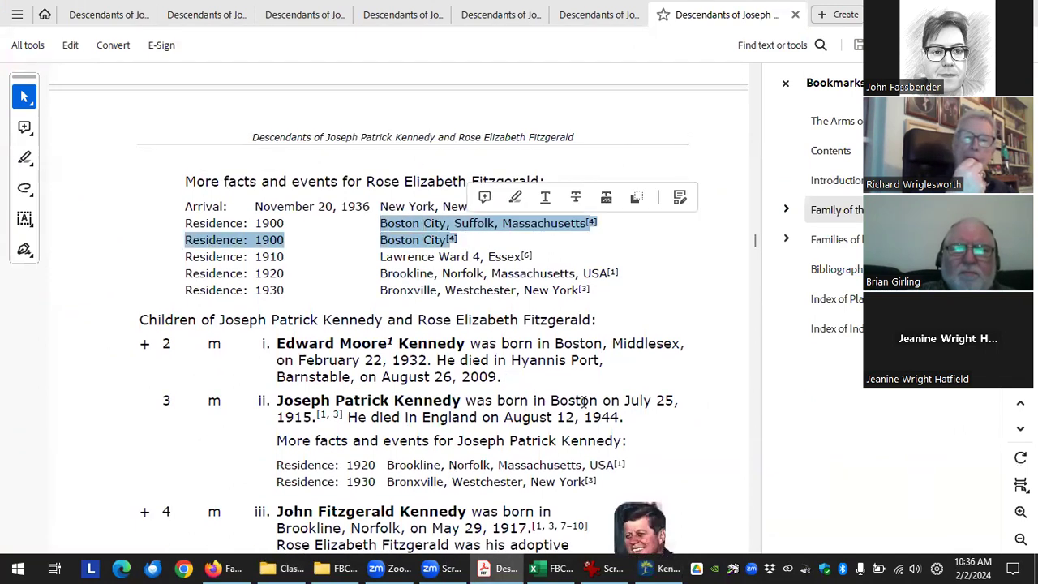
Switch to Family Tree Maker, launch the Family Book Creator 2019 plugin and show its general preferences.
left_click(669, 567)
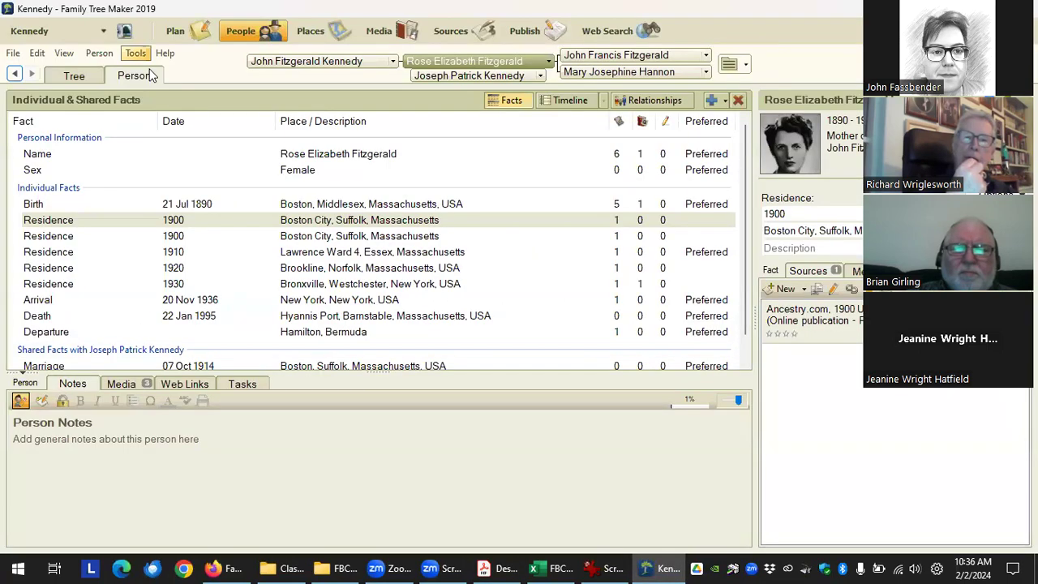
left_click(136, 52)
mouse_move(187, 233)
mouse_move(349, 235)
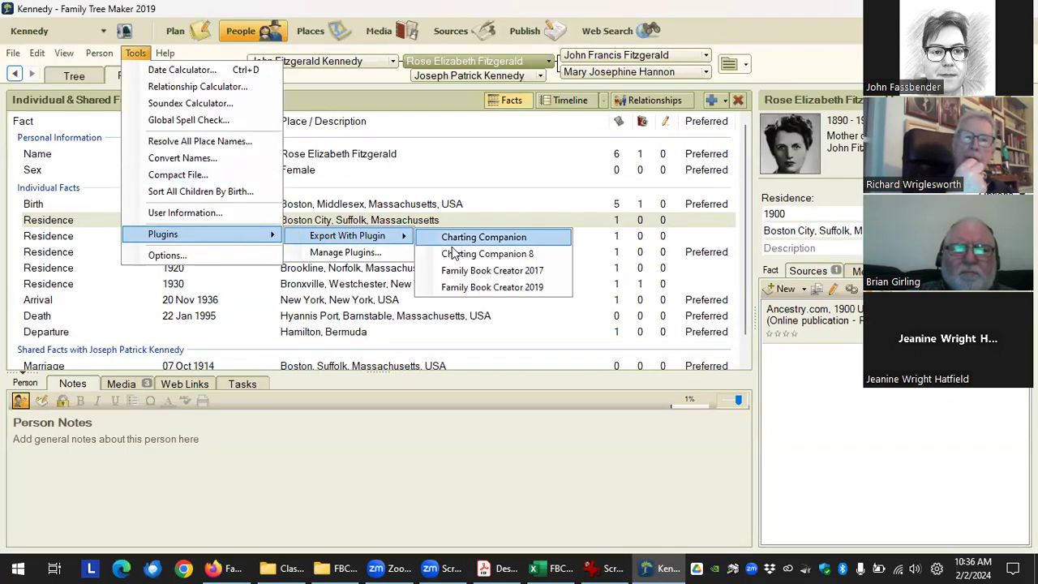
left_click(484, 288)
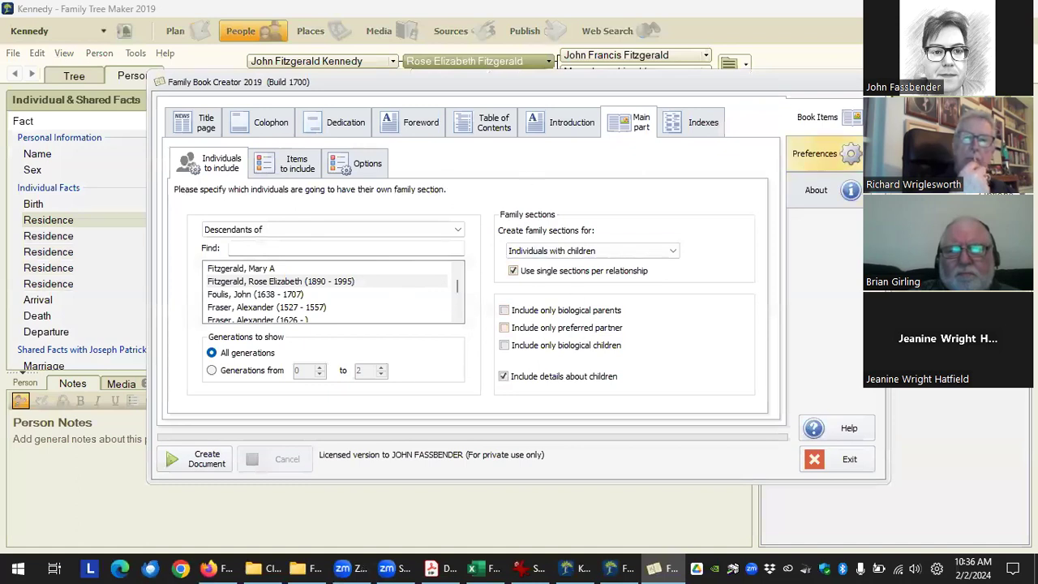
left_click(819, 146)
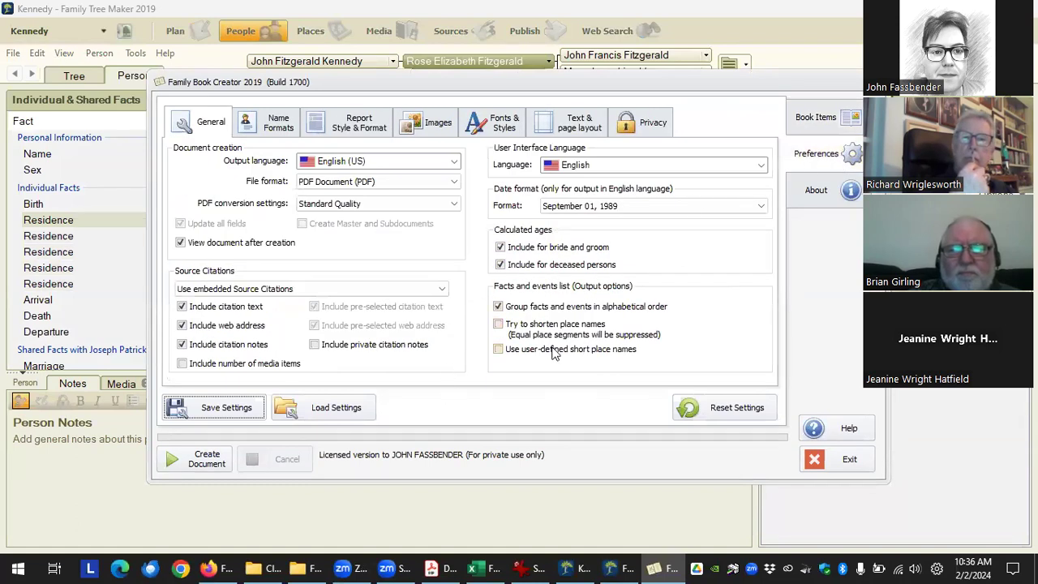
Enable user-defined short place names for the facts and events list, with "Try to shorten place names" turned off.
left_click(500, 326)
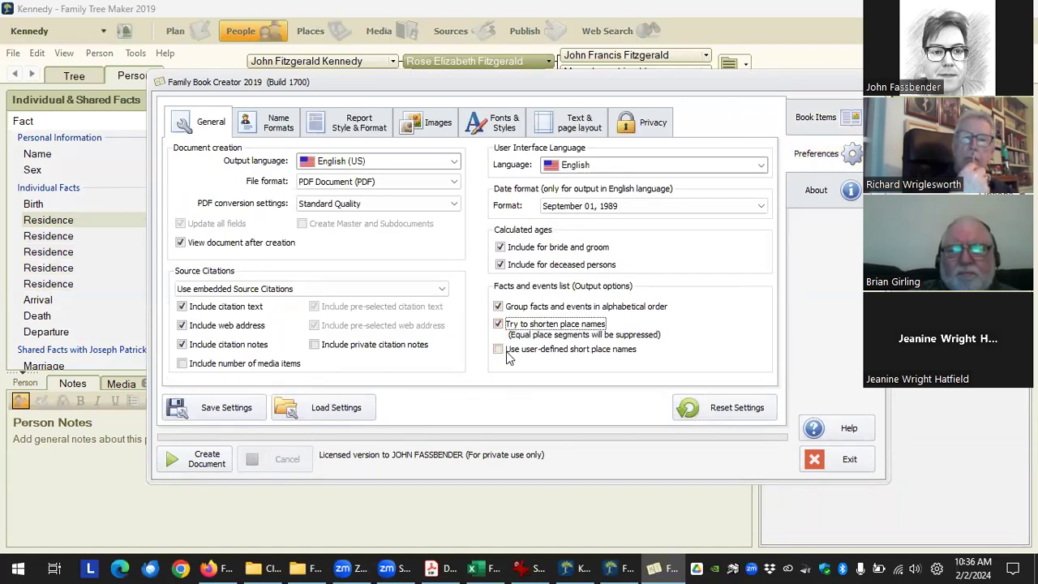
left_click(499, 350)
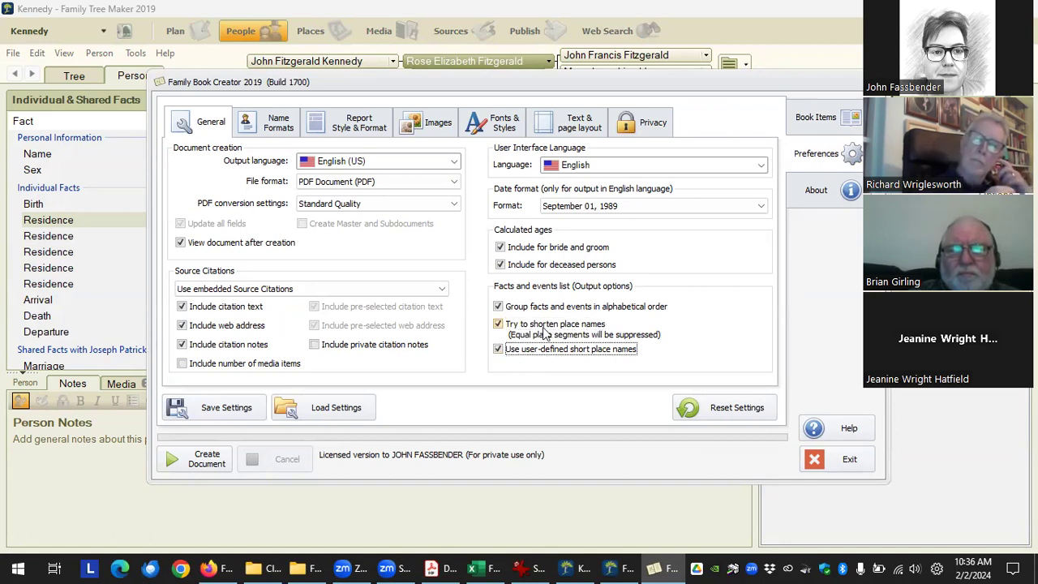
left_click(498, 324)
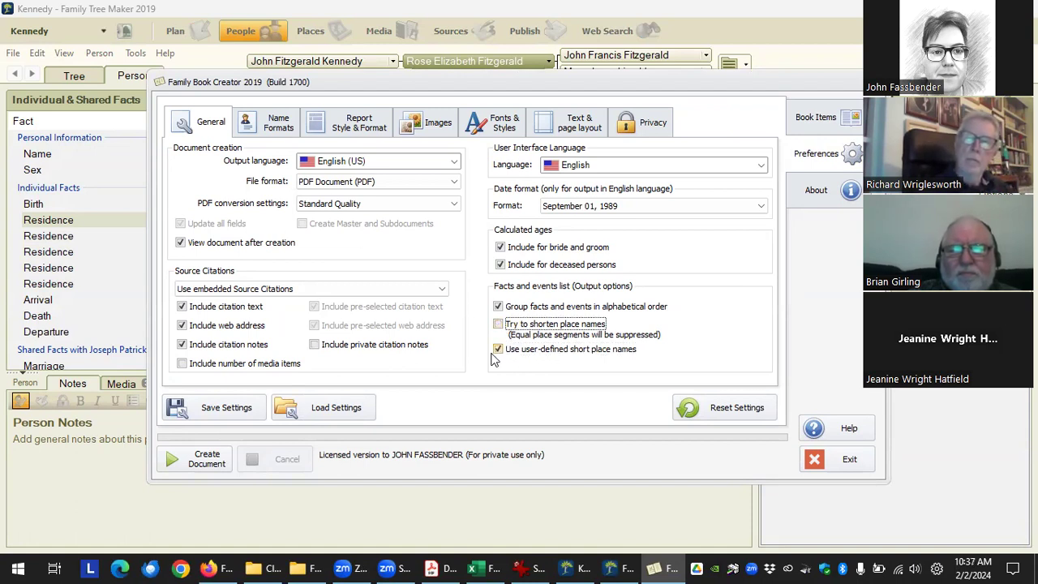
Open "Descendants of Joseph Patrick Kennedy and Rose Elizabeth Fitzgerald no short use defined.pdf" from the Class 2 folder at the starting person's family.
left_click(315, 567)
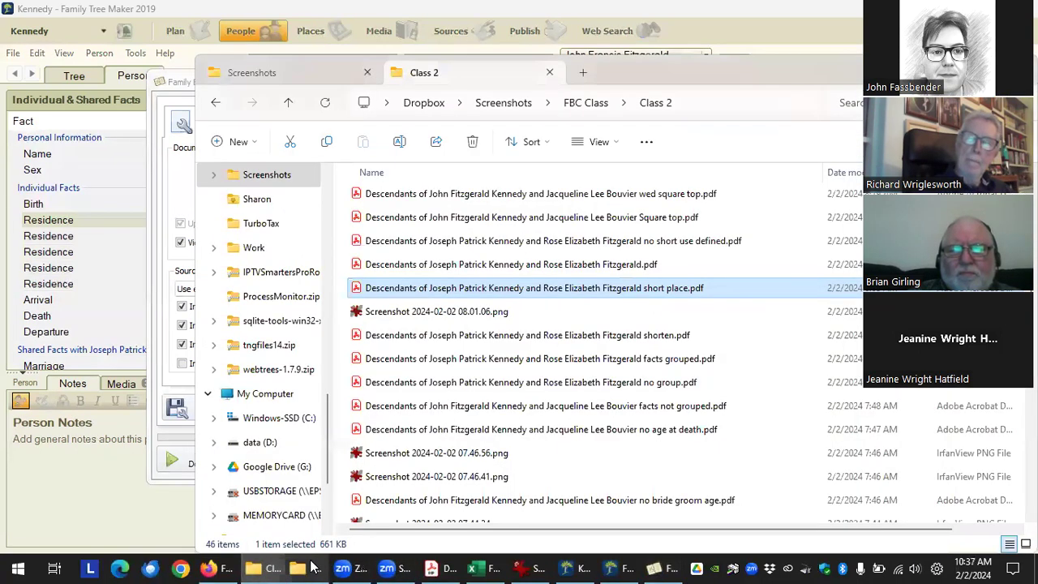
left_click(577, 245)
double_click(575, 240)
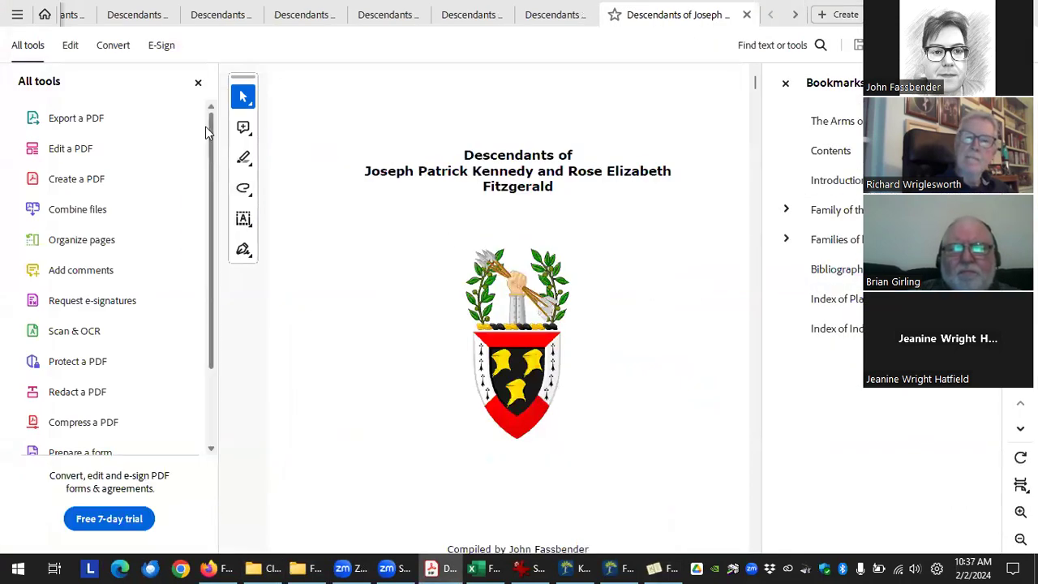
left_click(198, 82)
left_click(839, 210)
Examine how Rose Elizabeth Fitzgerald's residences are listed, highlighting the place names of the two 1900 entries.
scroll(664, 342, "down", 20)
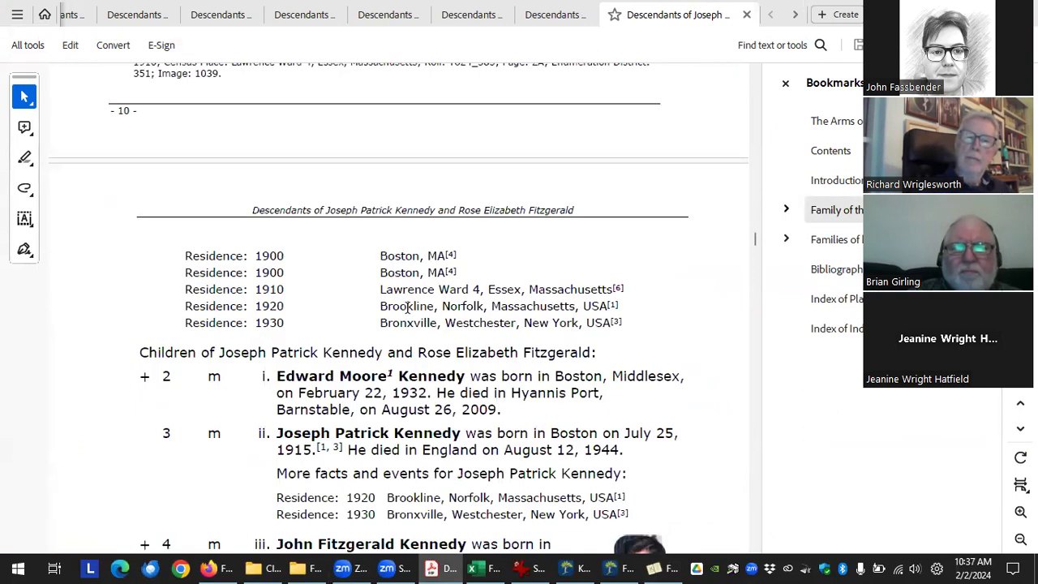
left_click_drag(381, 253, 446, 276)
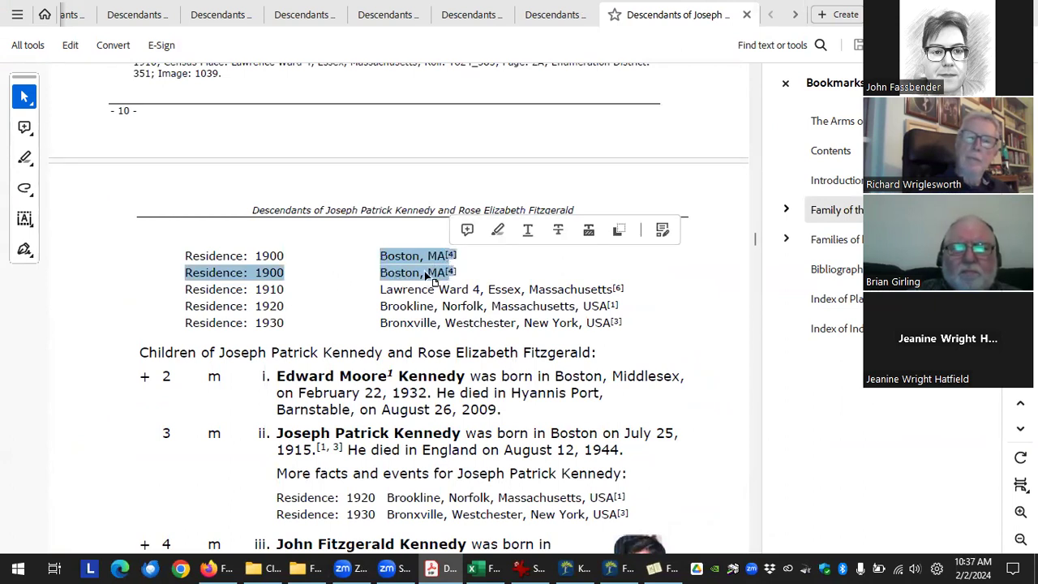
left_click(408, 274)
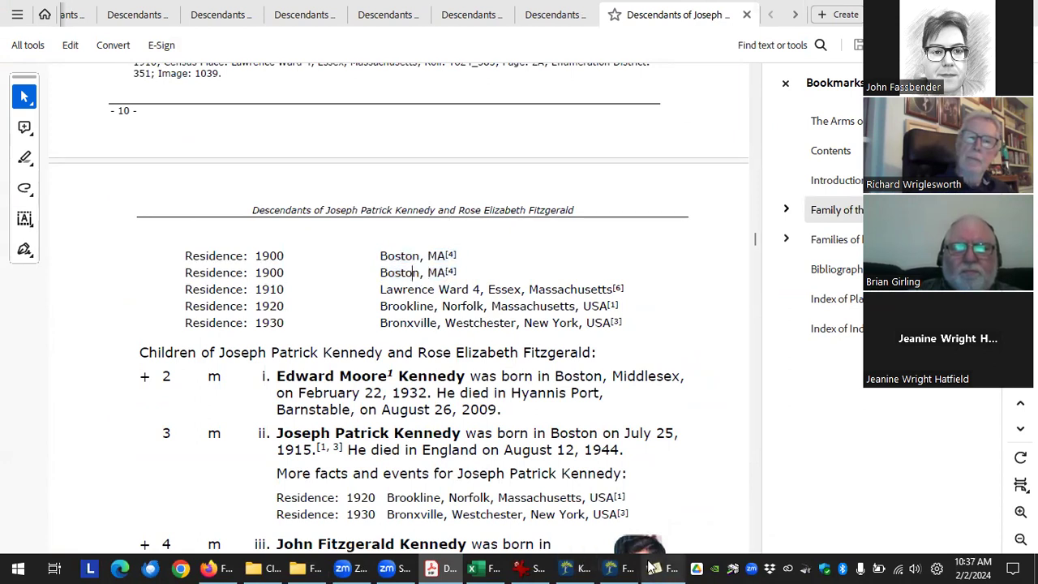
Switch to Family Tree Maker, exit Family Book Creator 2019 and bring up John Fitzgerald Kennedy in the family tree view.
key("alt+Tab")
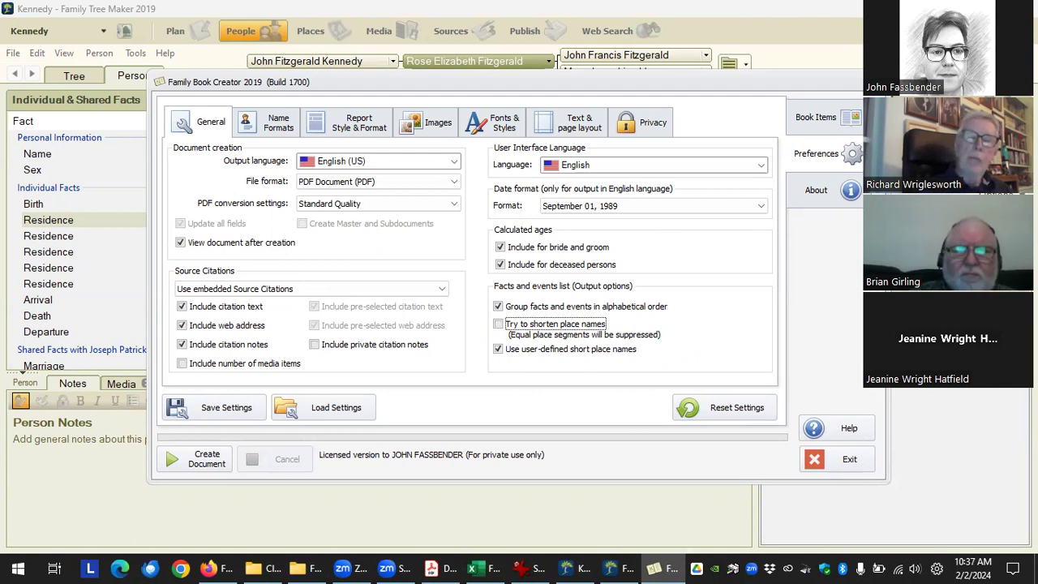
left_click(839, 459)
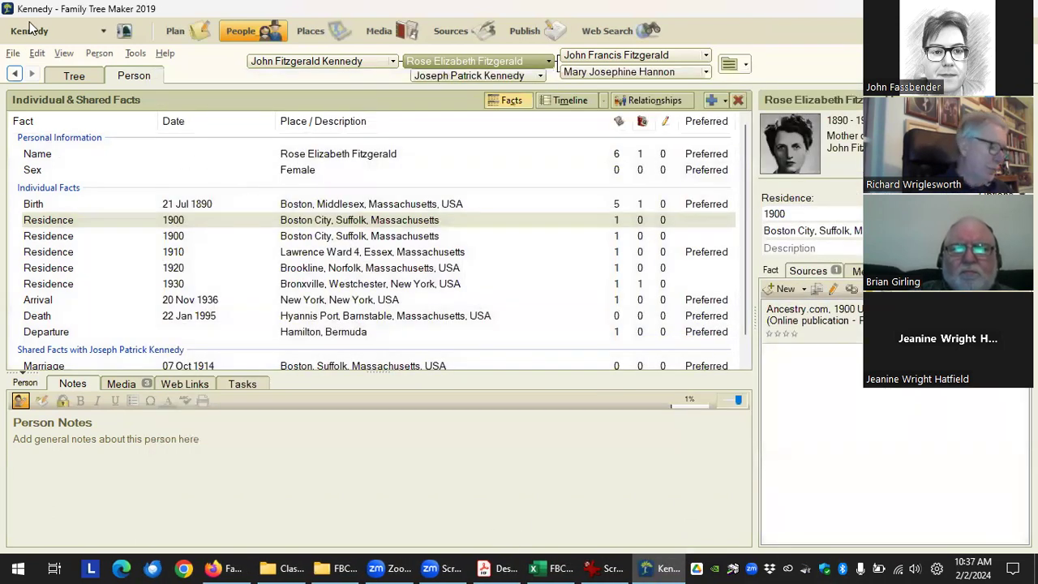
left_click(75, 78)
left_click(351, 231)
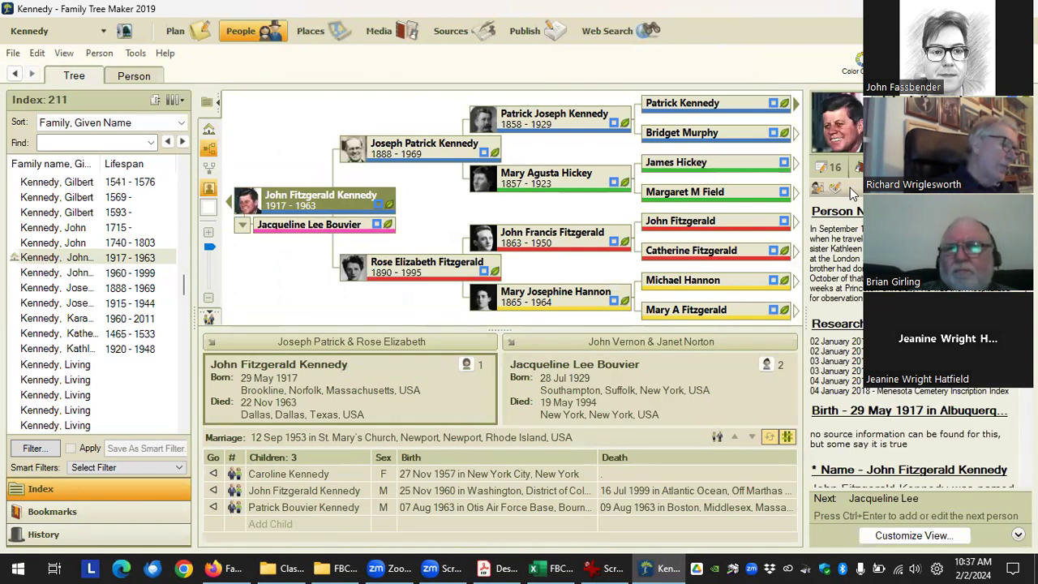
View John Fitzgerald Kennedy's person notes in the enlarged editor, close it without changes and look through his remaining notes.
left_click(819, 188)
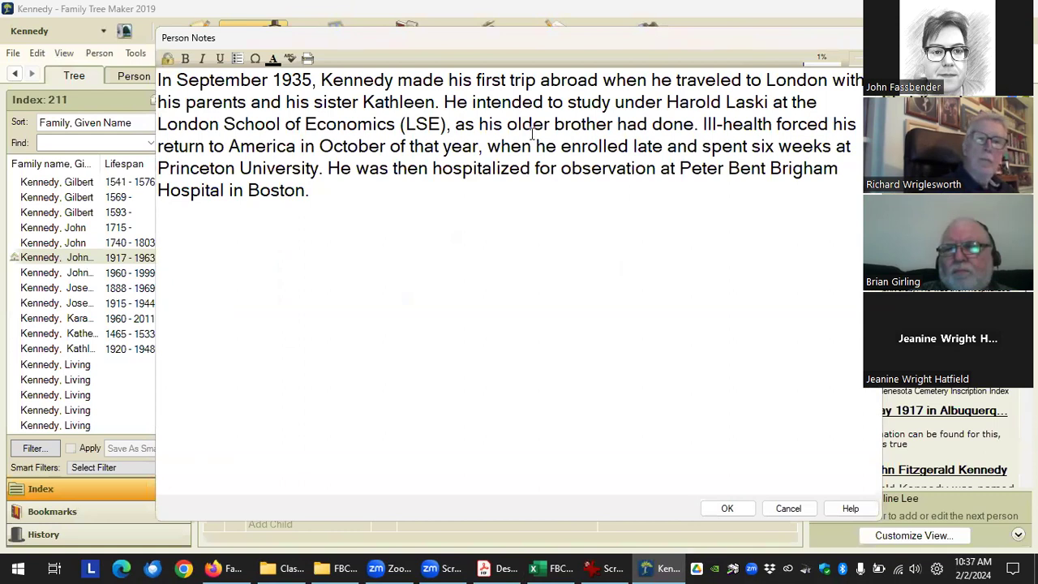
left_click(787, 507)
scroll(914, 438, "down", 3)
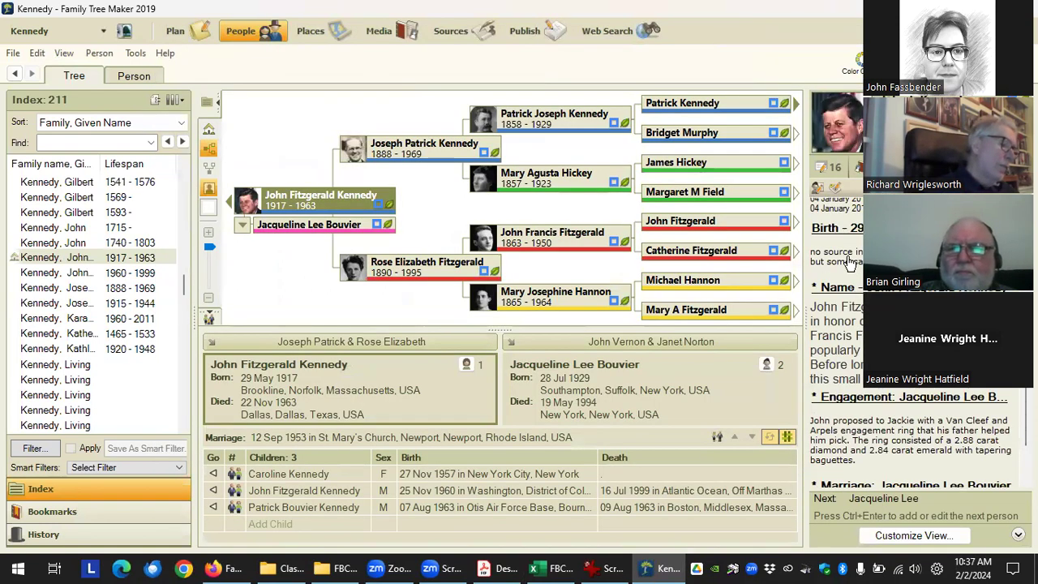
Open John Fitzgerald Kennedy's individual facts and inspect his three alternative birth facts one after another.
double_click(320, 199)
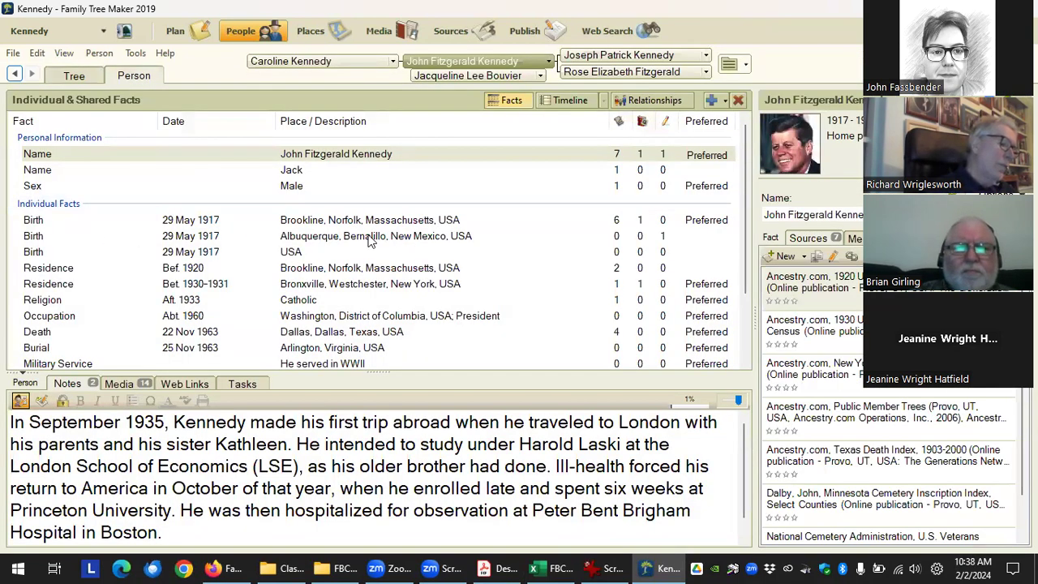
left_click(331, 237)
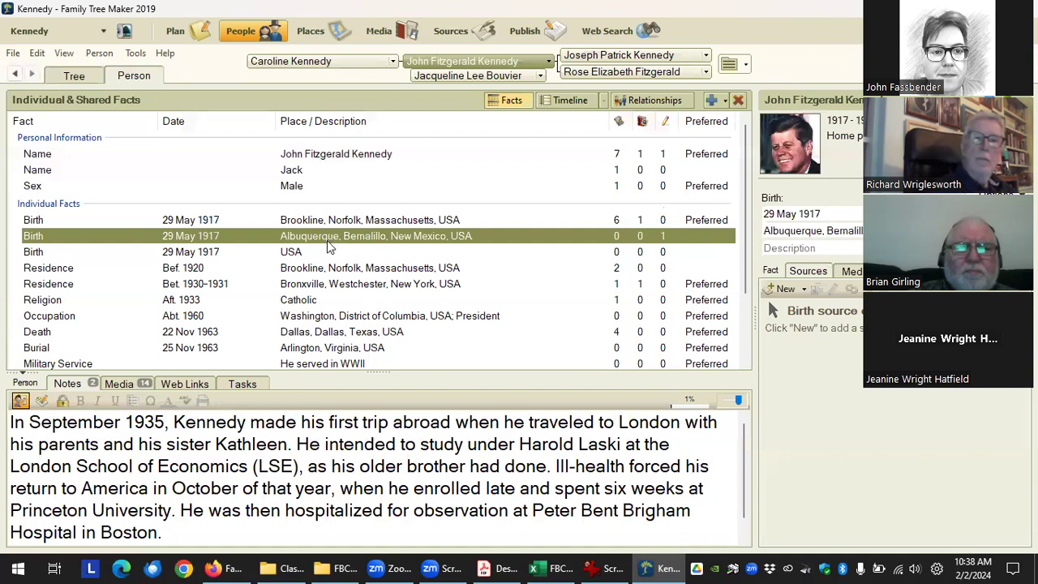
left_click(284, 253)
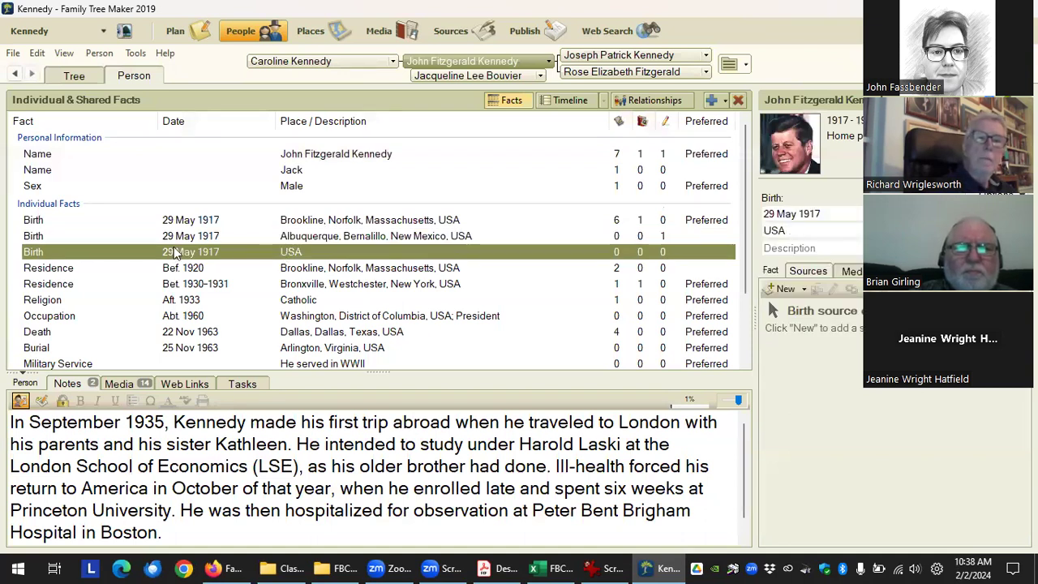
left_click(365, 239)
left_click(357, 222)
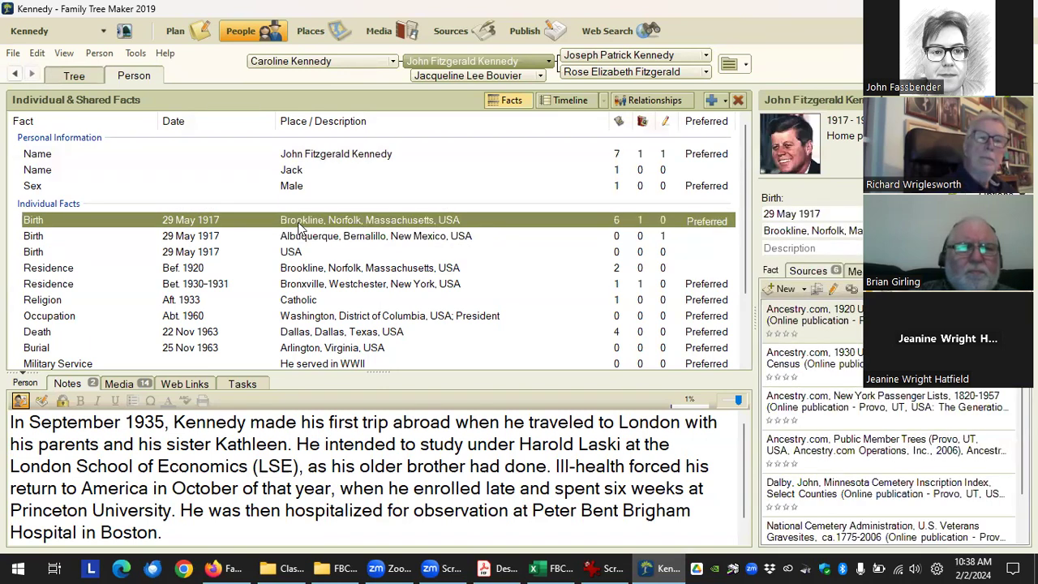
Read the fact notes for John Fitzgerald Kennedy's Albuquerque birth and full name, also checking the USA birth and both residences for notes.
left_click(376, 239)
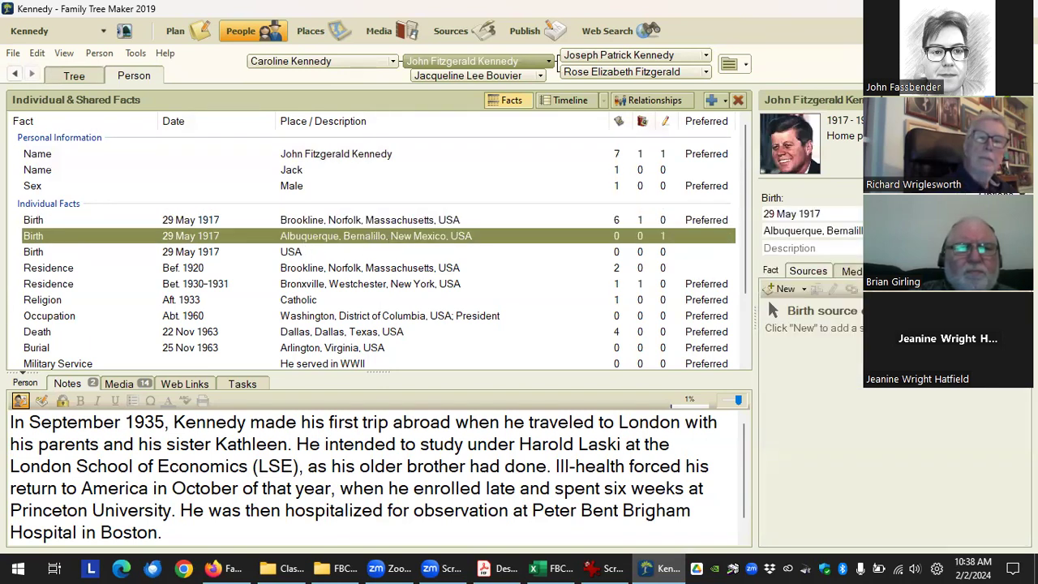
left_click(767, 298)
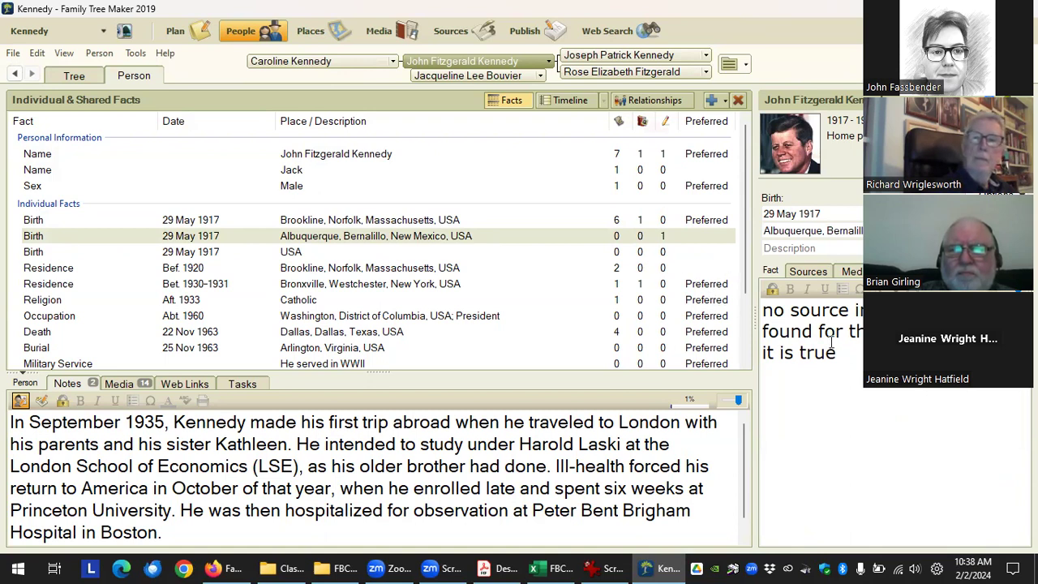
left_click(665, 252)
left_click(665, 268)
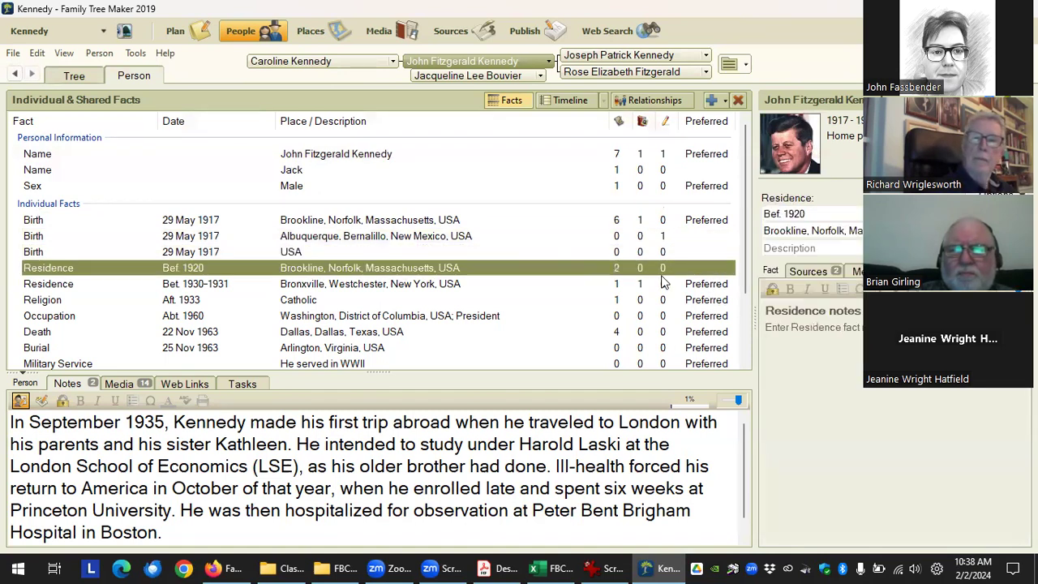
left_click(663, 284)
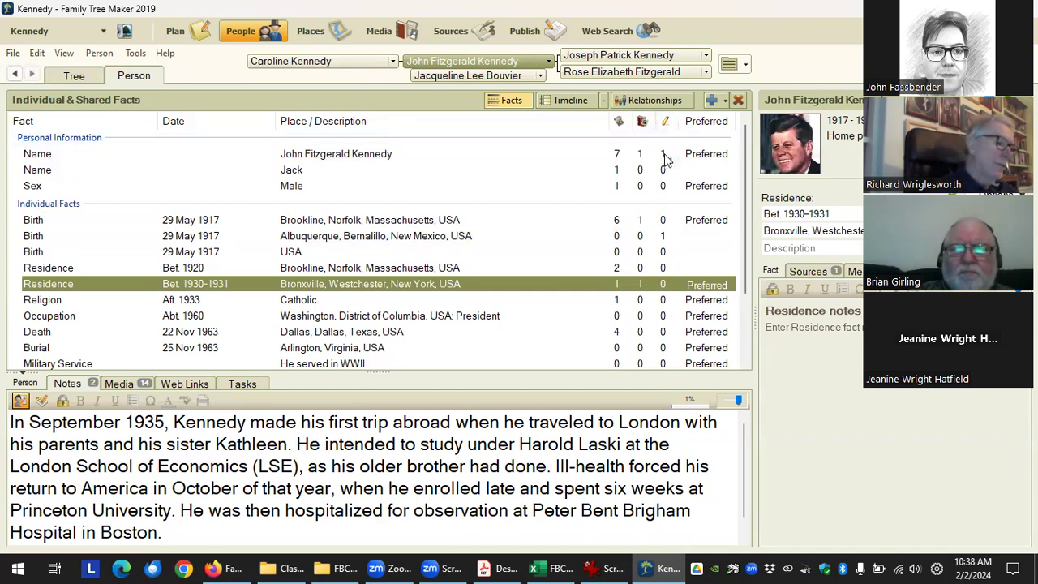
left_click(664, 156)
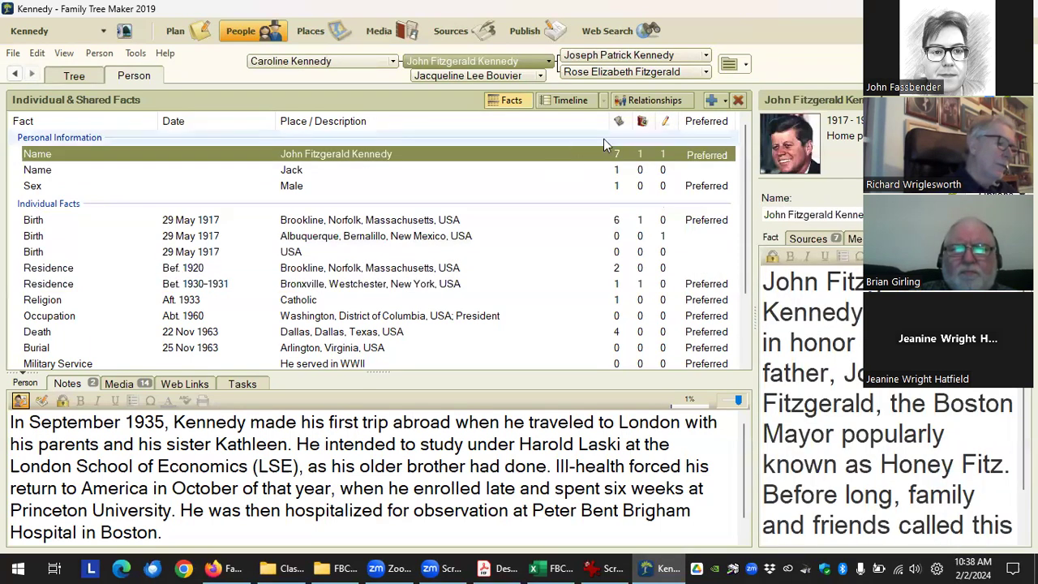
scroll(811, 312, "down", 2)
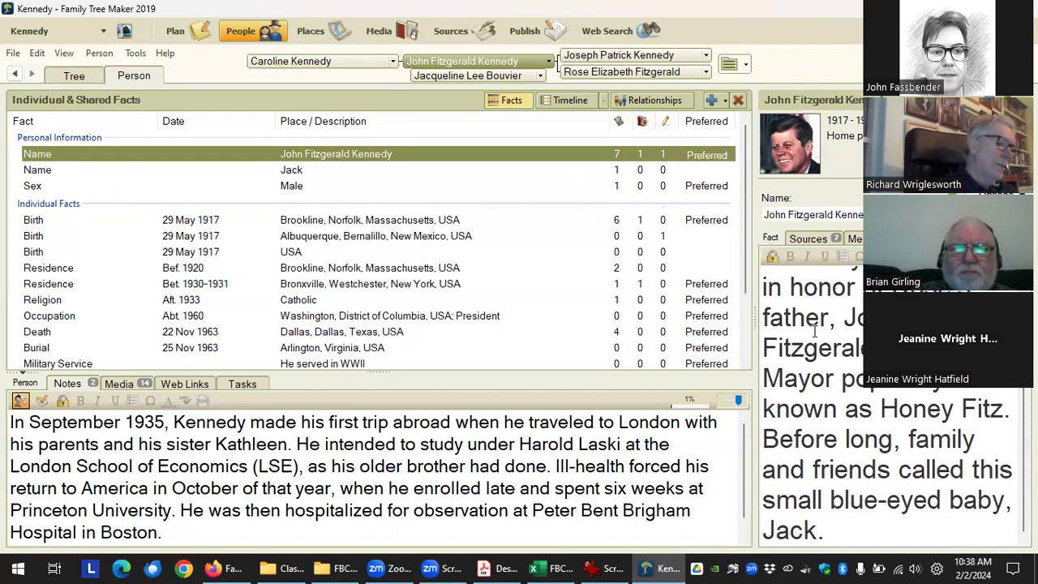
scroll(874, 523, "up", 2)
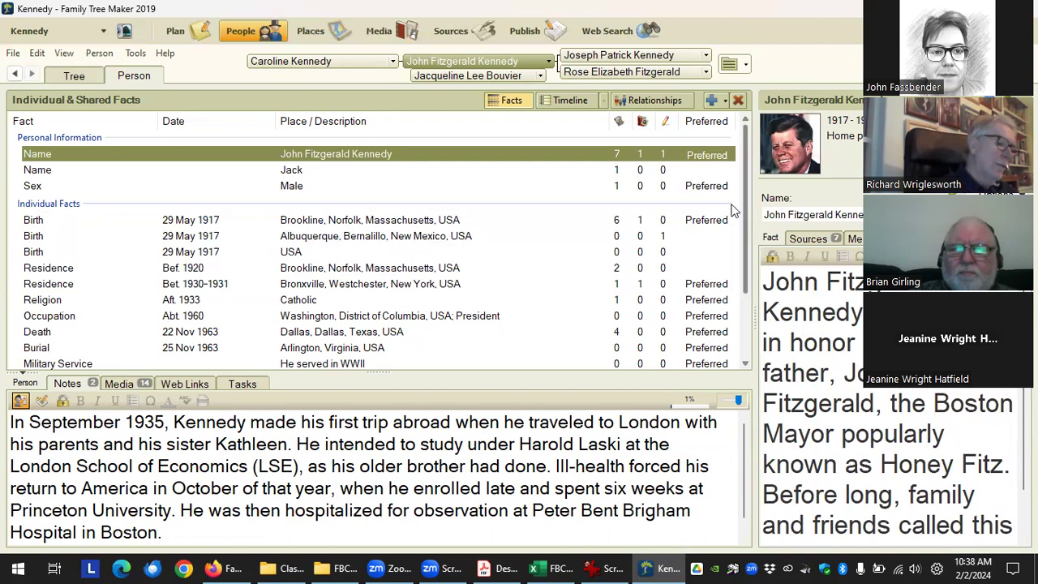
Return to the family tree view and examine John Fitzgerald Kennedy's research notes and their privacy option, closing them without changes.
left_click(75, 76)
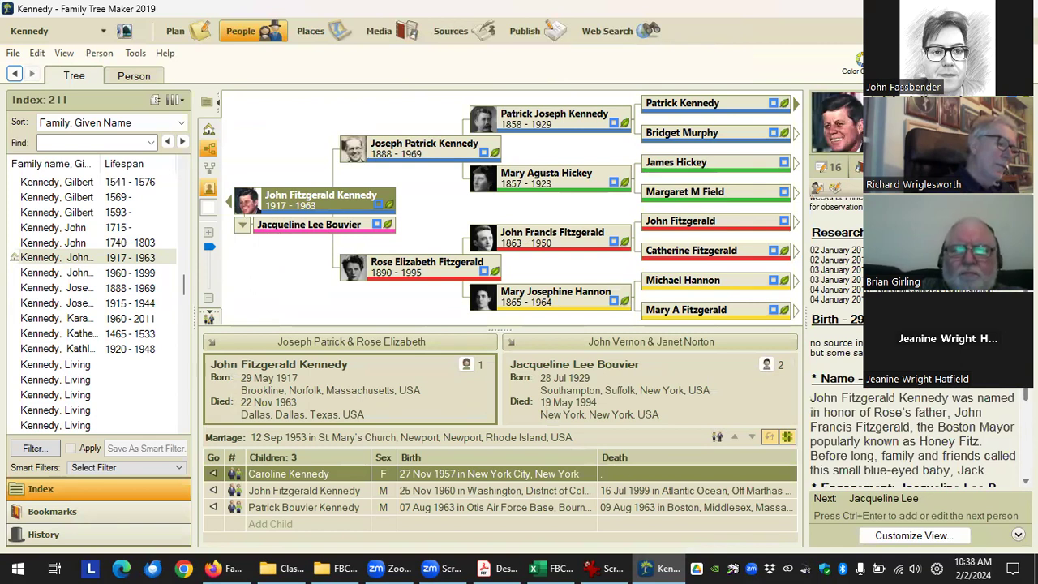
scroll(841, 270, "up", 2)
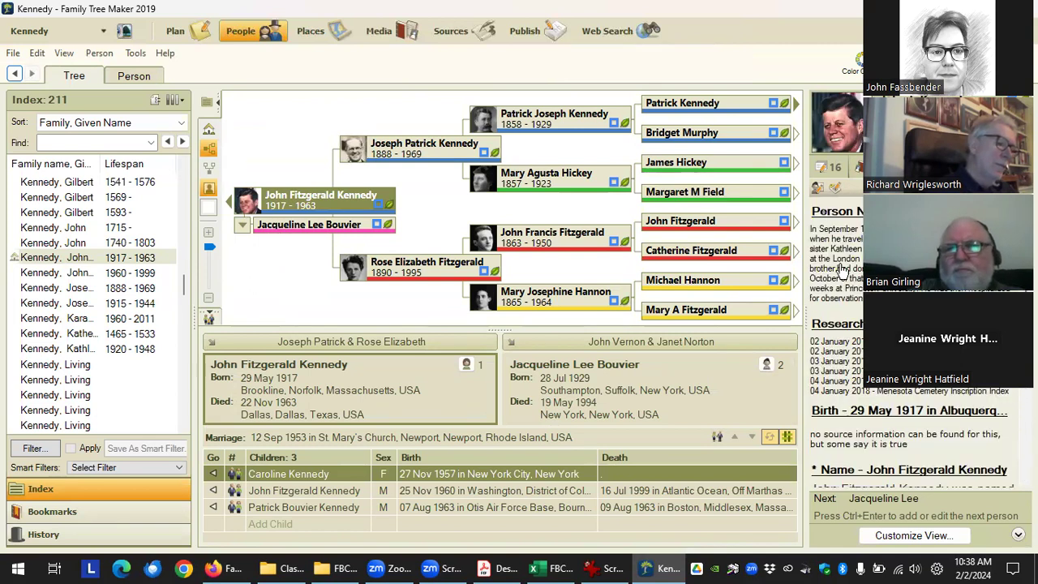
left_click(834, 189)
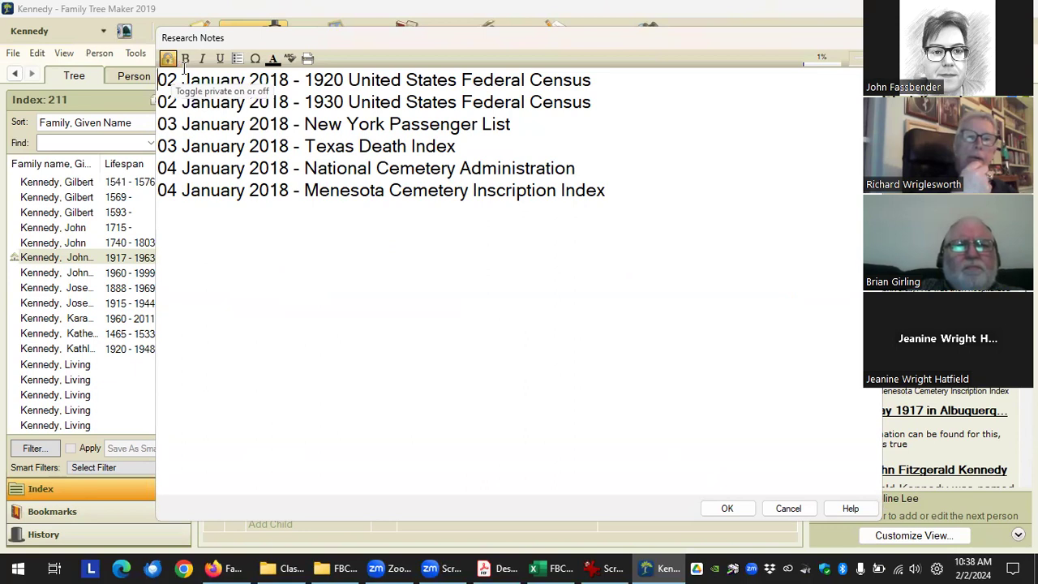
left_click(788, 508)
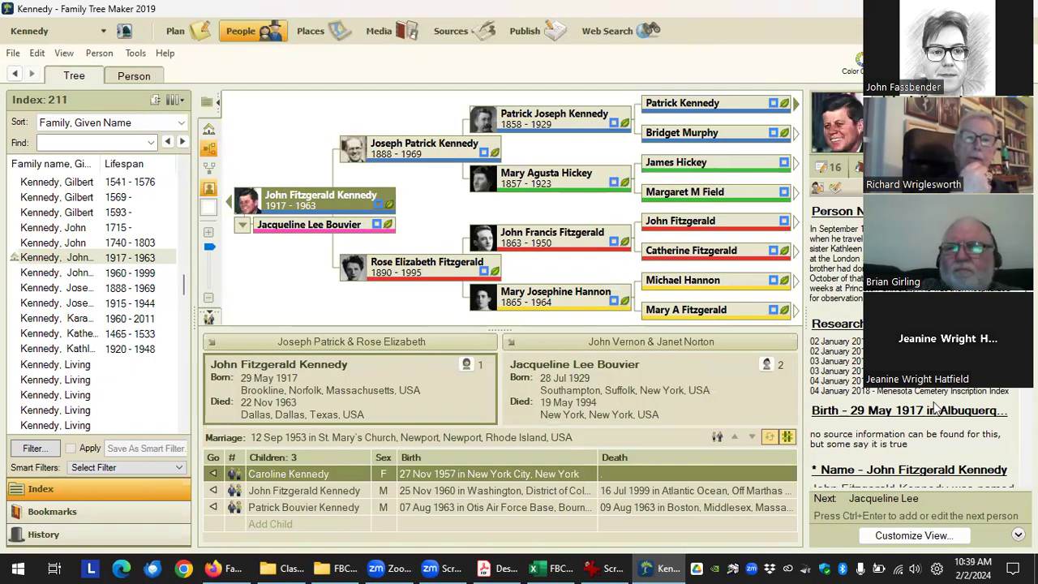
View the enlarged note for the engagement to Jacqueline Lee Bouvier and close it without changes.
scroll(912, 406, "down", 3)
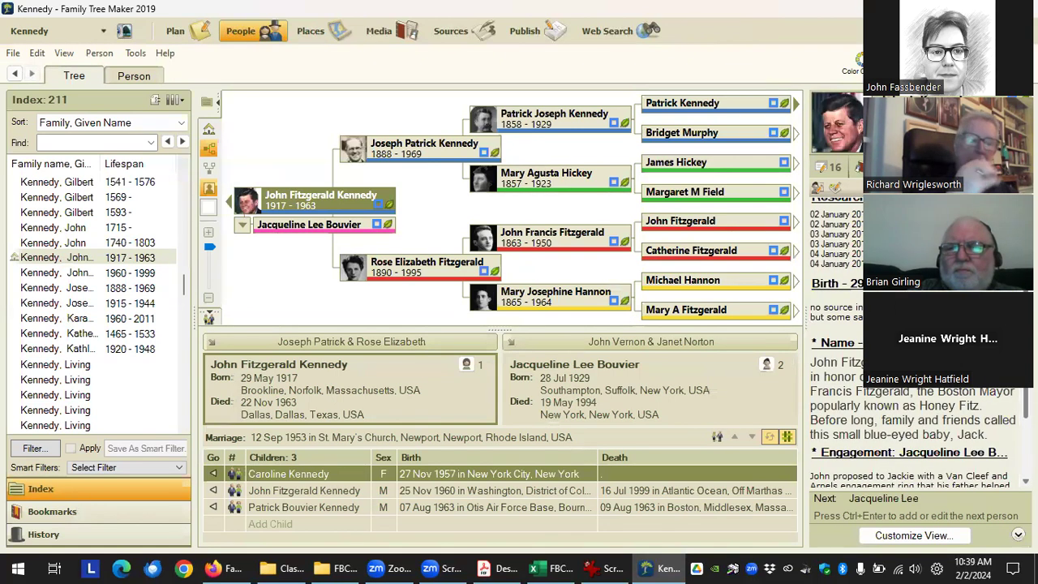
scroll(820, 435, "down", 3)
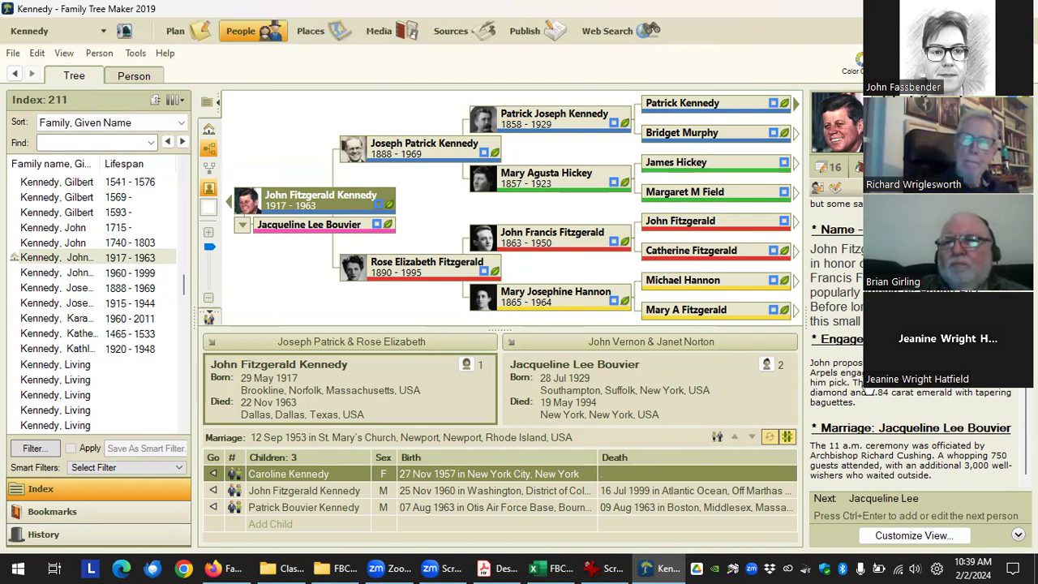
double_click(861, 387)
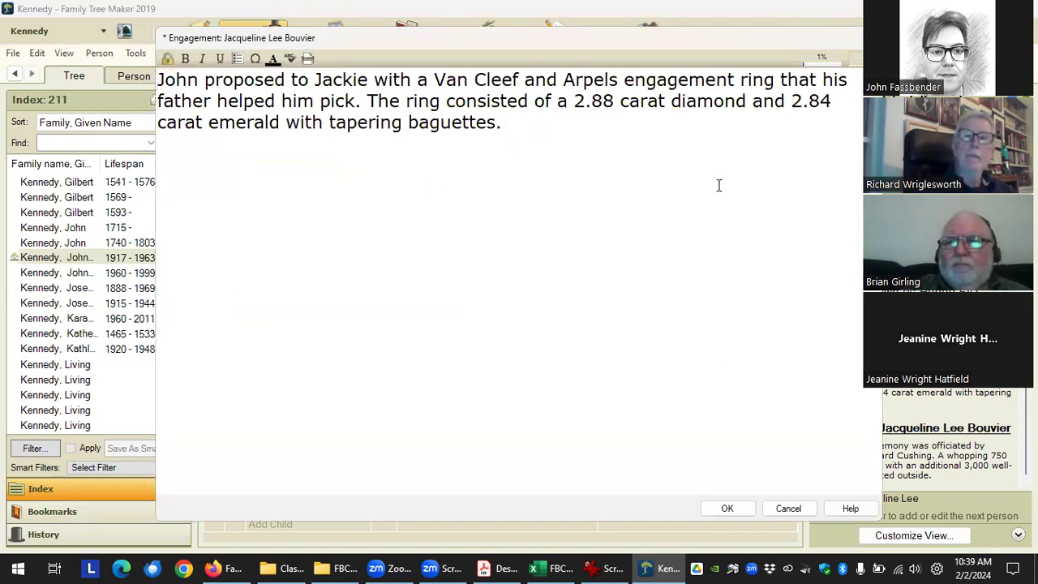
left_click(788, 509)
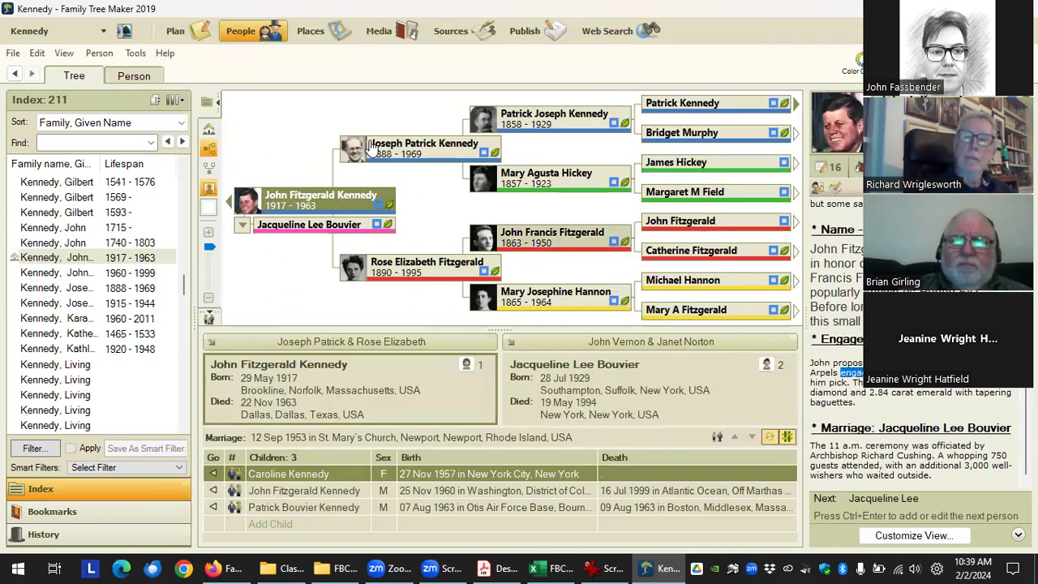
Show the notes attached to the engagement and marriage facts shared with Jacqueline Lee Bouvier in John Fitzgerald Kennedy's fact list.
left_click(135, 77)
scroll(330, 325, "down", 2)
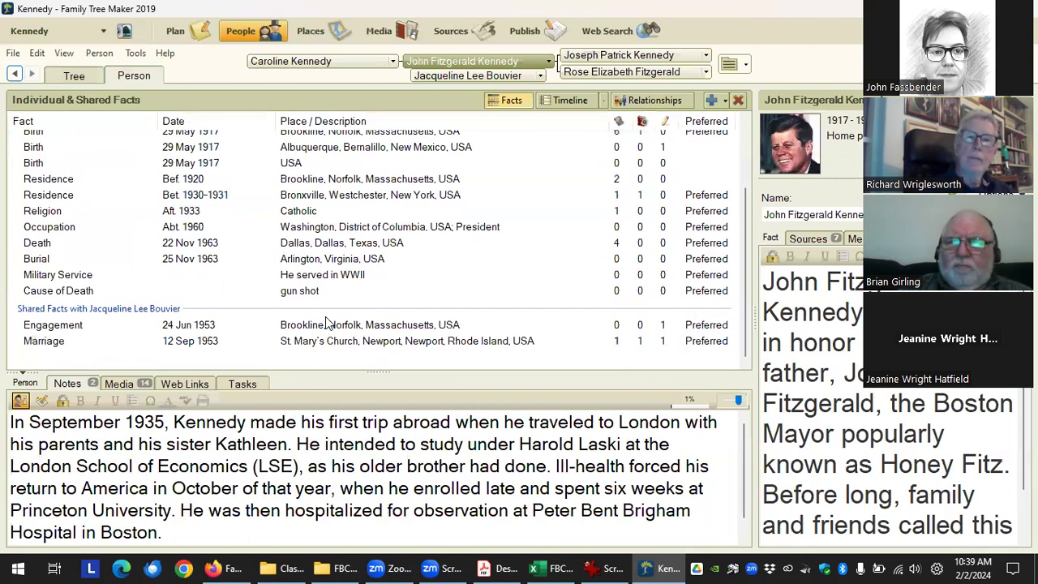
left_click(313, 327)
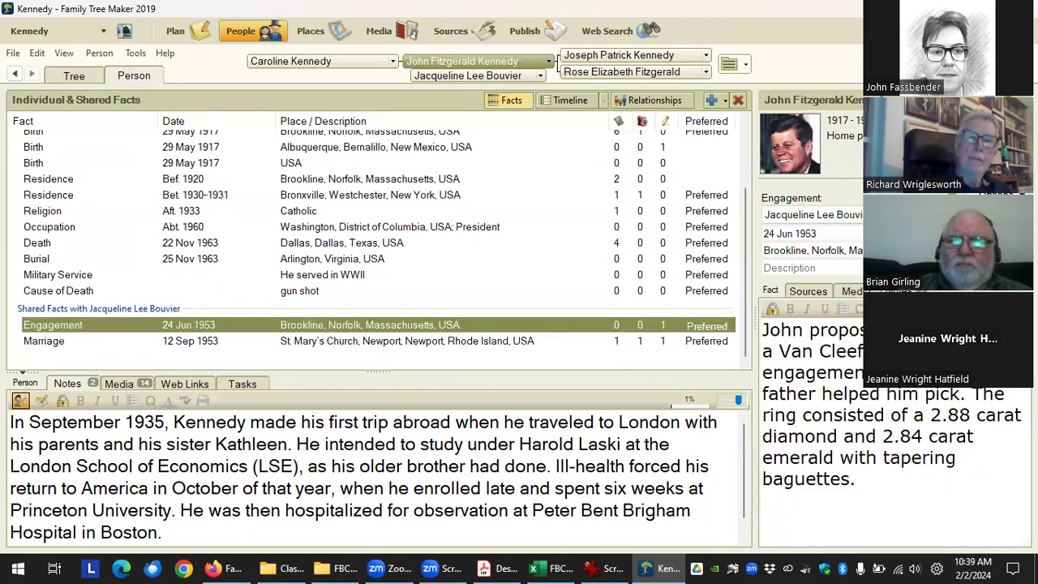
left_click(843, 418)
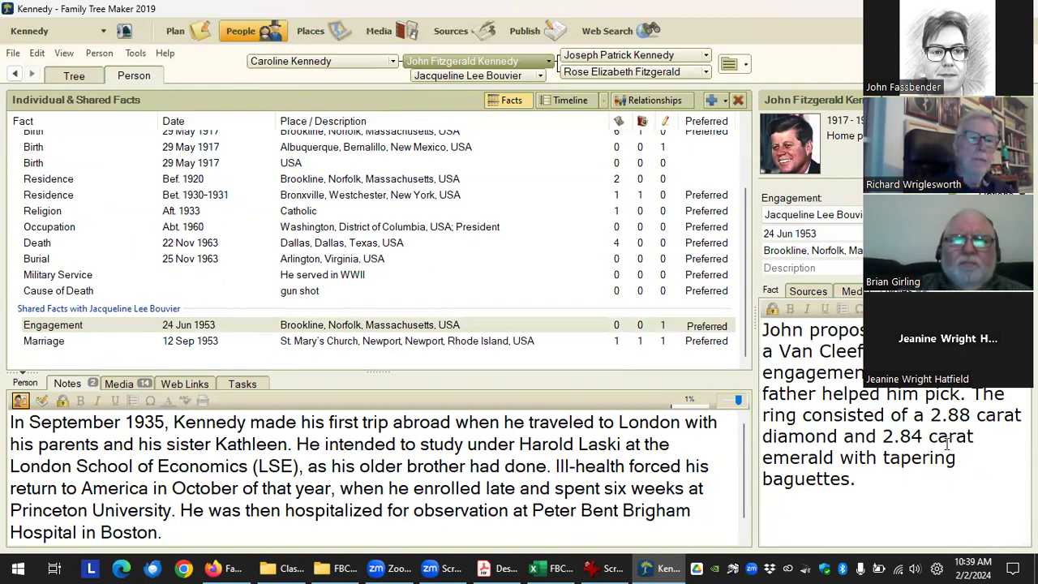
left_click(401, 340)
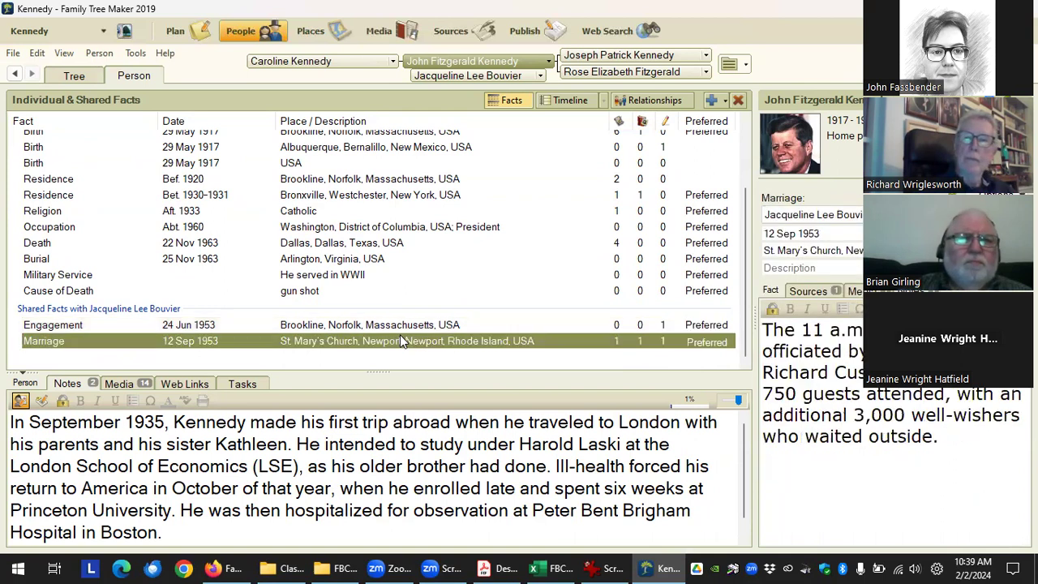
Go back to the family tree view and review John Fitzgerald Kennedy's person notes again, closing them without changes.
left_click(74, 75)
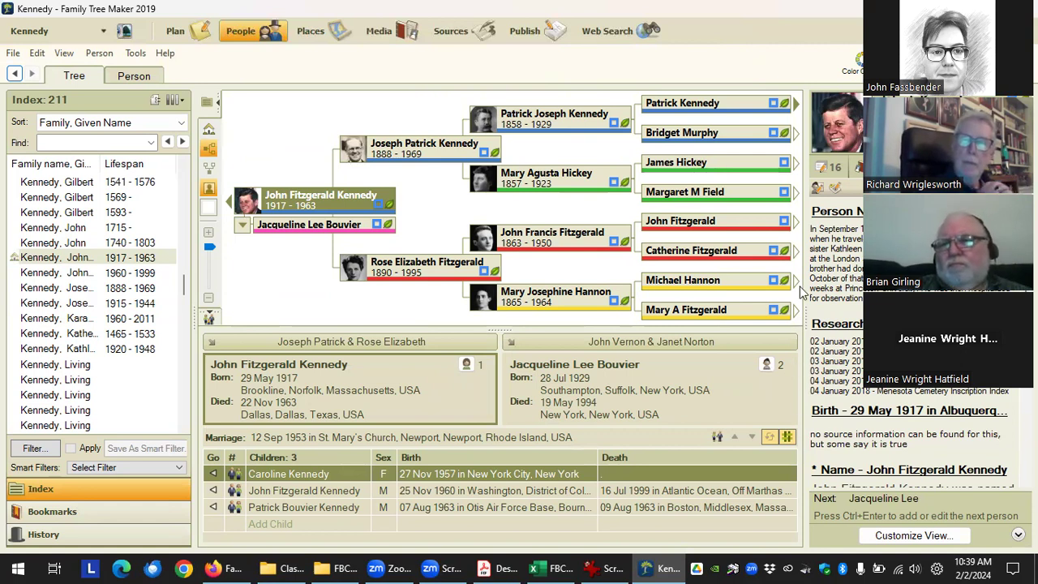
left_click(819, 189)
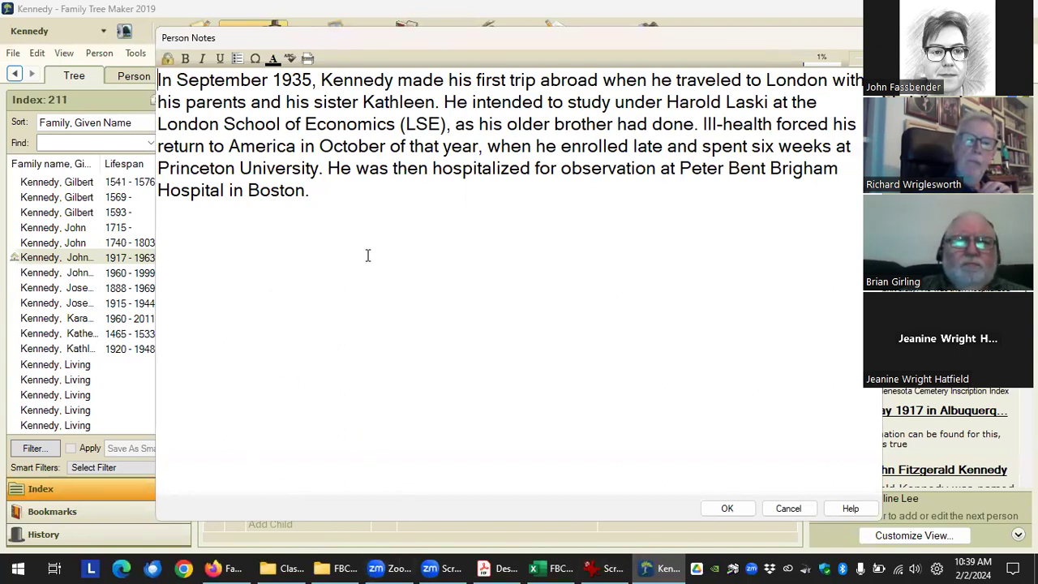
left_click(783, 511)
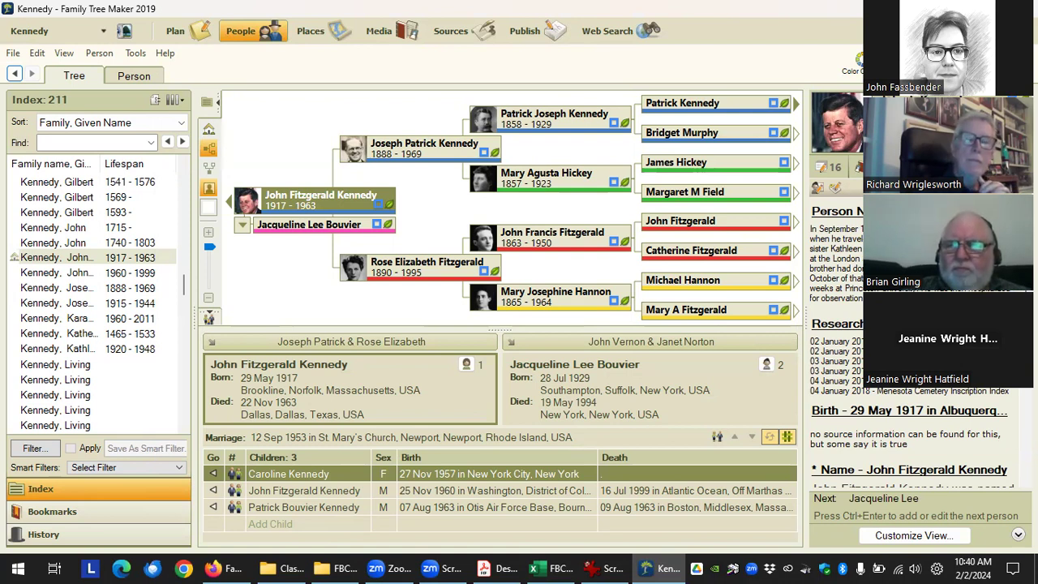
Launch the Family Book Creator 2019 plugin for the Kennedy tree and display its general preferences.
left_click(135, 53)
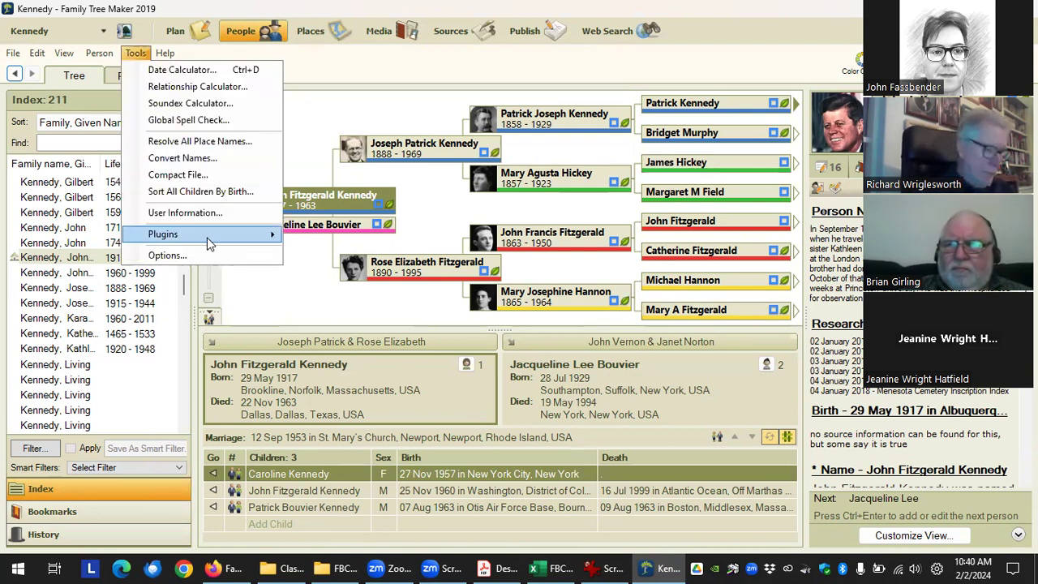
mouse_move(274, 233)
mouse_move(351, 235)
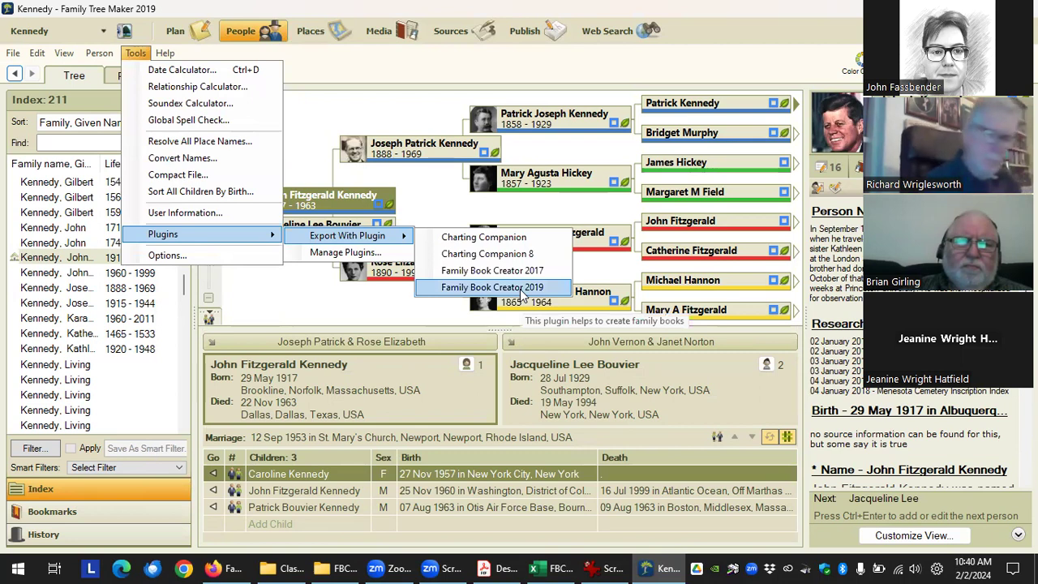
left_click(486, 286)
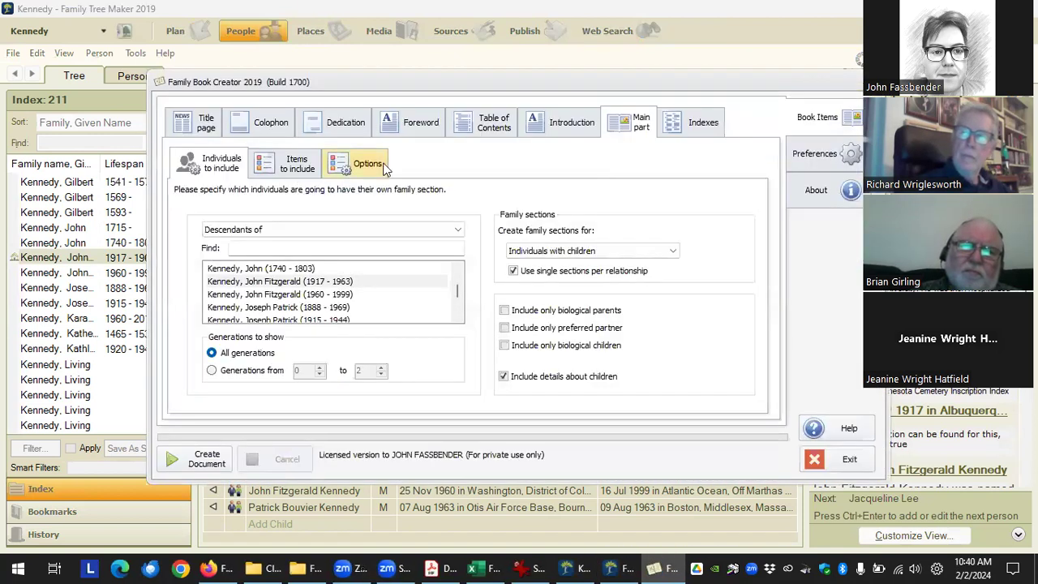
left_click(807, 154)
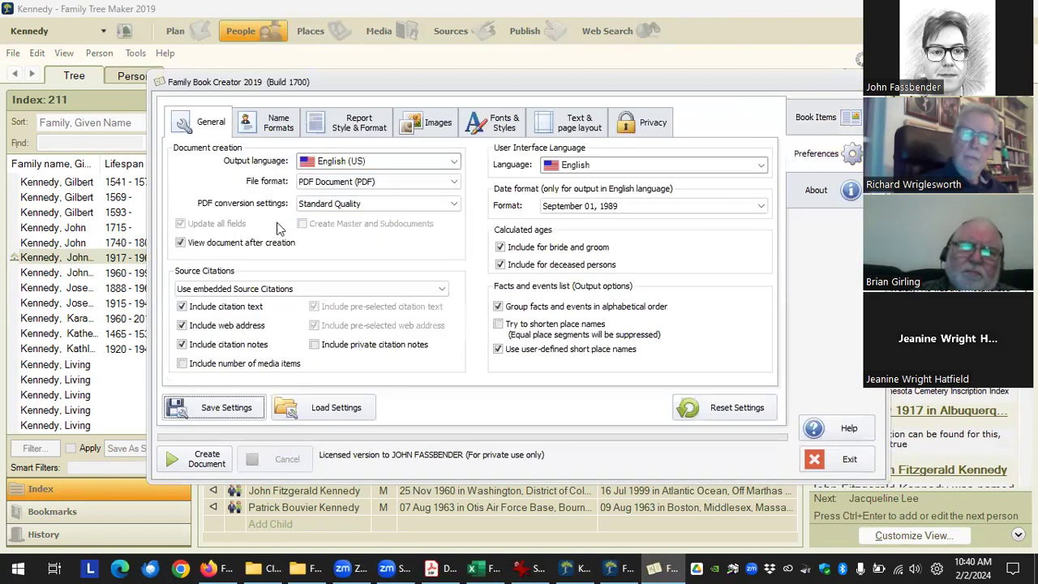
In the general preferences, set the file format to Word Document (DOCX) and turn off Update all fields and alphabetical grouping of facts and events.
left_click(398, 182)
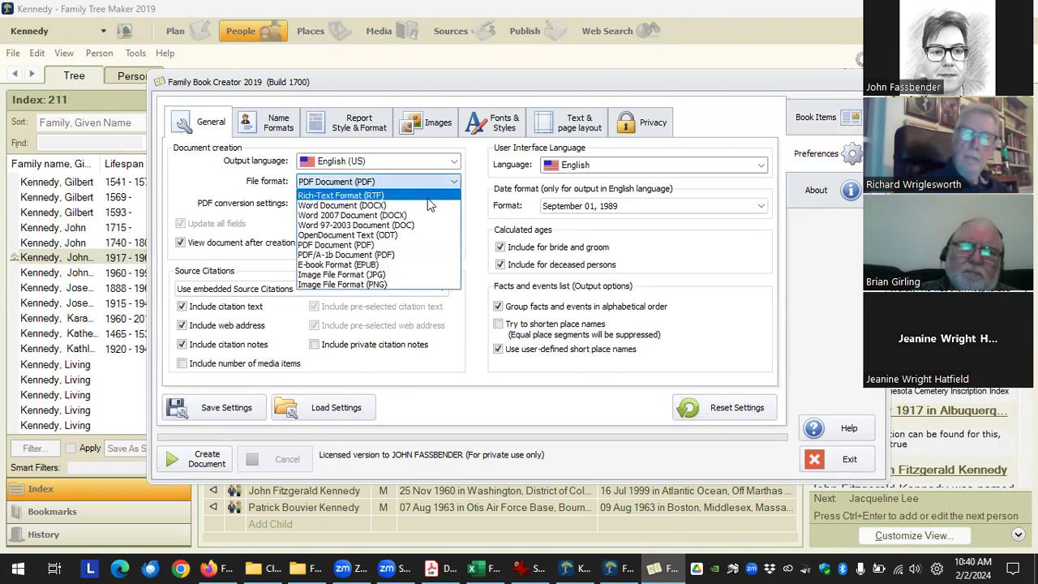
left_click(425, 206)
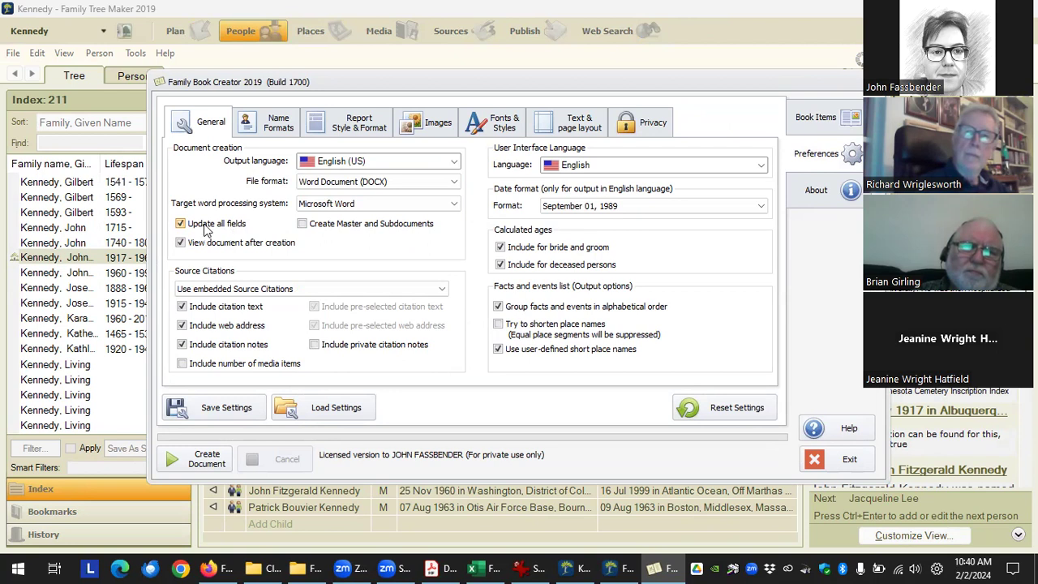
left_click(206, 228)
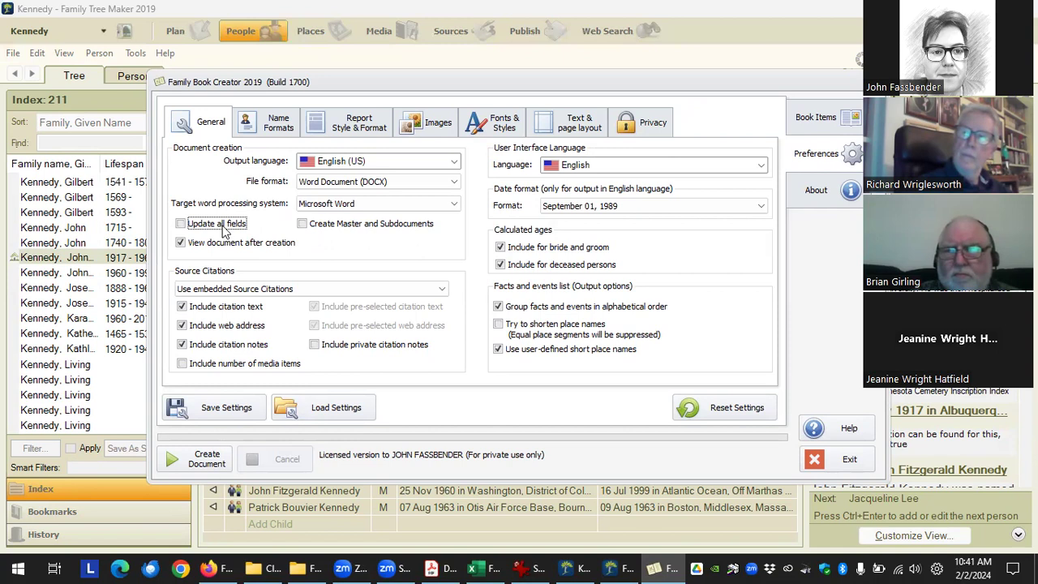
left_click(219, 231)
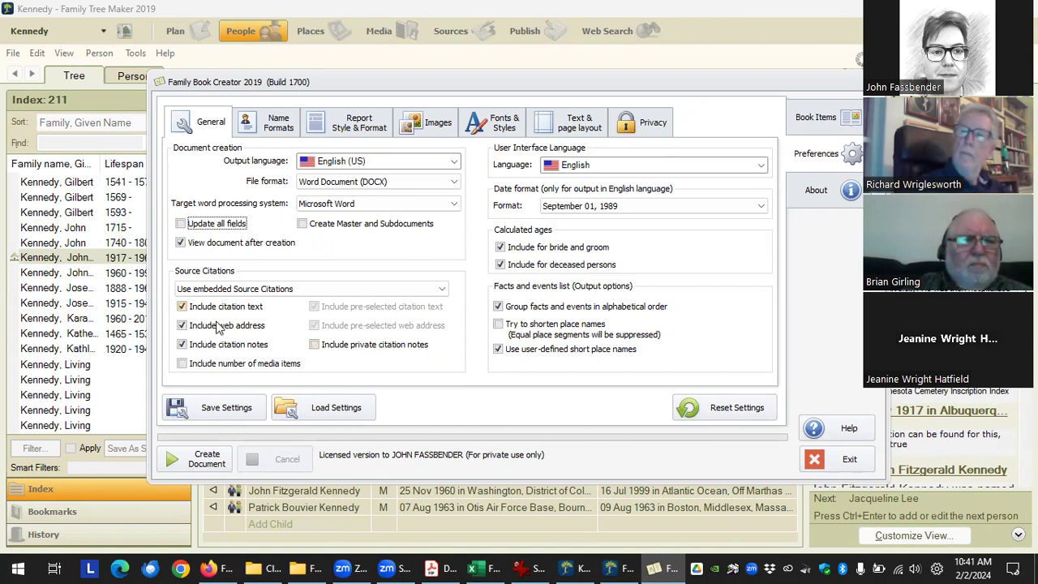
left_click(522, 310)
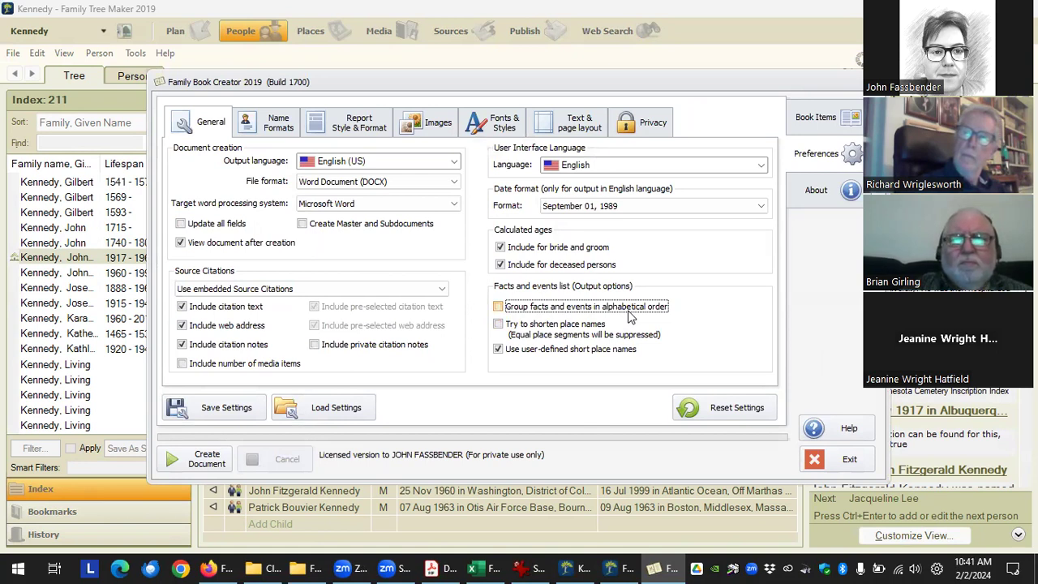
Open the "facts not grouped" PDF for John Fitzgerald Kennedy and Jacqueline Lee Bouvier, look through the starting person's family section and close it.
left_click(263, 568)
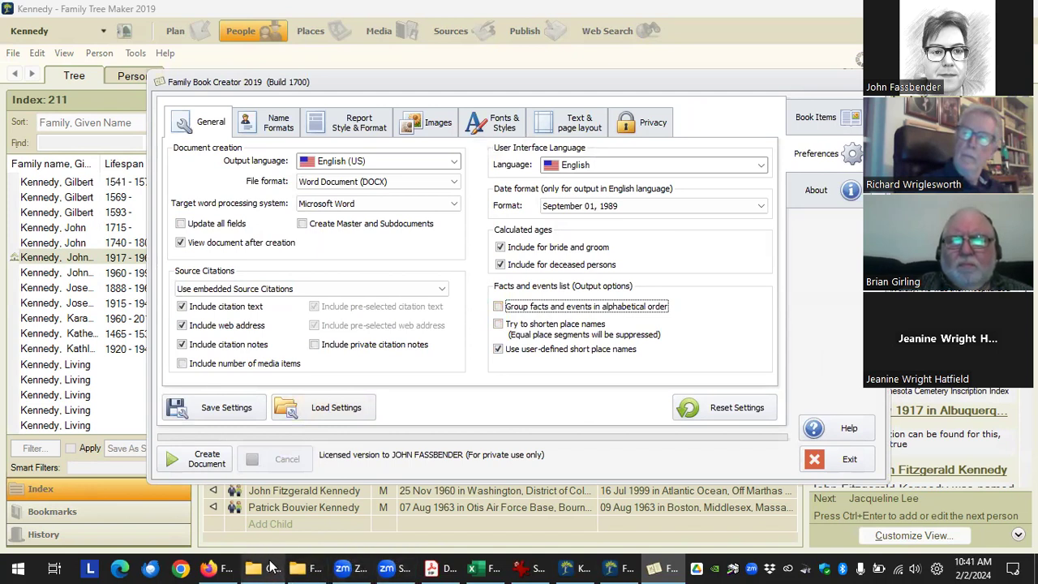
scroll(462, 421, "down", 3)
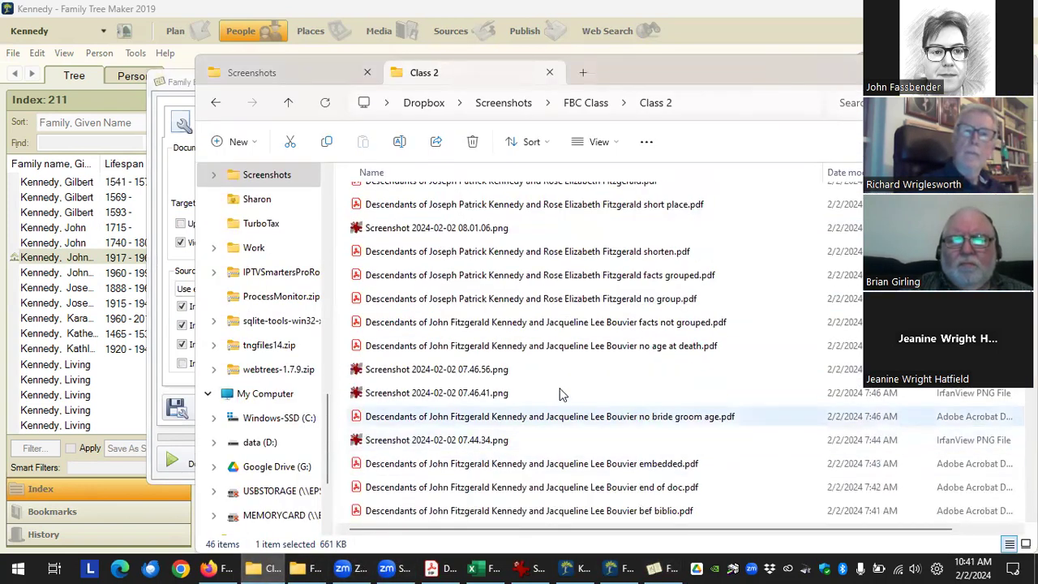
left_click(532, 328)
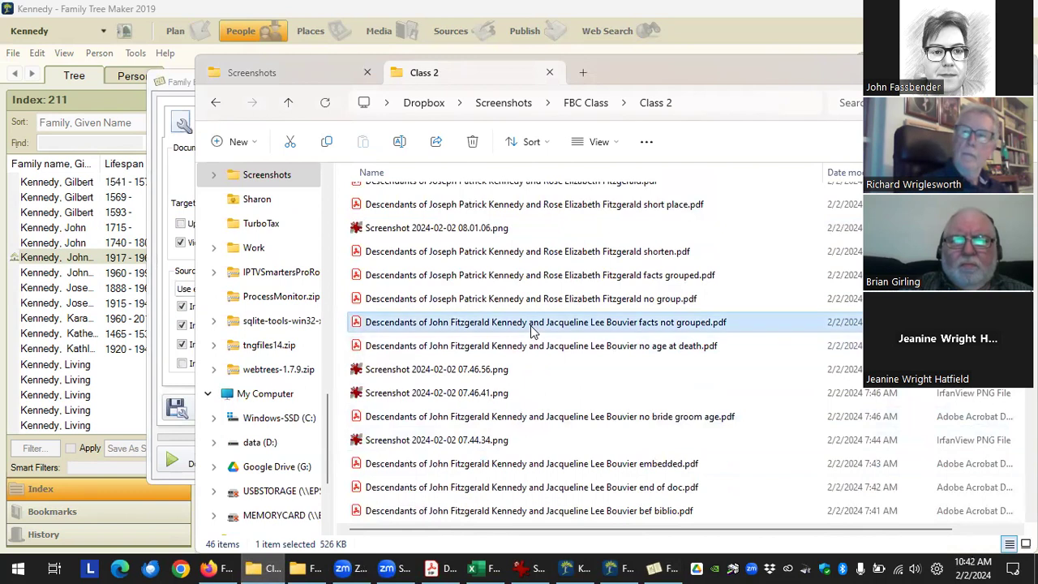
double_click(532, 328)
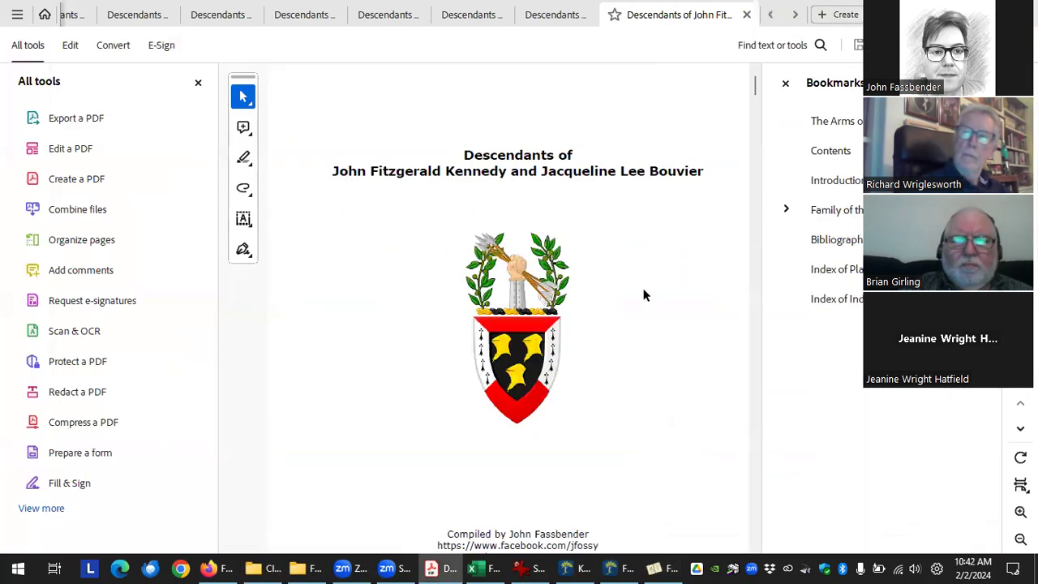
left_click(836, 209)
scroll(522, 357, "down", 8)
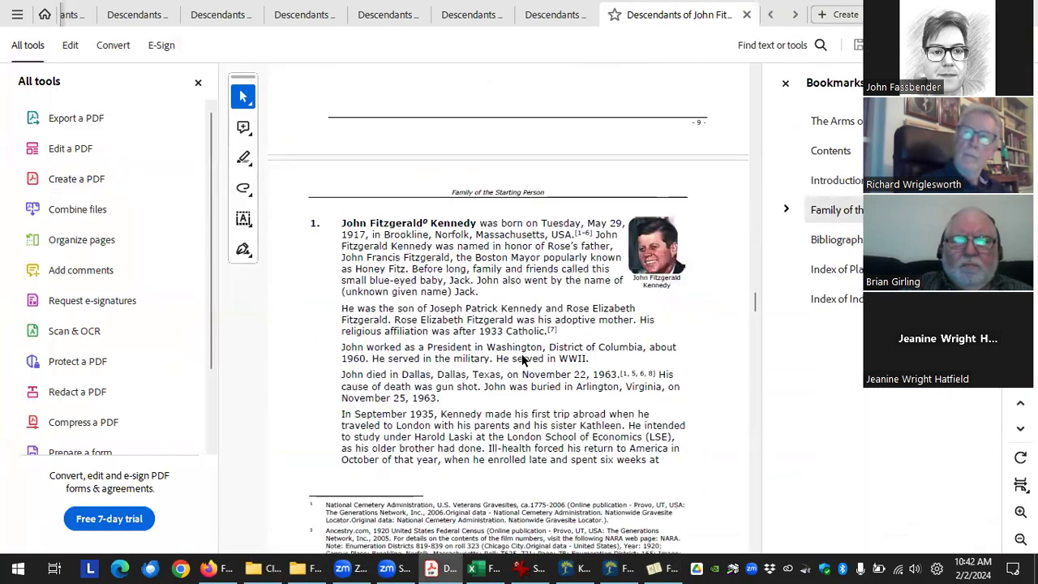
scroll(522, 353, "down", 10)
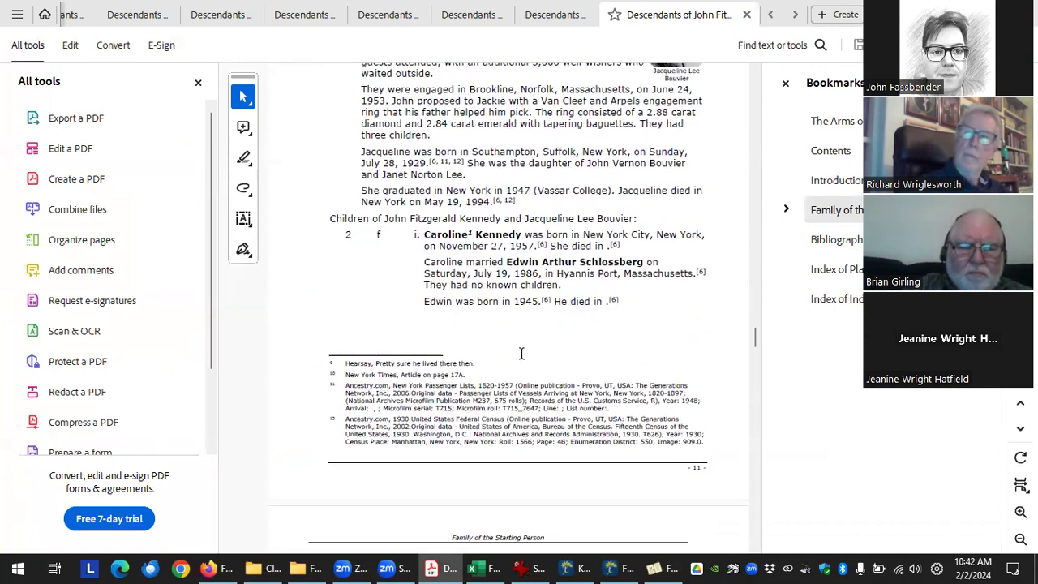
scroll(522, 360, "up", 1)
scroll(522, 357, "down", 3)
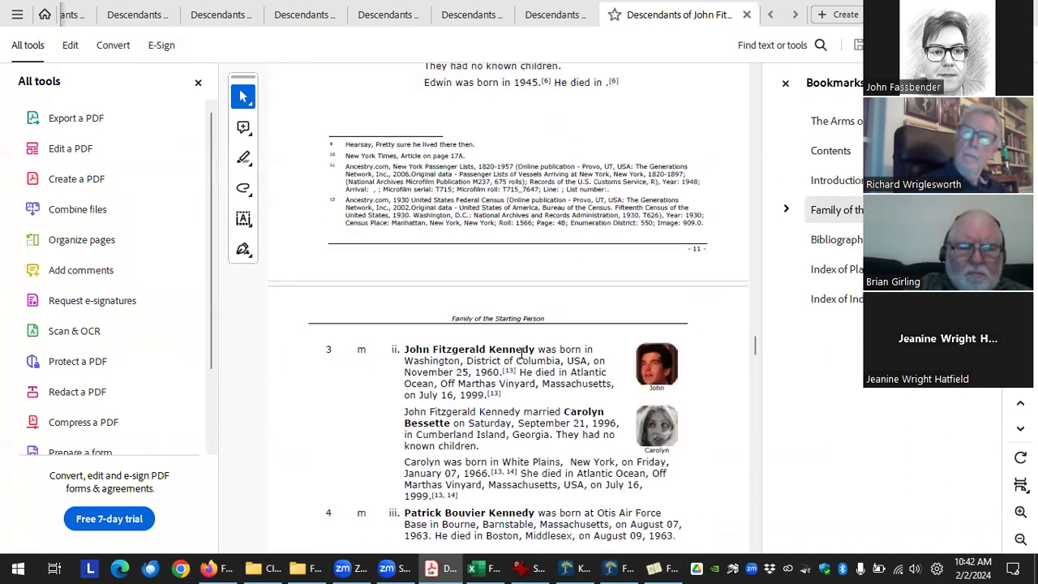
scroll(521, 353, "up", 1)
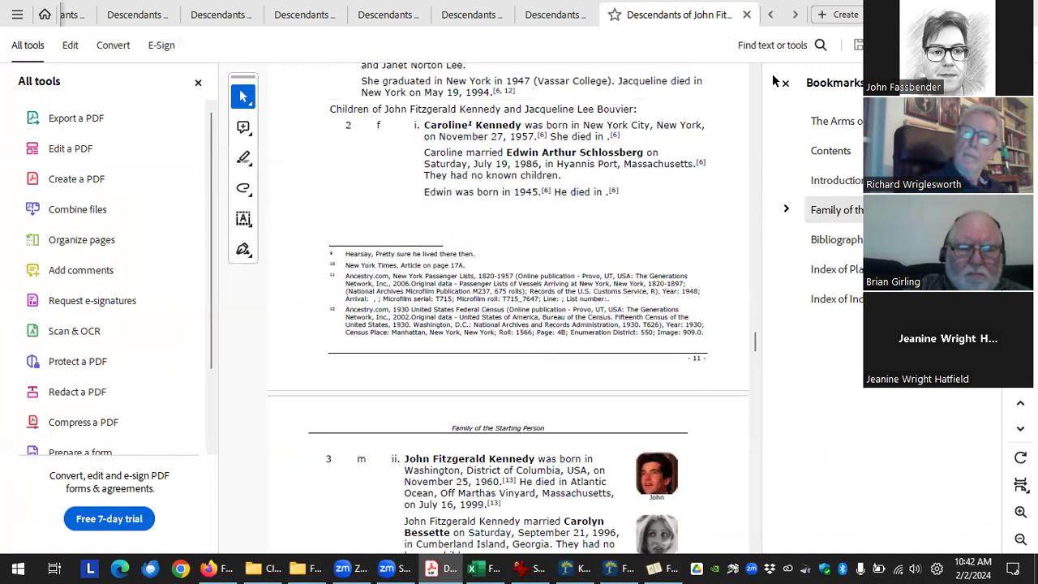
key("ctrl+w")
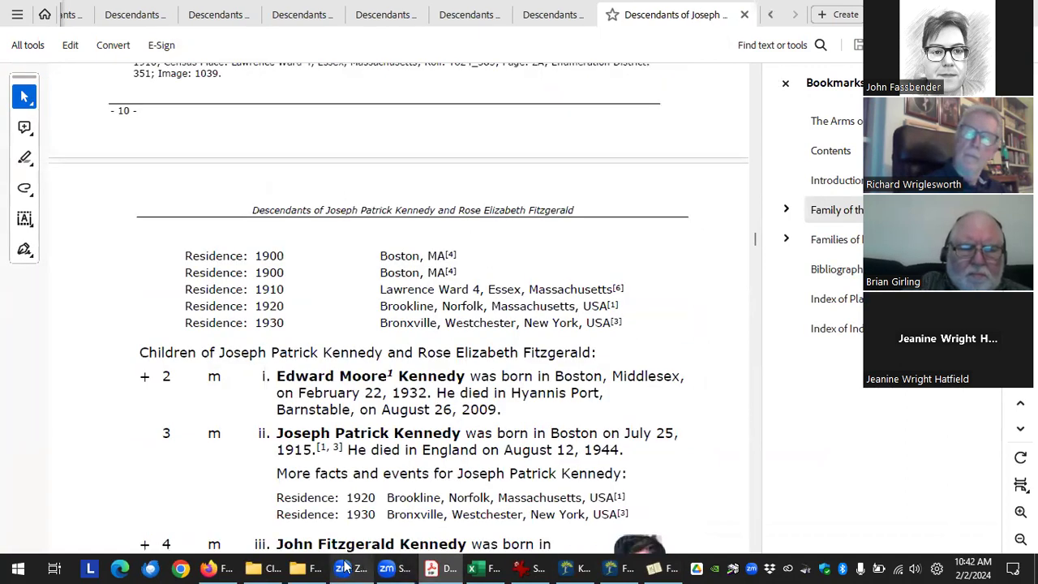
Open the "no group" PDF for Joseph Patrick Kennedy and Rose Elizabeth Fitzgerald and examine the order of Rose's residence and arrival facts.
left_click(268, 567)
left_click(565, 299)
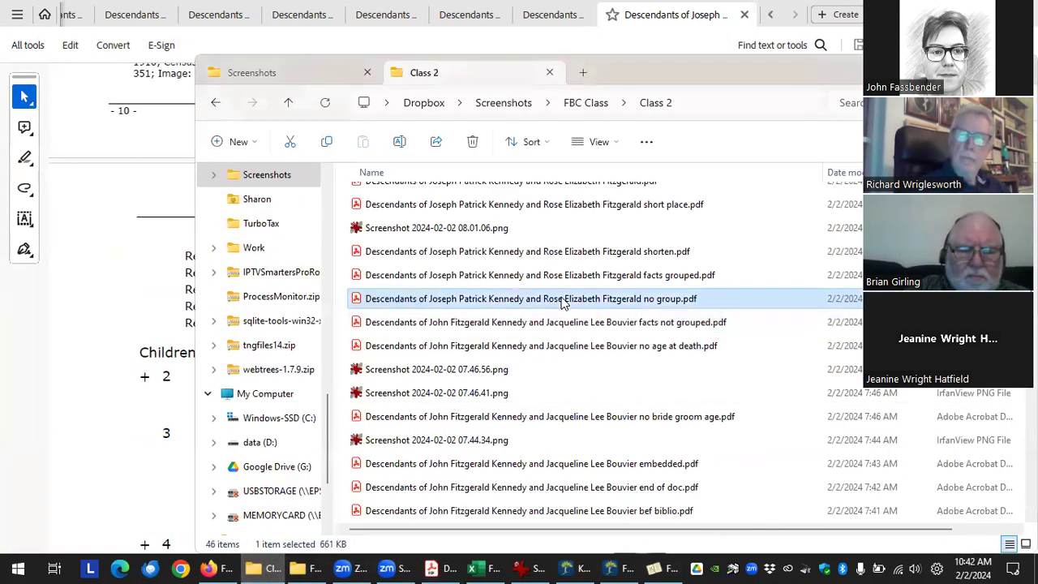
double_click(565, 299)
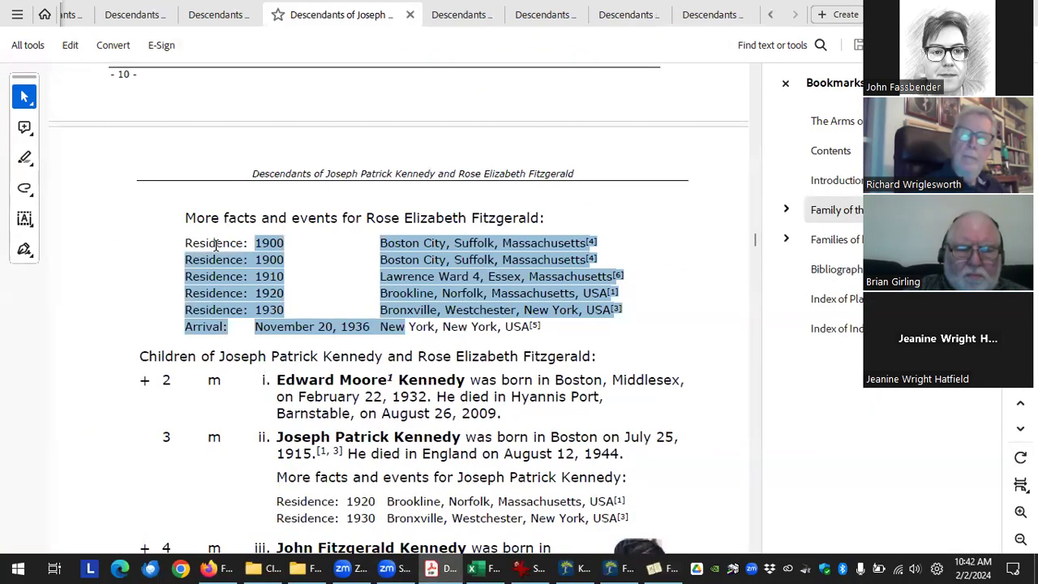
left_click(335, 304)
scroll(294, 280, "up", 3)
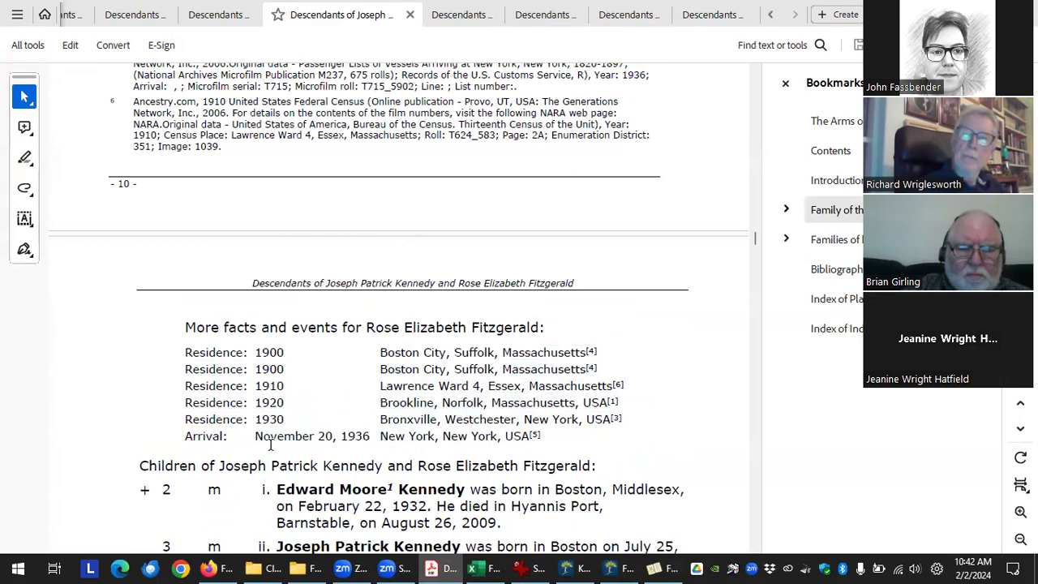
left_click_drag(353, 435, 376, 430)
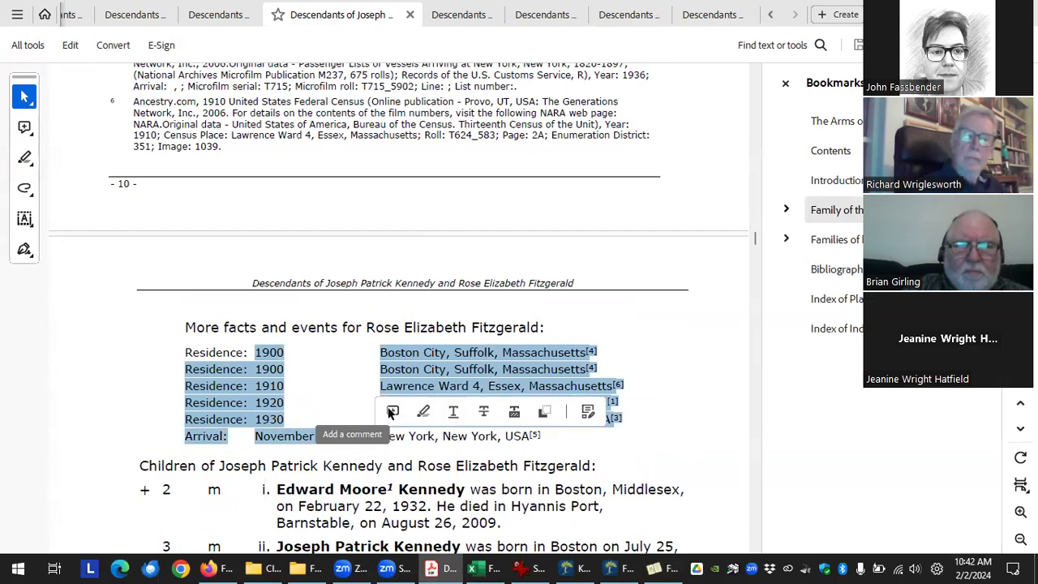
left_click(332, 437)
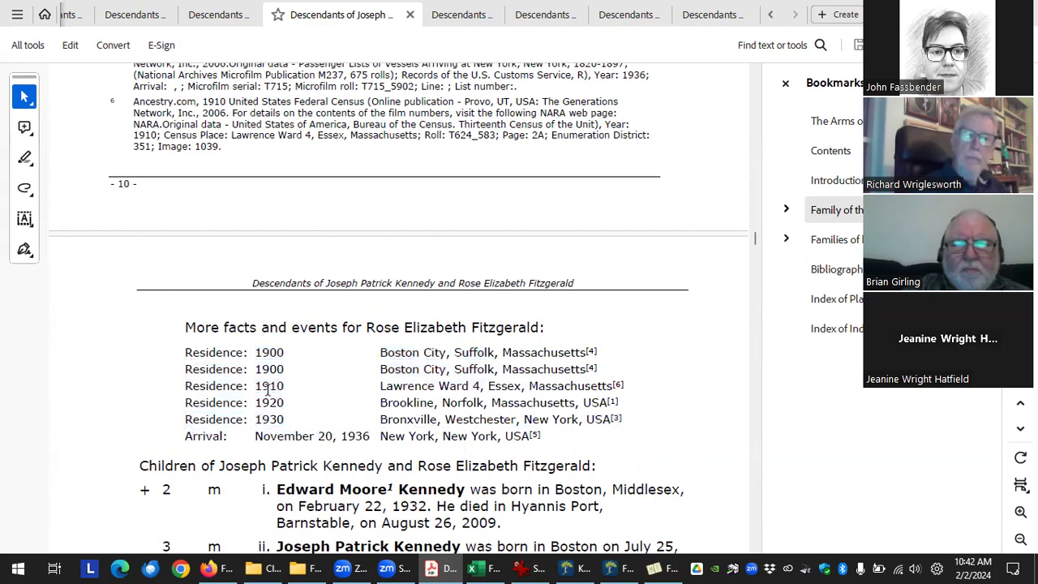
left_click_drag(255, 398, 308, 400)
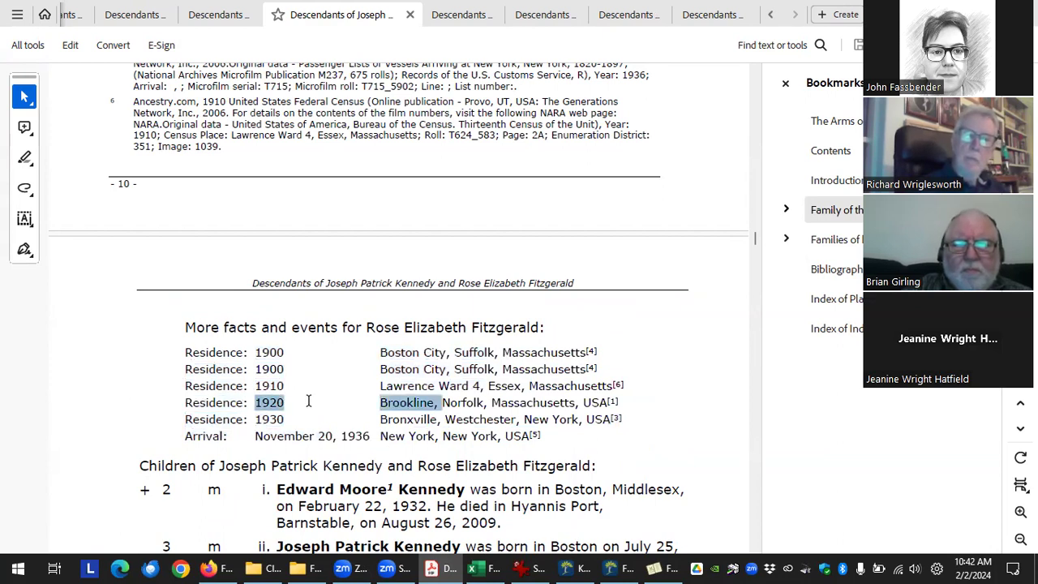
left_click(309, 400)
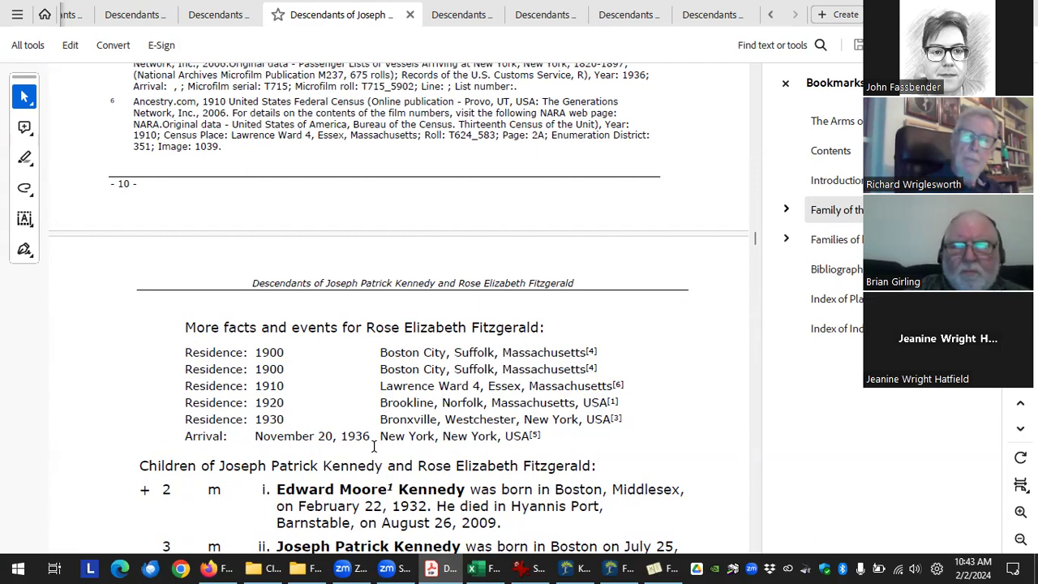
Switch back to Family Book Creator and reset all preferences to their default values.
left_click(658, 567)
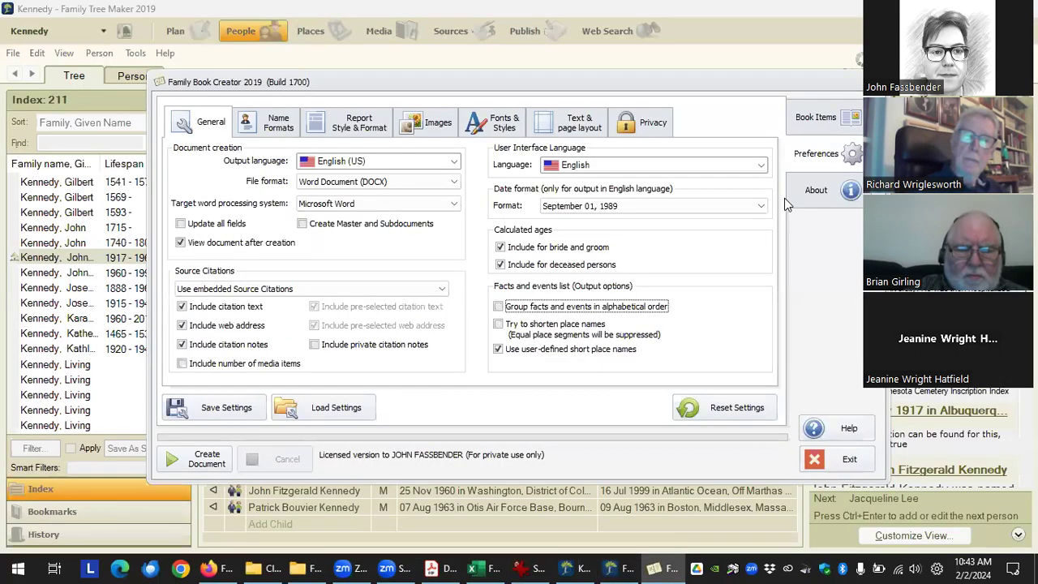
left_click(560, 308)
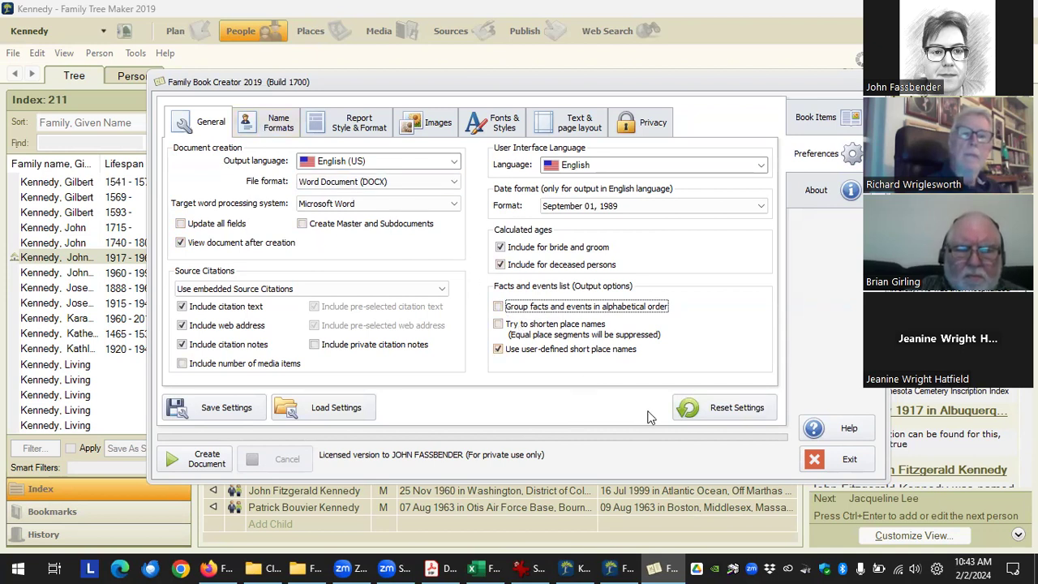
left_click(735, 410)
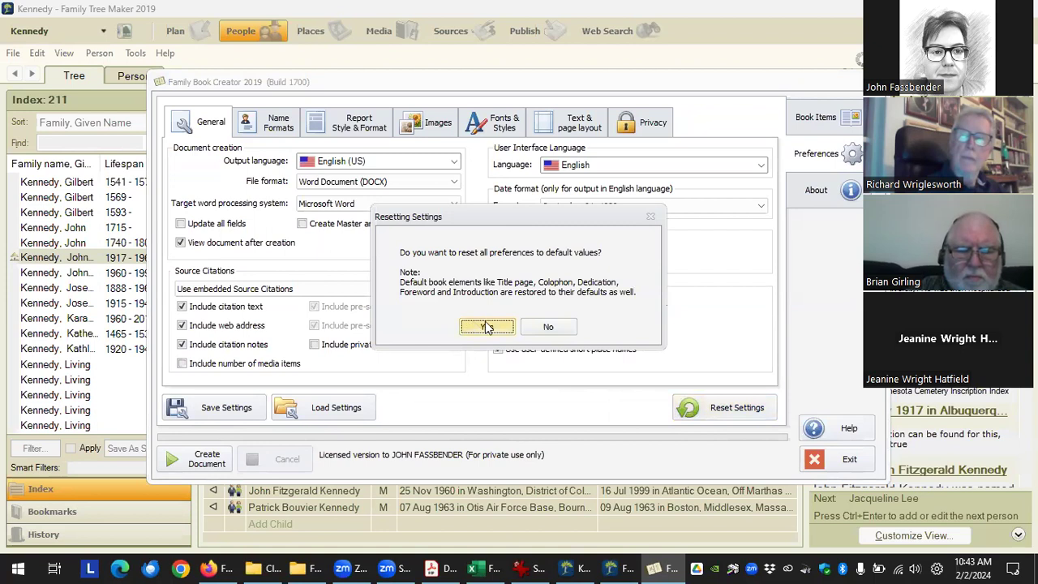
left_click(484, 328)
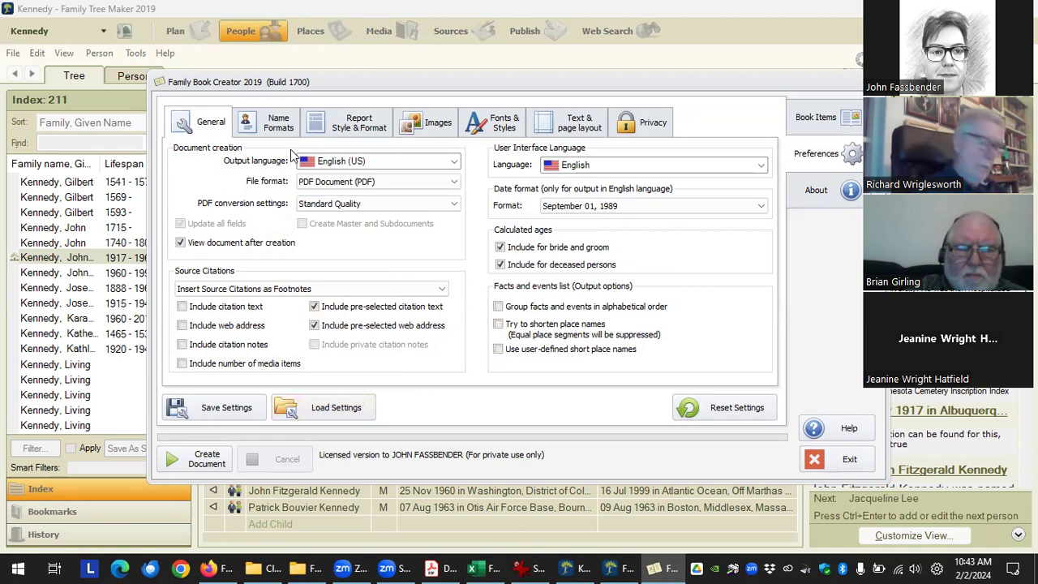
Look over the title page and colophon book items and return to the general preferences.
left_click(848, 122)
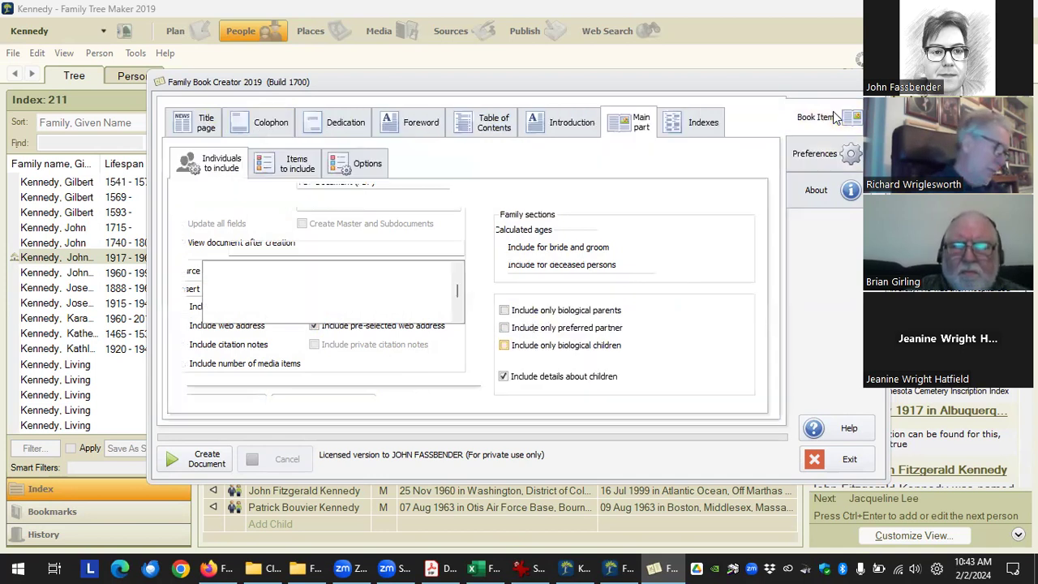
left_click(192, 133)
scroll(457, 300, "down", 5)
left_click(267, 123)
scroll(519, 300, "down", 3)
scroll(514, 310, "up", 3)
left_click(817, 153)
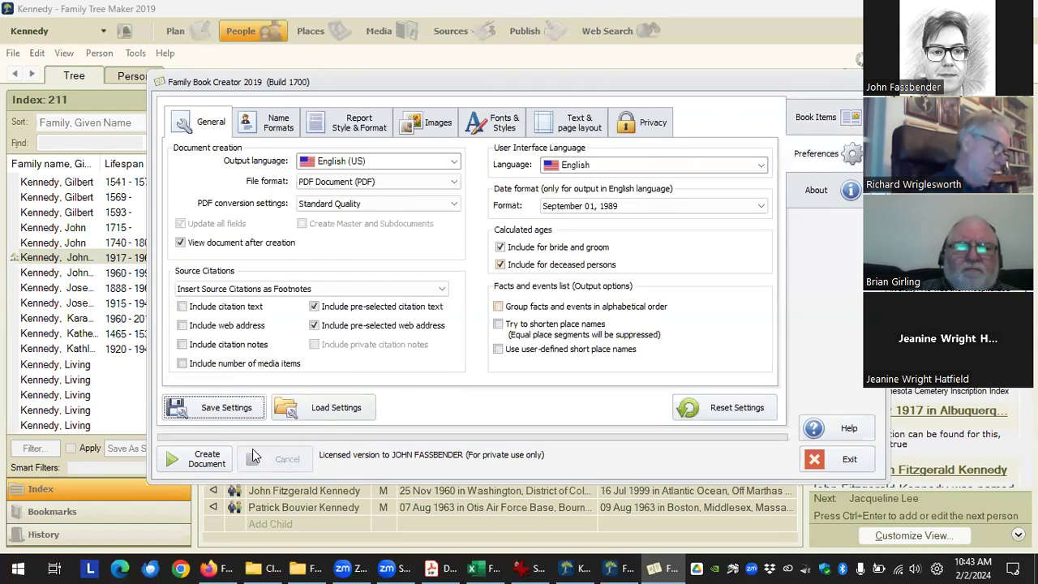
Load the saved book settings from Kennedy-JF.fbcs in the FBC folder.
left_click(348, 408)
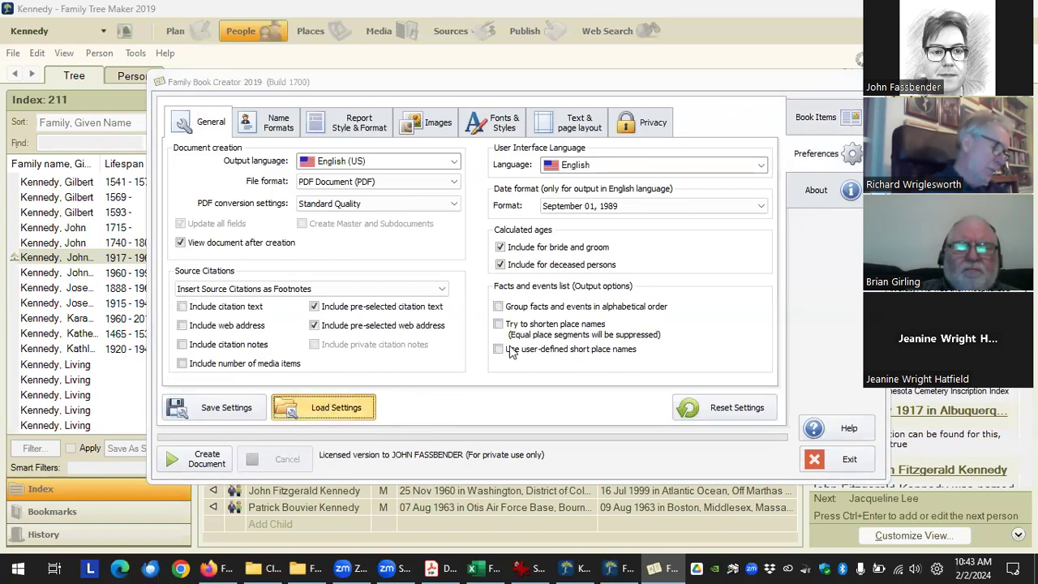
left_click(406, 229)
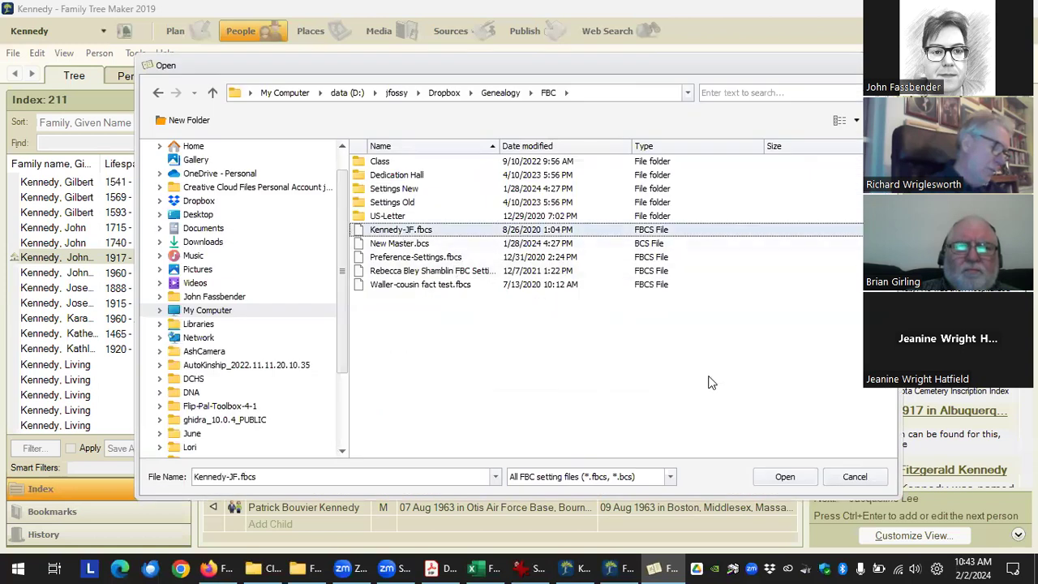
left_click(766, 476)
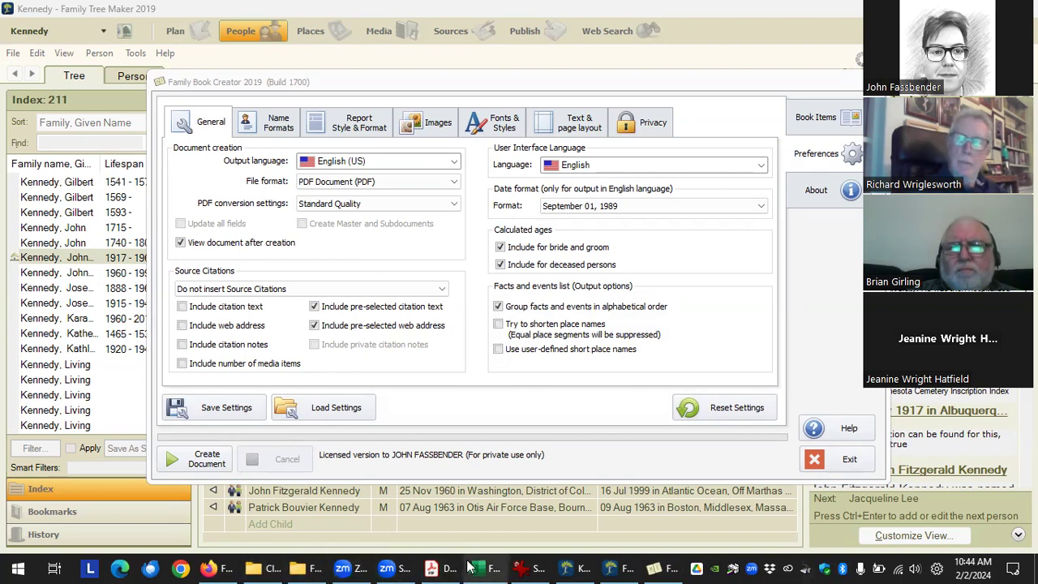
Open "Descendants of John Fitzgerald Kennedy and Jacqueline Lee Bouvier Master-Sub.docx" from the Class 2 folder in Word and view its title page.
mouse_move(632, 567)
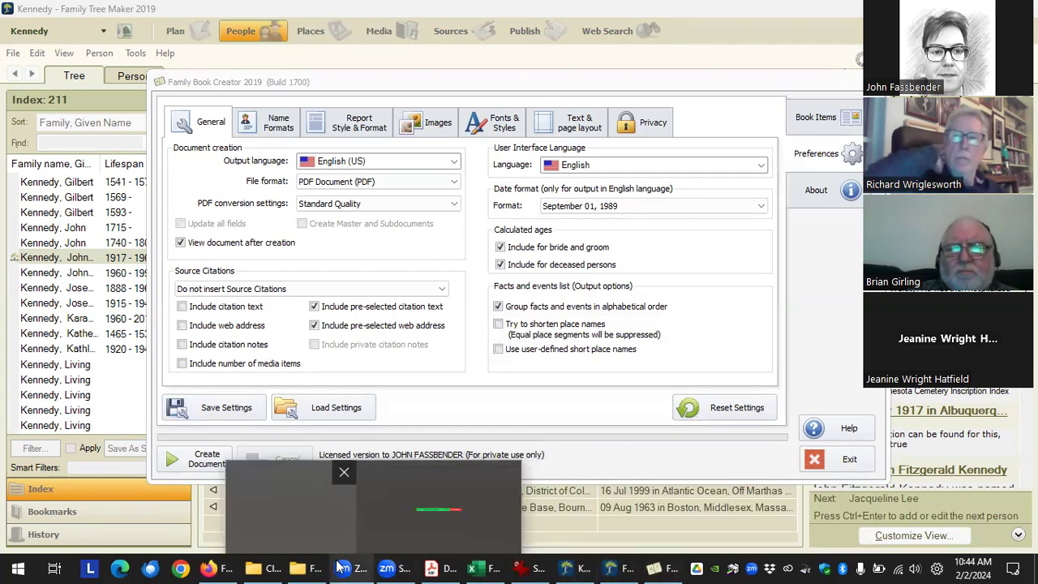
left_click(450, 566)
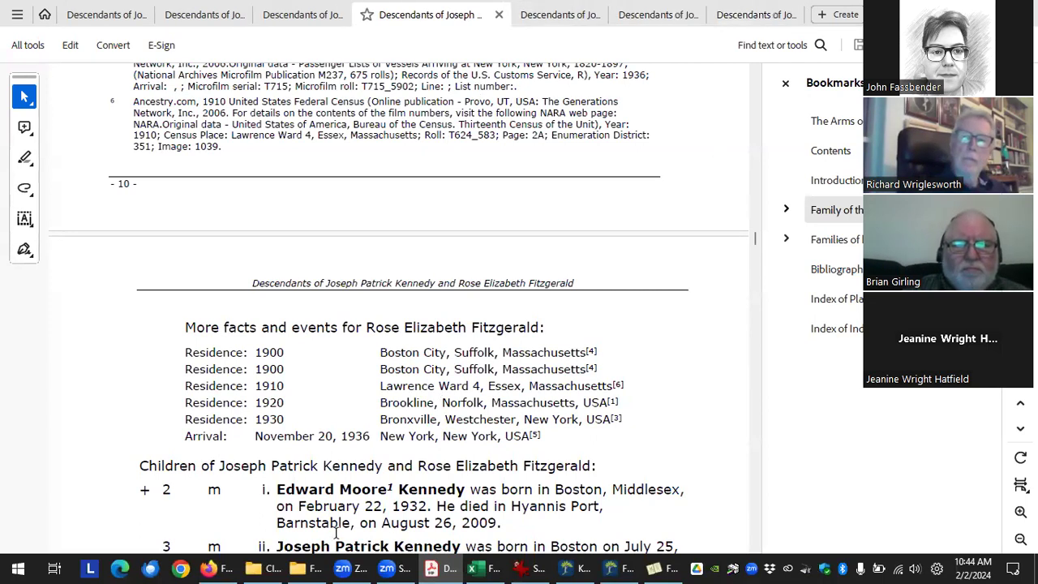
left_click(261, 567)
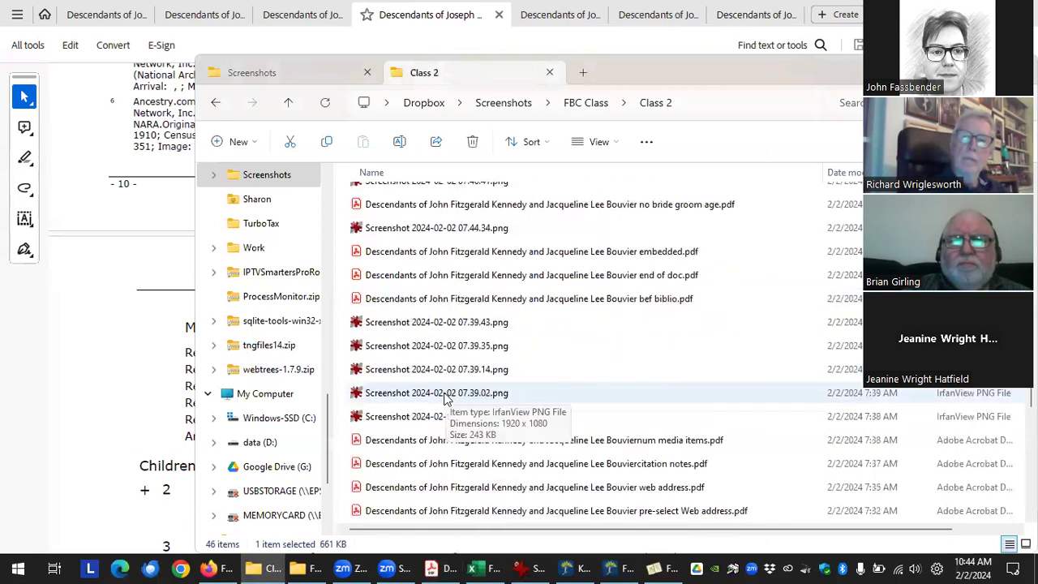
scroll(445, 397, "down", 5)
double_click(461, 325)
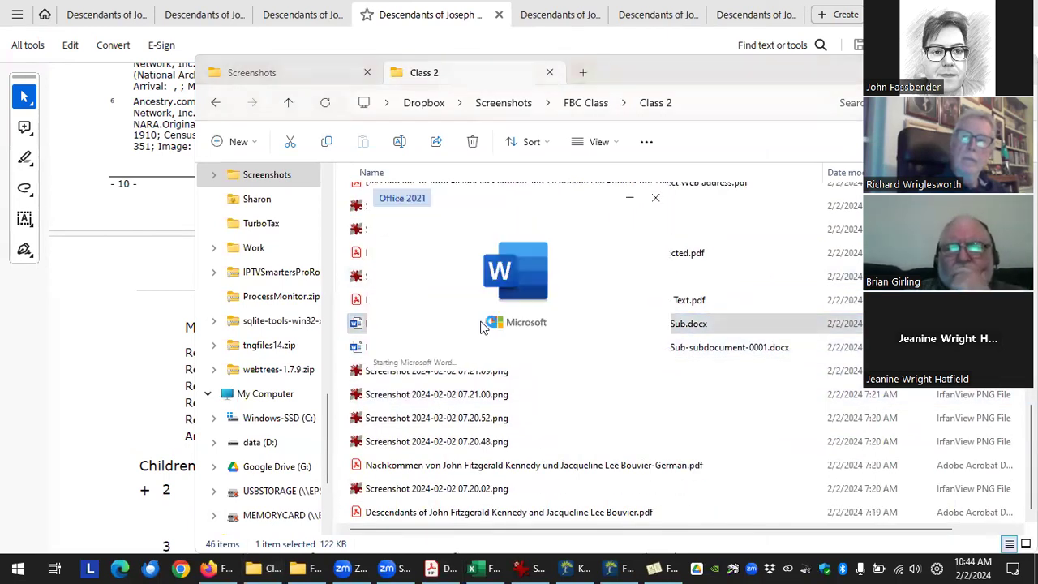
scroll(514, 317, "down", 10)
scroll(678, 196, "up", 4)
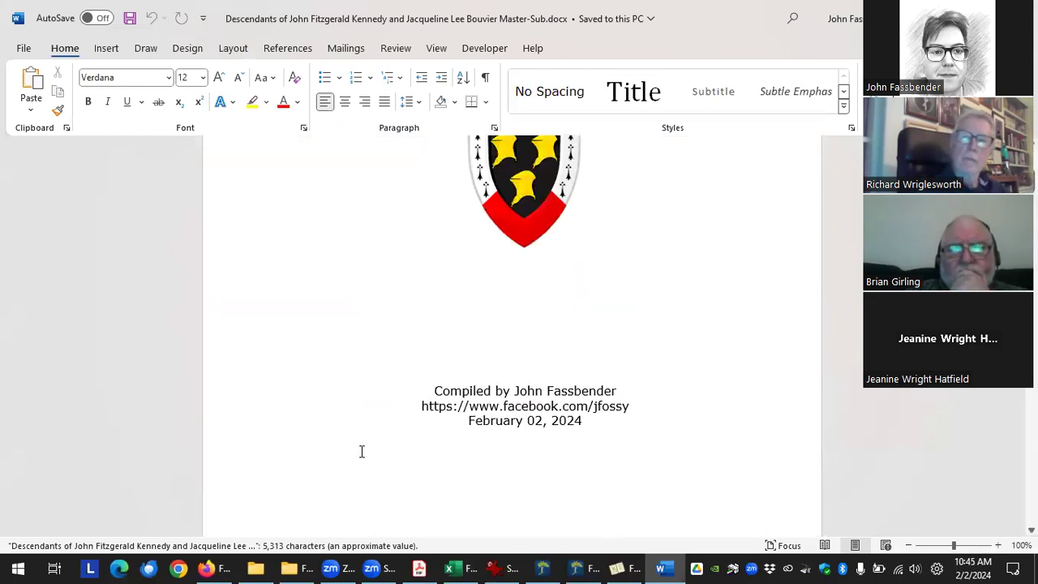
Open "Descendants of John Fitzgerald Kennedy and Jacqueline Lee Bouvier Master-Sub-subdocument-0001.docx" from the Class 2 folder and view its family chart and narrative.
left_click(272, 567)
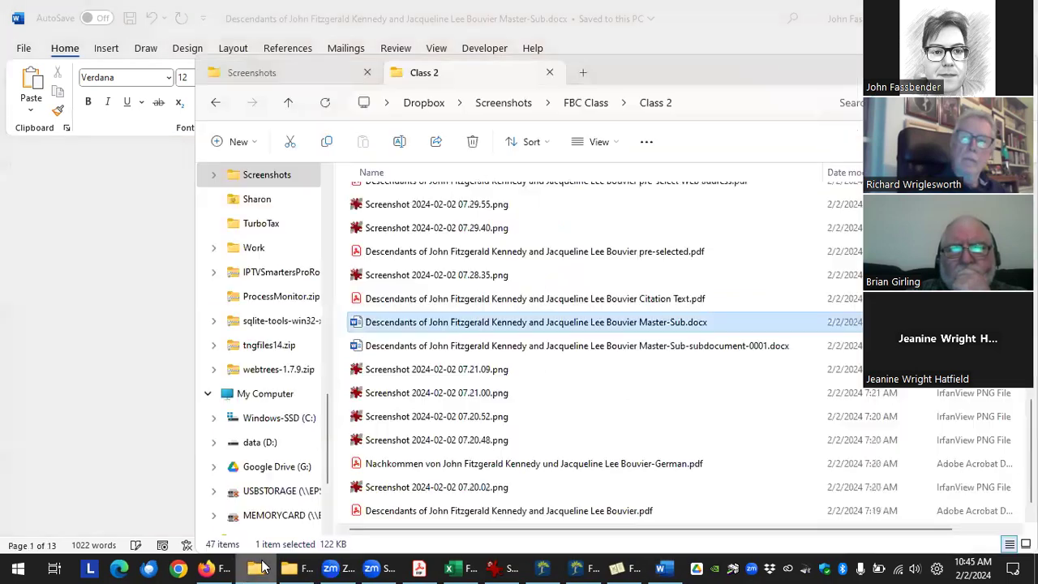
left_click(452, 354)
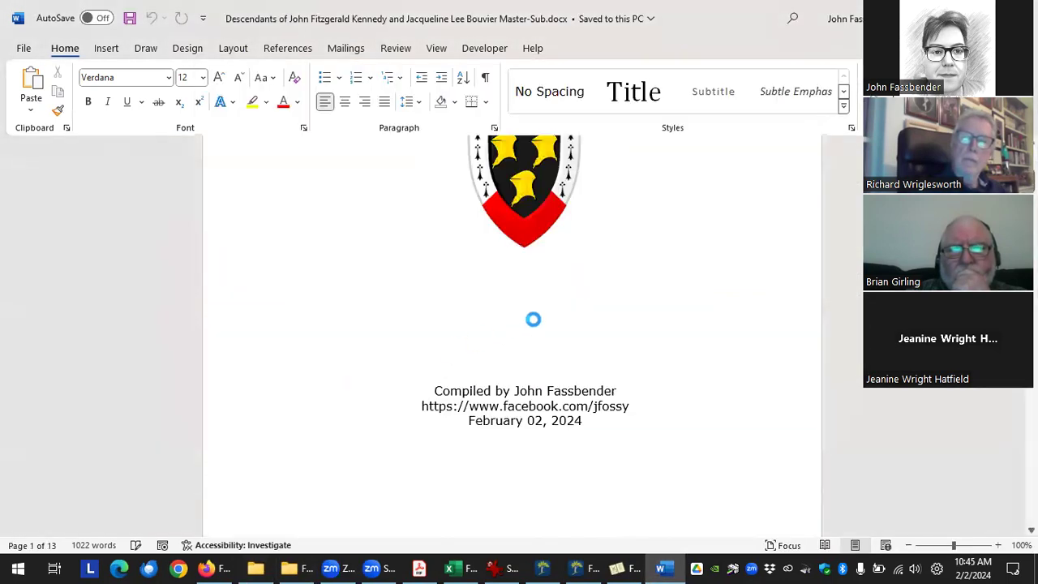
scroll(536, 267, "down", 7)
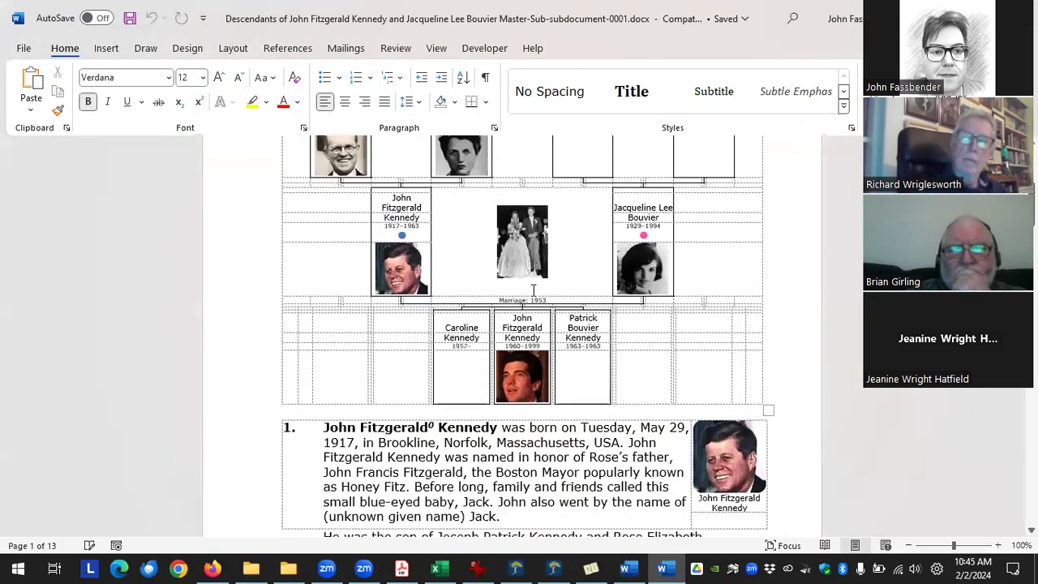
scroll(544, 377, "up", 1)
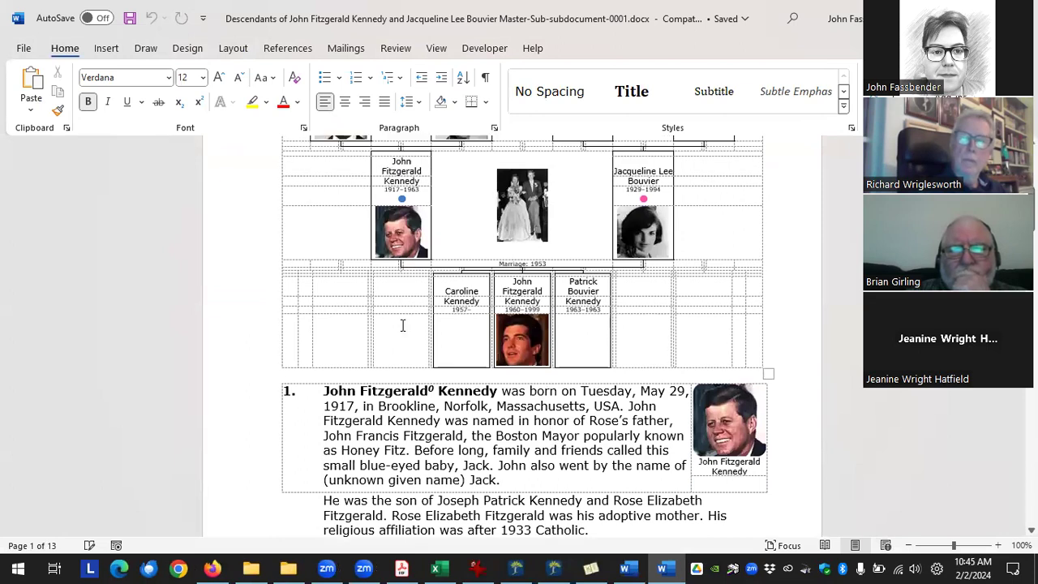
scroll(402, 325, "down", 2)
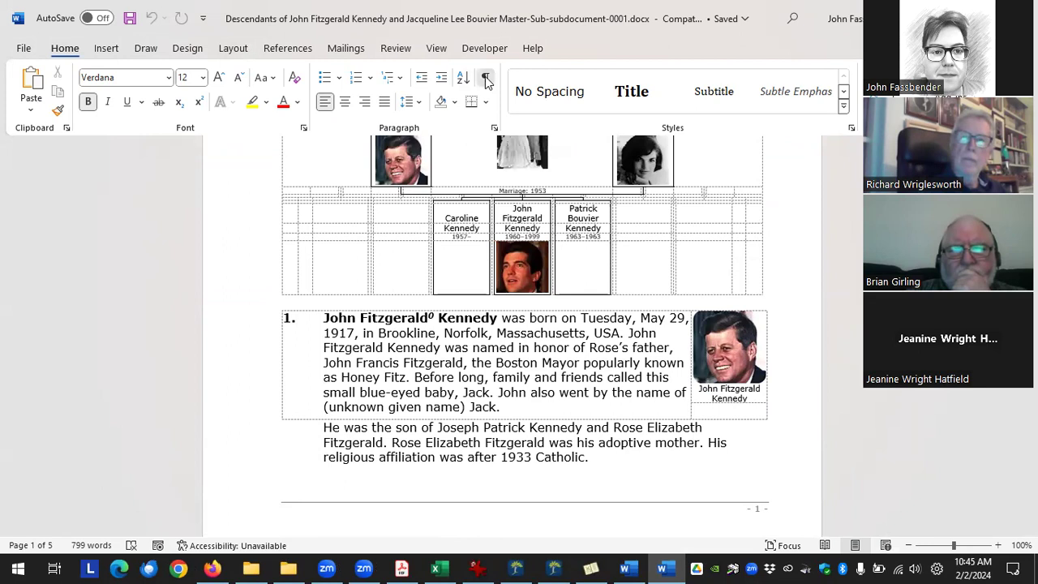
Show the hidden formatting marks and select the XE name index field after John Fitzgerald Kennedy's name in the narrative.
left_click(486, 77)
scroll(579, 326, "down", 2)
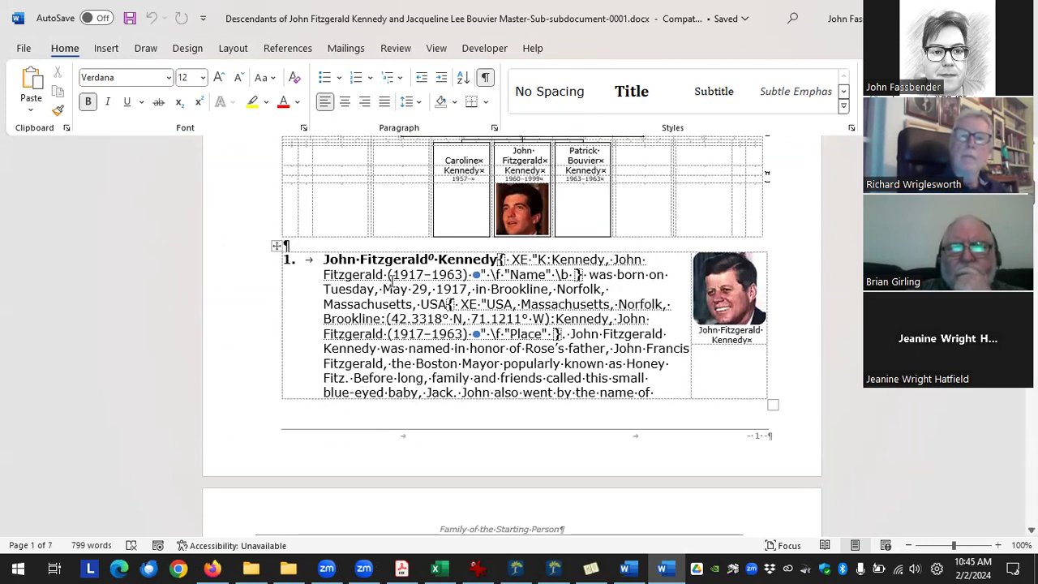
left_click(573, 289)
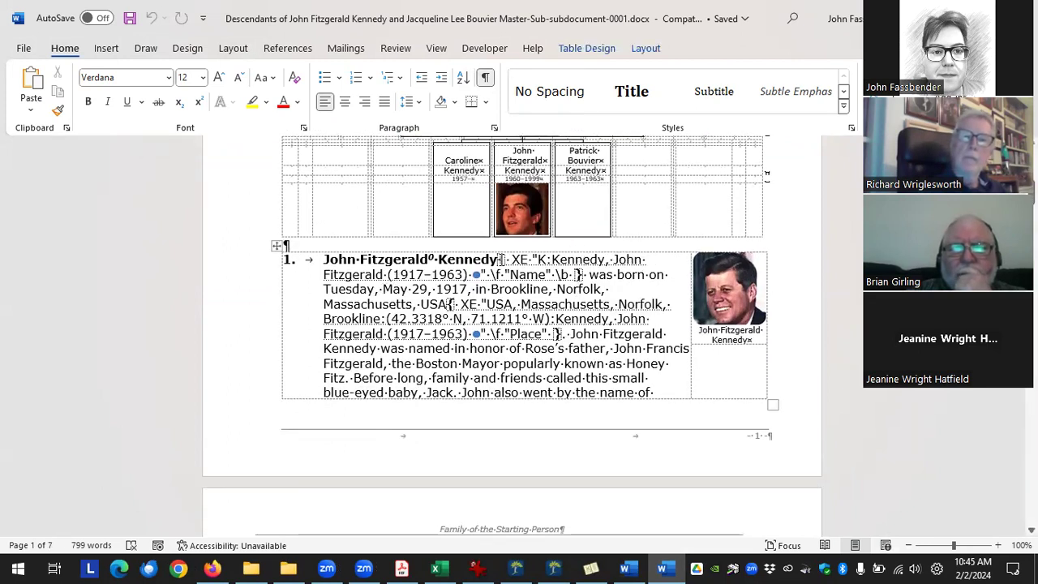
left_click(500, 259)
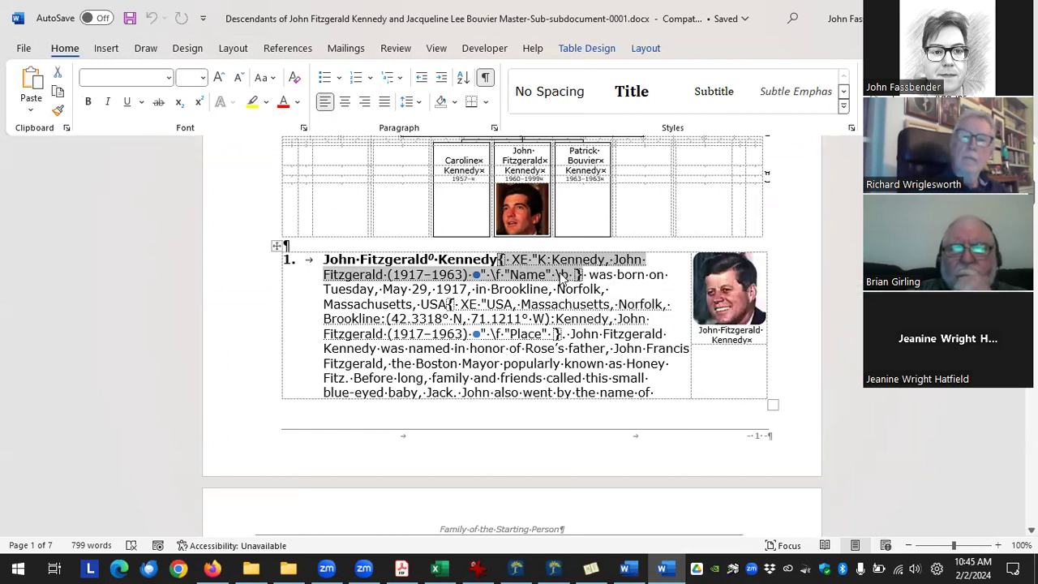
Examine the TC table-of-contents field in the family heading and the XE place index field for Brookline in the narrative.
scroll(512, 288, "up", 6)
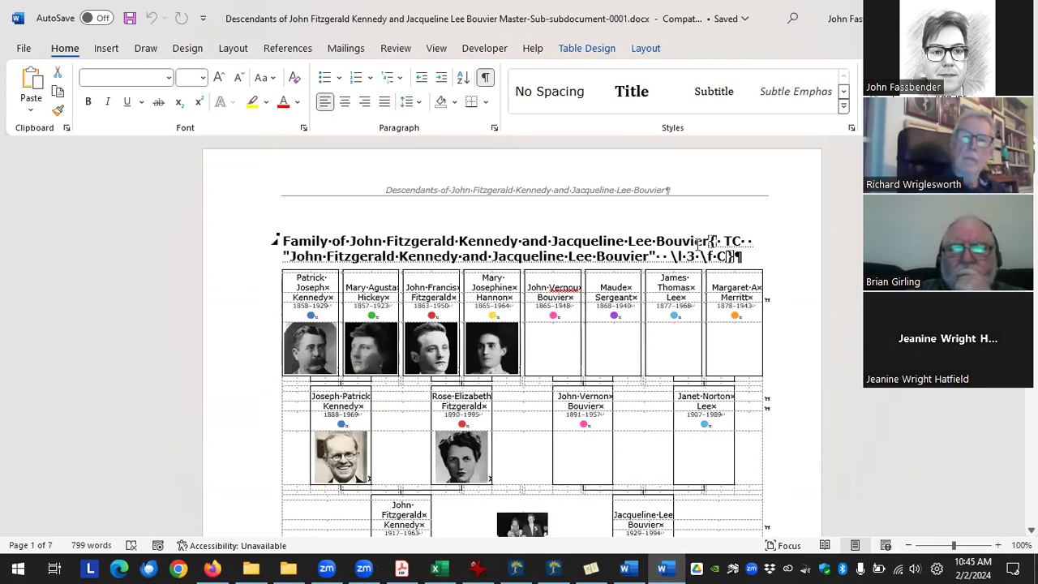
left_click(709, 240)
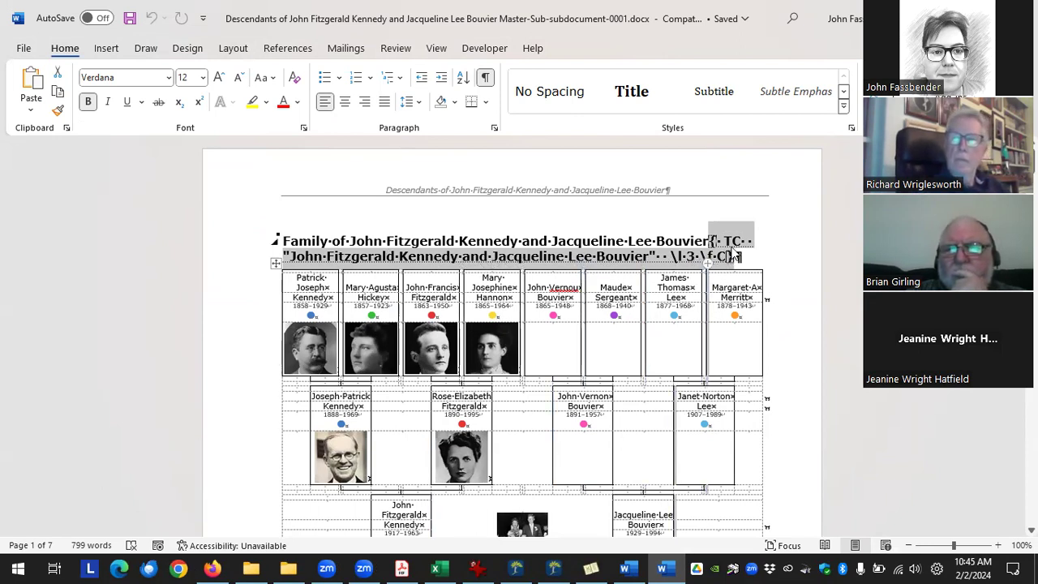
scroll(526, 376, "down", 10)
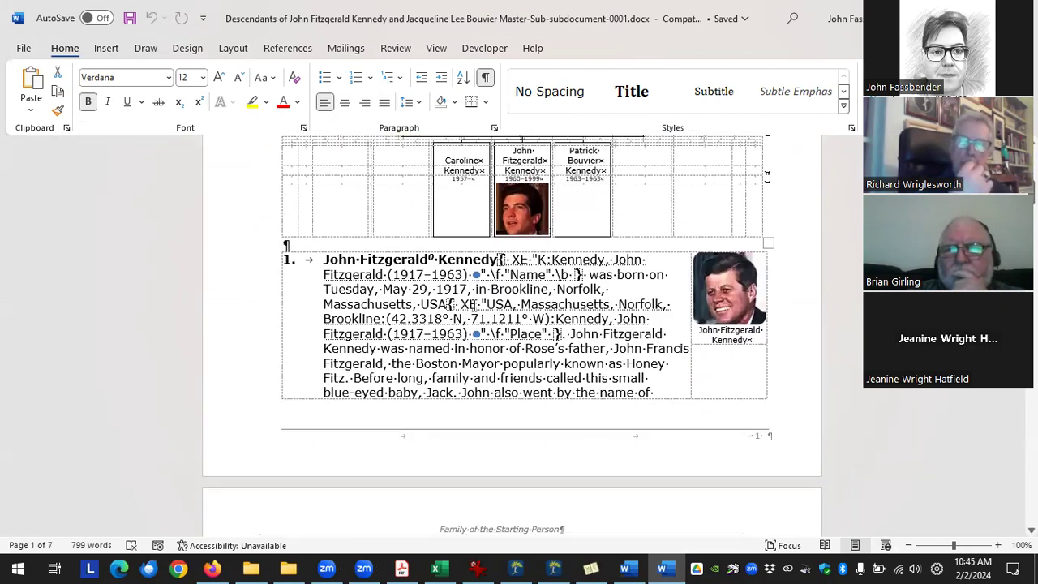
left_click(454, 303)
left_click(532, 301)
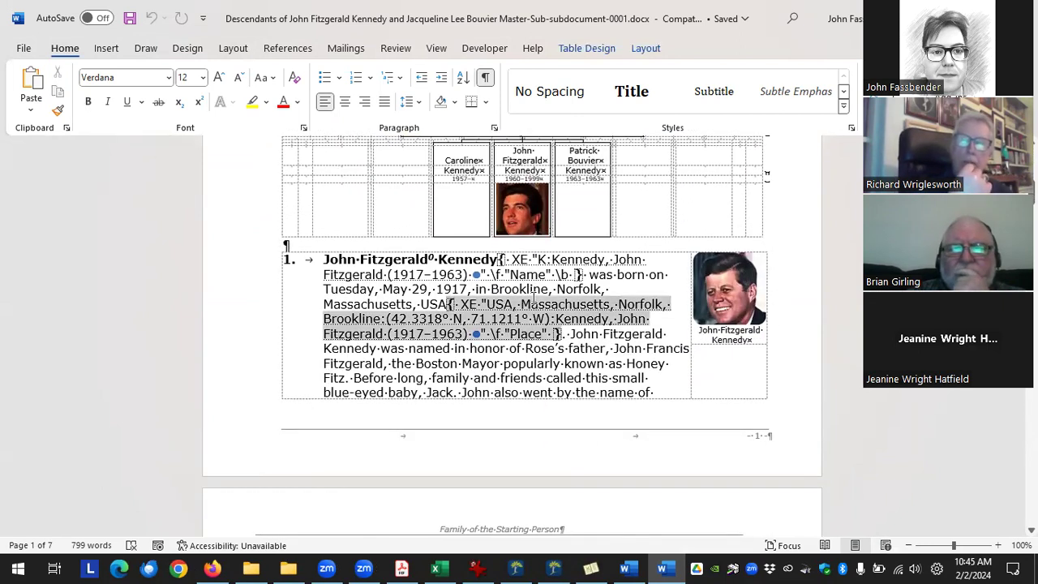
right_click(549, 319)
left_click(549, 318)
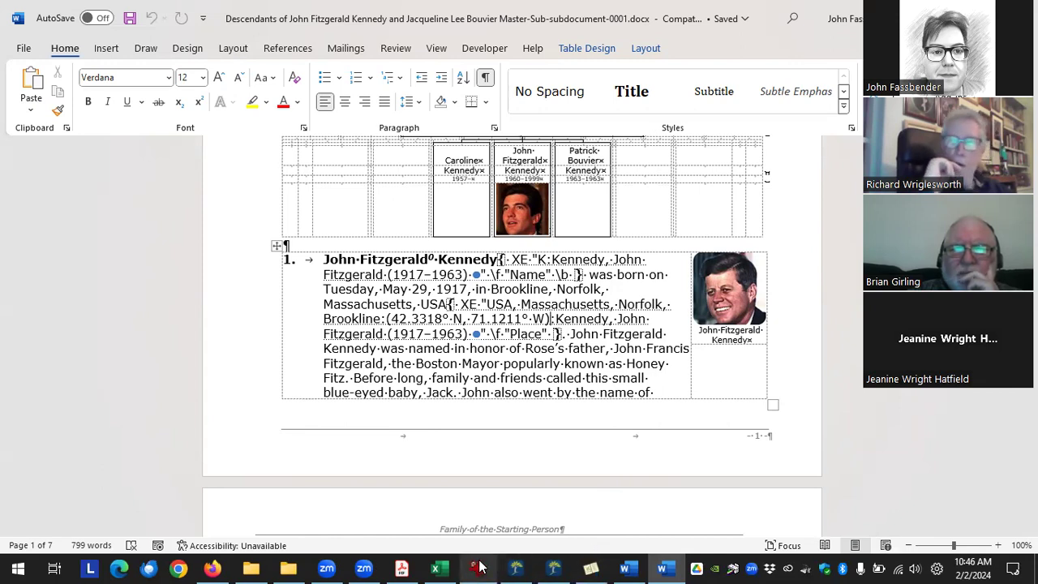
Switch to Family Book Creator, check the image quality preferences and return to the general preferences.
mouse_move(487, 567)
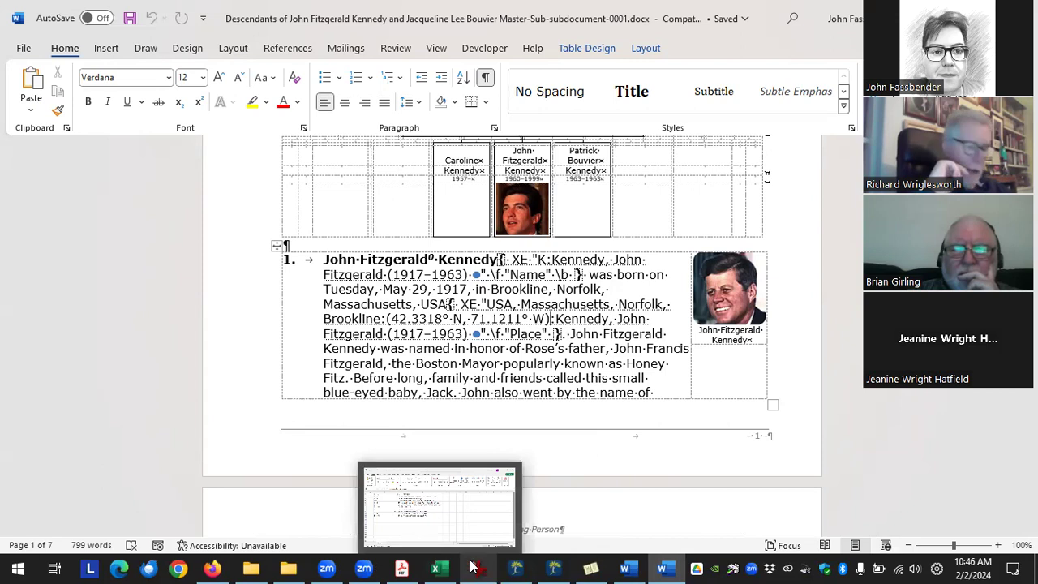
mouse_move(590, 568)
left_click(718, 504)
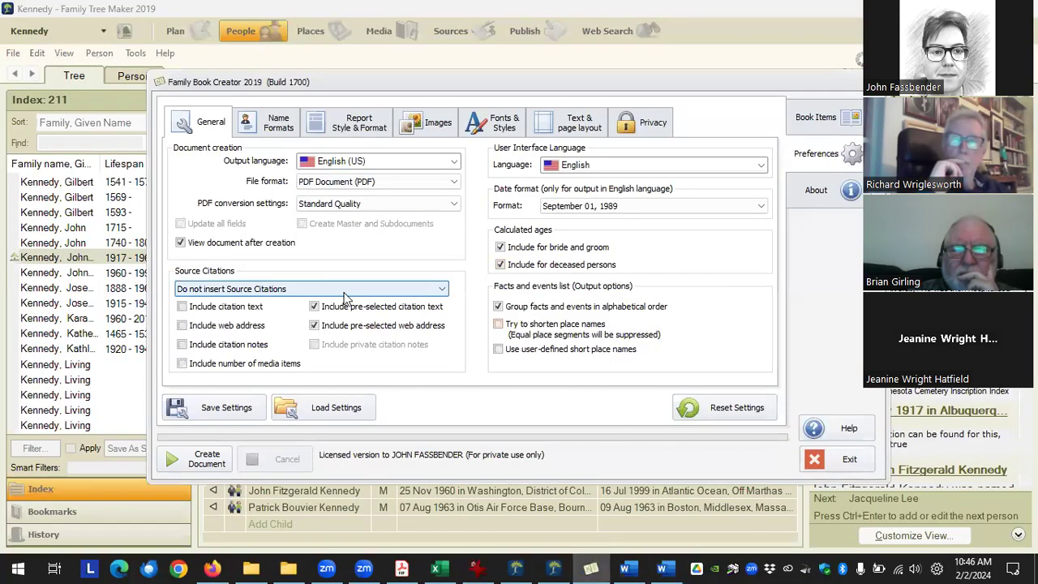
left_click(432, 128)
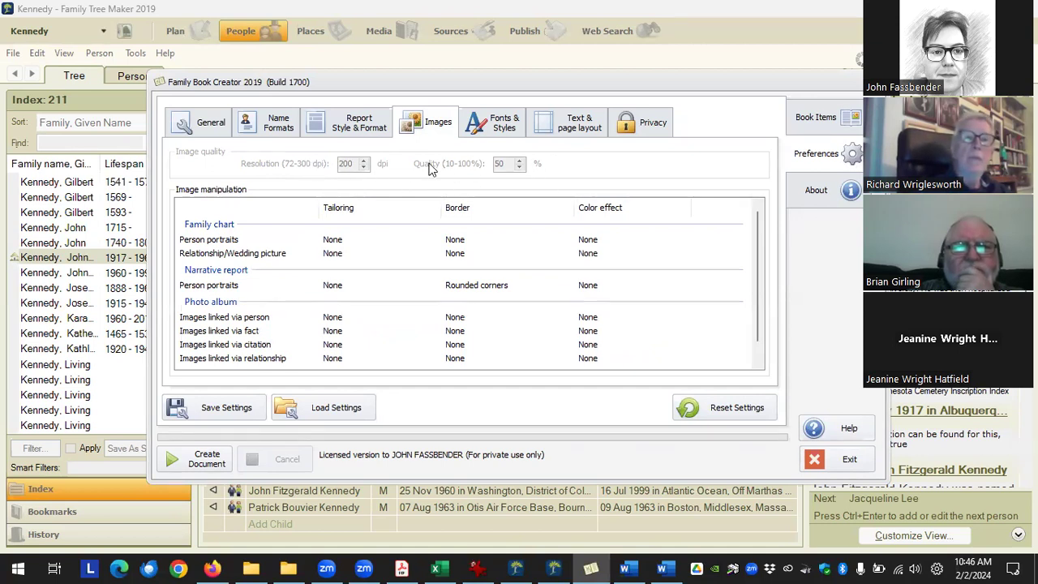
left_click(212, 134)
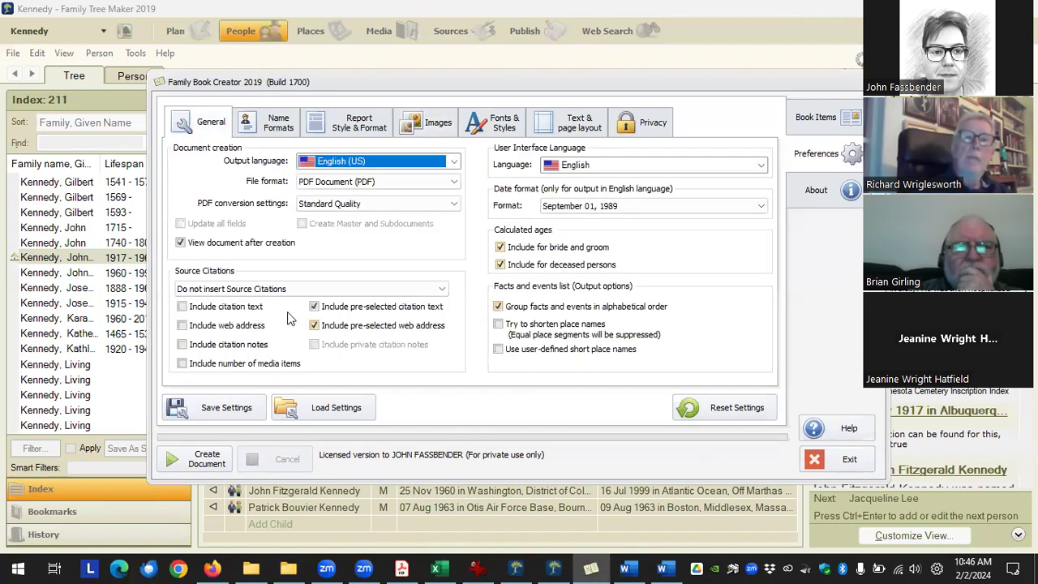
Change the PDF conversion setting to High Quality Print and back to Standard Quality, and check the image preferences.
left_click(455, 207)
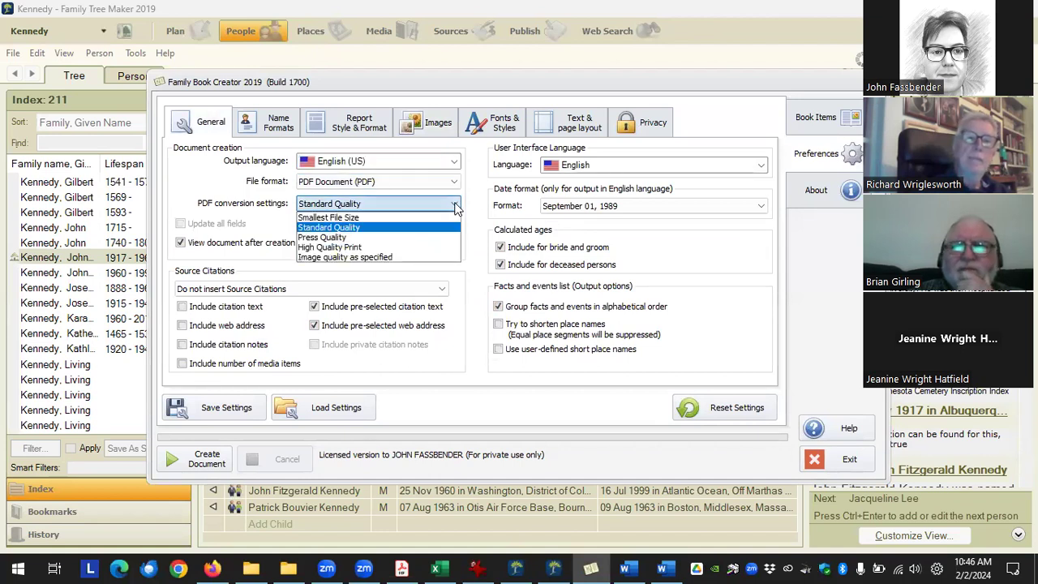
left_click(397, 245)
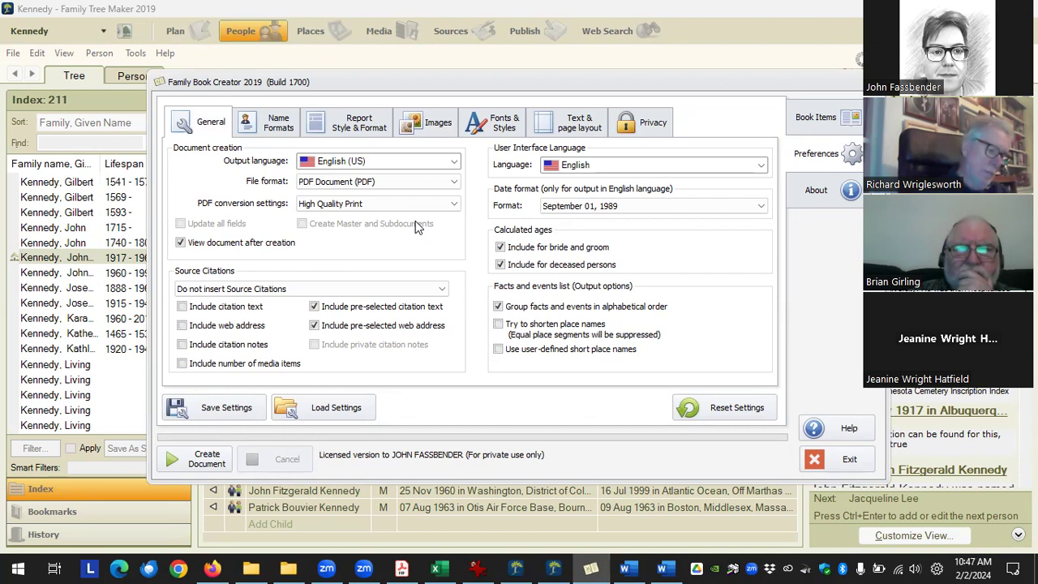
left_click(455, 207)
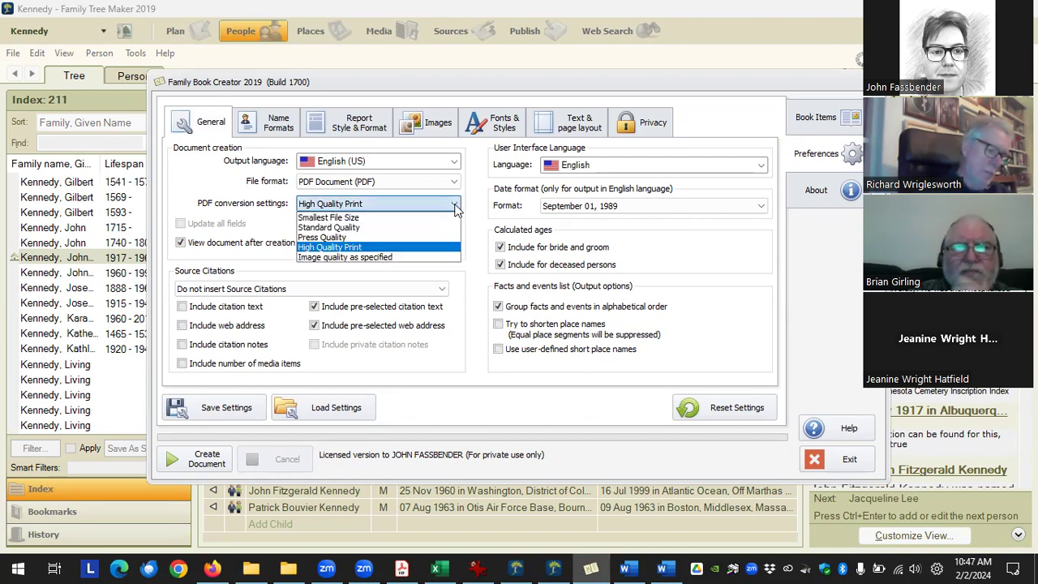
left_click(422, 228)
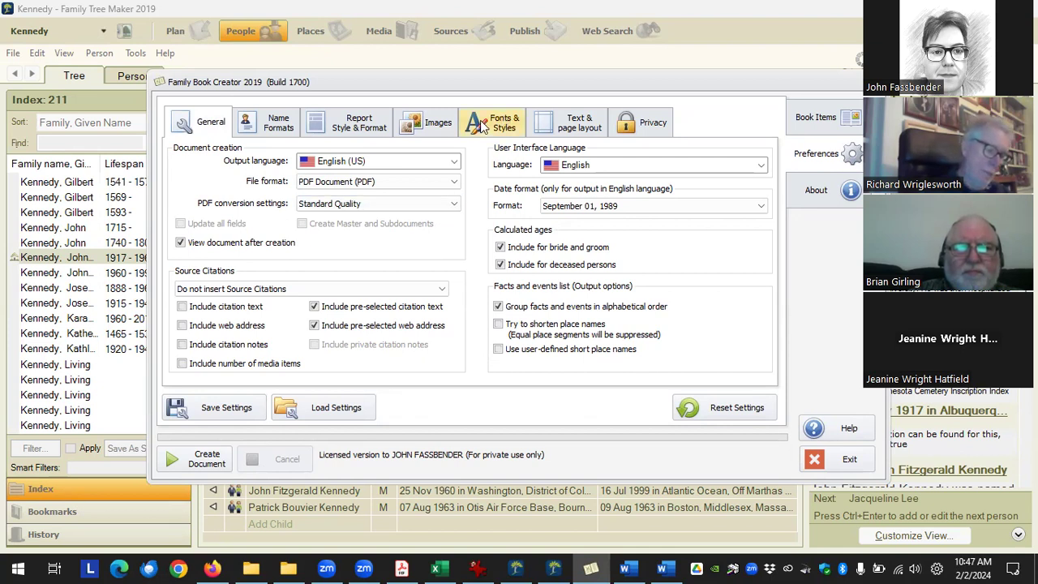
left_click(436, 123)
left_click(194, 126)
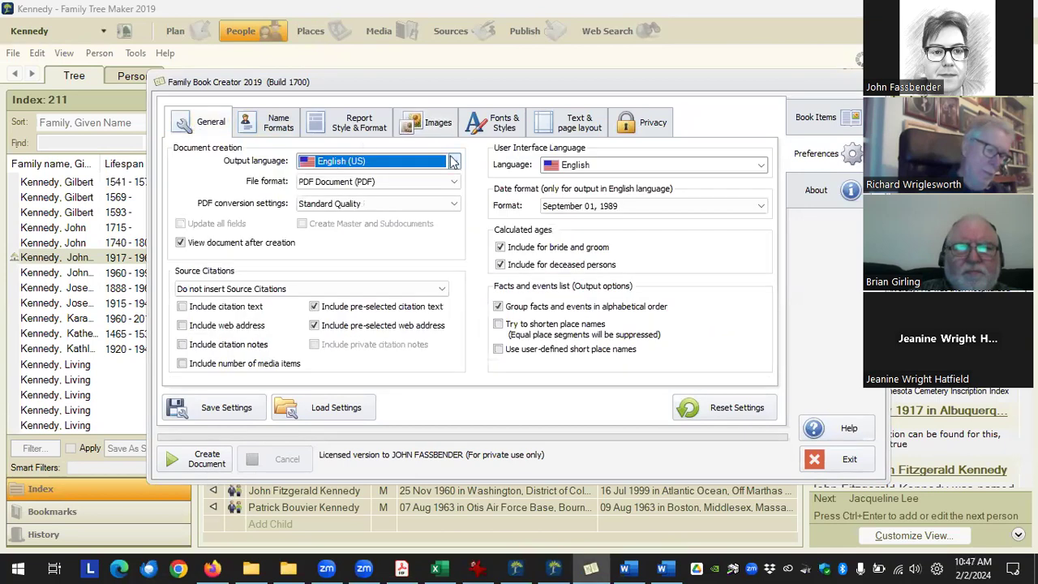
Set the PDF conversion to Image quality as specified, with an image resolution of 300 dpi and a quality of 80%.
left_click(452, 205)
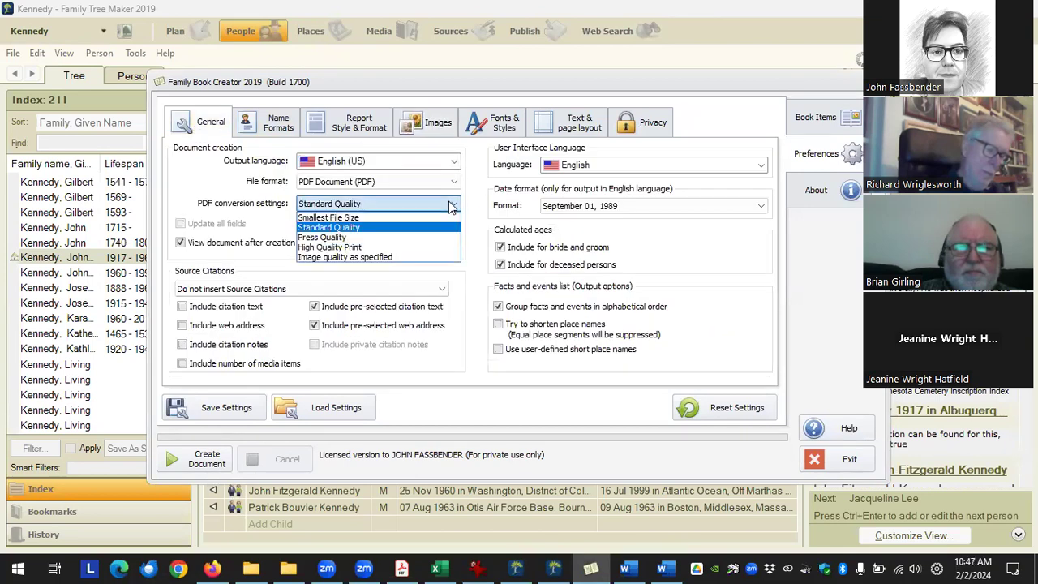
left_click(417, 260)
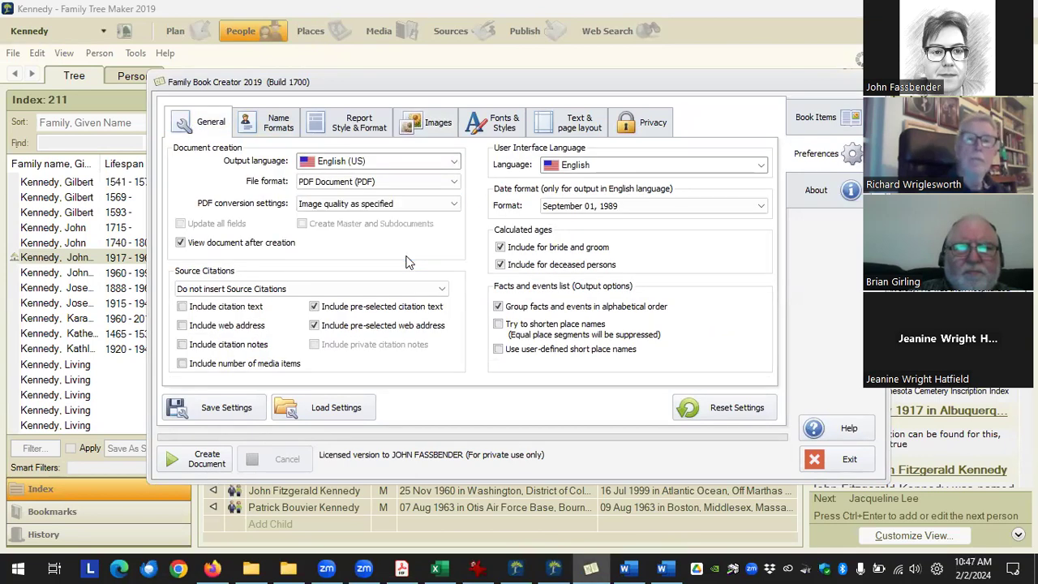
left_click(412, 131)
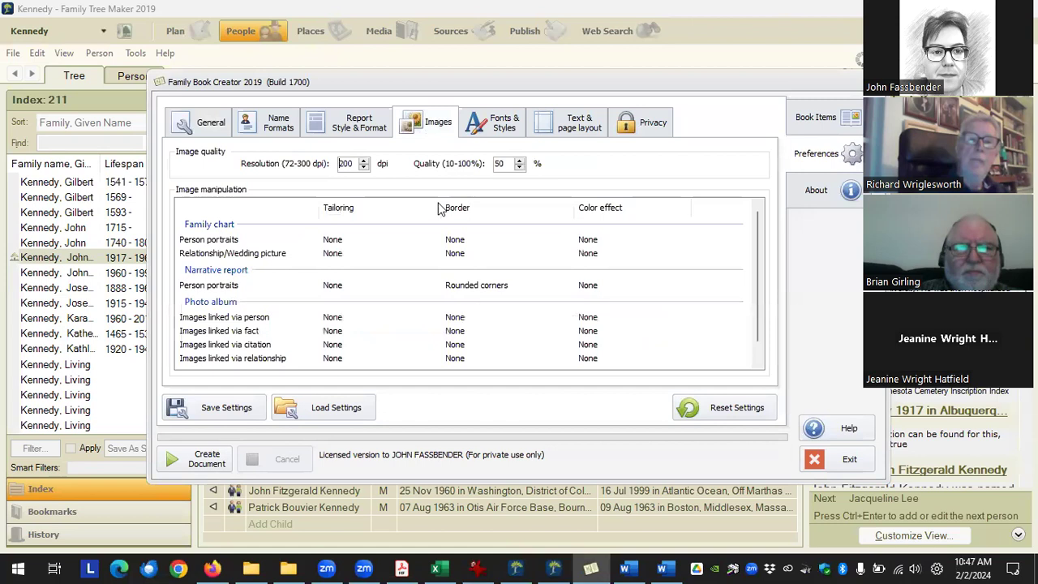
double_click(350, 165)
type("300")
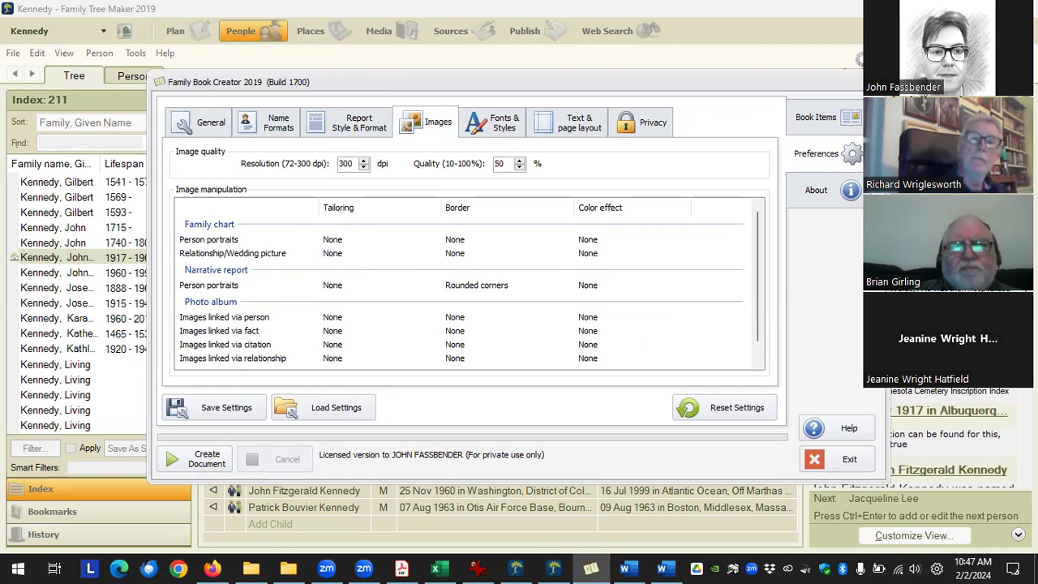
left_click(518, 159)
left_click(518, 160)
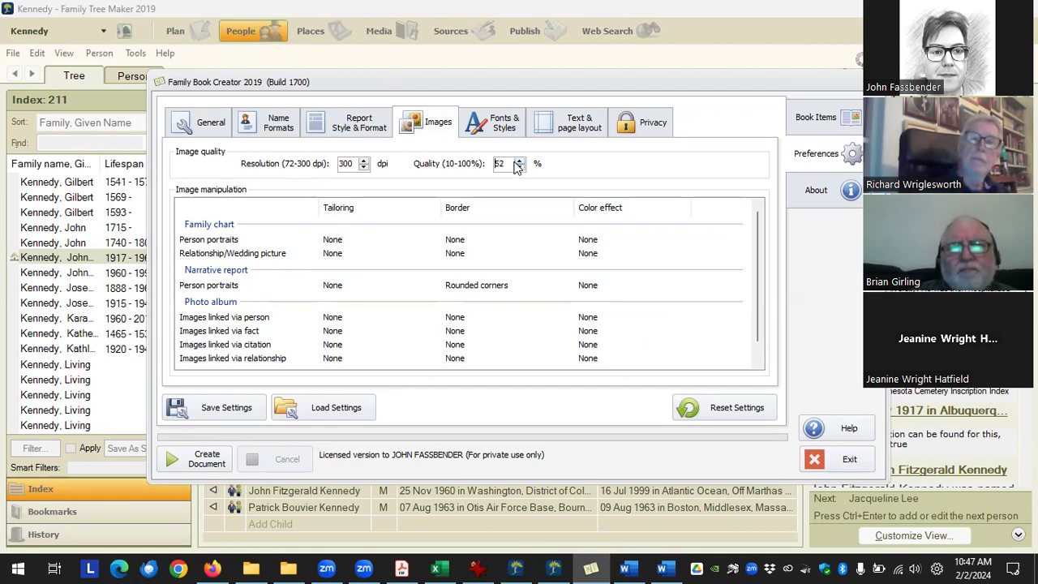
type("80")
key("Tab")
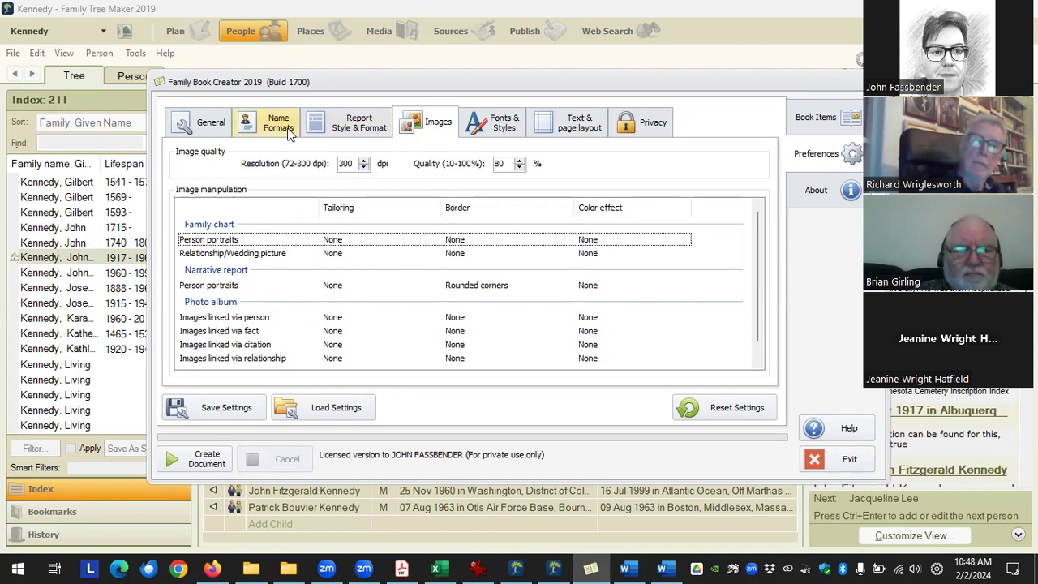
Return to the general preferences, look over the file formats and set the PDF conversion to Standard Quality.
left_click(213, 128)
left_click(454, 183)
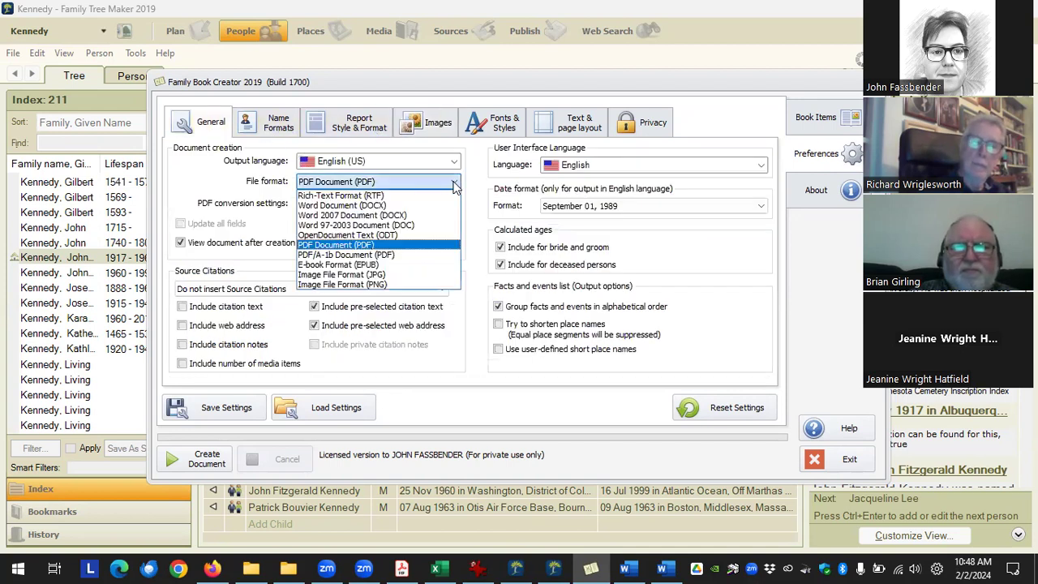
left_click(469, 203)
left_click(451, 205)
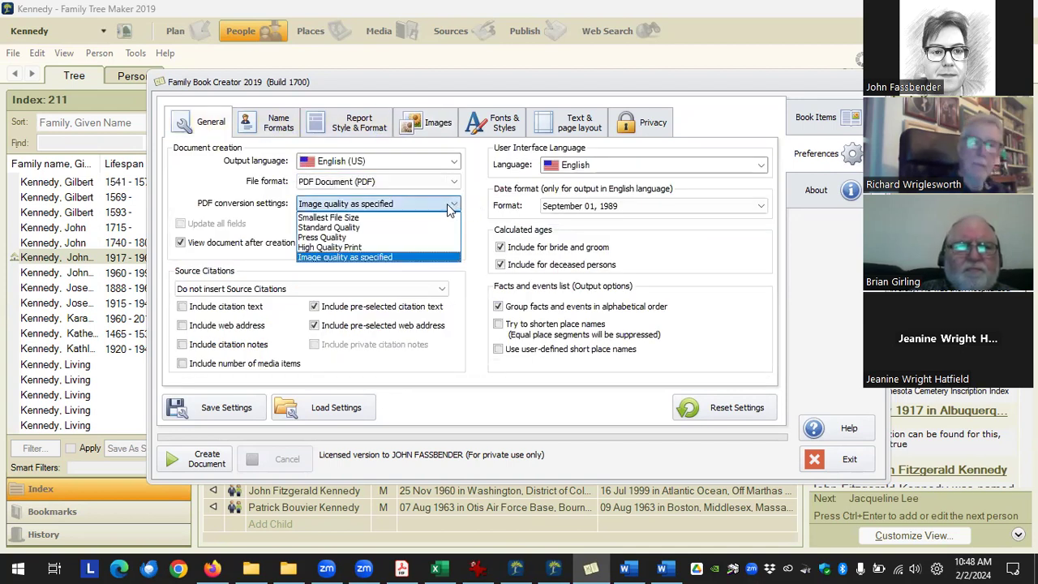
left_click(449, 227)
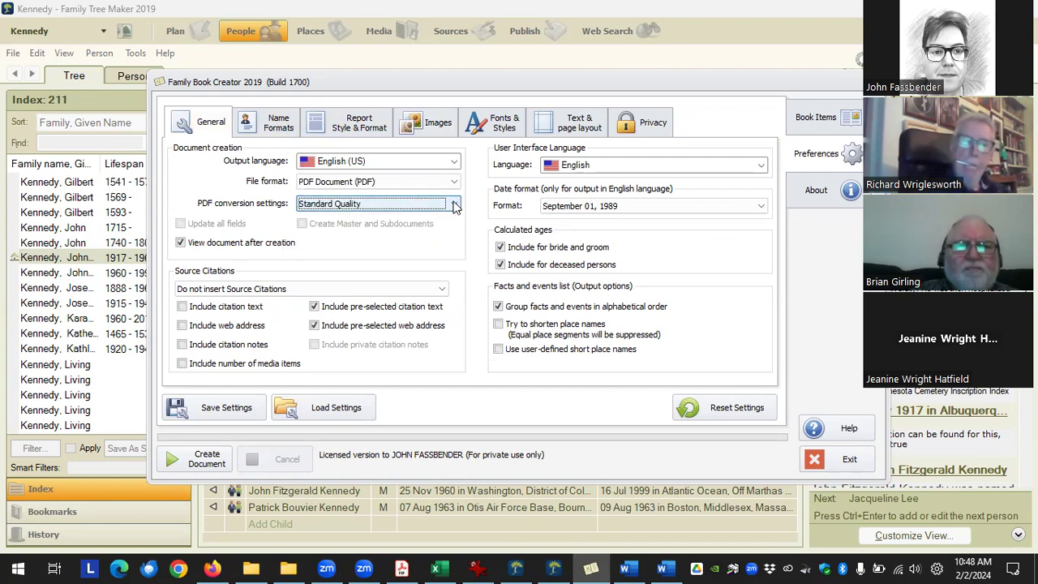
Switch the PDF conversion to Image quality as specified, check the image resolution and quality, and restore Standard Quality.
left_click(455, 205)
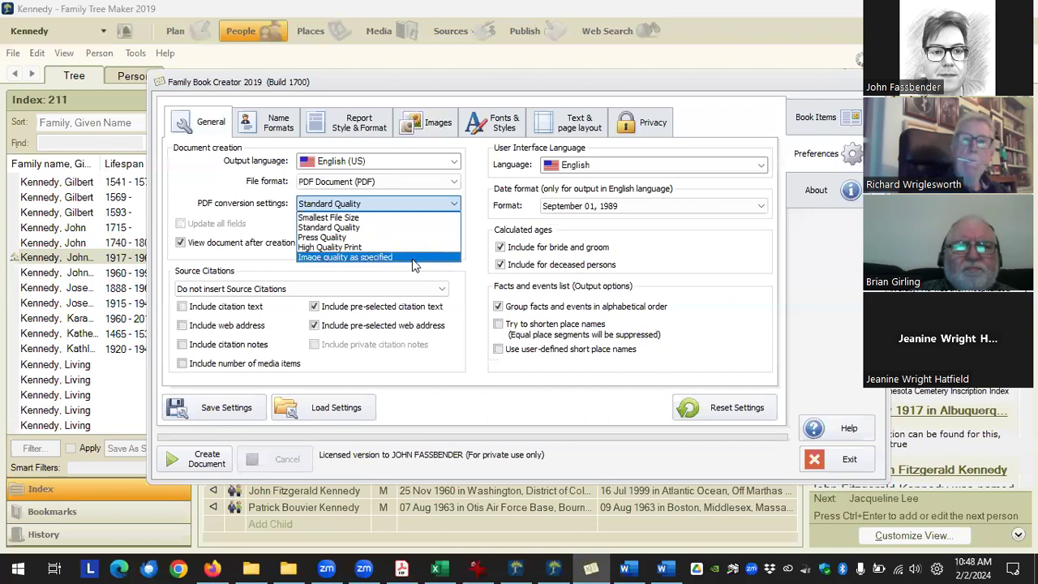
left_click(412, 258)
left_click(421, 123)
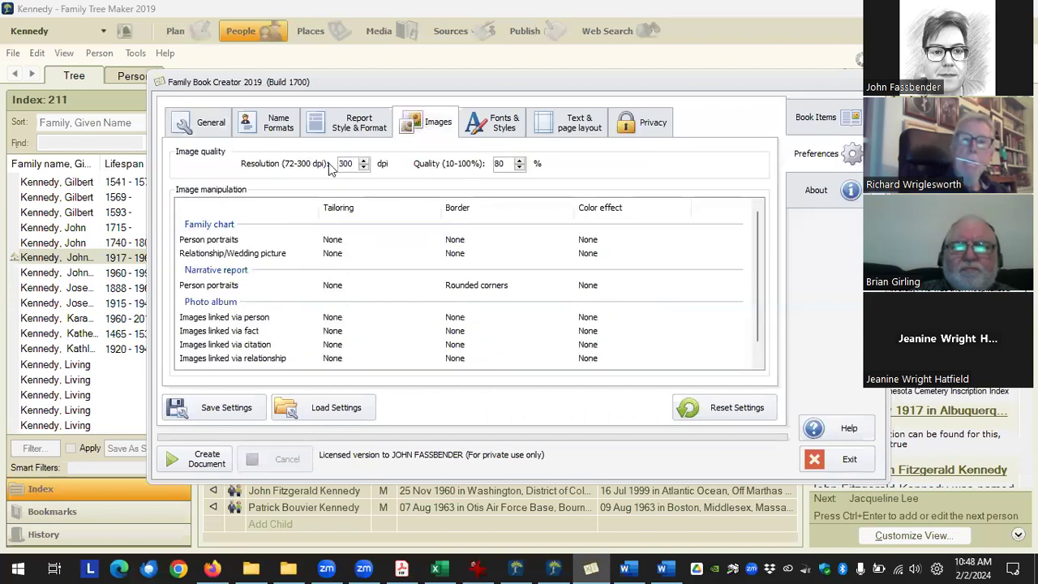
left_click(180, 123)
left_click(454, 203)
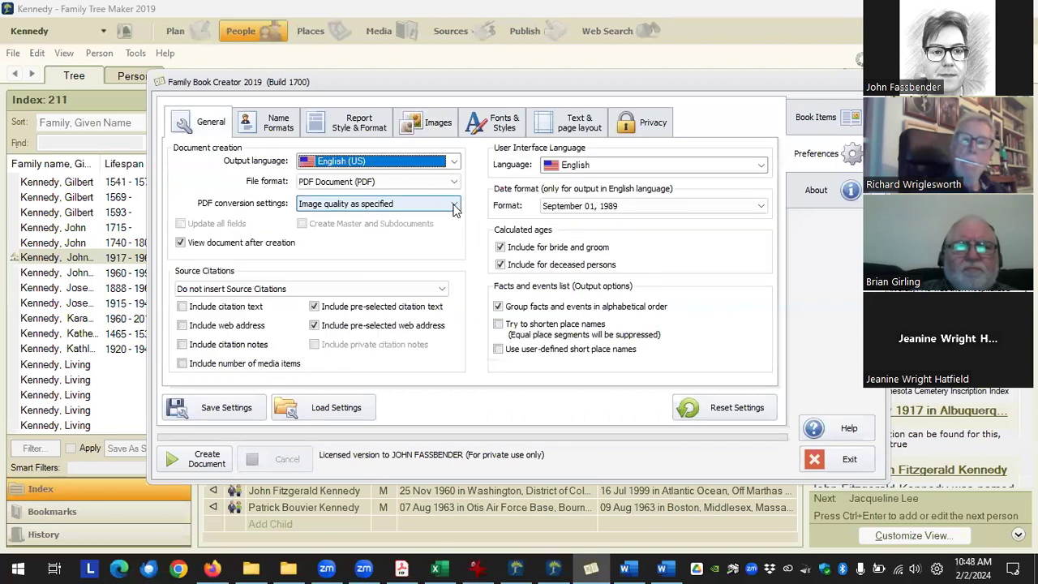
left_click(424, 221)
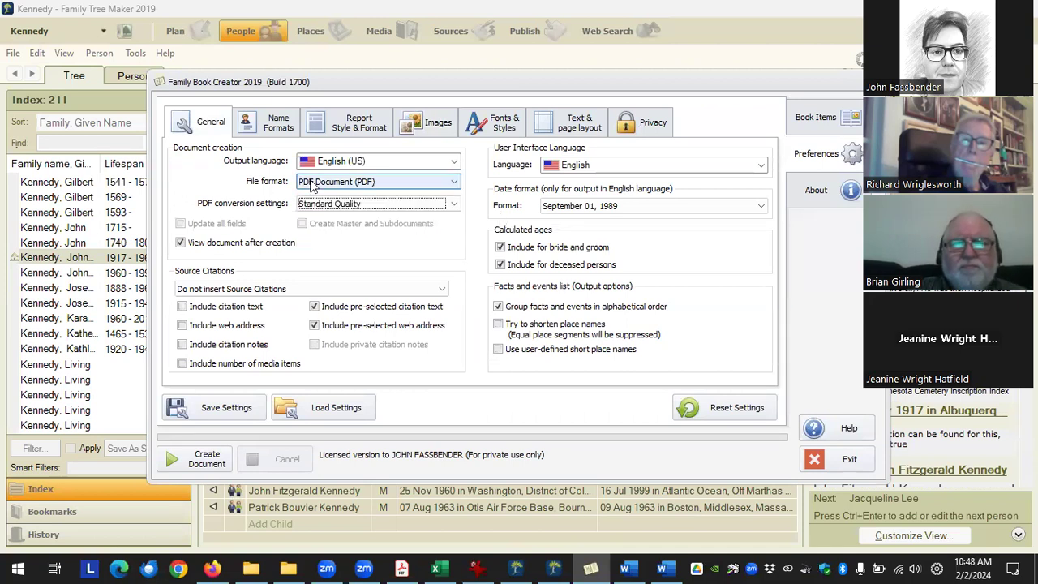
Open the image preferences and review the tailoring options for the family chart's person portraits, leaving None selected.
left_click(418, 124)
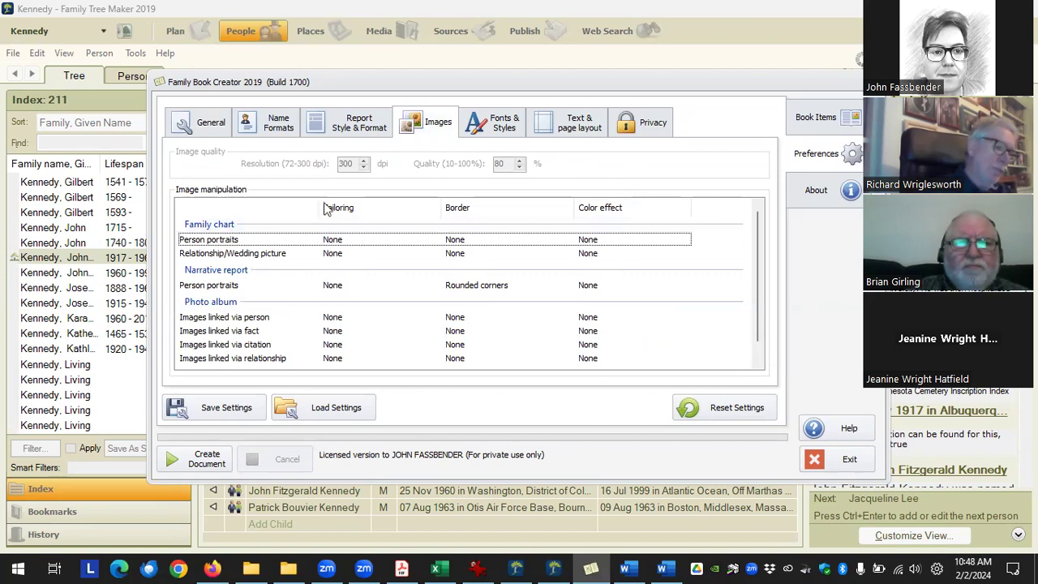
left_click(353, 241)
left_click(433, 242)
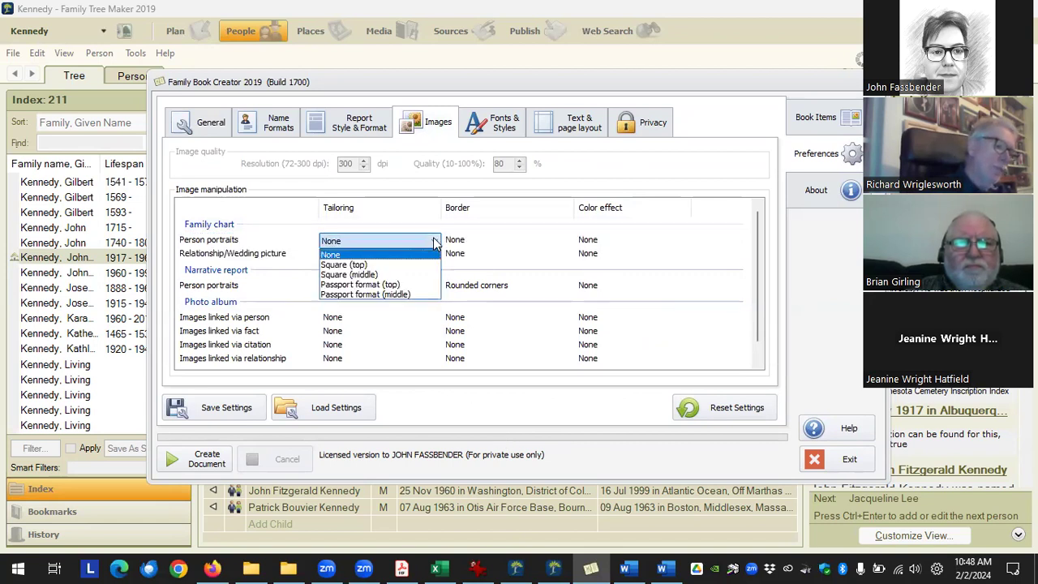
left_click(350, 253)
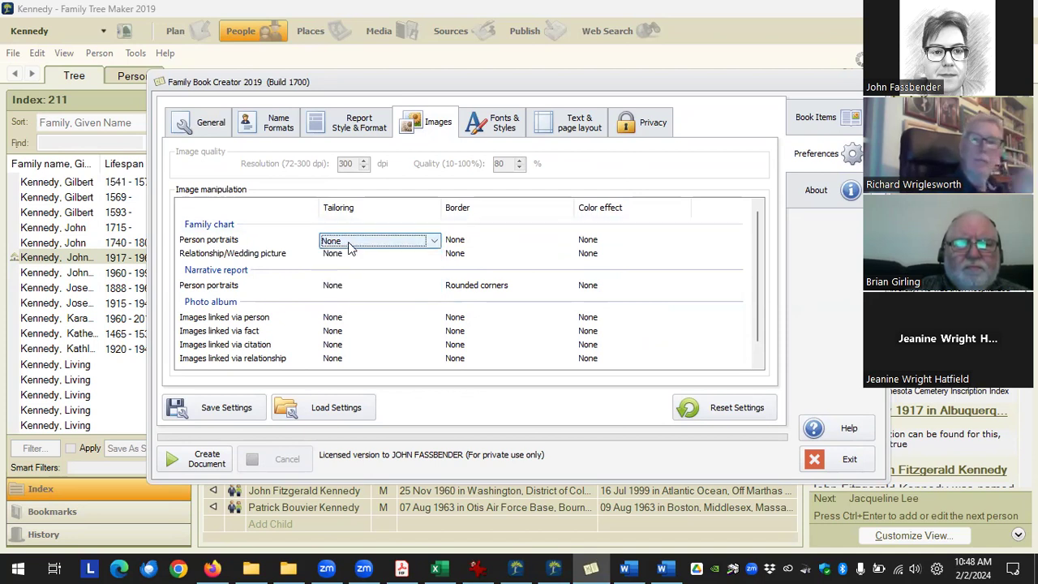
scroll(243, 256, "down", 1)
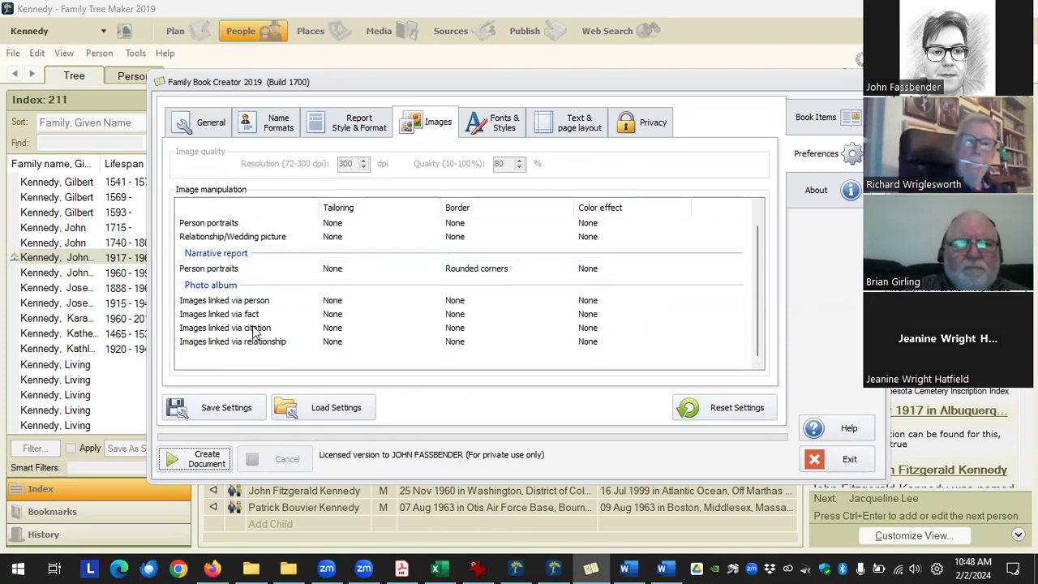
scroll(292, 347, "up", 1)
Switch to Acrobat, examine the portraits in the family chart of the Joseph Patrick Kennedy book, and return to Family Book Creator.
left_click(401, 567)
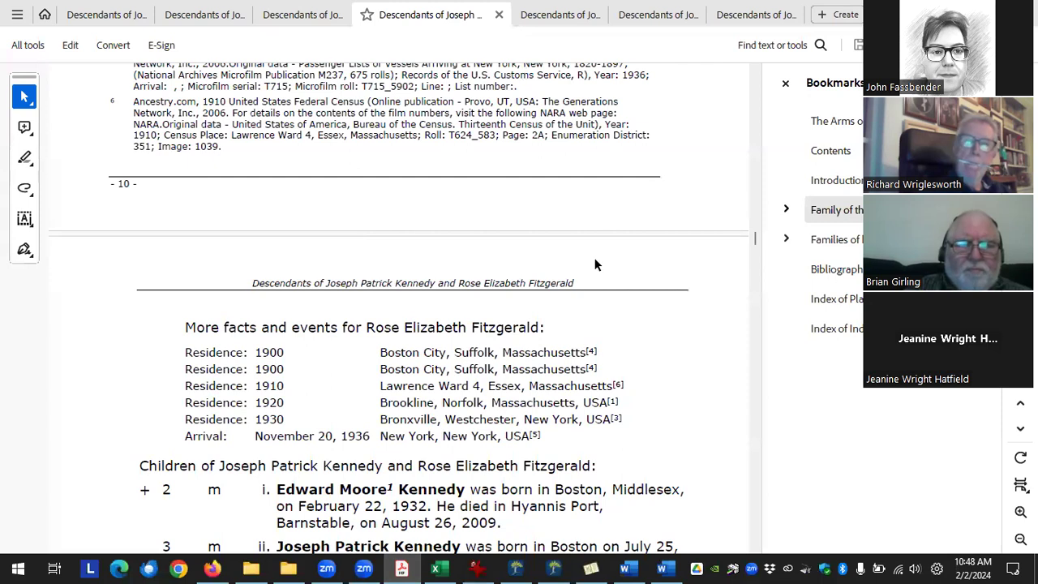
scroll(595, 264, "up", 10)
scroll(591, 260, "down", 2)
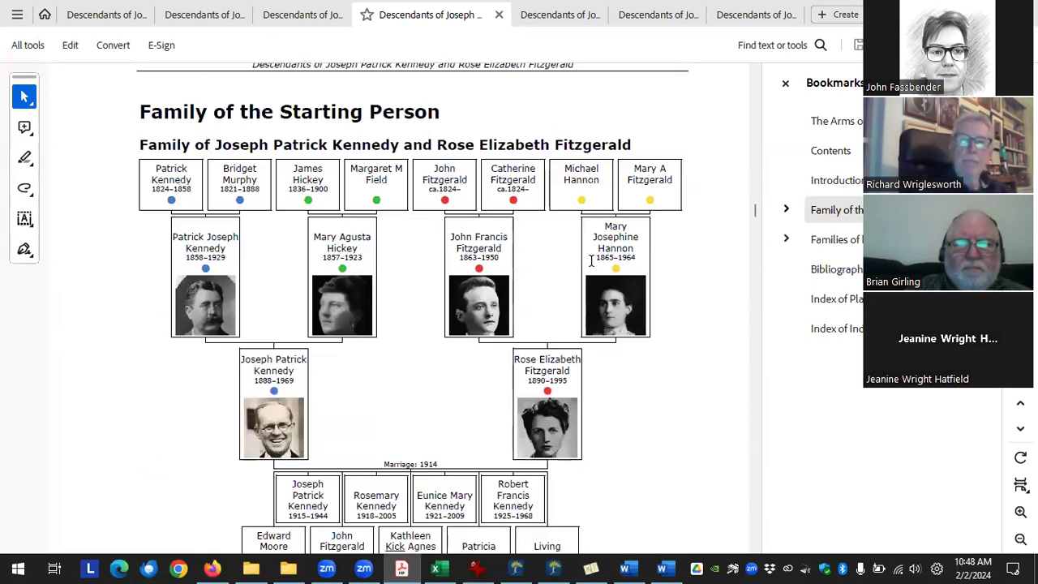
scroll(591, 261, "down", 1)
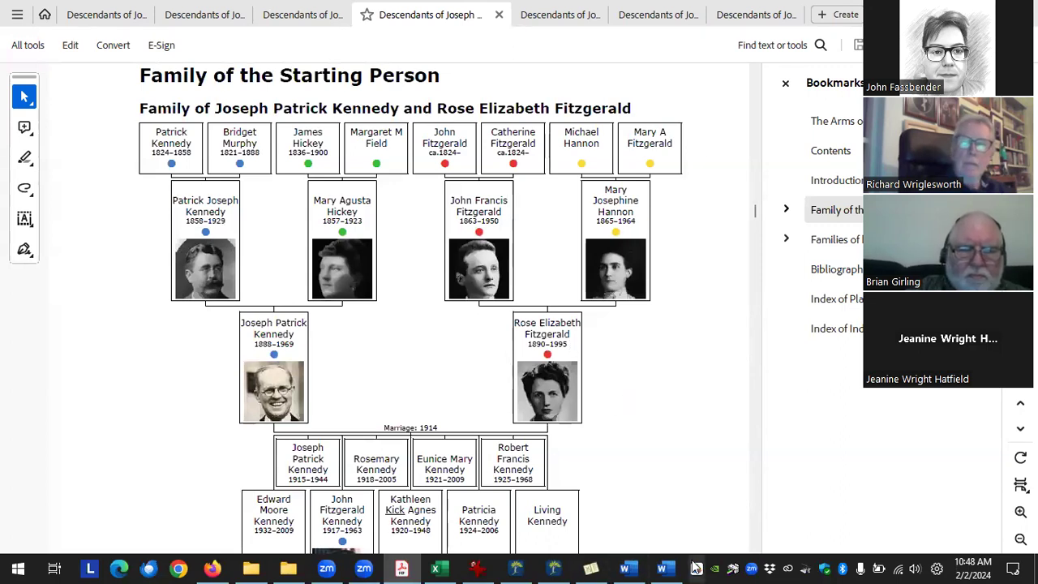
left_click(590, 568)
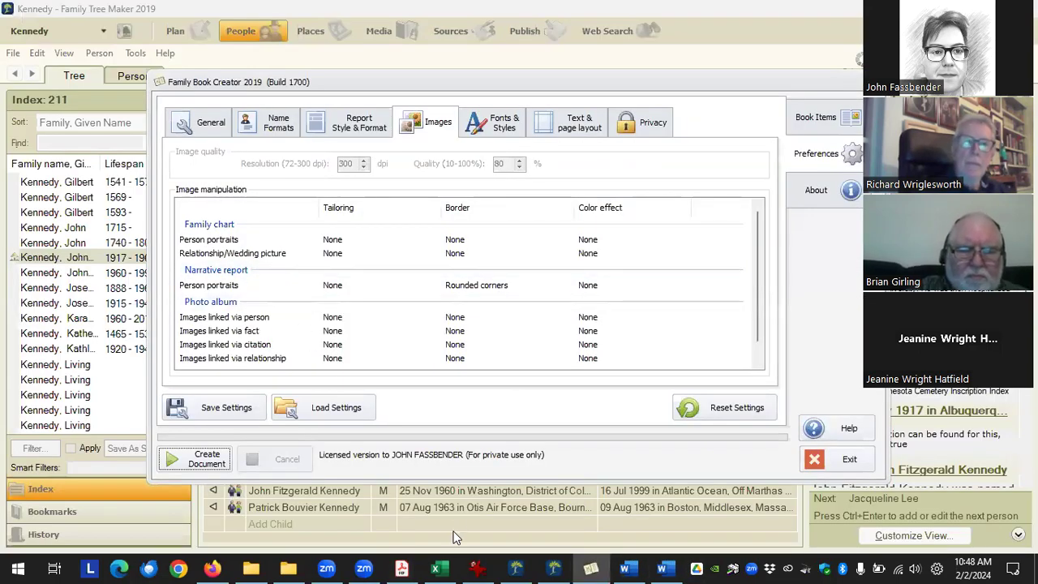
Switch back to the Acrobat sample book and examine the portraits in the narrative report and the photo album images.
left_click(402, 568)
scroll(432, 267, "down", 10)
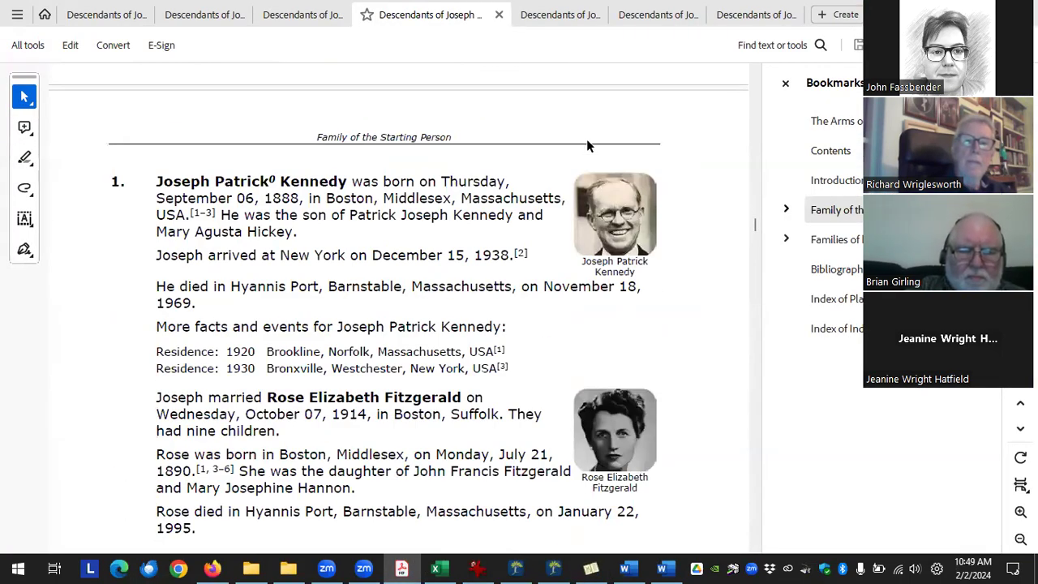
scroll(556, 367, "down", 15)
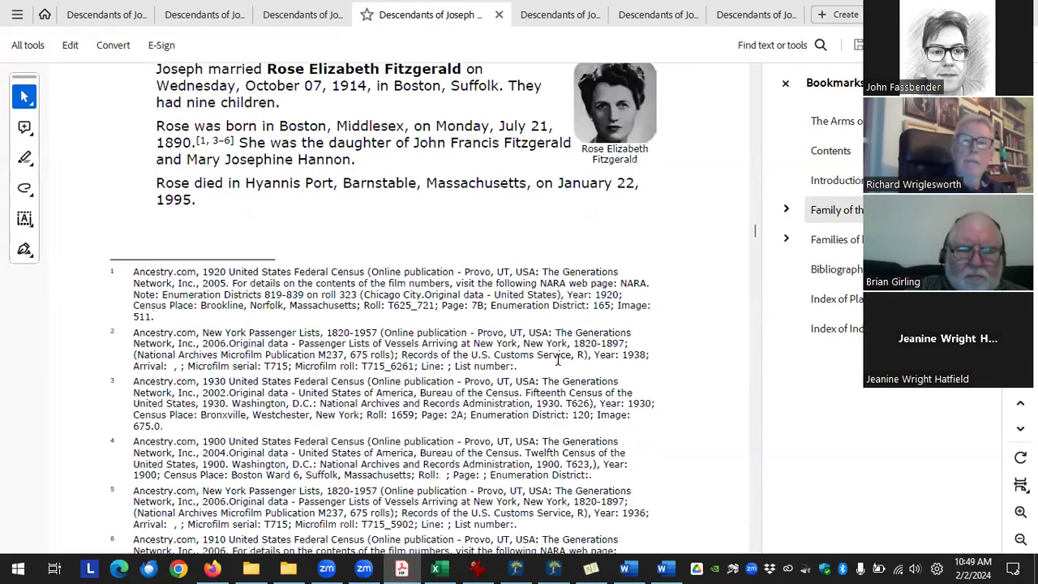
scroll(550, 322, "down", 5)
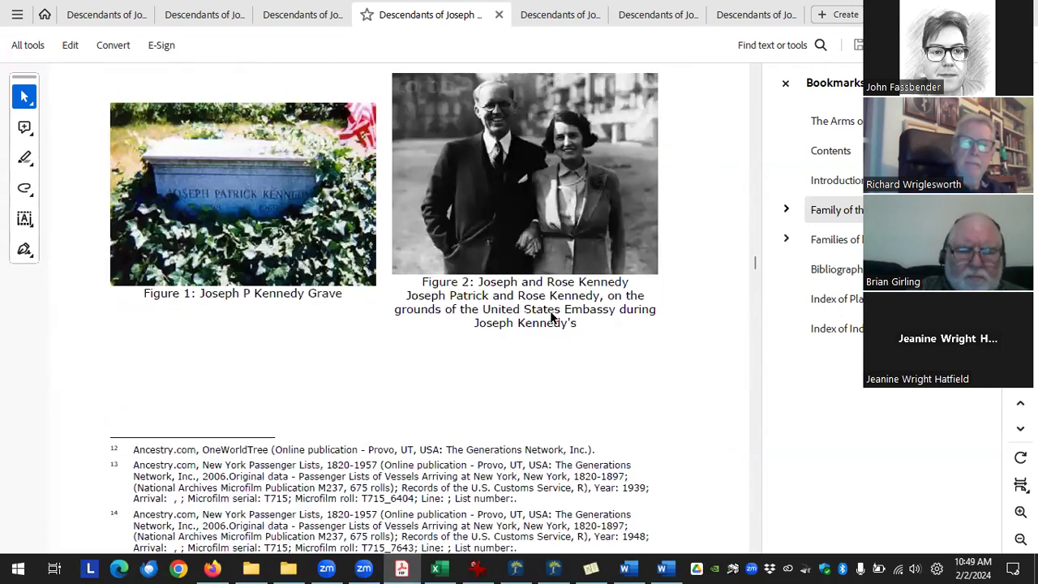
scroll(550, 322, "up", 5)
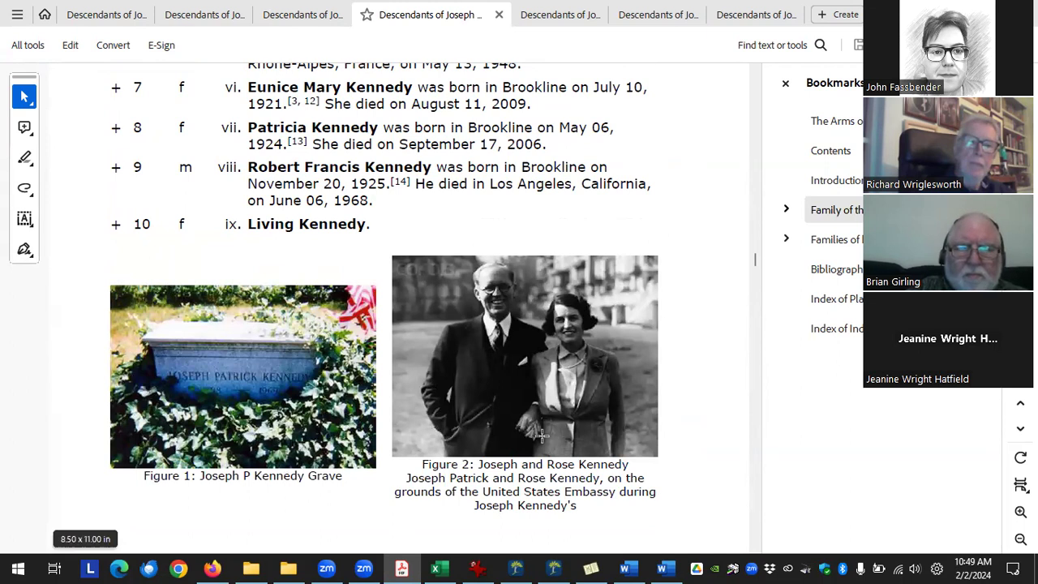
Return to Family Book Creator and check the tailoring settings of the photo album images linked via person, fact, citation and relationship.
left_click(590, 568)
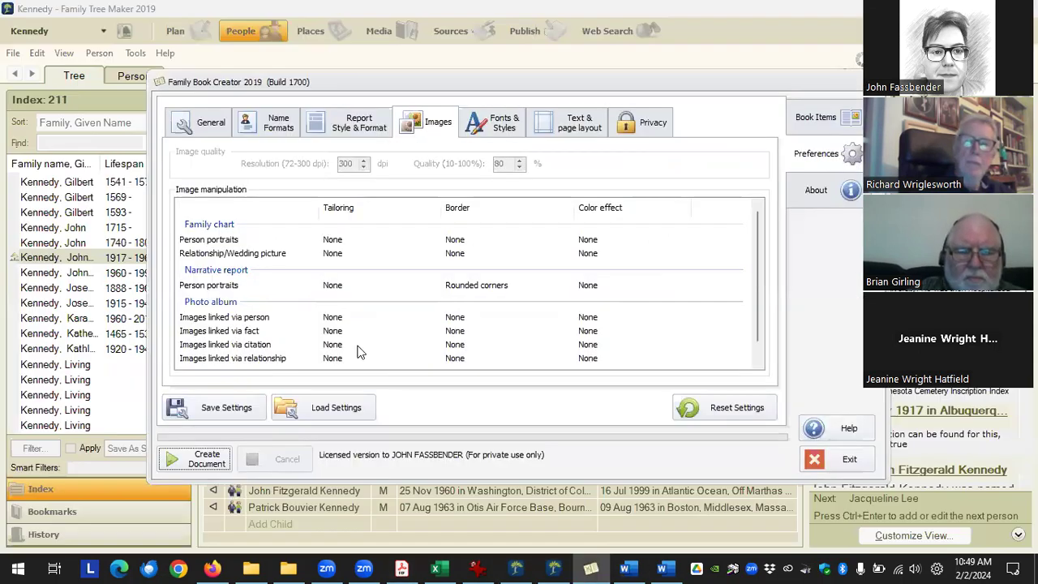
scroll(336, 330, "down", 1)
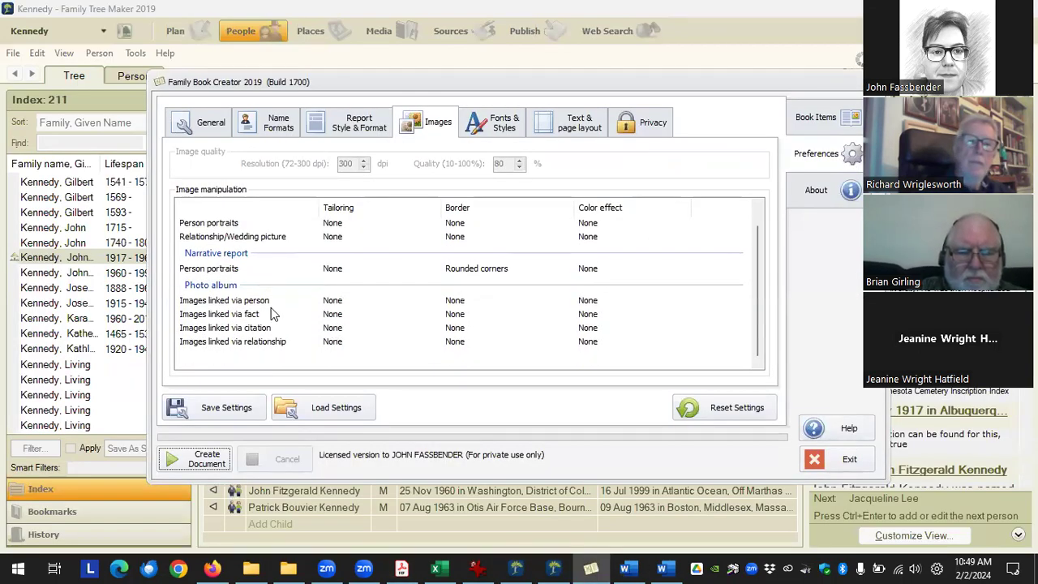
left_click(332, 302)
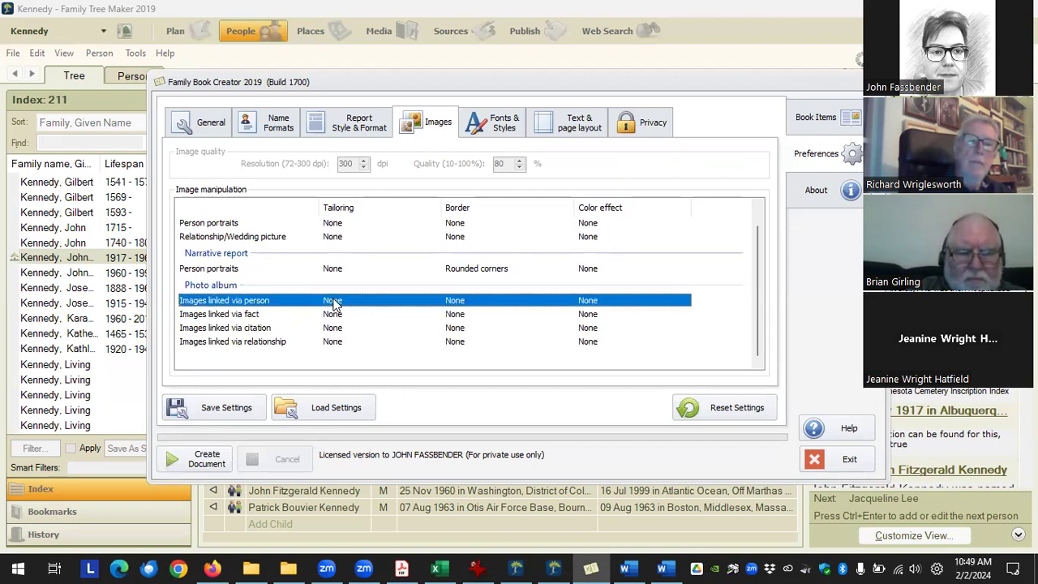
left_click(332, 316)
left_click(334, 329)
left_click(339, 341)
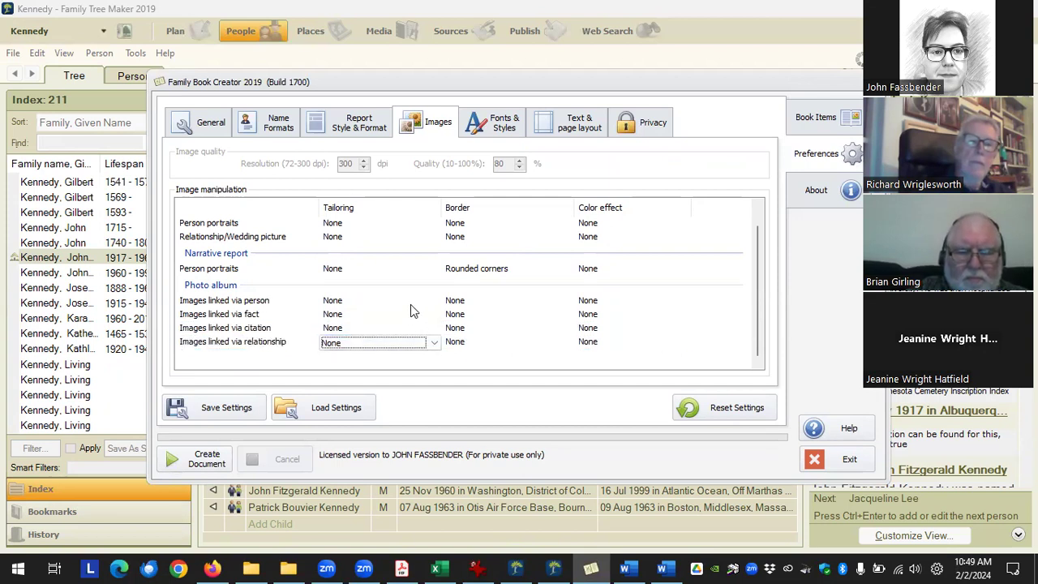
Review the square and passport tailoring choices for the family chart's person portraits and keep None.
scroll(394, 314, "up", 1)
left_click(357, 243)
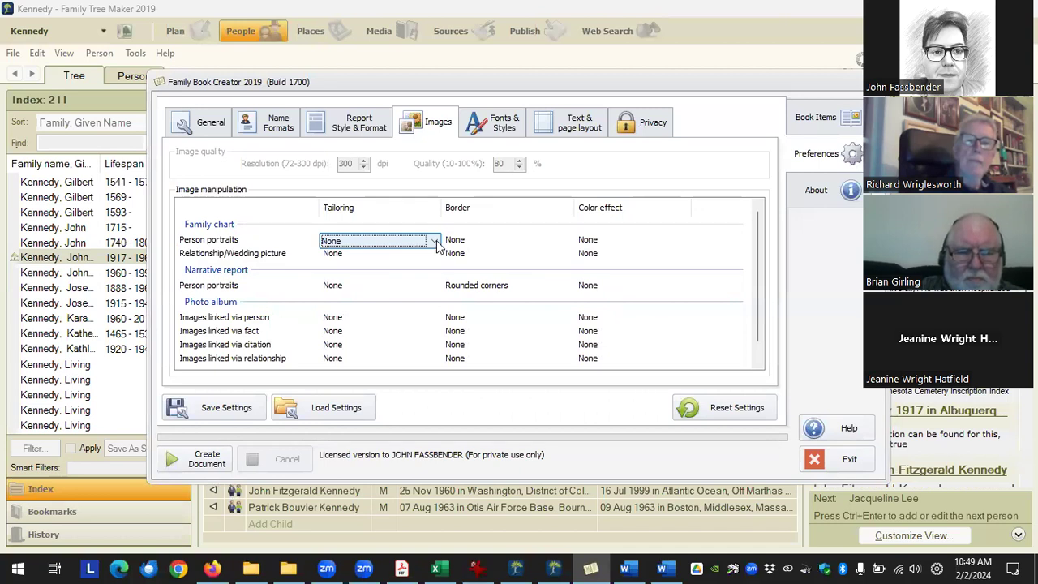
left_click(436, 242)
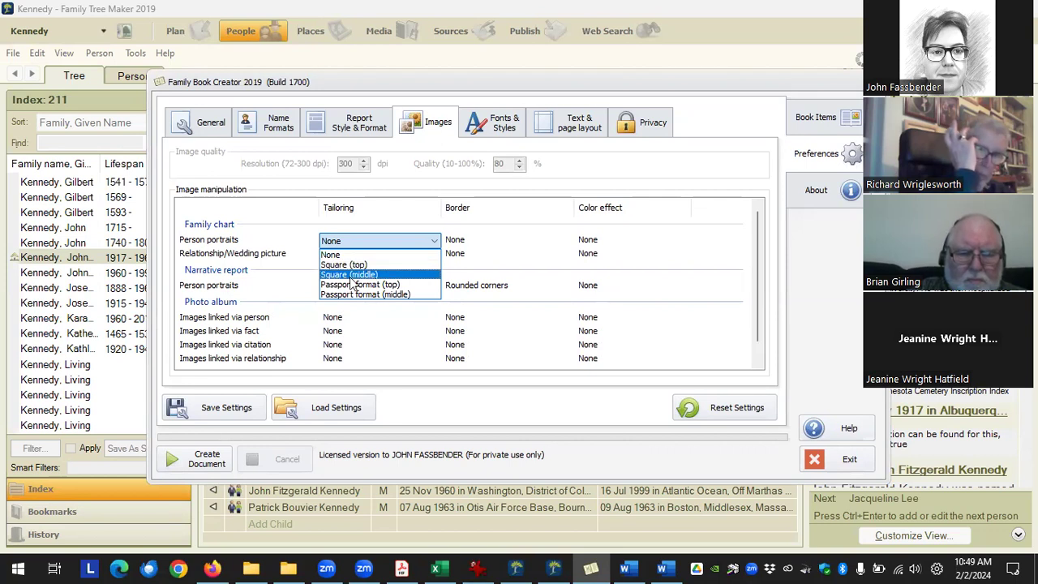
left_click(332, 255)
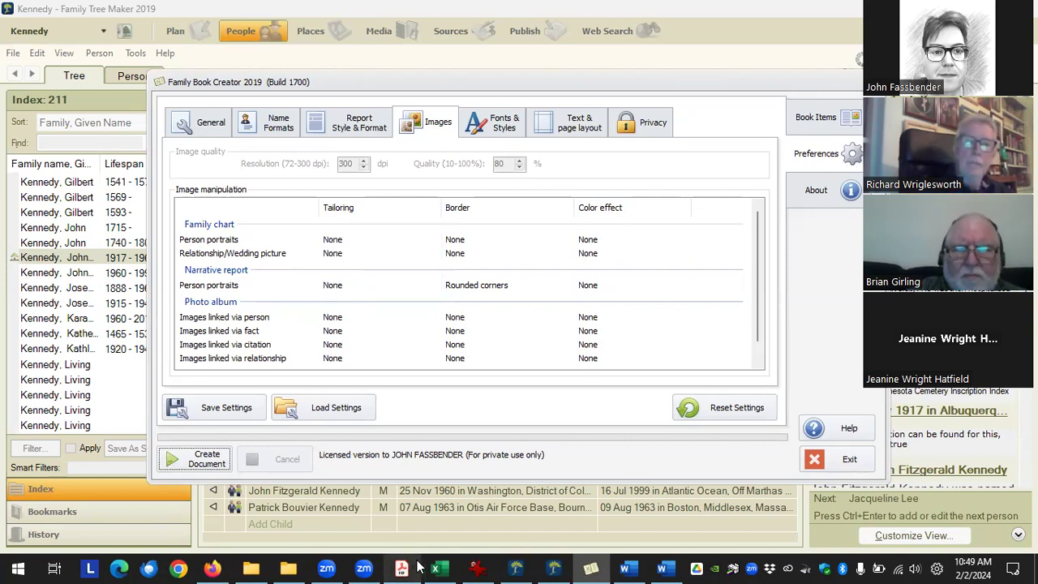
Switch to Acrobat and show the family chart with the wedding picture in the first open John Fitzgerald Kennedy book.
left_click(402, 567)
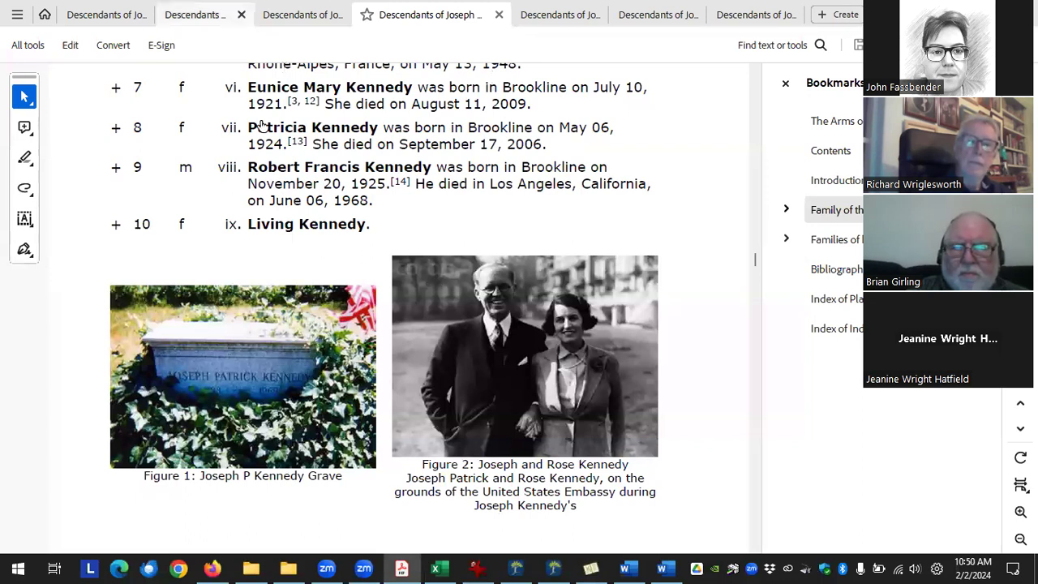
left_click(102, 16)
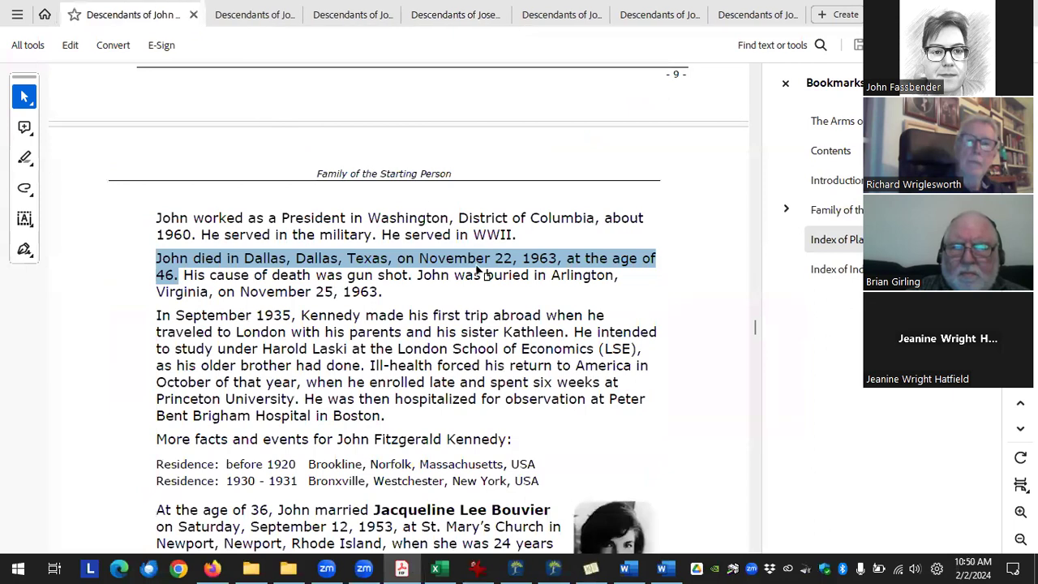
scroll(384, 306, "up", 10)
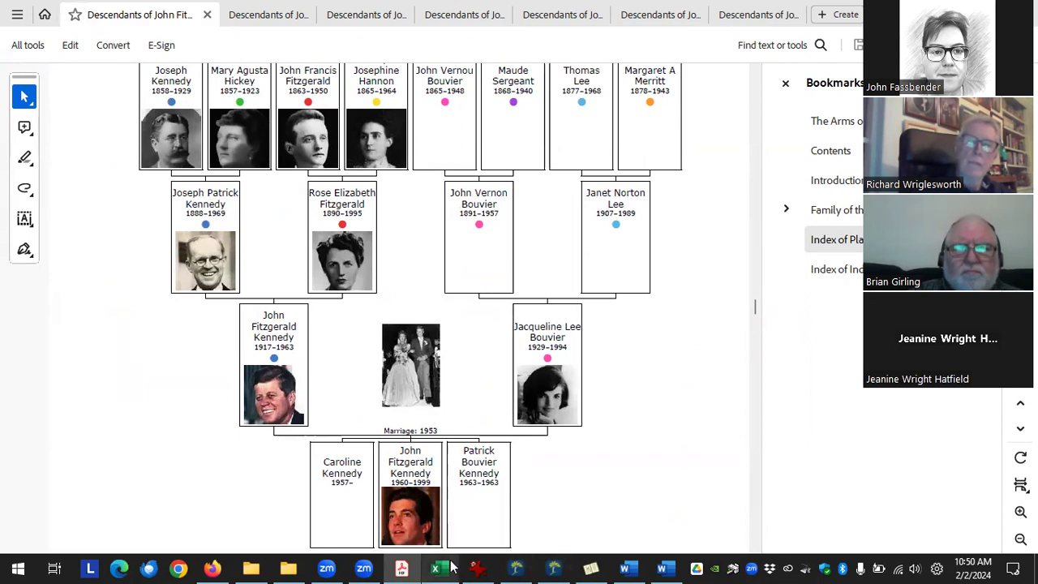
In File Explorer's Class 2 folder, open Descendants of John Fitzgerald Kennedy and Jacqueline Lee Bouvier Square top.pdf.
left_click(250, 567)
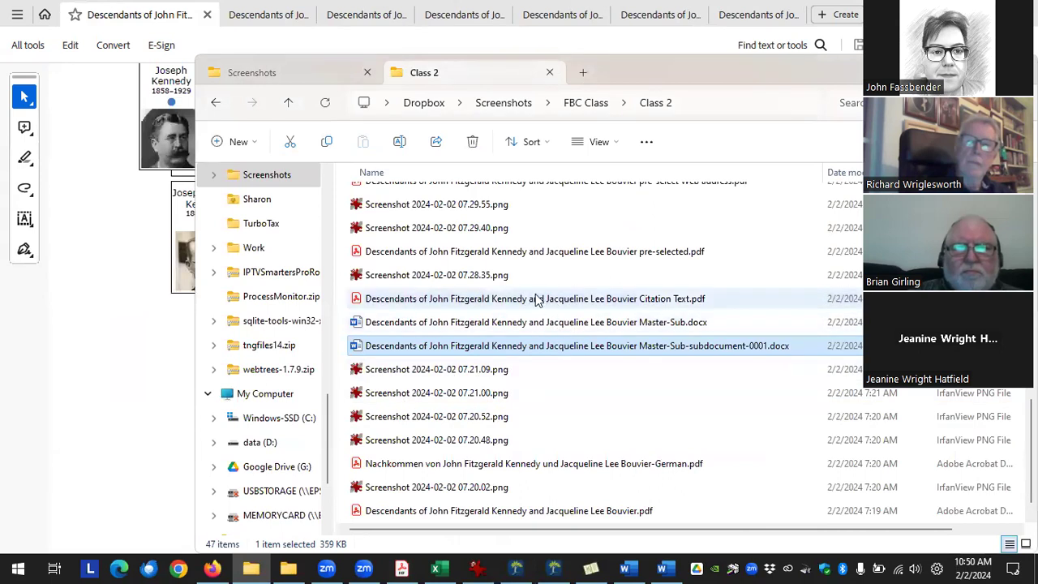
scroll(539, 270, "up", 3)
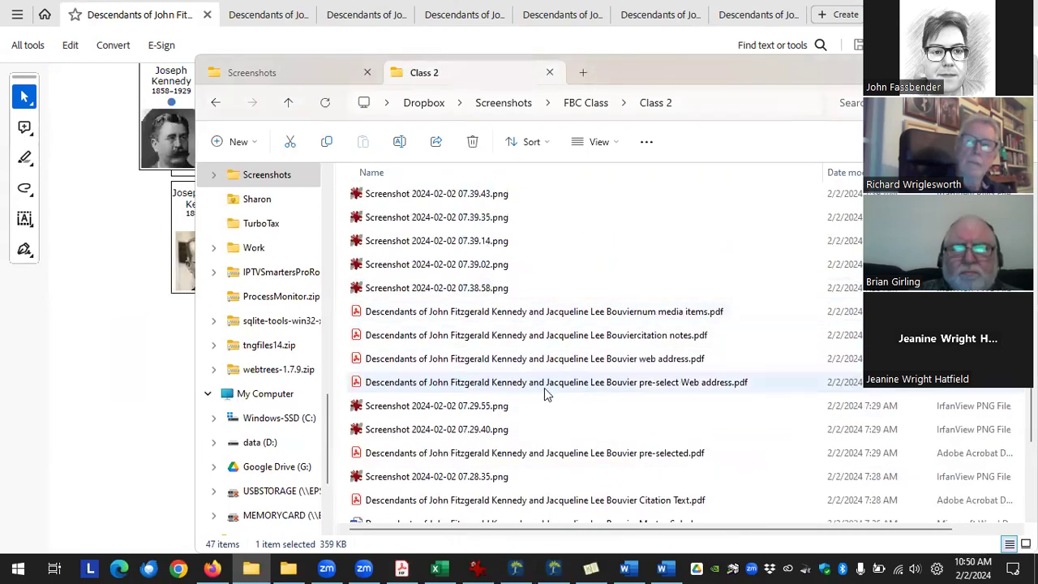
scroll(544, 387, "up", 3)
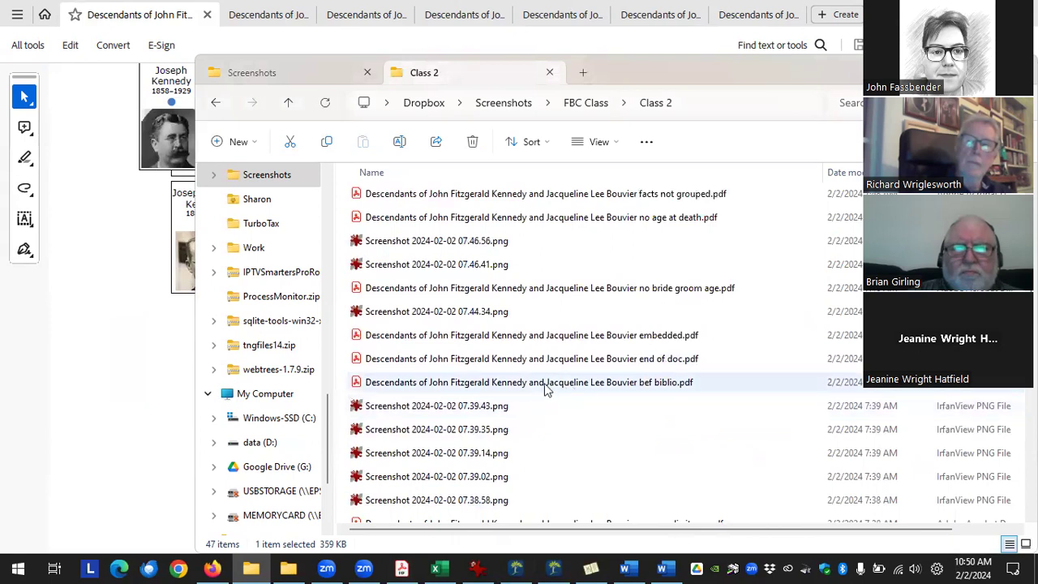
scroll(546, 389, "up", 2)
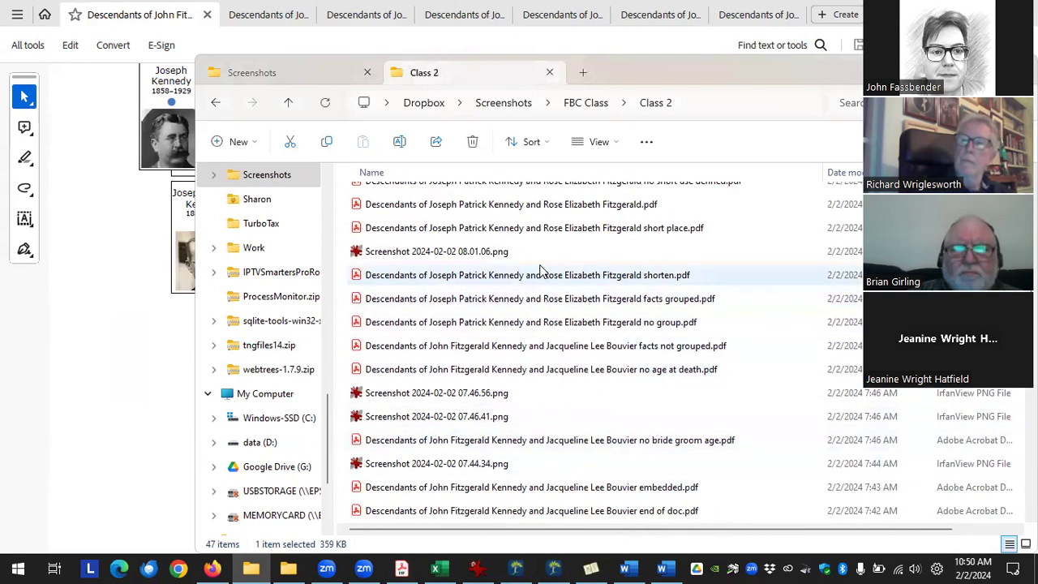
scroll(565, 293, "up", 1)
scroll(565, 293, "up", 1)
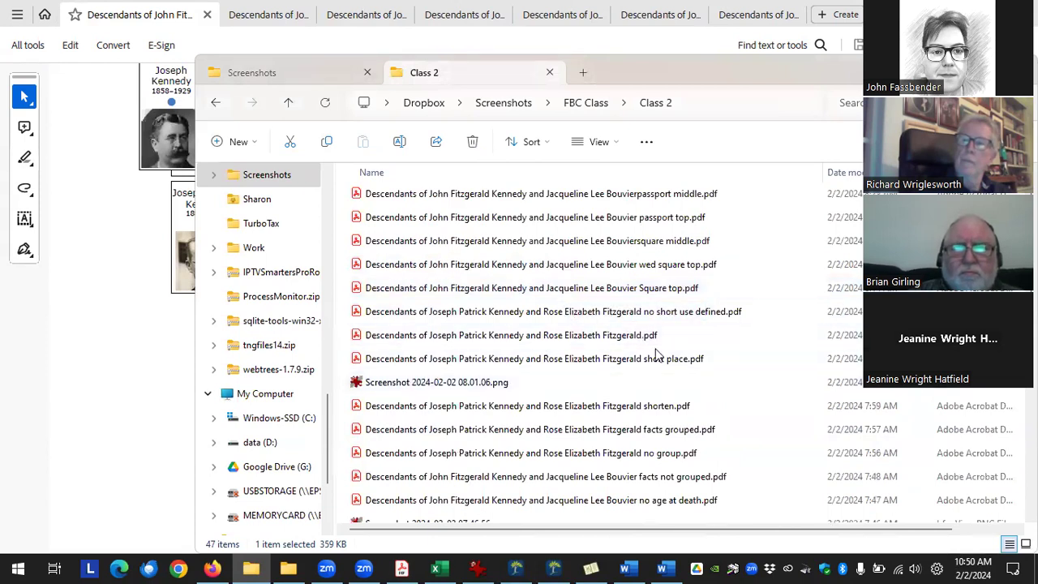
double_click(523, 295)
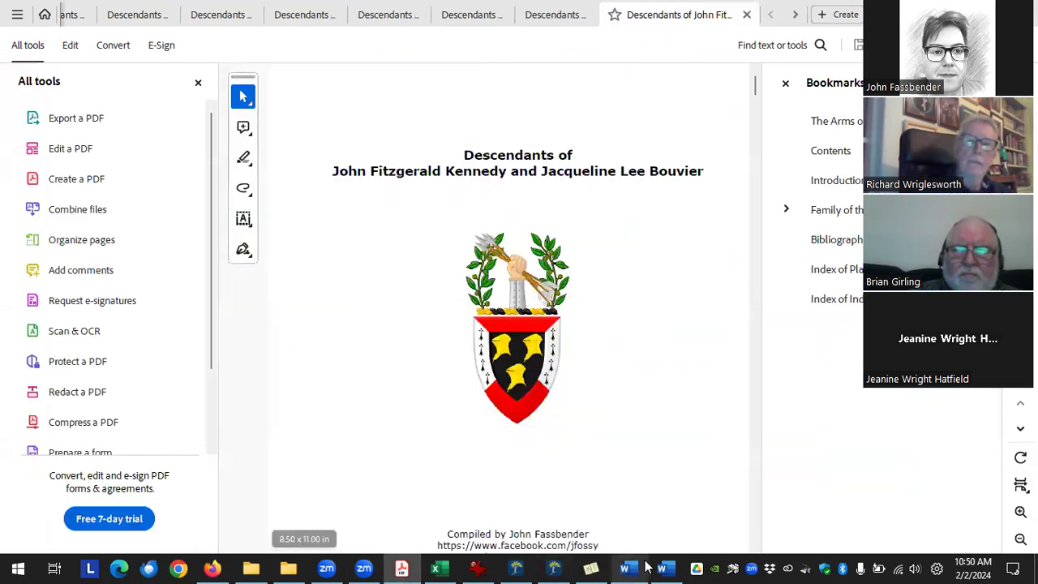
Return to Family Book Creator and set the tailoring of the family chart's Relationship/Wedding picture to Square (top).
left_click(591, 567)
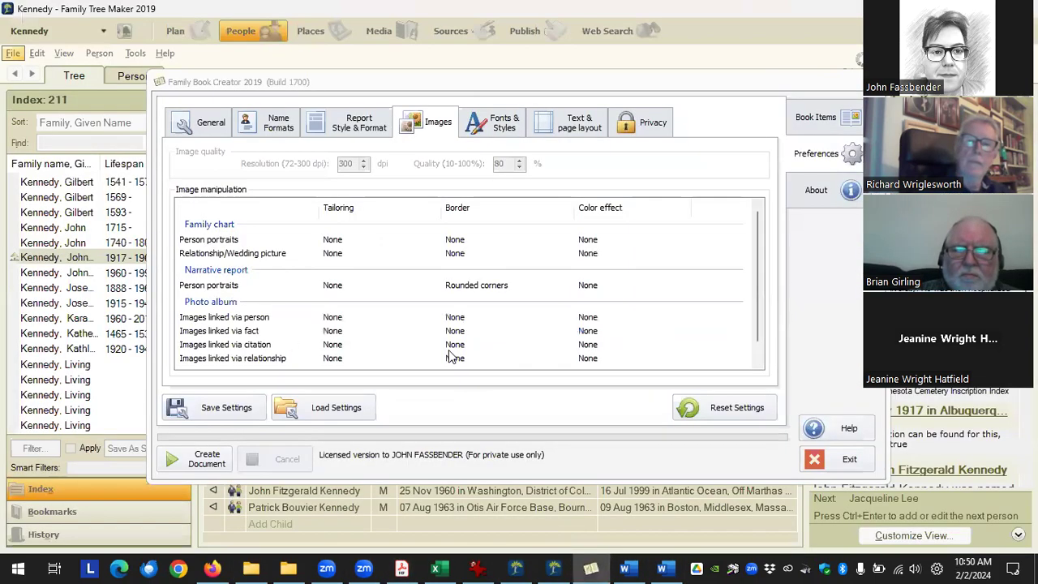
left_click(477, 258)
left_click(546, 255)
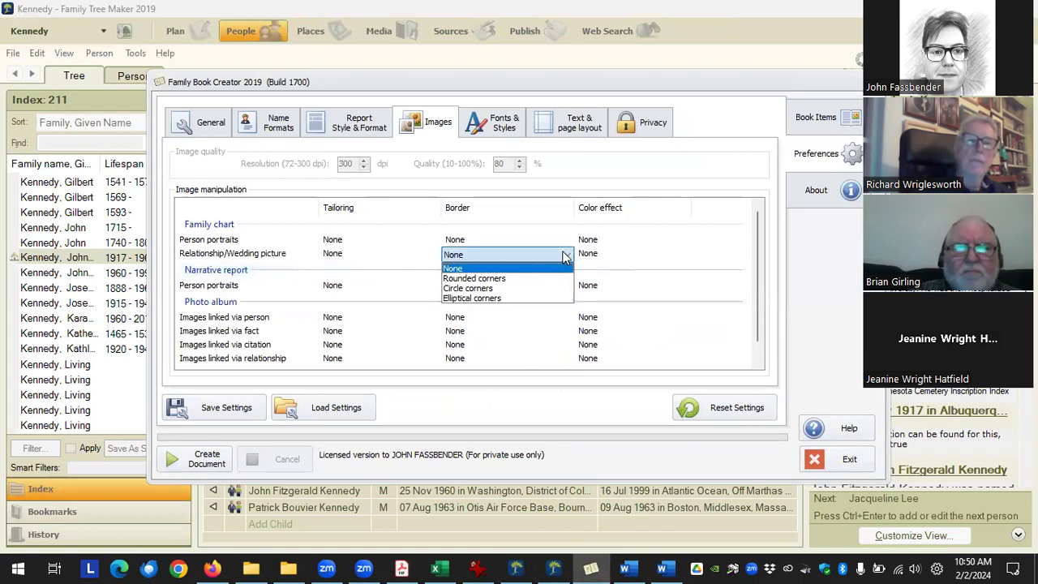
left_click(357, 257)
left_click(373, 258)
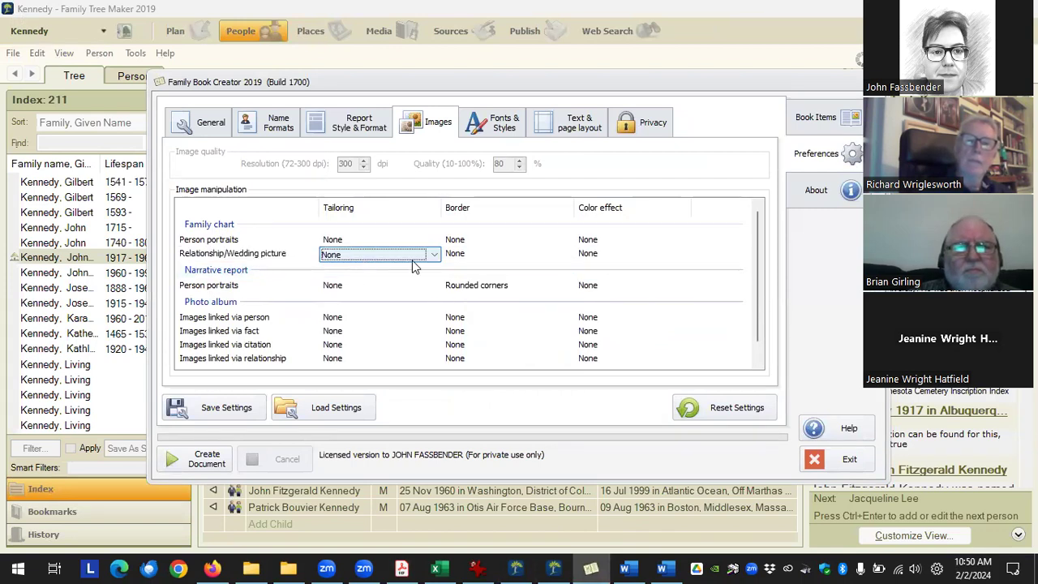
left_click(435, 256)
left_click(347, 278)
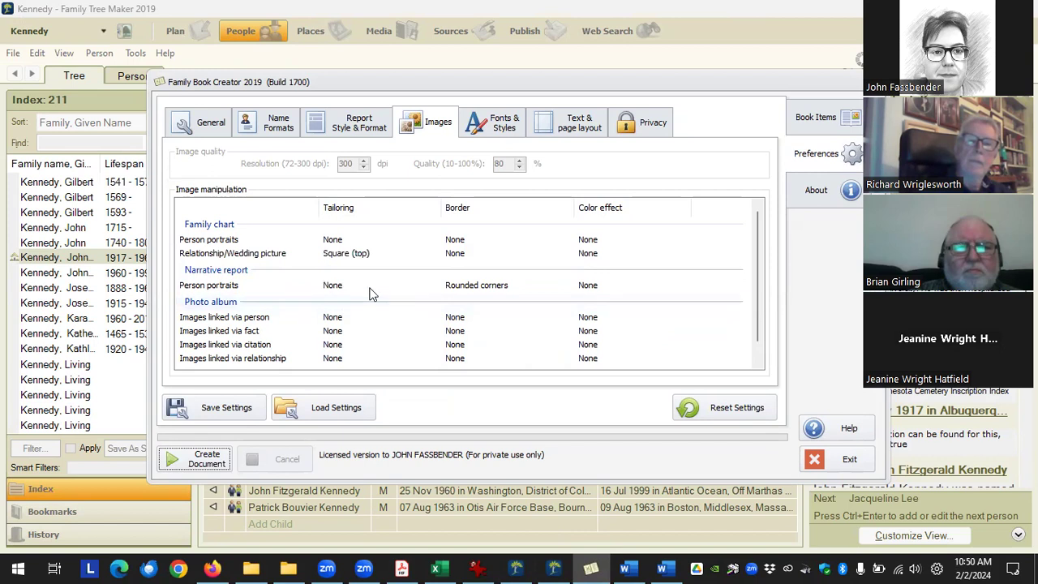
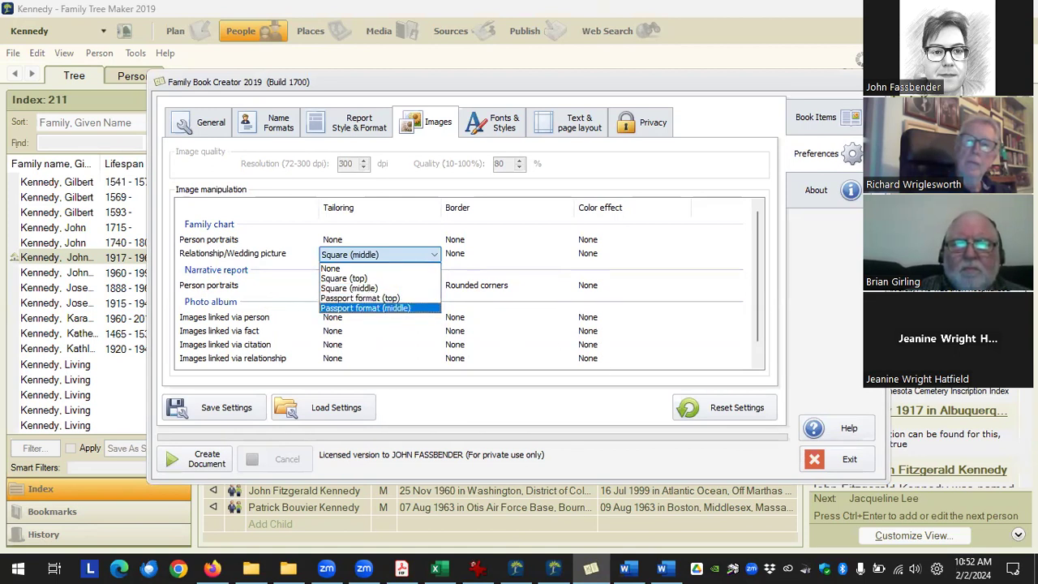
Close the wedding picture's tailoring options unchanged and switch to Firefox to show the help page on cropping and image manipulation.
key("Escape")
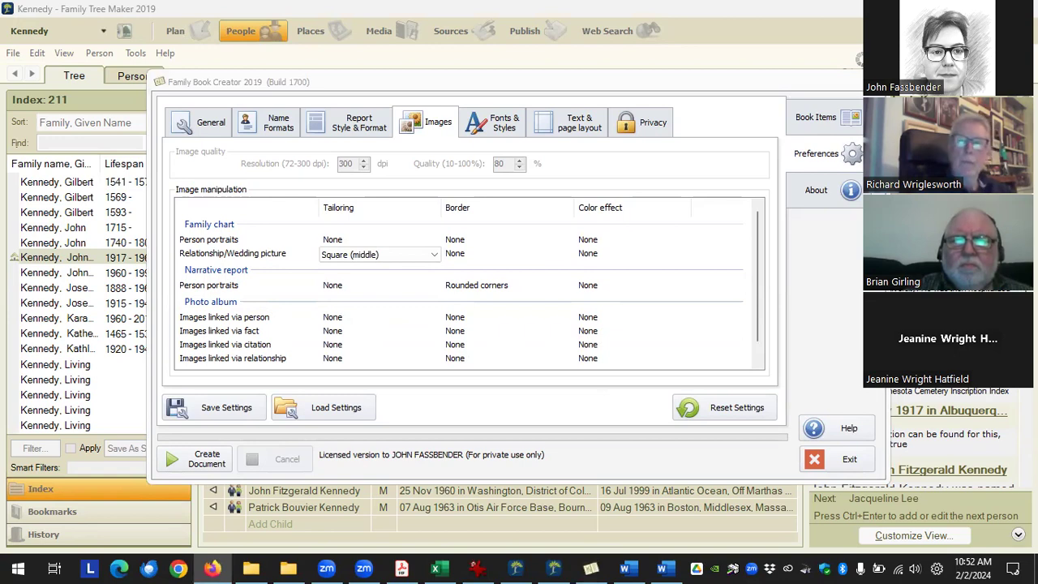
left_click(212, 568)
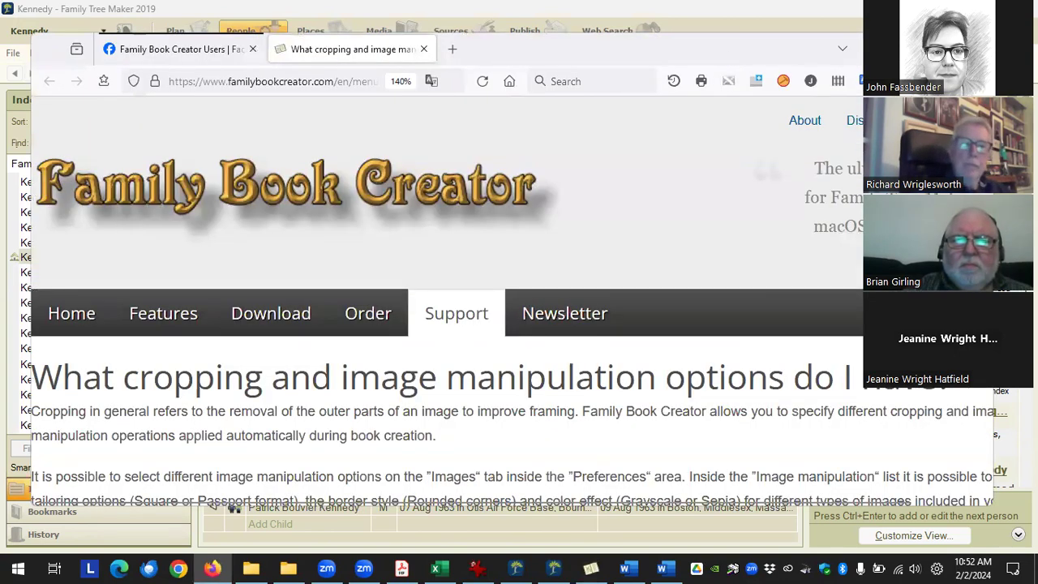
Maximize the help page and review its tailoring explanation and the example table for None, Square (top), Square (middle) and Passport format.
key("super+Up")
scroll(481, 301, "down", 6)
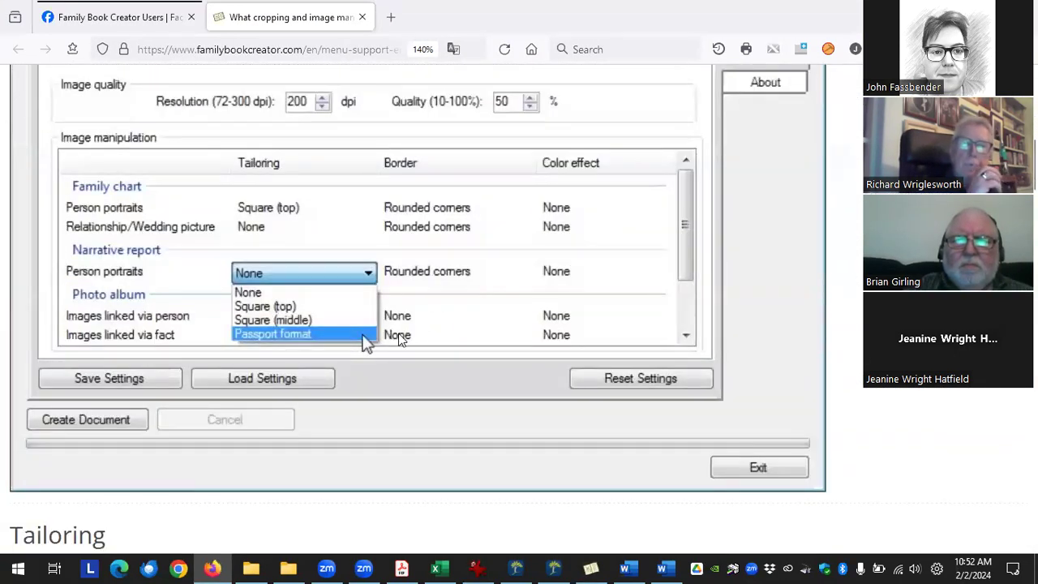
scroll(399, 339, "down", 6)
scroll(429, 324, "up", 3)
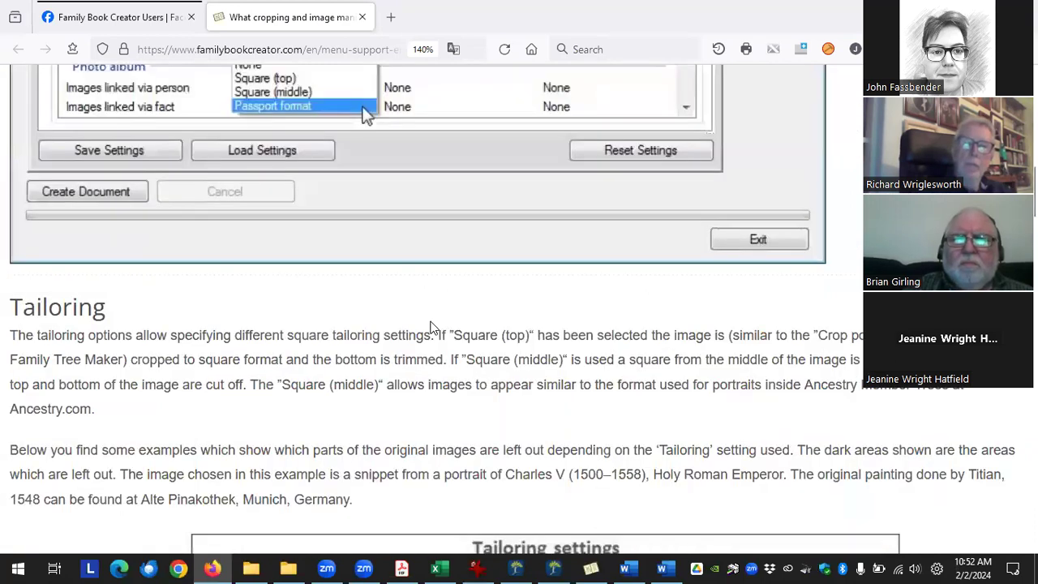
scroll(430, 328, "up", 3)
scroll(431, 327, "down", 8)
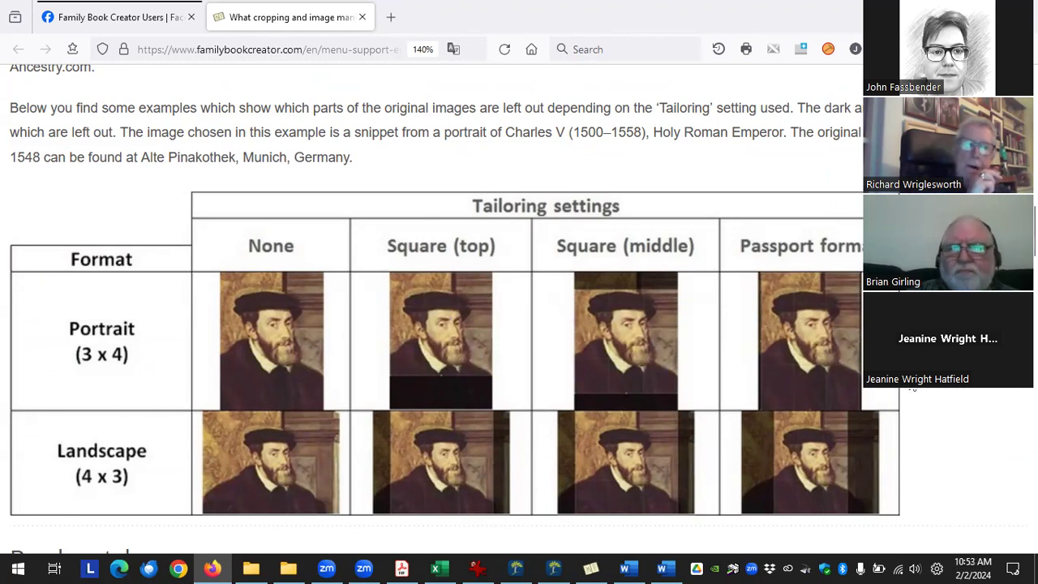
scroll(937, 407, "down", 3)
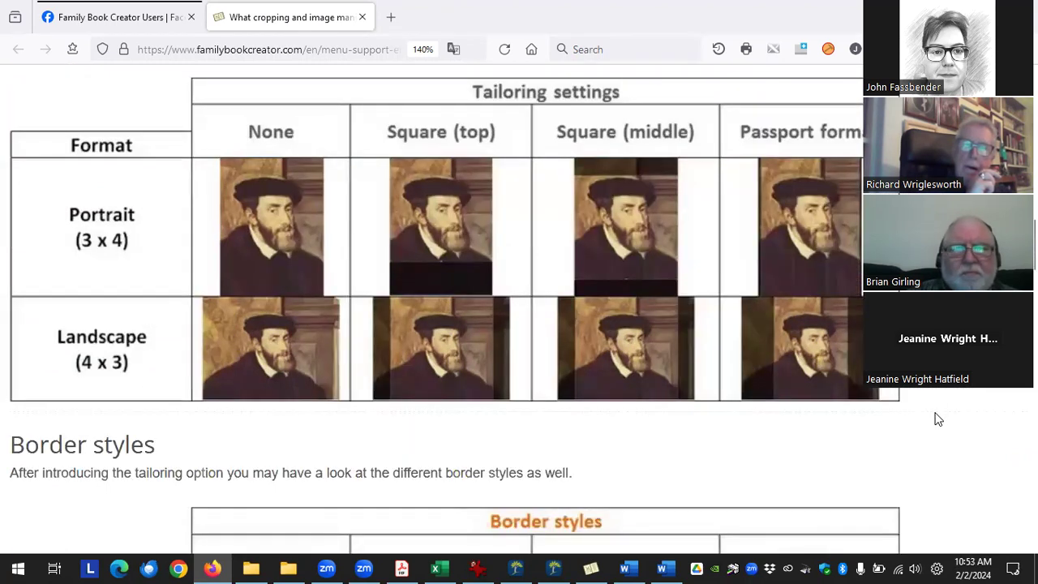
Examine the help page's examples of border styles, combined tailoring and border settings for portrait and landscape images, and color effects.
scroll(268, 363, "down", 9)
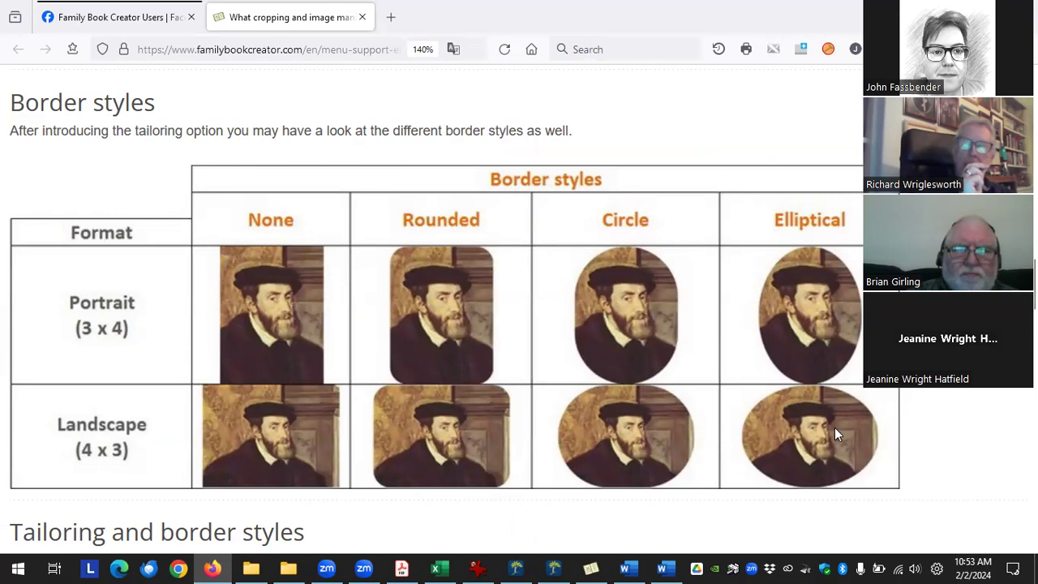
scroll(835, 433, "down", 5)
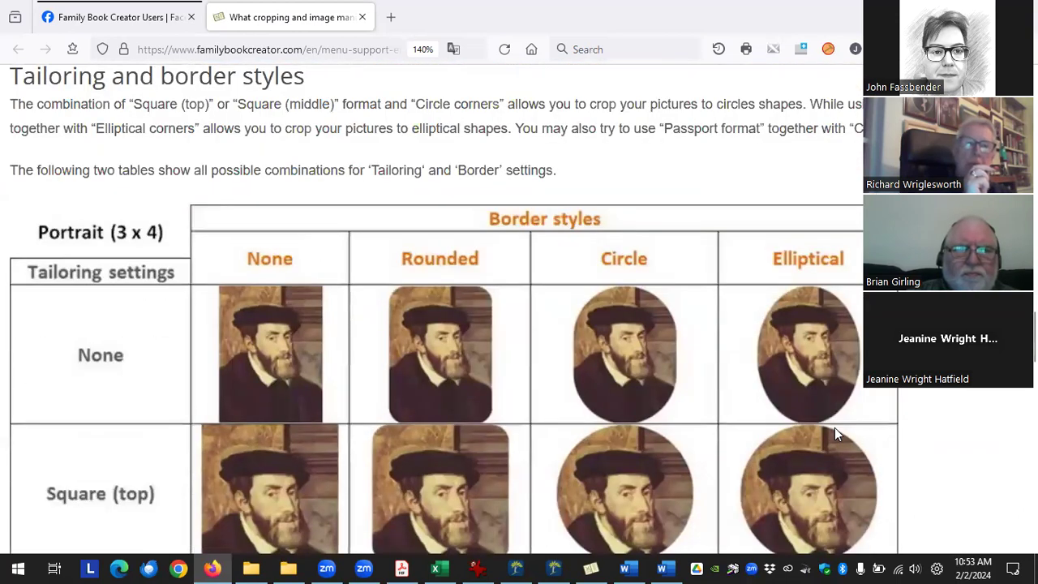
scroll(835, 434, "down", 3)
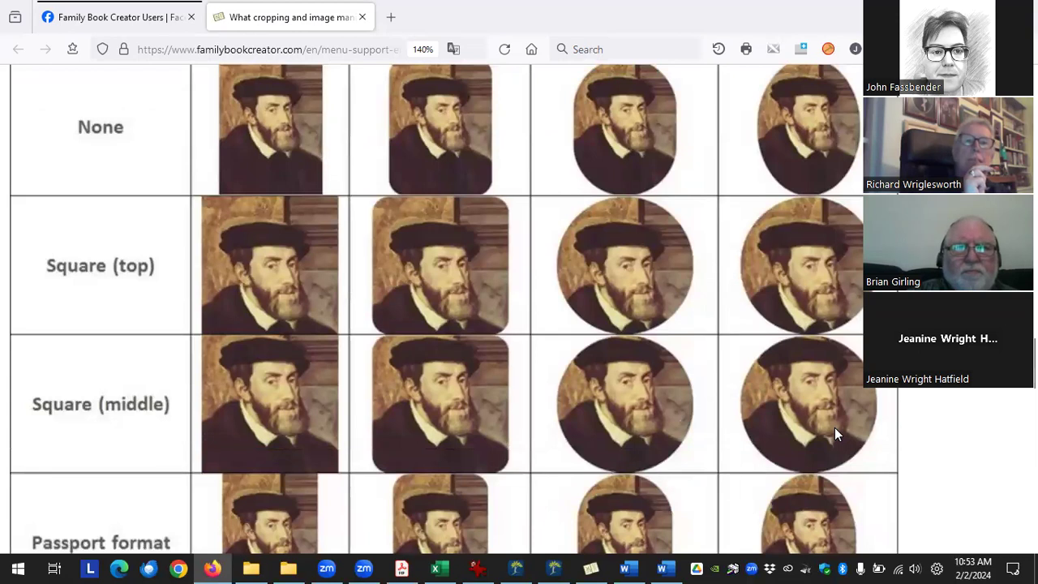
scroll(834, 433, "down", 2)
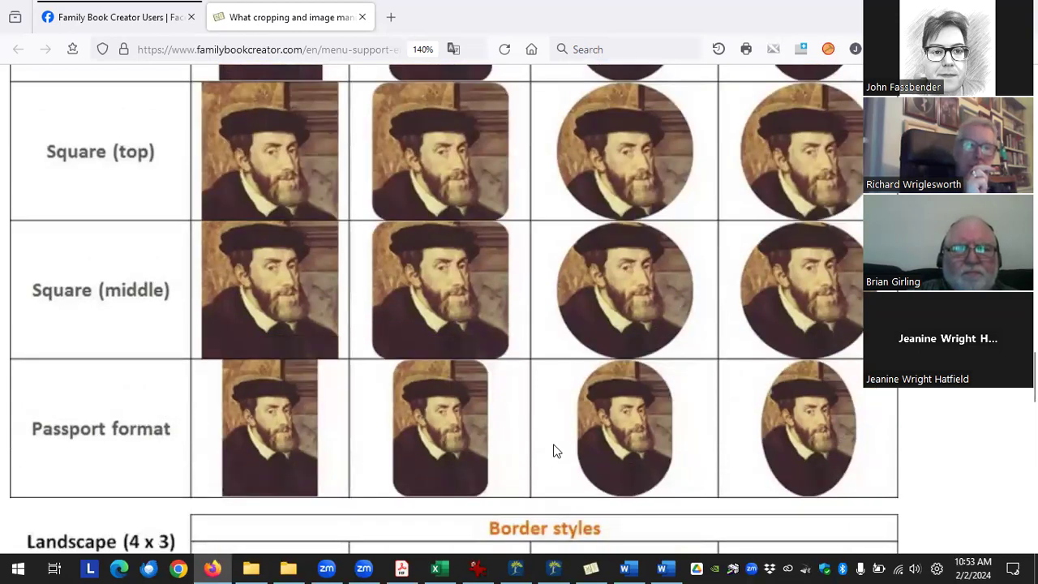
scroll(559, 440, "up", 6)
scroll(565, 438, "down", 2)
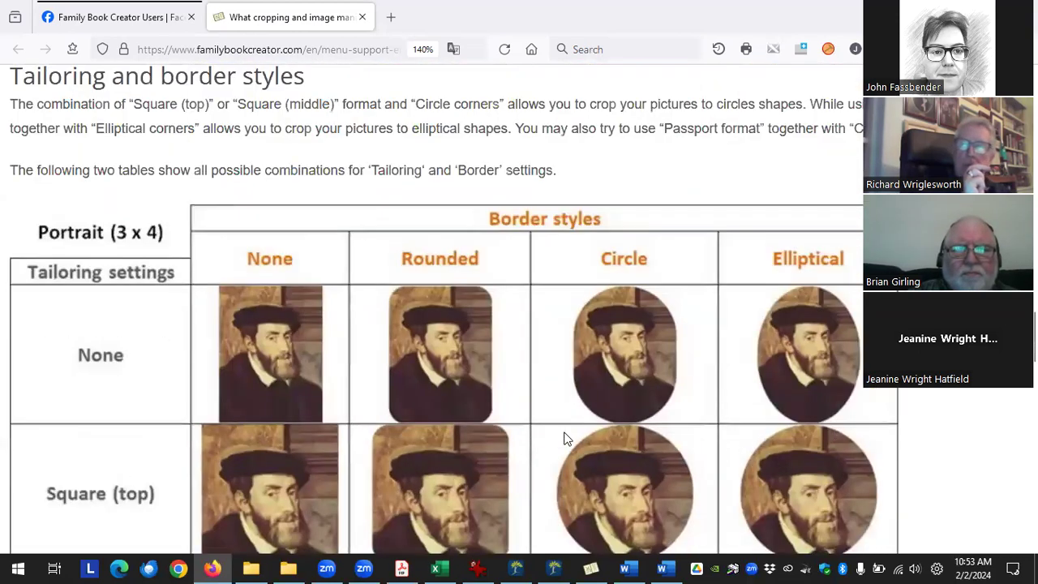
scroll(565, 438, "down", 15)
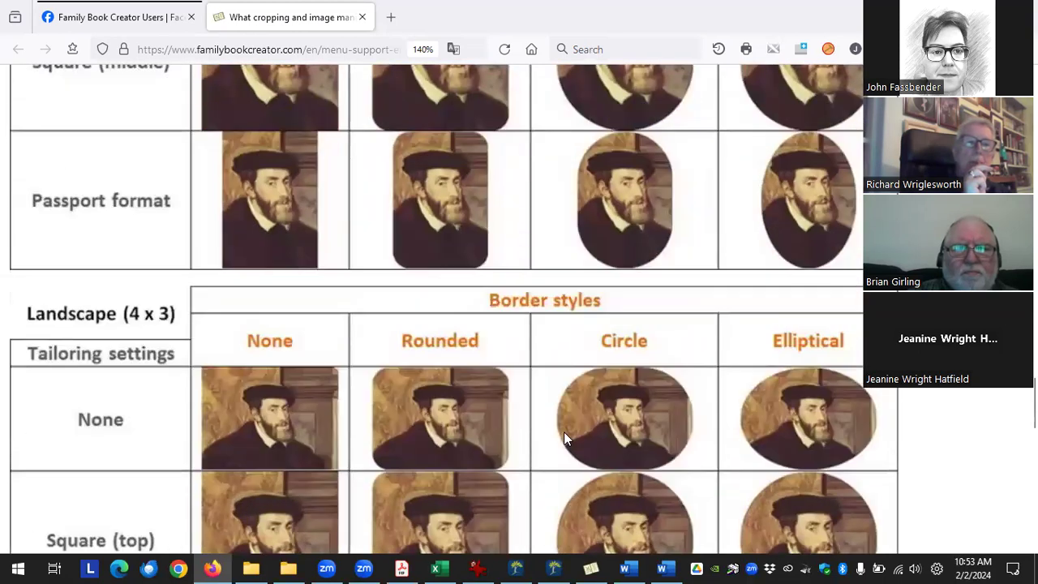
scroll(565, 437, "up", 2)
scroll(565, 435, "down", 4)
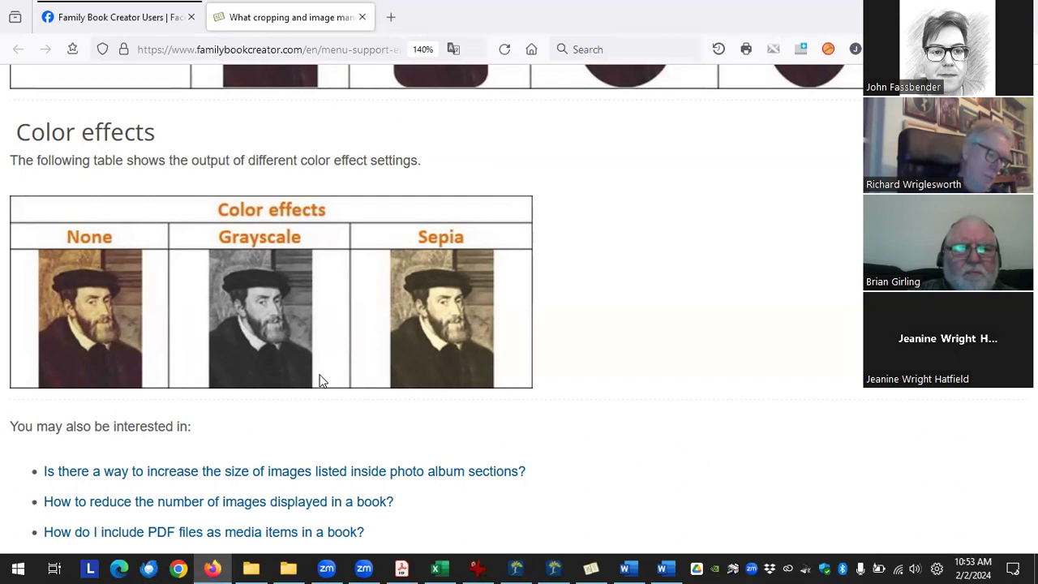
Return to Family Book Creator and show the border and color effect choices for the family chart's person portraits without changing them.
left_click(593, 567)
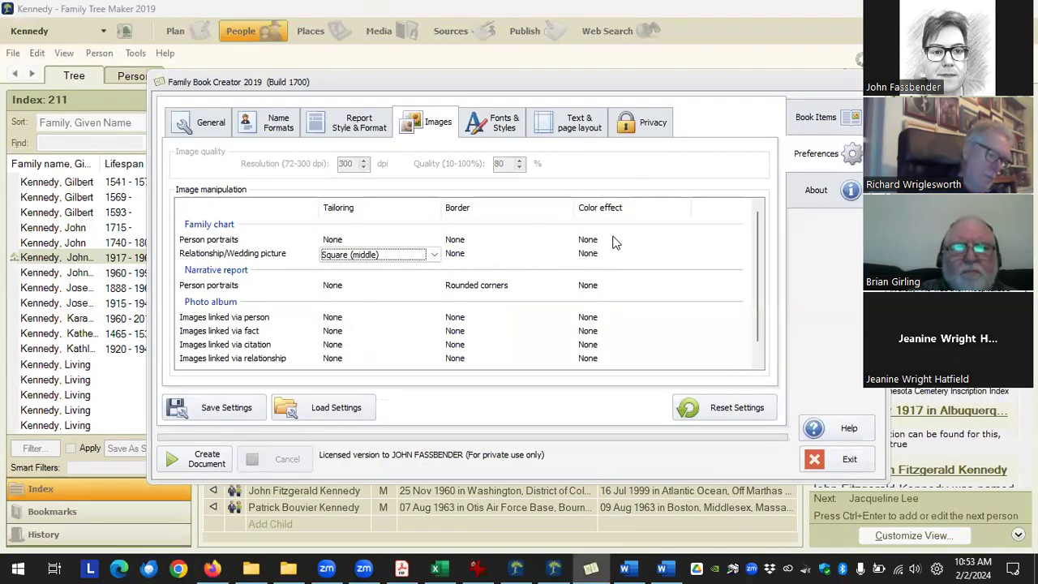
left_click(481, 241)
left_click(482, 242)
left_click(565, 242)
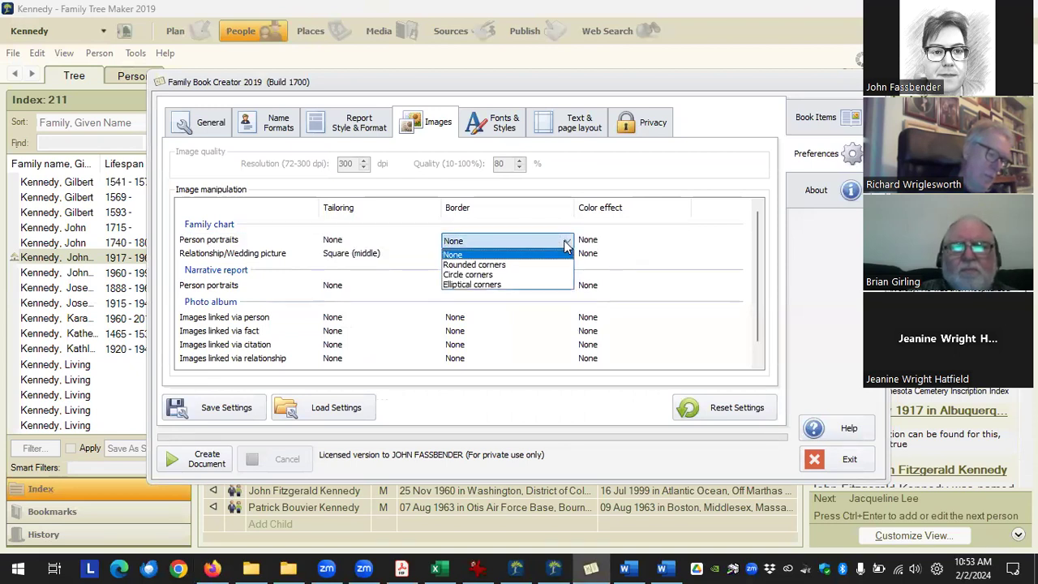
left_click(618, 245)
left_click(632, 243)
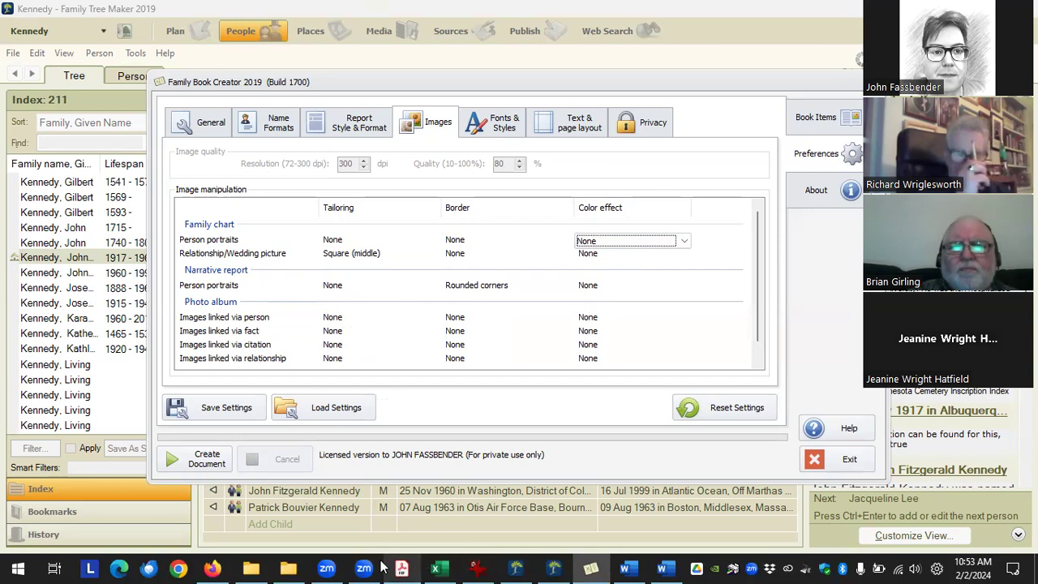
In File Explorer's Class 2 folder, open Descendants of John Fitzgerald Kennedy and Jacqueline Lee Bouvier Borders.pdf.
left_click(253, 567)
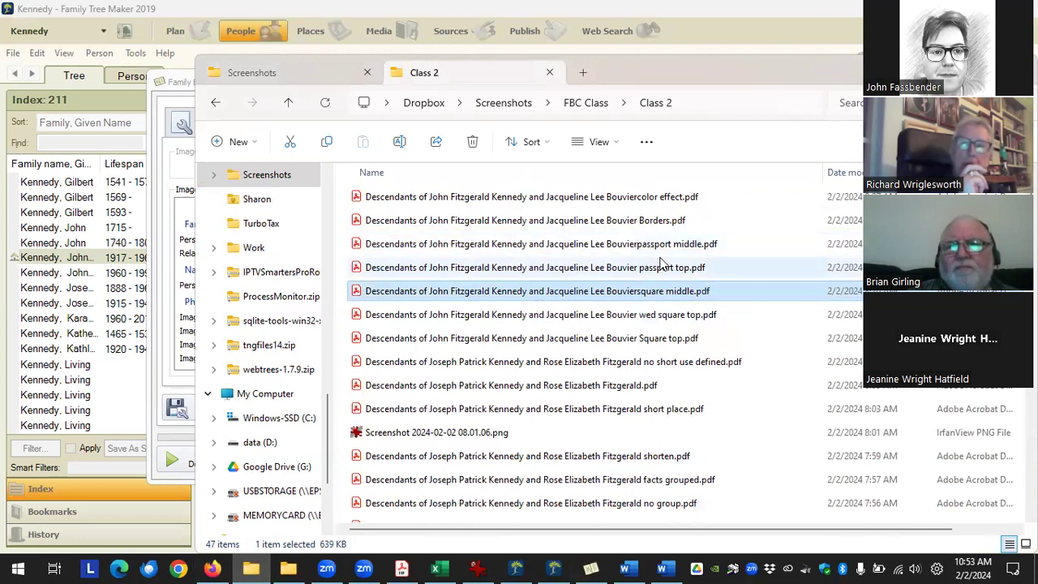
left_click(578, 225)
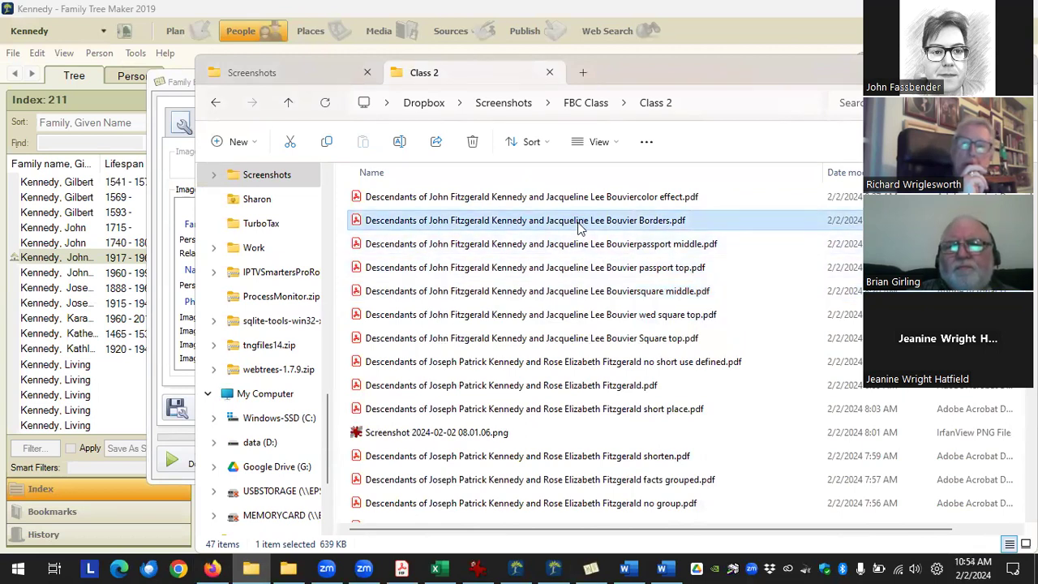
double_click(578, 226)
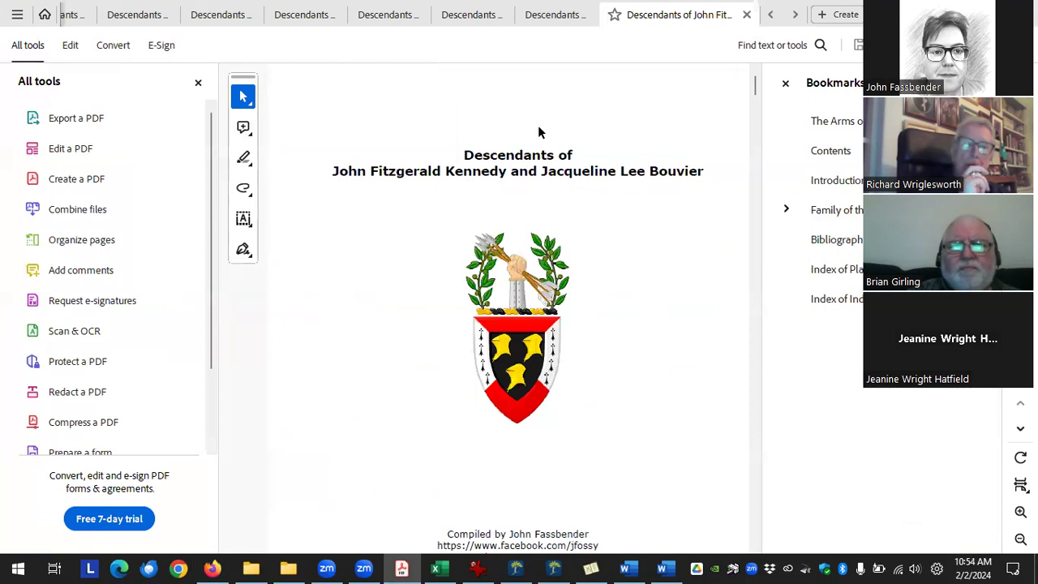
Close the tools pane and show the Borders book's family chart, followed by John Fitzgerald Kennedy's portrait in the narrative.
left_click(198, 81)
left_click(835, 210)
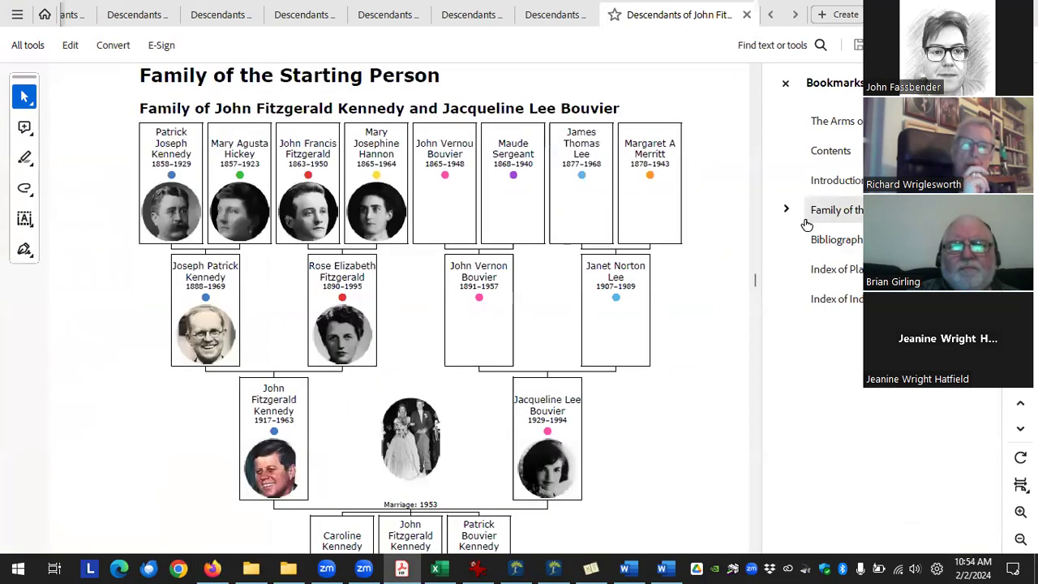
scroll(459, 349, "down", 1)
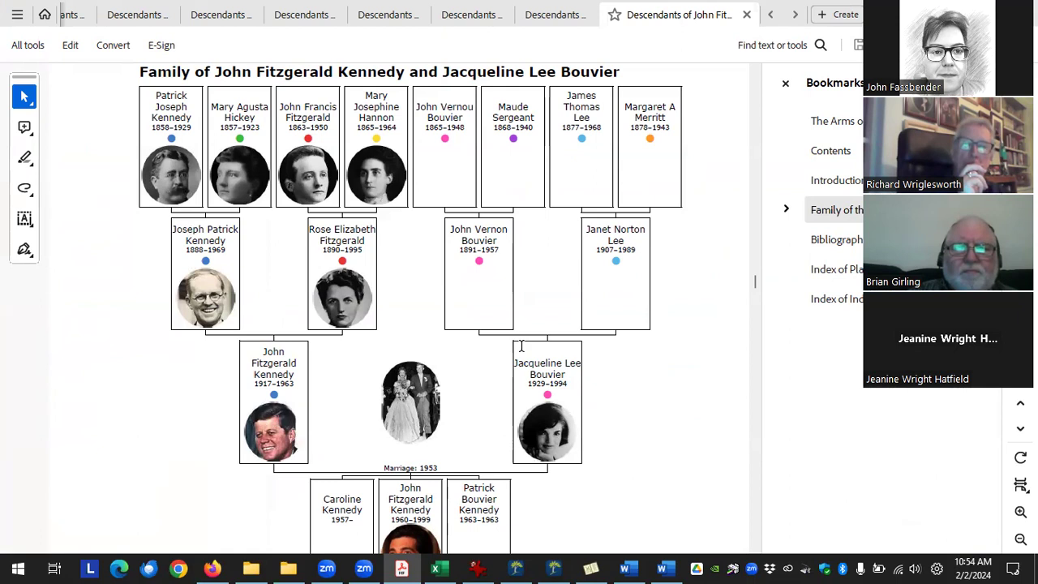
scroll(521, 346, "down", 8)
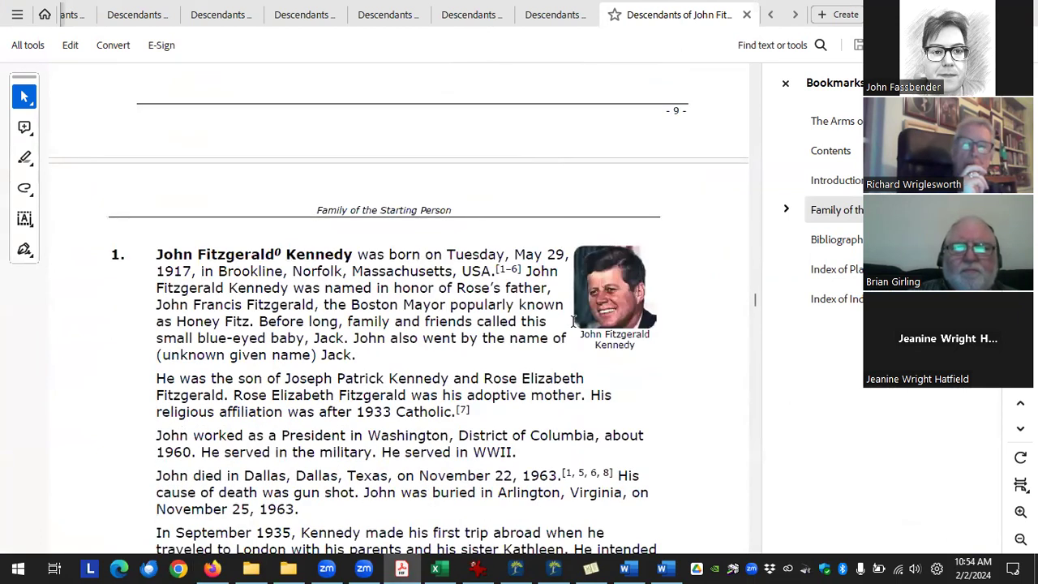
scroll(600, 405, "down", 2)
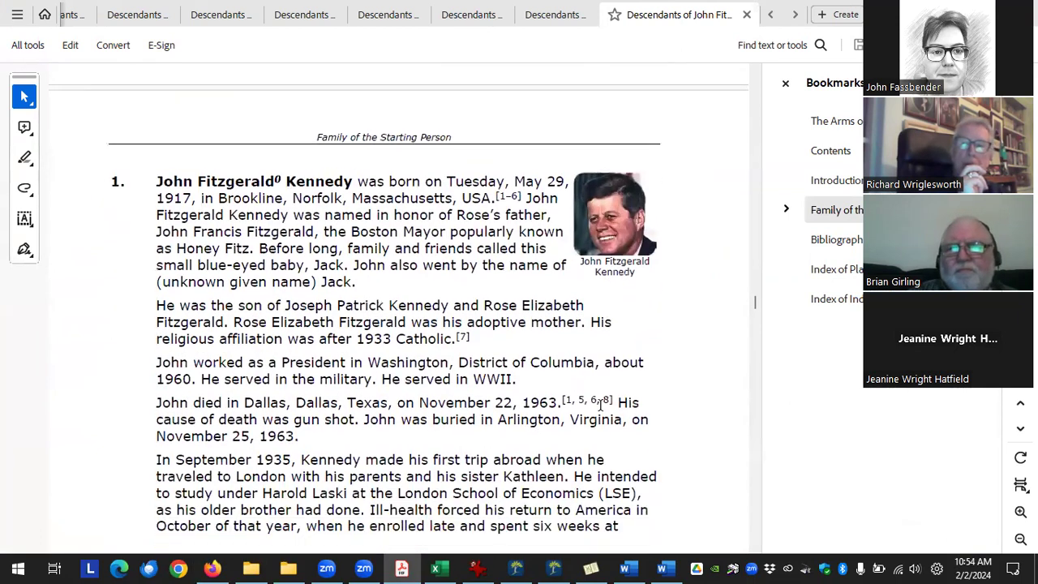
Return to Family Book Creator and set the family chart borders to Circle corners for Person portraits and Elliptical corners for the Relationship/Wedding picture.
left_click(552, 568)
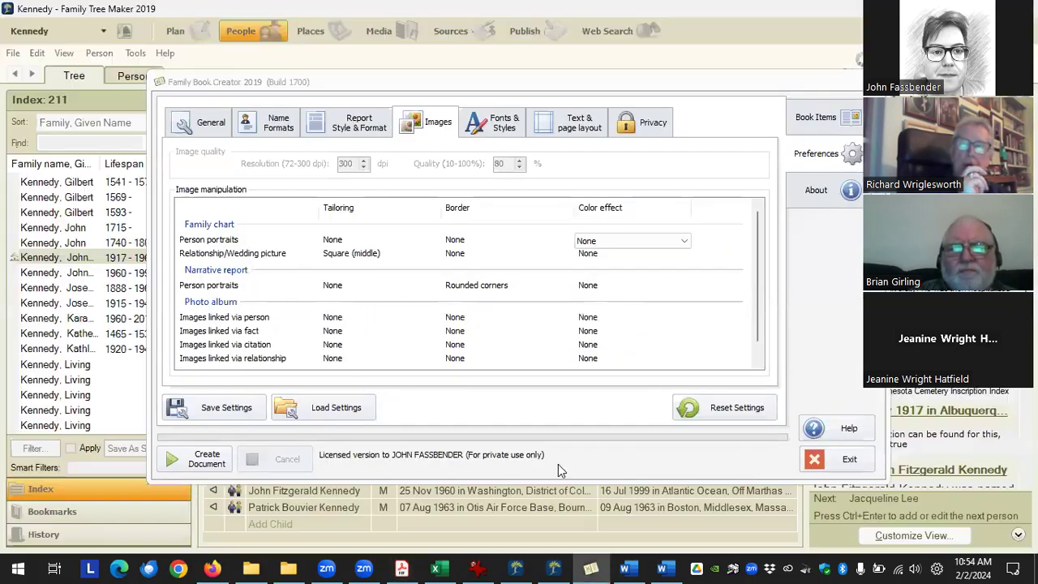
left_click(485, 241)
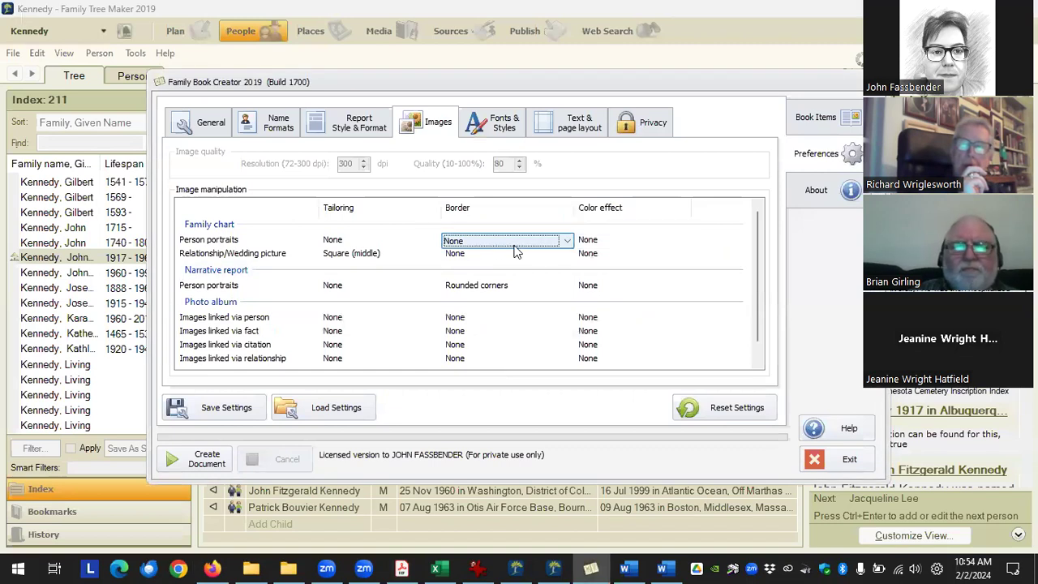
left_click(567, 241)
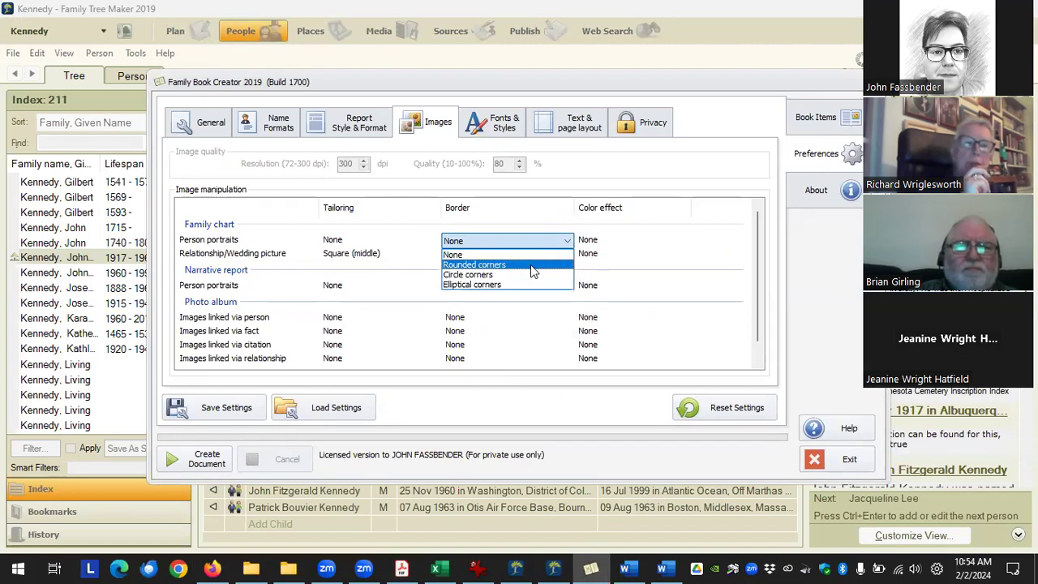
left_click(526, 276)
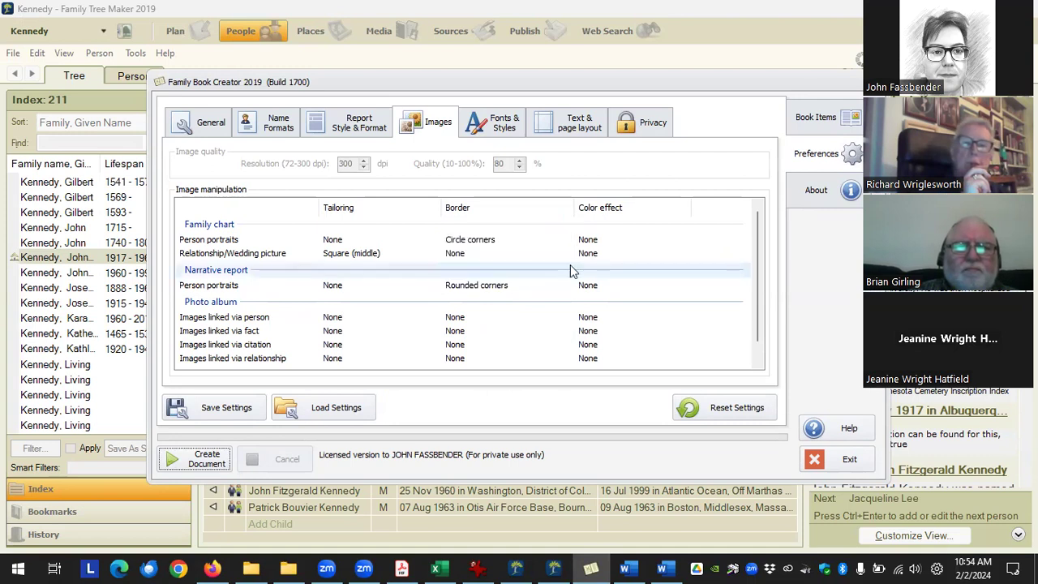
left_click(535, 256)
left_click(567, 256)
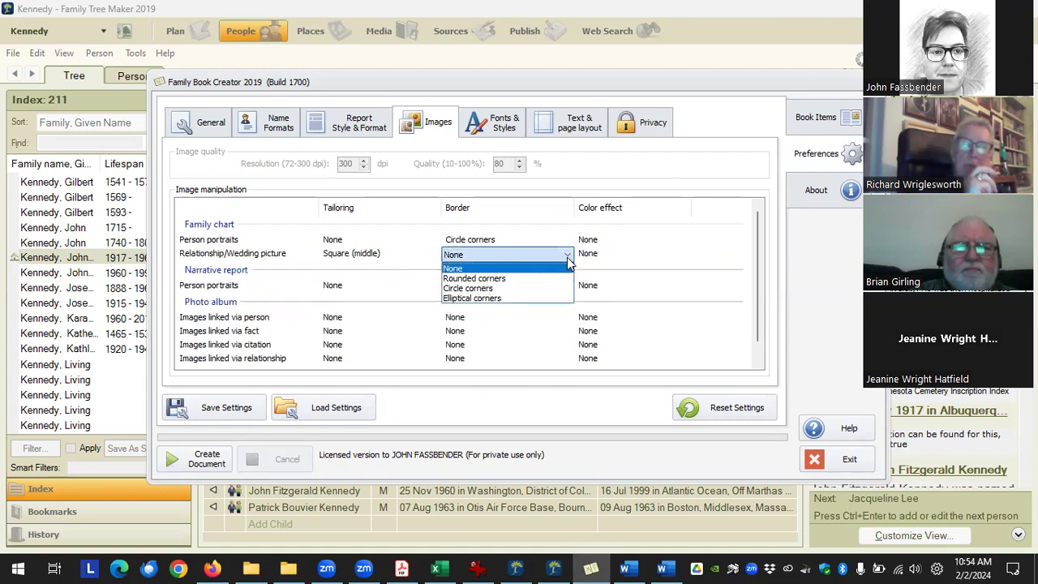
left_click(531, 298)
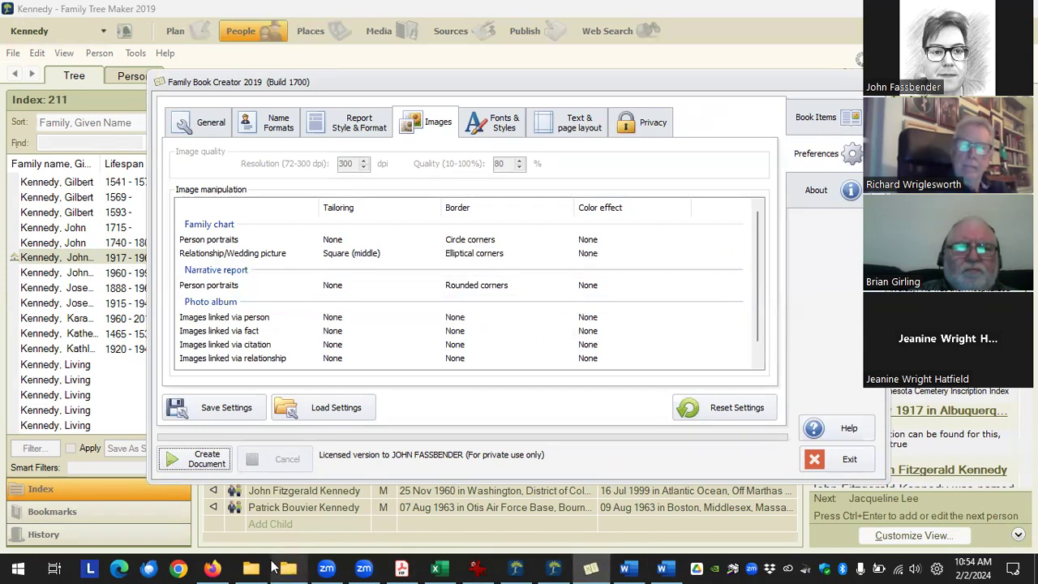
In File Explorer's Class 2 folder, open Descendants of John Fitzgerald Kennedy and Jacqueline Lee Bouviercolor effect.pdf.
mouse_move(262, 569)
left_click(190, 506)
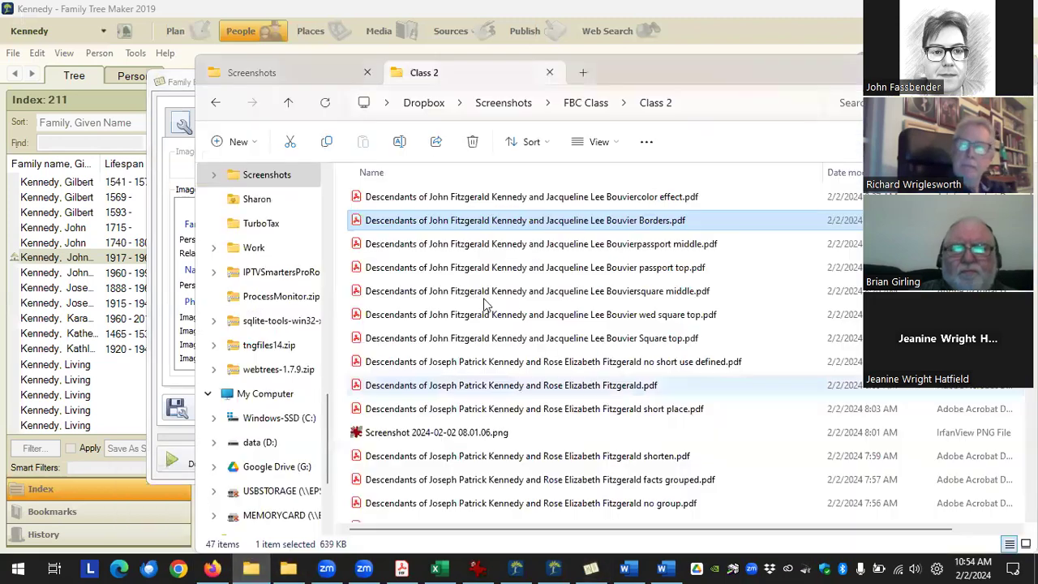
left_click(566, 201)
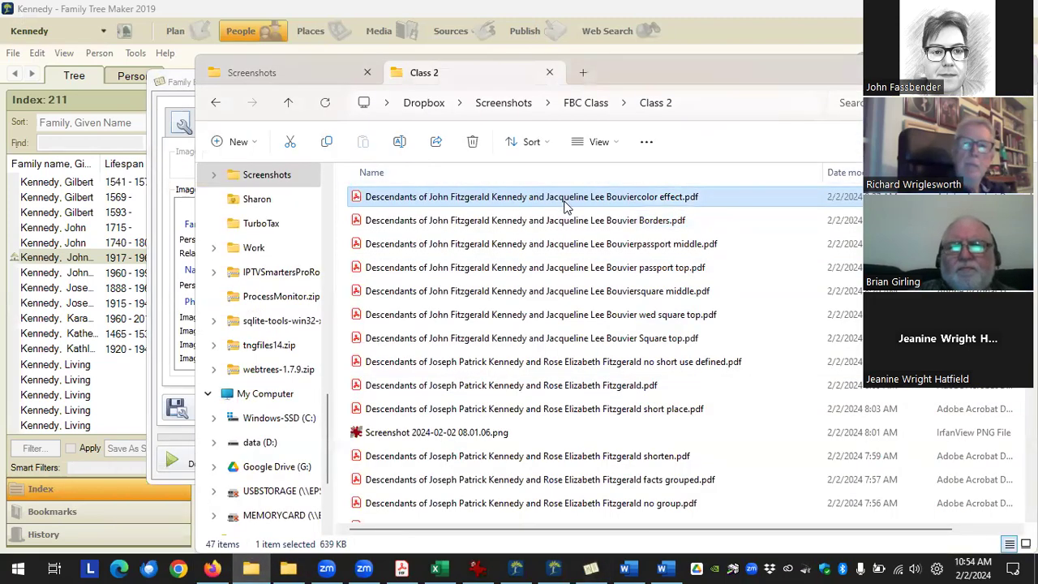
double_click(566, 201)
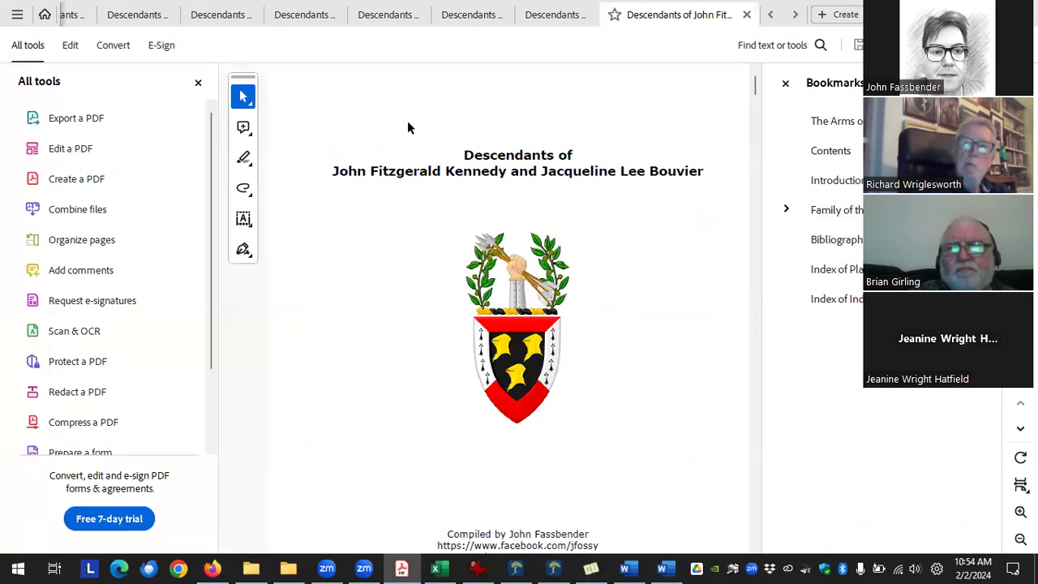
Go to the family chart of the starting person in the color effect book and close the tools pane.
left_click(846, 209)
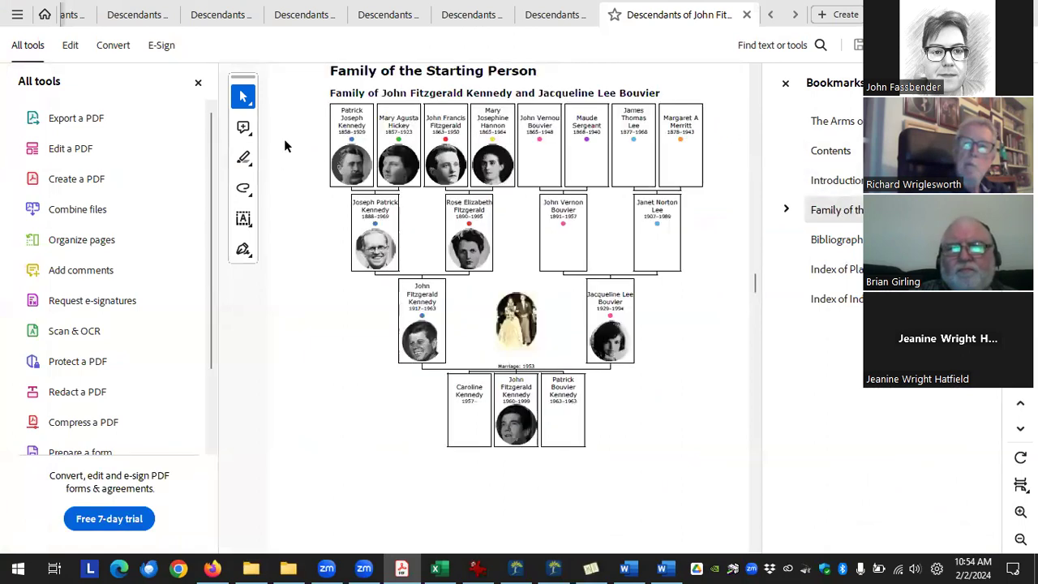
left_click(198, 82)
scroll(451, 396, "down", 2)
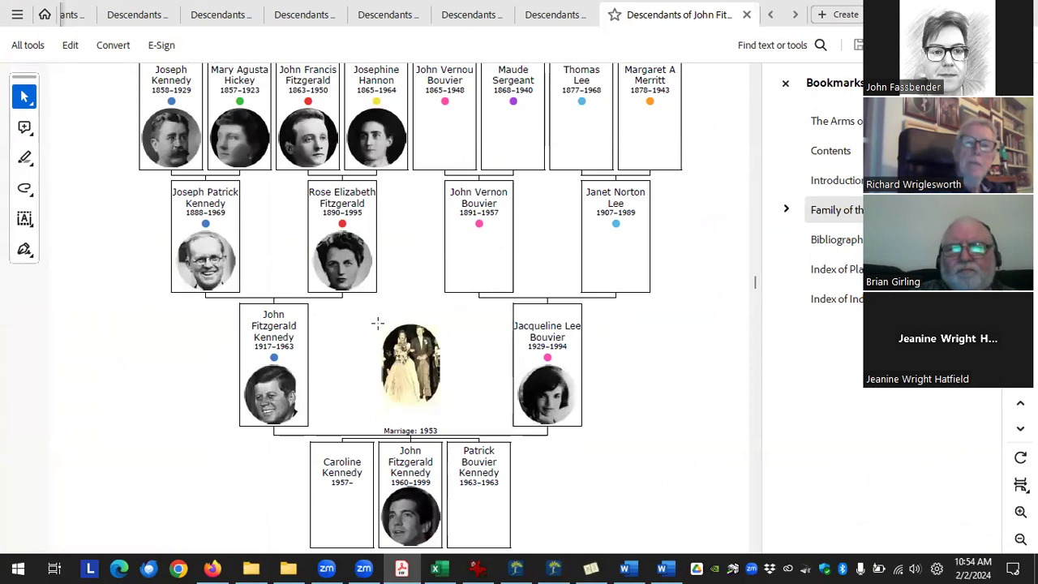
Compare the family chart in the Borders book with the one in the color effect book.
left_click(525, 178)
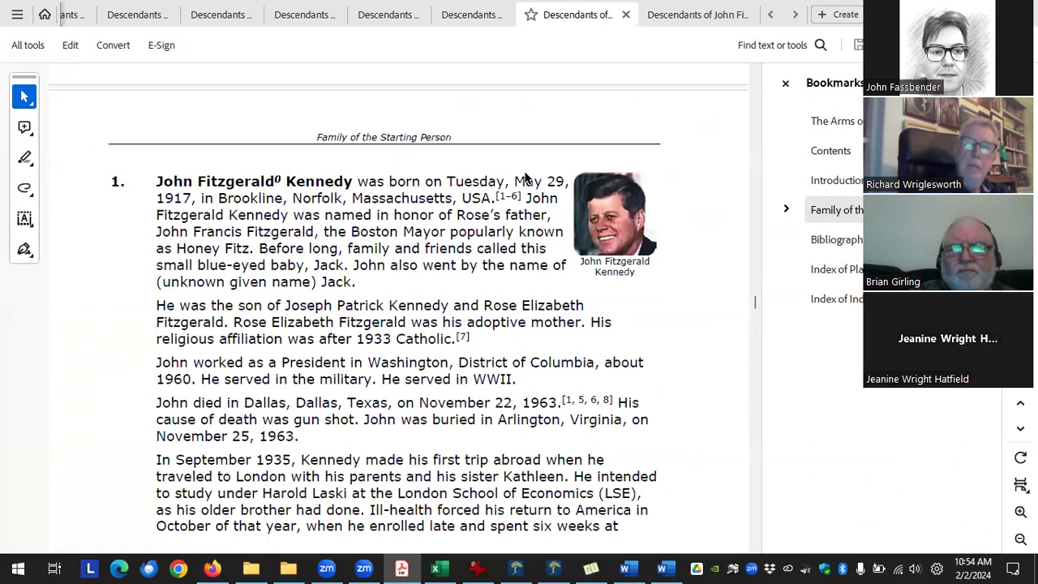
key("ctrl+w")
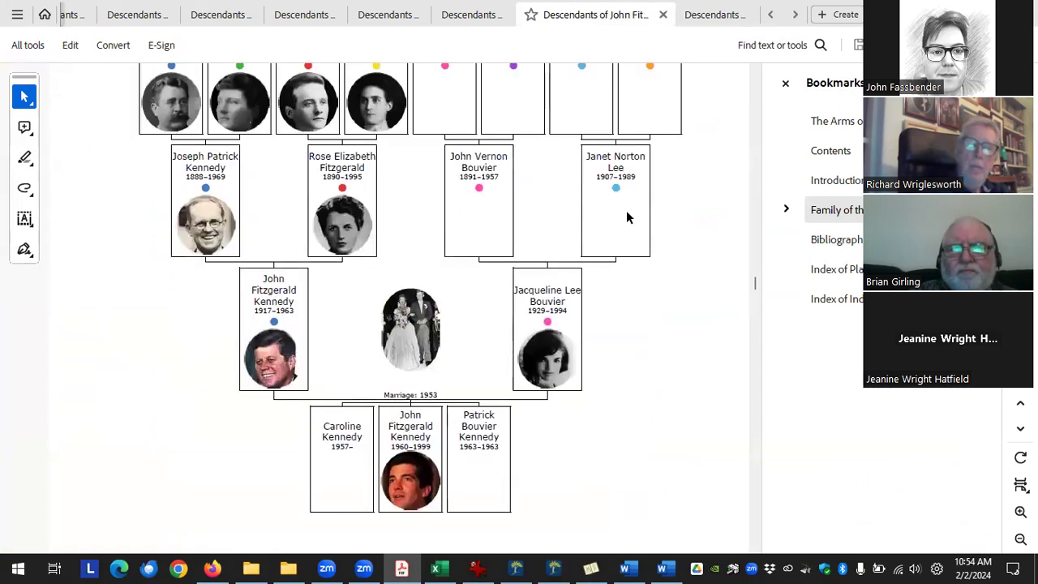
key("ctrl+w")
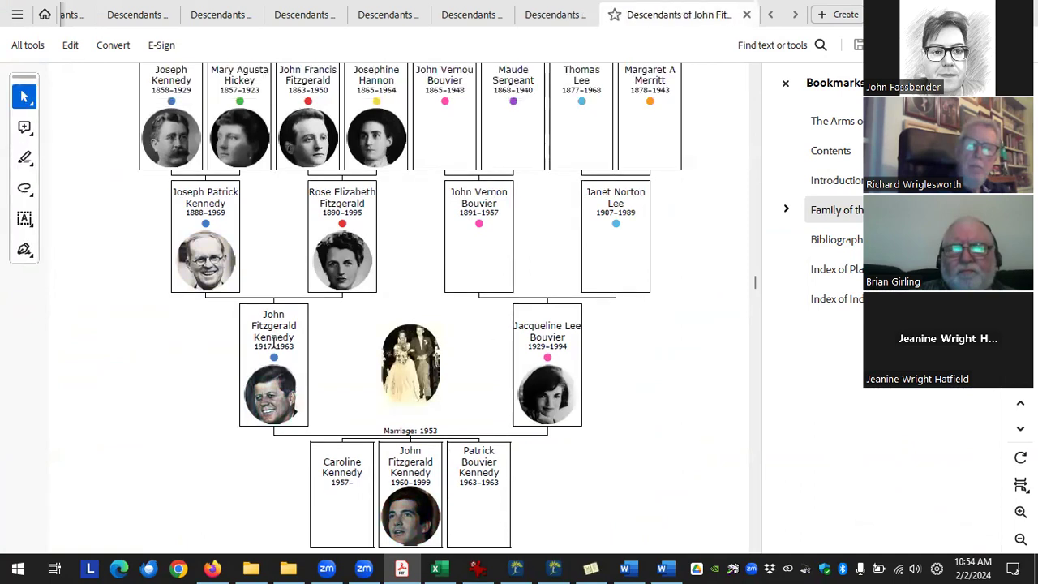
View the starting person's narrative portrait in the color effect book, and review the image manipulation settings in Family Book Creator.
scroll(570, 388, "down", 8)
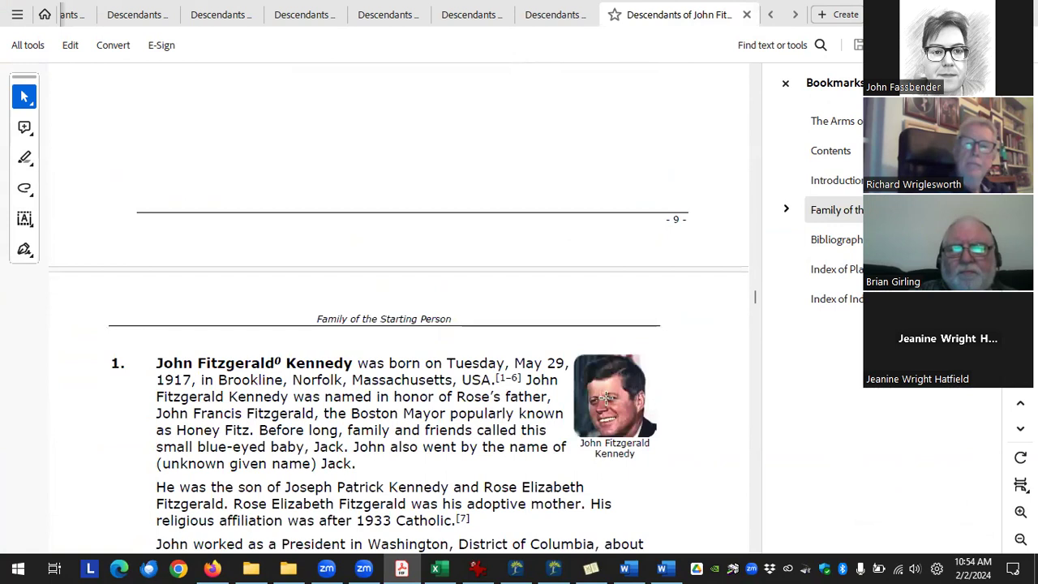
left_click(590, 568)
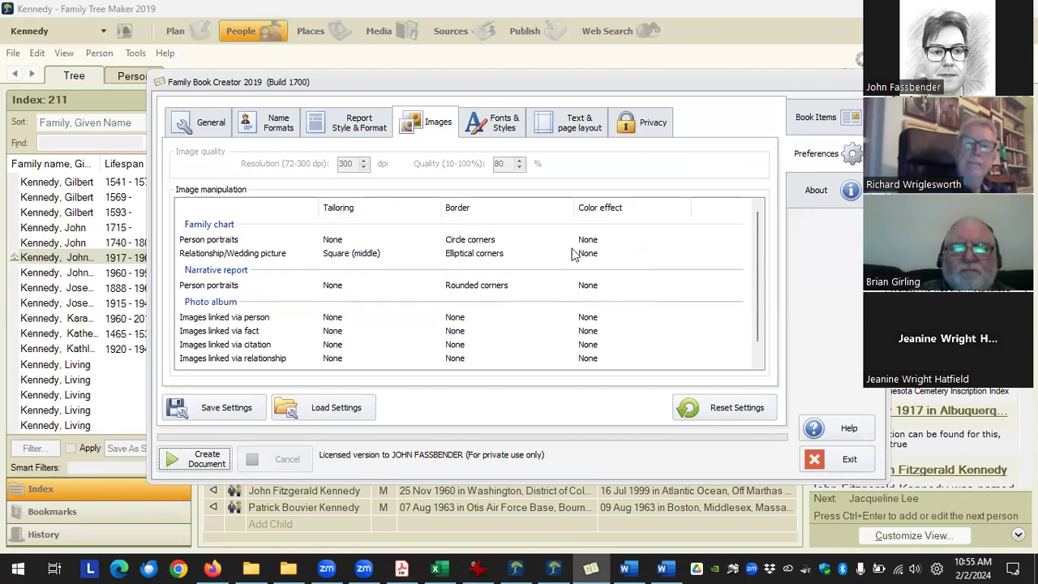
scroll(594, 265, "down", 1)
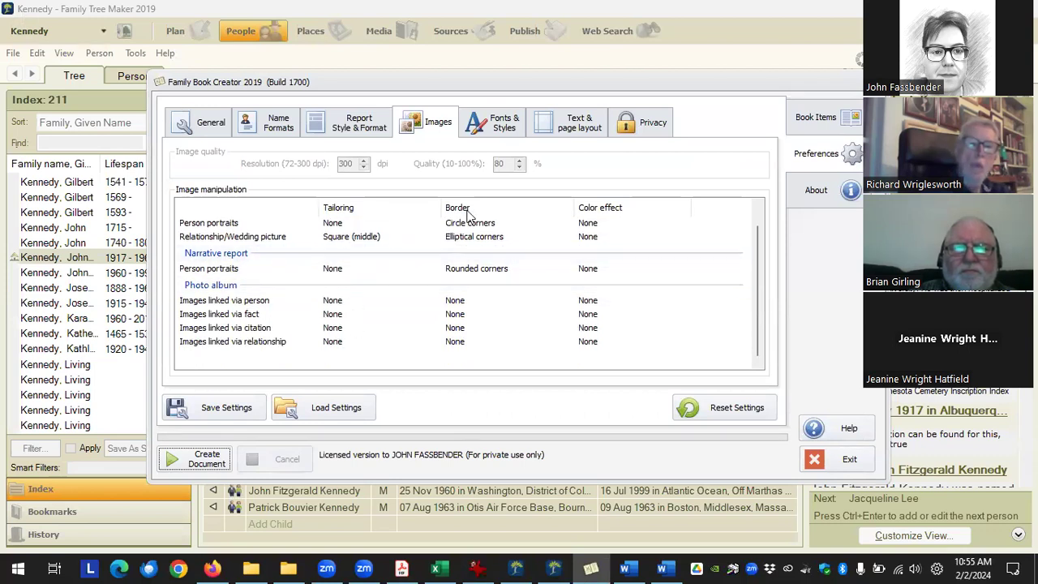
scroll(478, 276, "up", 1)
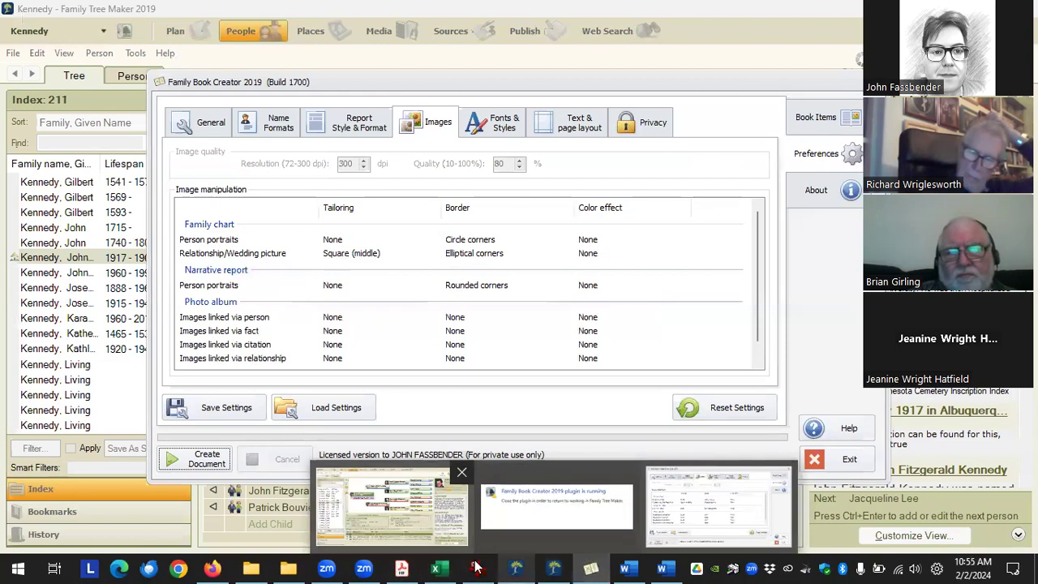
Switch to Firefox and open the featured posts of the Family Book Creator Users group on Facebook.
left_click(214, 566)
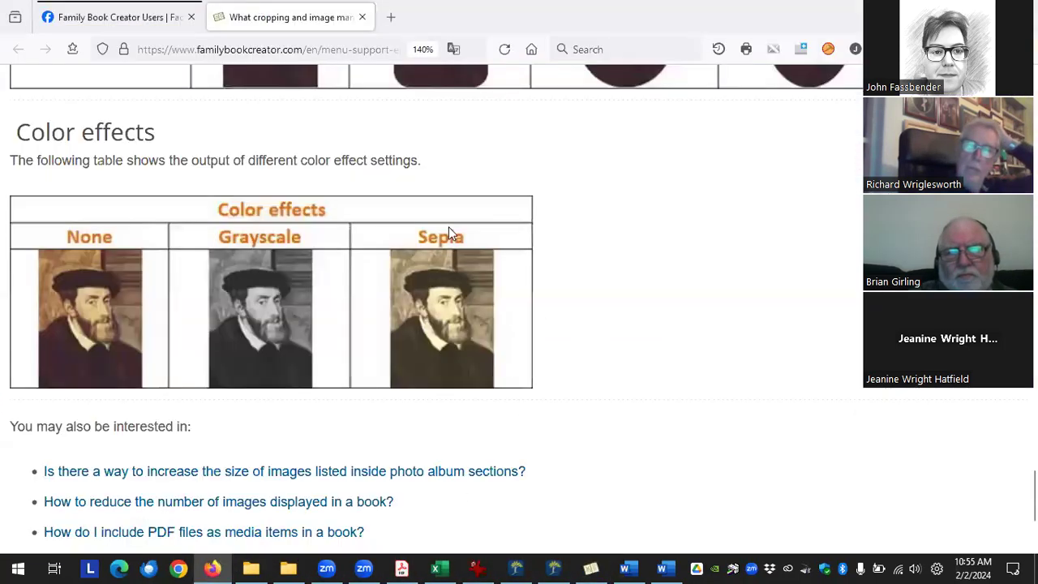
left_click(113, 17)
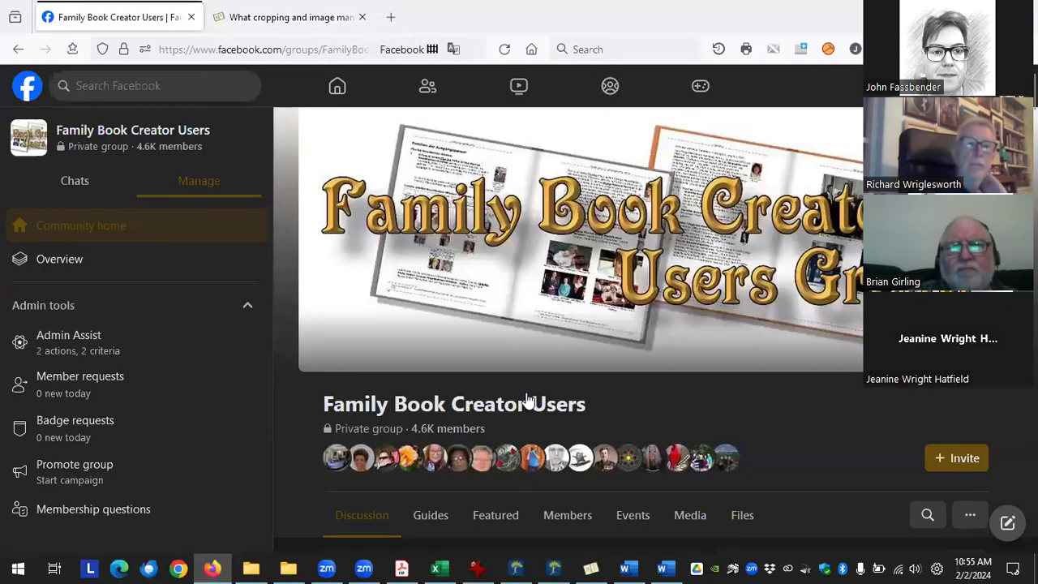
scroll(527, 398, "down", 4)
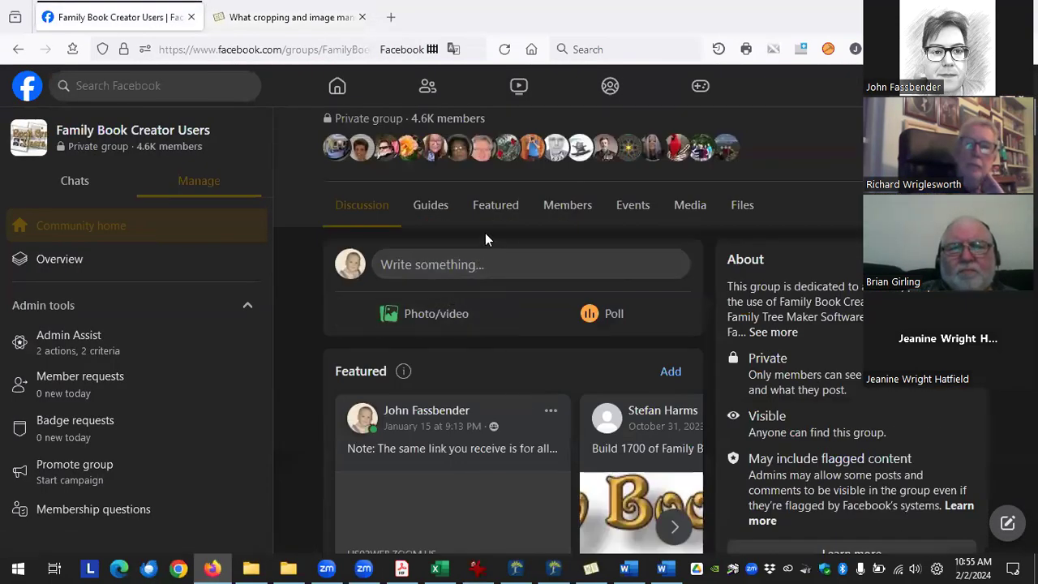
left_click(497, 208)
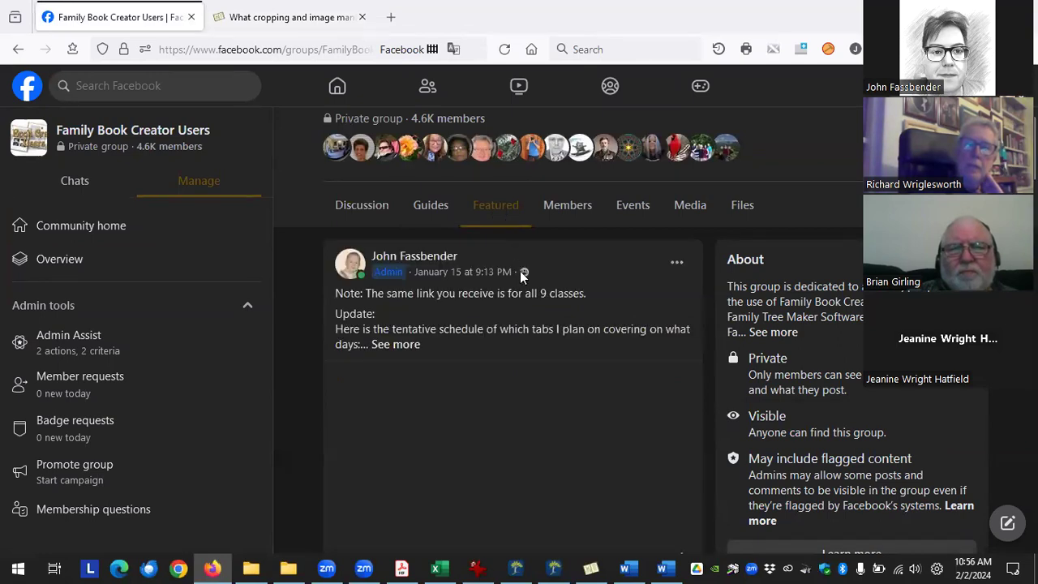
Find the featured post about Build 1700 for FTM on Windows and read its full text.
scroll(513, 298, "down", 15)
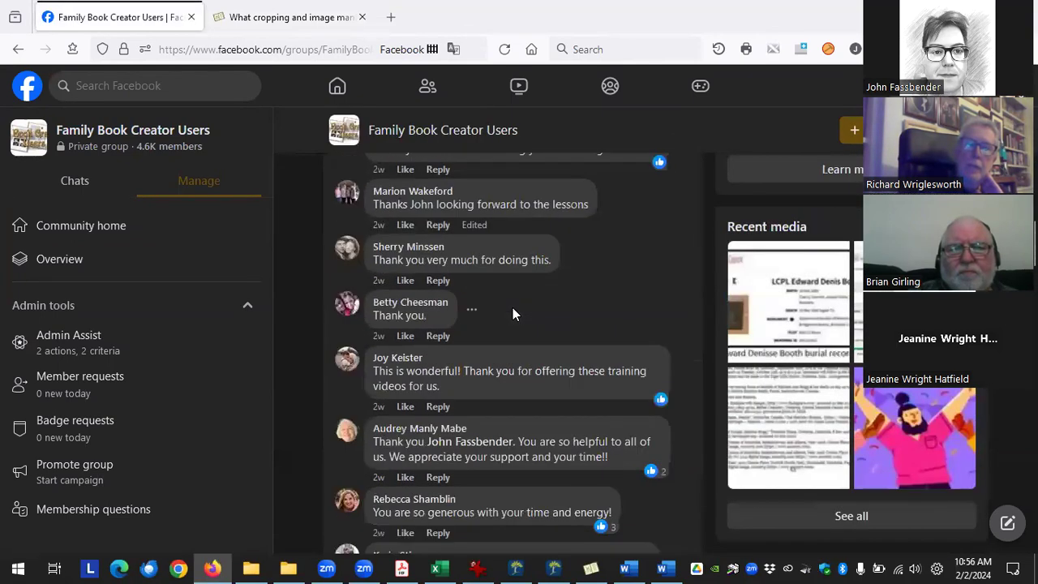
scroll(504, 332, "down", 10)
scroll(354, 344, "up", 4)
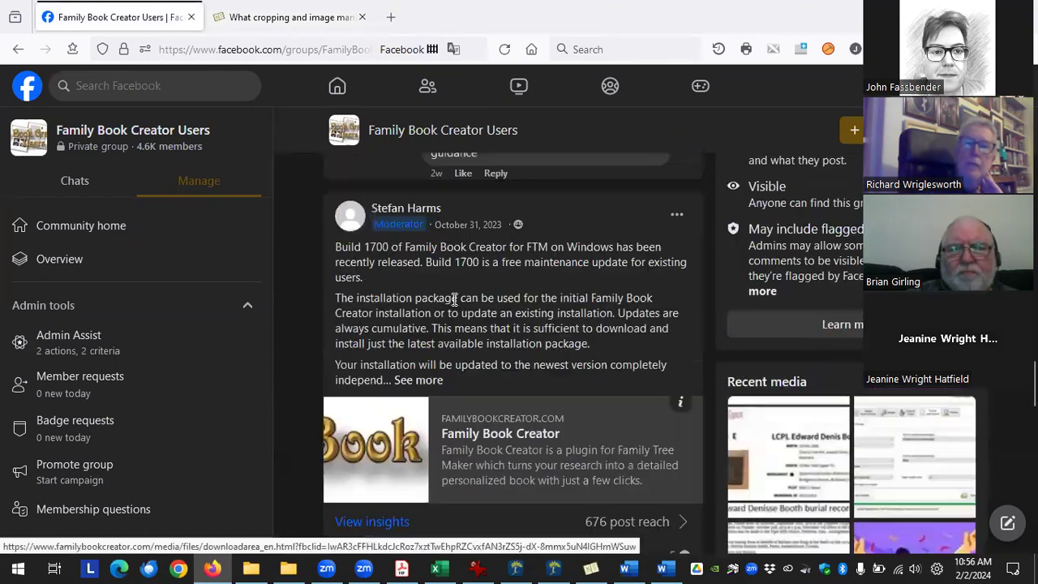
left_click(418, 379)
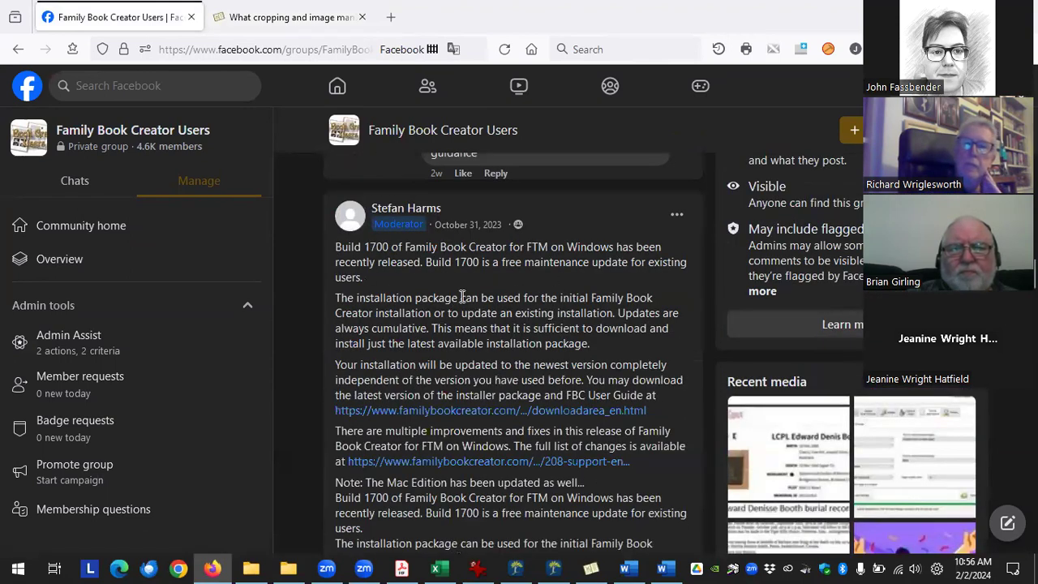
scroll(461, 297, "down", 3)
scroll(419, 255, "up", 3)
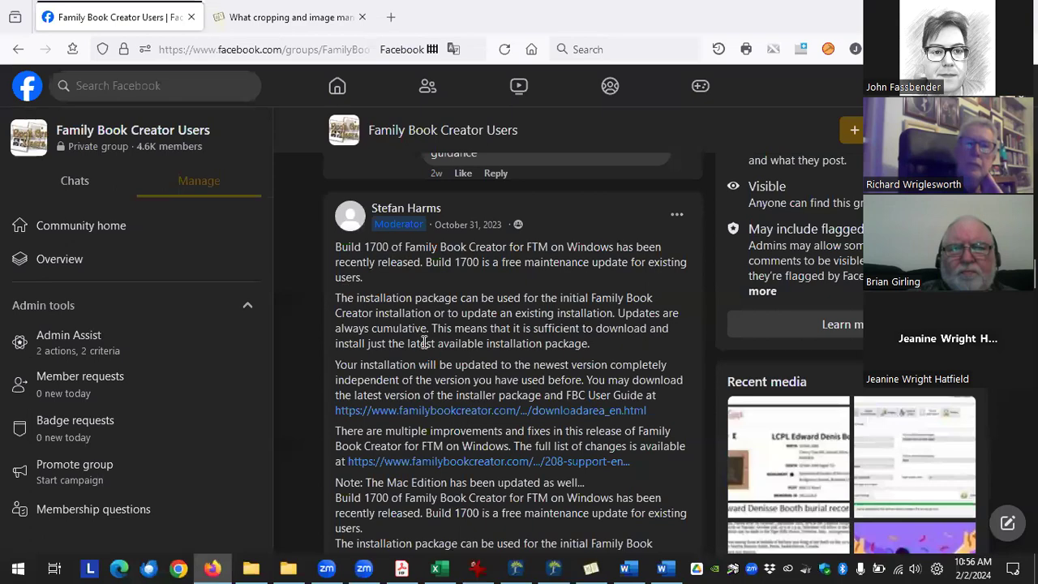
scroll(423, 340, "down", 4)
scroll(454, 340, "up", 5)
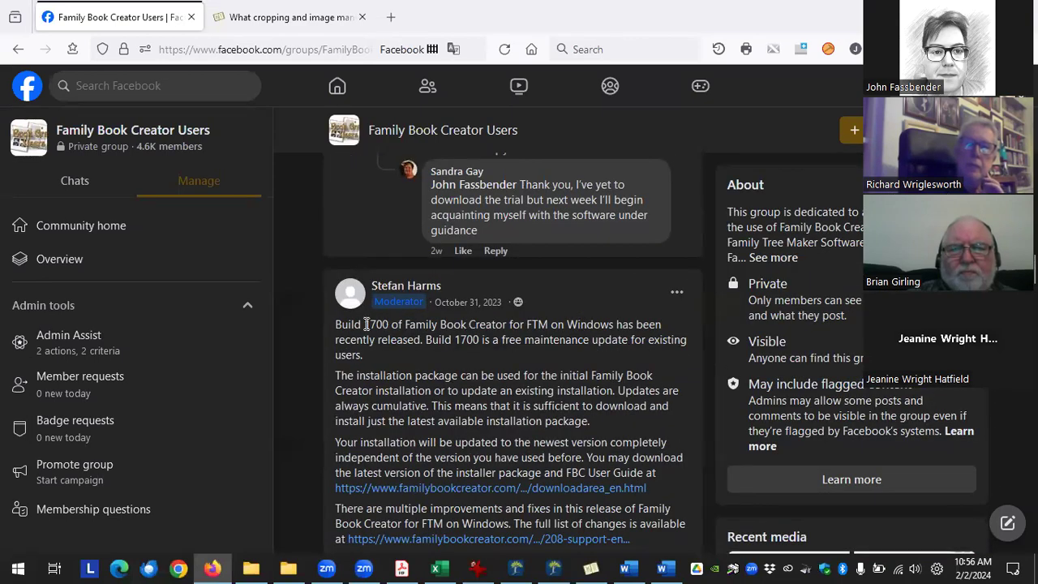
Unpin the two September 12, 2023 release posts, Build 698 and Build 815, from the group's featured posts.
scroll(426, 356, "down", 10)
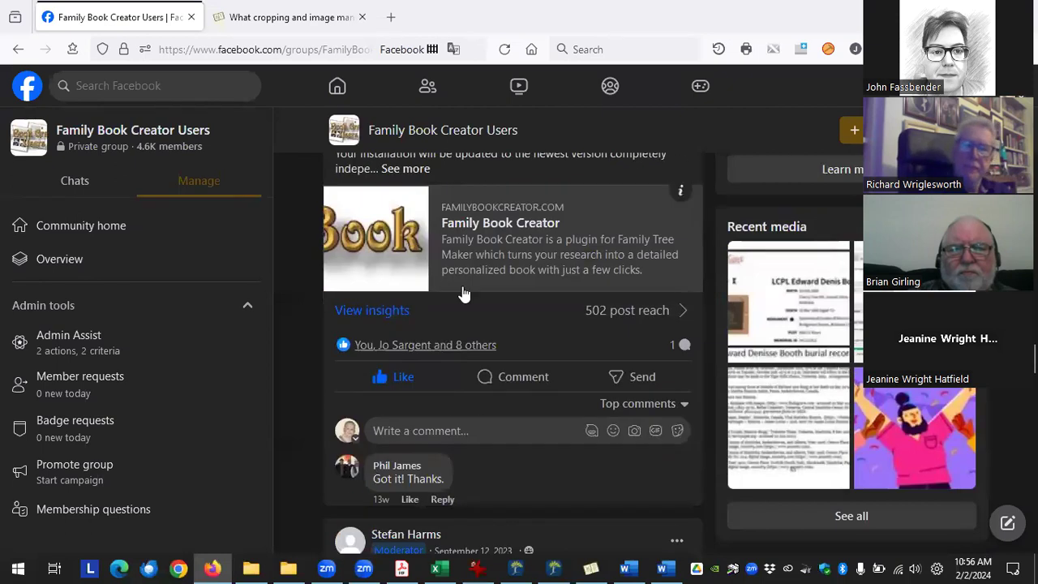
scroll(463, 293, "up", 3)
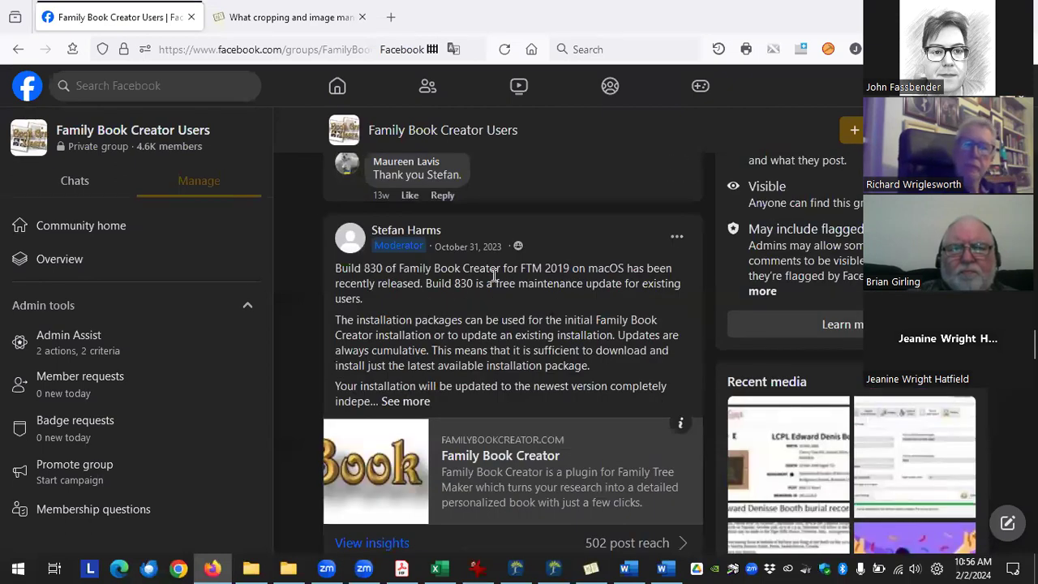
scroll(466, 381, "down", 7)
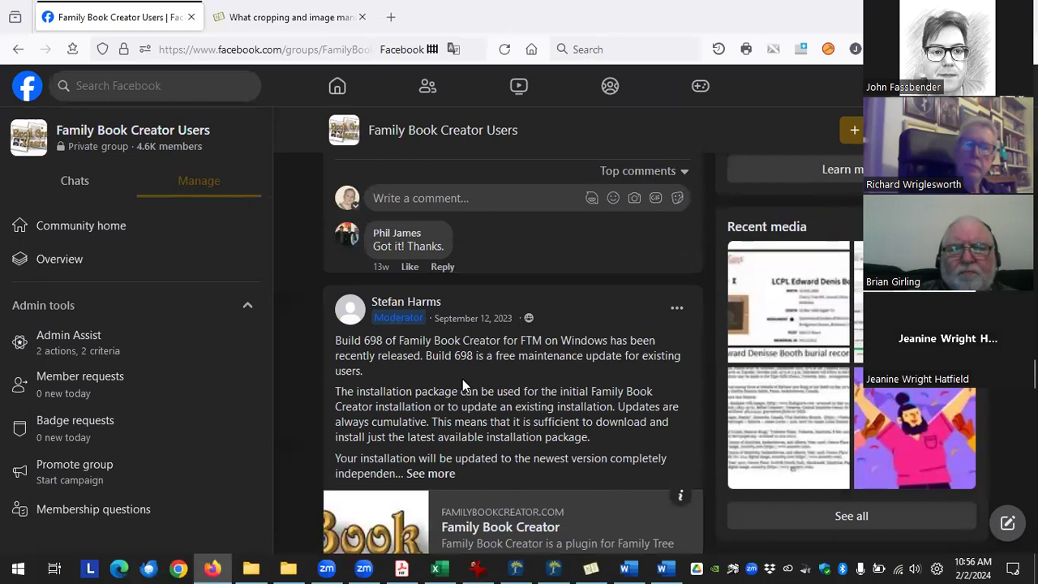
left_click(673, 315)
left_click(571, 356)
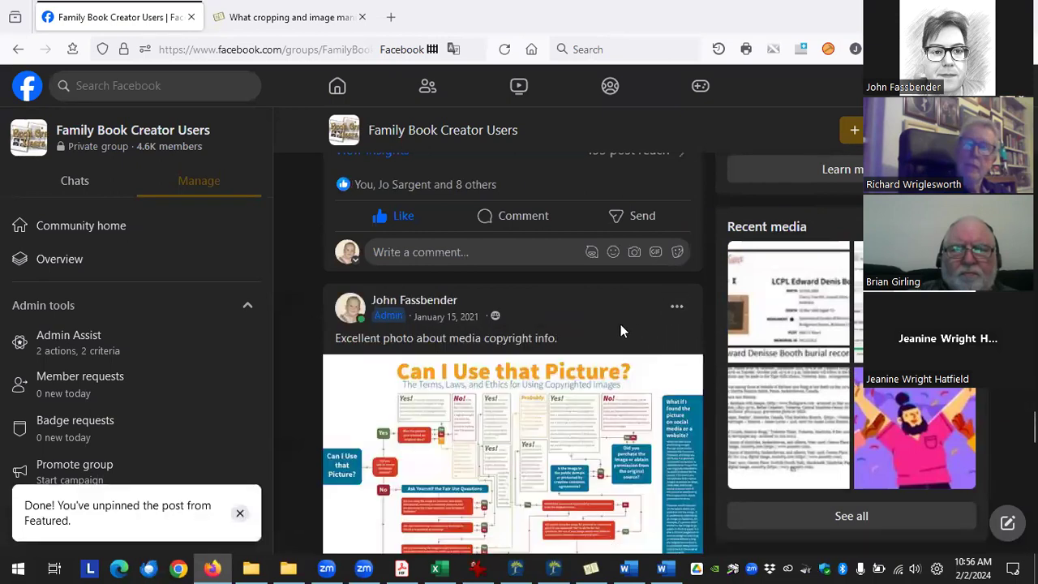
left_click(675, 309)
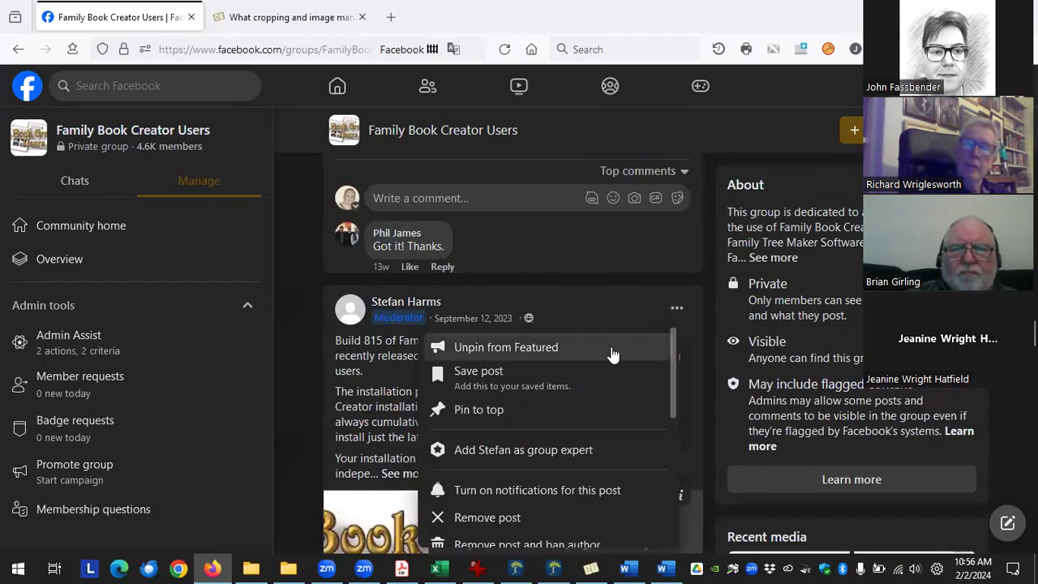
left_click(612, 355)
Find the June 4, 2020 featured post about the Family Book Creator videos and open its YouTube channel link.
scroll(572, 394, "down", 10)
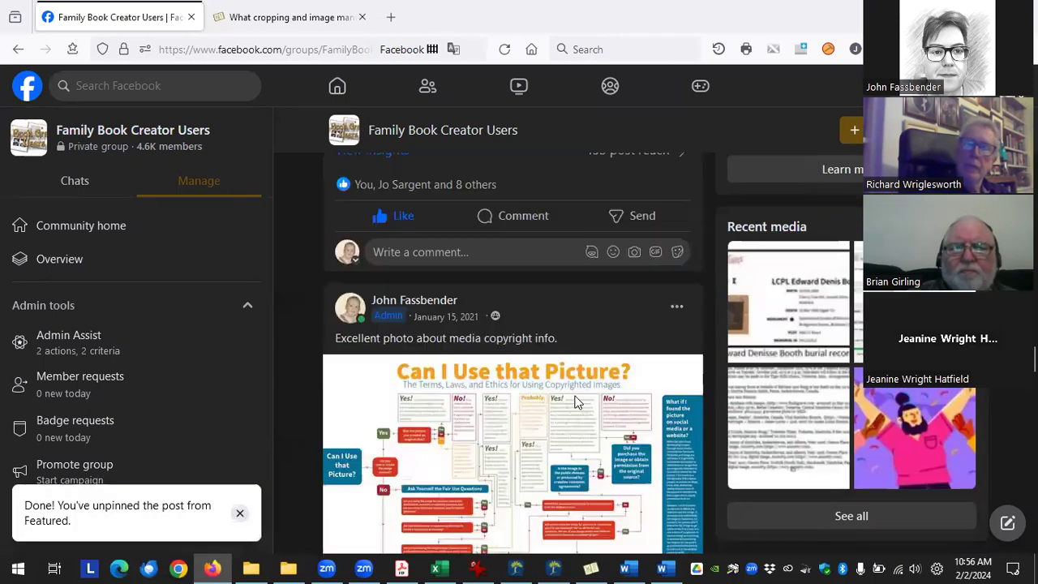
scroll(570, 391, "down", 15)
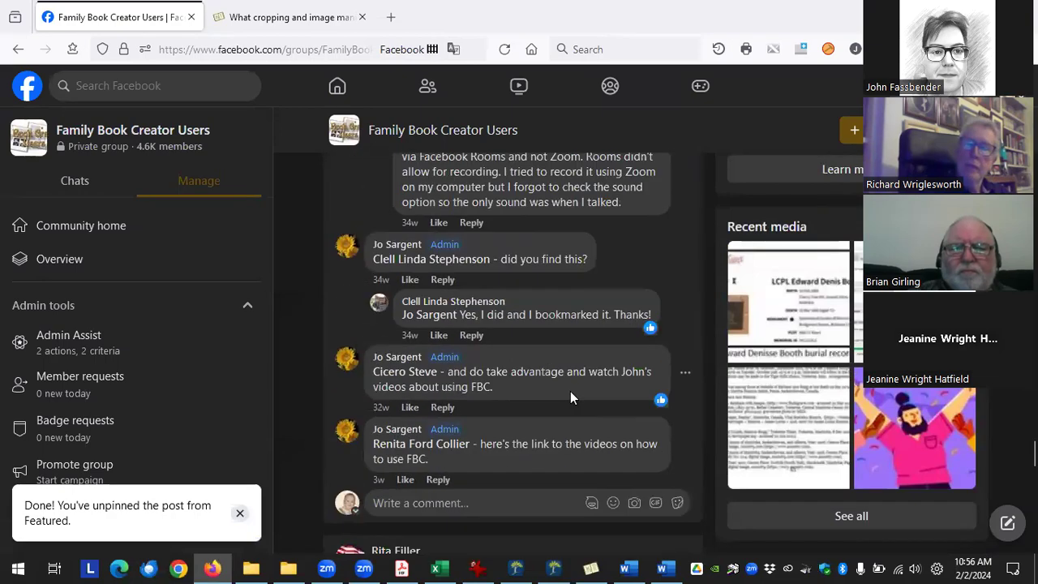
scroll(570, 391, "down", 10)
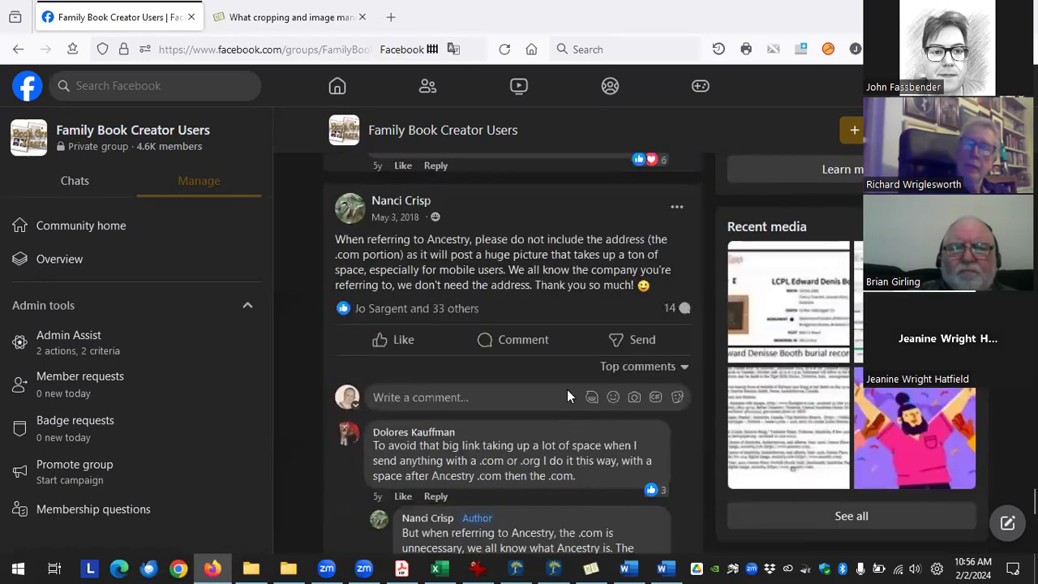
scroll(568, 390, "down", 1)
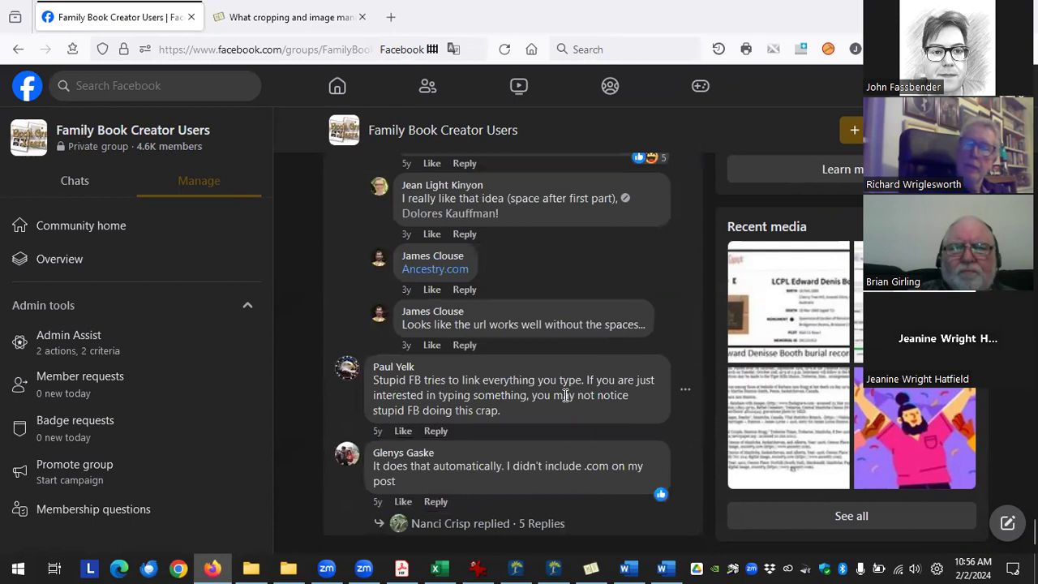
scroll(565, 395, "up", 8)
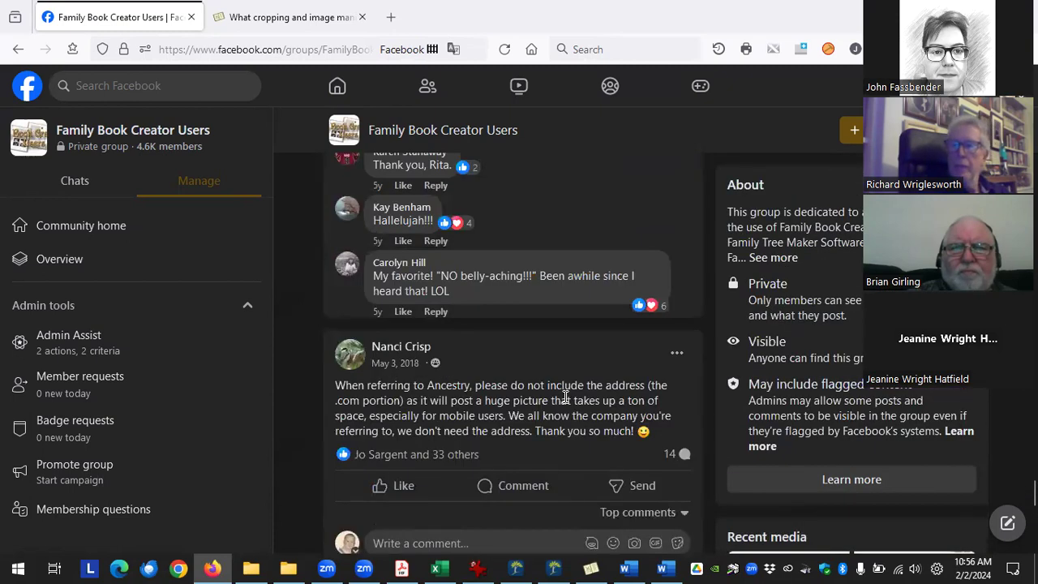
scroll(527, 408, "up", 8)
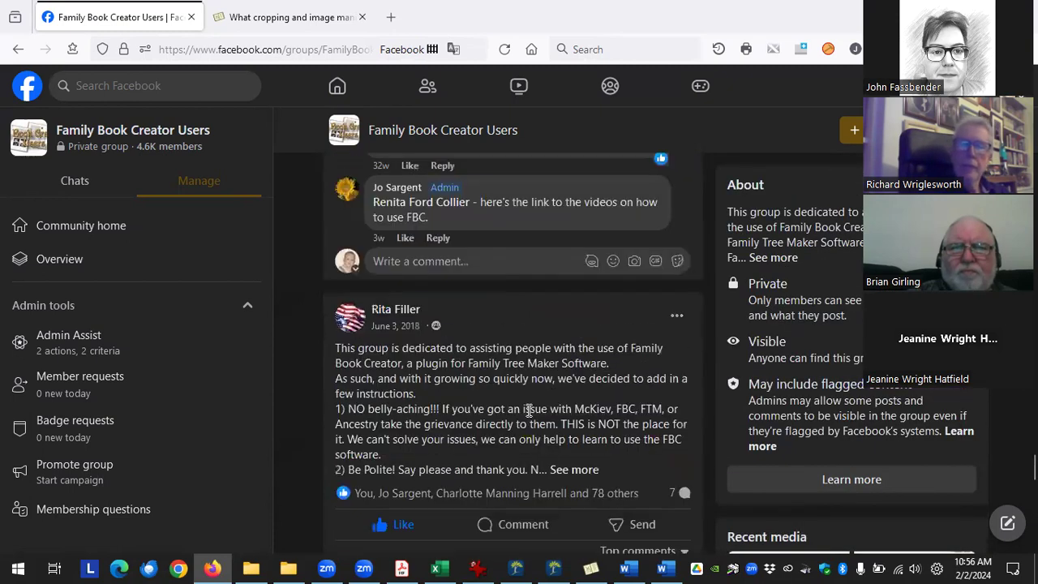
scroll(527, 409, "up", 10)
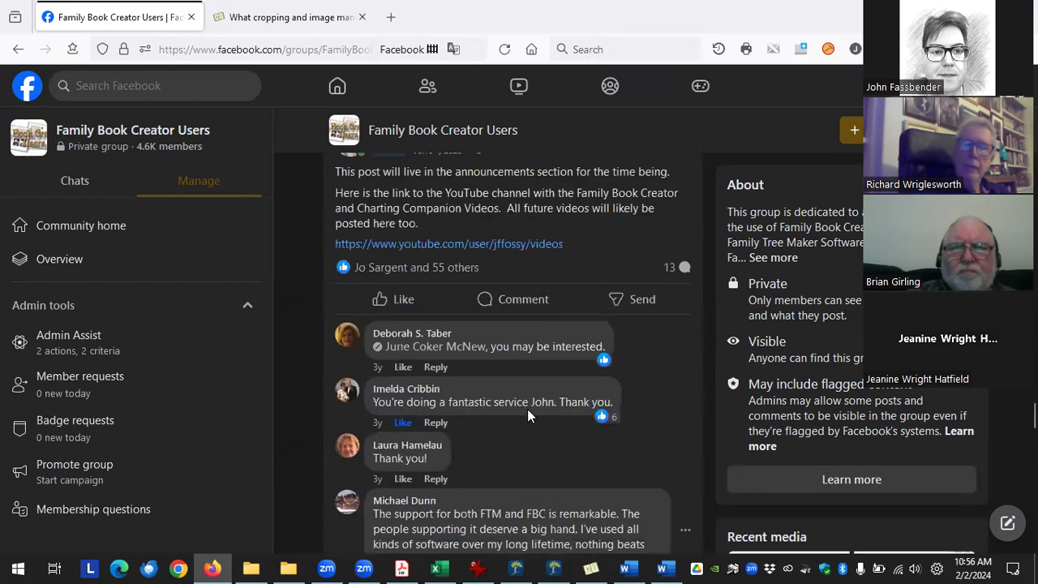
scroll(527, 409, "down", 1)
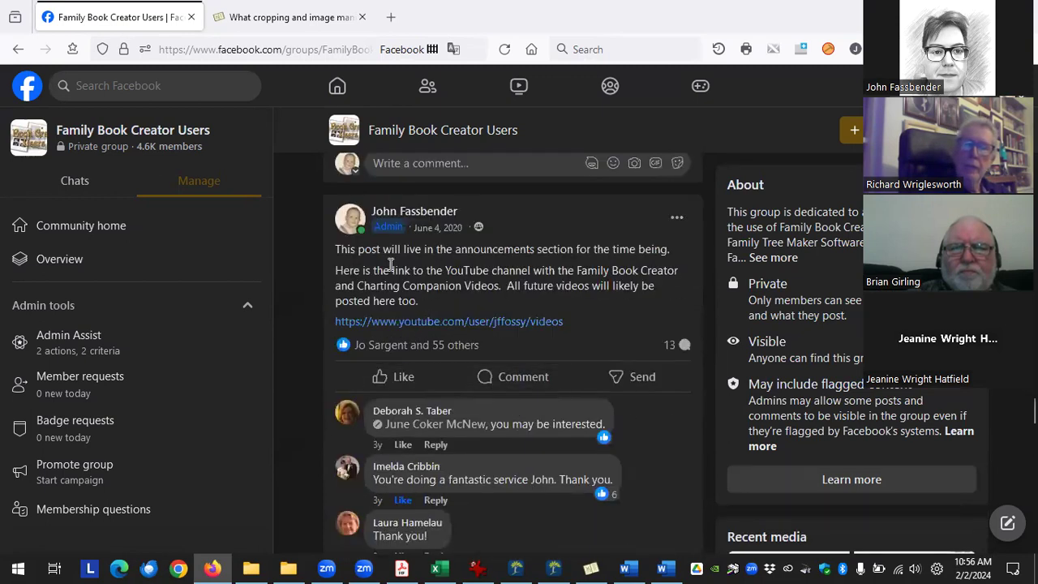
left_click(472, 322)
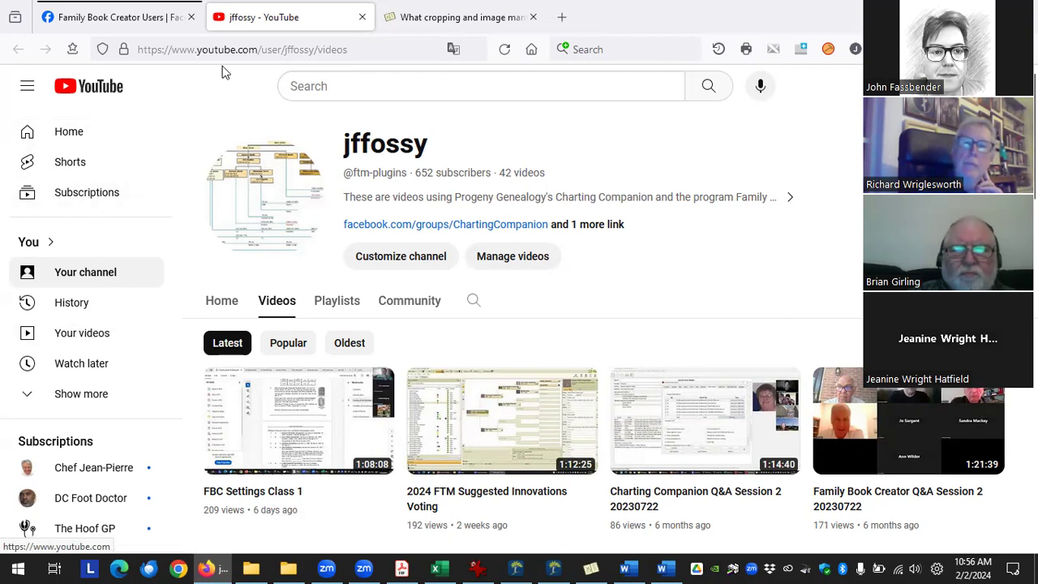
Return to the Facebook group's community home and find the January 15 post with the tentative class schedule.
left_click(98, 17)
scroll(511, 368, "down", 2)
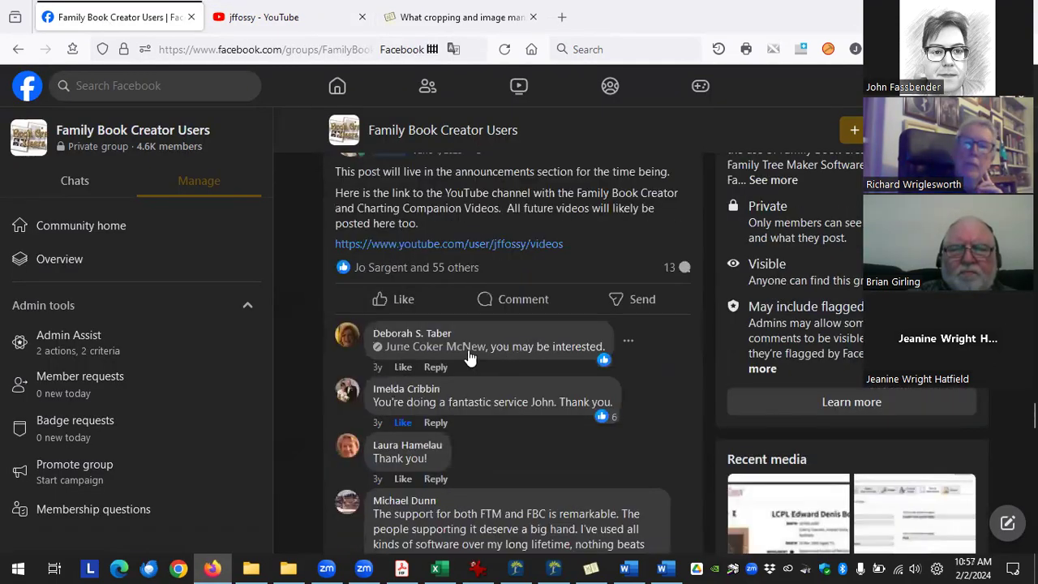
left_click(146, 237)
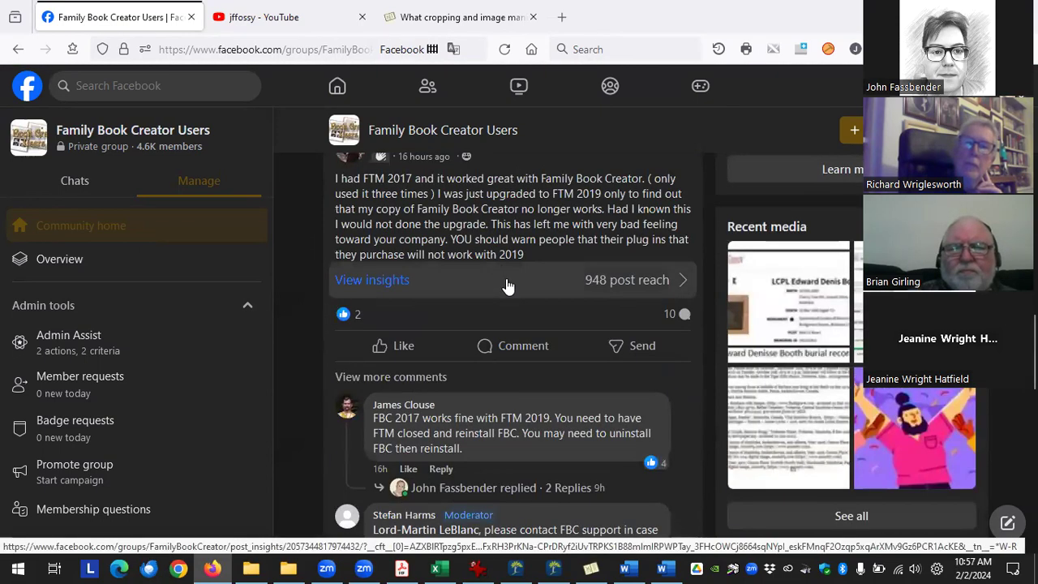
scroll(504, 300, "down", 5)
scroll(501, 308, "down", 10)
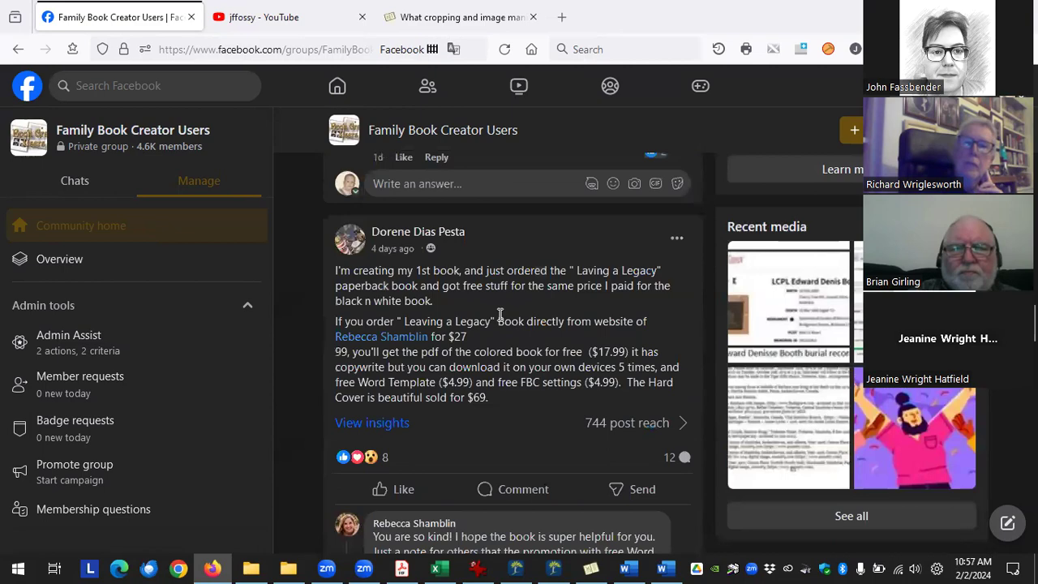
scroll(499, 325, "down", 10)
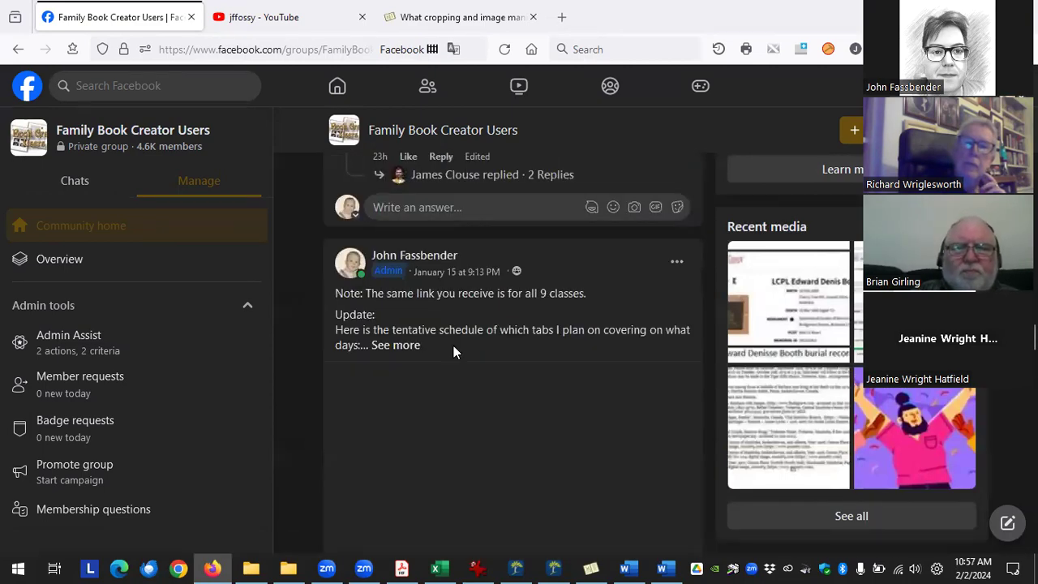
scroll(454, 351, "down", 5)
scroll(421, 349, "down", 2)
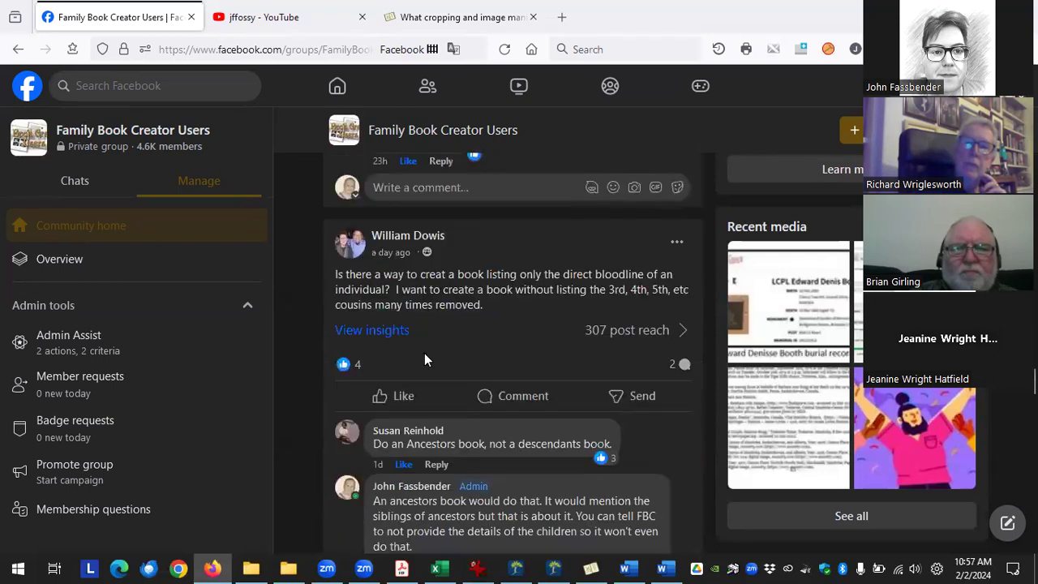
scroll(423, 353, "up", 5)
scroll(393, 208, "up", 3)
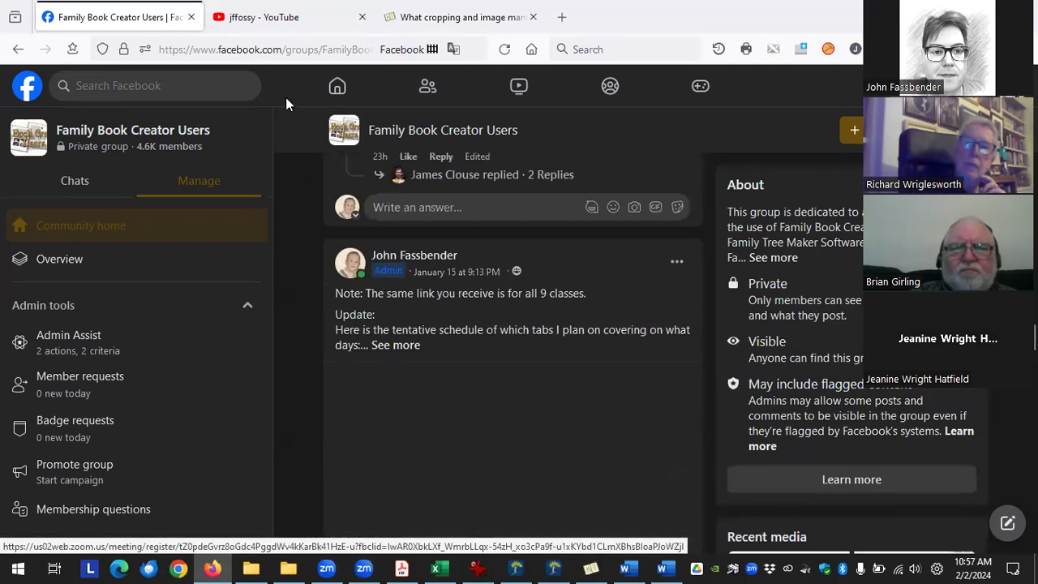
Revisit the YouTube channel's videos and go to the beginning of the Family Book Creator help page on image cropping.
left_click(263, 17)
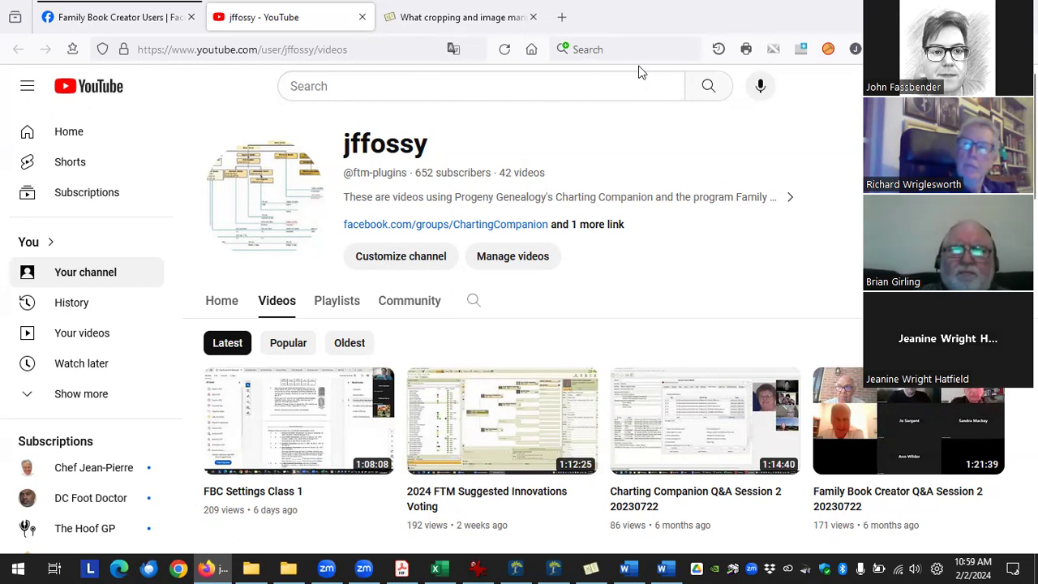
scroll(599, 254, "up", 20)
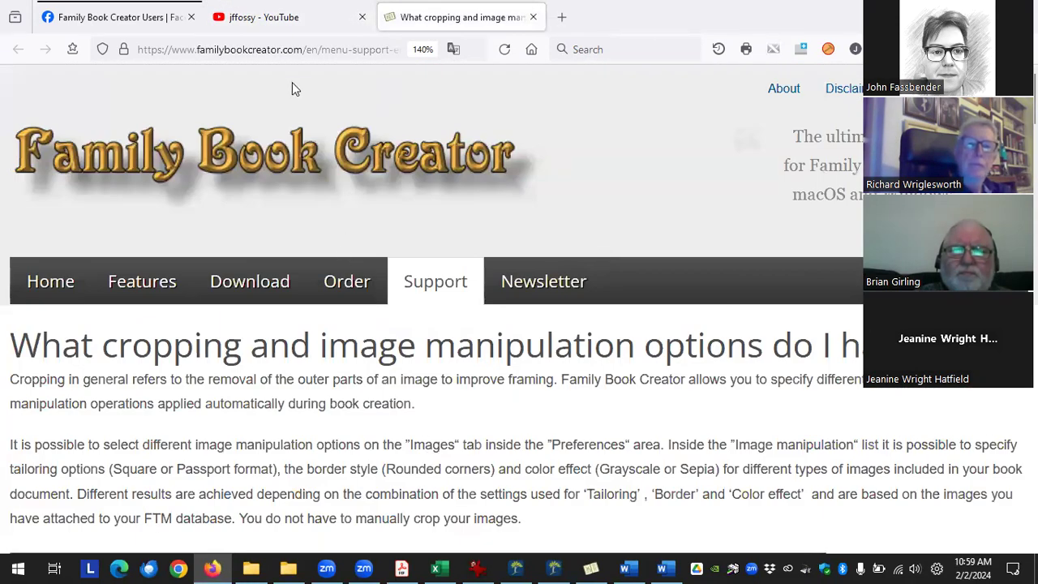
Open the Family Book Creator site's frequently asked questions and search the page for "order".
mouse_move(468, 285)
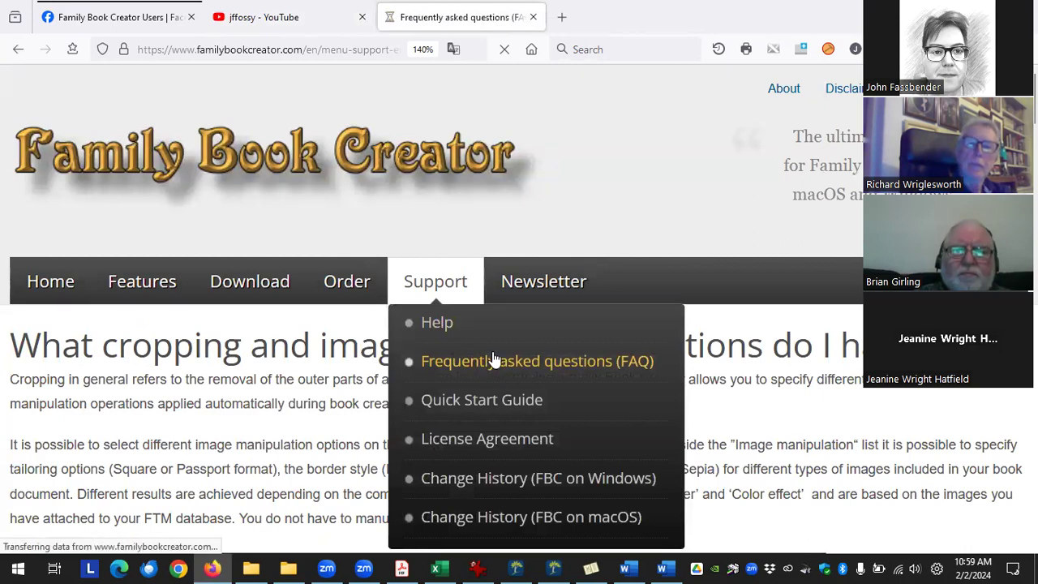
scroll(444, 359, "down", 5)
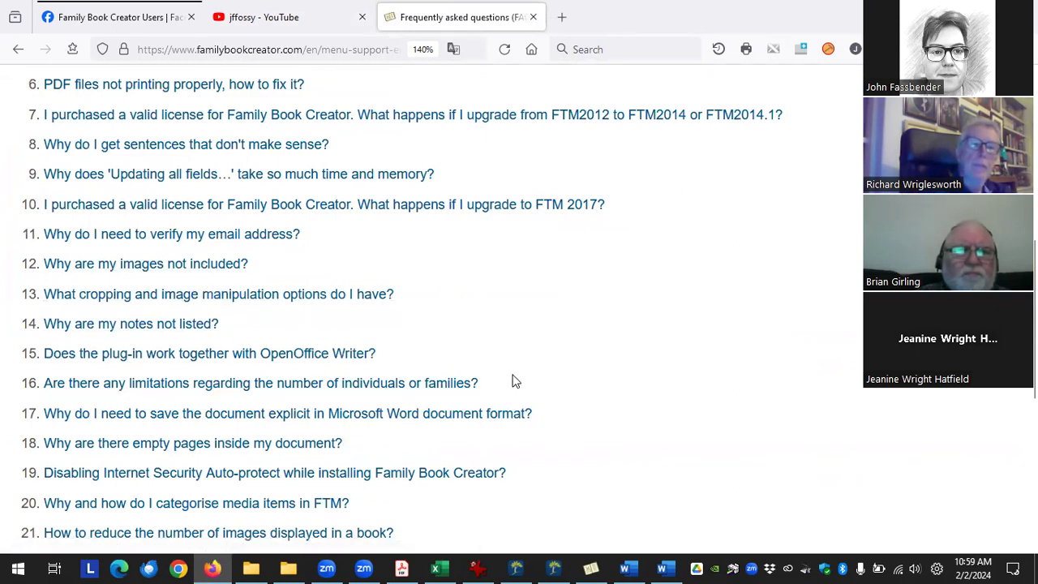
key("ctrl+f")
type("order")
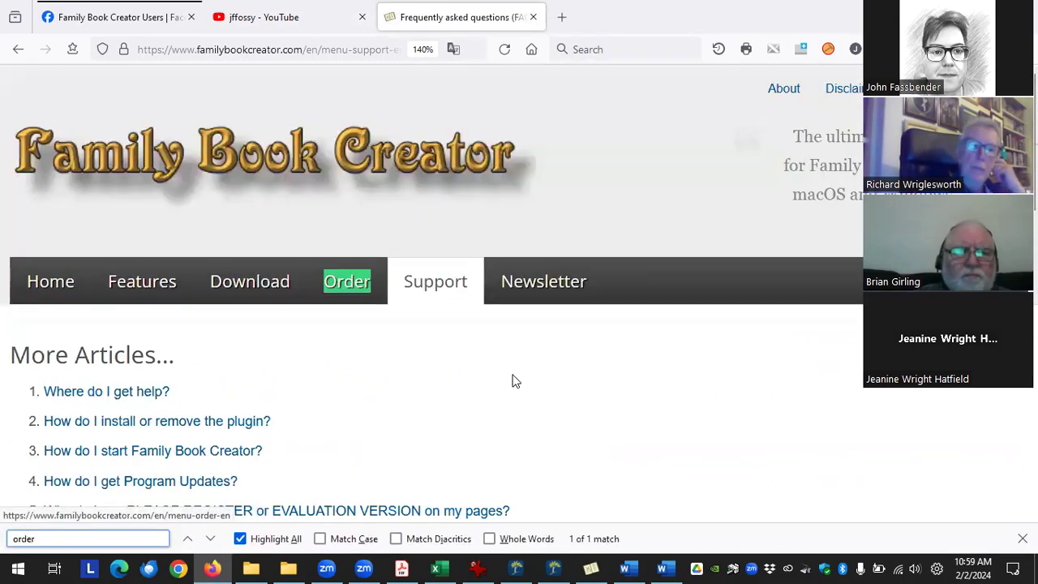
key("Return")
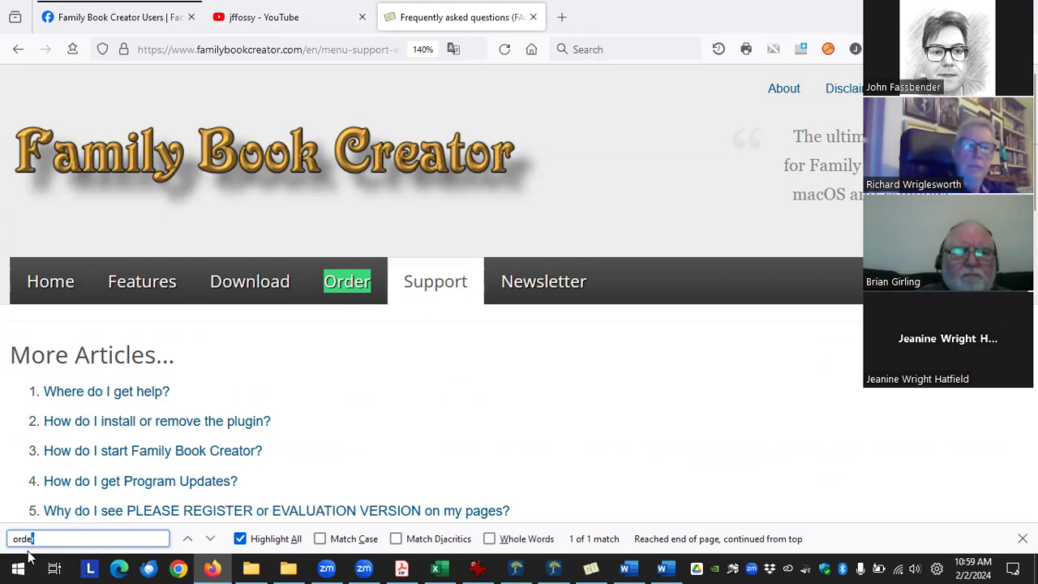
key("Return")
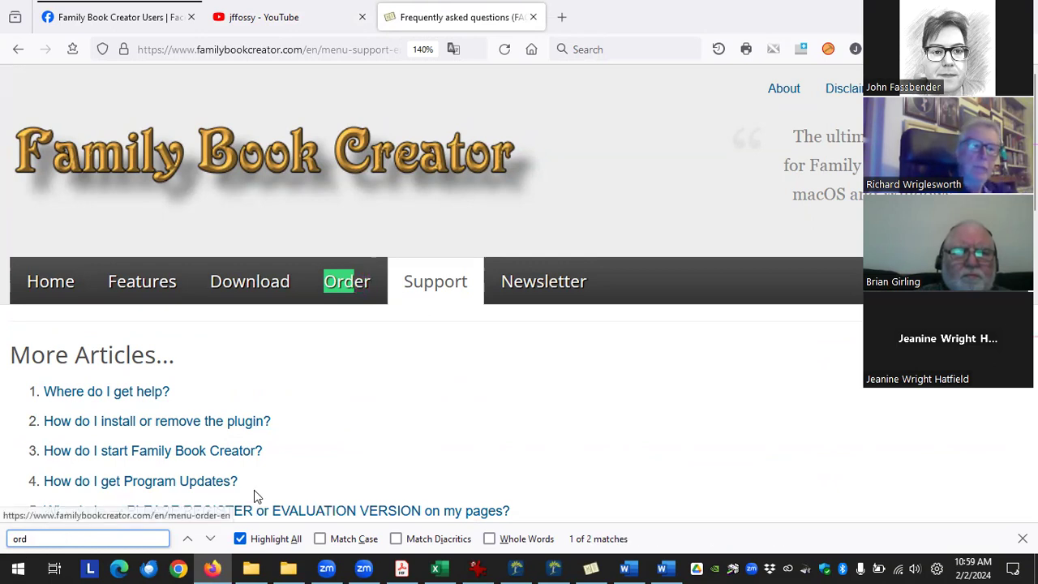
key("BackSpace")
key("BackSpace")
key("BackSpace")
key("Escape")
Examine the full list of FAQ articles from the plugin installation questions down to the 2019 upgrade question, and return to its beginning.
scroll(354, 320, "down", 7)
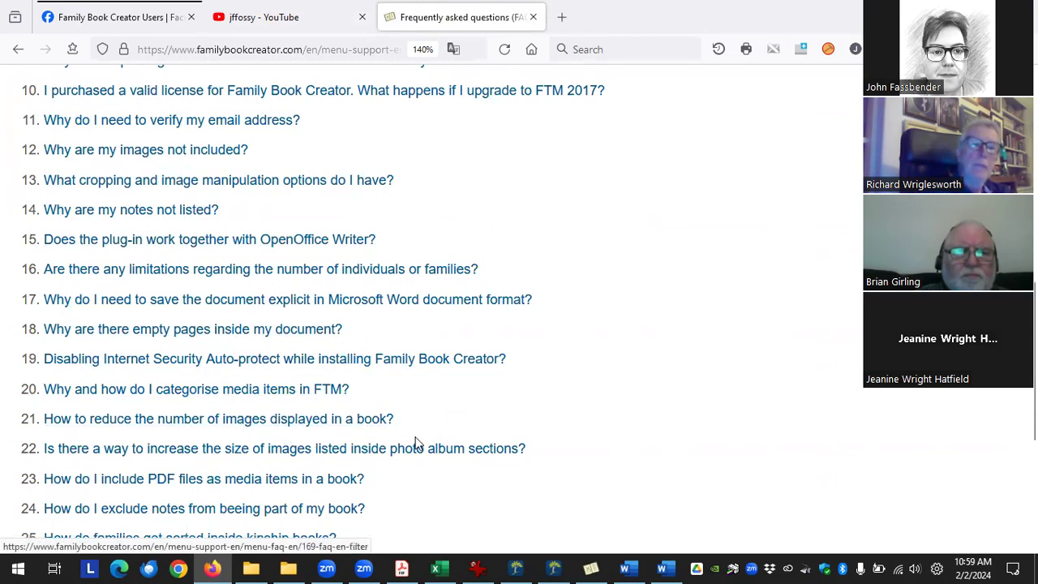
scroll(544, 410, "down", 3)
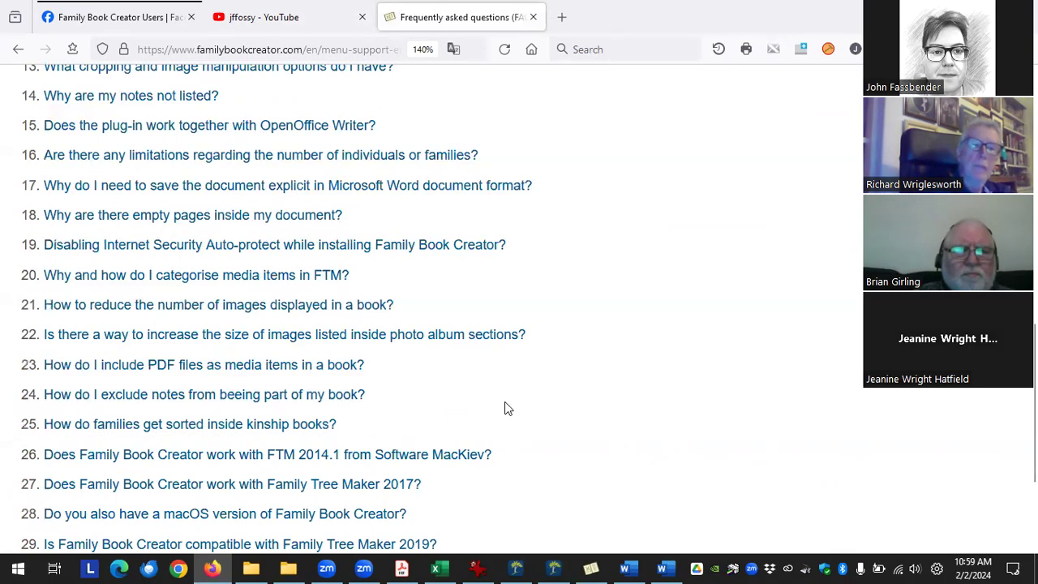
scroll(506, 408, "down", 3)
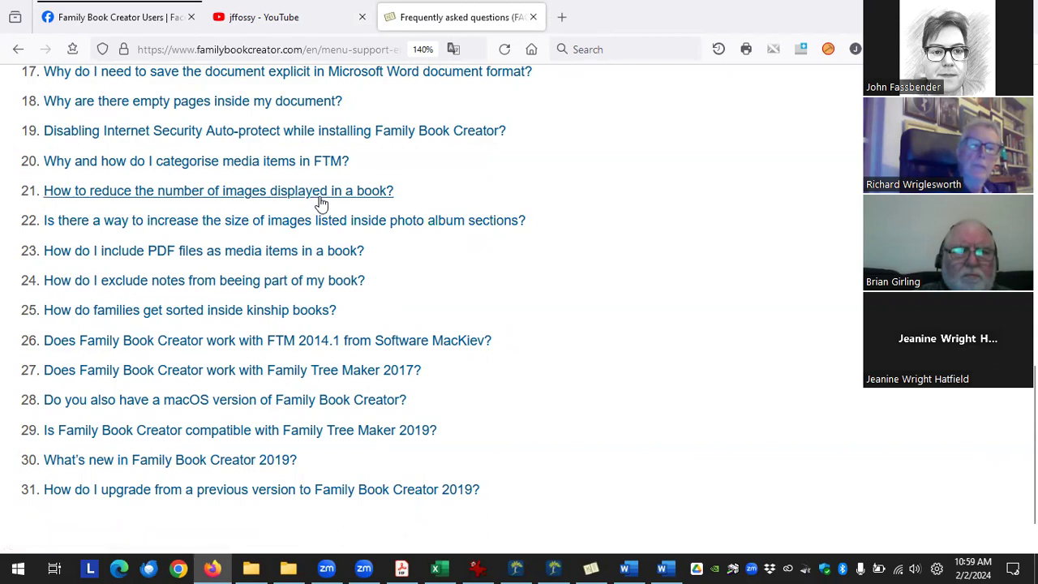
scroll(322, 203, "up", 3)
scroll(340, 215, "up", 3)
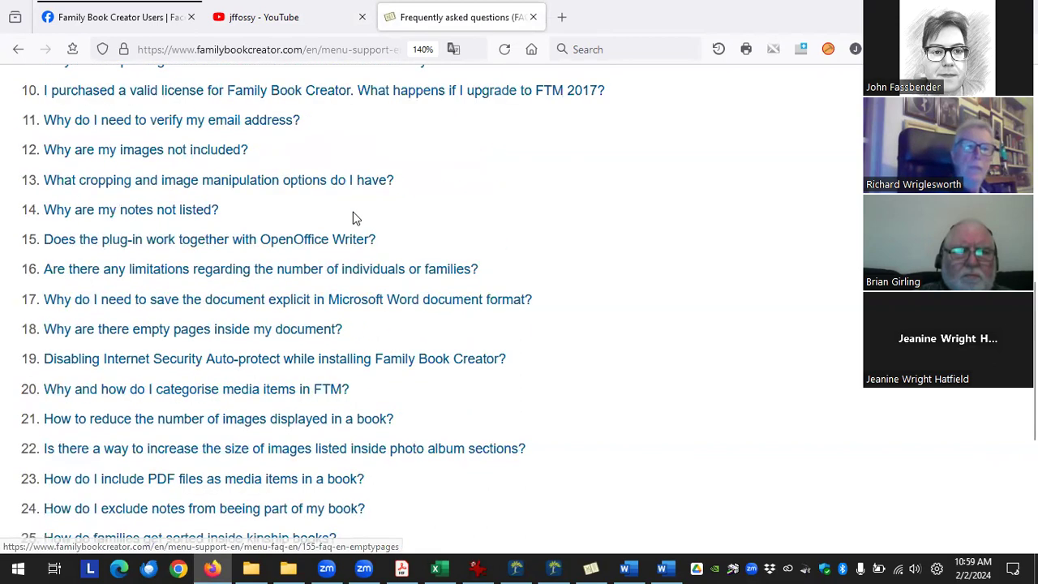
scroll(405, 248, "up", 3)
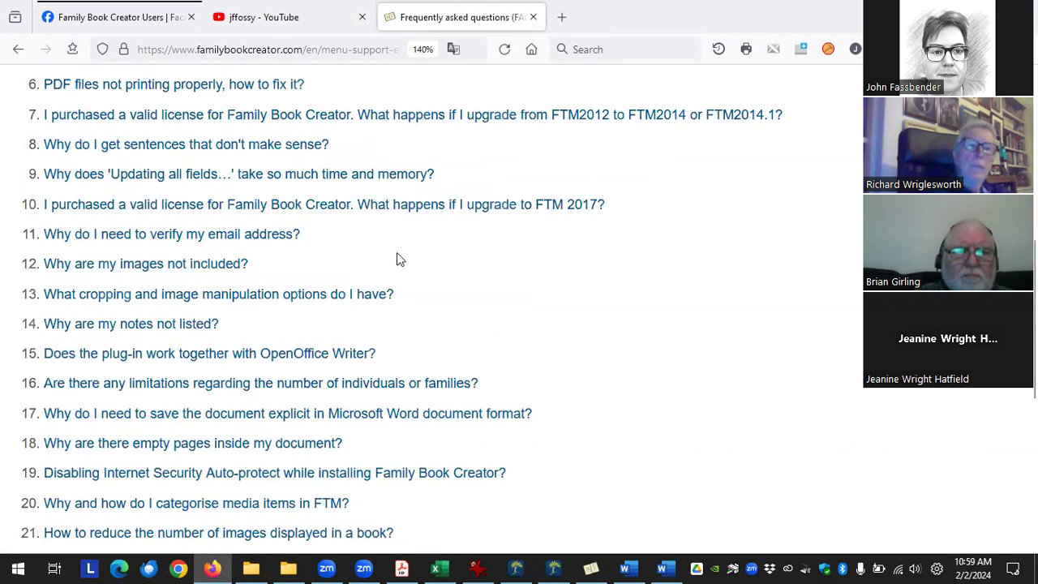
scroll(396, 258, "up", 3)
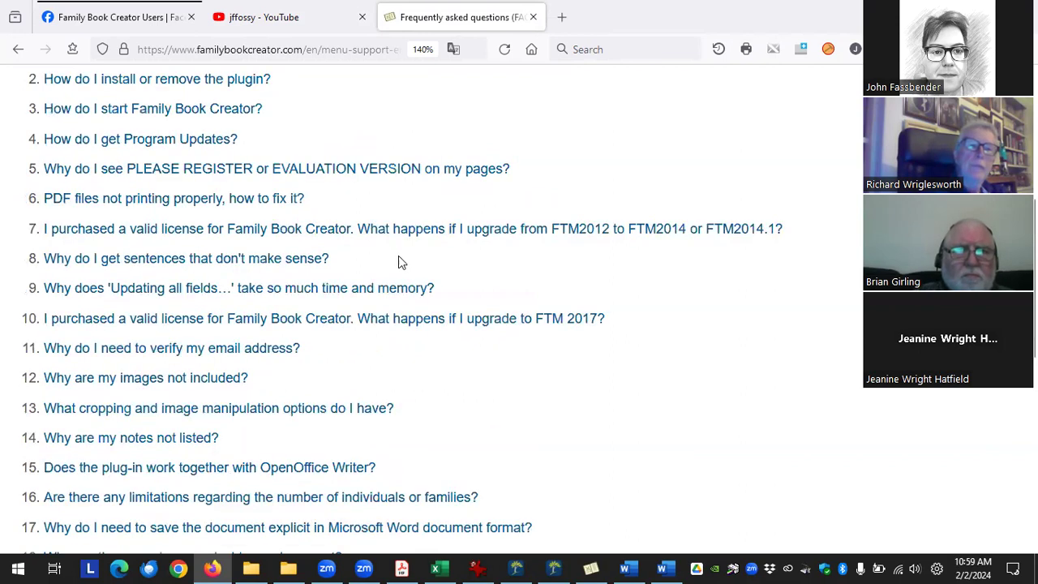
scroll(387, 286, "up", 3)
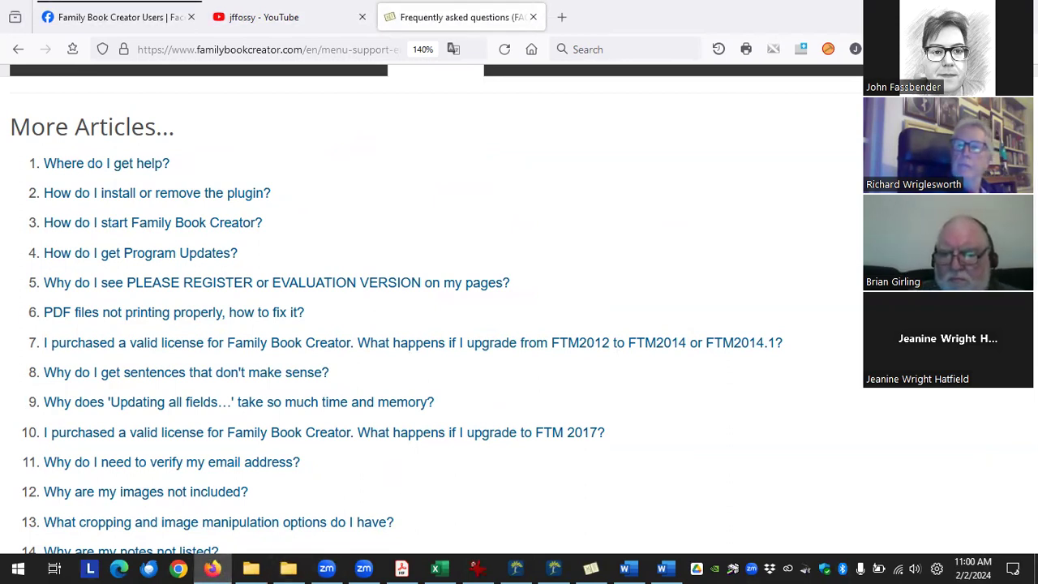
Reload the FAQ list and open the article on Family Book Creator's compatibility with Family Tree Maker 2019.
left_click(288, 568)
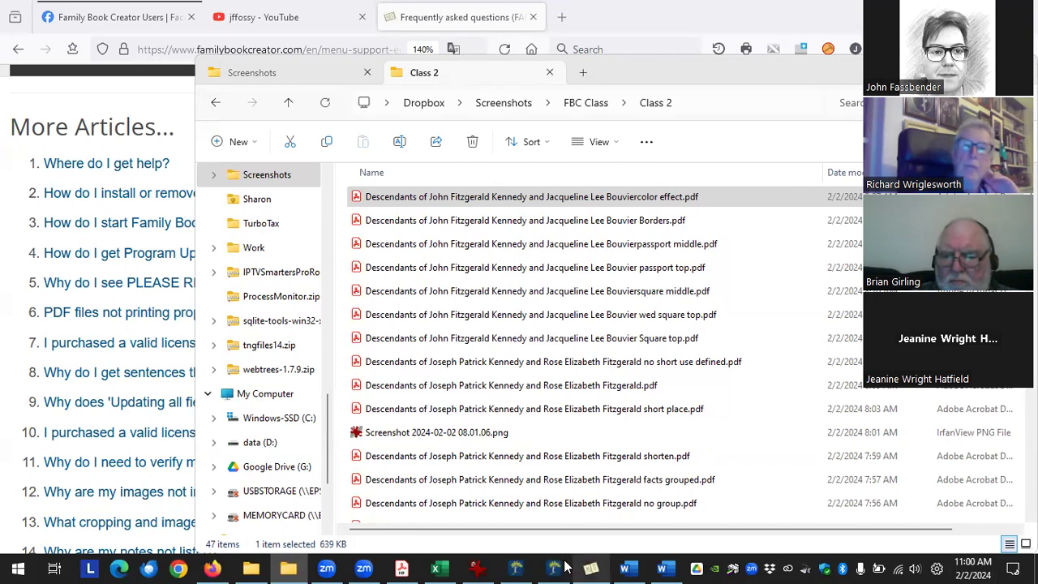
left_click(144, 107)
scroll(624, 208, "up", 3)
mouse_move(435, 280)
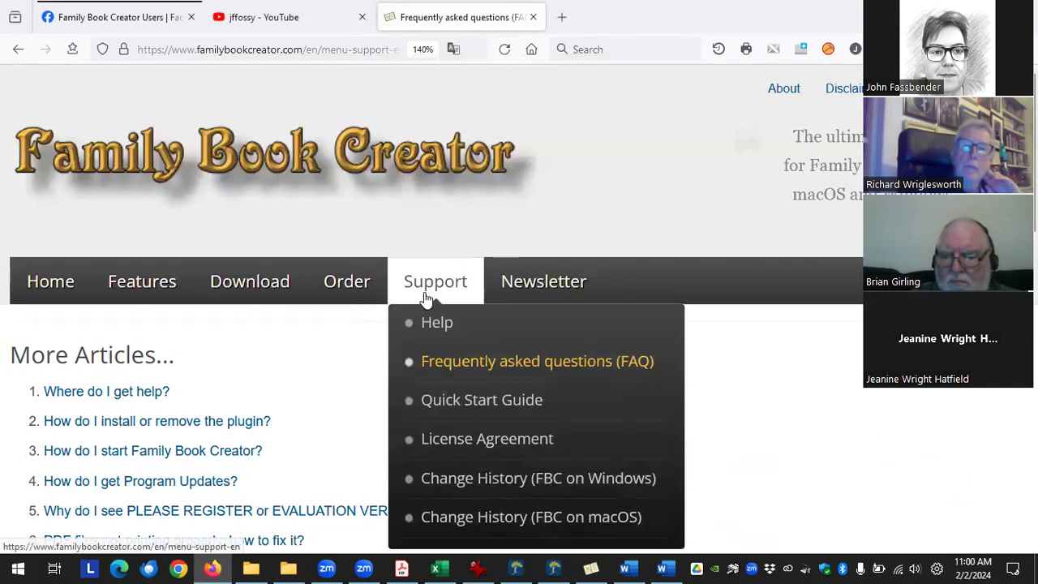
left_click(422, 362)
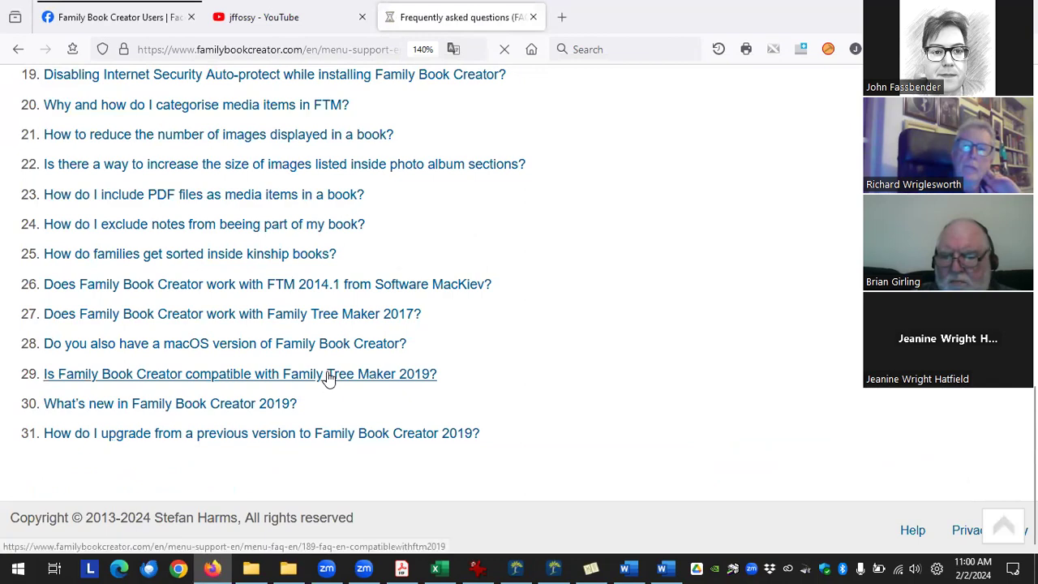
left_click(326, 375)
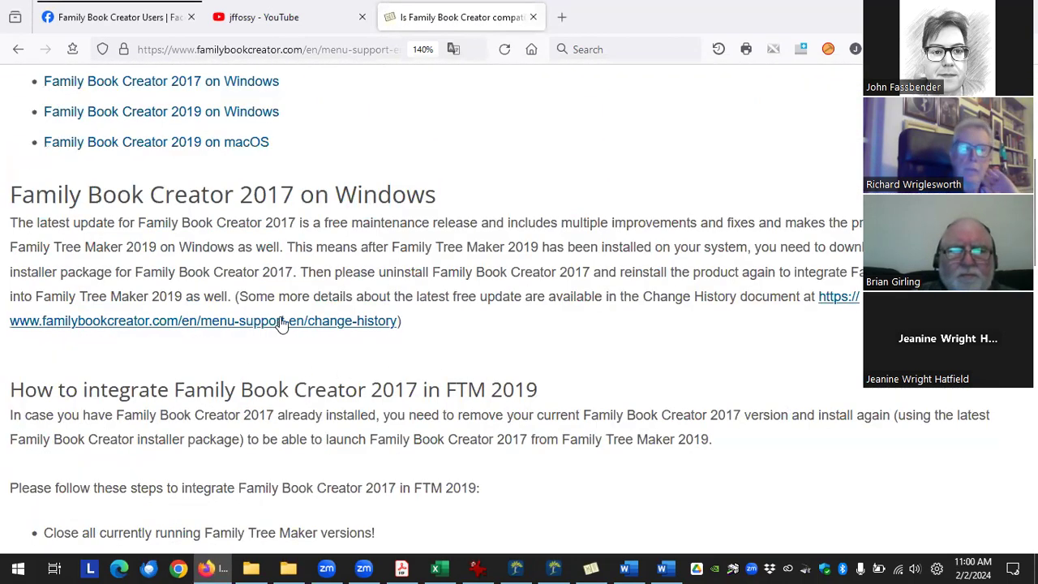
Open the download area link in the article's steps for integrating Family Book Creator 2017 in FTM 2019, and return to the article.
scroll(472, 345, "down", 3)
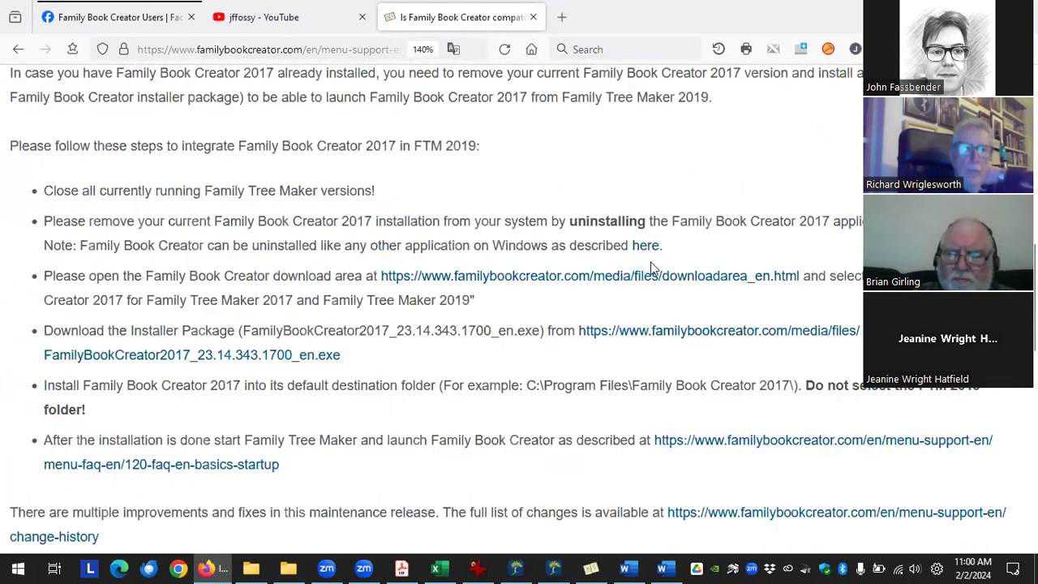
left_click(678, 279)
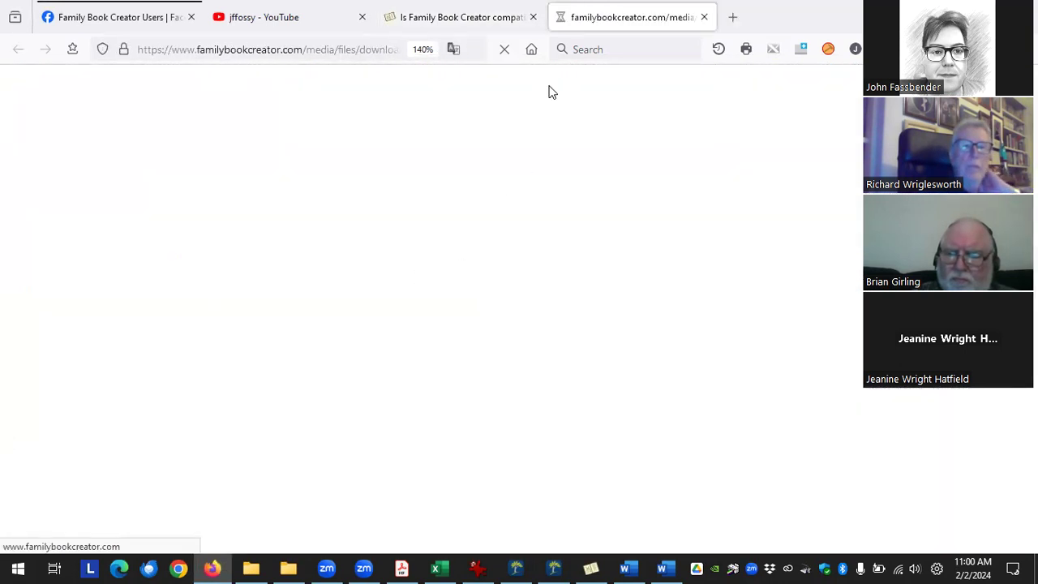
key("ctrl+shift+Tab")
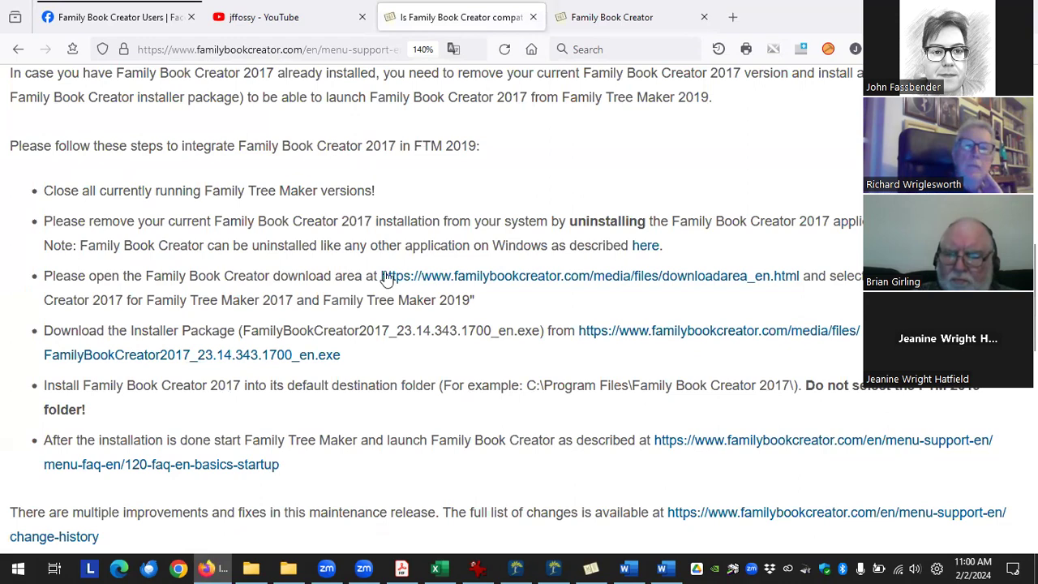
scroll(387, 299, "up", 1)
Go to the Facebook group's featured posts and find the October 31, 2023 post about Build 1700.
left_click(111, 19)
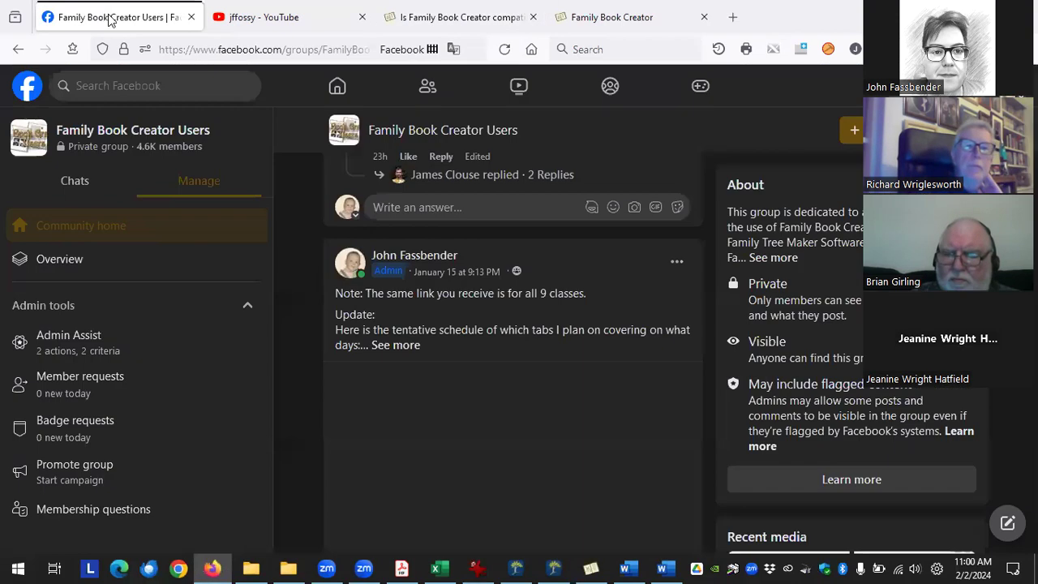
scroll(405, 347, "up", 15)
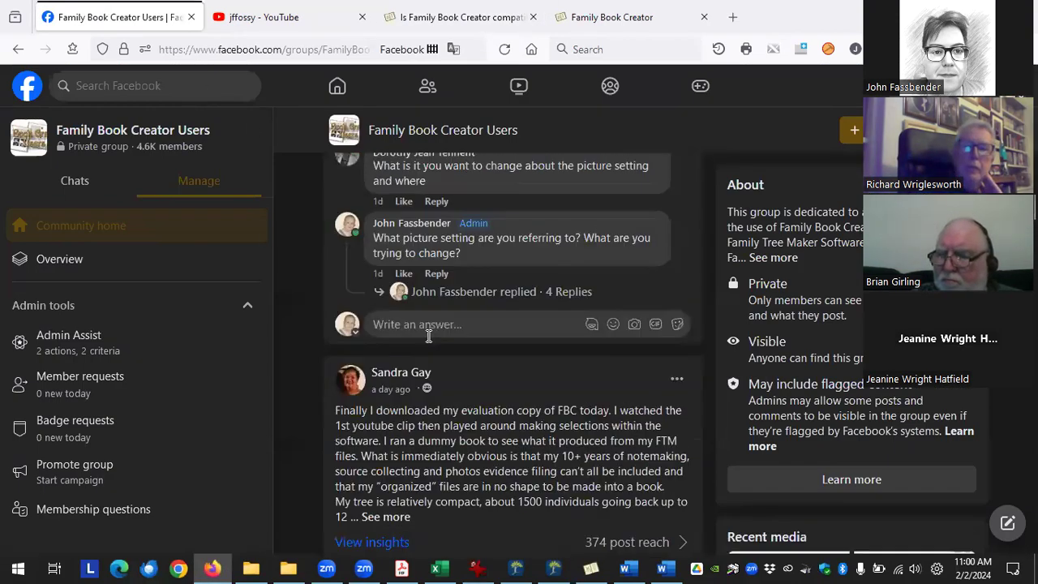
scroll(428, 337, "up", 5)
scroll(429, 357, "down", 10)
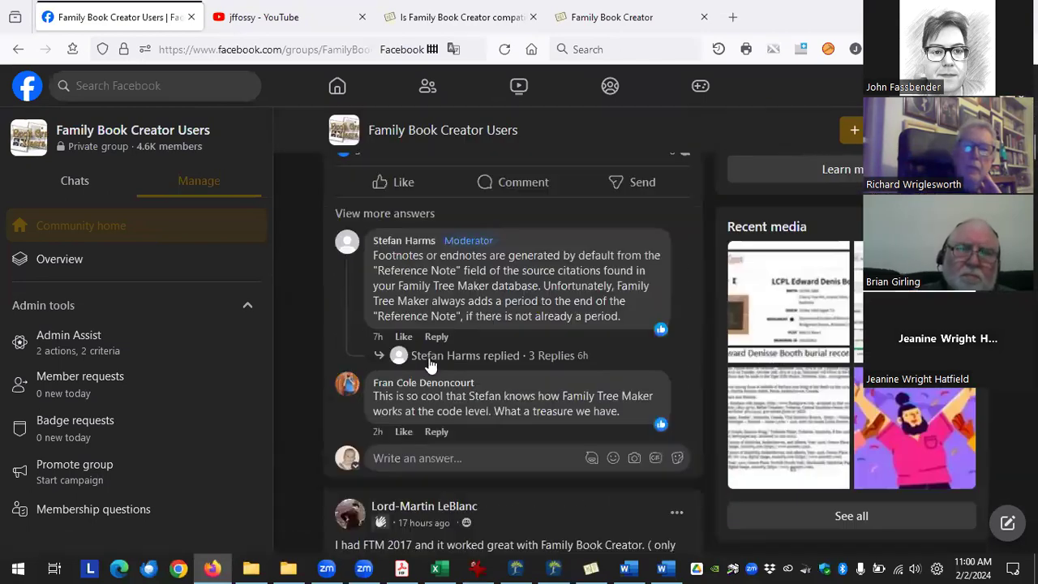
scroll(426, 344, "up", 10)
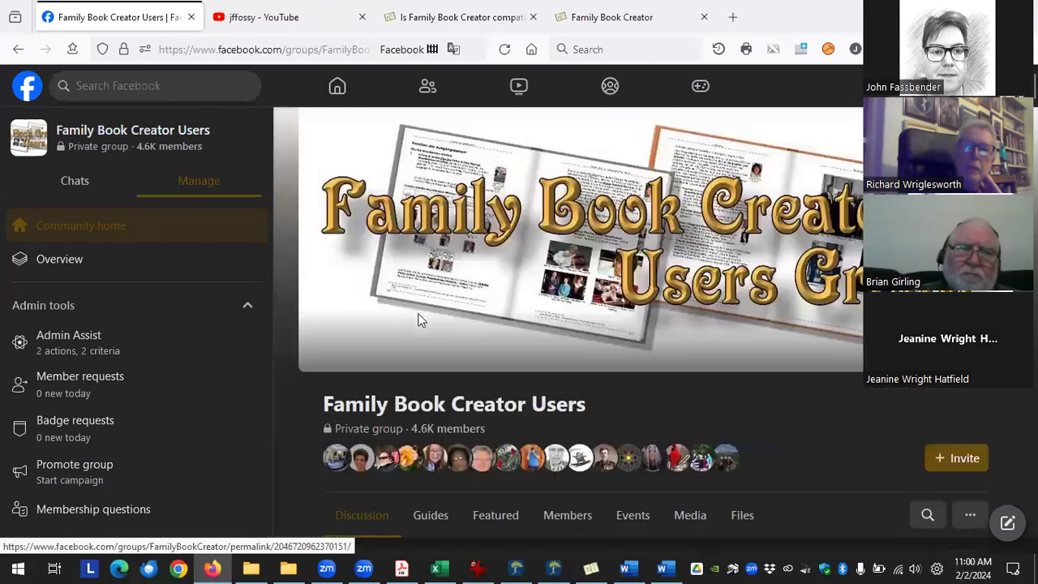
left_click(494, 495)
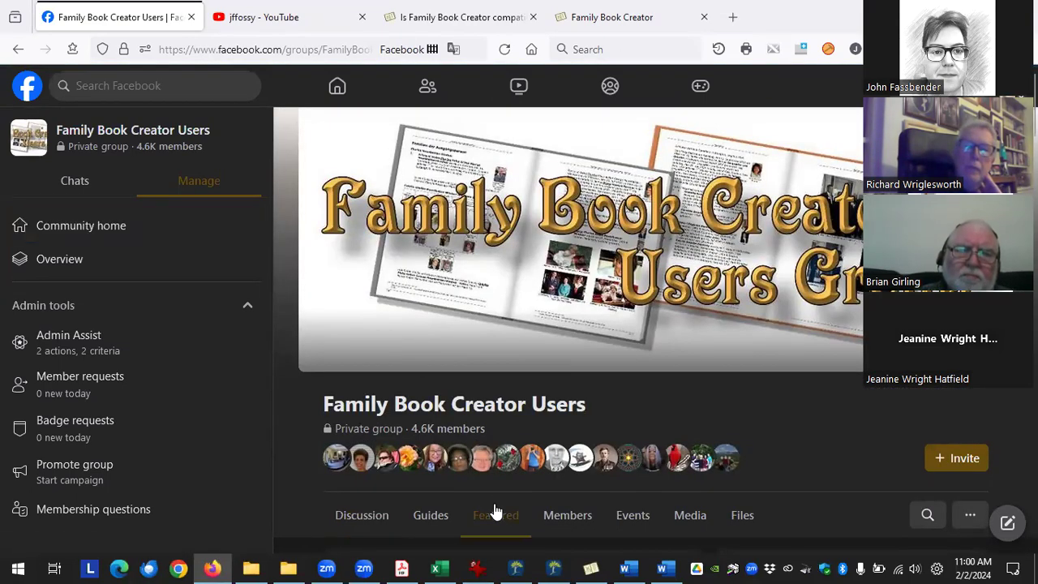
scroll(496, 498, "down", 15)
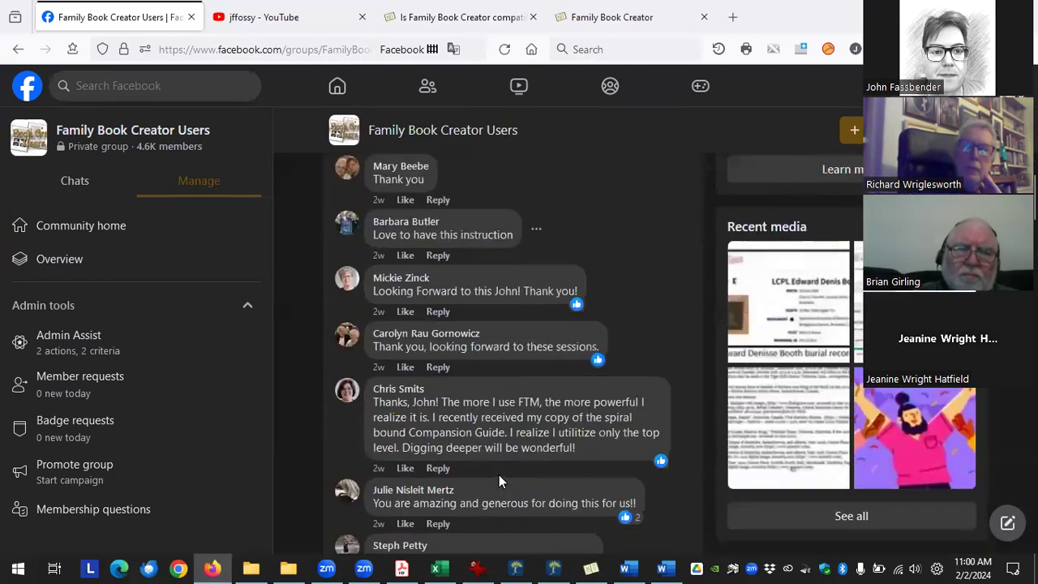
scroll(499, 478, "down", 15)
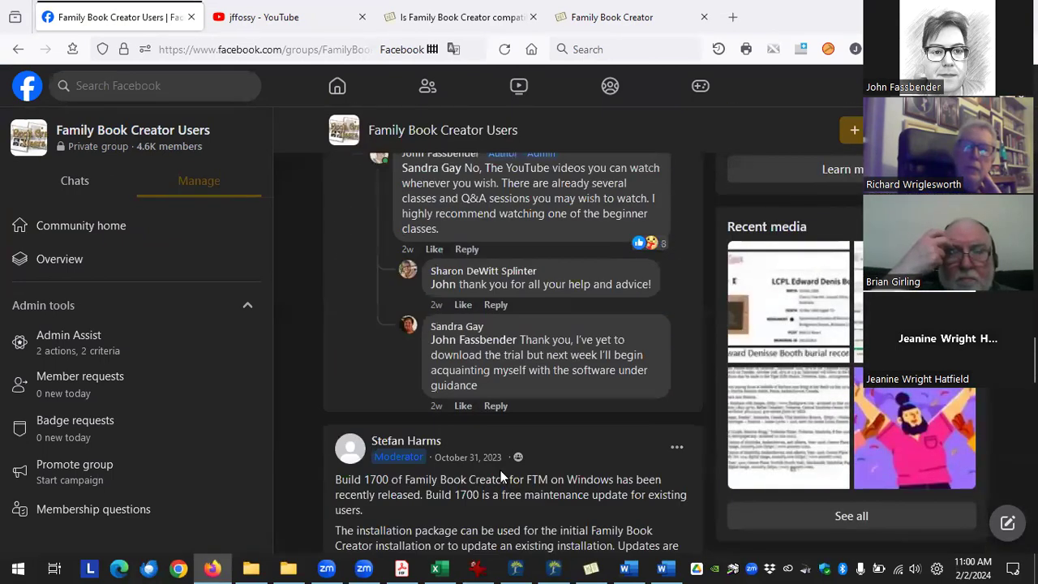
left_click(418, 381)
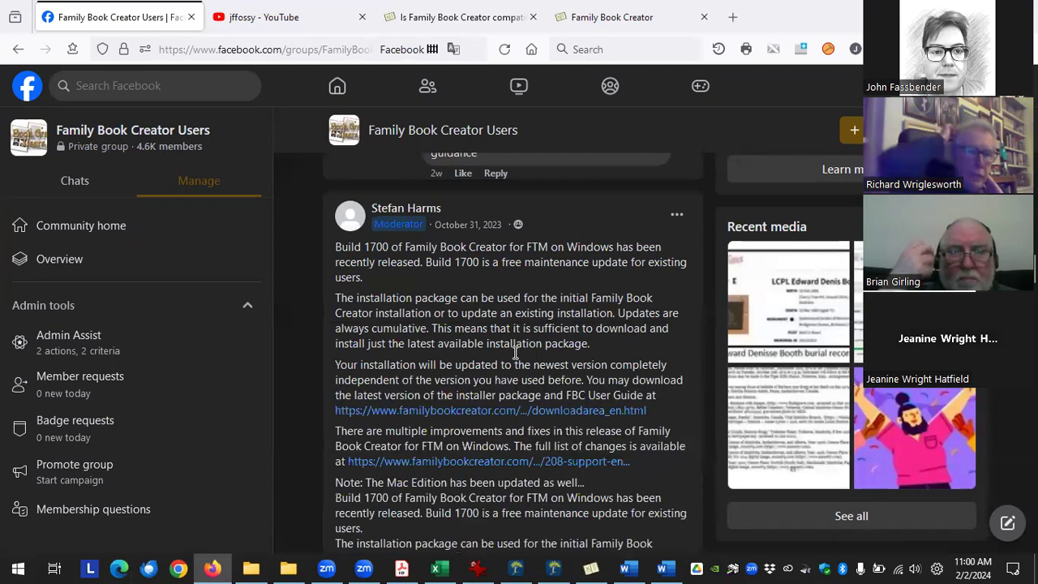
scroll(529, 194, "down", 2)
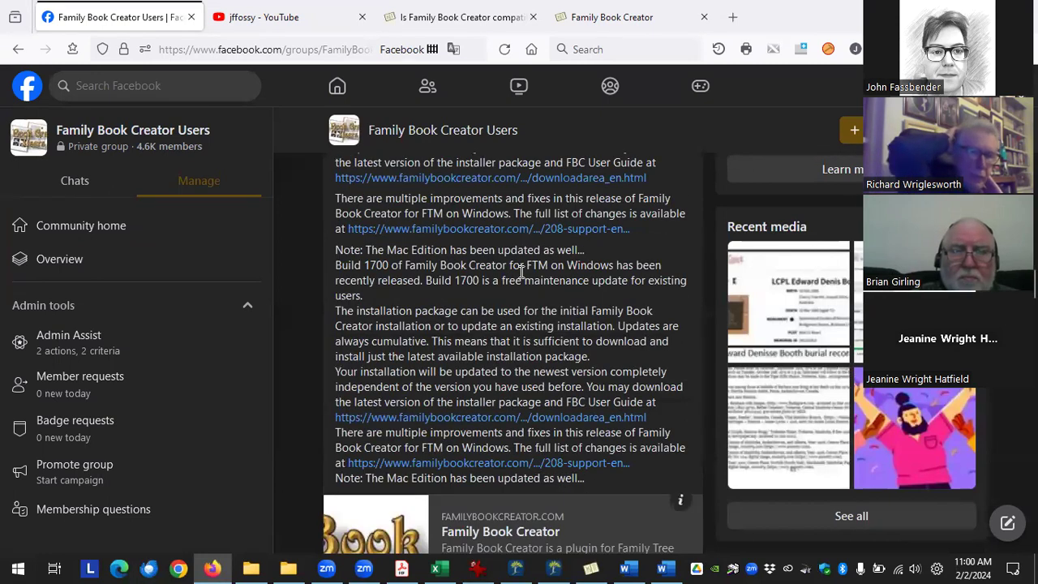
Follow the post's download area link and open the user guide PDF for Family Book Creator 2019 on Windows.
left_click(484, 177)
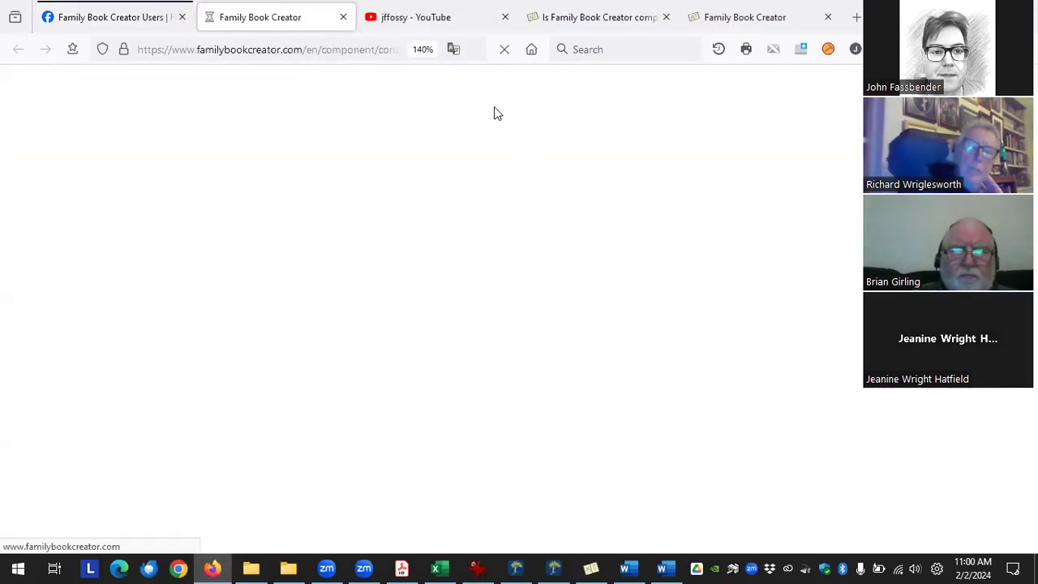
scroll(329, 324, "down", 2)
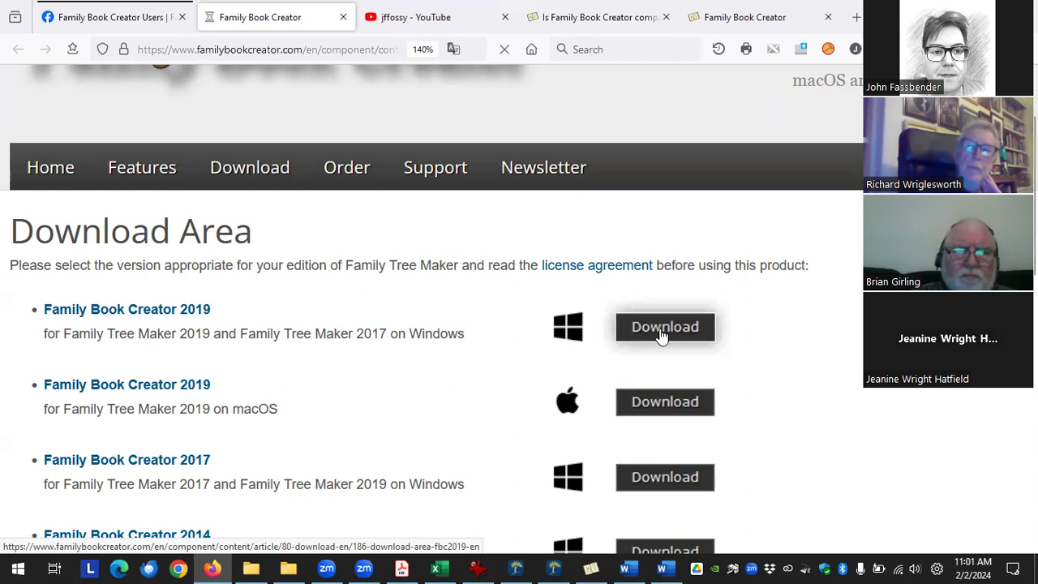
scroll(417, 338, "down", 10)
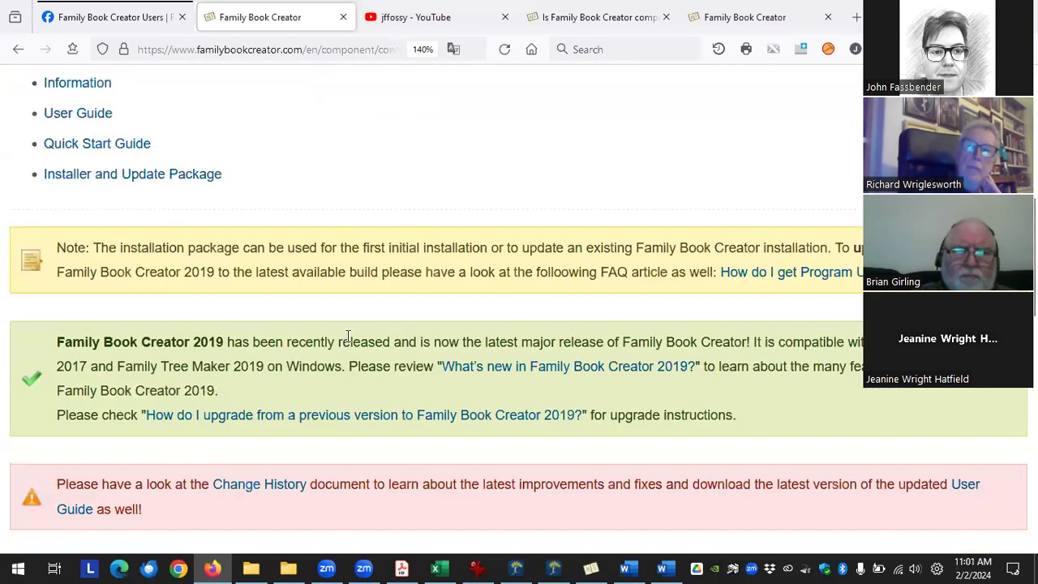
scroll(276, 354, "down", 3)
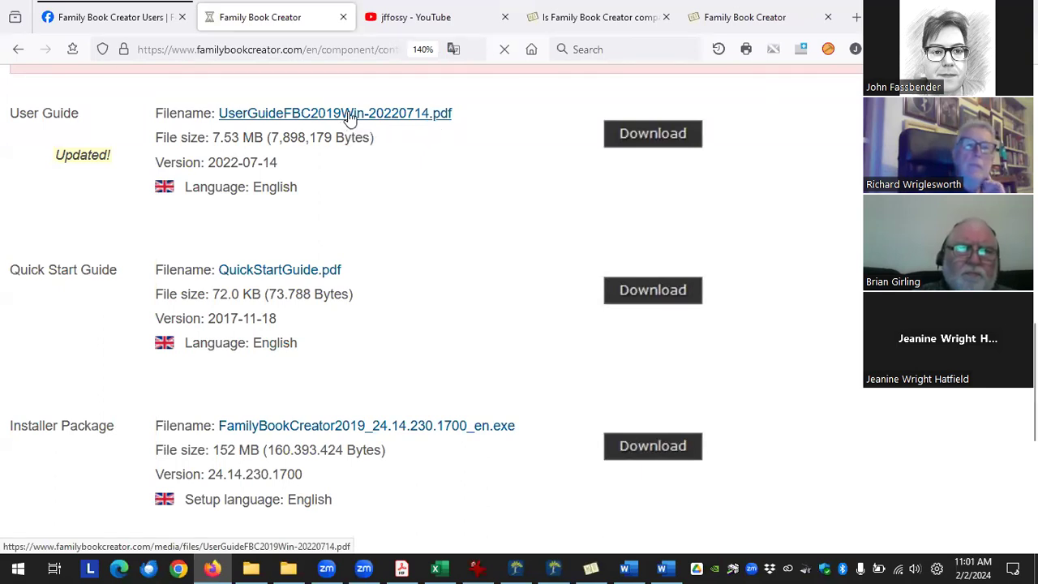
left_click(229, 241)
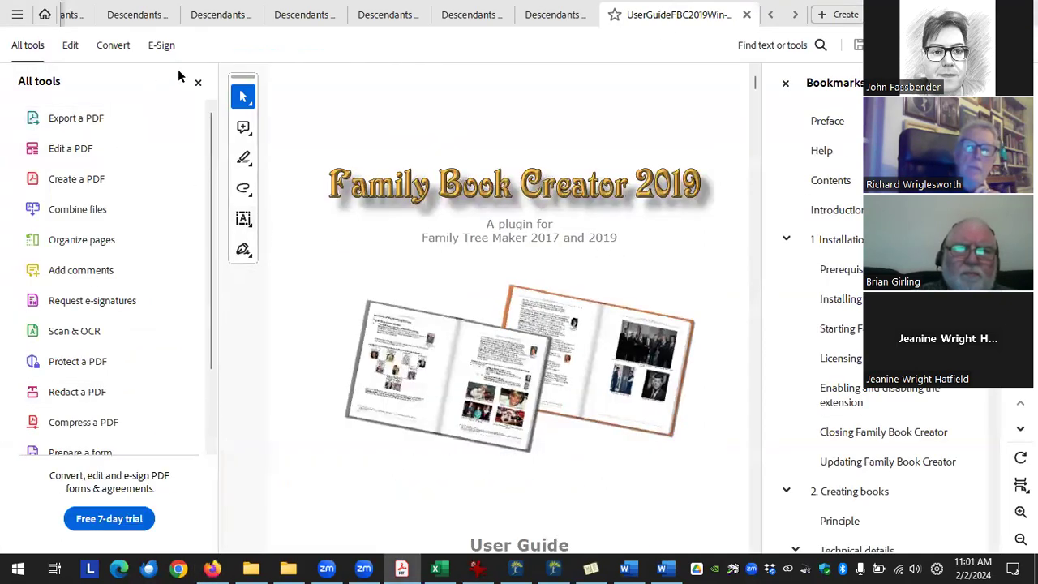
Hide the tools pane and read the user guide's Sort Order for Images section through the Move Media Forward illustration.
left_click(198, 82)
scroll(837, 250, "down", 4)
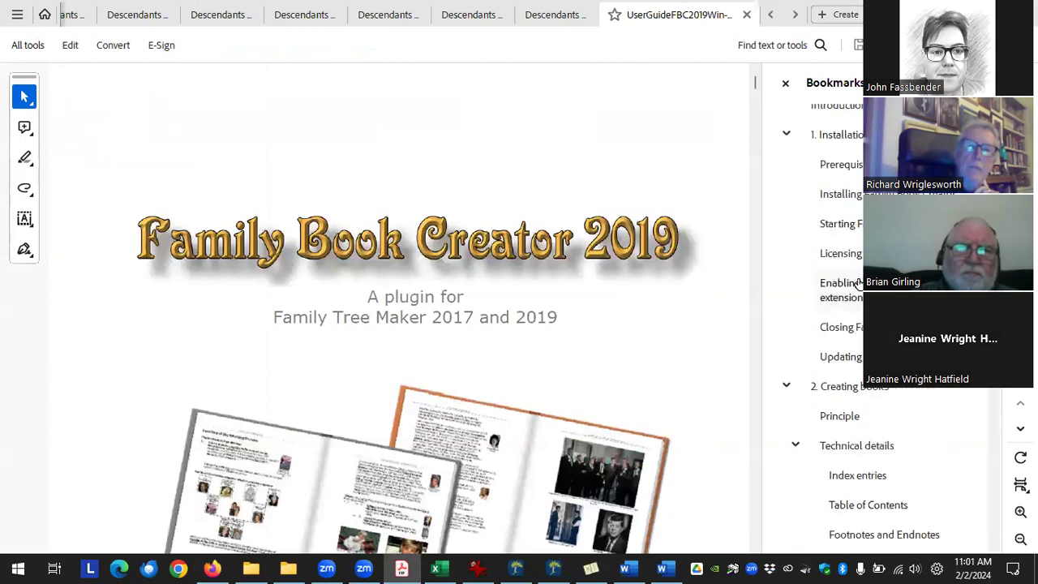
scroll(878, 402, "down", 6)
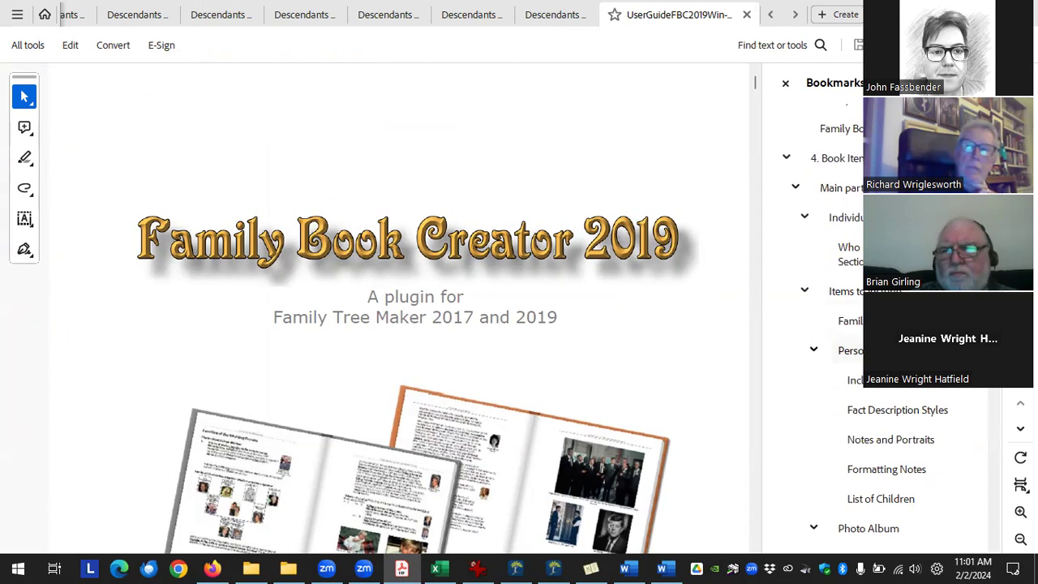
scroll(804, 379, "down", 3)
scroll(849, 369, "down", 5)
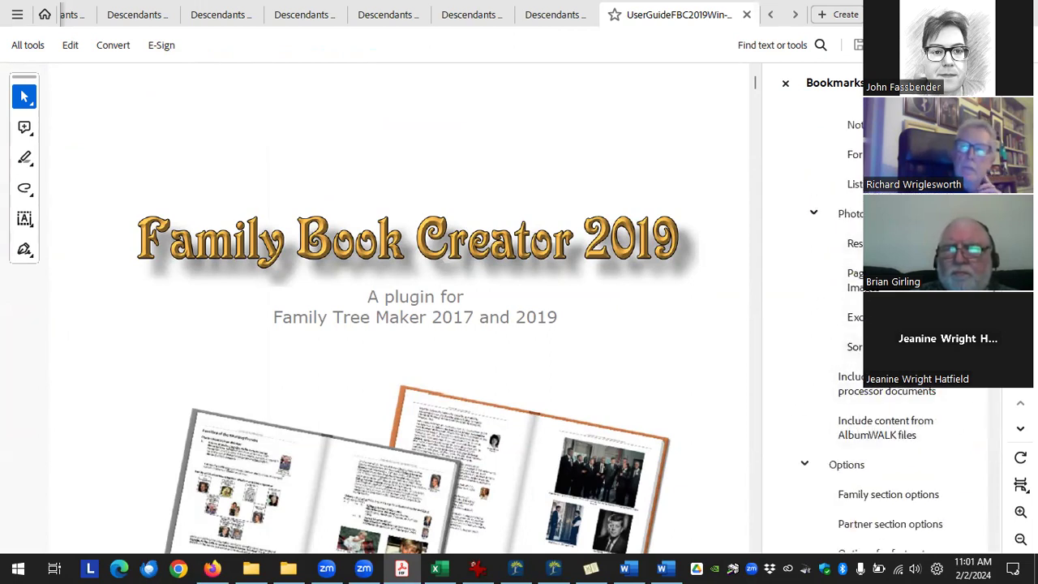
left_click(853, 346)
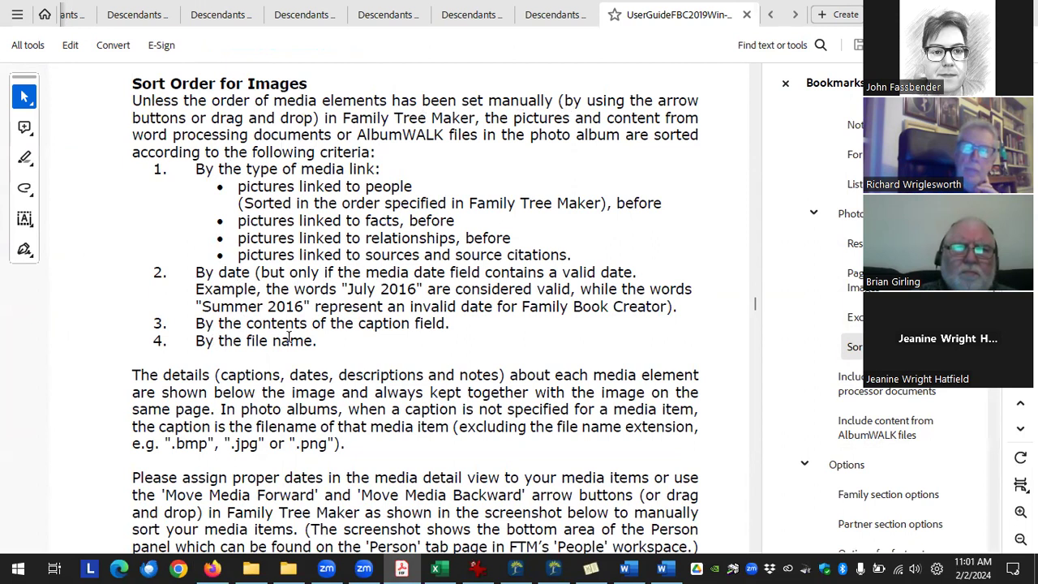
scroll(288, 339, "down", 6)
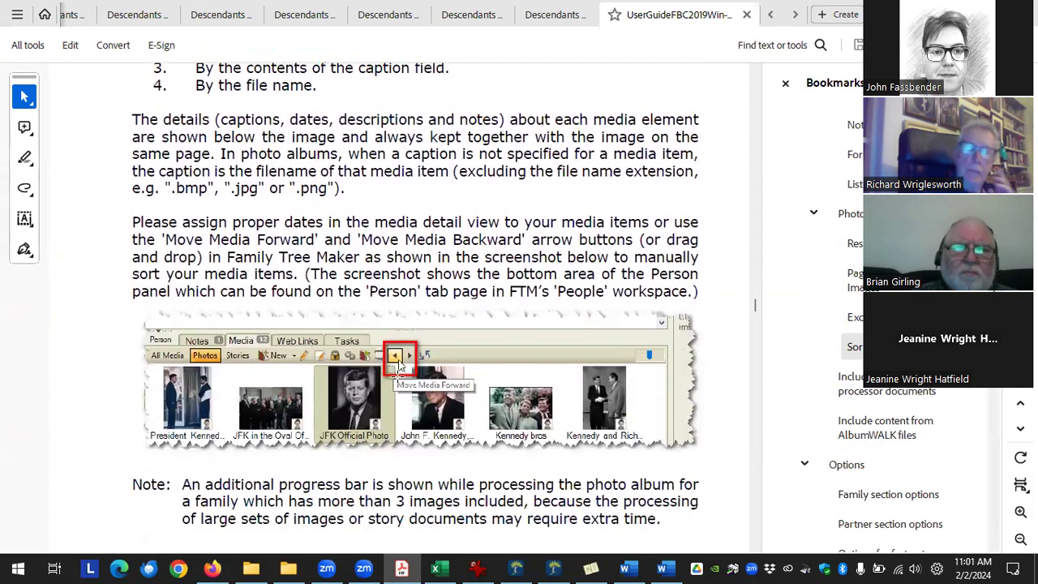
Exit Family Book Creator, then view the John F Kennedy White House Portrait in Family Tree Maker's media detail and close it.
left_click(590, 567)
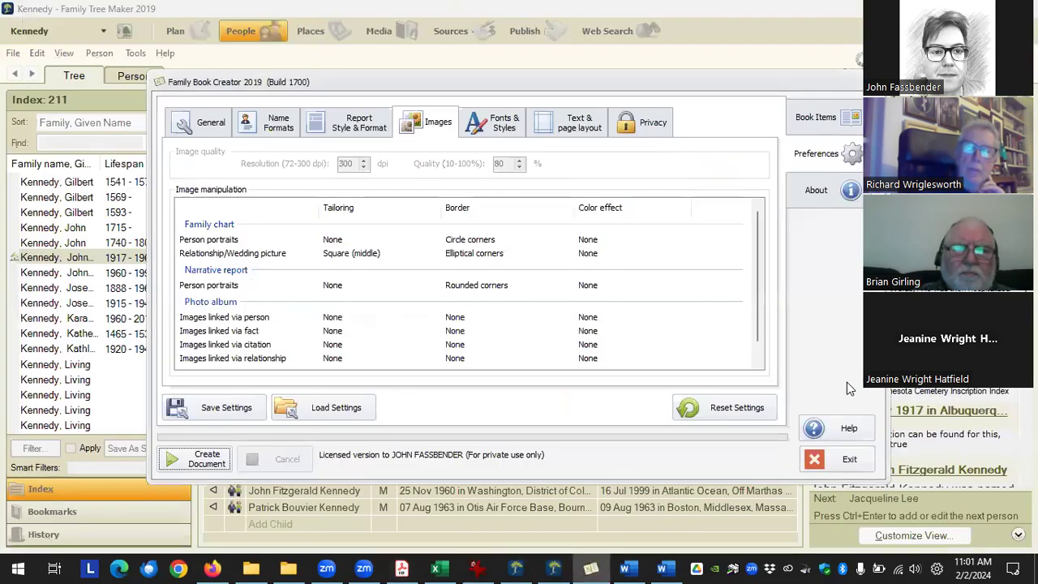
left_click(848, 458)
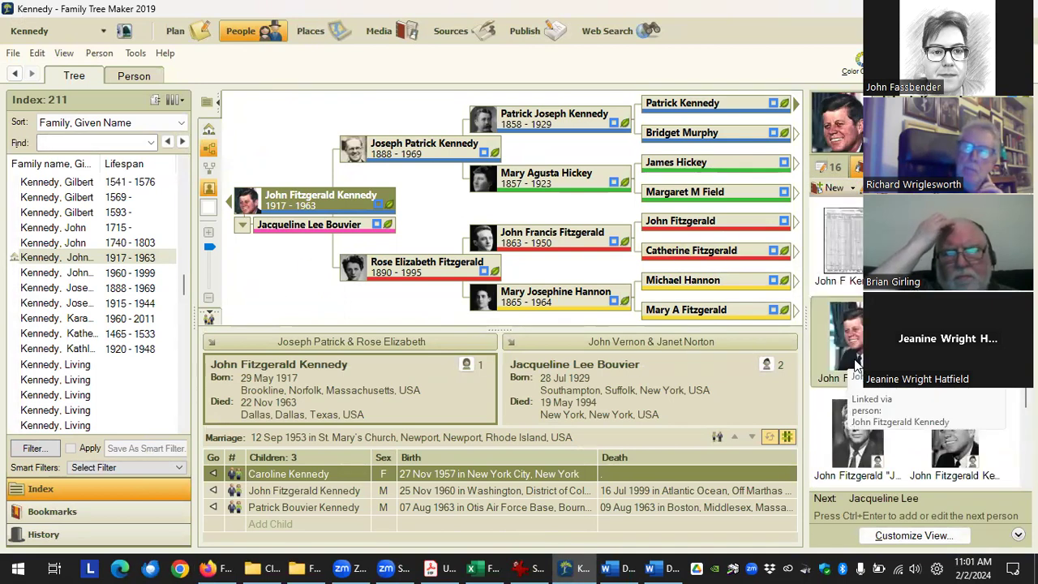
double_click(851, 356)
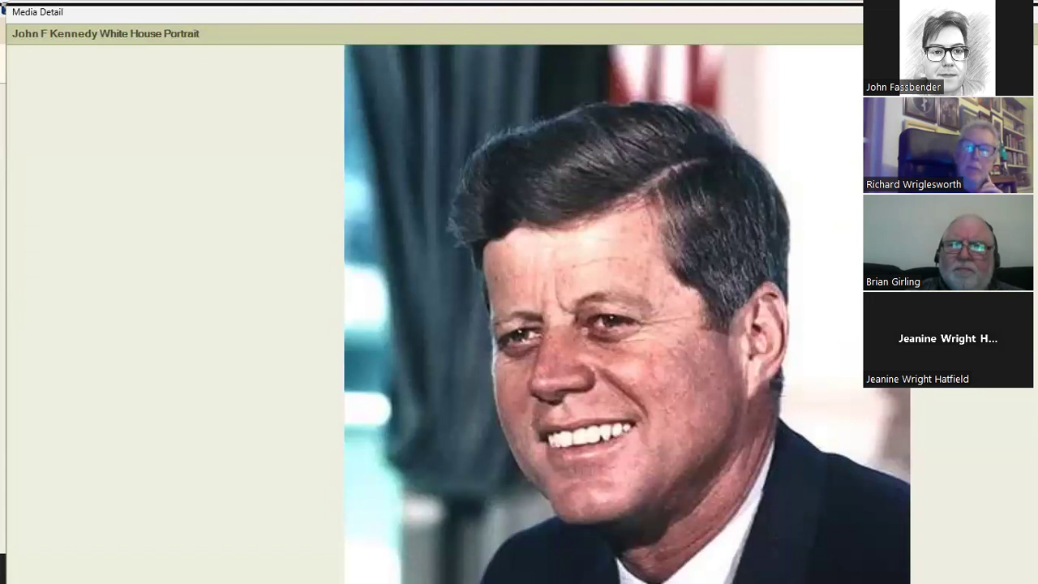
key("Escape")
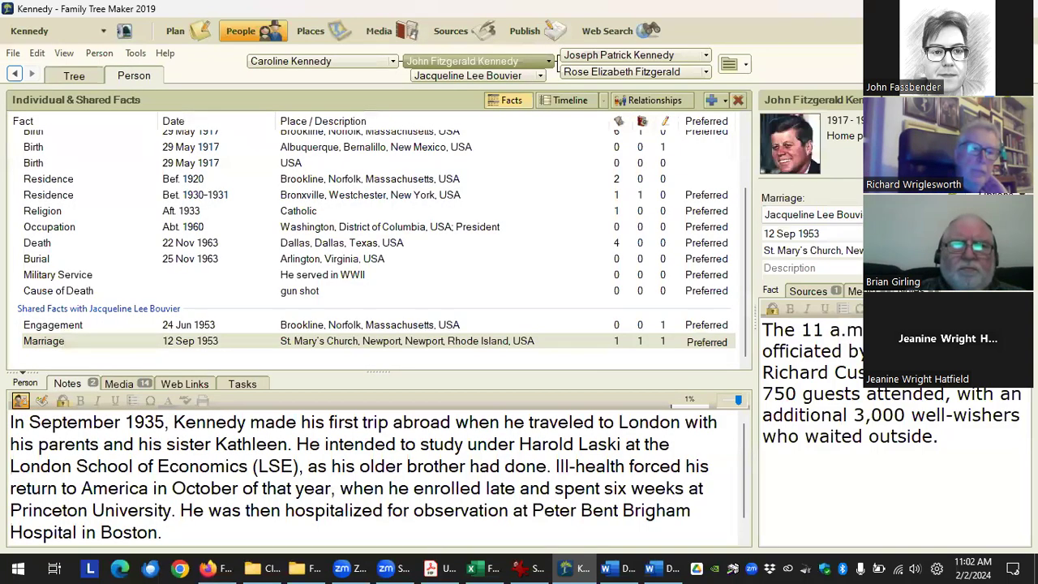
Return to the family tree view and widen the media panel for John Fitzgerald Kennedy.
left_click(75, 79)
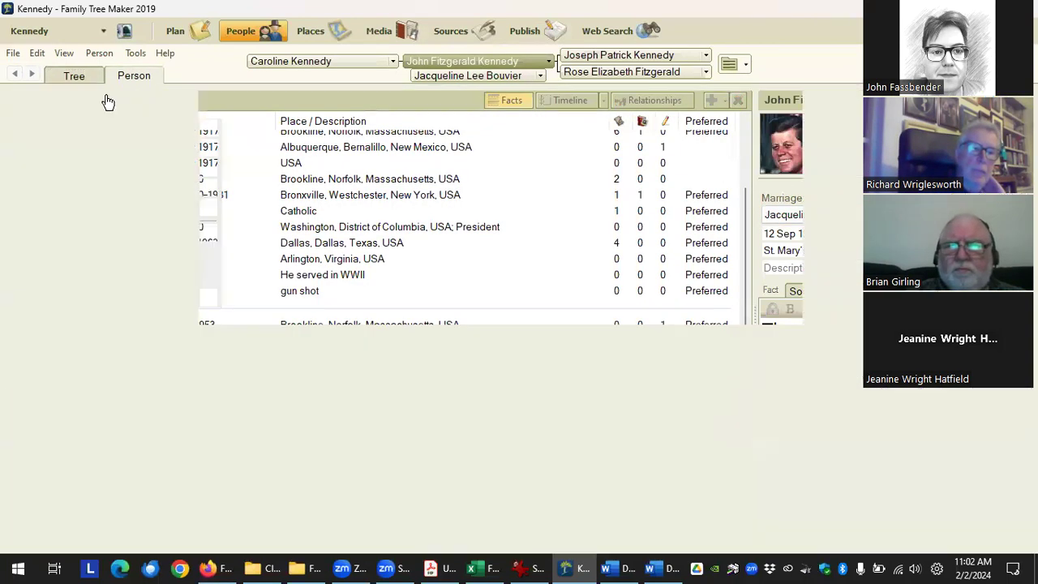
left_click_drag(806, 279, 644, 280)
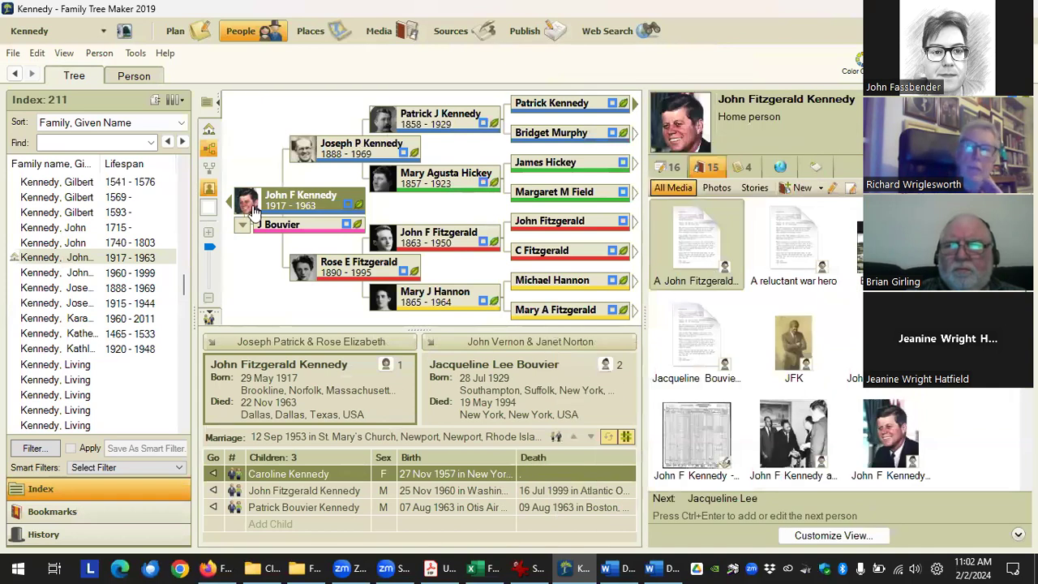
left_click(185, 249)
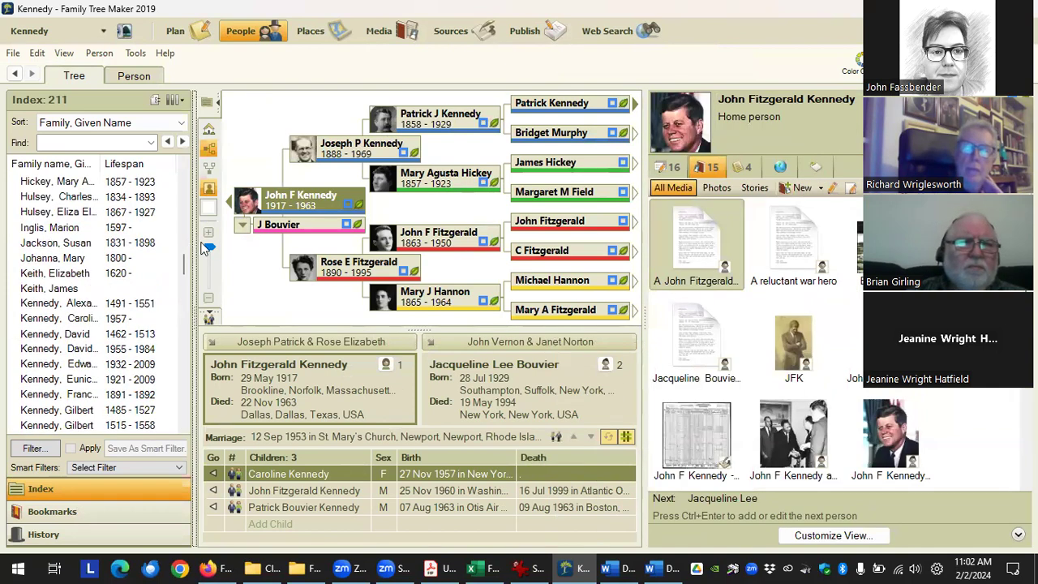
left_click_drag(194, 248, 286, 247)
Show the media items on John Fitzgerald Kennedy's person page and select the JFK image.
left_click(134, 78)
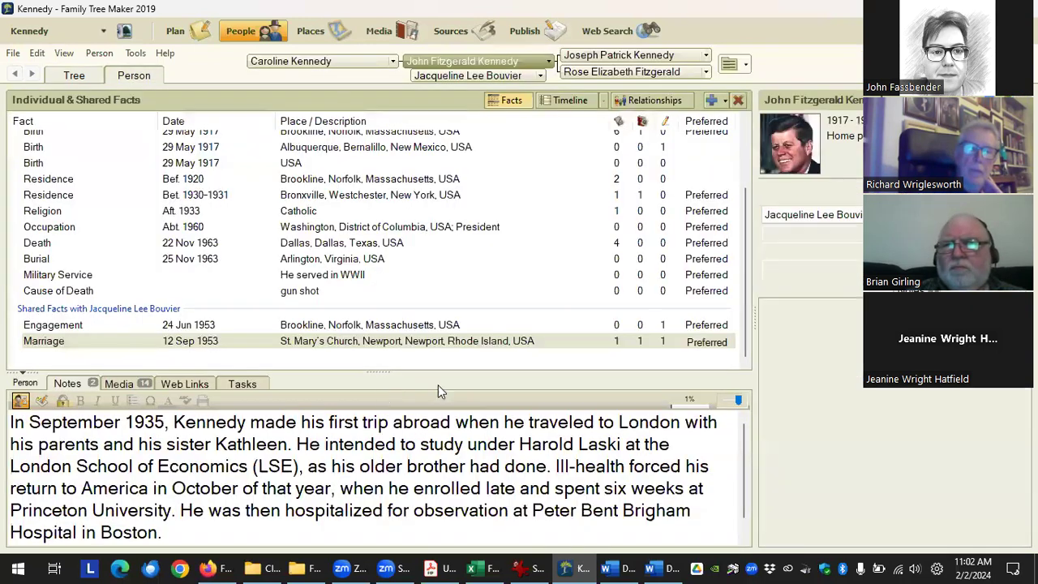
left_click(120, 384)
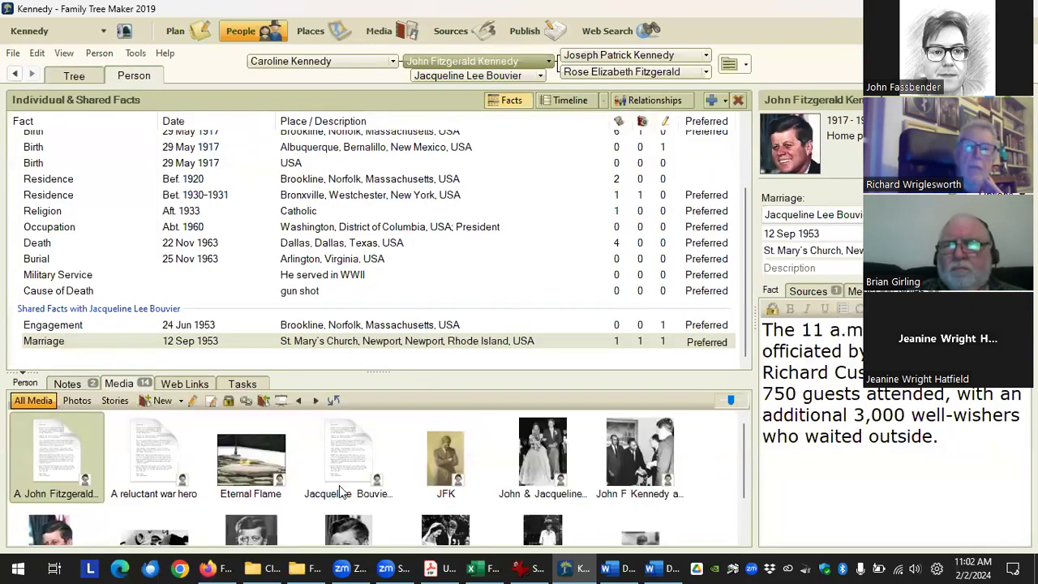
left_click(442, 467)
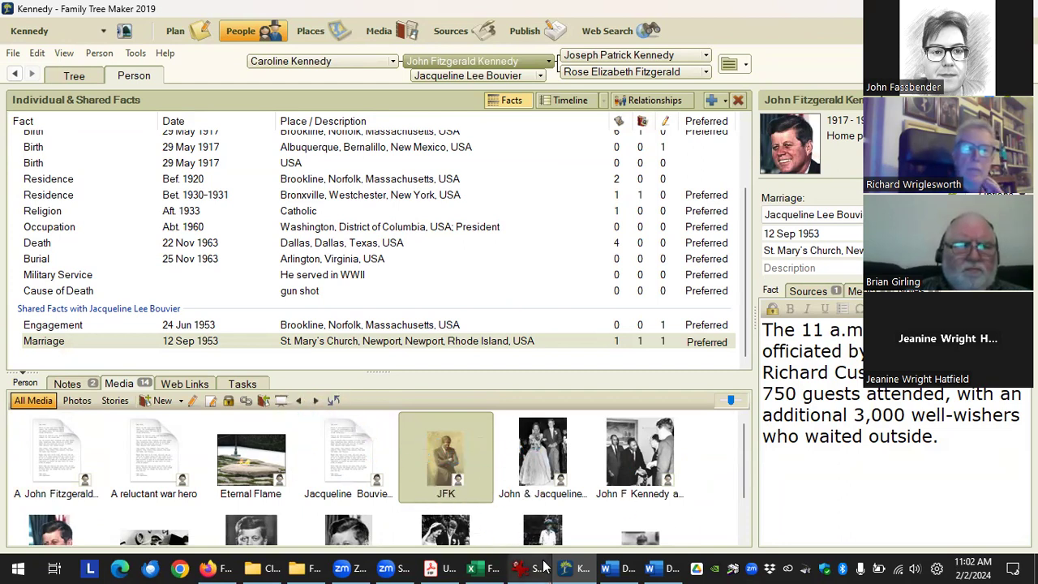
Return to the user guide PDF and find the Resize Images section on the FBC_PhotoAlbum_FullWidth media category.
left_click(442, 566)
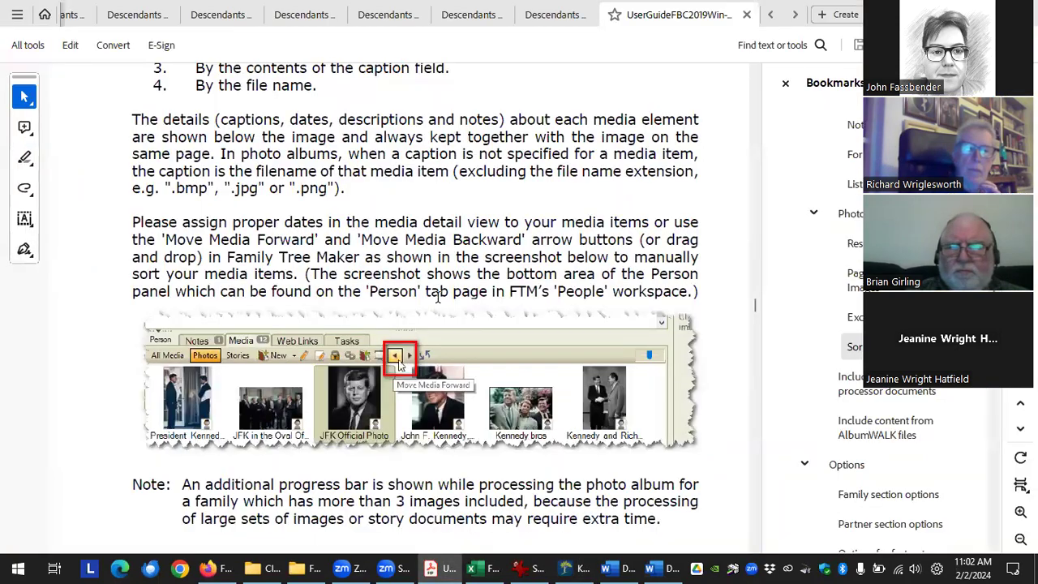
scroll(438, 298, "down", 6)
scroll(374, 320, "up", 3)
scroll(373, 319, "up", 10)
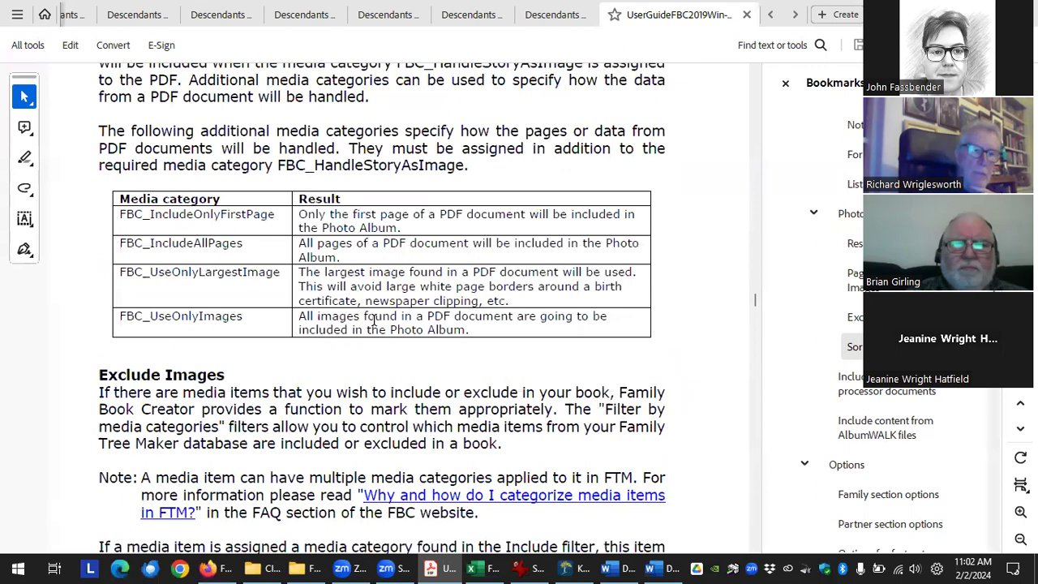
scroll(374, 320, "up", 15)
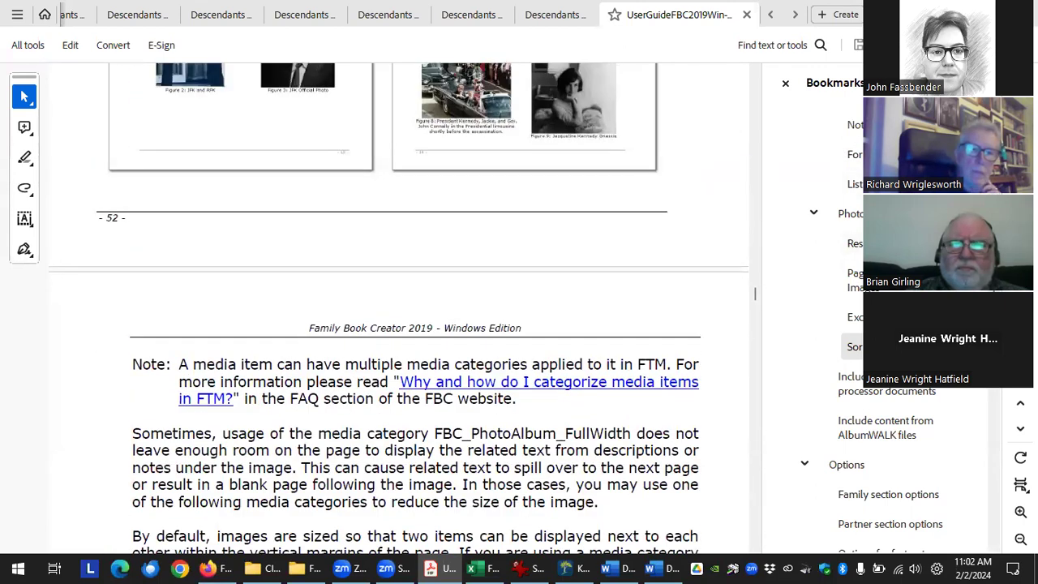
scroll(843, 325, "down", 5)
scroll(859, 324, "down", 10)
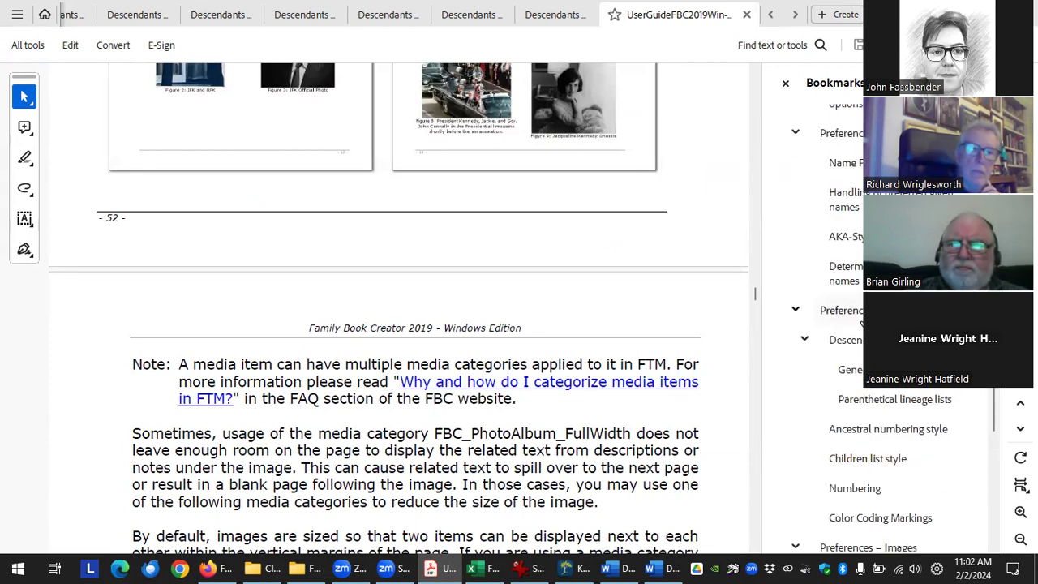
scroll(859, 323, "down", 10)
scroll(810, 322, "up", 15)
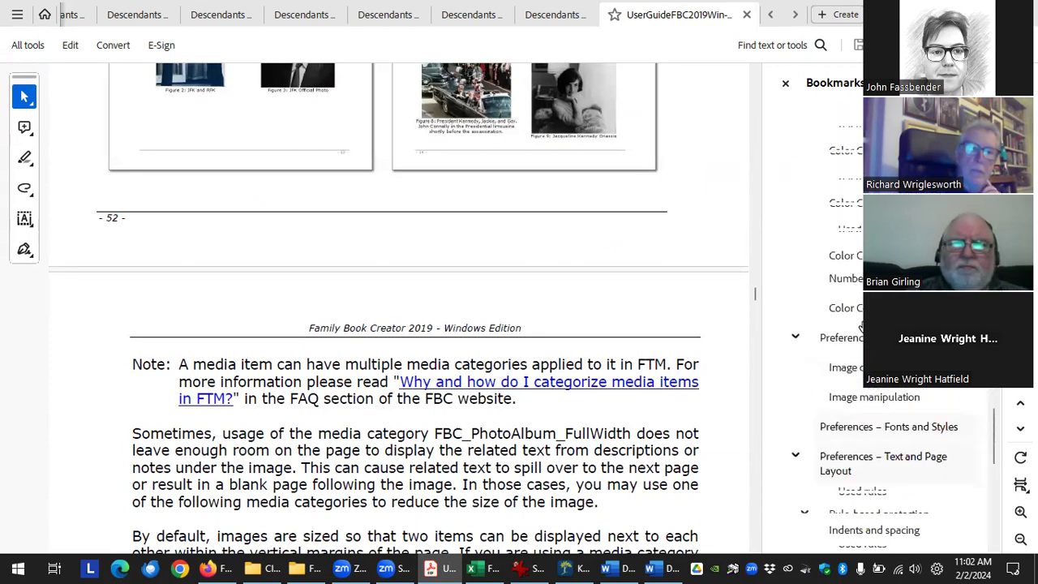
scroll(531, 326, "up", 15)
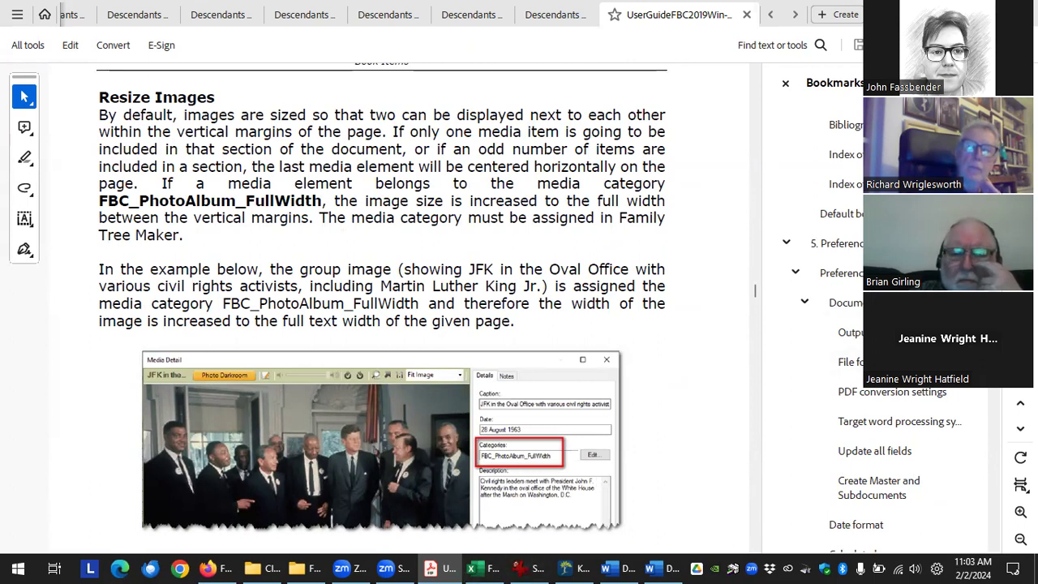
Switch to Family Tree Maker and launch the Family Book Creator 2019 plugin.
left_click(574, 568)
left_click(136, 53)
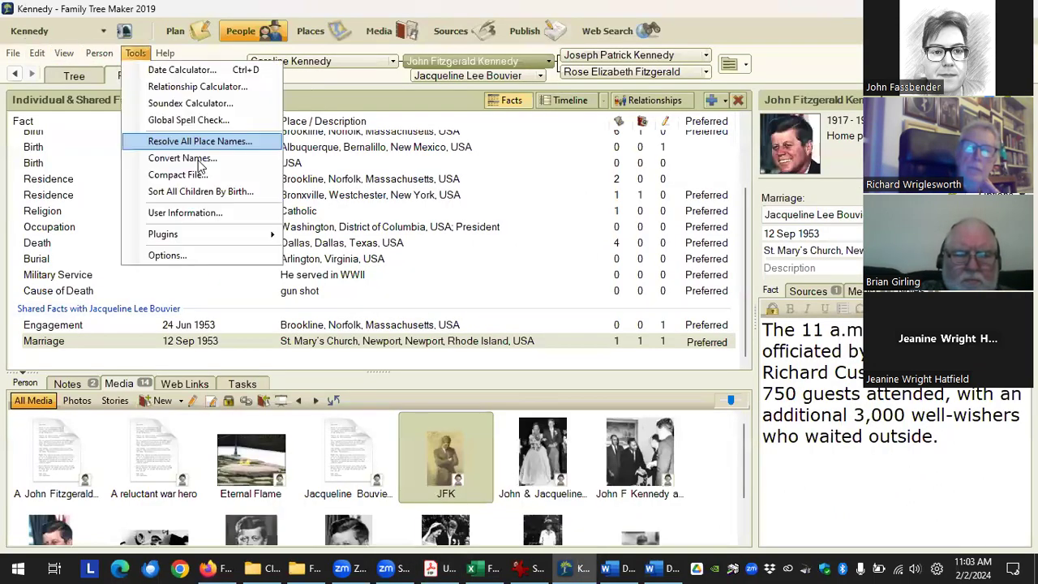
mouse_move(203, 234)
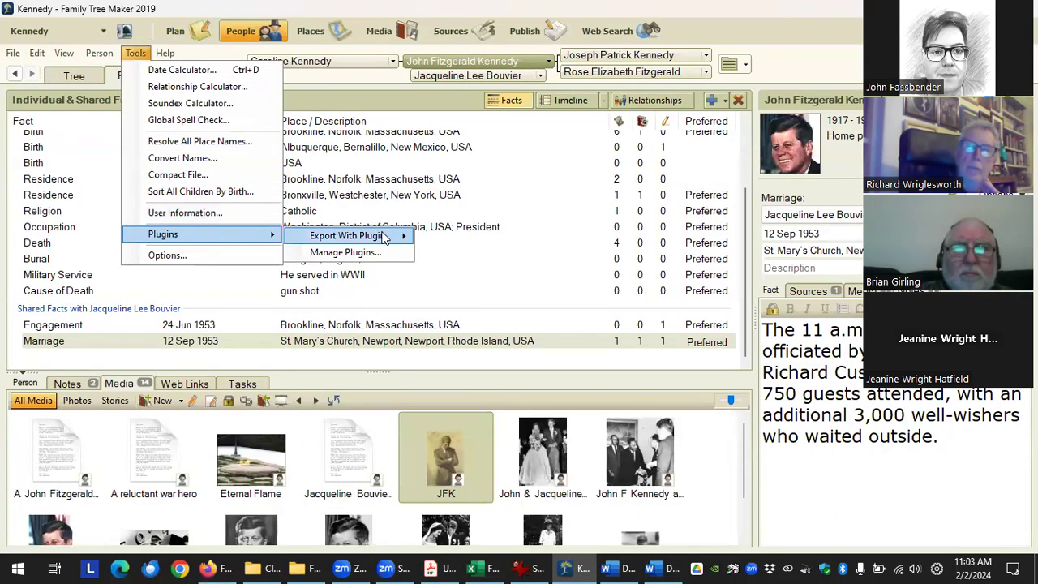
mouse_move(389, 236)
left_click(503, 287)
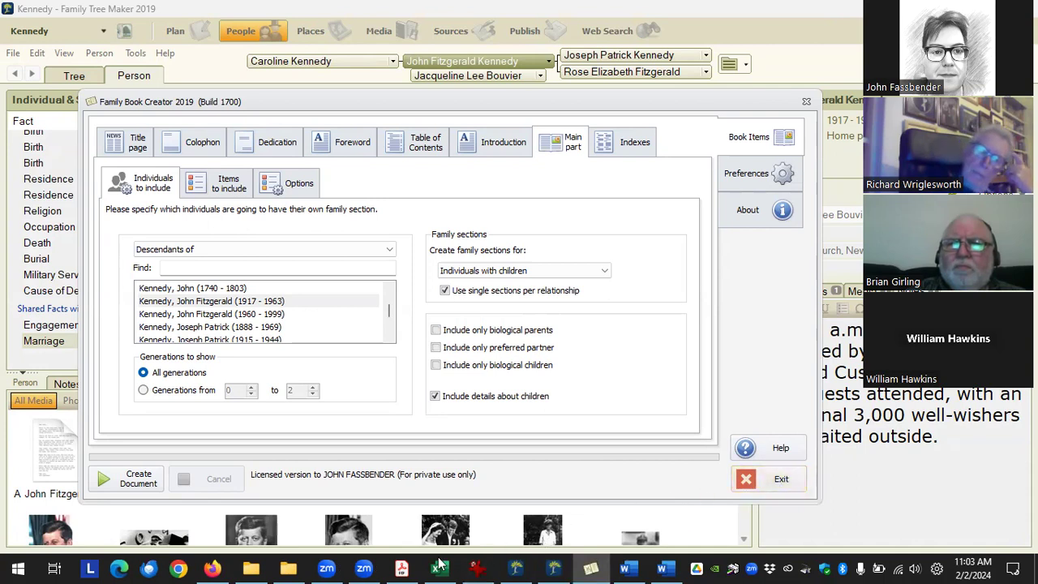
Review the user guide's Resize Images section with its category example, and switch back to Family Book Creator.
left_click(401, 567)
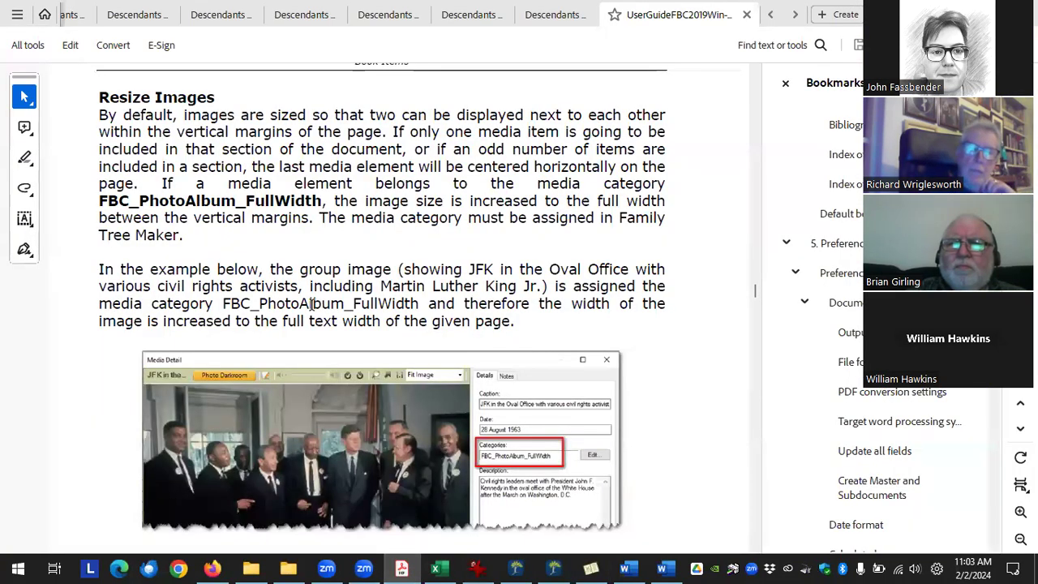
scroll(312, 303, "up", 5)
scroll(315, 314, "down", 4)
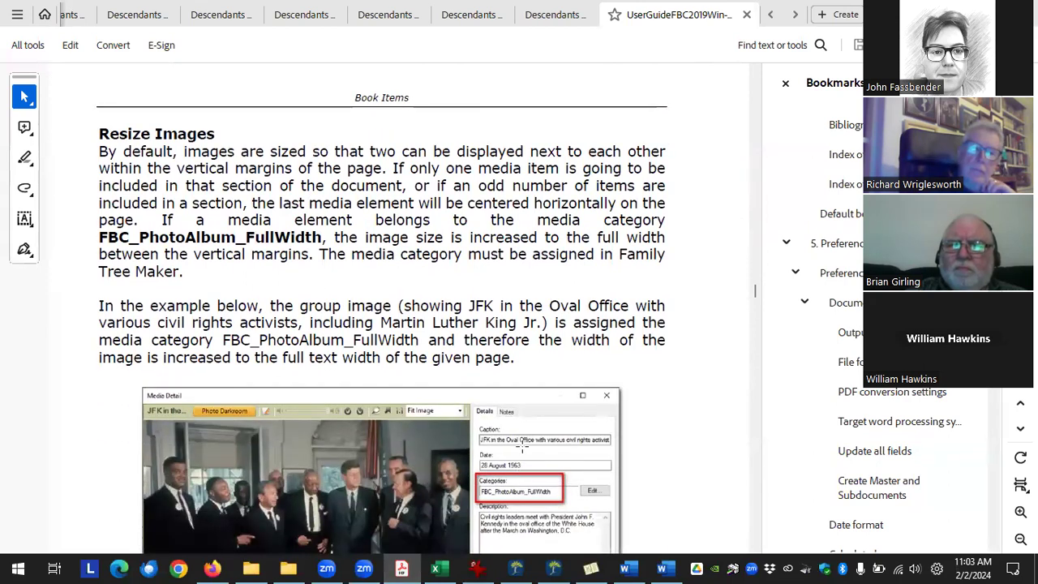
left_click(592, 568)
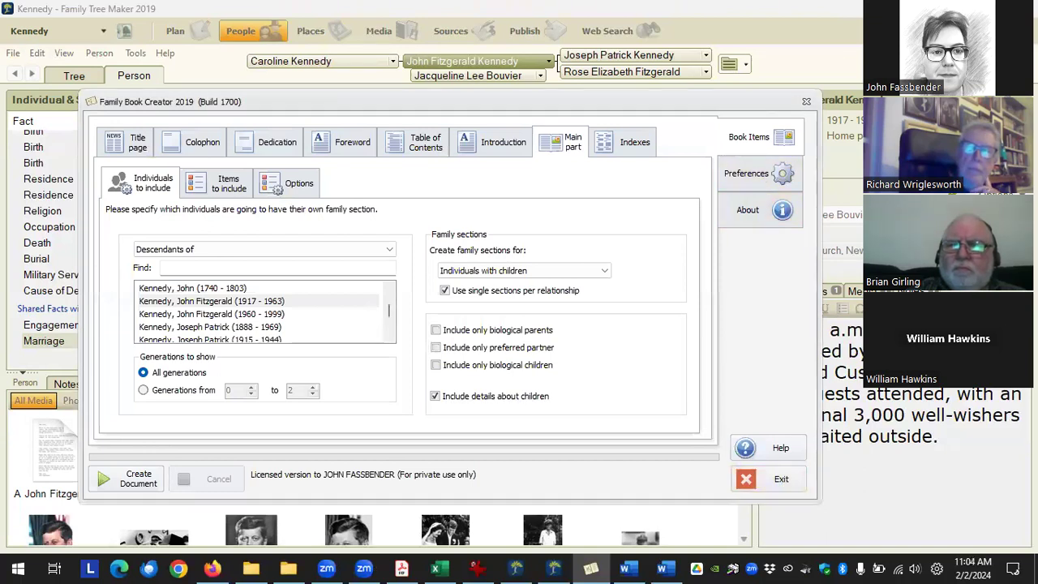
key("alt+Tab")
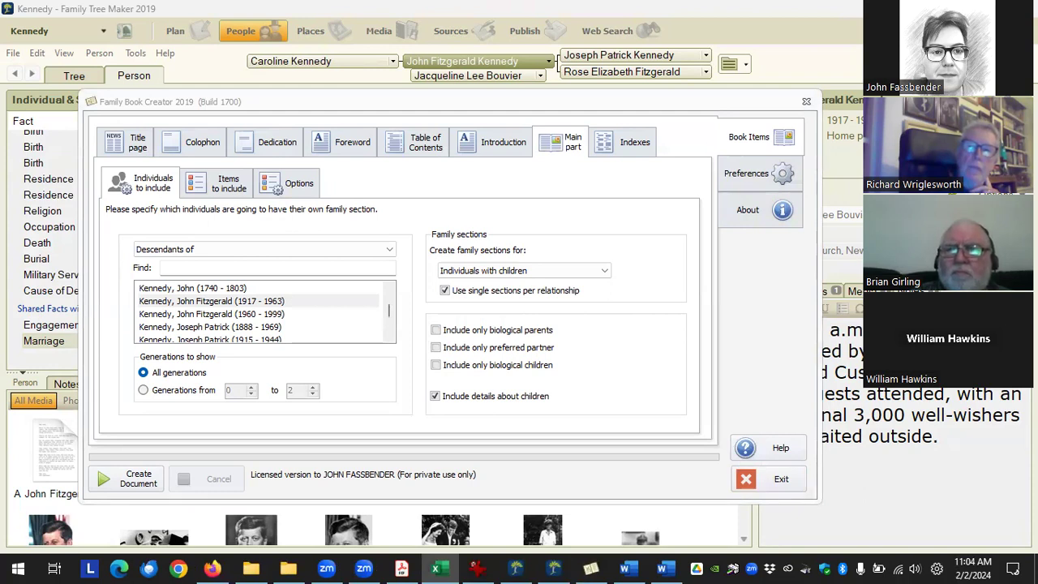
key("alt+Tab")
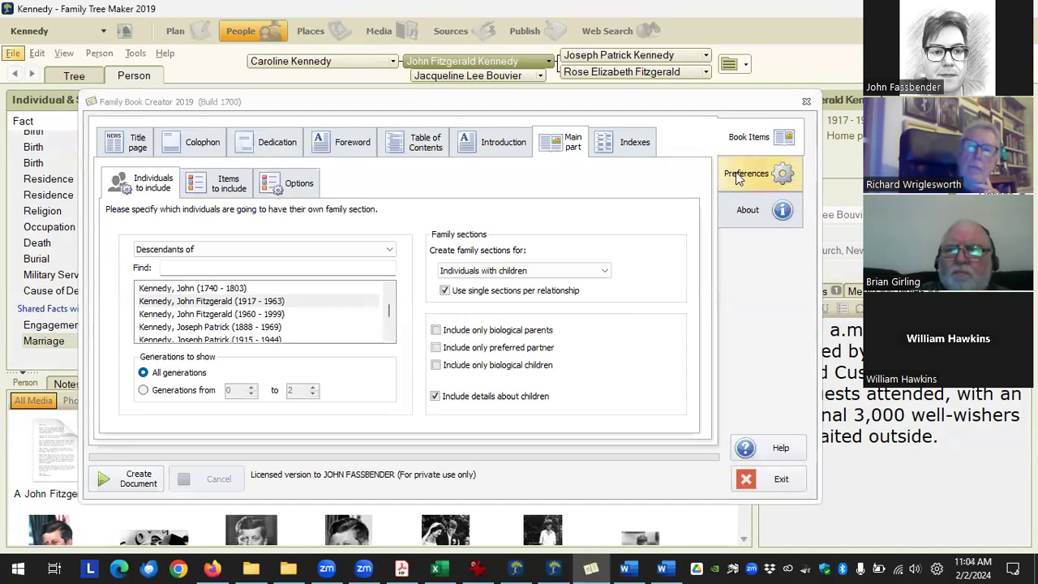
Open Family Book Creator's preferences and examine the name formats for the book title, headings and family chart.
left_click(754, 177)
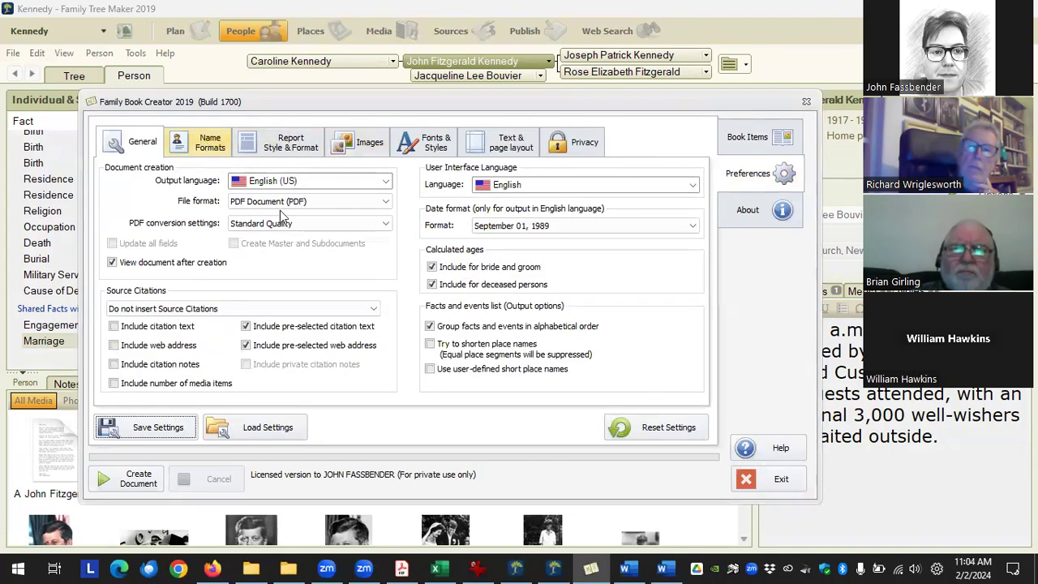
left_click(209, 142)
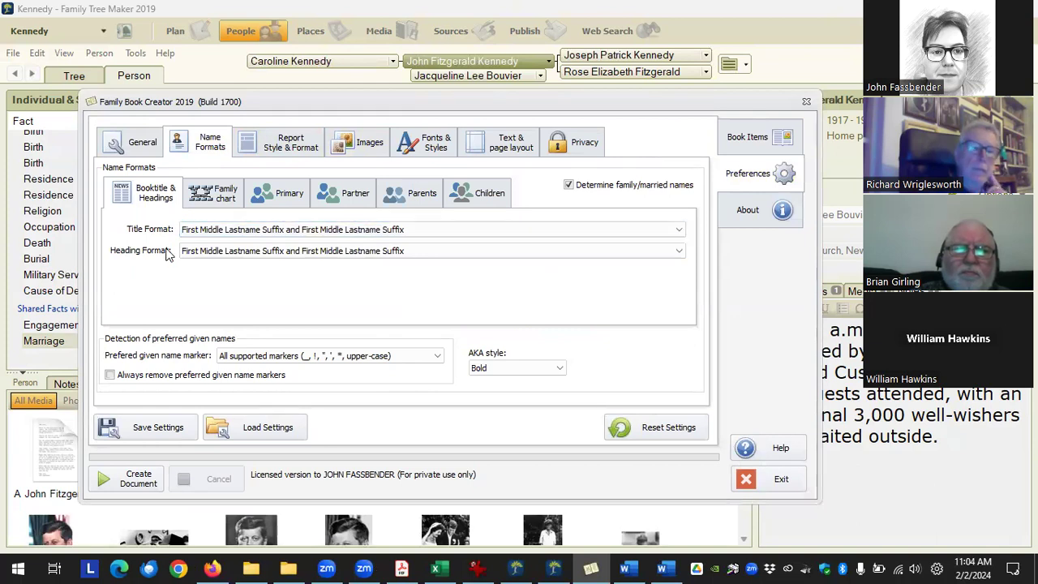
left_click(213, 193)
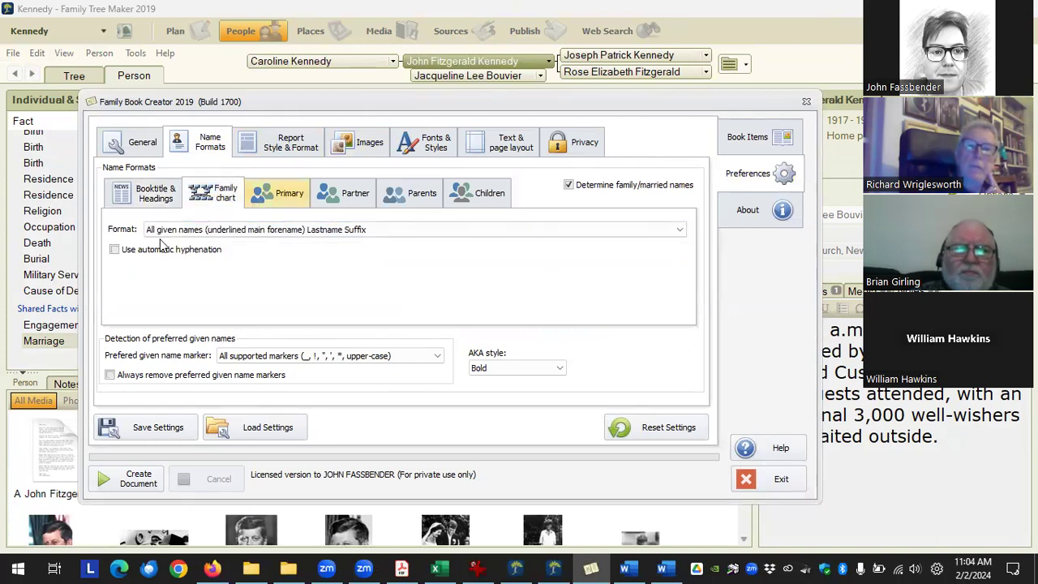
Choose First or main forename for repeated mentions of the name in the primary person's name format.
left_click(279, 193)
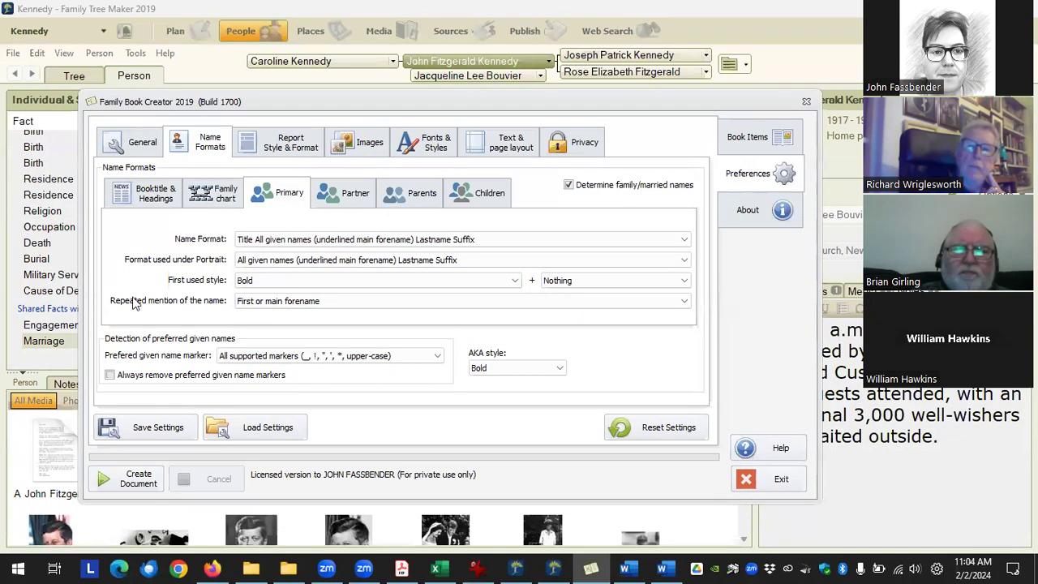
left_click(359, 308)
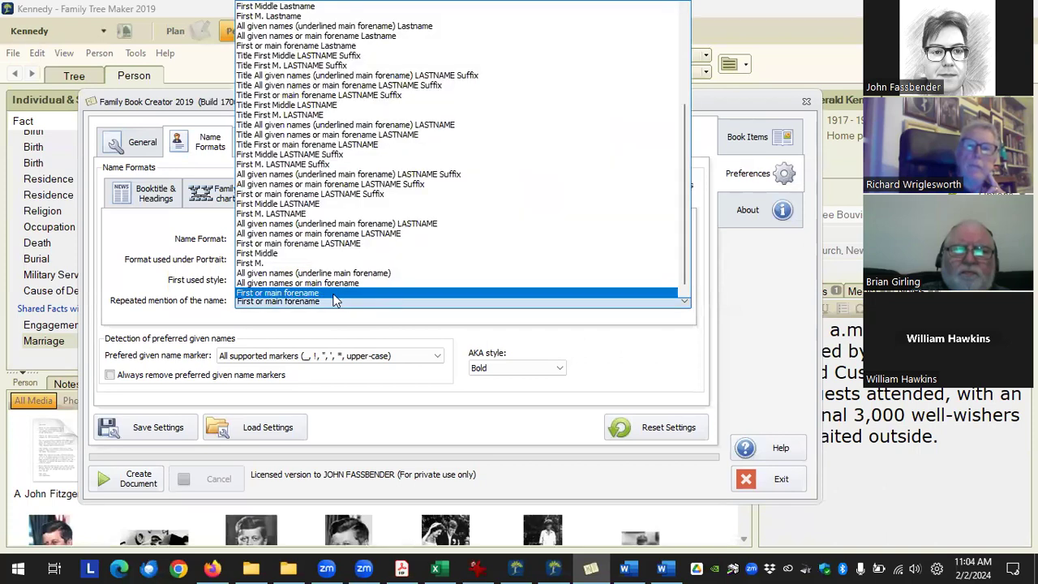
left_click(333, 293)
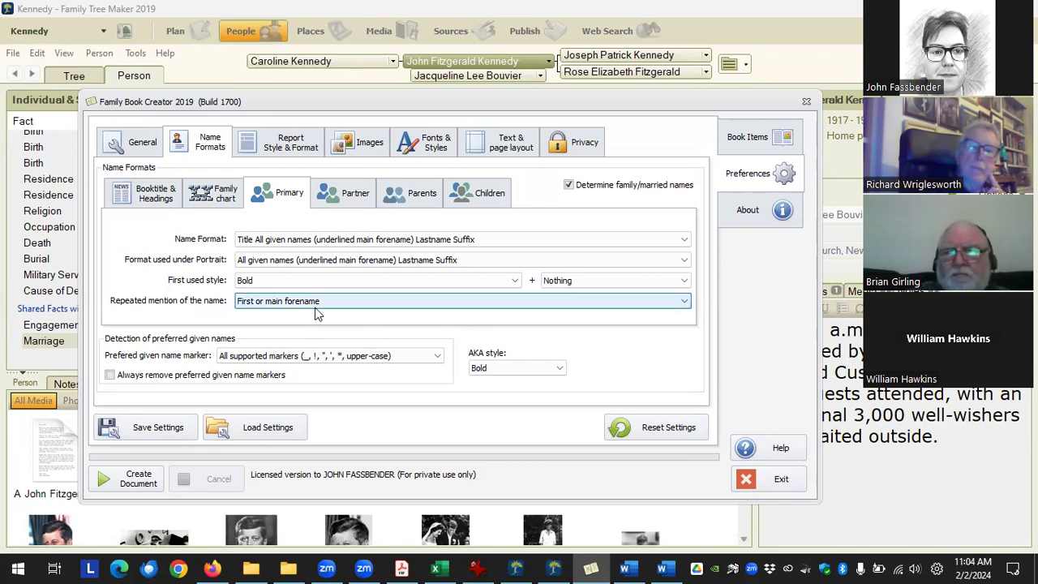
Compare the name format settings for book title and headings, family chart, primary person, partner, parents and children.
left_click(410, 197)
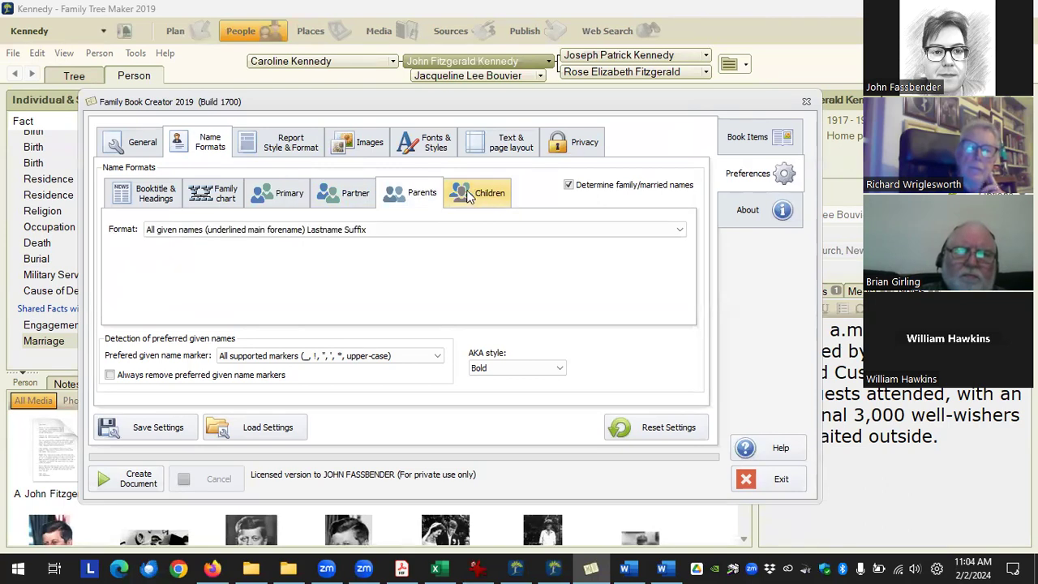
left_click(287, 197)
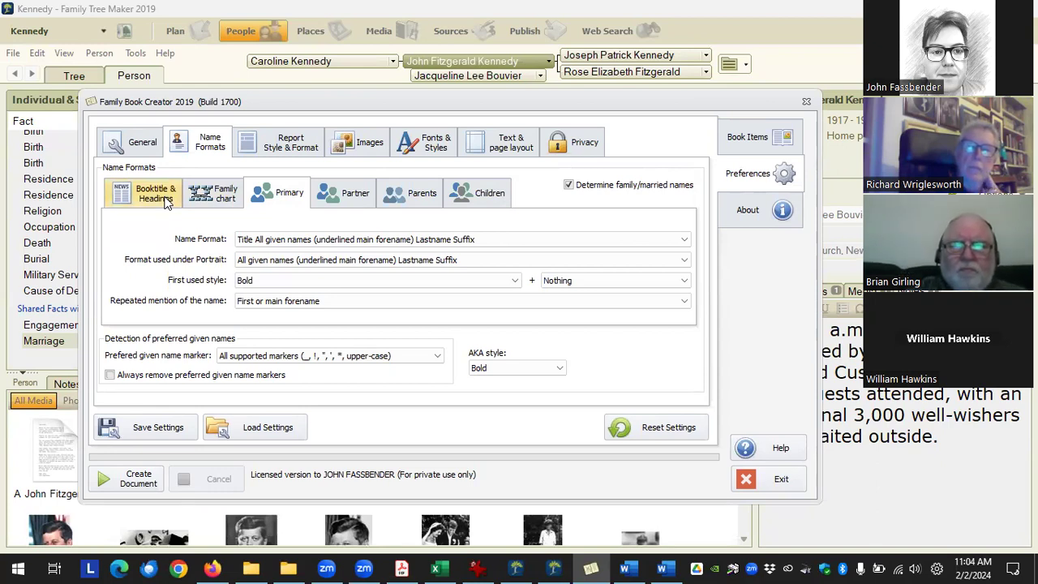
left_click(160, 193)
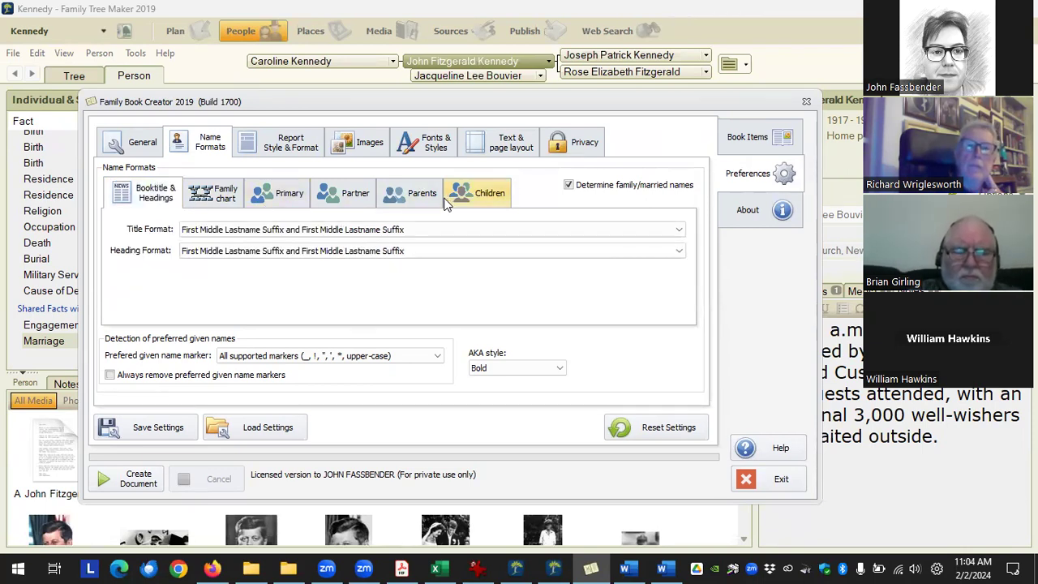
left_click(214, 199)
left_click(289, 199)
left_click(364, 198)
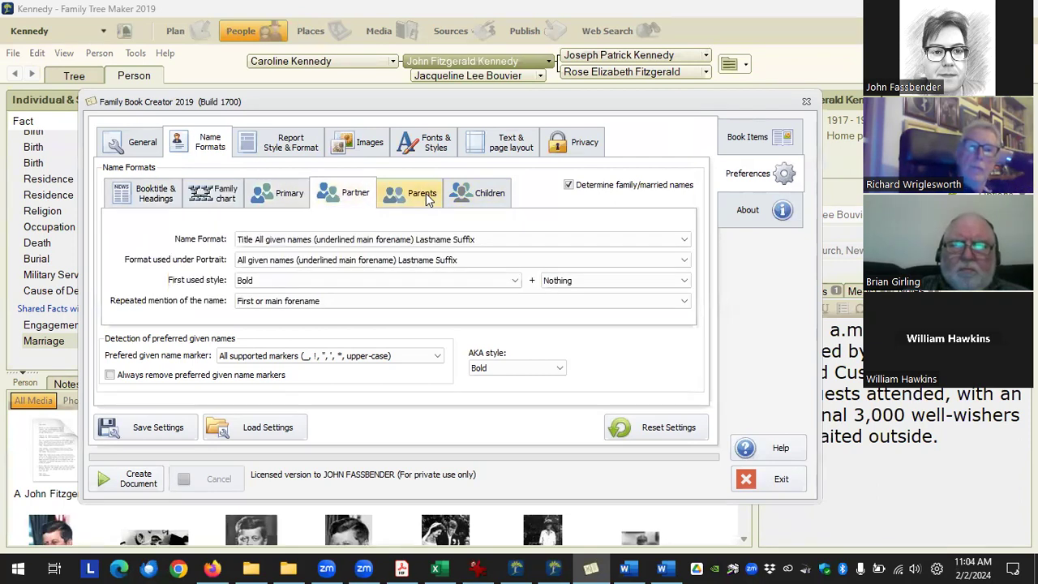
left_click(428, 199)
left_click(474, 197)
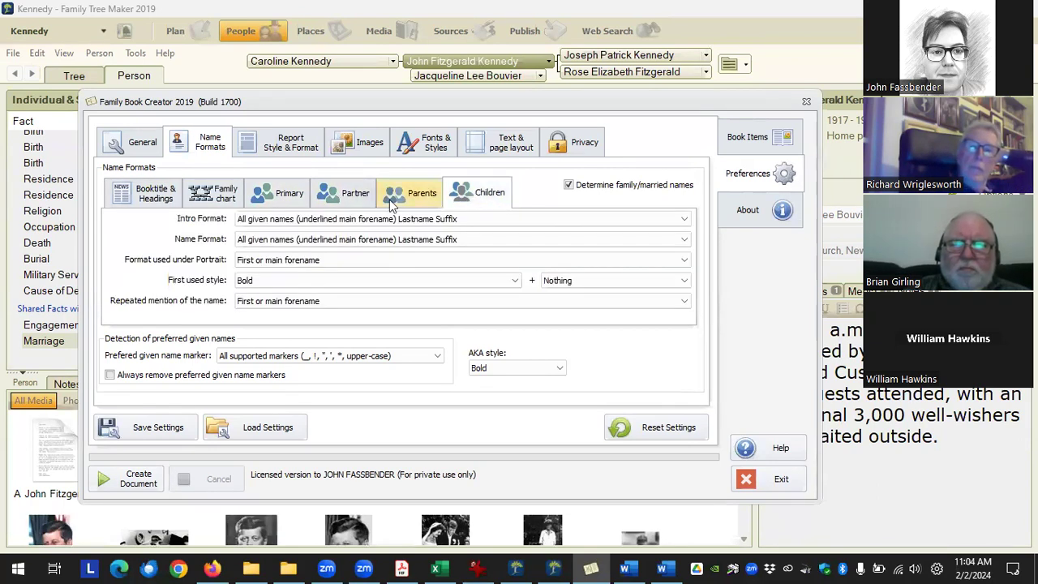
left_click(157, 202)
left_click(214, 198)
left_click(276, 199)
left_click(348, 199)
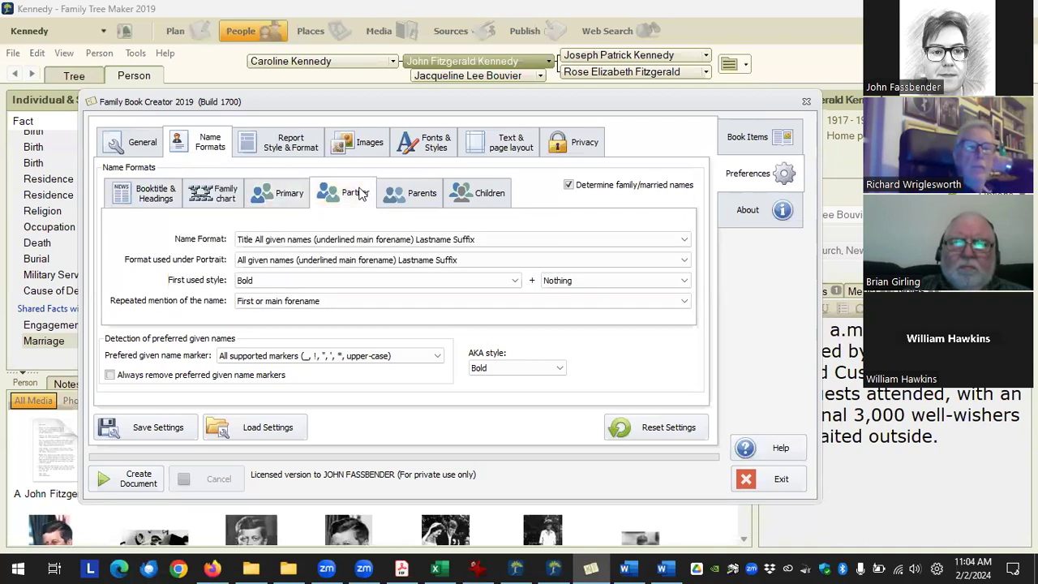
left_click(417, 196)
left_click(214, 199)
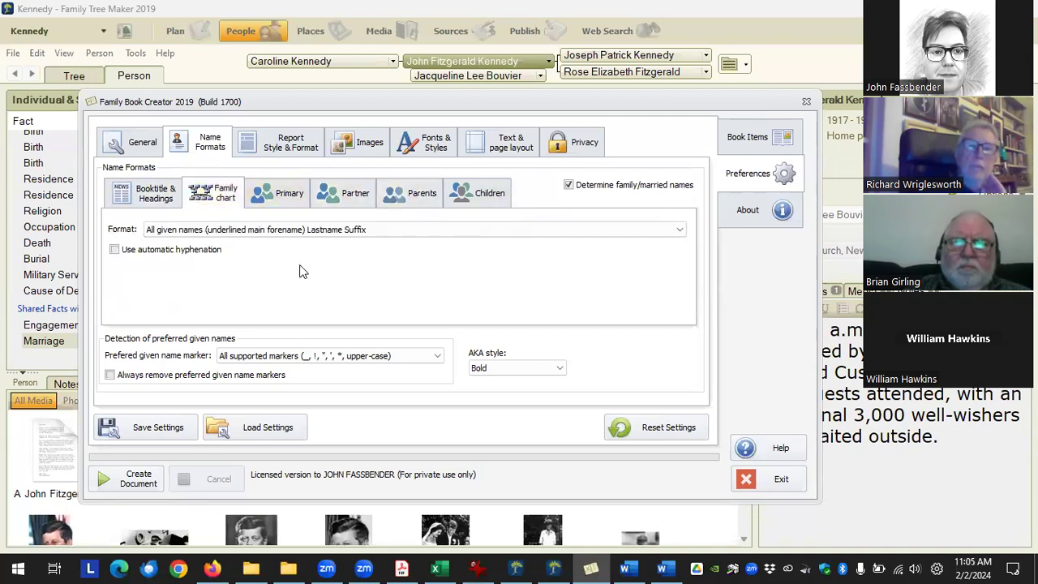
left_click(154, 201)
left_click(267, 198)
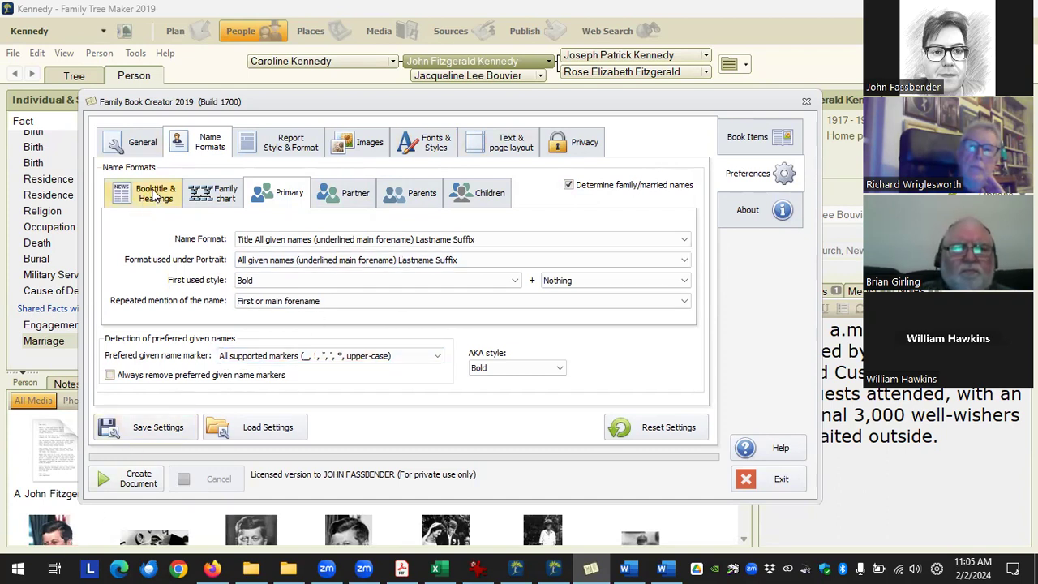
Review the General, Images, Name Formats and Report Style & Format preferences, and exit Family Book Creator.
left_click(144, 149)
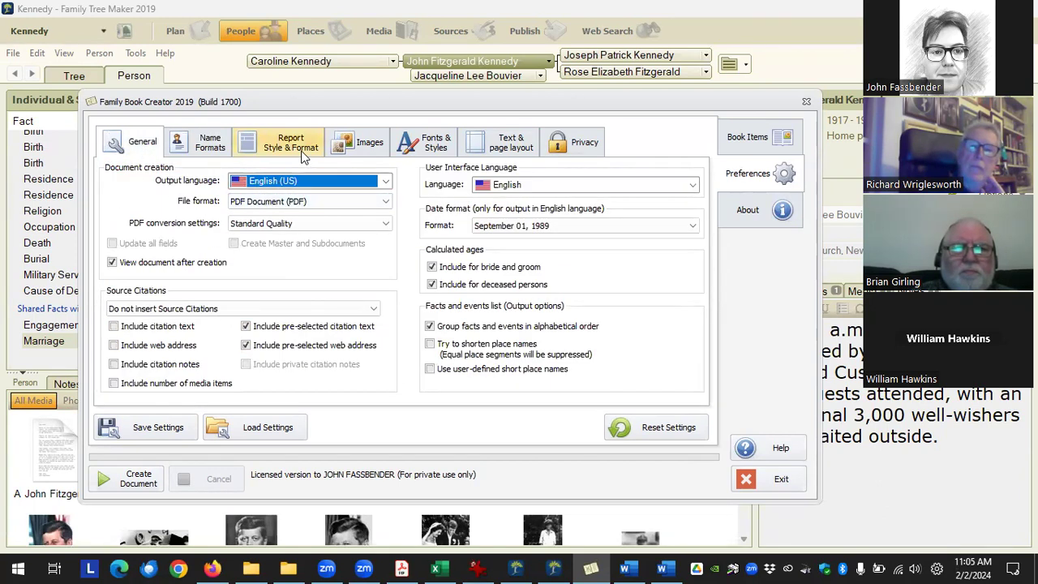
left_click(363, 151)
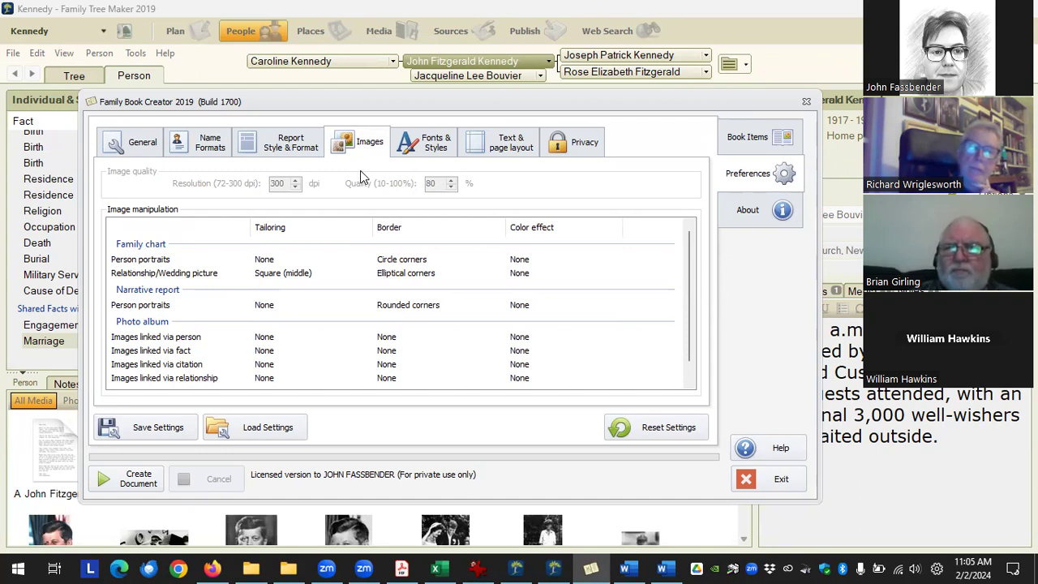
left_click(140, 145)
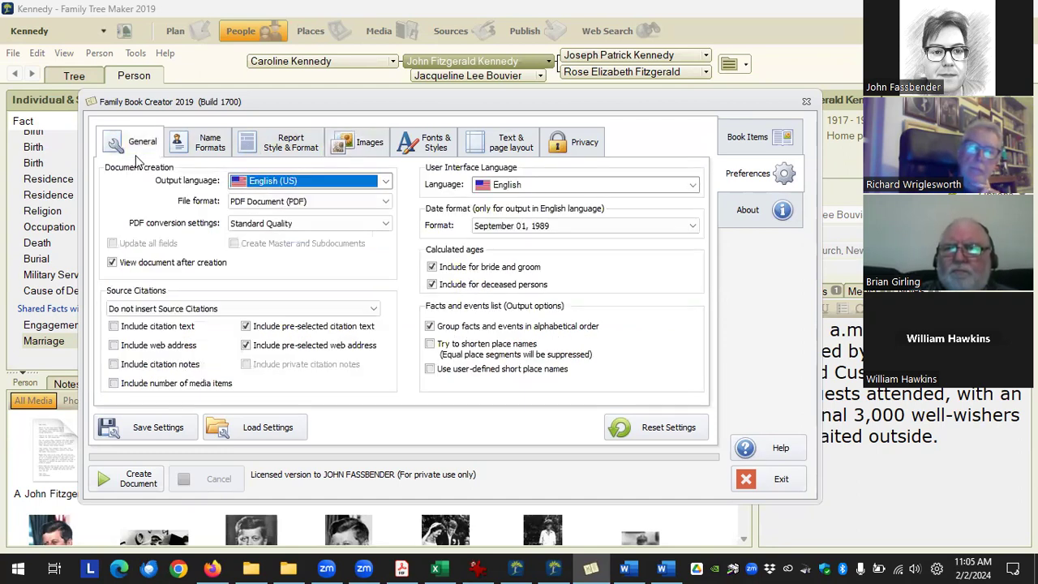
left_click(203, 144)
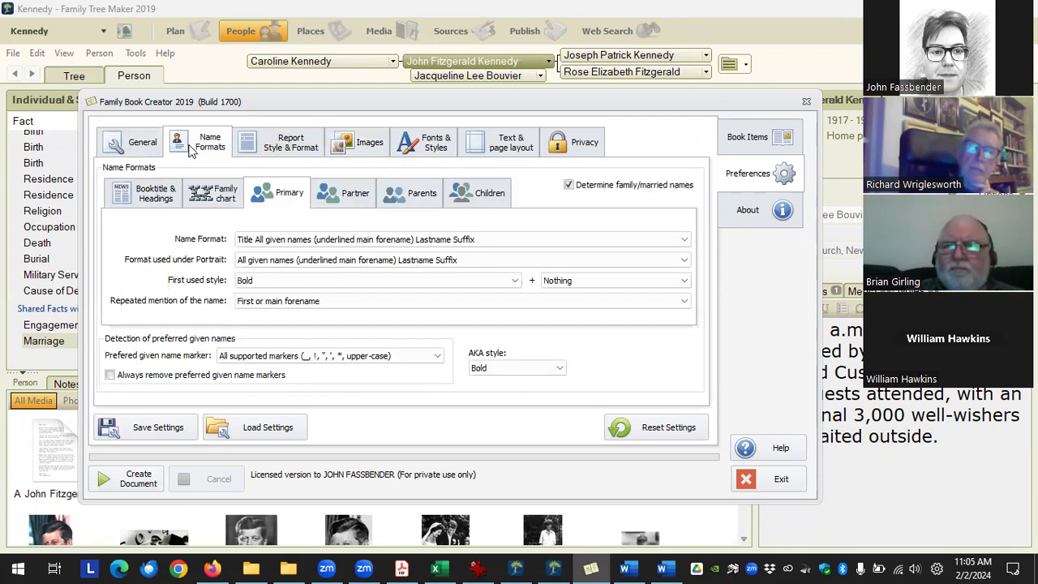
left_click(156, 199)
left_click(213, 195)
left_click(349, 193)
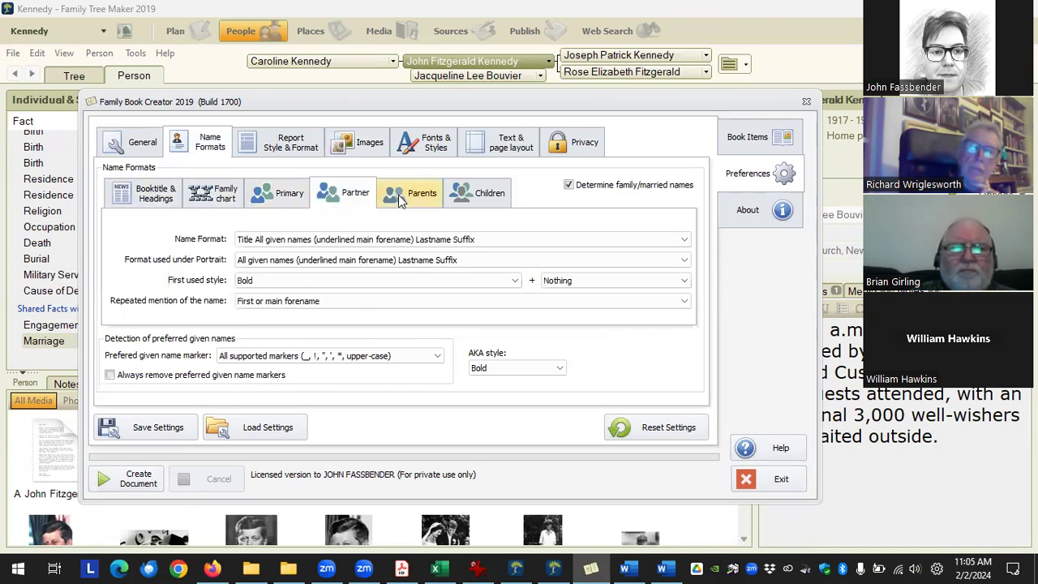
left_click(288, 145)
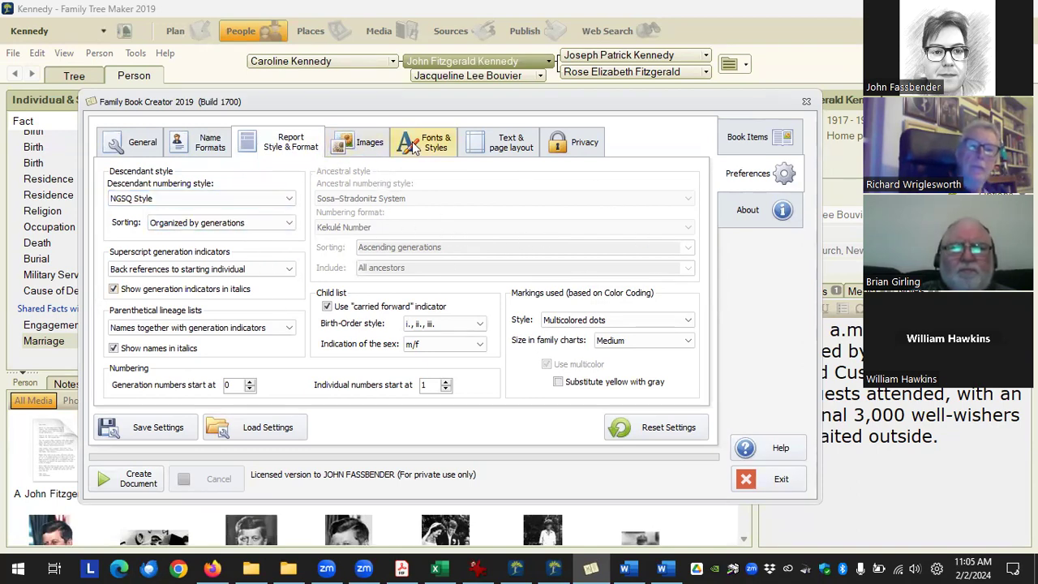
left_click(123, 143)
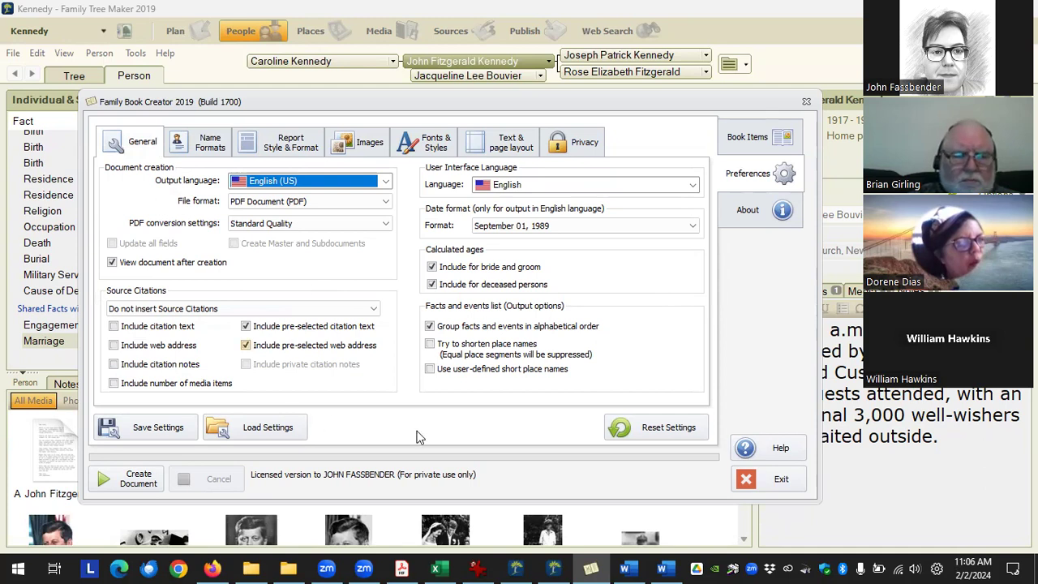
left_click(770, 482)
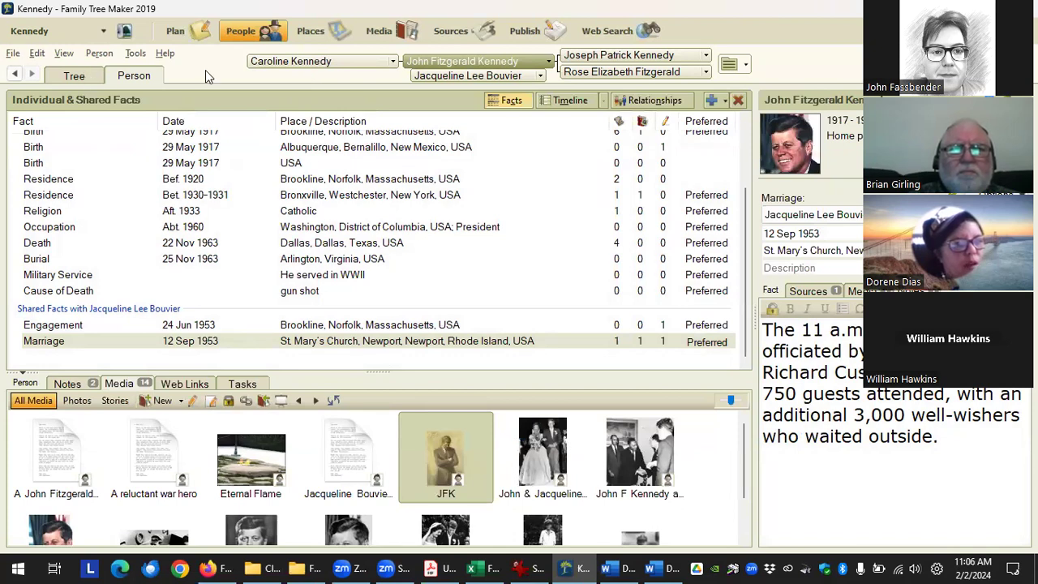
Open the JFK picture from the media collection, examine its Photo Darkroom repair tools, and leave the darkroom without editing.
left_click(379, 30)
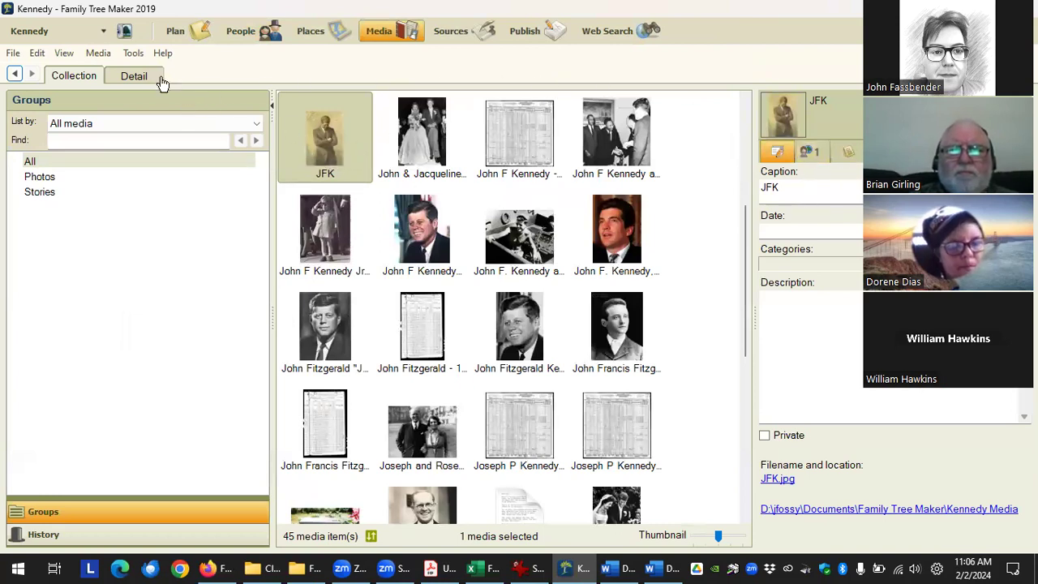
double_click(397, 306)
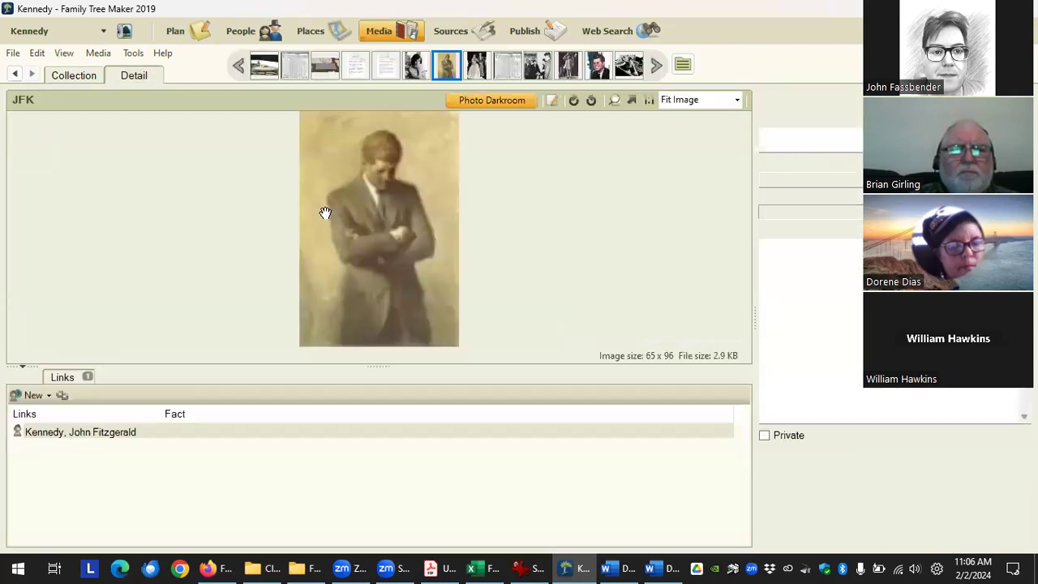
left_click(499, 101)
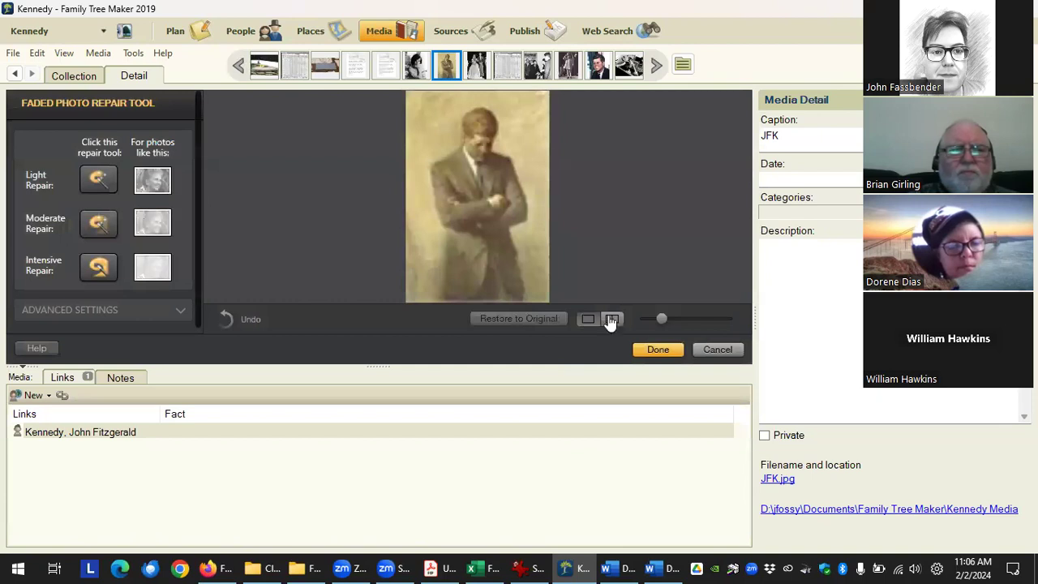
left_click(719, 352)
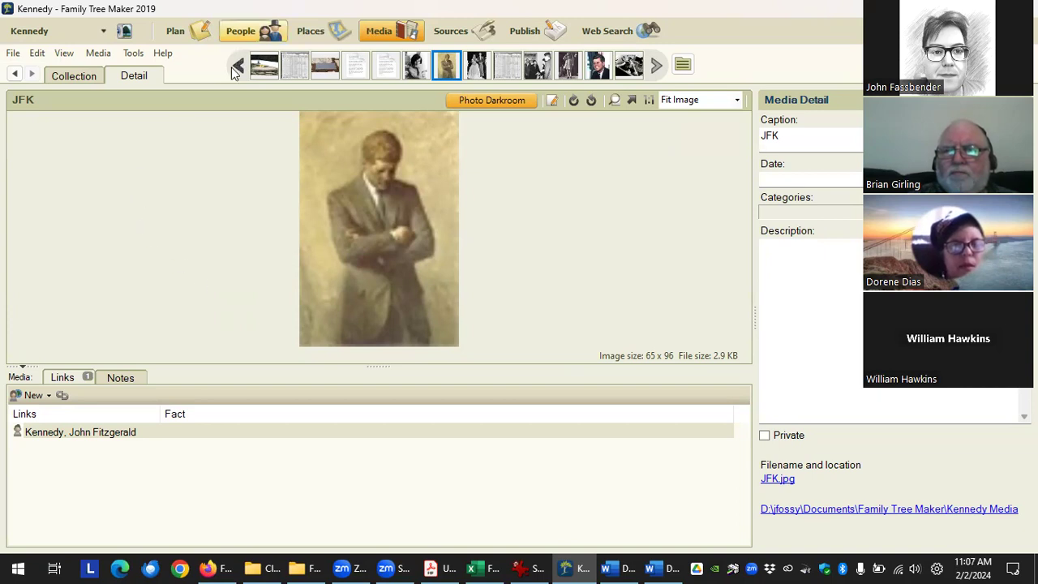
Return to the people workspace and launch the Family Book Creator 2019 export plugin.
left_click(243, 30)
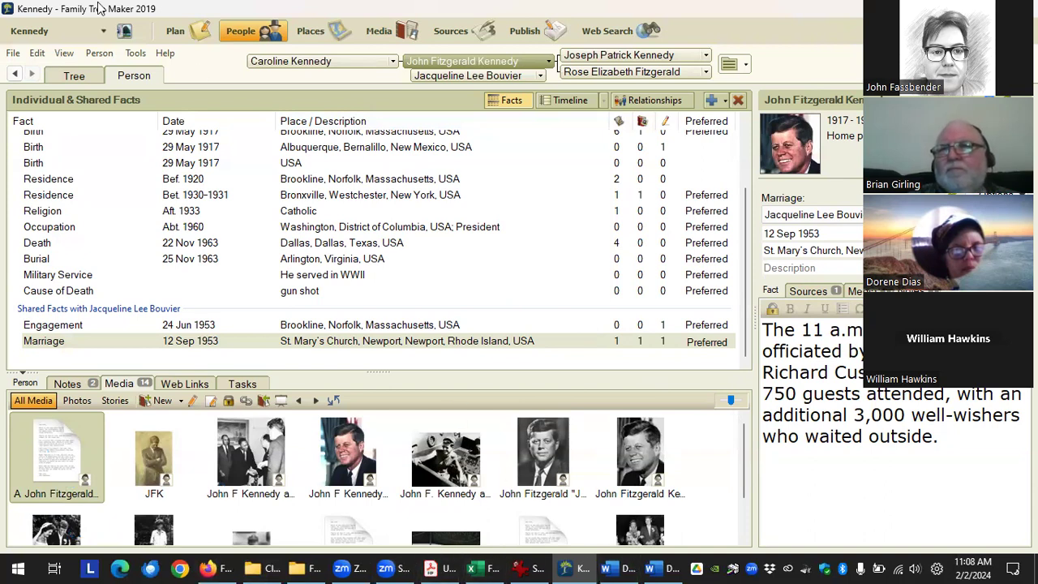
left_click(135, 53)
mouse_move(231, 235)
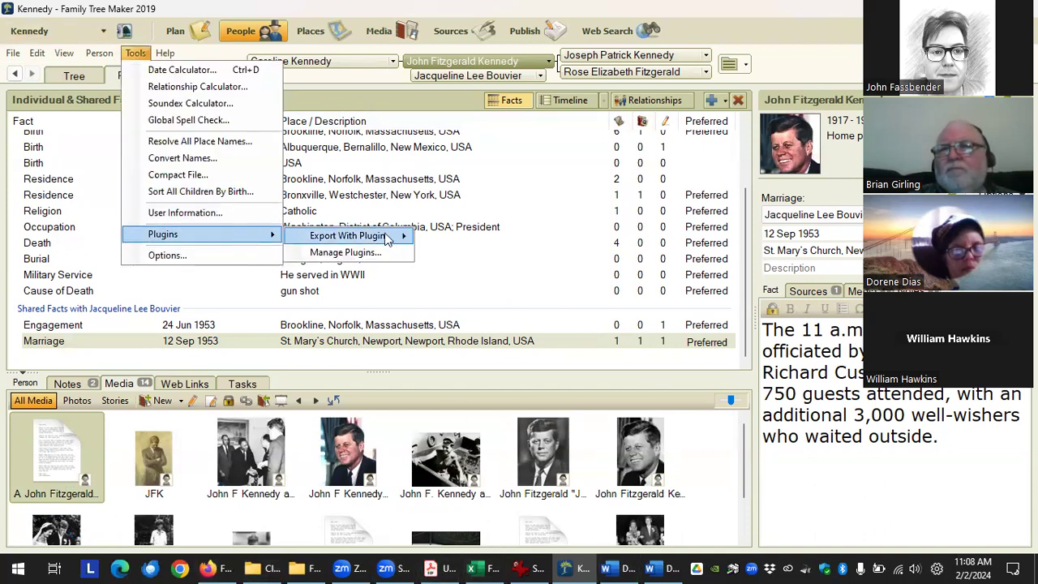
mouse_move(387, 237)
left_click(518, 289)
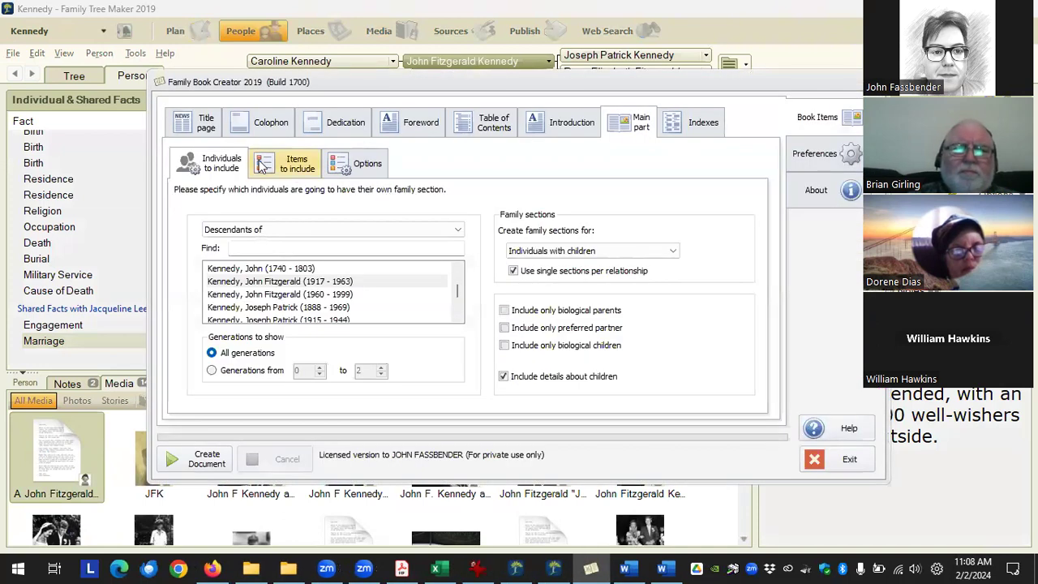
Examine the book items from title page through indexes, comparing the table of contents, introduction, main part and index settings.
left_click(208, 129)
left_click(269, 124)
left_click(340, 125)
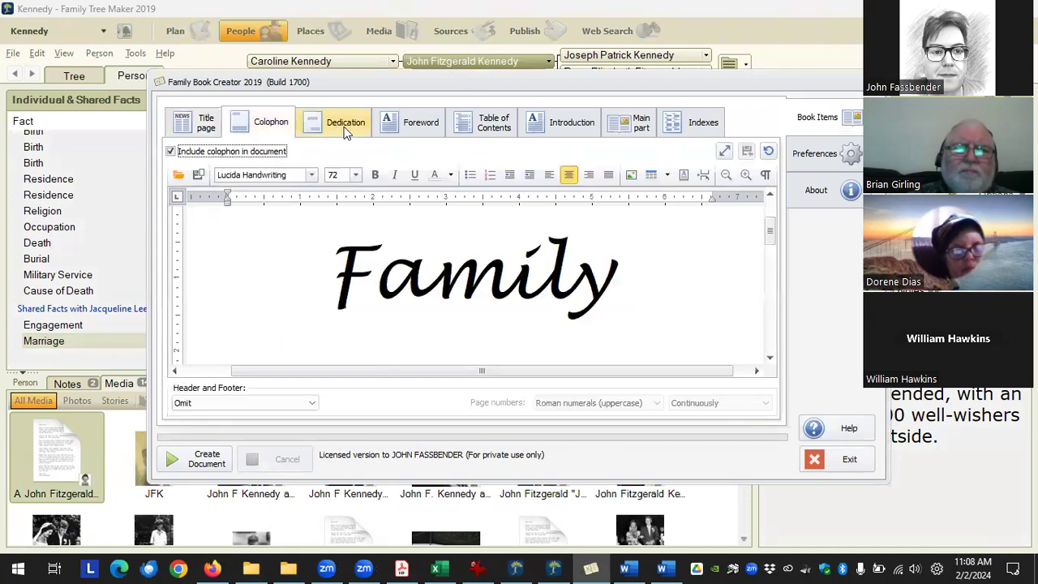
left_click(442, 136)
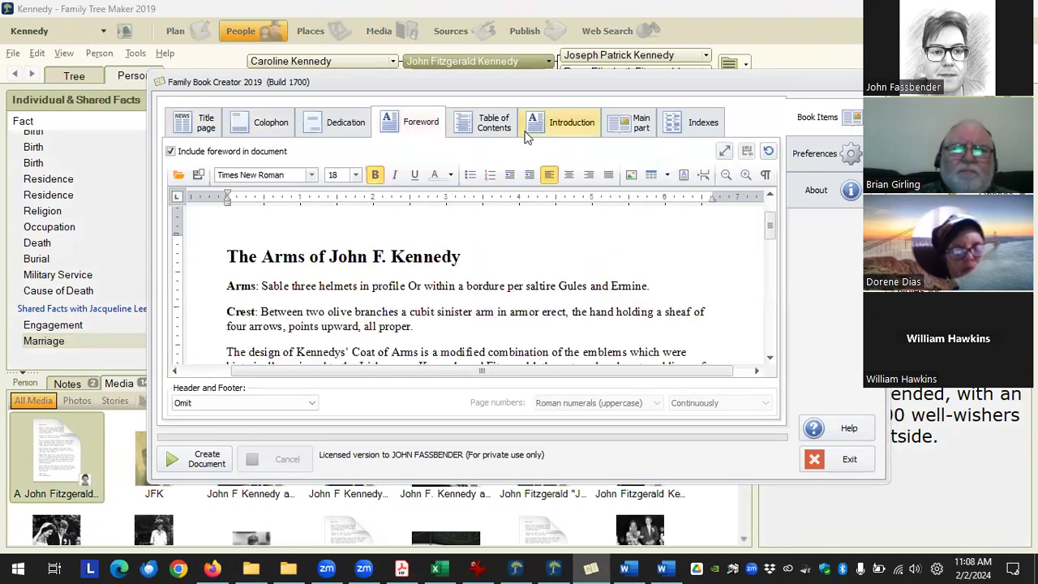
left_click(484, 130)
left_click(578, 126)
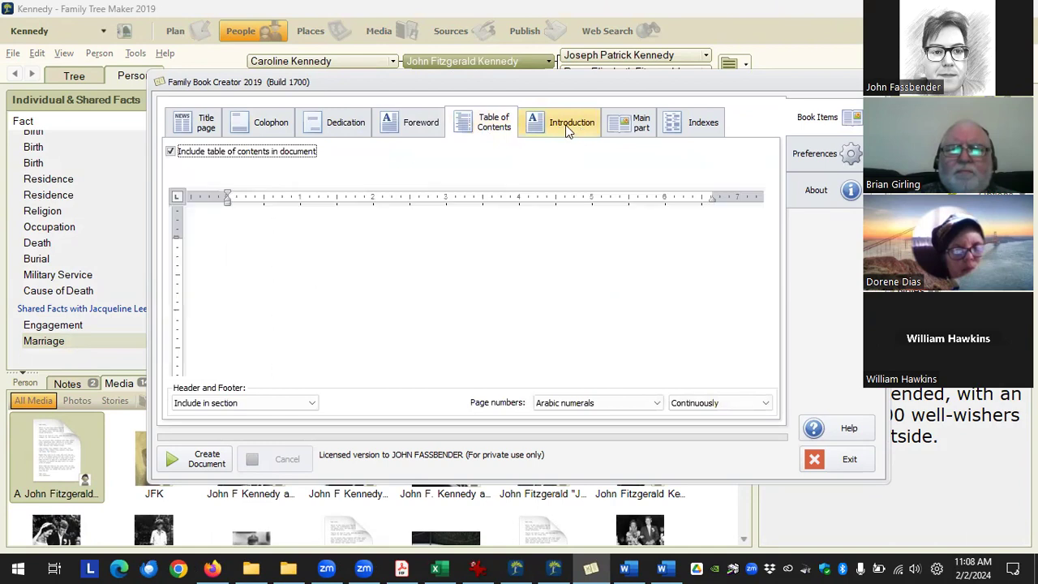
left_click(639, 128)
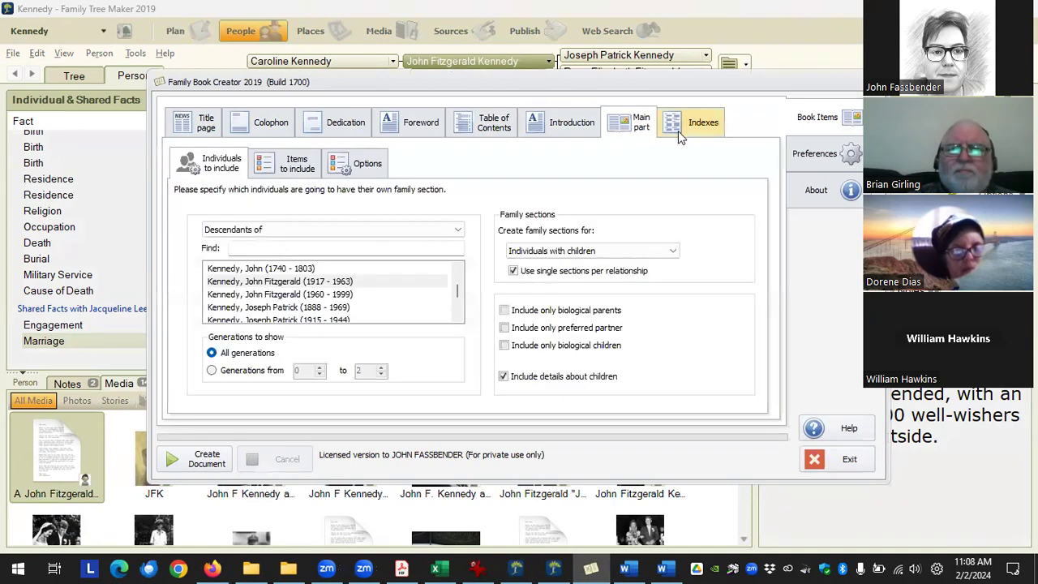
left_click(687, 123)
left_click(537, 125)
left_click(664, 124)
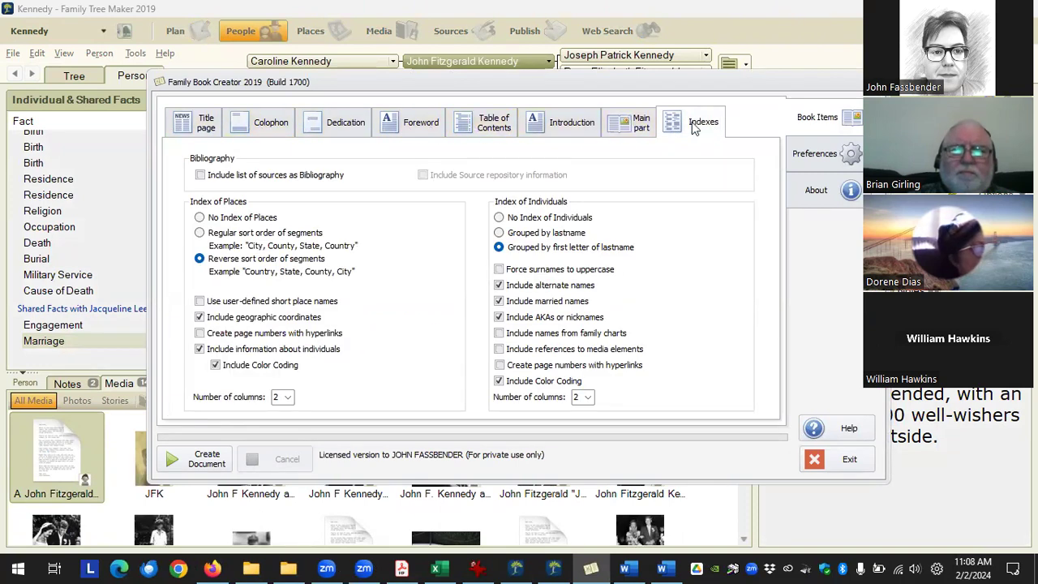
left_click(492, 123)
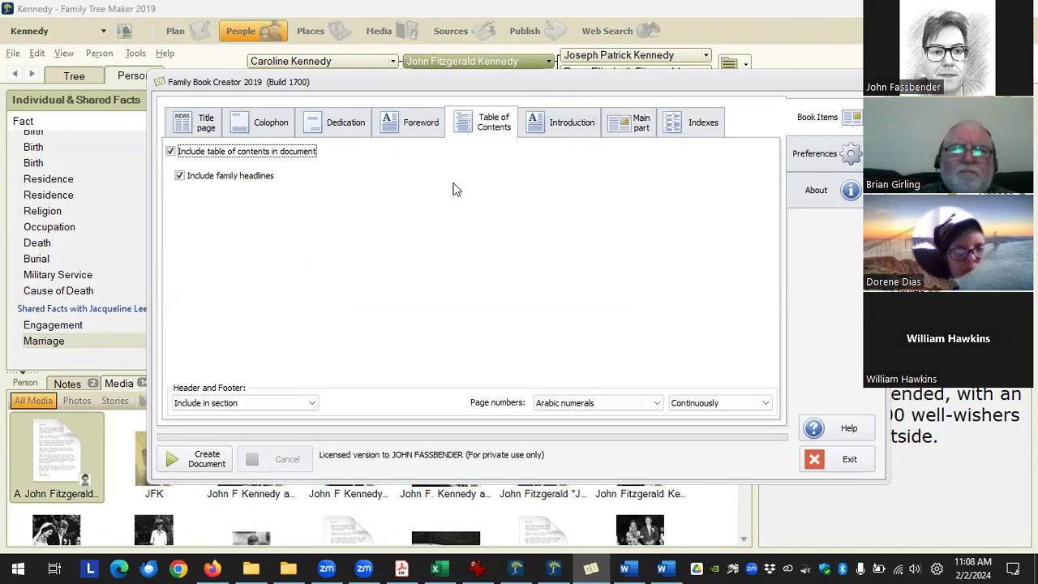
left_click(693, 128)
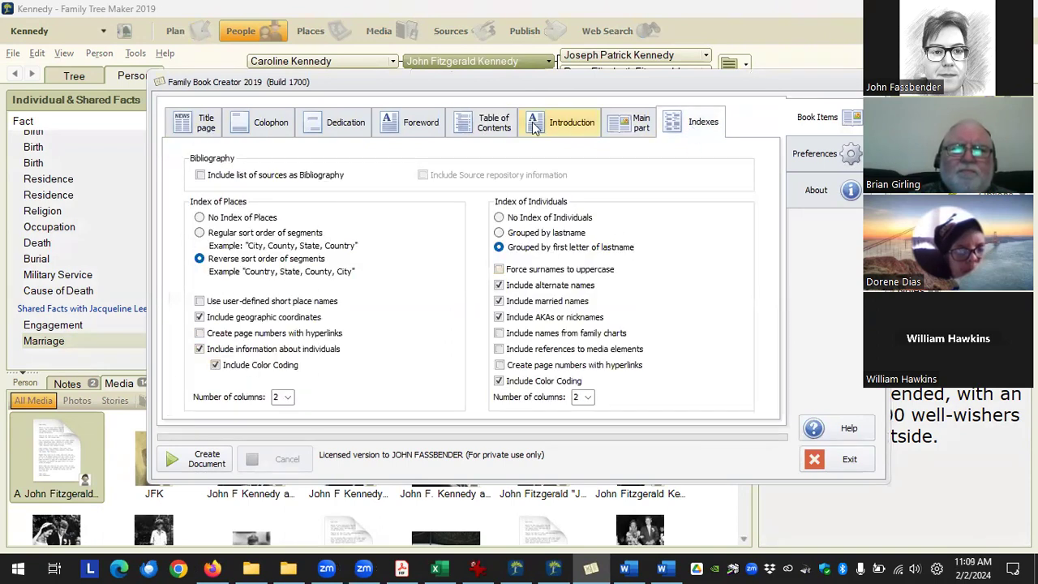
Review the text of the title page, colophon, dedication, foreword and introduction, and check the table of contents options.
left_click(190, 128)
left_click(272, 126)
left_click(342, 130)
left_click(418, 123)
left_click(569, 122)
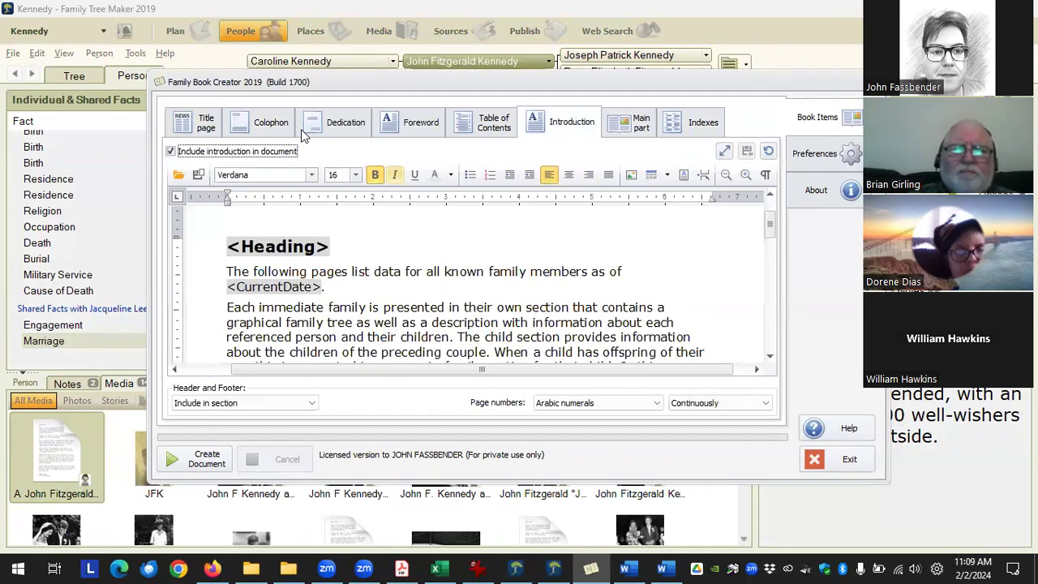
left_click(180, 124)
left_click(274, 129)
left_click(341, 128)
left_click(418, 124)
left_click(573, 130)
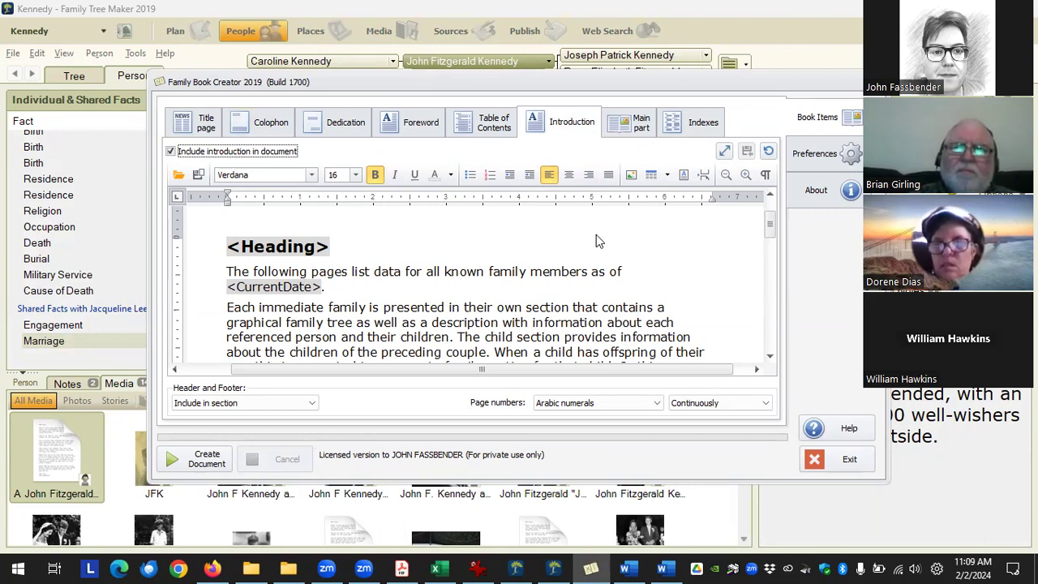
left_click(480, 125)
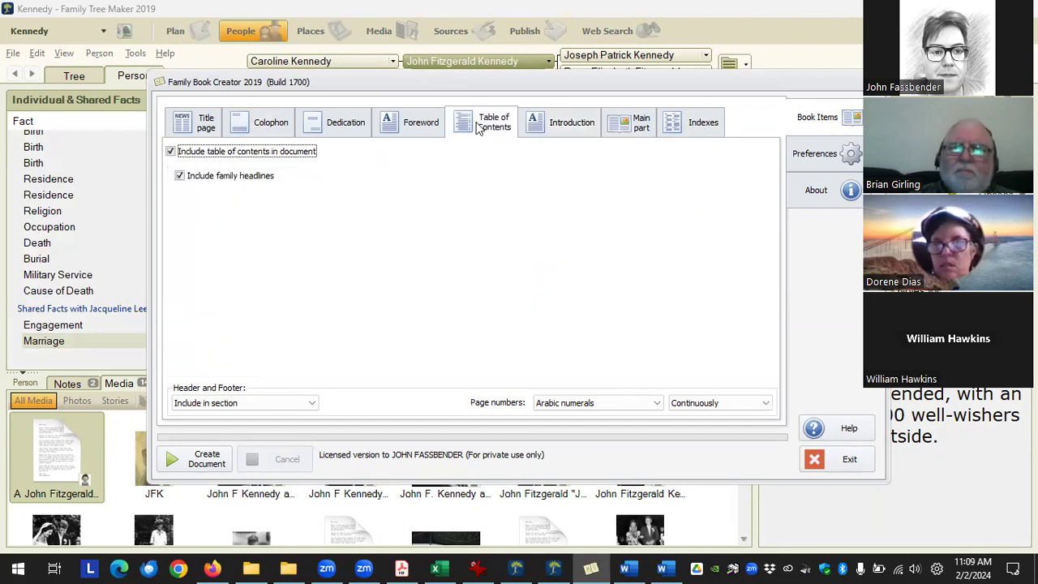